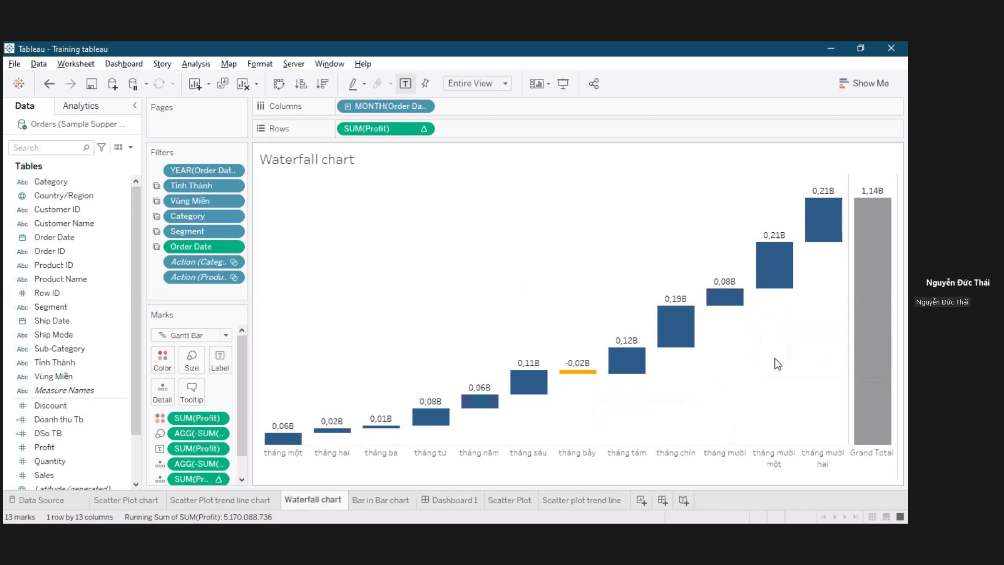
Add a new worksheet to the workbook and name it Waterfall.
mouse_move(881, 282)
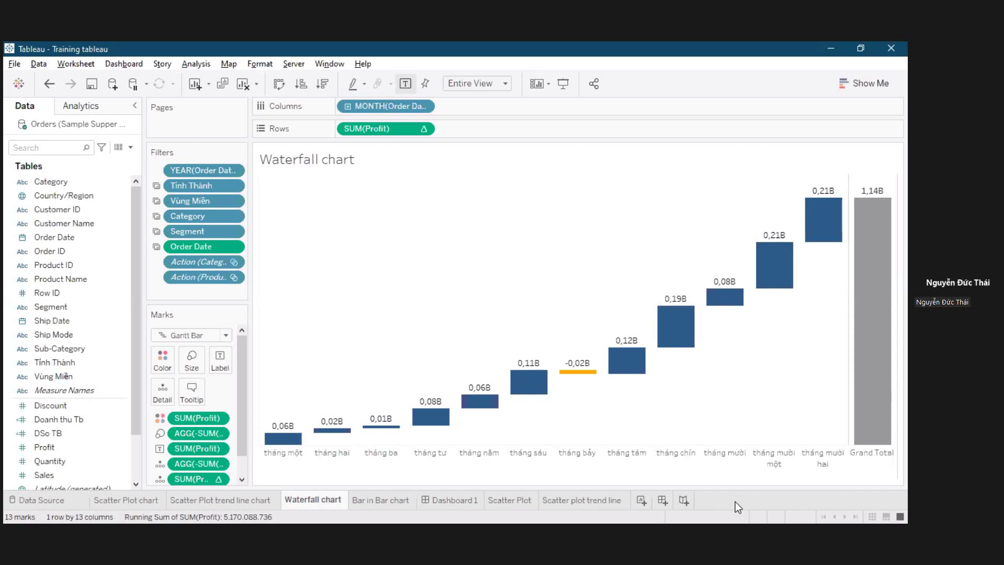
left_click(642, 501)
double_click(647, 500)
type("W")
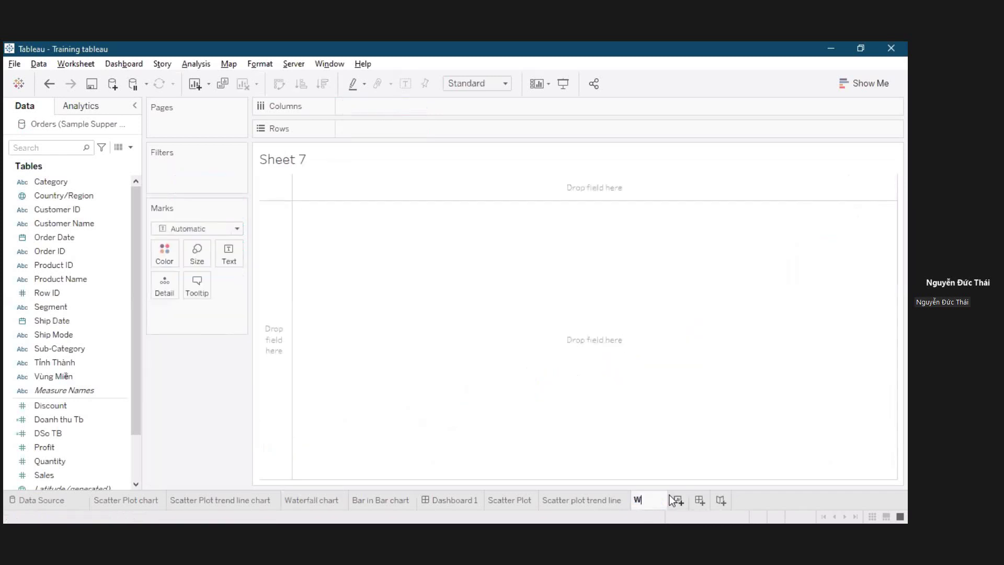
type("aterfall")
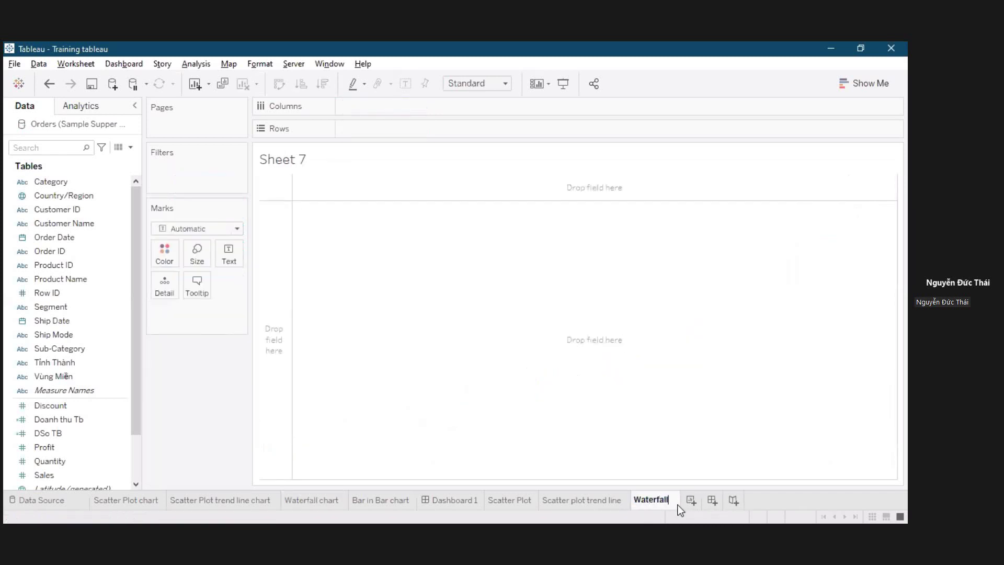
key("Return")
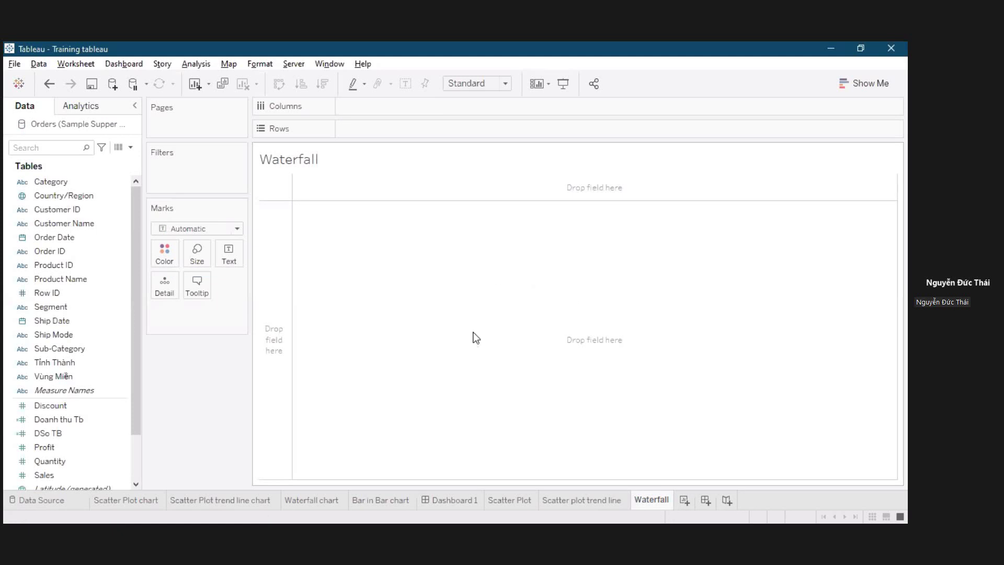
Build a chart on the Waterfall sheet with Sub-Category across the columns and the sum of Profit on the rows.
left_click(319, 499)
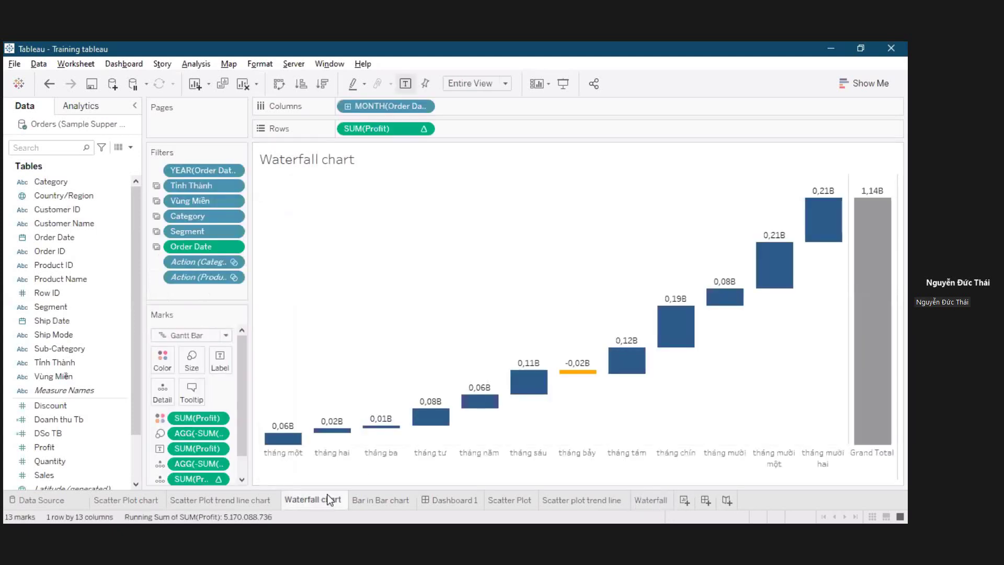
mouse_move(478, 401)
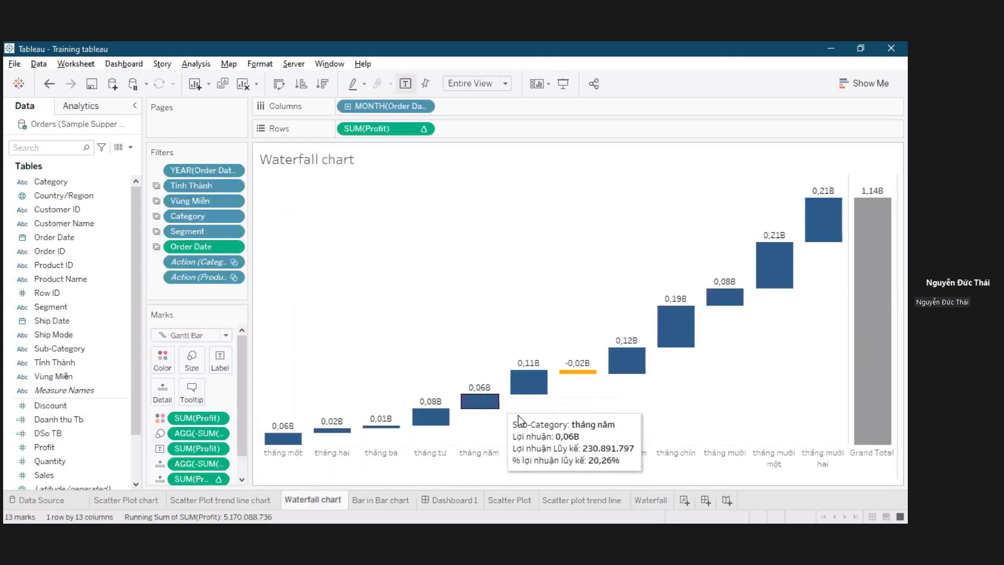
left_click(651, 500)
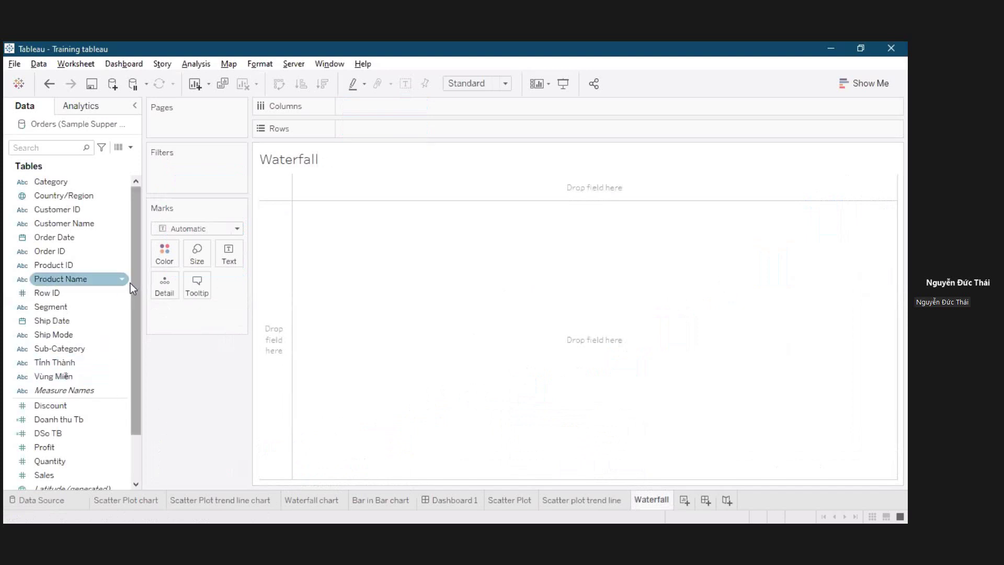
left_click_drag(72, 356, 387, 129)
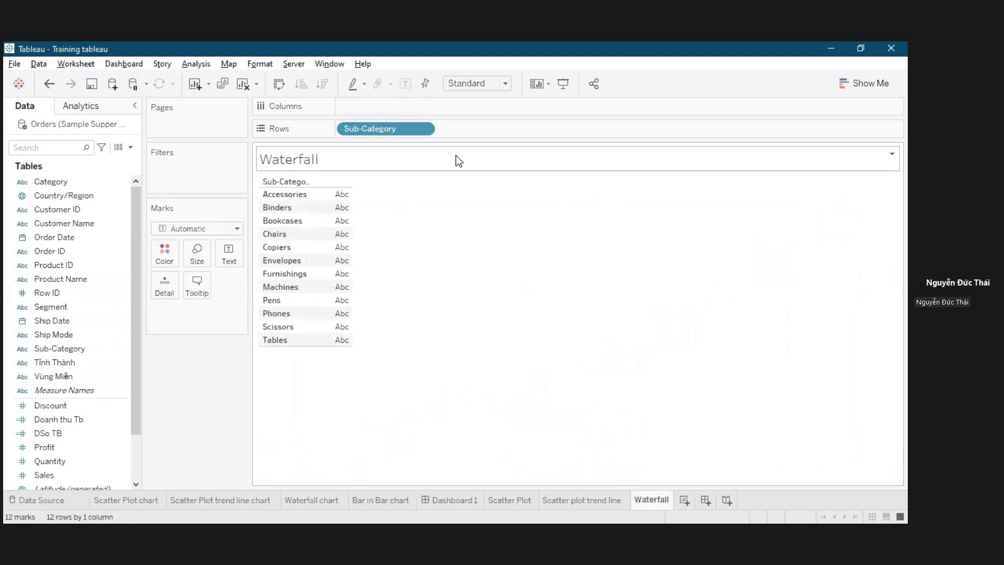
key("ctrl+w")
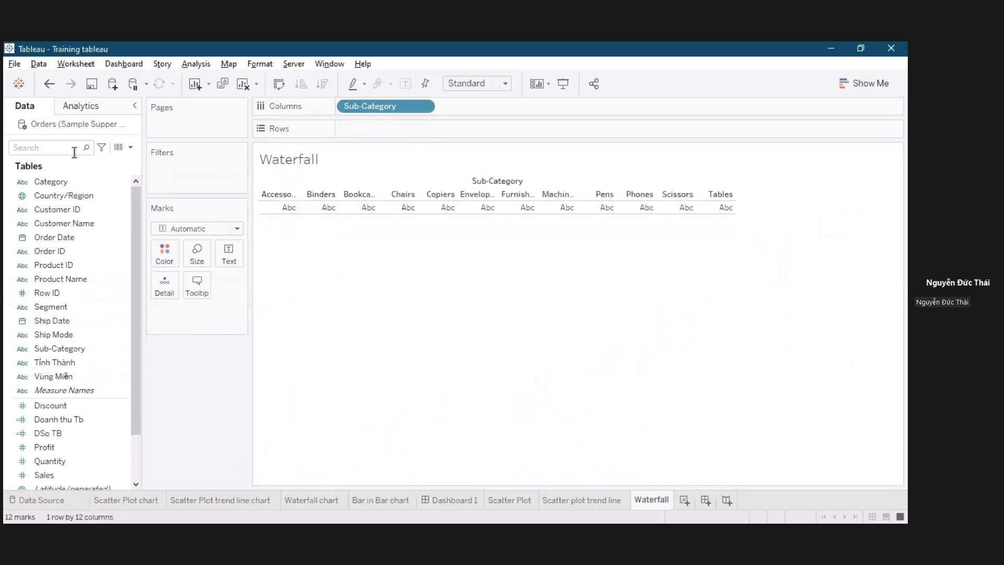
scroll(82, 314, "down", 2)
left_click(70, 390)
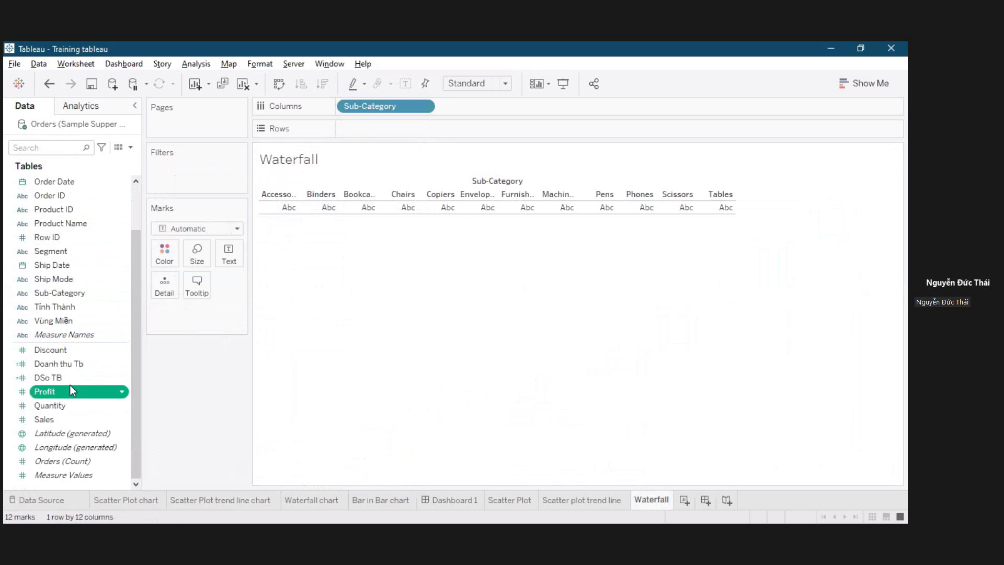
left_click_drag(140, 337, 539, 194)
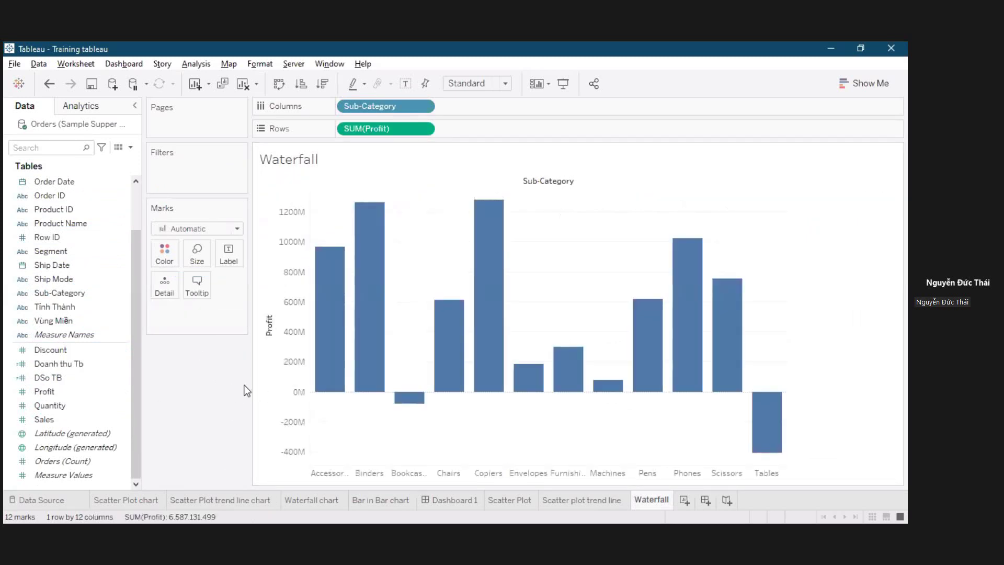
Apply a Running Total quick table calculation to the sum of Profit on the rows.
right_click(401, 128)
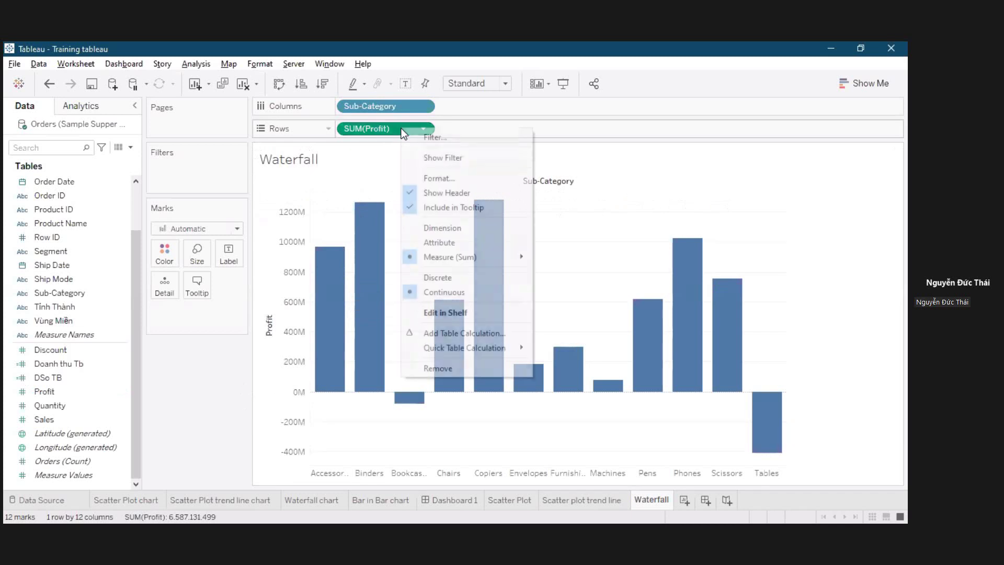
mouse_move(514, 347)
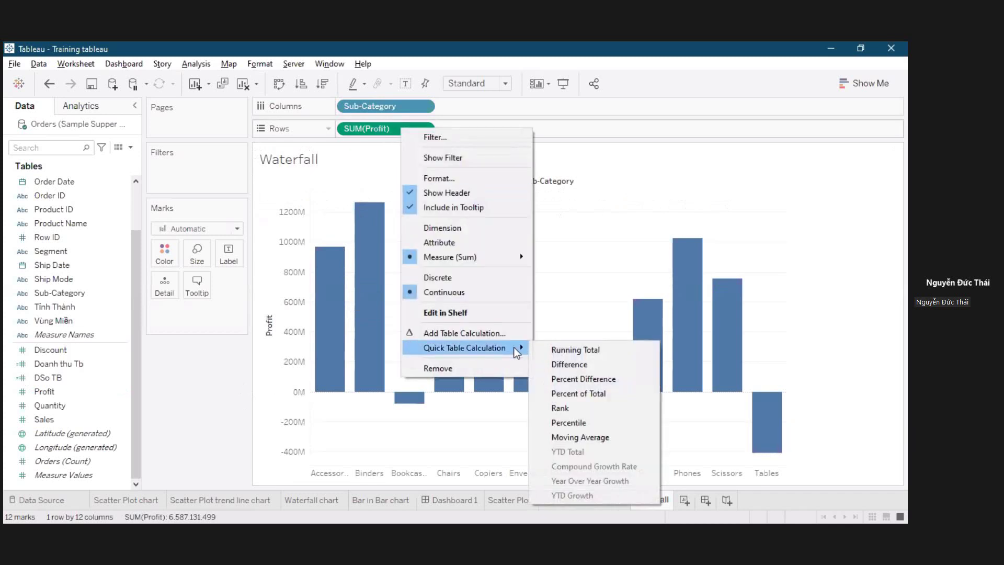
left_click(588, 356)
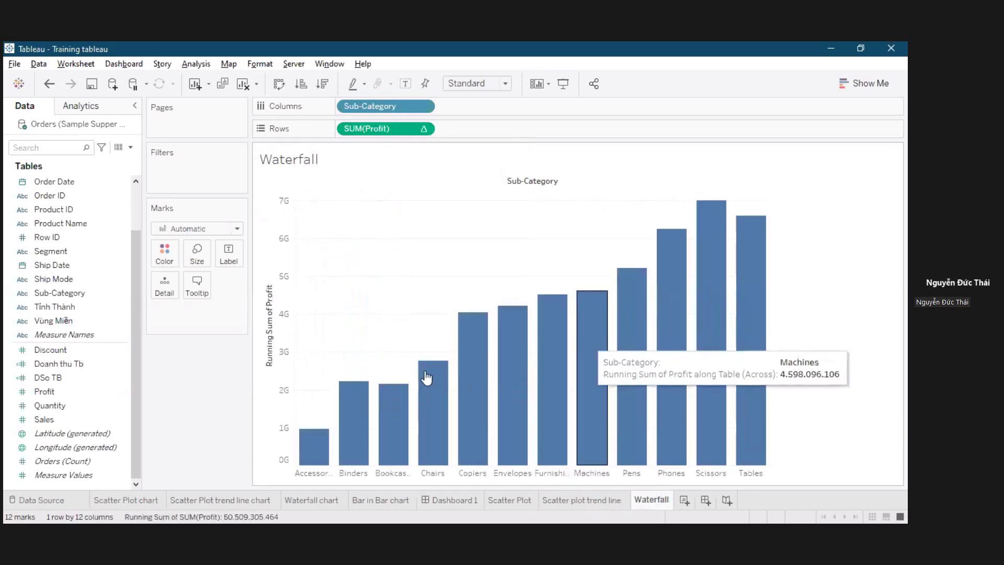
Fit the chart to Entire View and change its mark type to Gantt Bar.
left_click(498, 84)
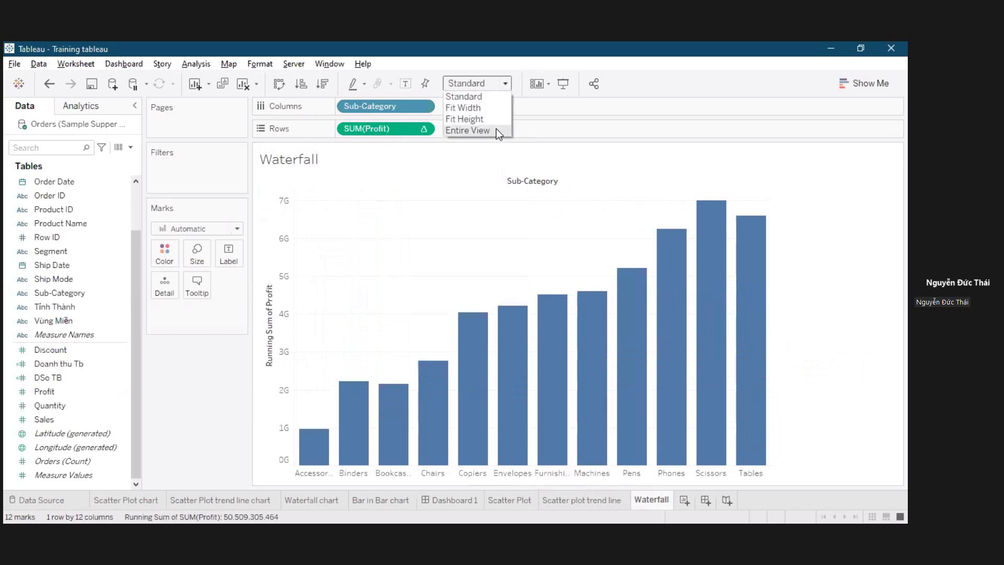
left_click(498, 131)
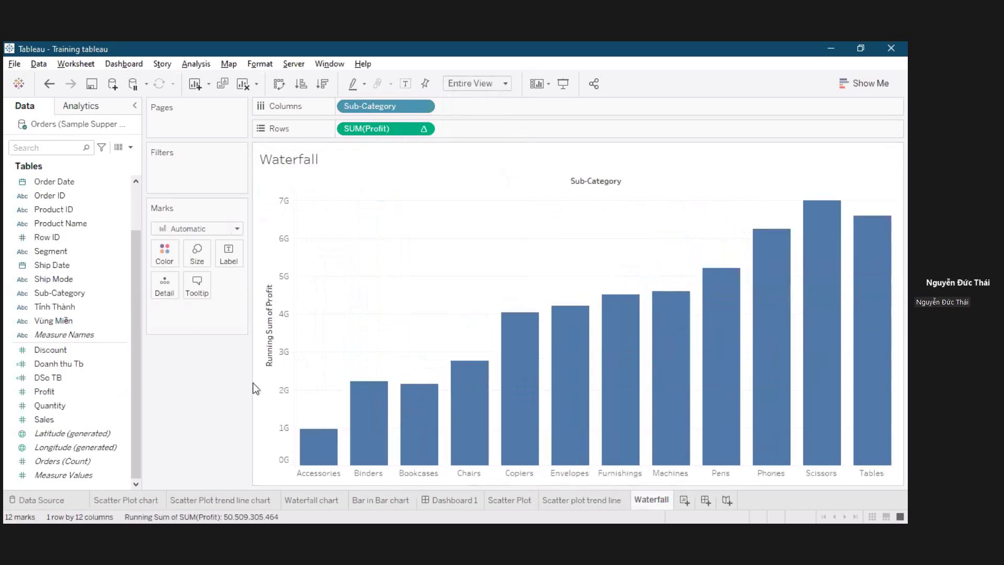
left_click(238, 229)
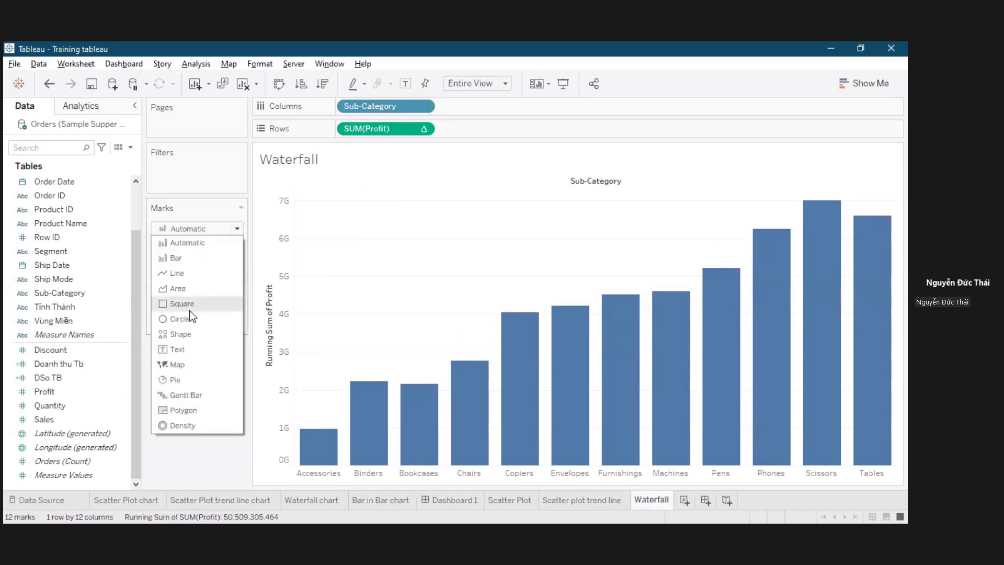
left_click(189, 397)
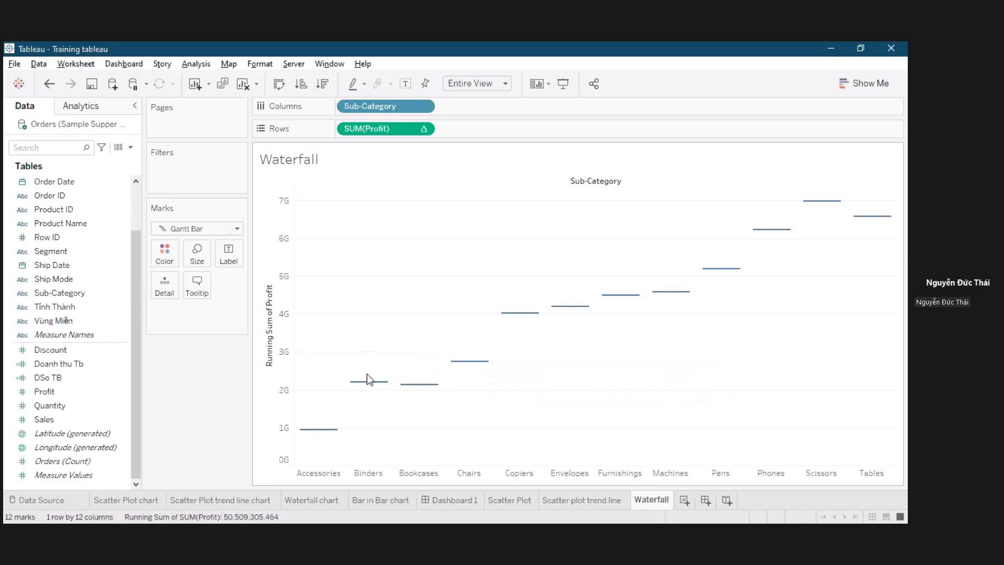
Create the in-shelf calculation -SUM([Profit]) on the marks and assign it to the size of the Gantt bars.
mouse_move(375, 383)
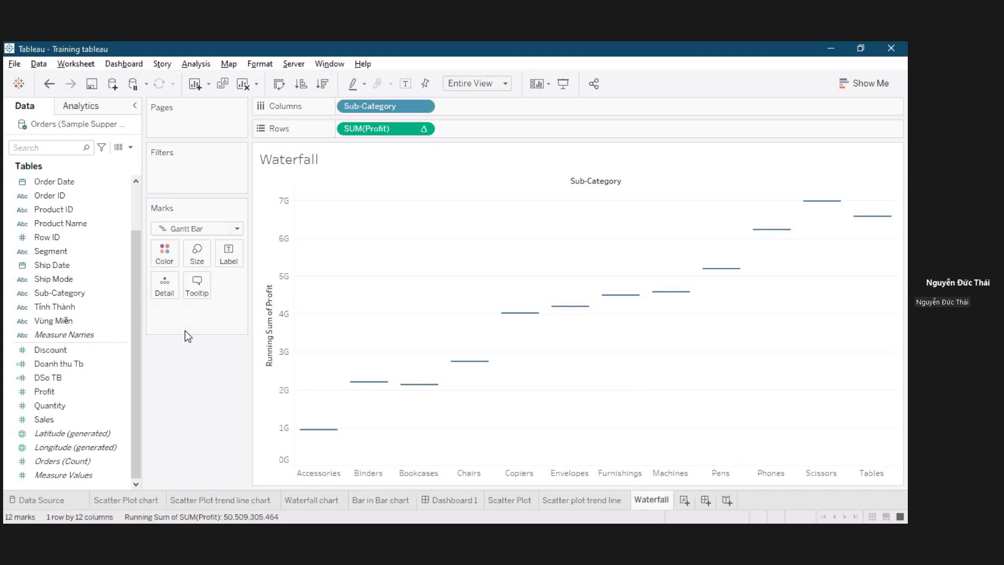
double_click(183, 310)
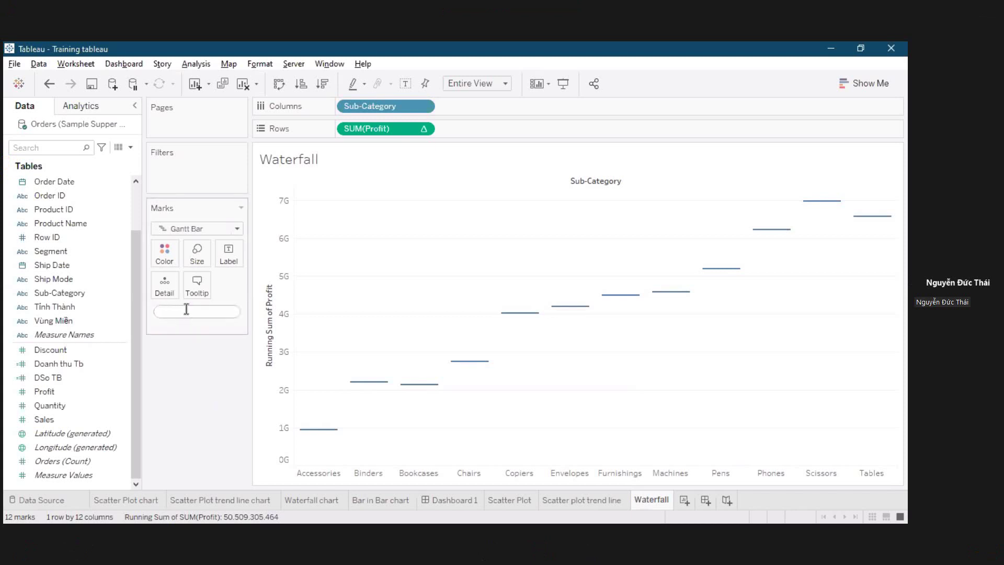
type("-s")
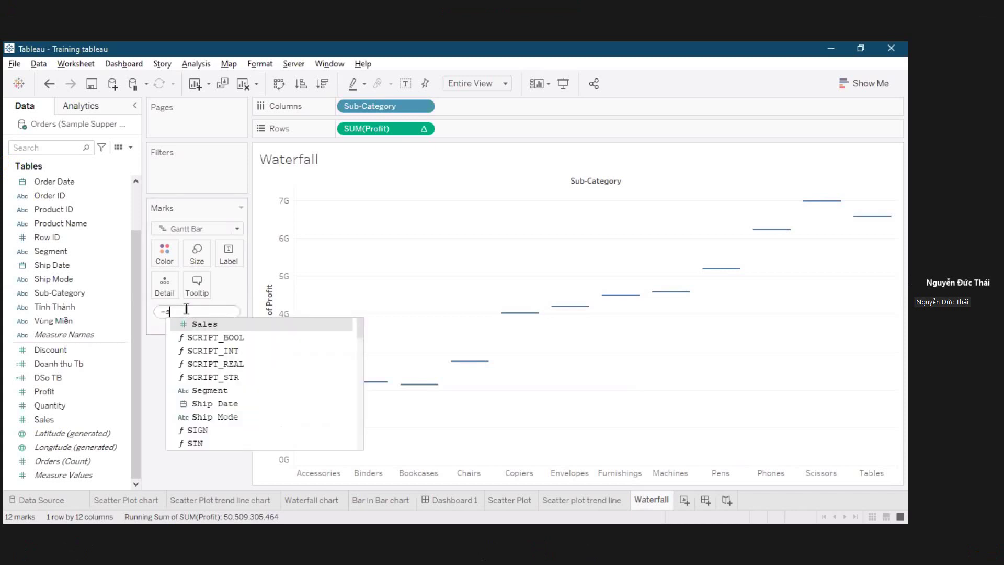
type("u")
key("Return")
type("p")
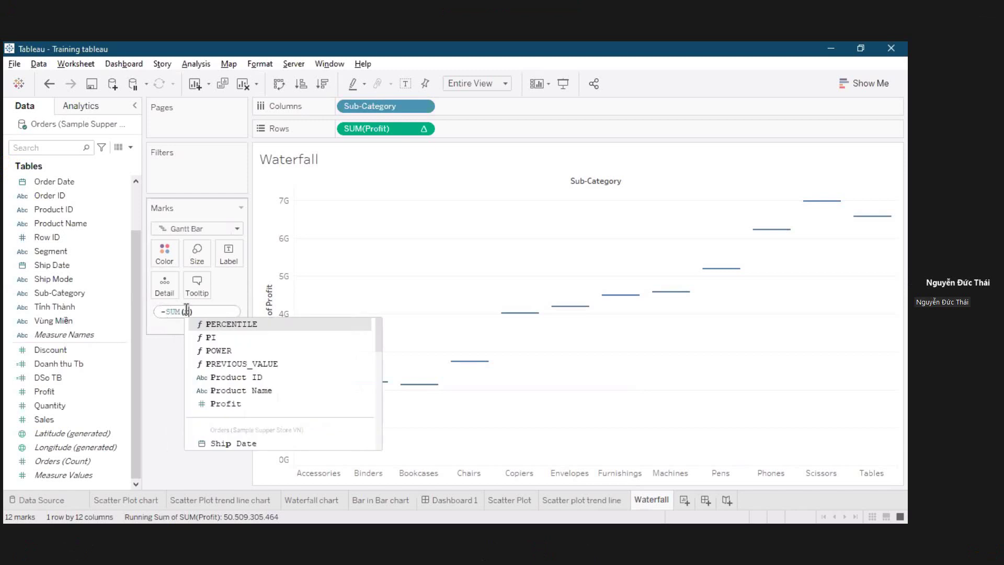
type("ro")
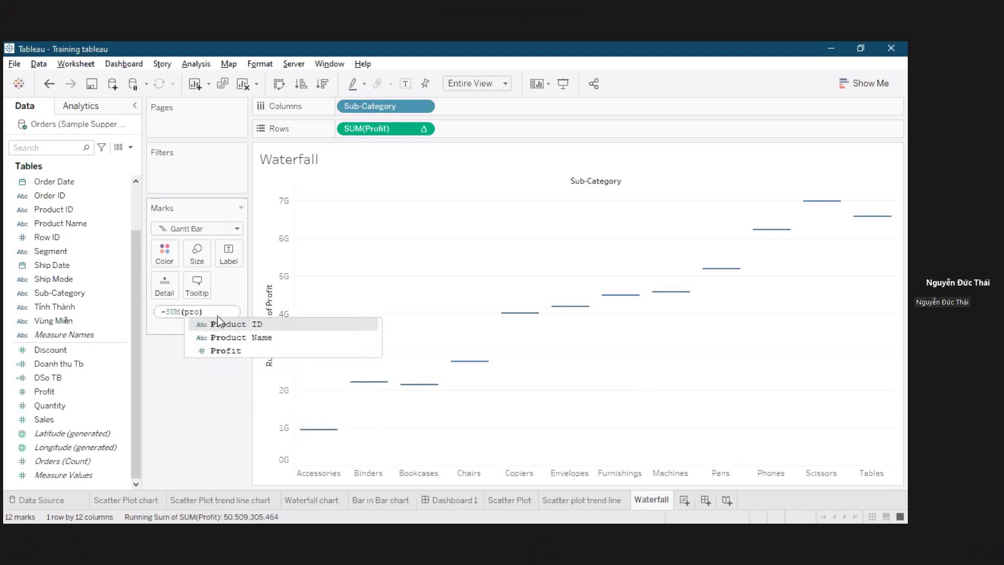
left_click(275, 352)
key("Return")
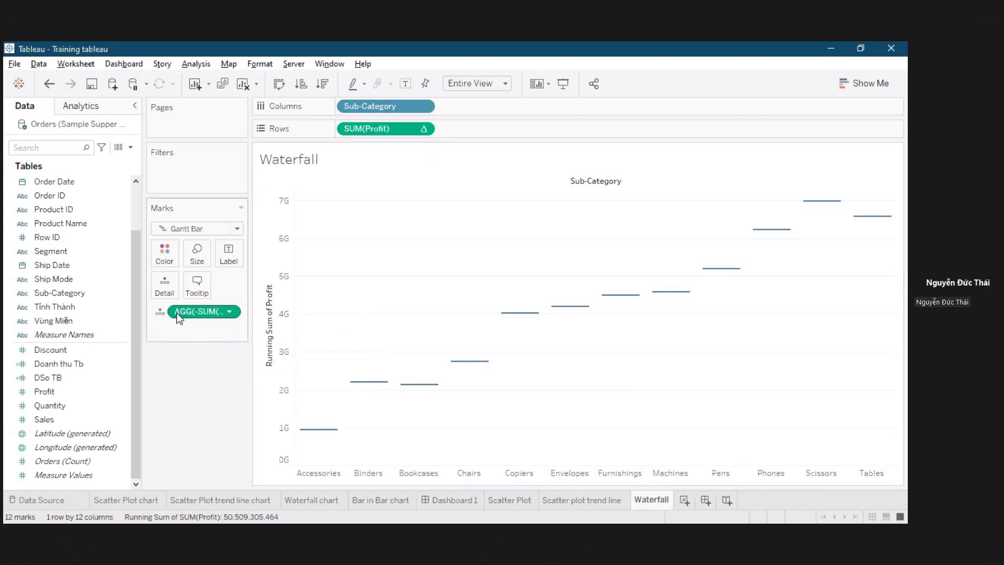
left_click_drag(190, 310, 200, 256)
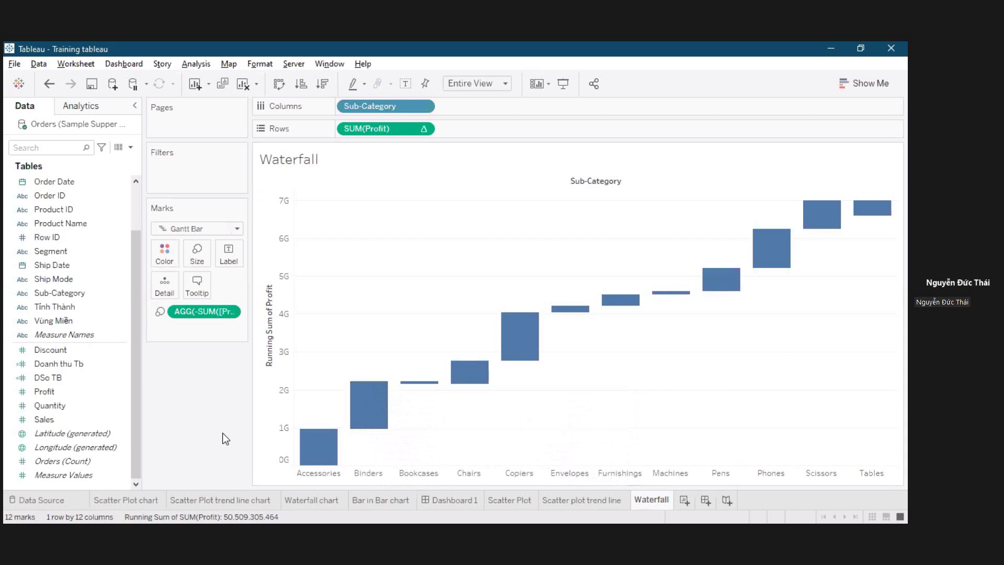
Label the Gantt bars with the sum of Profit.
mouse_move(320, 433)
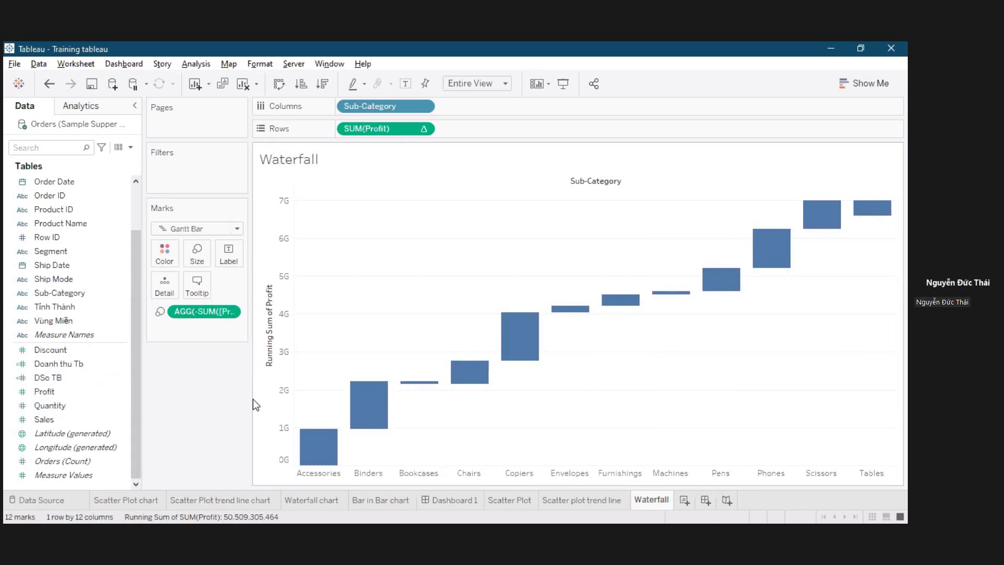
mouse_move(323, 440)
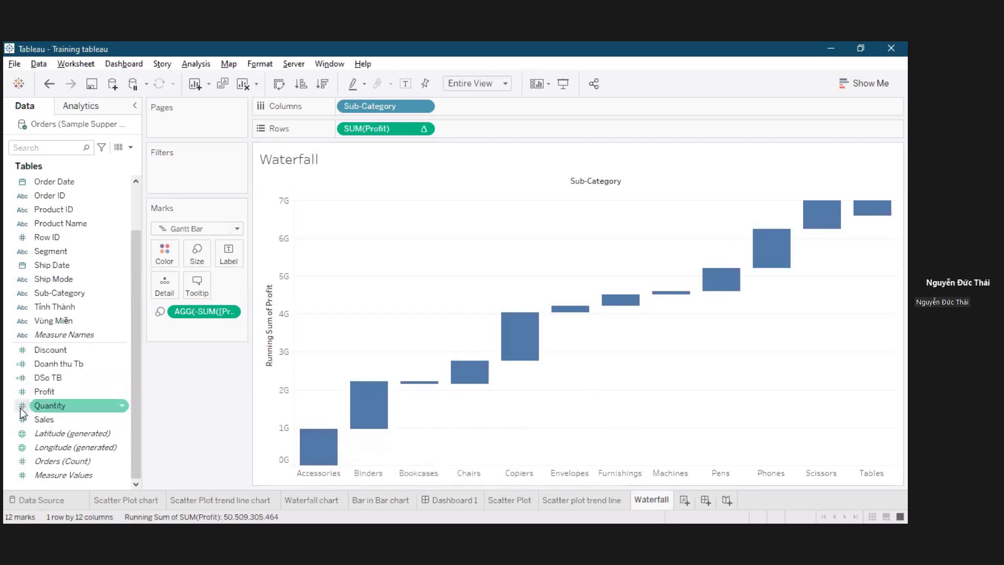
left_click_drag(44, 392, 80, 369)
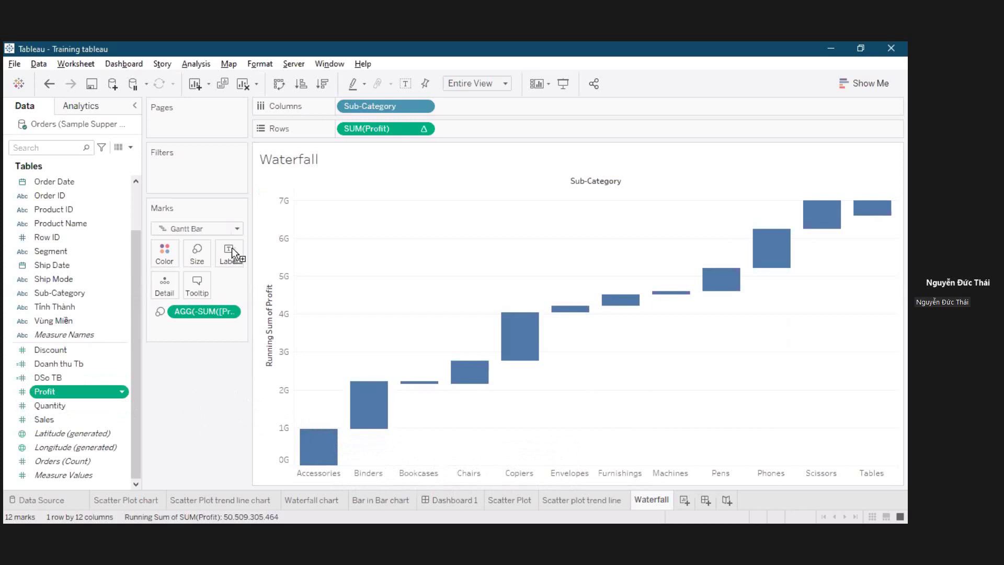
left_click_drag(231, 247, 231, 247)
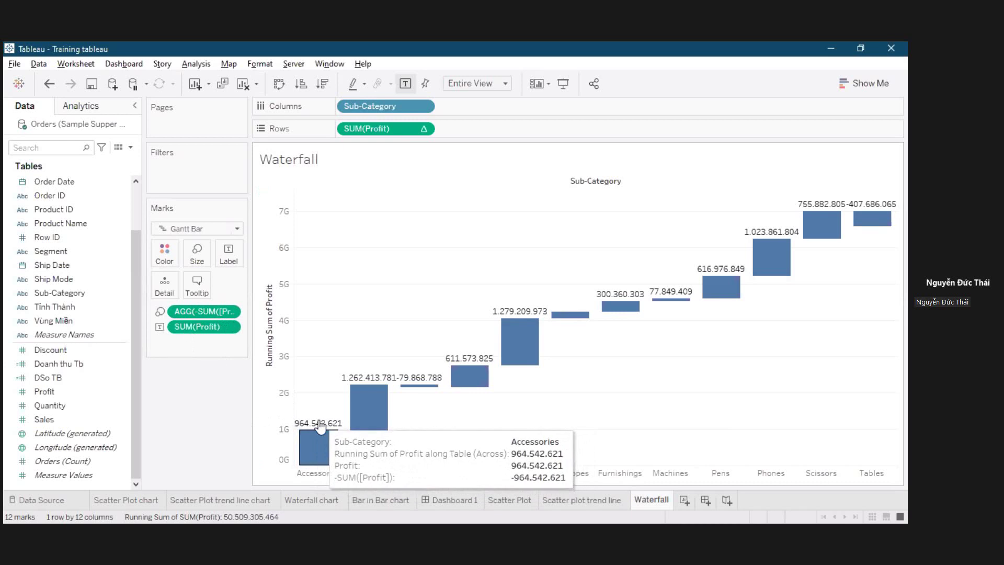
Format the Profit labels as Number (Custom) with 2 decimal places and Billions (B) as display units.
right_click(210, 327)
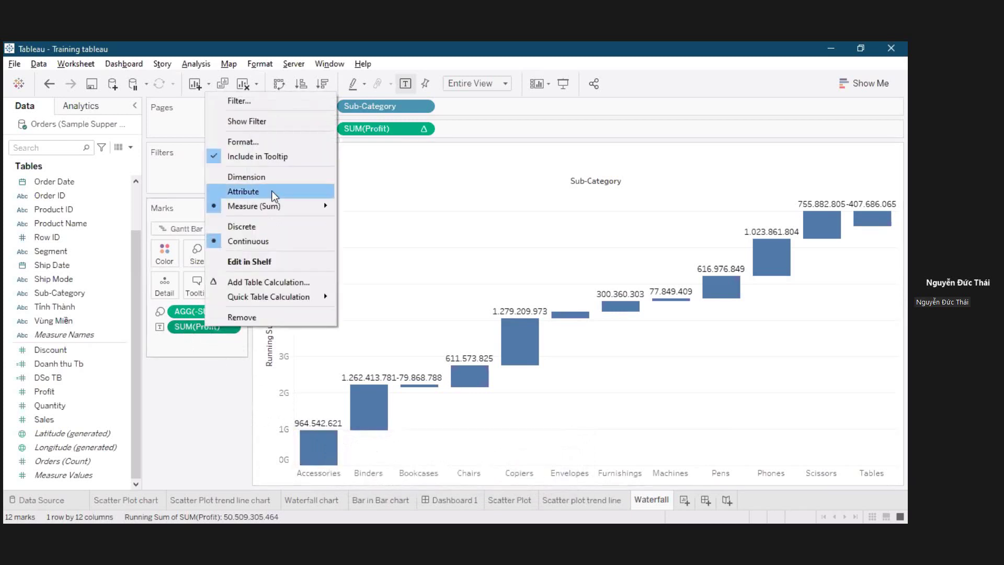
left_click(283, 143)
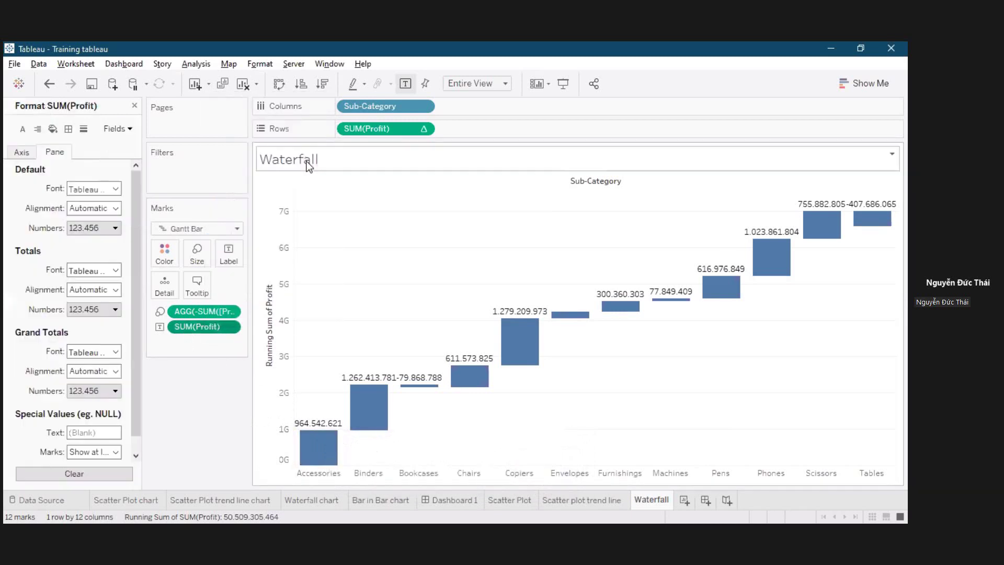
left_click(99, 229)
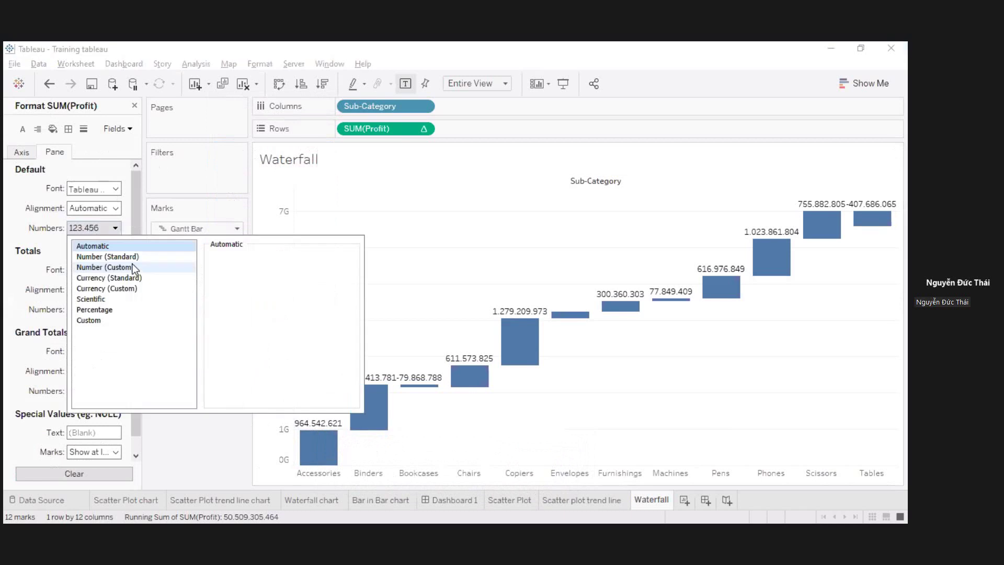
left_click(133, 268)
left_click(242, 340)
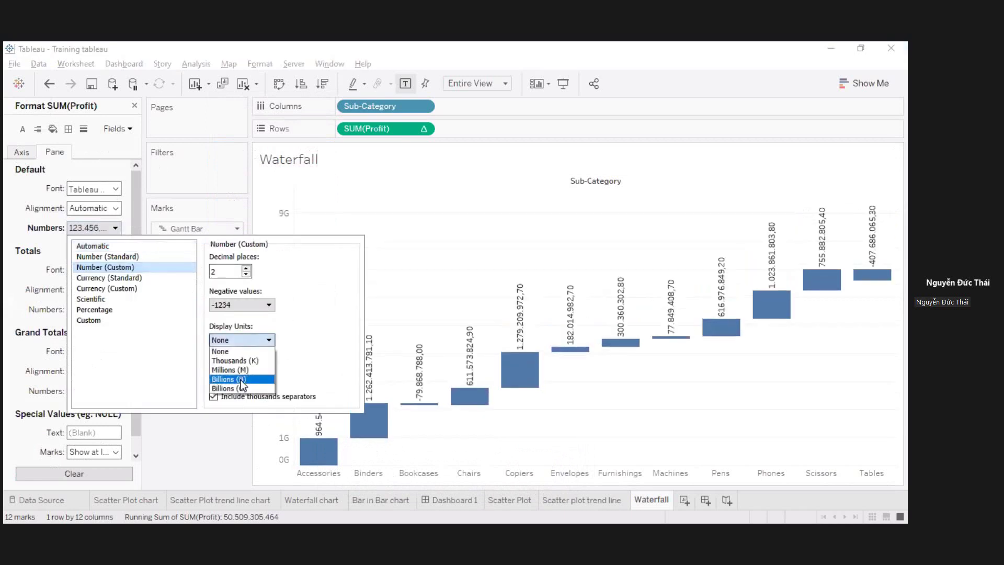
left_click(238, 379)
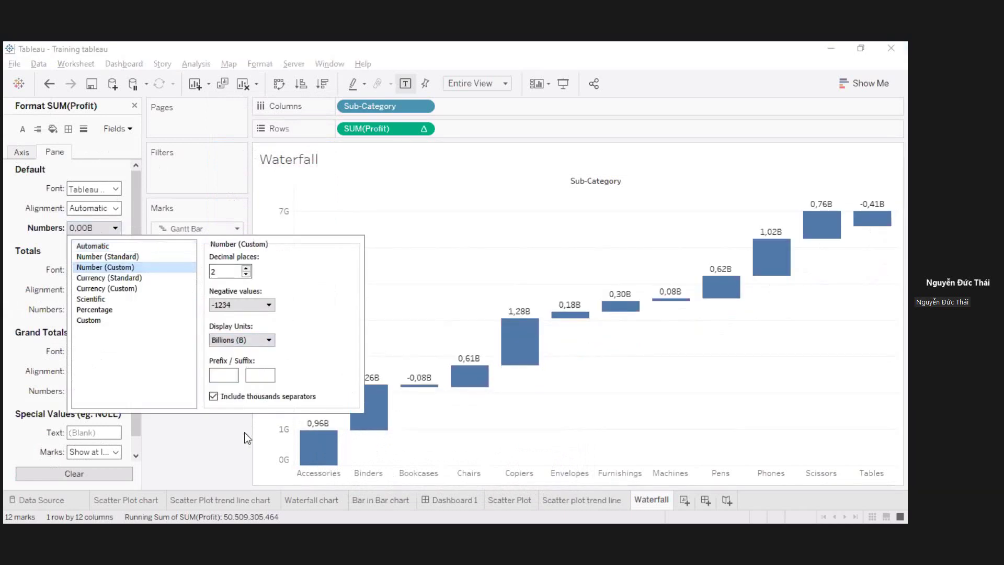
left_click(93, 208)
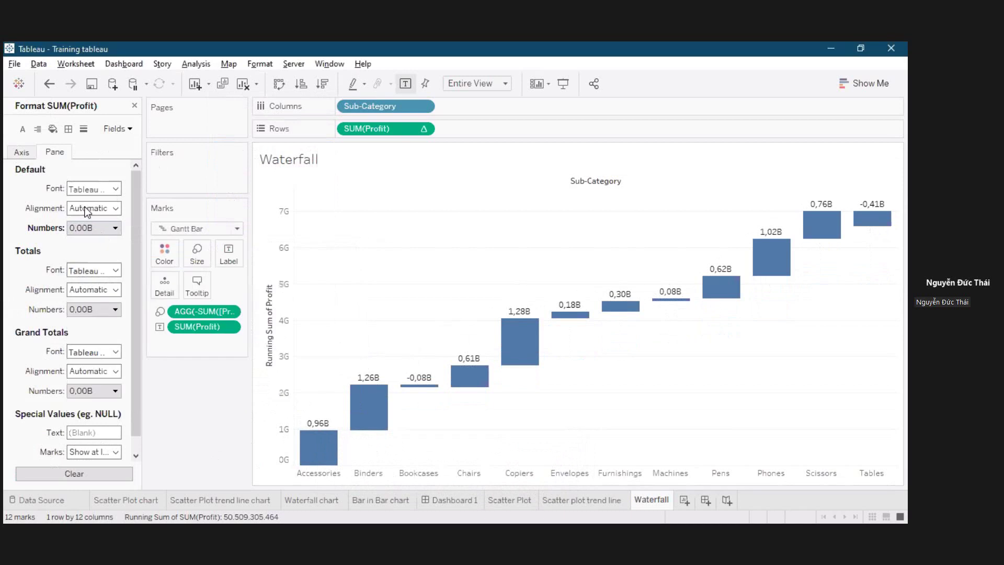
Make the default font of the Profit labels bold and close the formatting options.
left_click(93, 208)
left_click(94, 188)
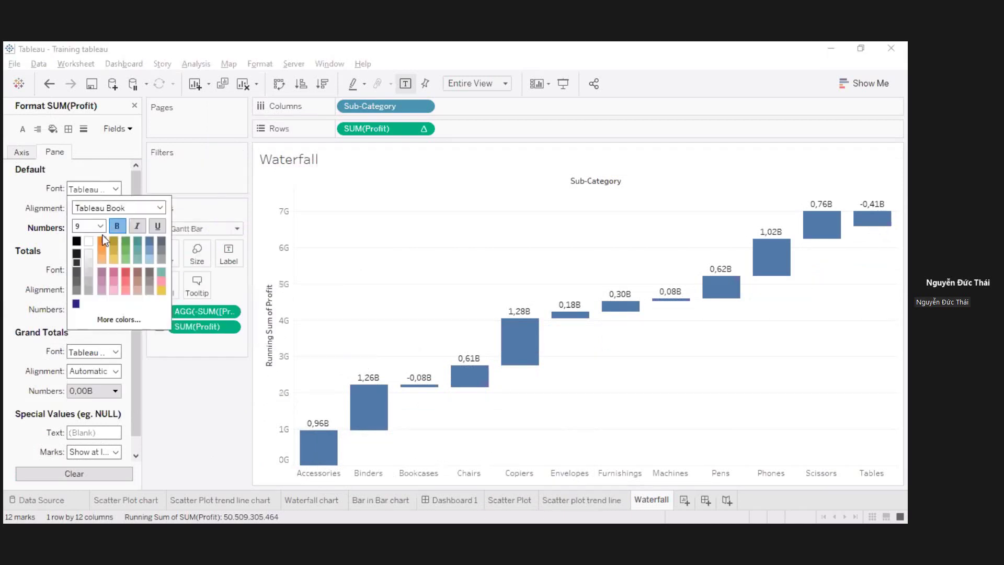
left_click(227, 408)
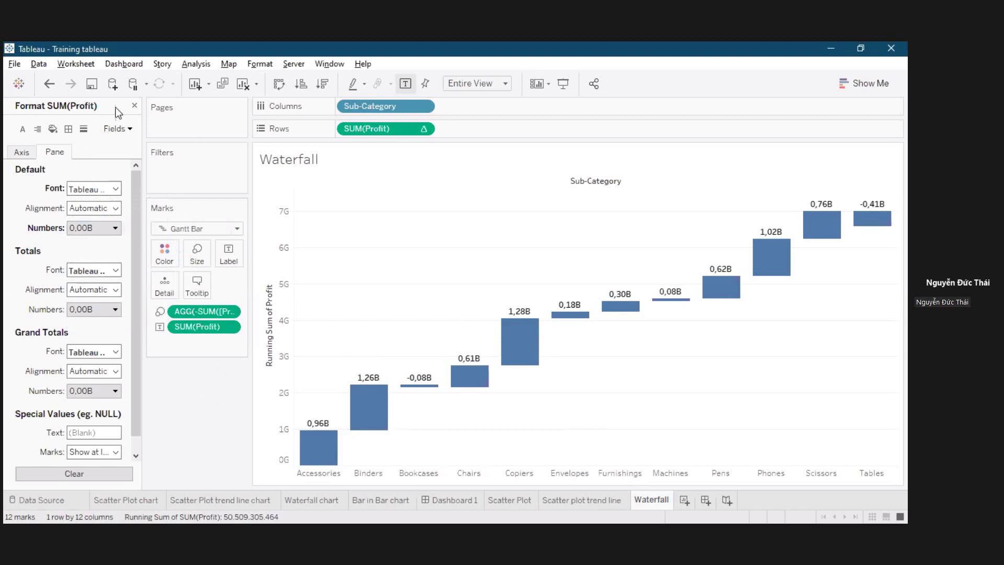
left_click(135, 106)
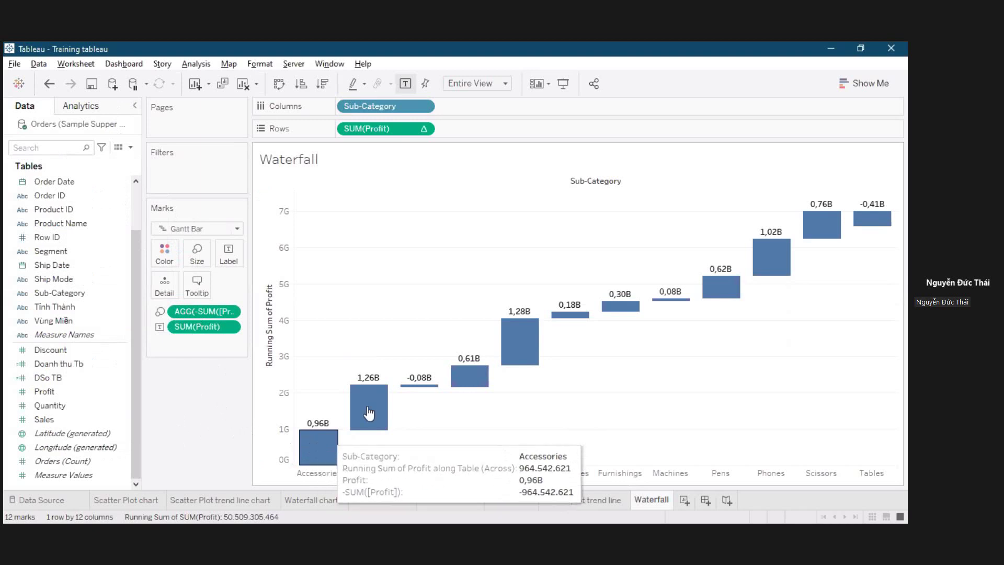
Copy the running total of Profit onto the marks' Detail and give it a Percent of Total secondary calculation.
mouse_move(369, 410)
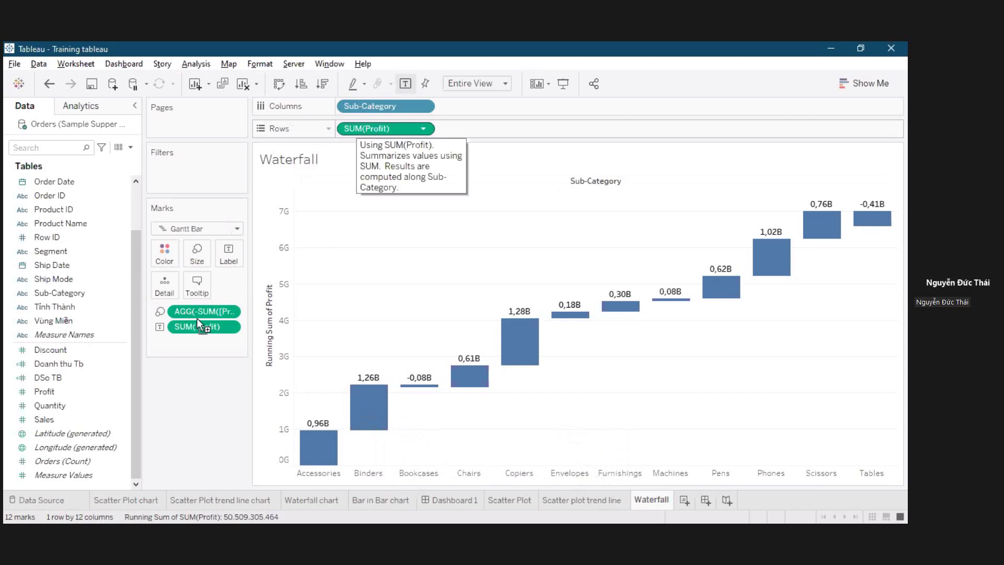
left_click_drag(164, 278, 164, 280)
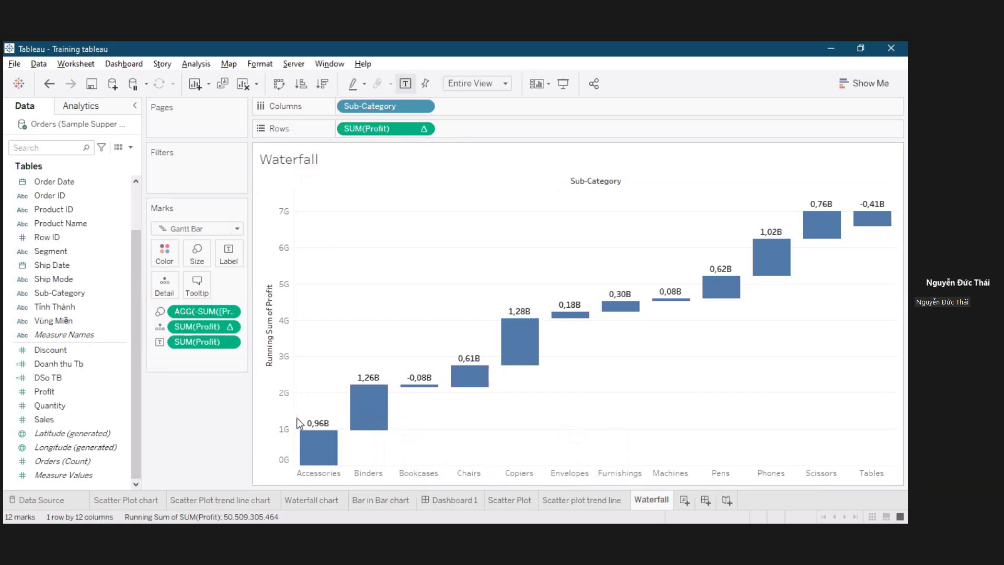
right_click(218, 331)
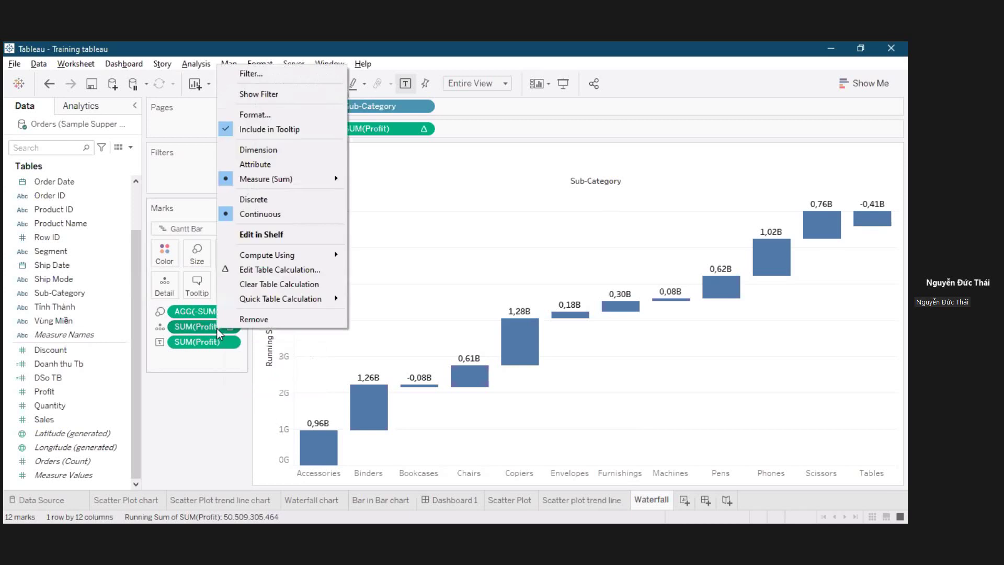
left_click(257, 275)
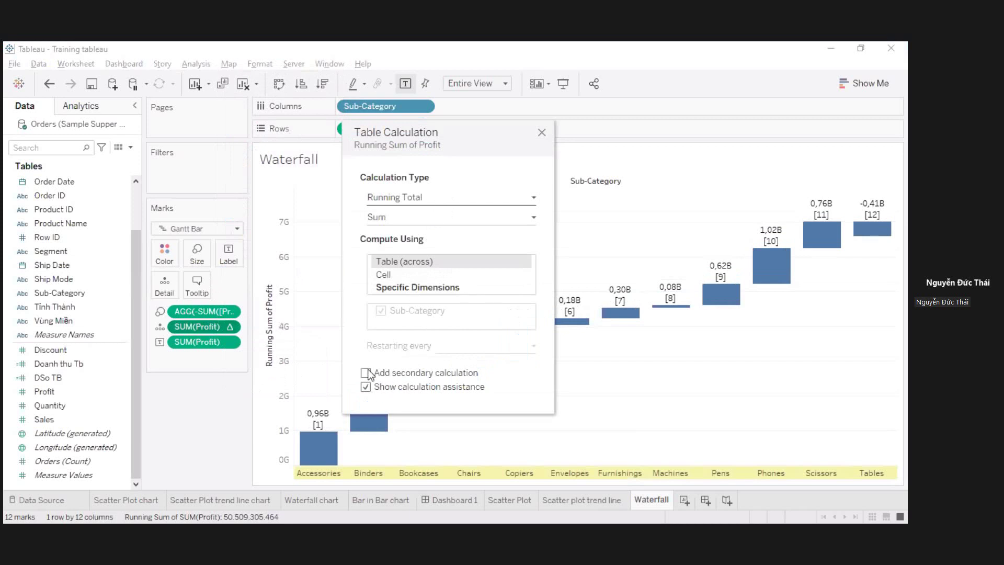
left_click(366, 373)
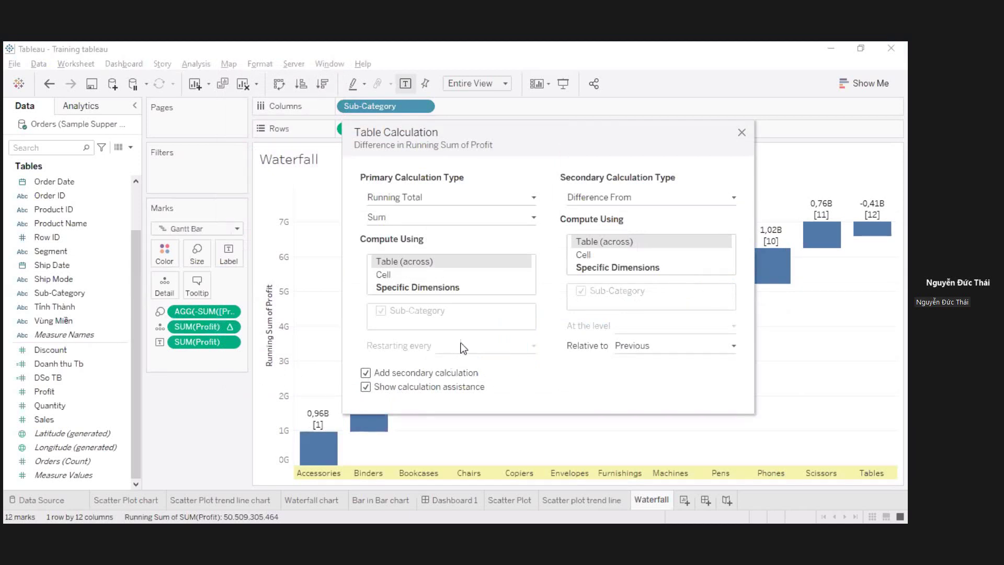
left_click(597, 201)
left_click(608, 246)
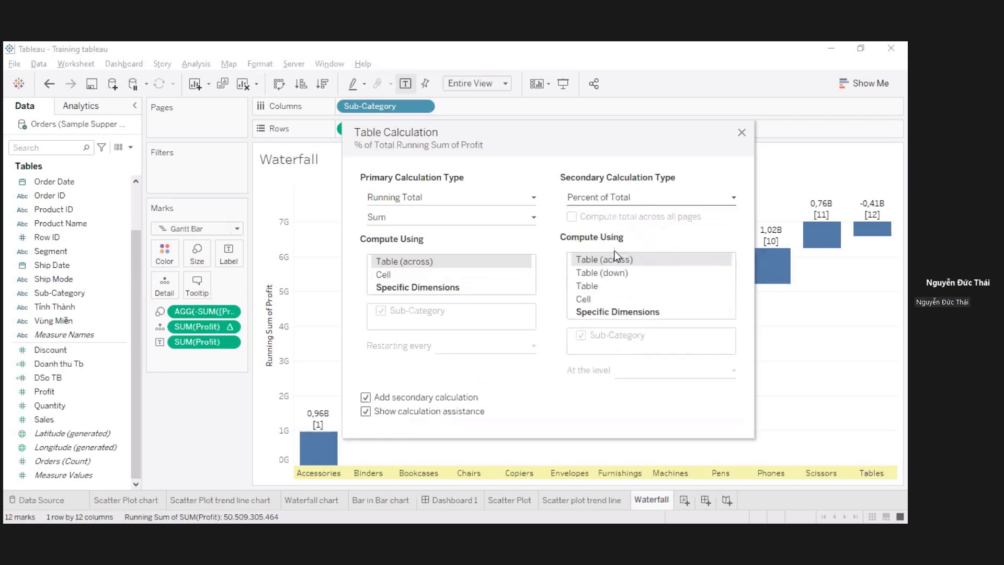
left_click(742, 134)
mouse_move(533, 339)
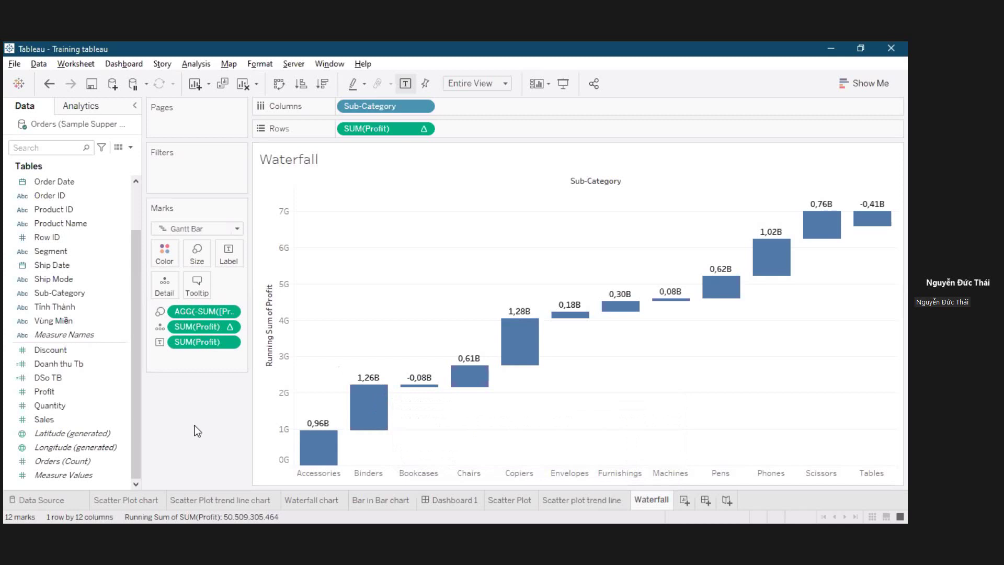
Add row grand totals to the waterfall chart and return to the list of data fields.
left_click(97, 107)
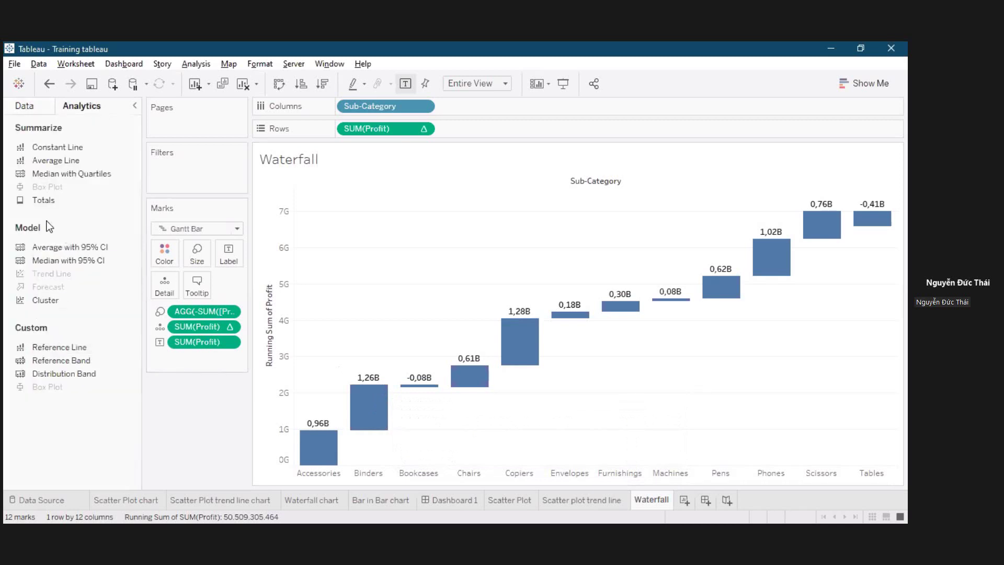
left_click_drag(44, 200, 516, 196)
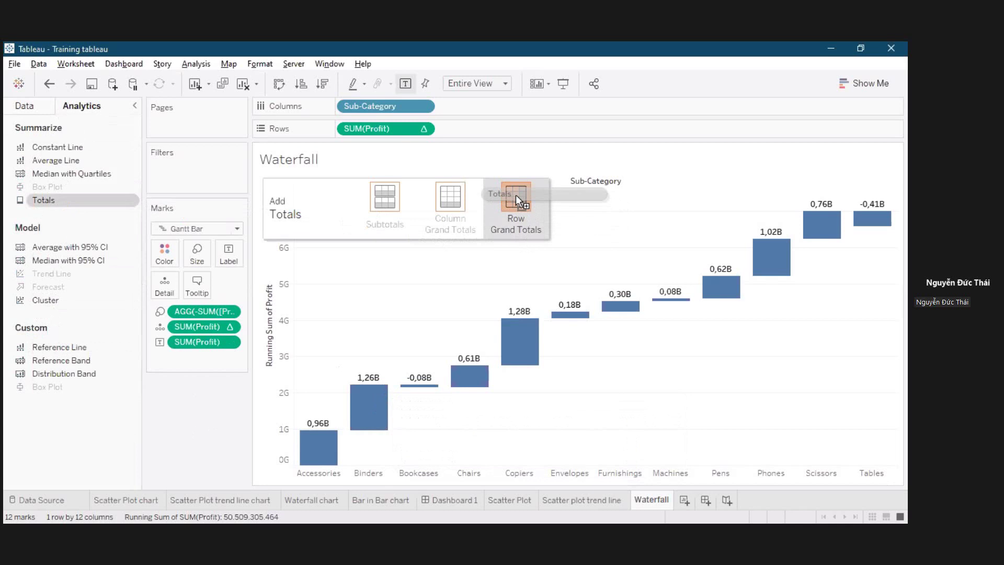
left_click_drag(516, 195, 515, 194)
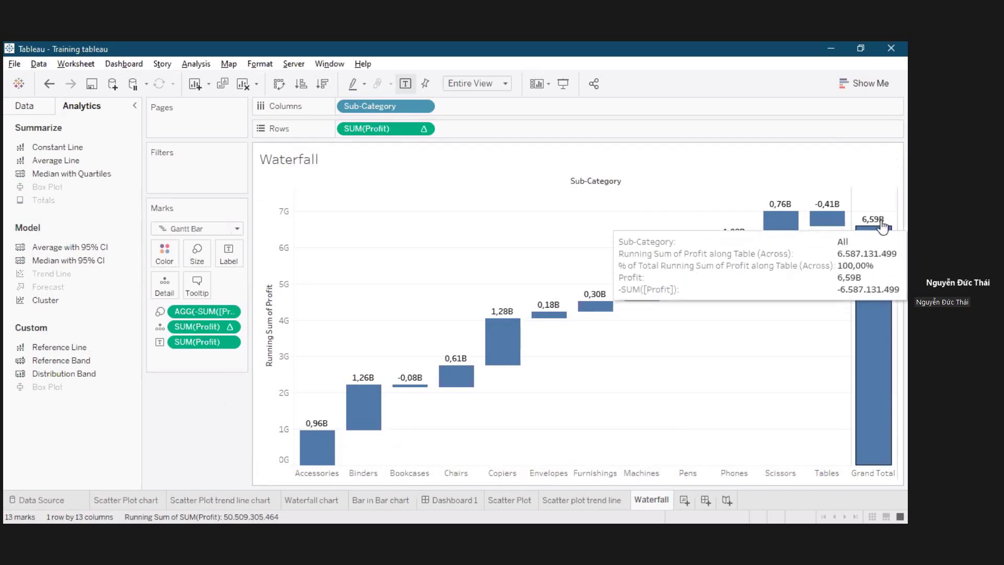
left_click(24, 106)
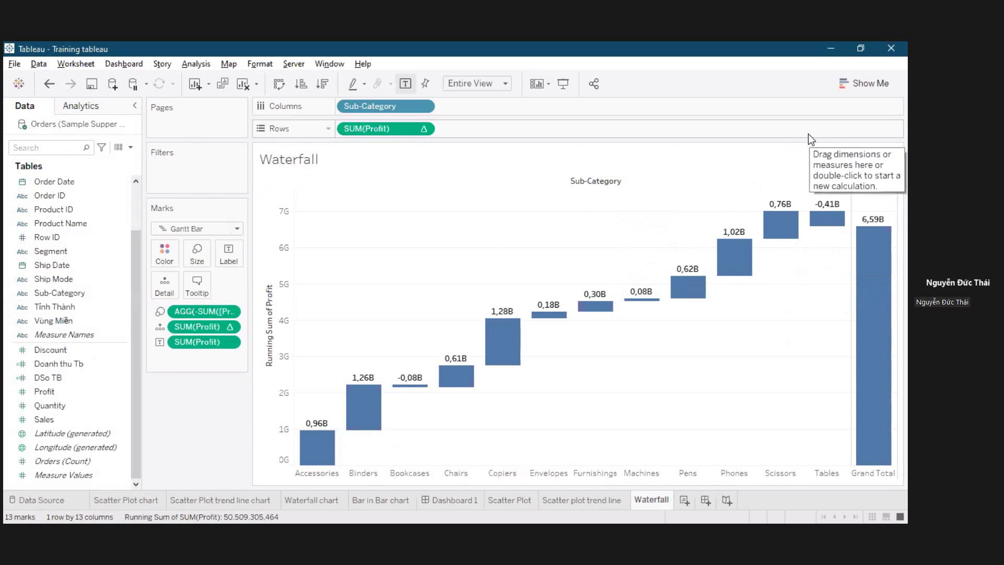
Switch the chart's fit to Standard and set it back to Entire View.
scroll(481, 85, "up", 3)
left_click(478, 84)
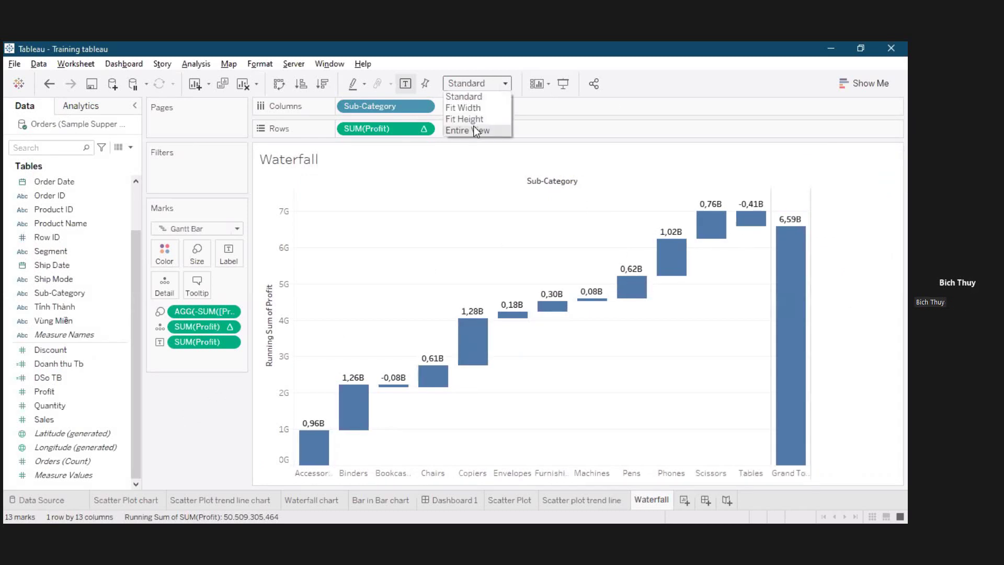
left_click(467, 130)
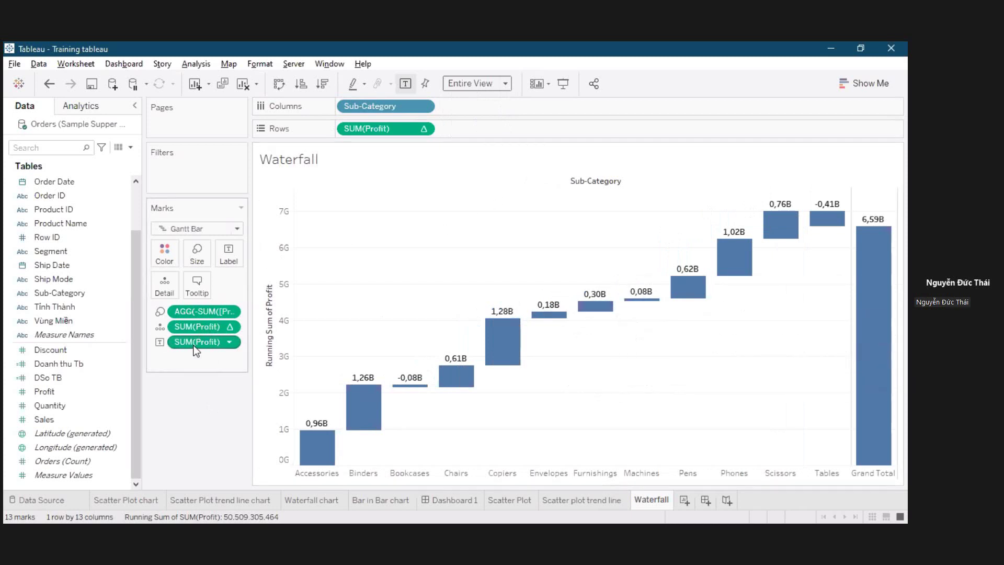
Clear the marks by removing the Profit label, the running total detail and the -SUM([Profit]) size calculation.
left_click(208, 335)
key("Delete")
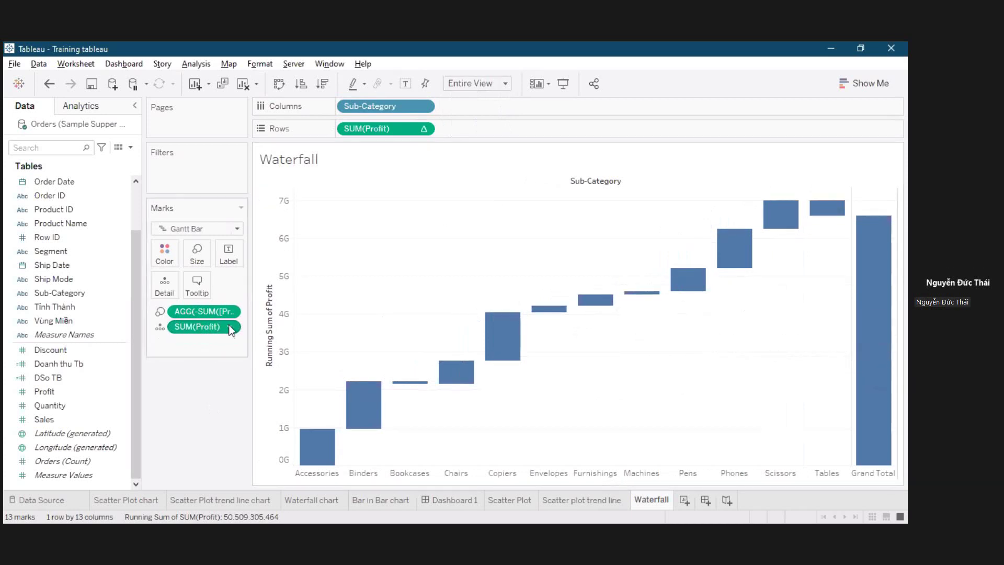
left_click_drag(209, 329, 83, 122)
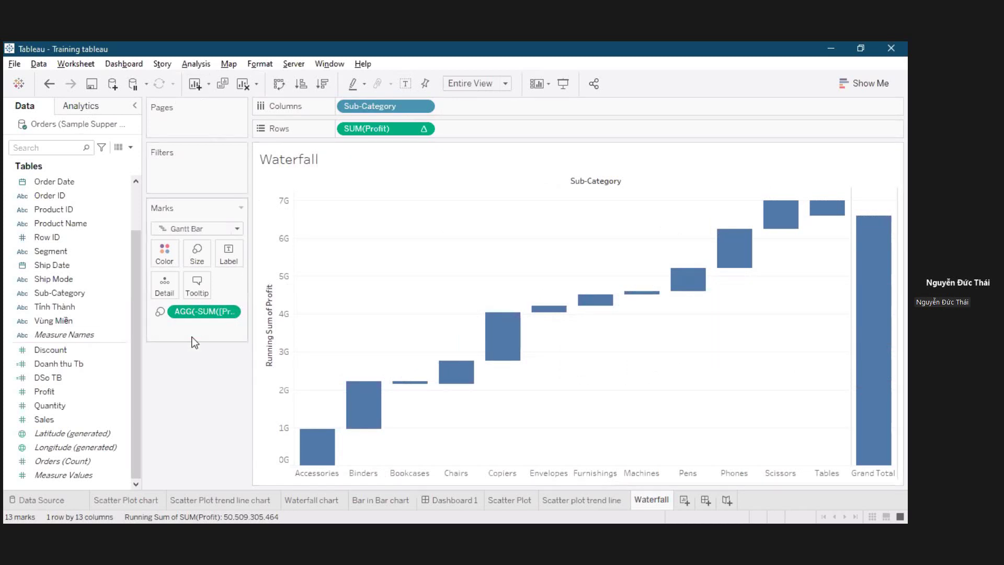
left_click_drag(204, 314, 230, 366)
Recreate the in-shelf calculation -SUM([Profit]) on the marks and use it for the Gantt bars' size.
double_click(183, 316)
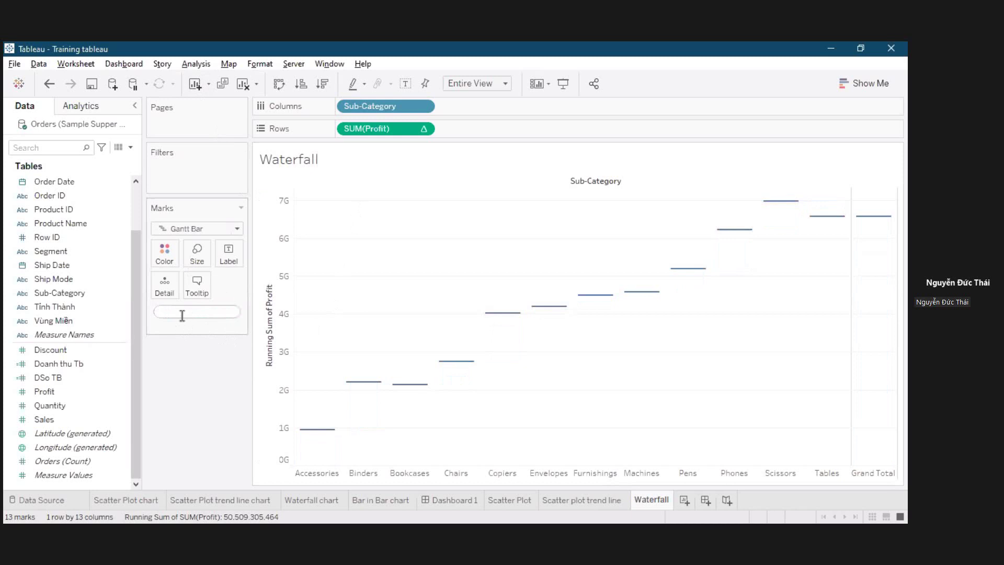
type("-s")
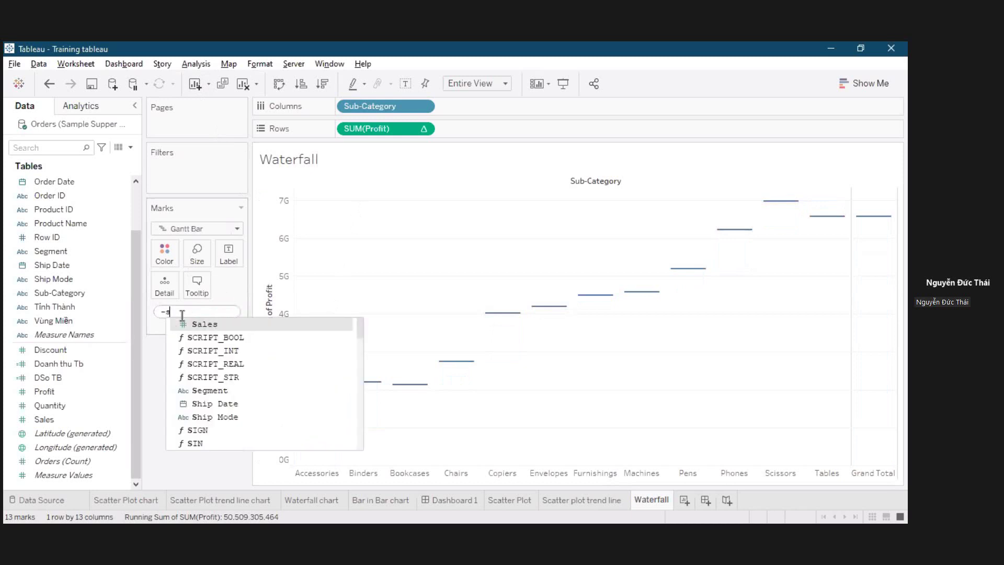
type("um")
key("Return")
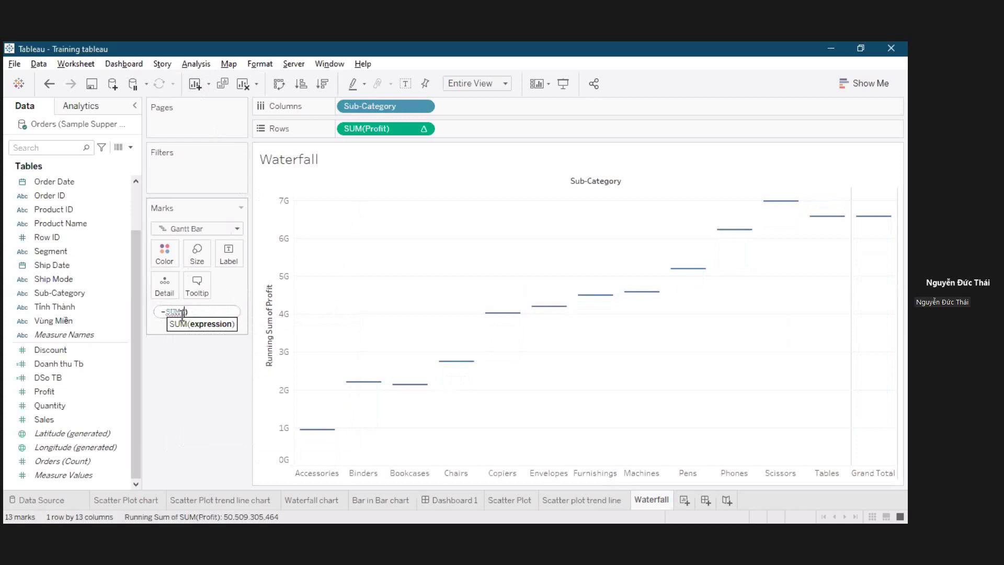
type("pro")
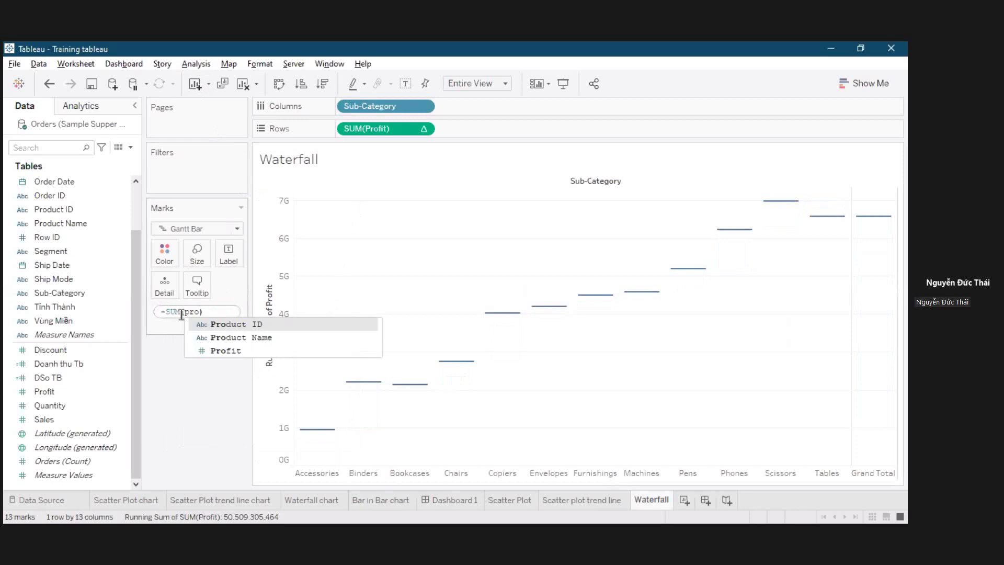
key("Down")
key("Down")
key("Return")
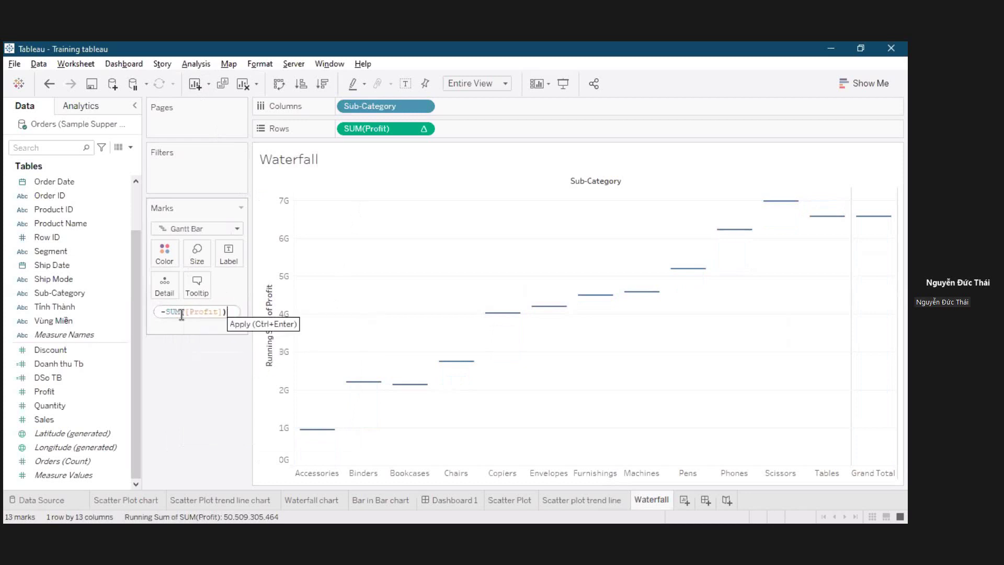
key("Return")
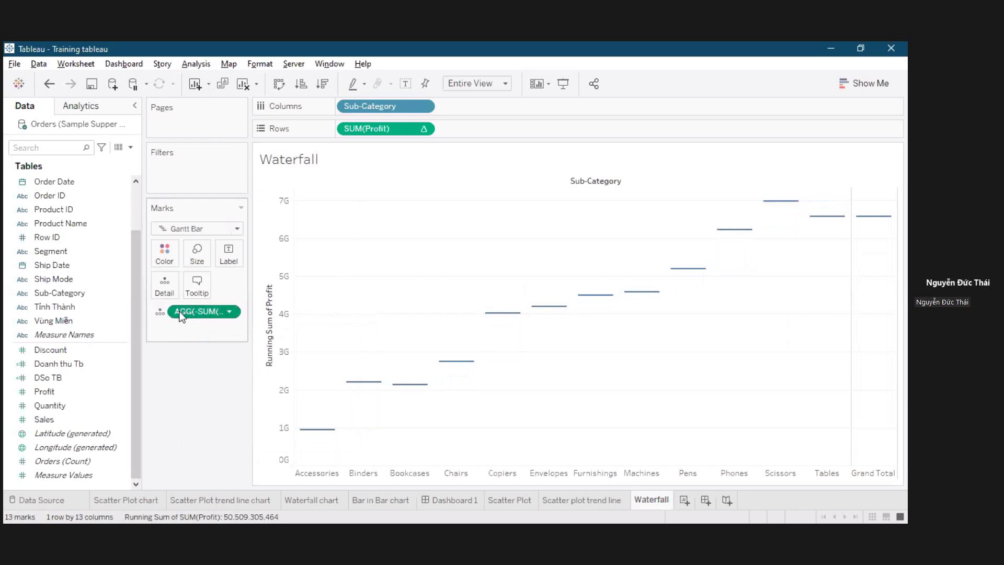
left_click_drag(185, 311, 198, 250)
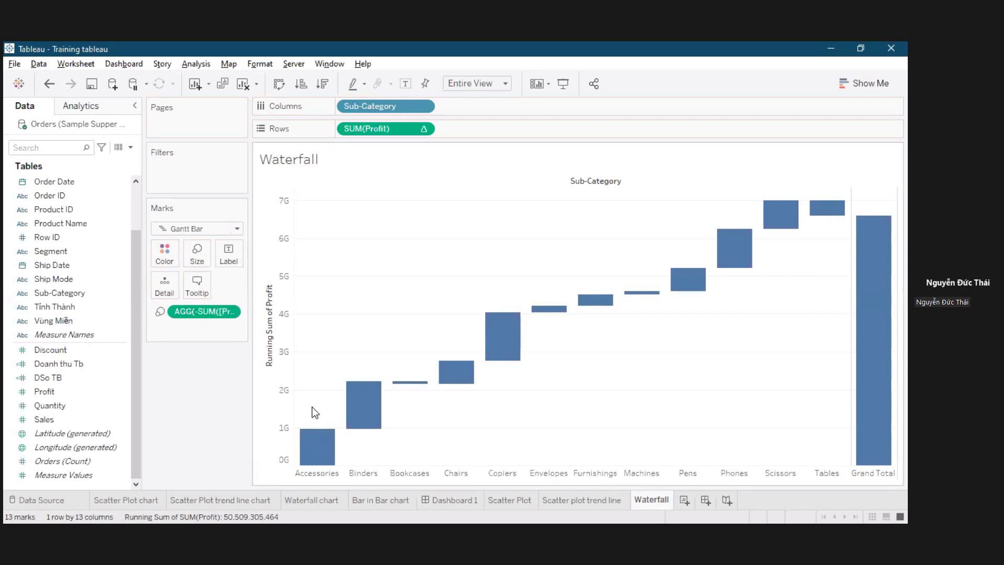
Undo the size assignment and remove the -SUM([Profit]) calculation from the marks.
key("ctrl+z")
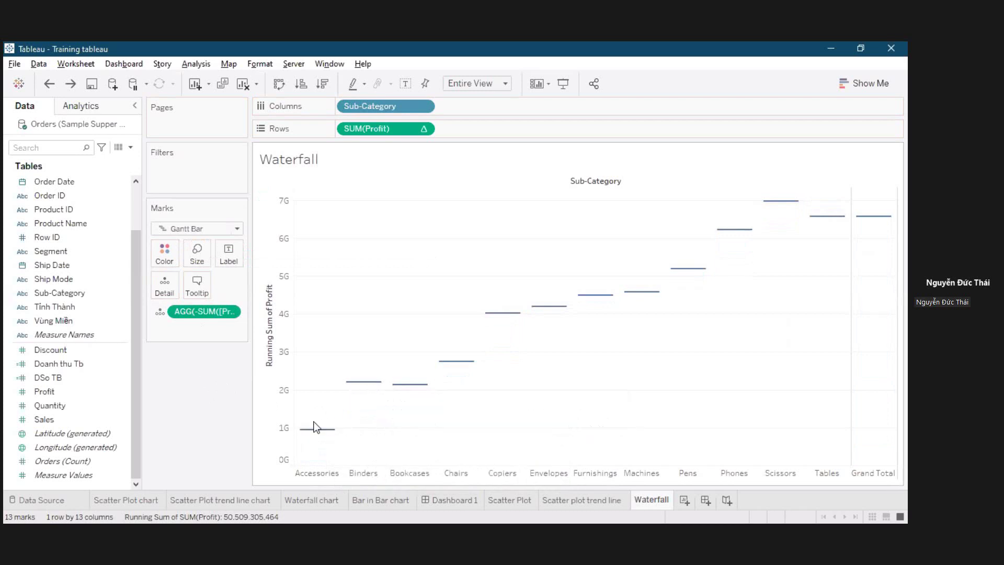
mouse_move(314, 434)
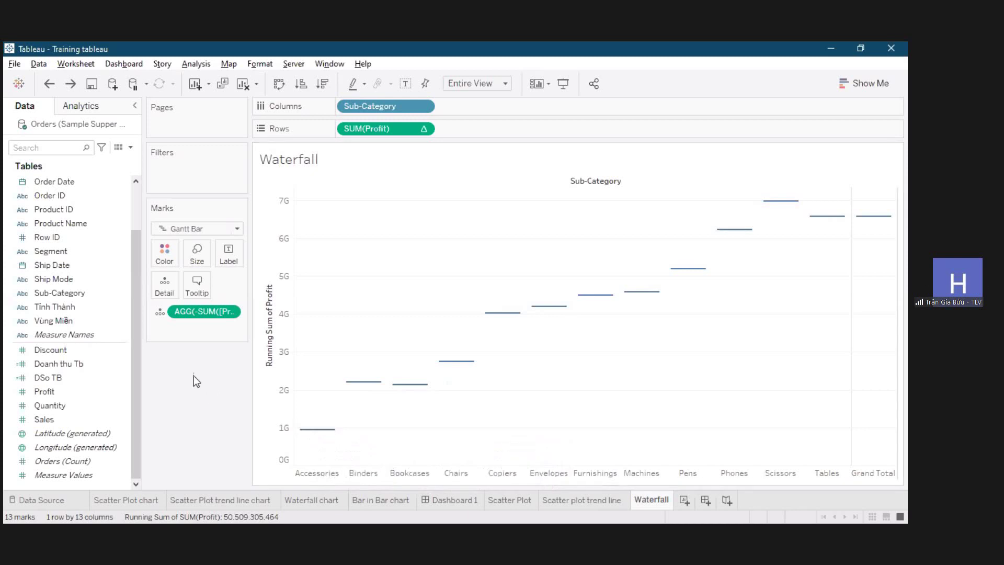
left_click_drag(196, 324, 292, 309)
Enter the in-shelf calculation -SUM([Profit]) on the marks as a detail and undo adding it.
double_click(179, 316)
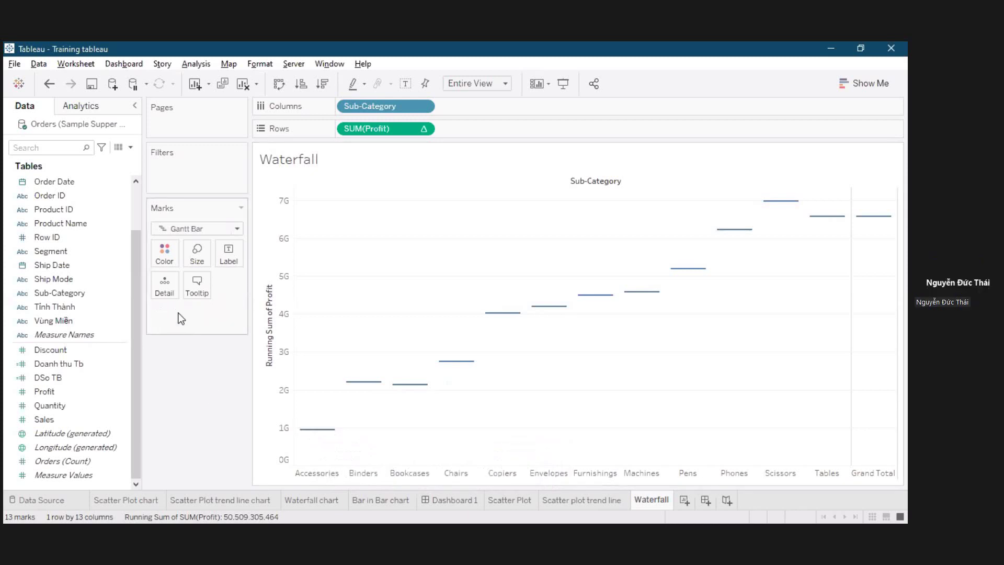
type("-s")
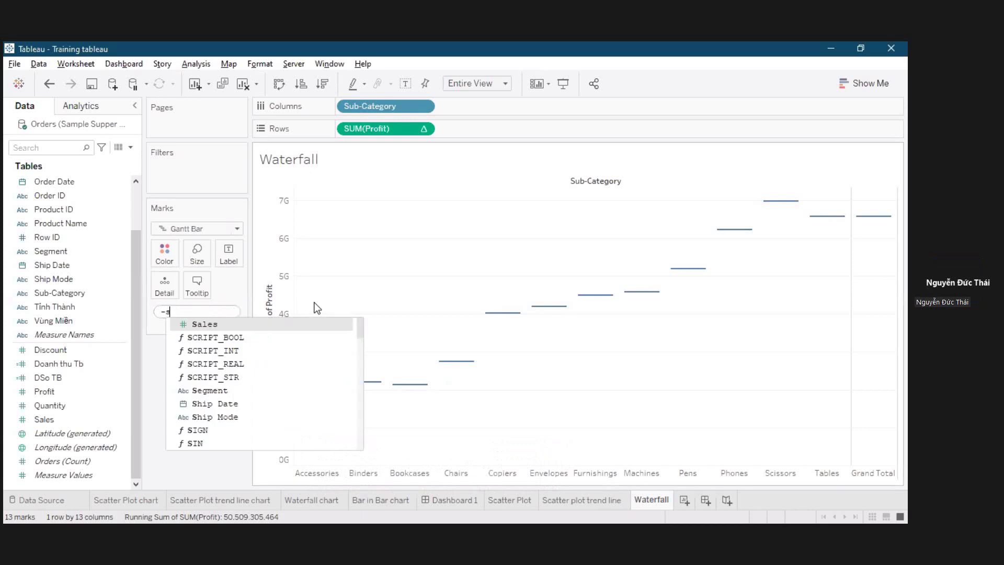
type("um(p")
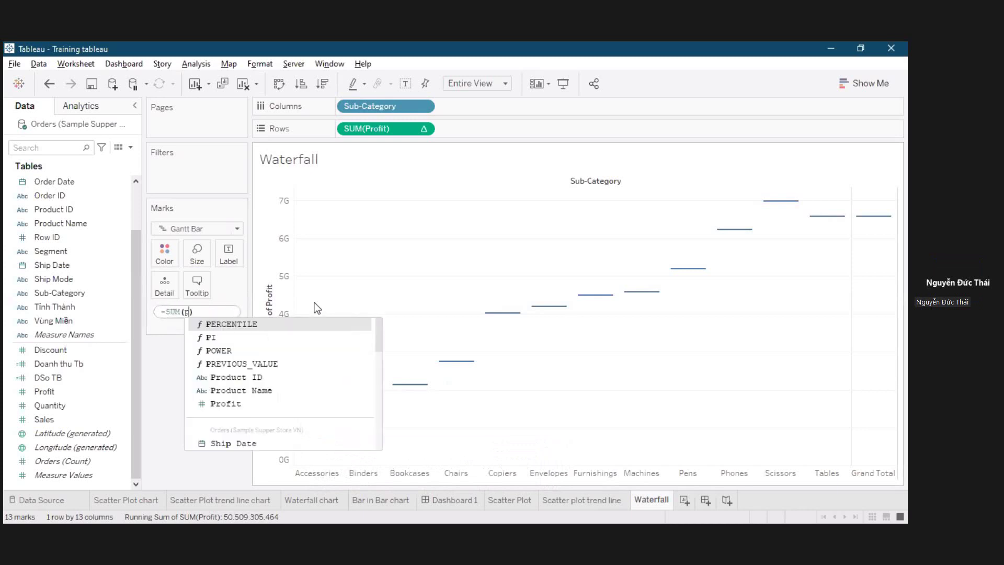
type("r")
key("Return")
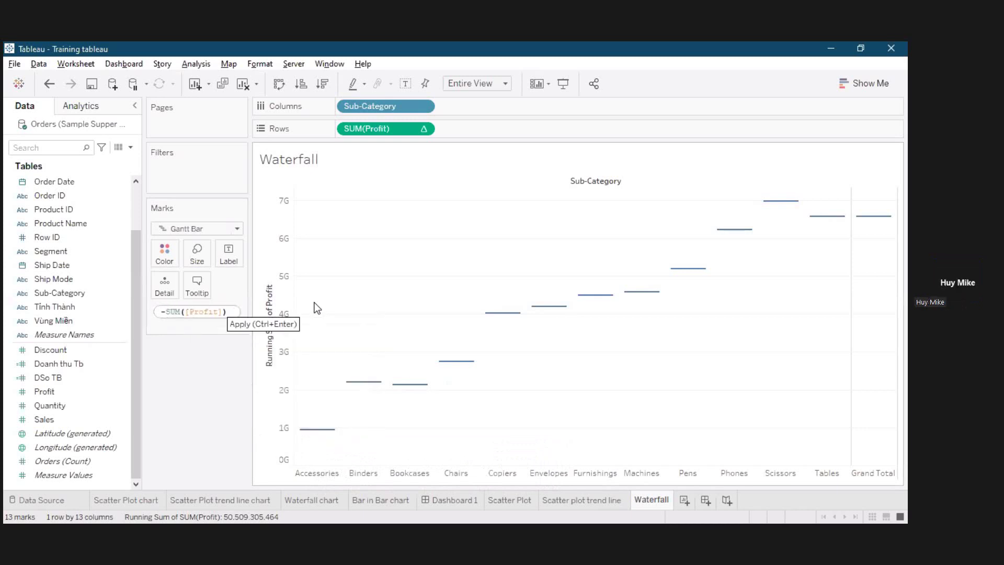
left_click(213, 381)
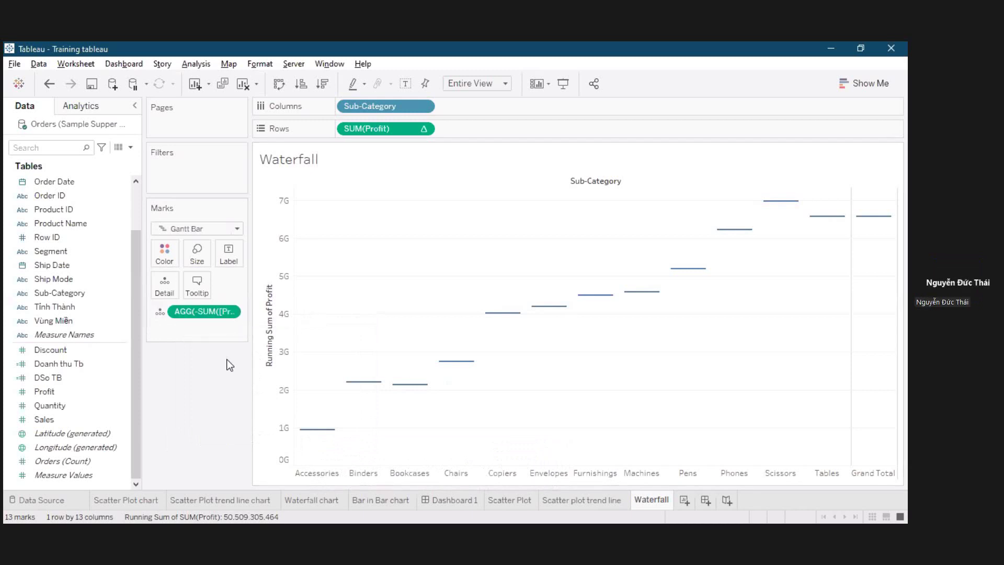
key("ctrl+z")
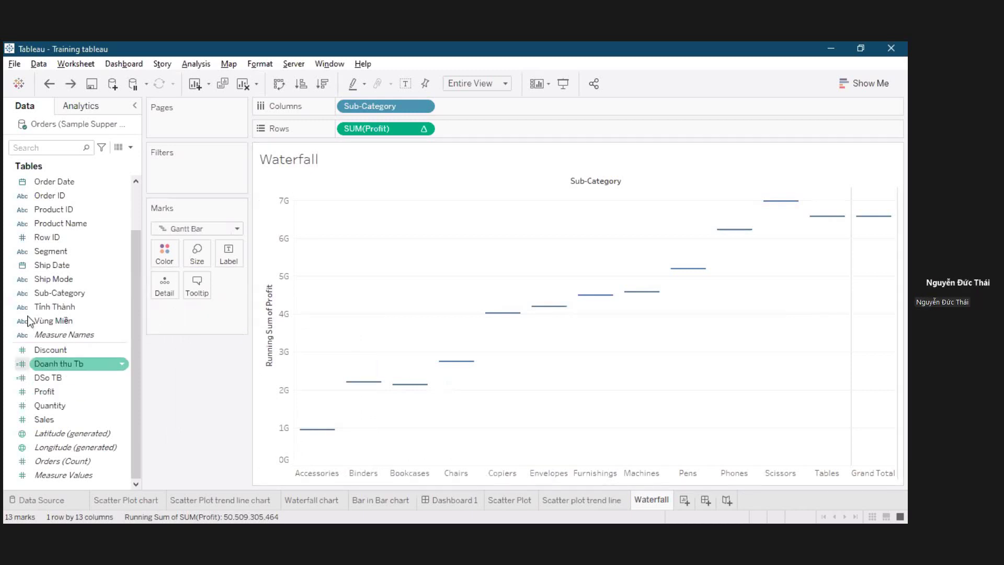
Add the positive sum of Profit to the marks and assign it to the Gantt bars' size.
left_click_drag(47, 391, 213, 329)
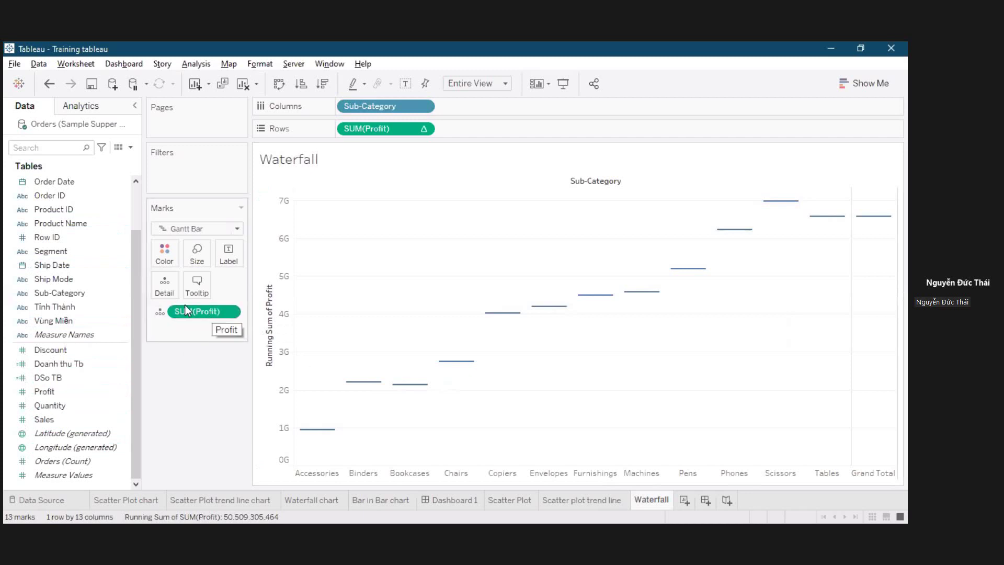
left_click_drag(204, 277, 197, 254)
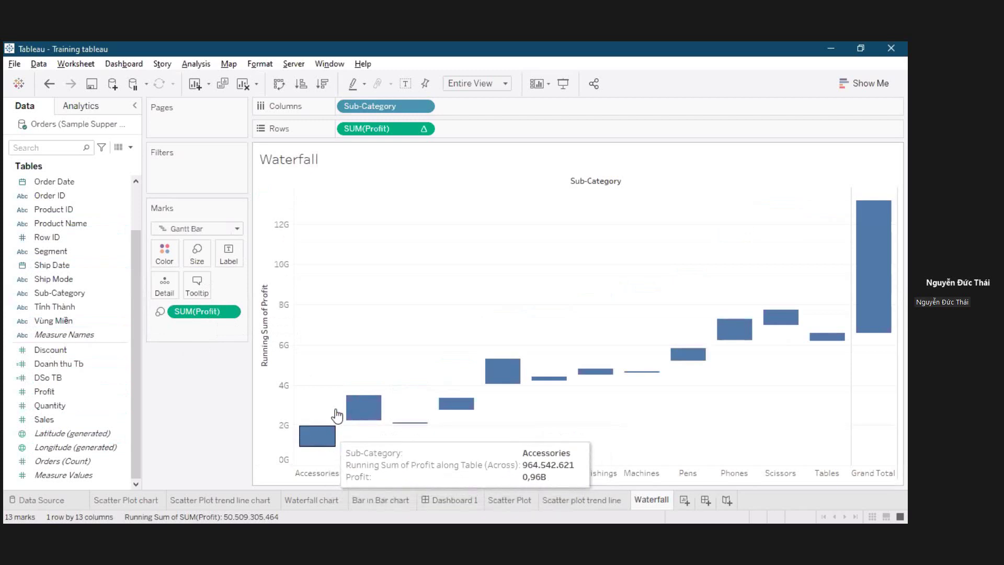
Replace the sum of Profit on the marks with the in-shelf calculation -SUM([Profit]).
mouse_move(889, 331)
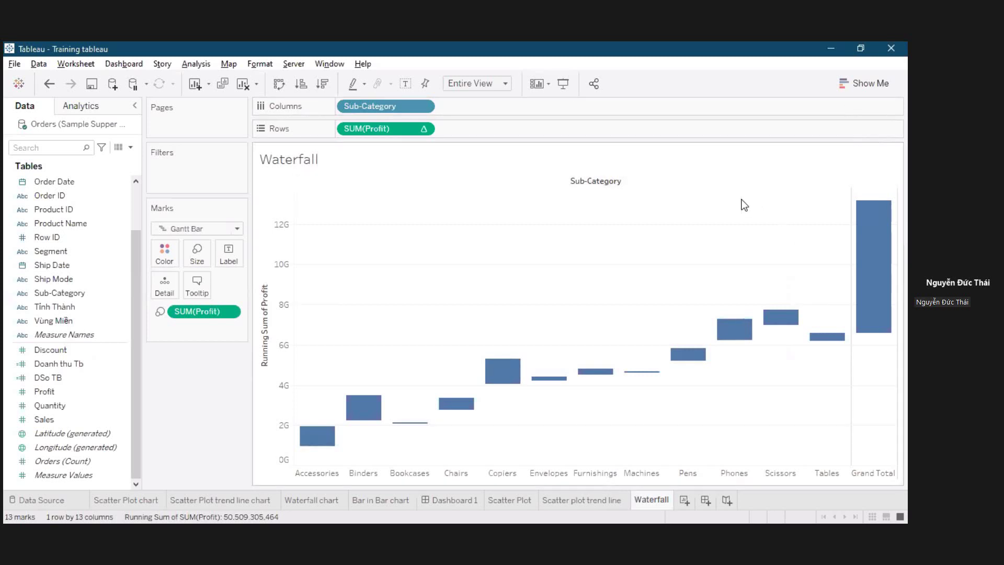
mouse_move(415, 436)
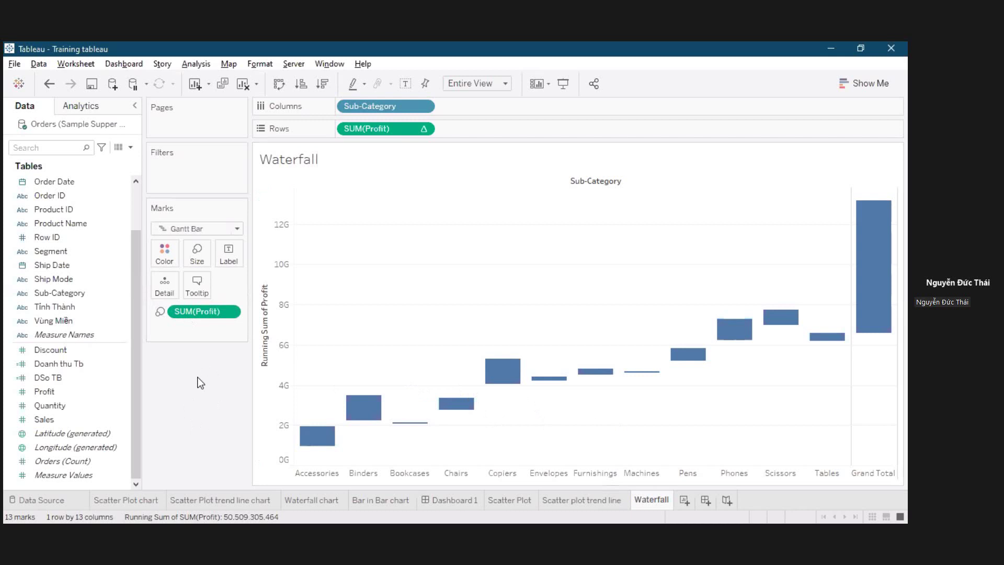
double_click(192, 313)
type("-")
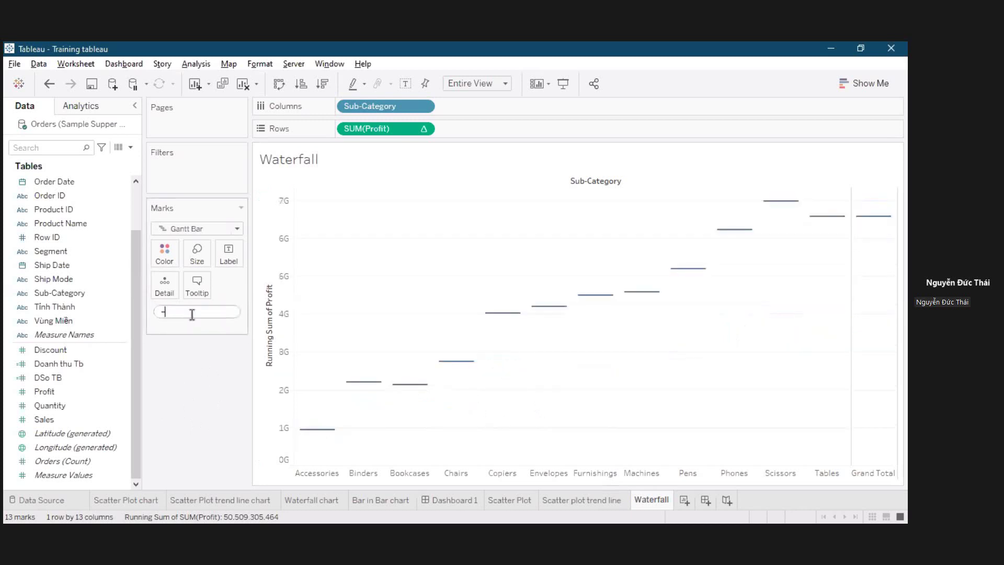
type("sum(pro")
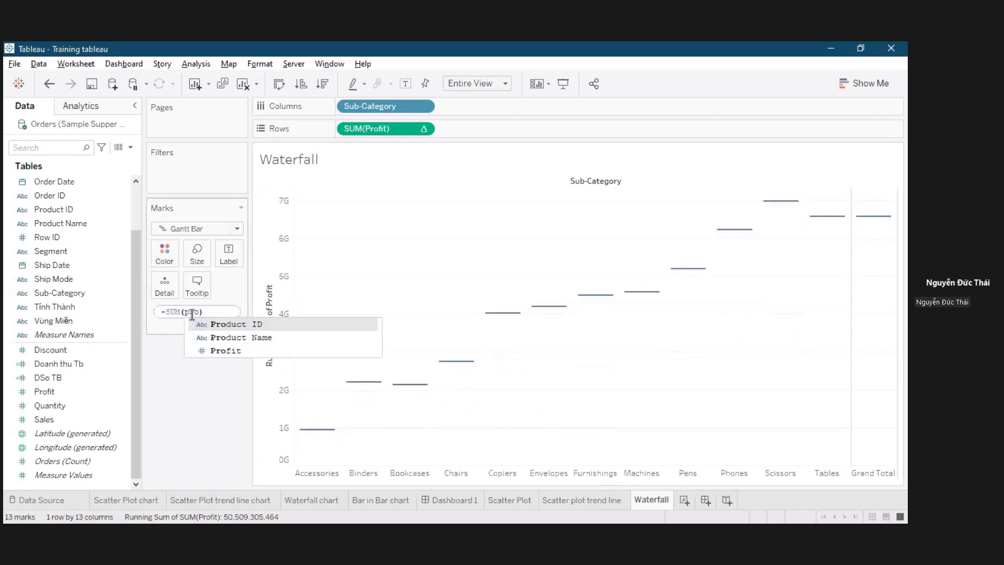
key("Return")
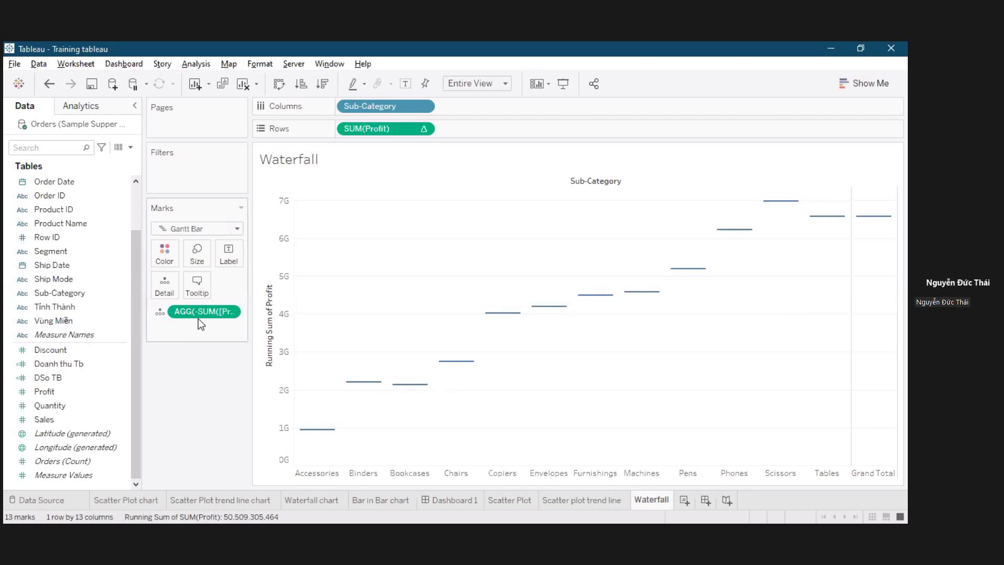
Remove the -SUM([Profit]) calculation from the marks and reset the mark type to Automatic.
left_click_drag(199, 324, 397, 167)
right_click(372, 130)
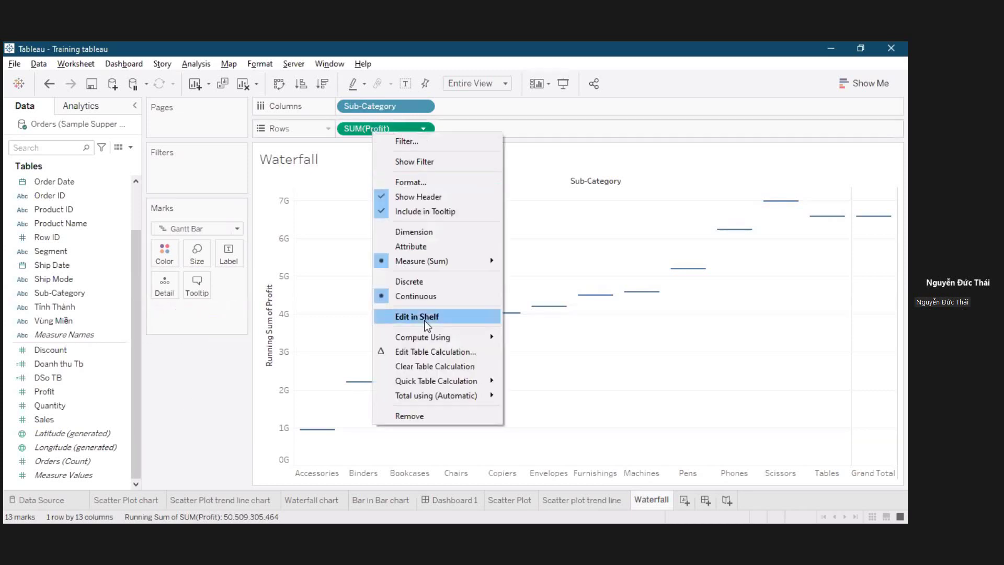
left_click(195, 229)
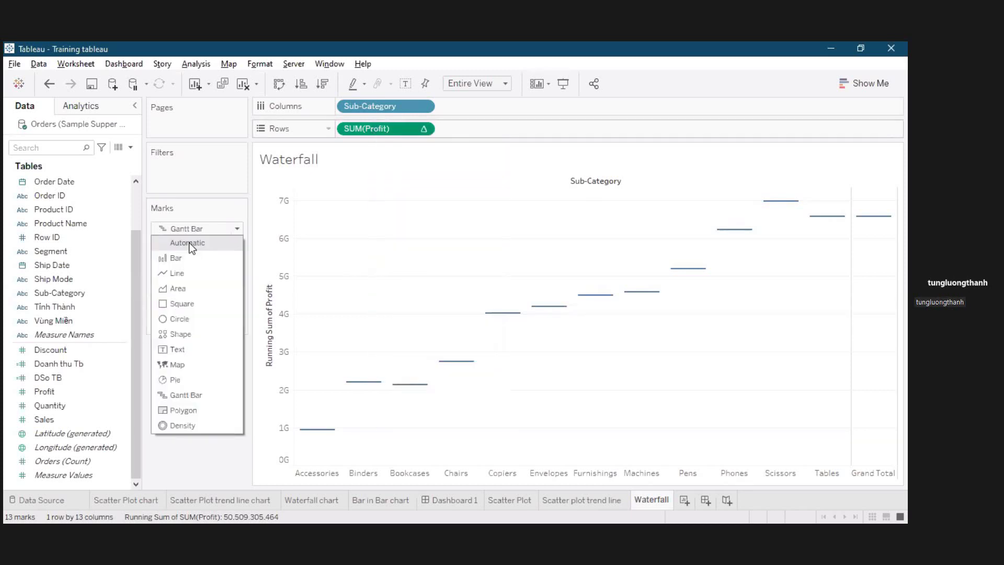
left_click(188, 243)
Clear the table calculation from Profit, take Profit off the rows and clear the whole worksheet.
right_click(380, 129)
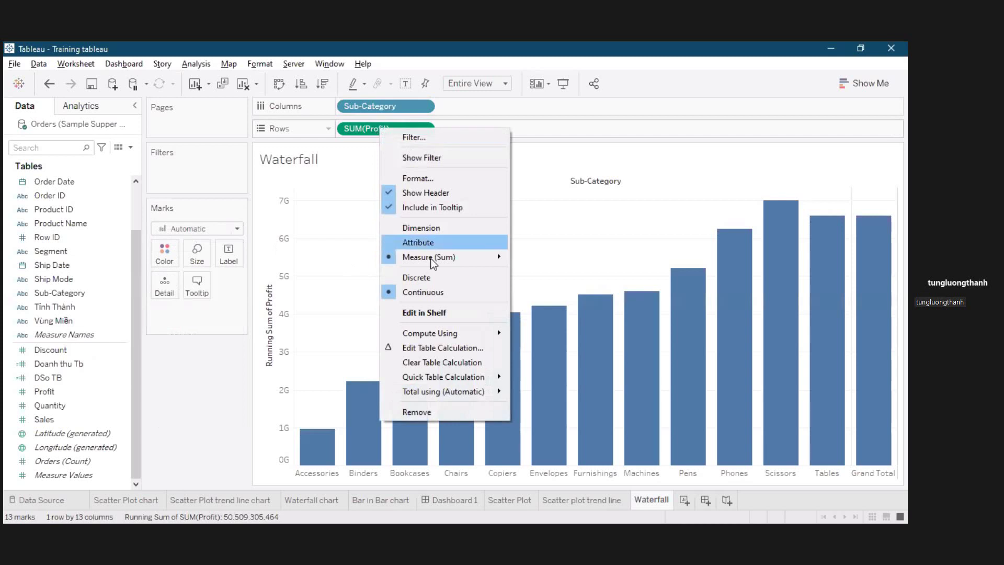
left_click(447, 362)
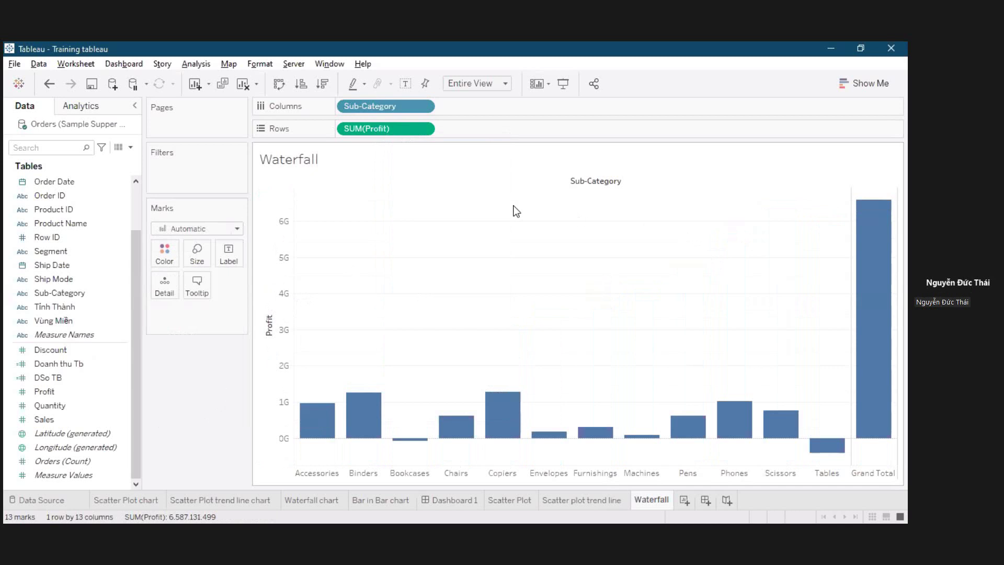
left_click_drag(378, 135, 471, 256)
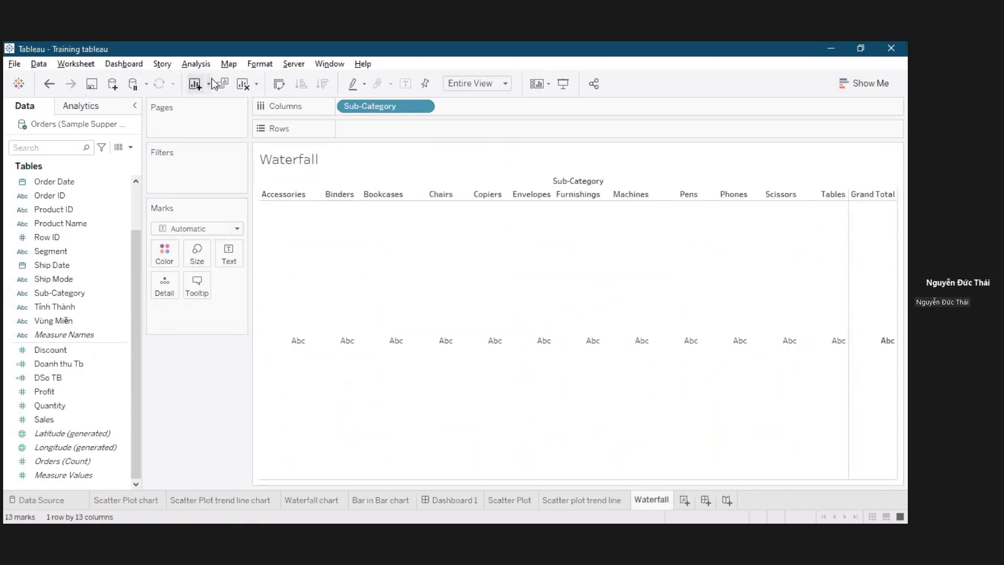
left_click(243, 83)
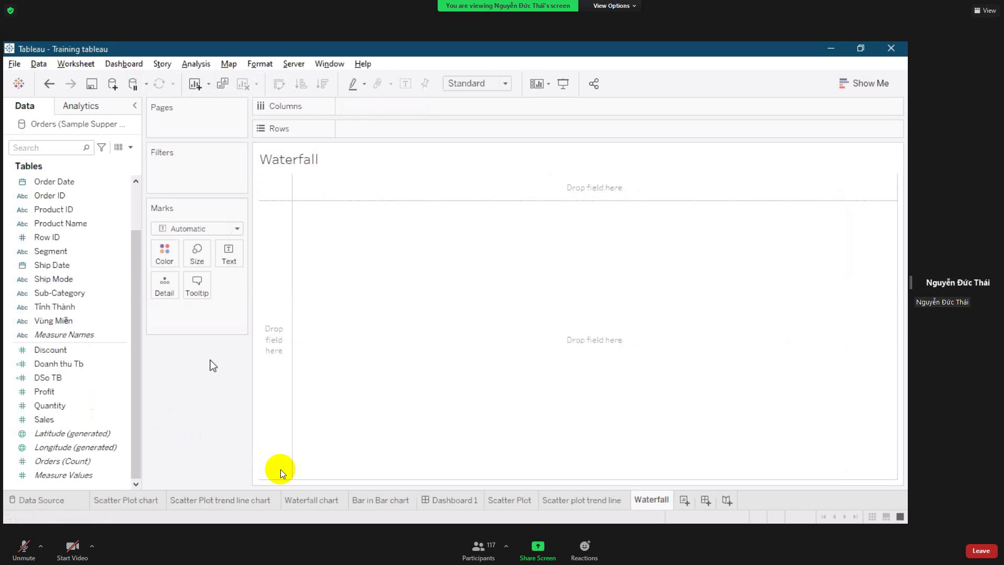
Build a bar chart on the empty sheet with Sub-Category on columns and Profit on rows.
left_click(57, 238)
left_click(61, 321)
left_click(58, 294)
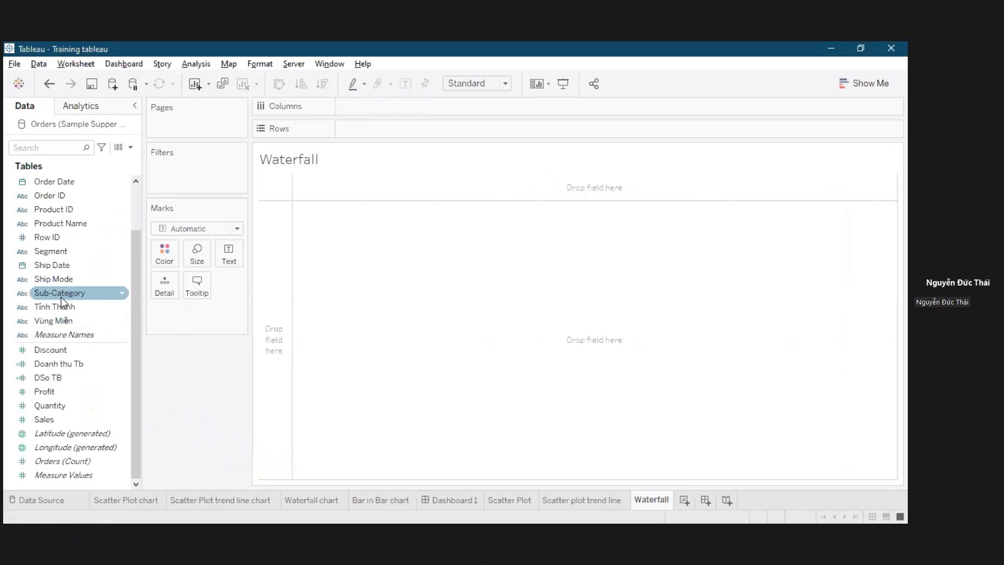
left_click_drag(376, 120, 382, 109)
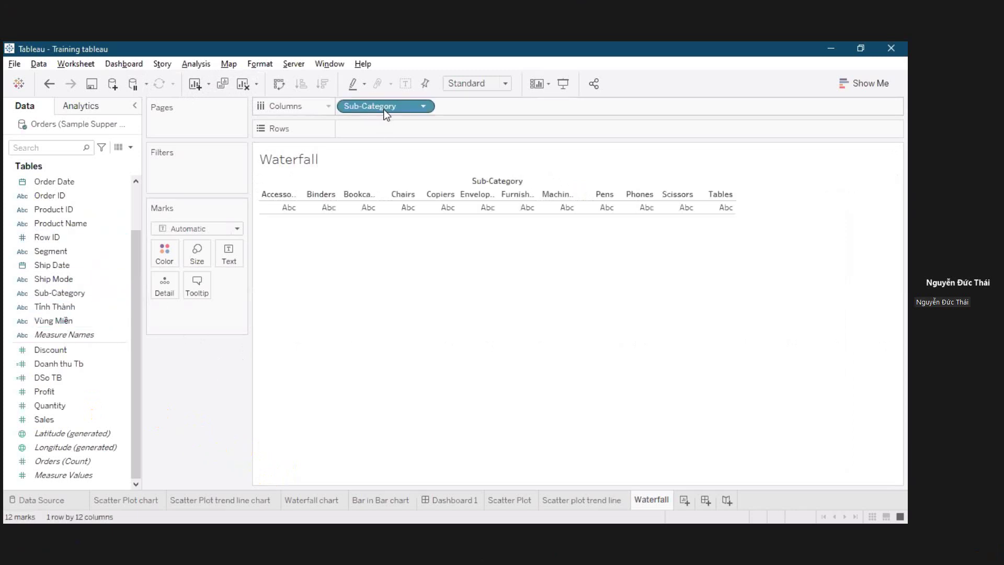
left_click(45, 395)
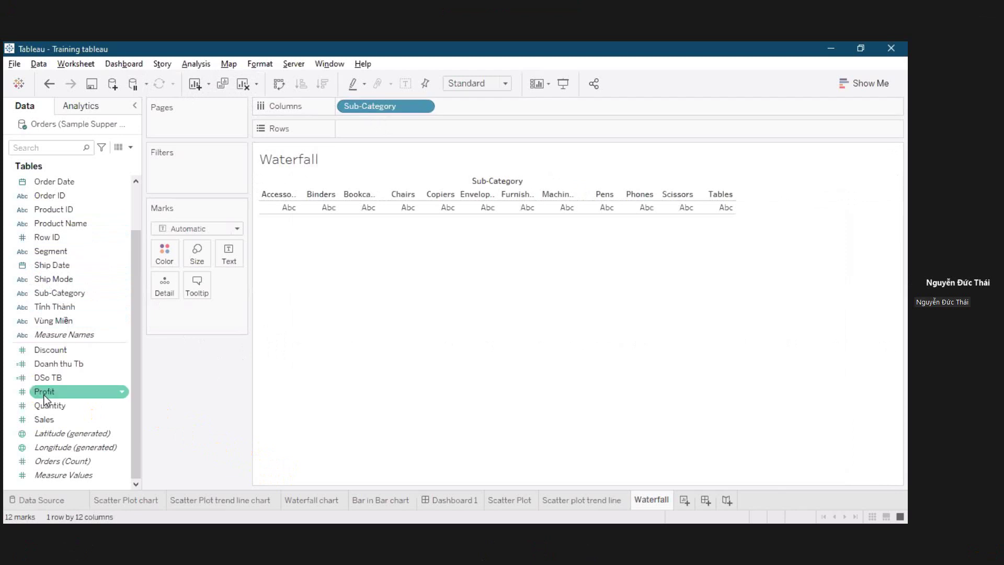
left_click_drag(65, 396, 387, 128)
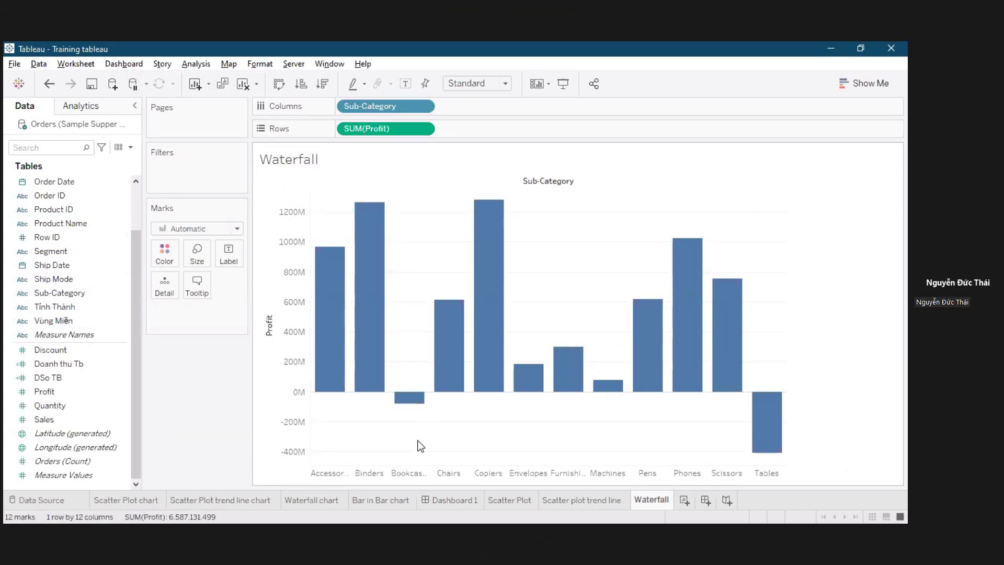
Apply the Running Total quick table calculation to Profit on rows and change the mark type to Gantt Bar.
mouse_move(481, 318)
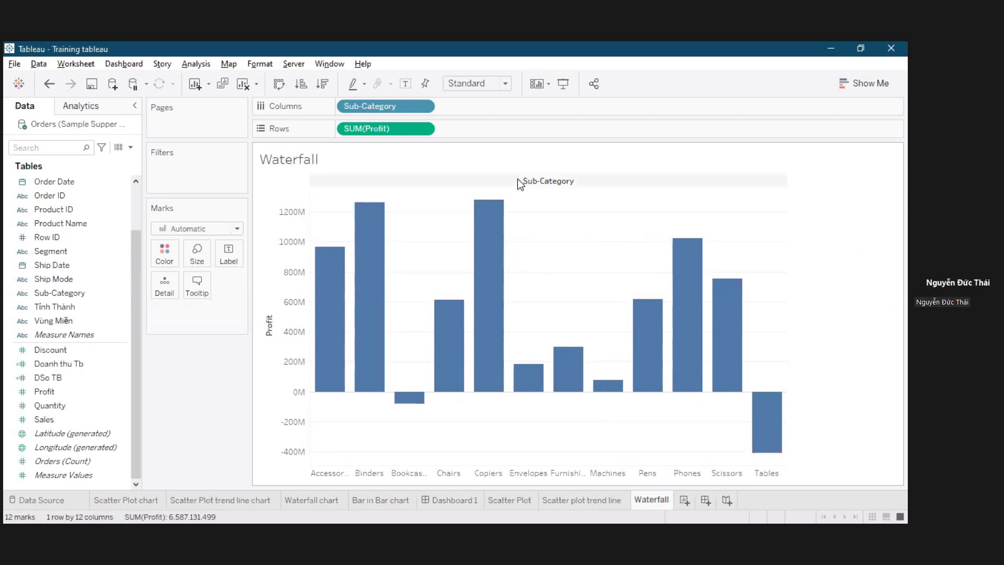
right_click(393, 131)
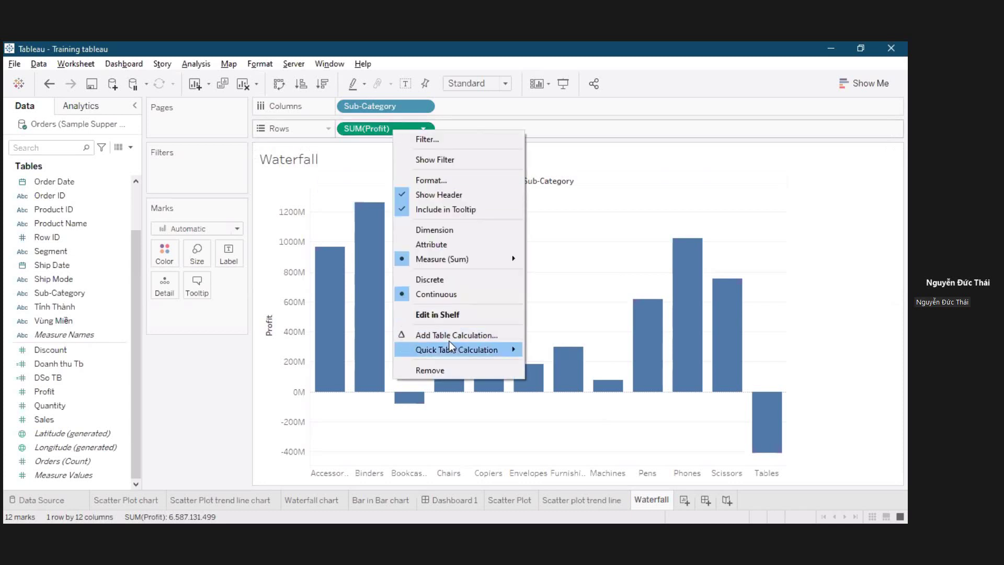
mouse_move(451, 350)
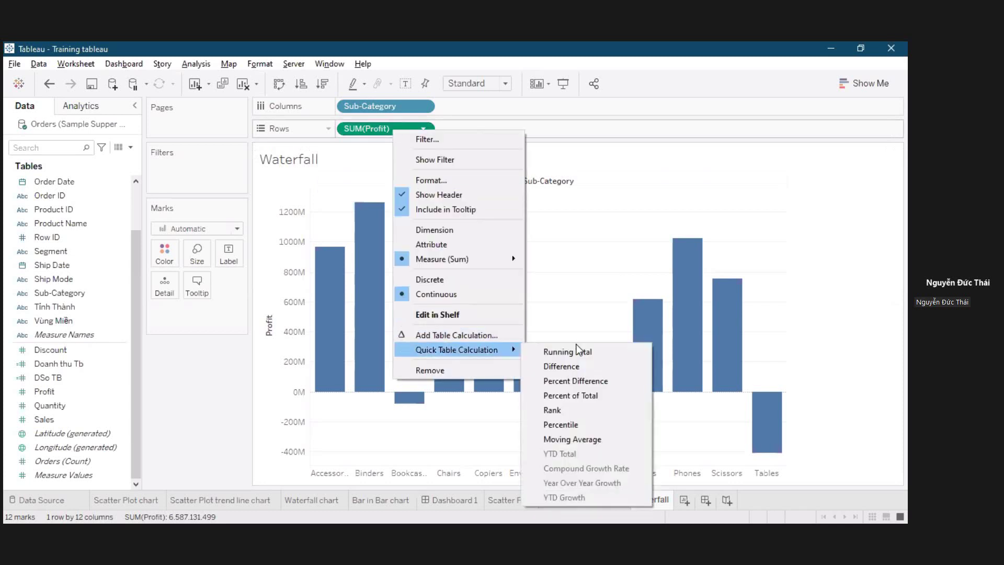
left_click(599, 360)
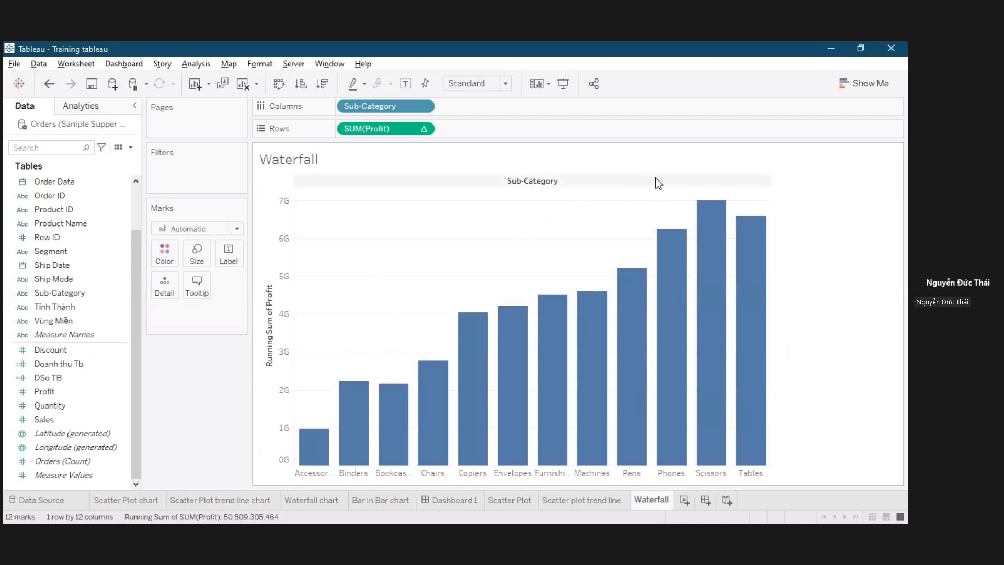
left_click(213, 230)
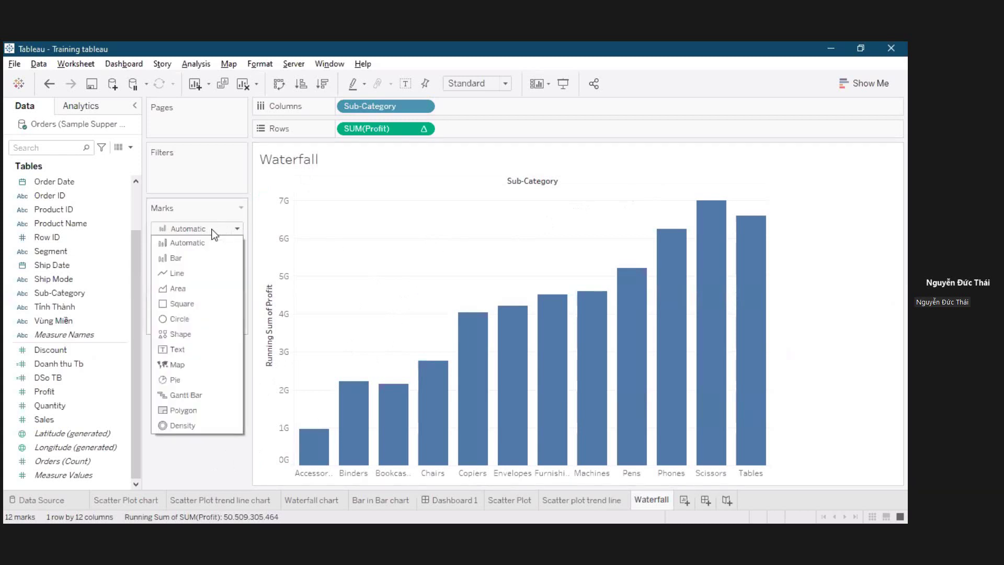
left_click(226, 397)
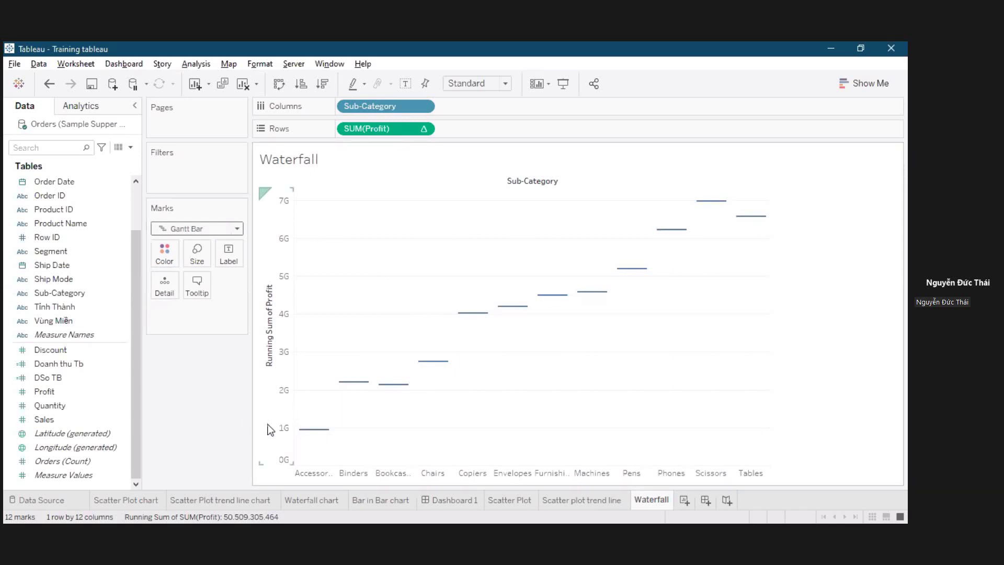
Duplicate the running-total Profit on rows and set the copy's mark type to Bar.
mouse_move(316, 432)
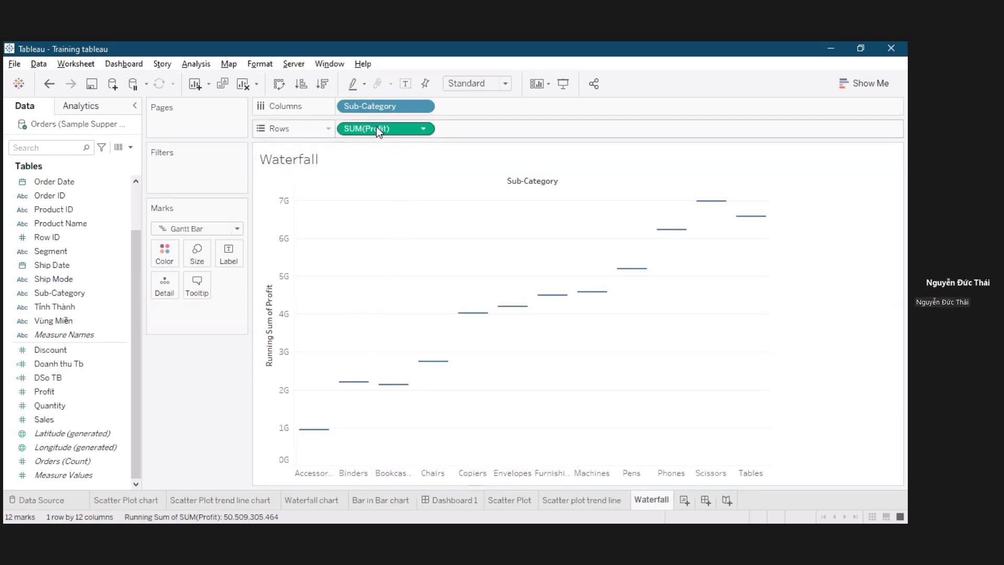
left_click_drag(377, 131, 506, 134)
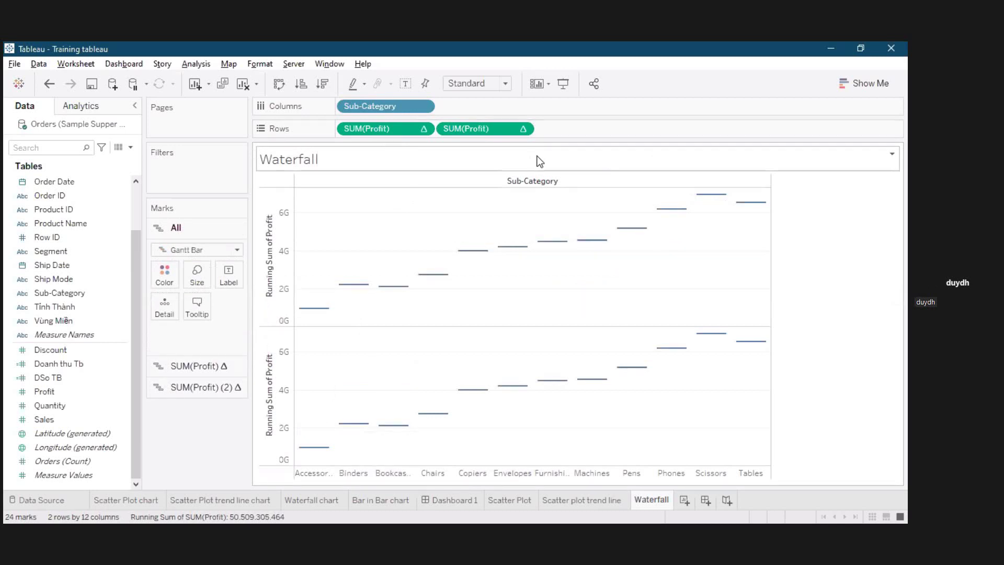
left_click(218, 391)
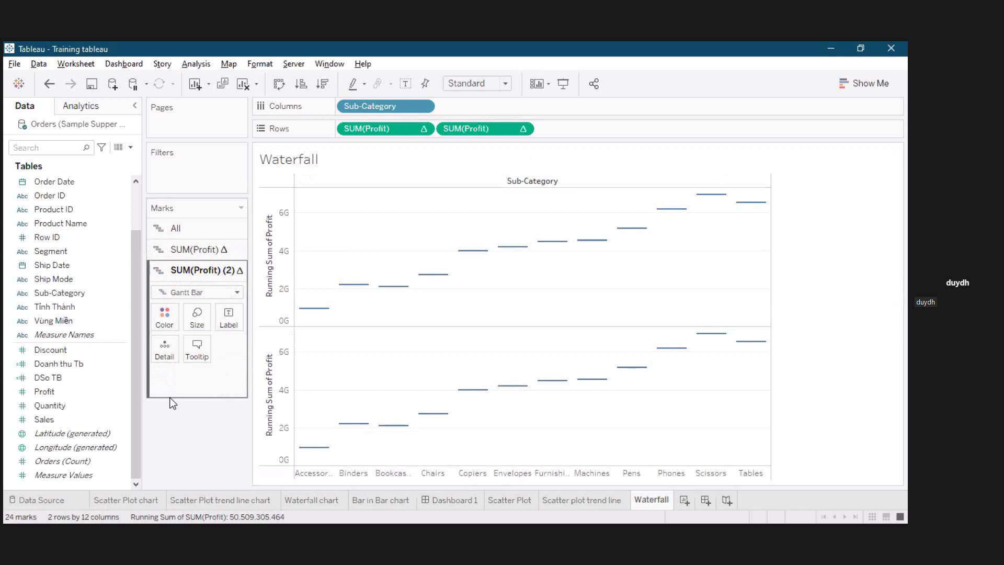
left_click(194, 292)
left_click(193, 321)
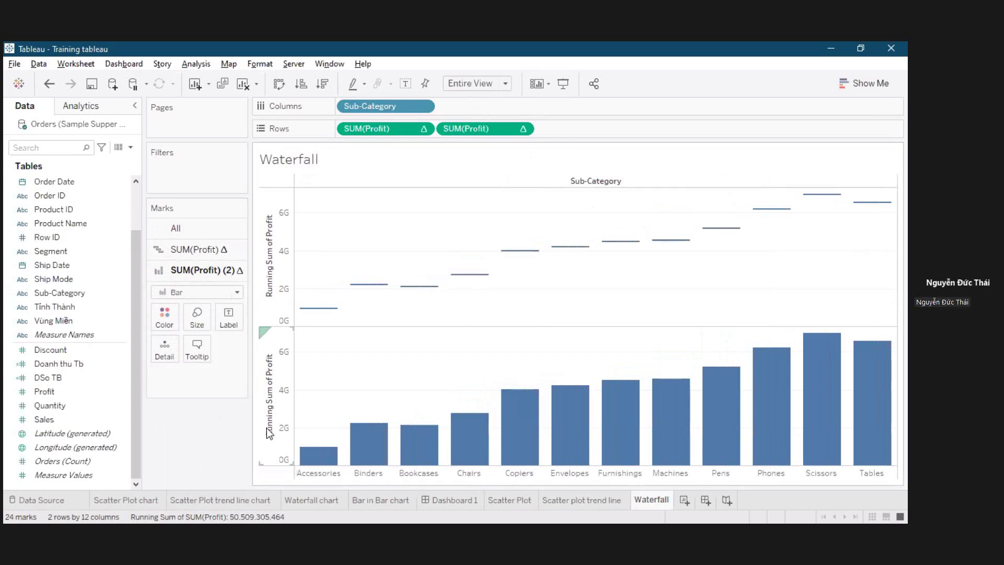
Compare the Gantt marks with the bars for Accessories and Binders, and remove the duplicate Profit from the rows.
mouse_move(330, 456)
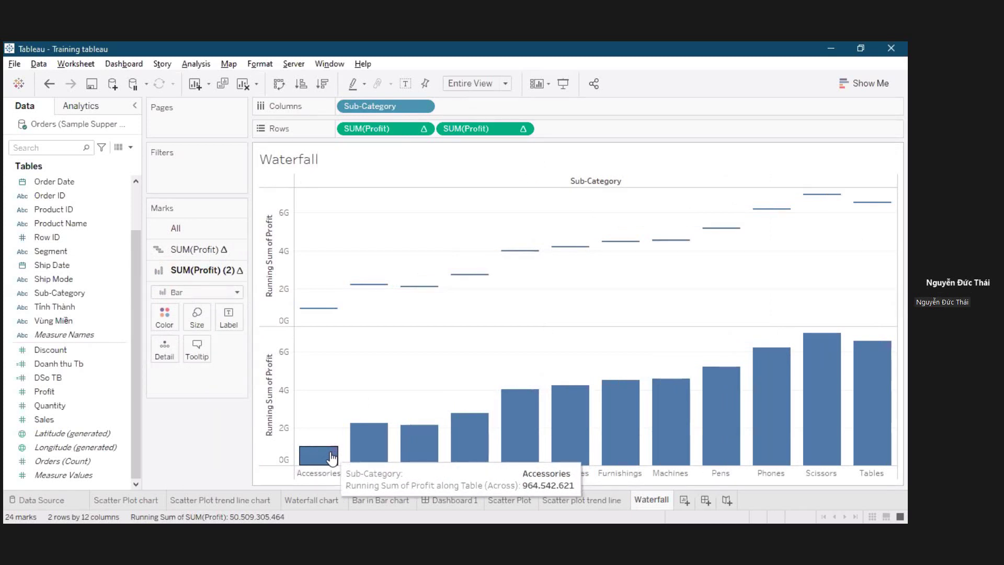
mouse_move(320, 311)
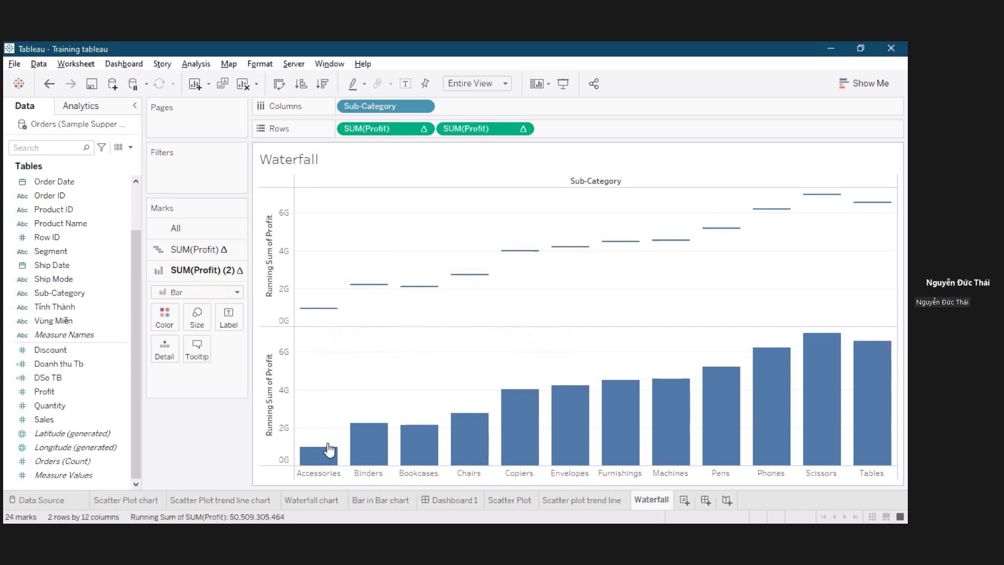
mouse_move(360, 286)
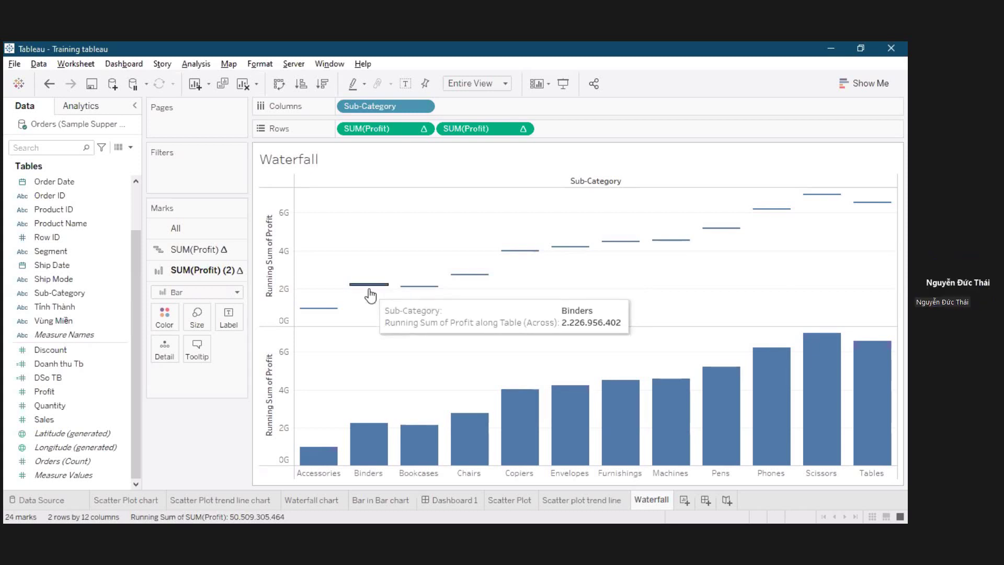
mouse_move(365, 445)
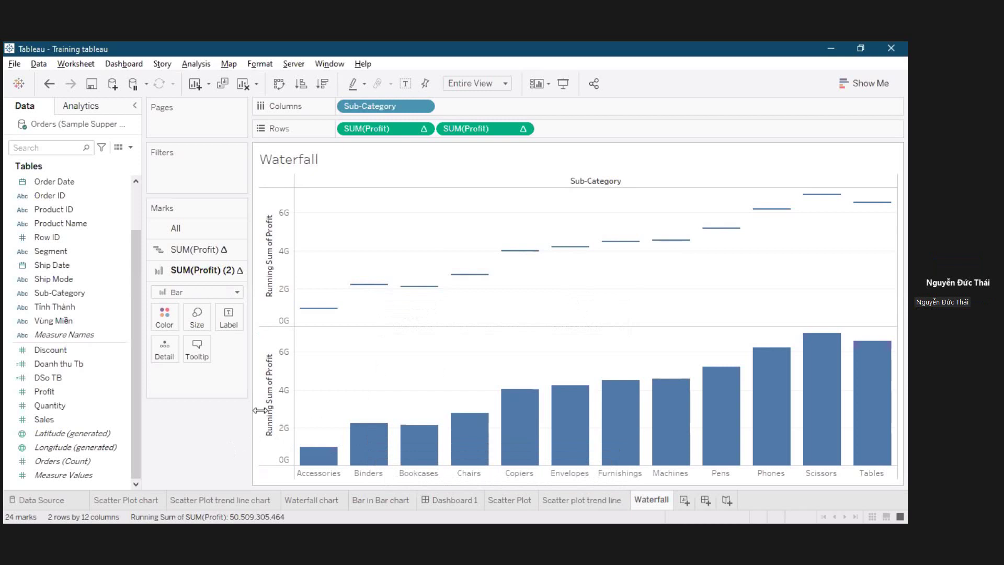
mouse_move(618, 414)
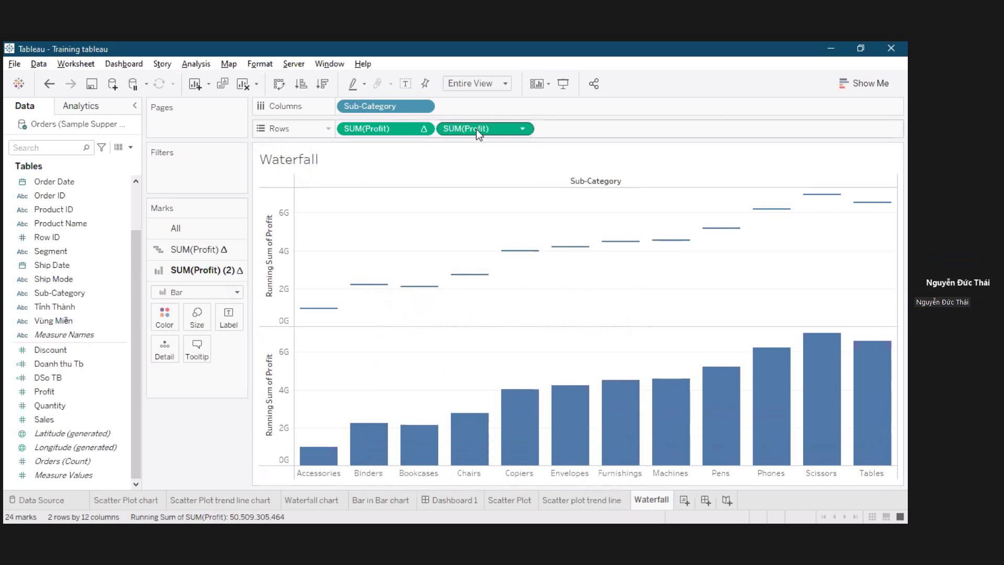
left_click_drag(477, 134, 214, 482)
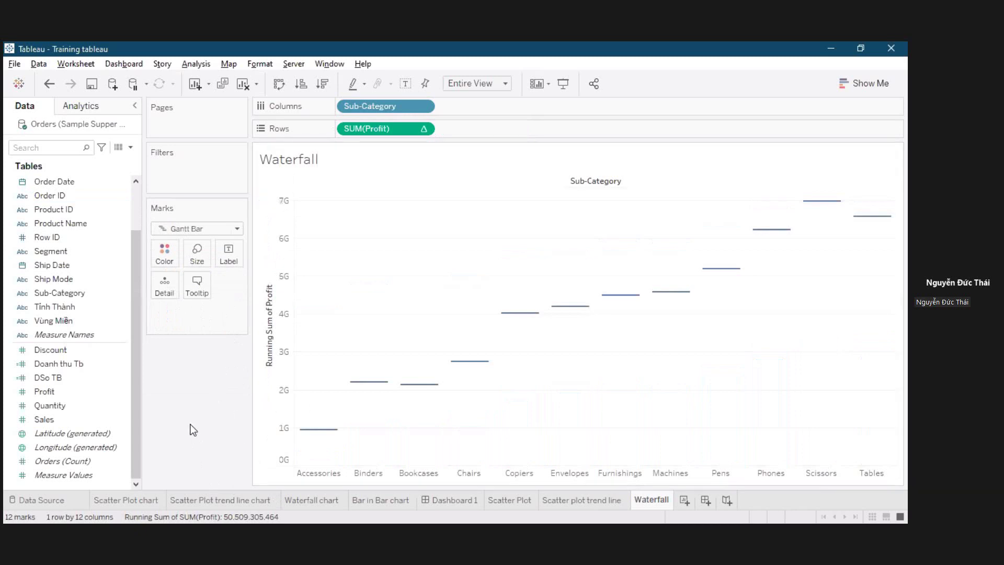
Create the ad hoc calculation -sum([Profit]) on the Marks card and assign it to Size.
double_click(196, 319)
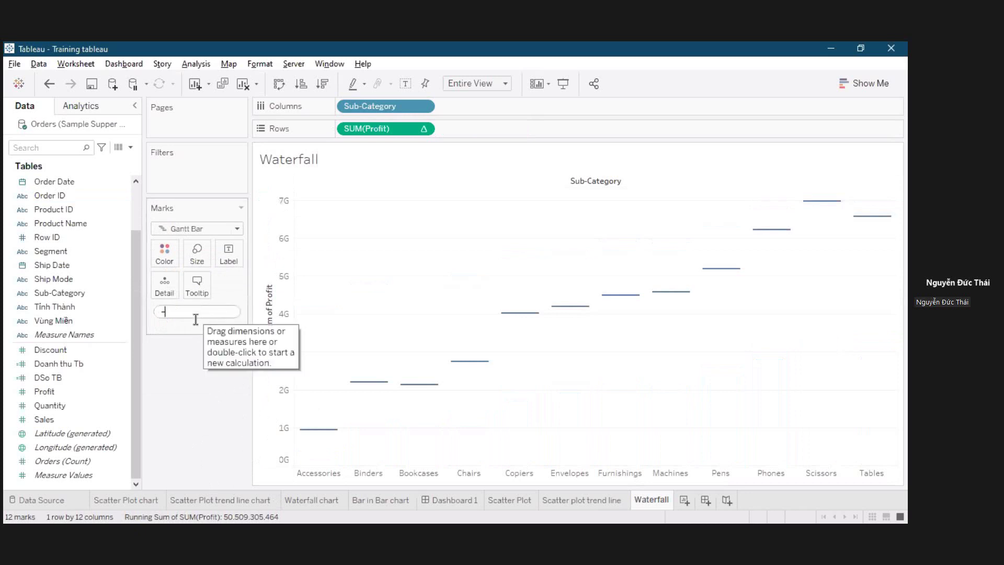
type("-s")
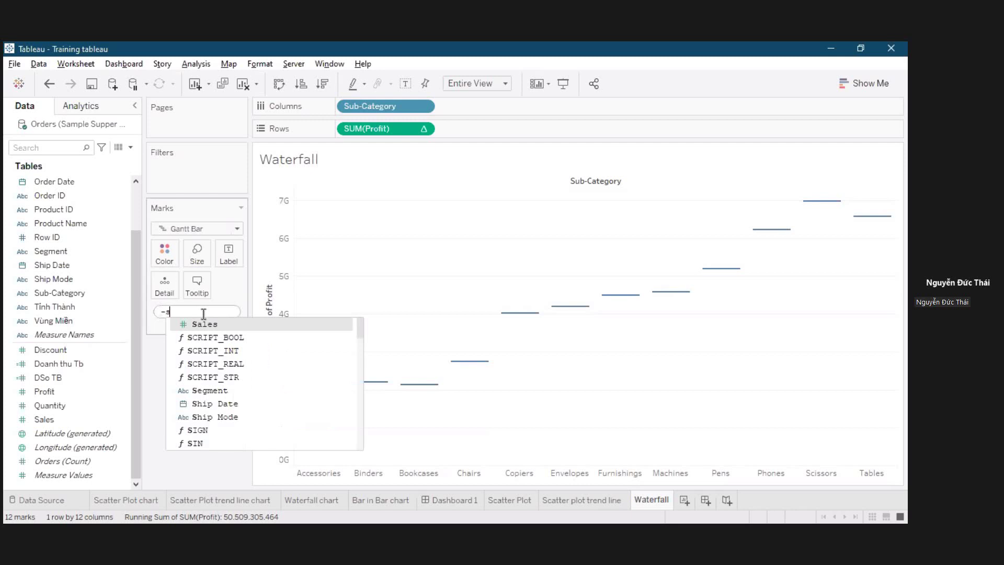
type("um(")
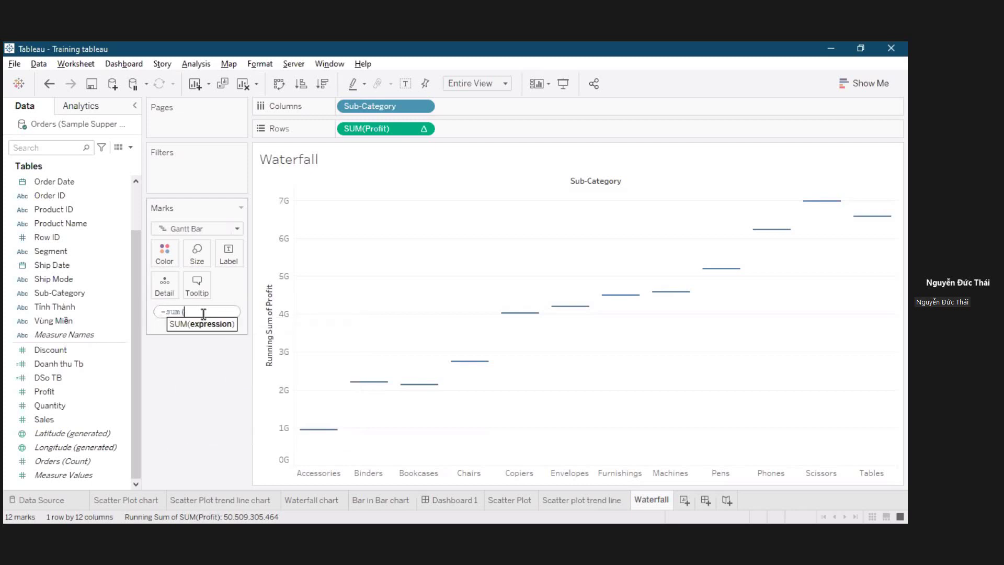
type("p")
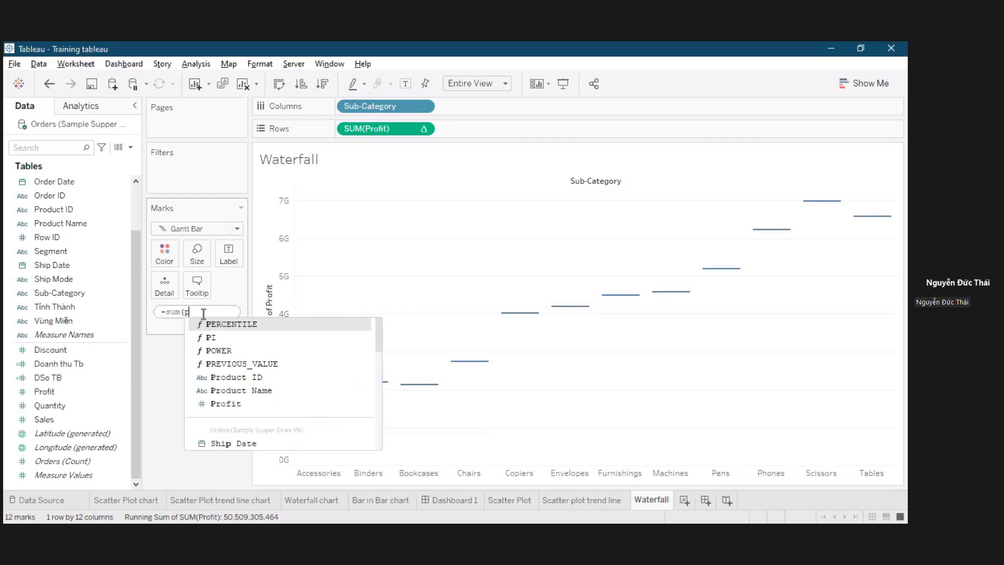
type("ro")
key("Return")
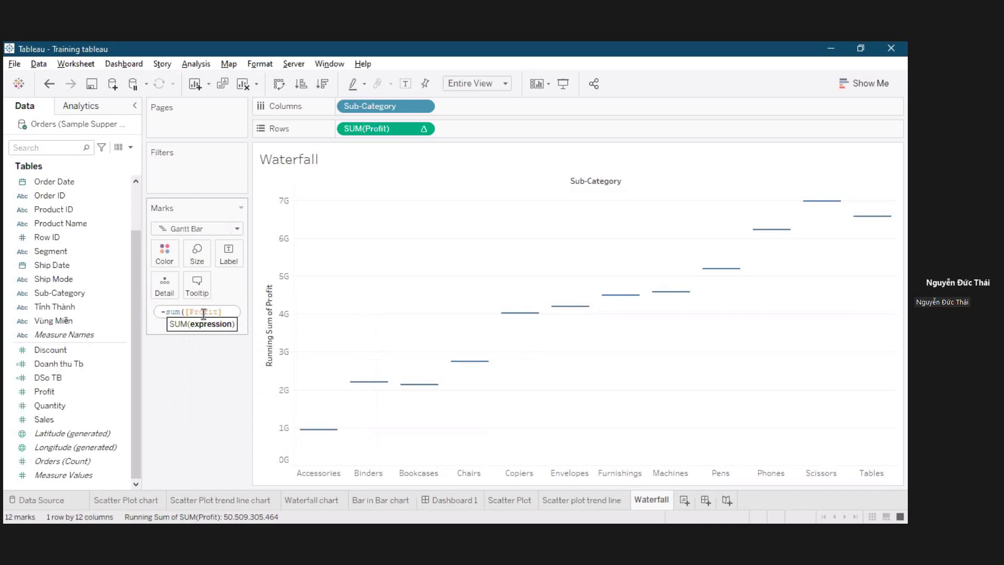
type(")")
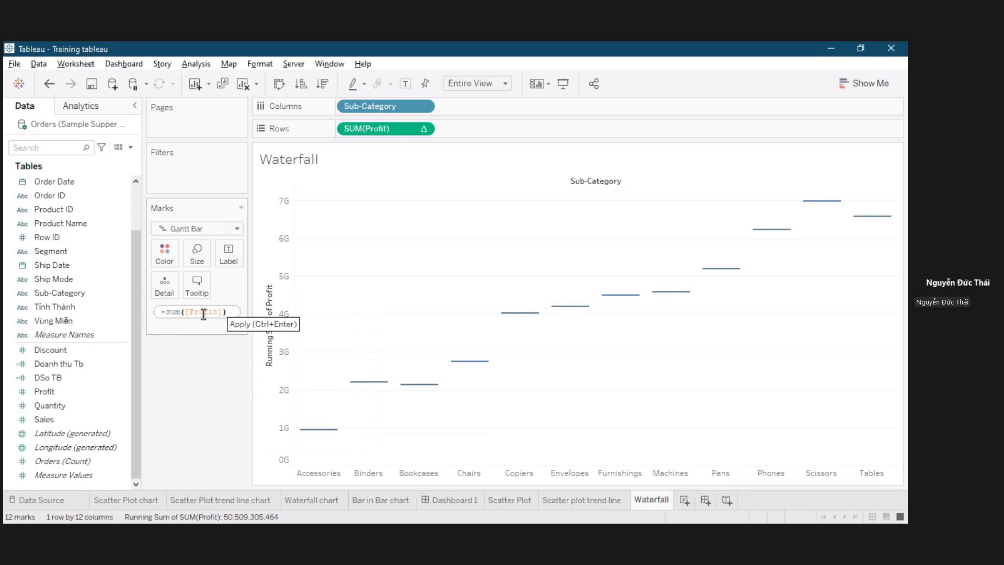
key("Return")
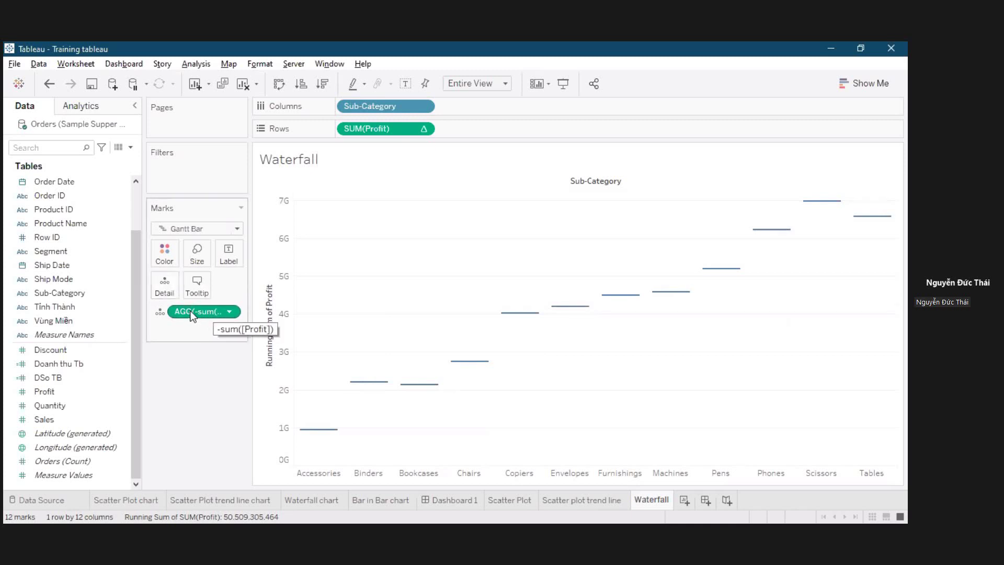
left_click_drag(192, 312, 199, 253)
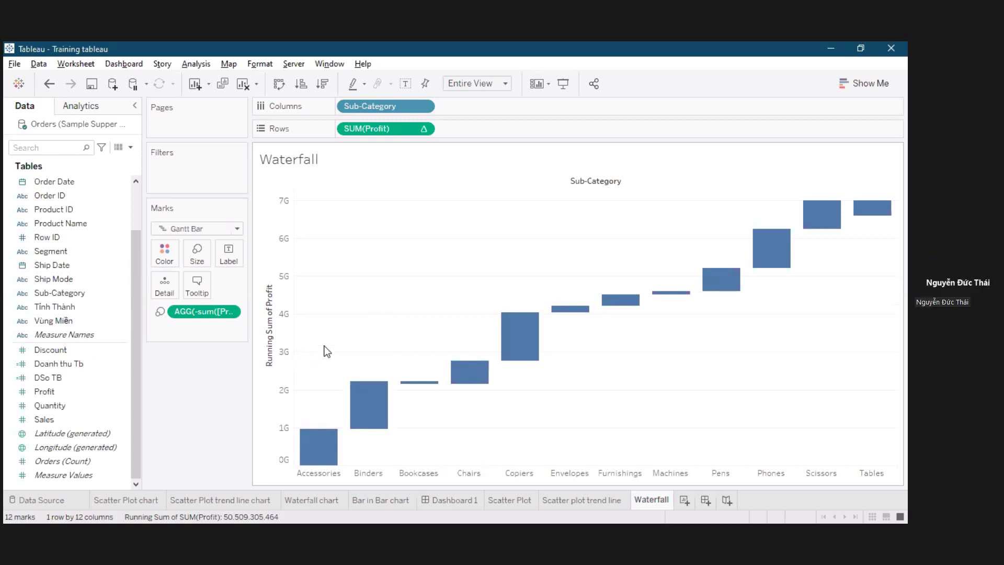
Copy the running-total Profit from rows onto Detail, keeping the original on rows.
mouse_move(368, 406)
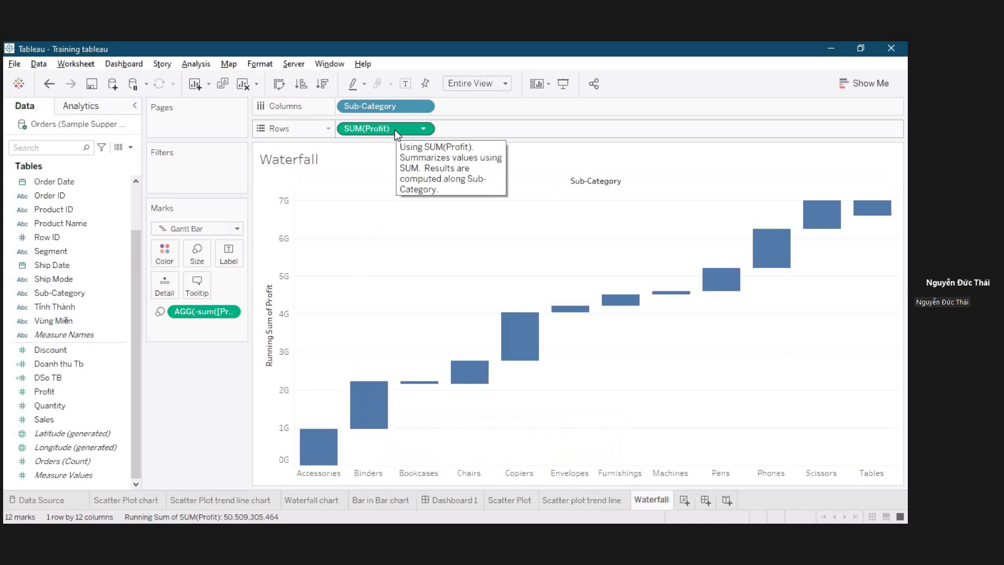
left_click_drag(396, 135, 189, 324)
left_click_drag(161, 283, 162, 283)
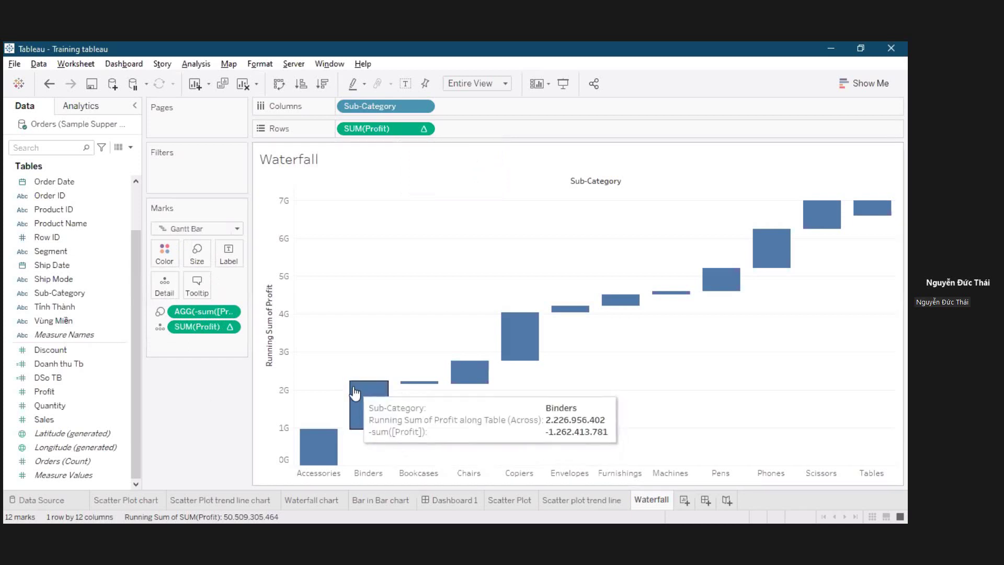
Add a Percent of Total secondary calculation to the running-total Profit on Detail and check the Binders tooltip.
left_click(229, 327)
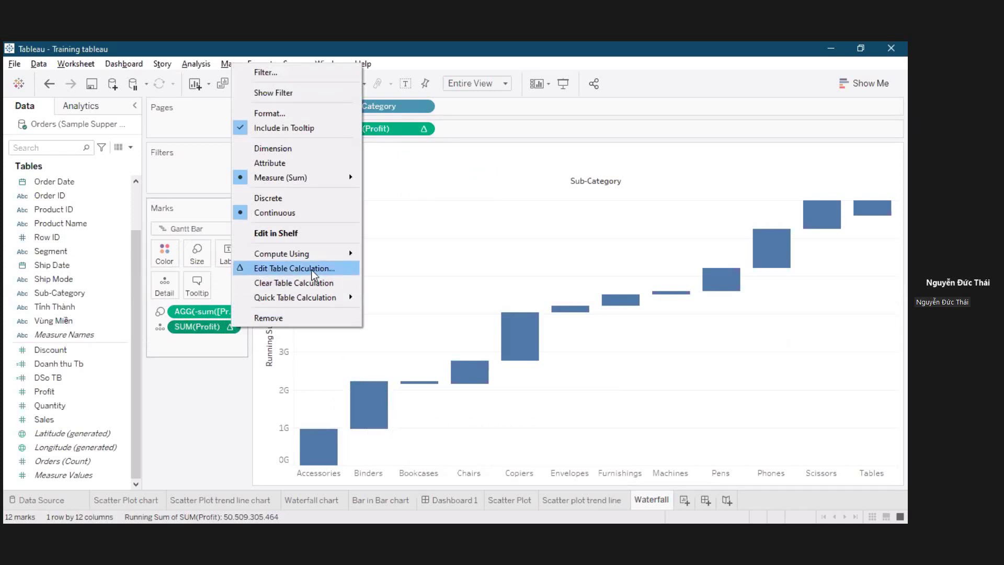
key("Return")
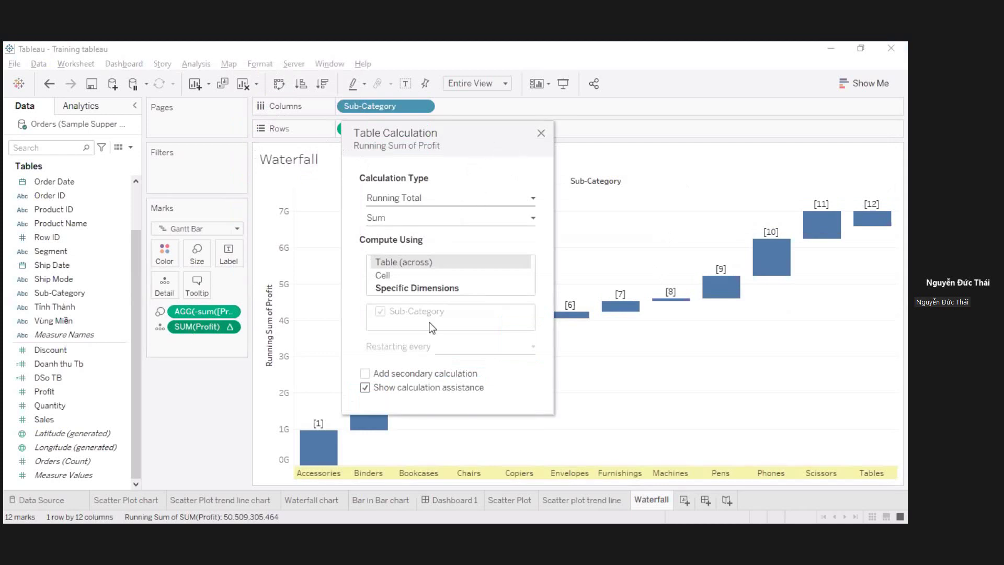
left_click(409, 375)
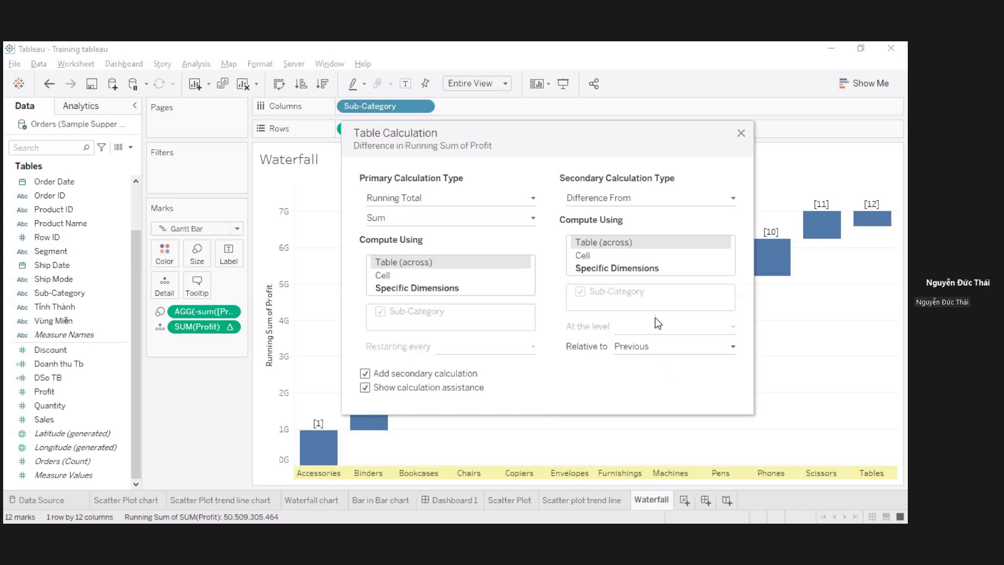
left_click(626, 199)
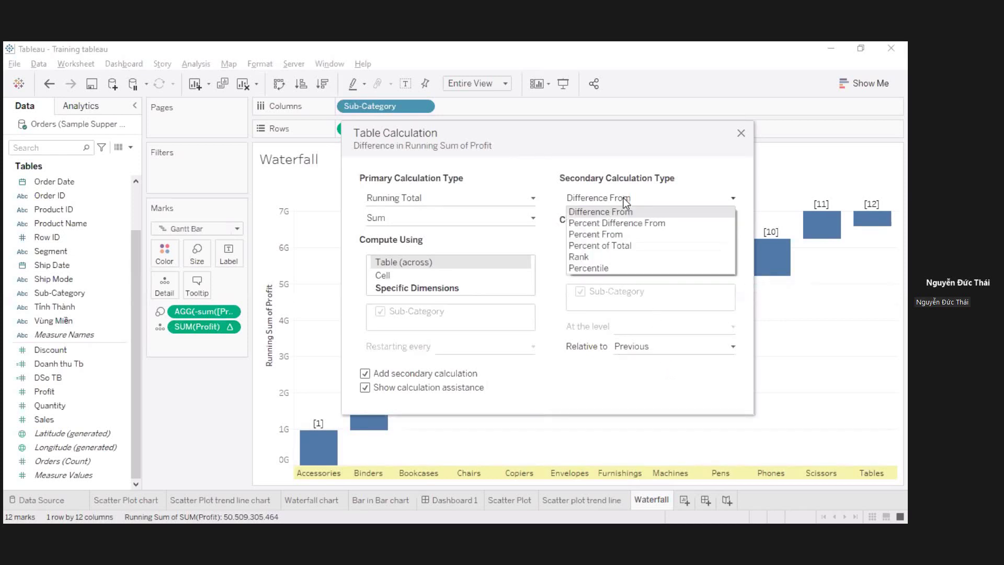
left_click(713, 246)
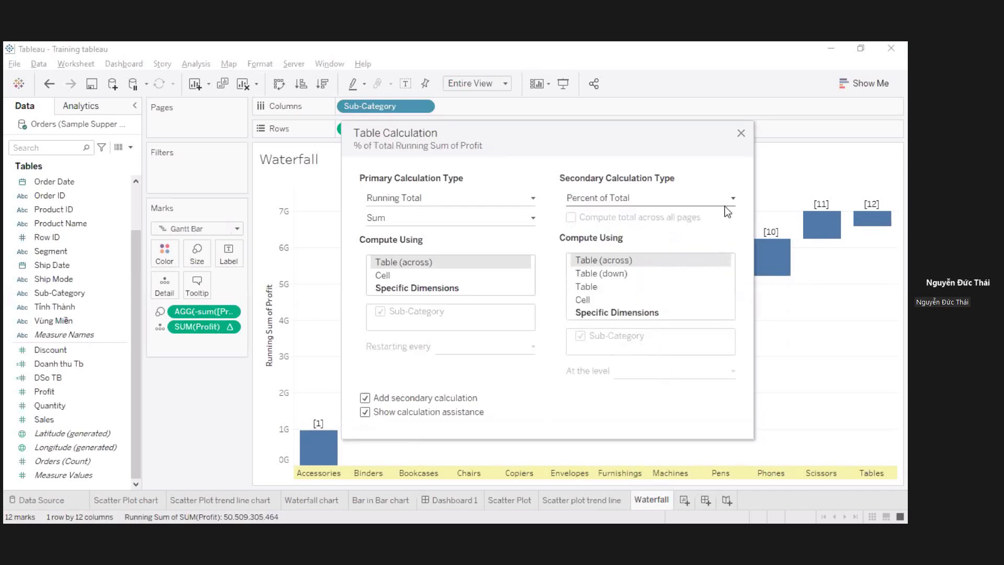
left_click(741, 134)
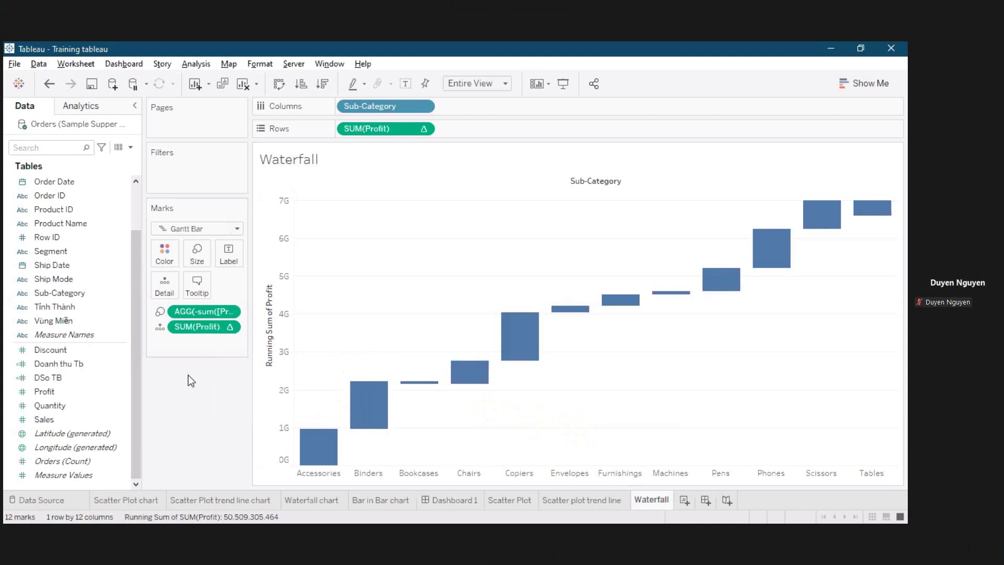
mouse_move(381, 412)
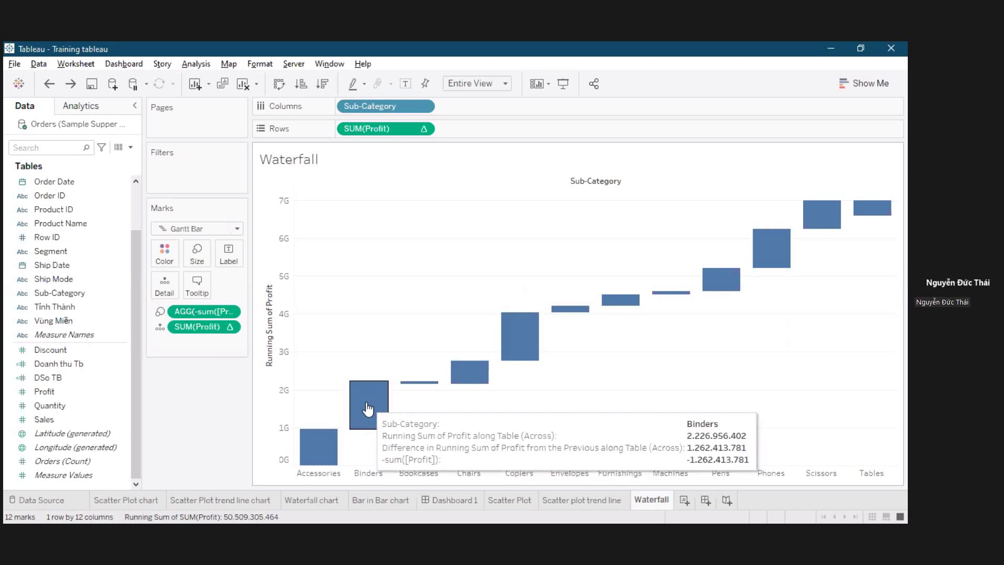
Clear the secondary table calculation of the Profit on Detail and re-add it as Percent of Total computed using Table (across).
right_click(207, 328)
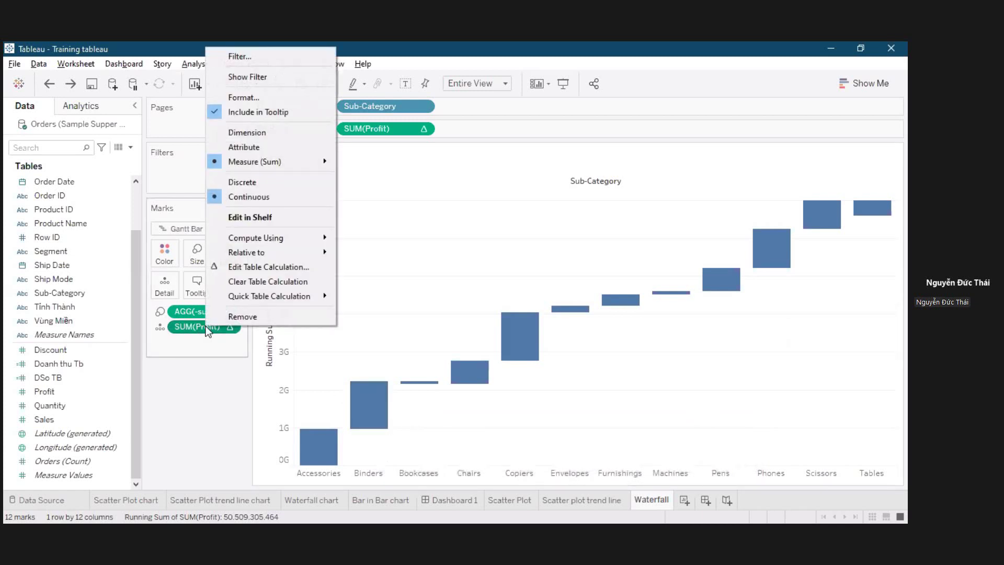
left_click(384, 131)
right_click(211, 335)
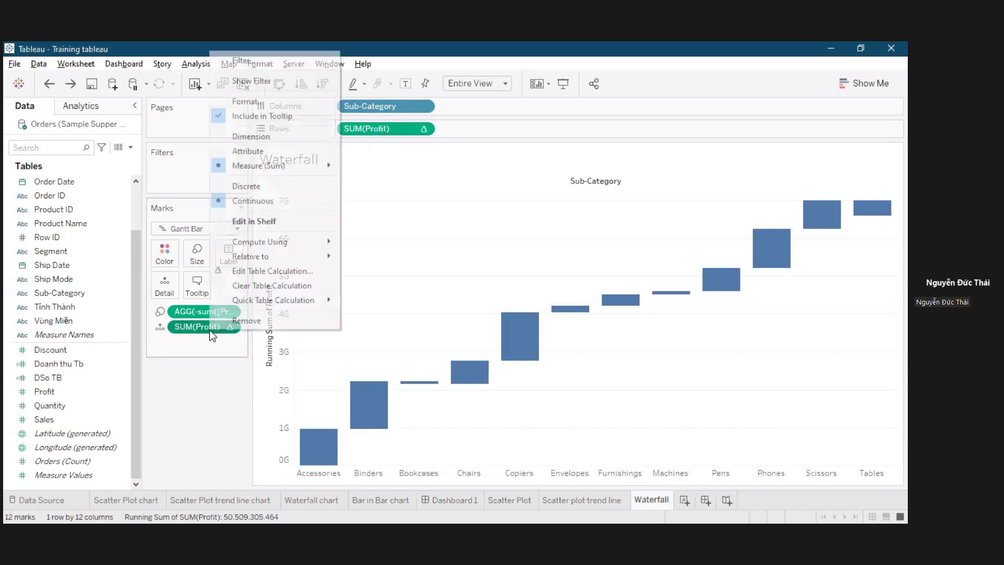
left_click(302, 270)
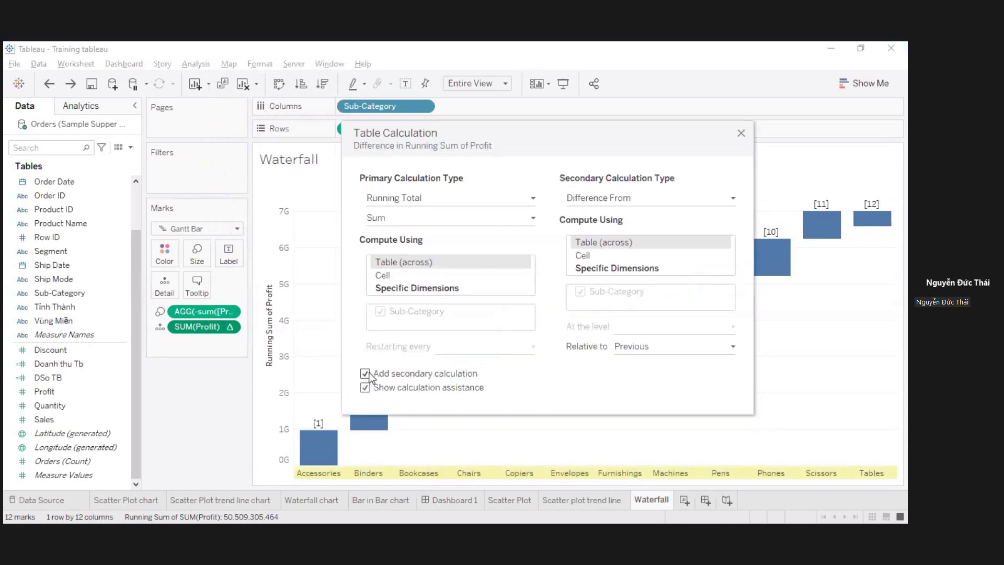
left_click(368, 374)
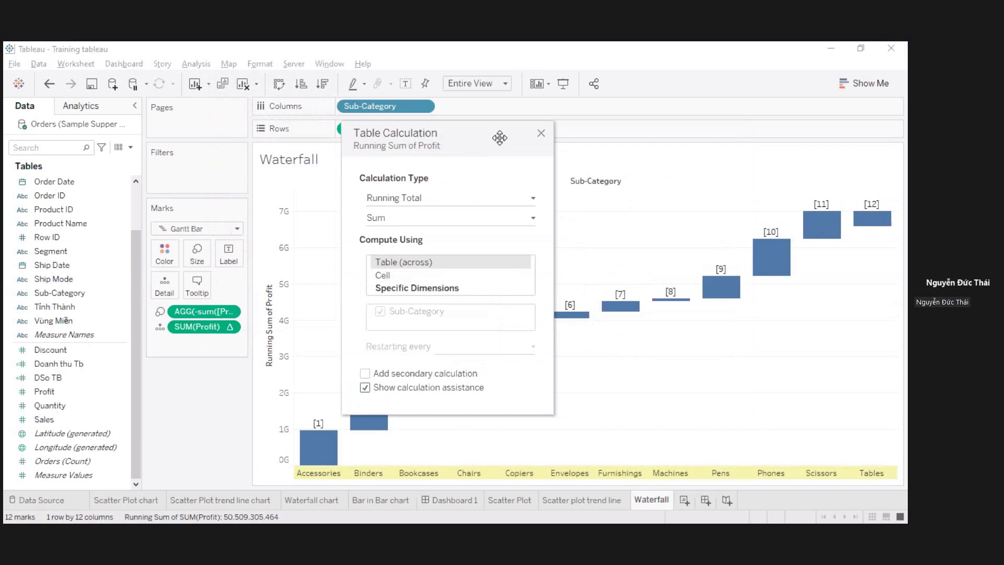
left_click_drag(483, 139, 585, 140)
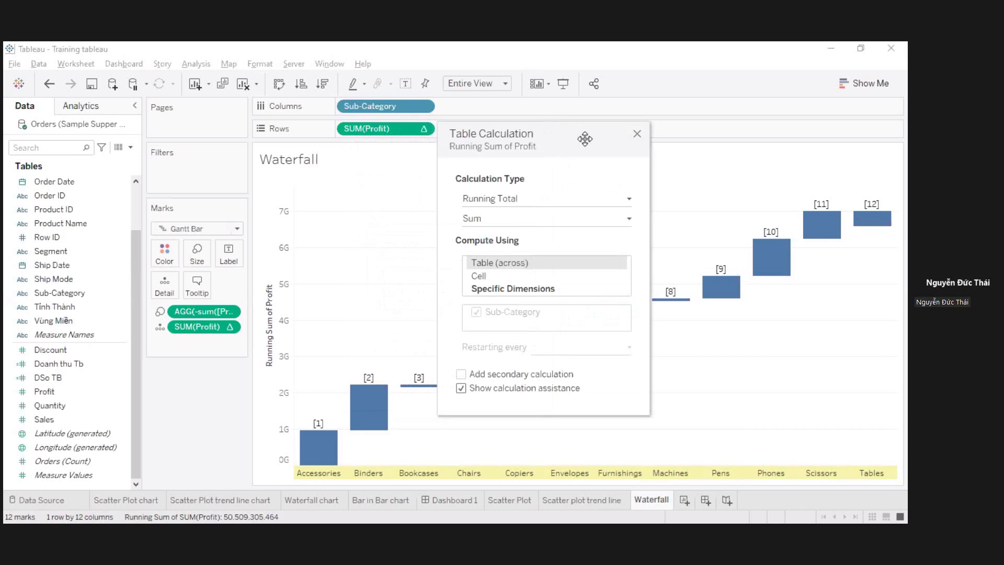
left_click(461, 374)
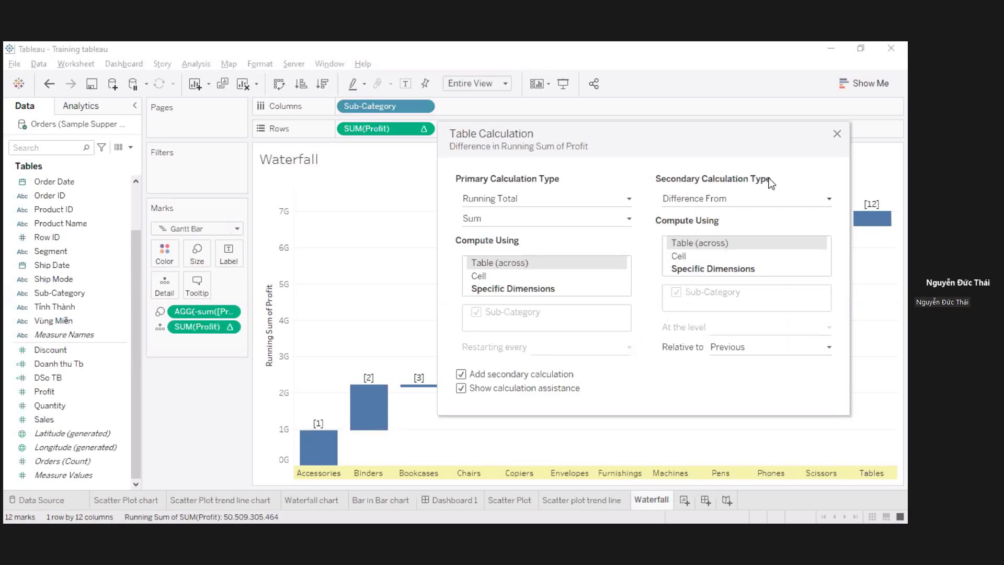
left_click(794, 200)
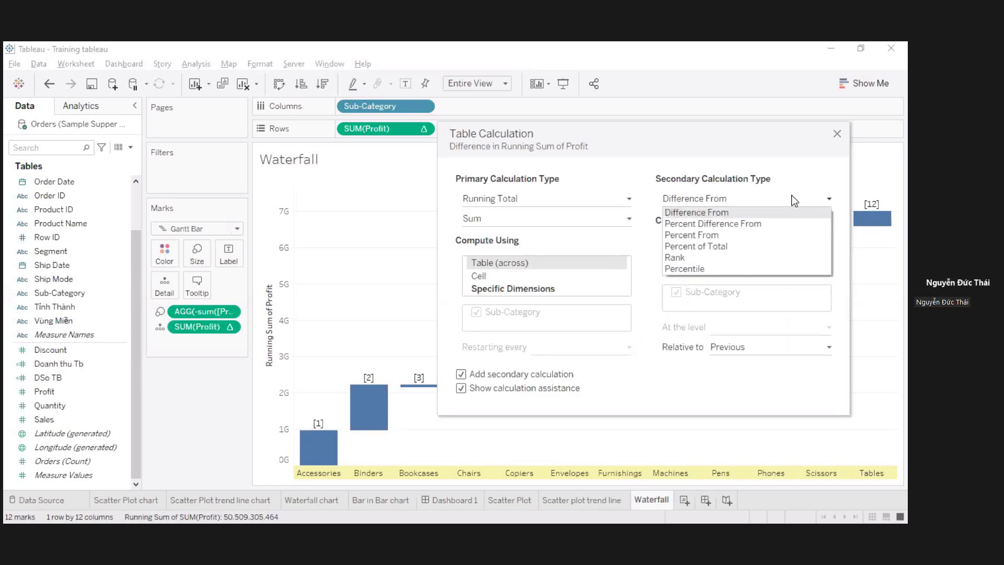
left_click(757, 248)
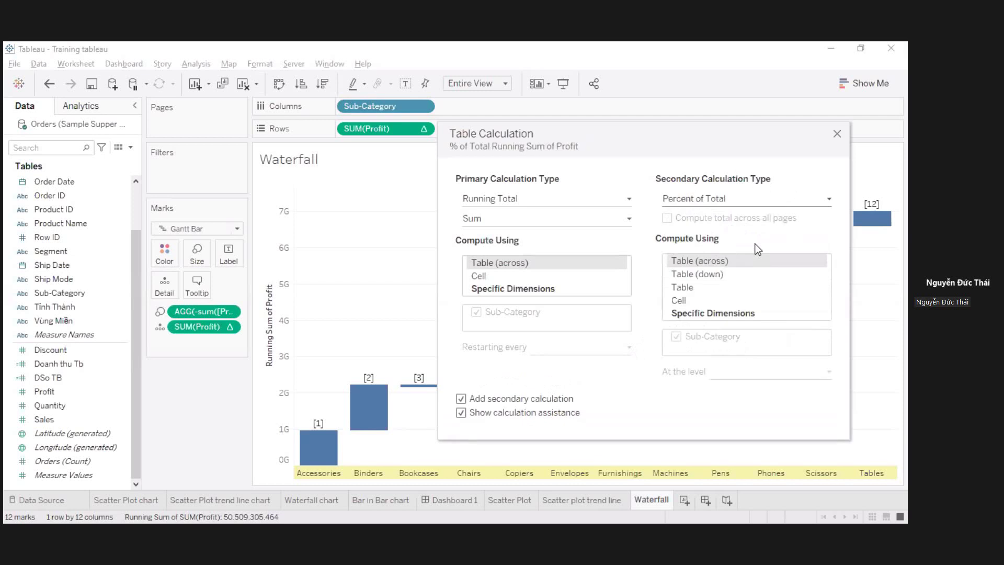
left_click(838, 135)
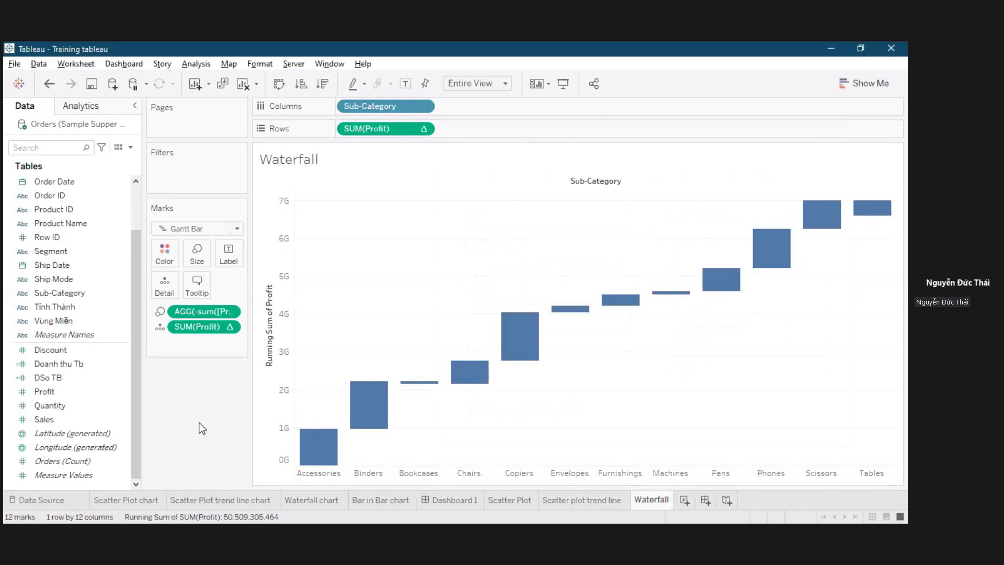
mouse_move(362, 396)
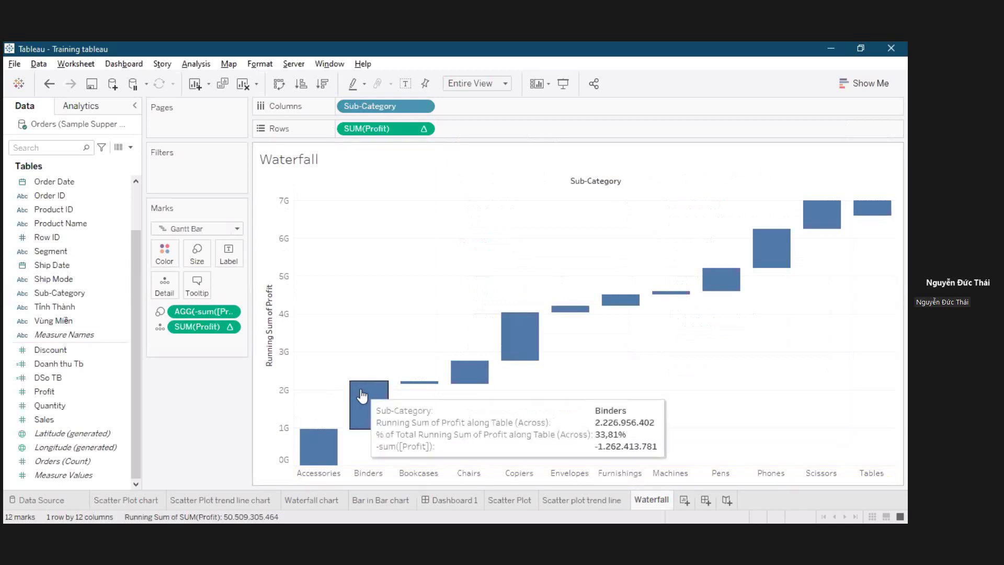
mouse_move(516, 338)
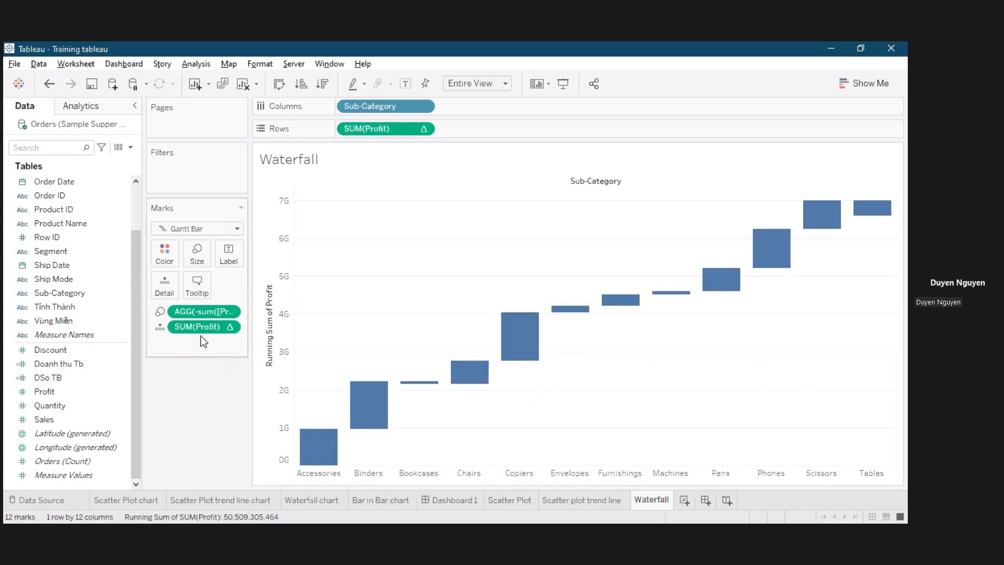
Try the Number (Custom) format on the pane values of the percent-of-total Profit, and restore the Automatic format.
right_click(256, 340)
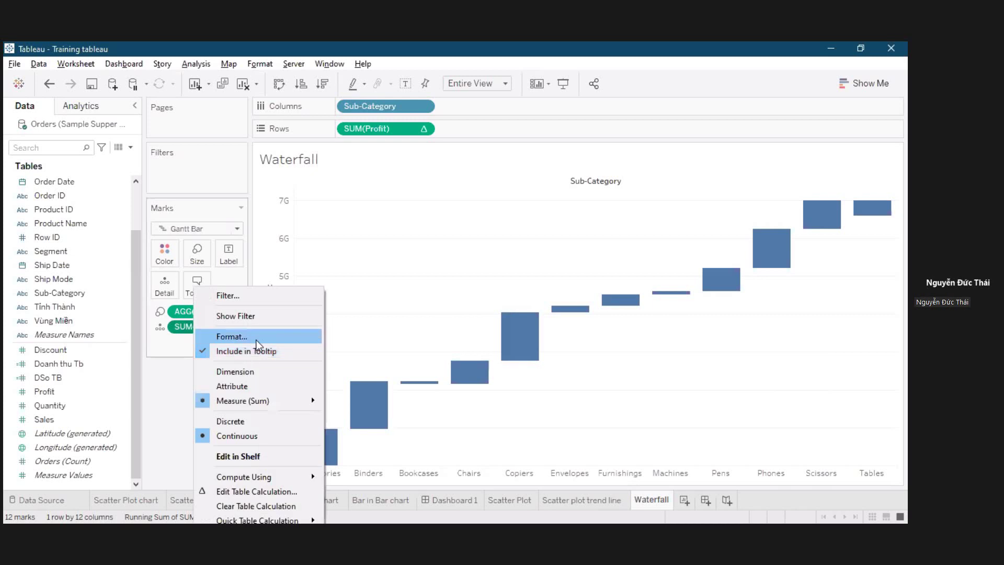
left_click(273, 331)
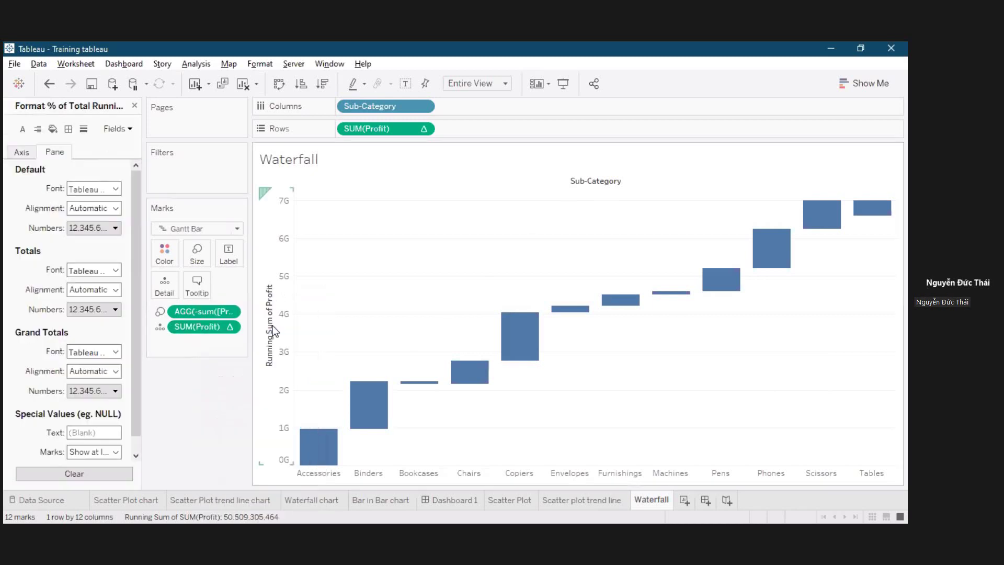
left_click(85, 229)
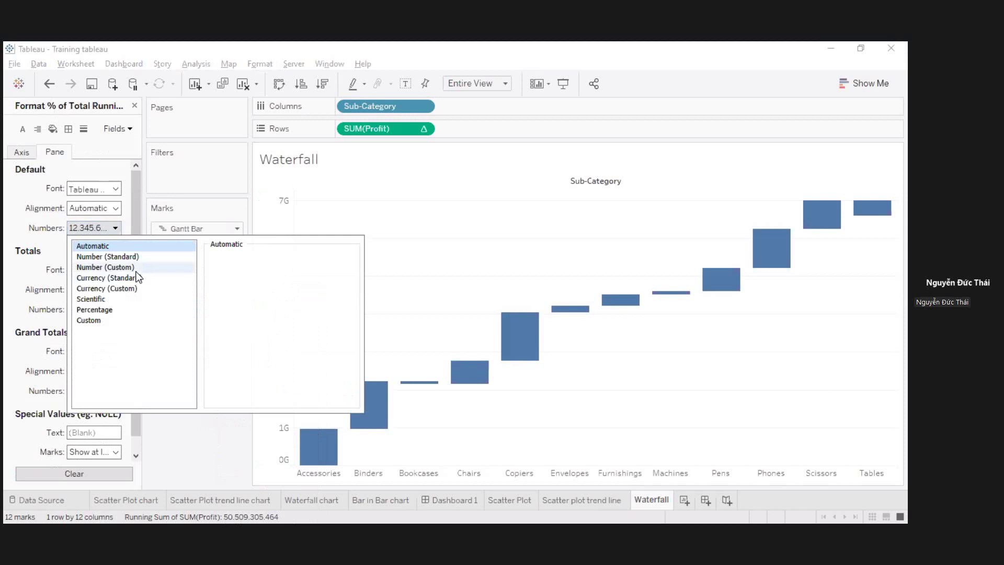
left_click(120, 267)
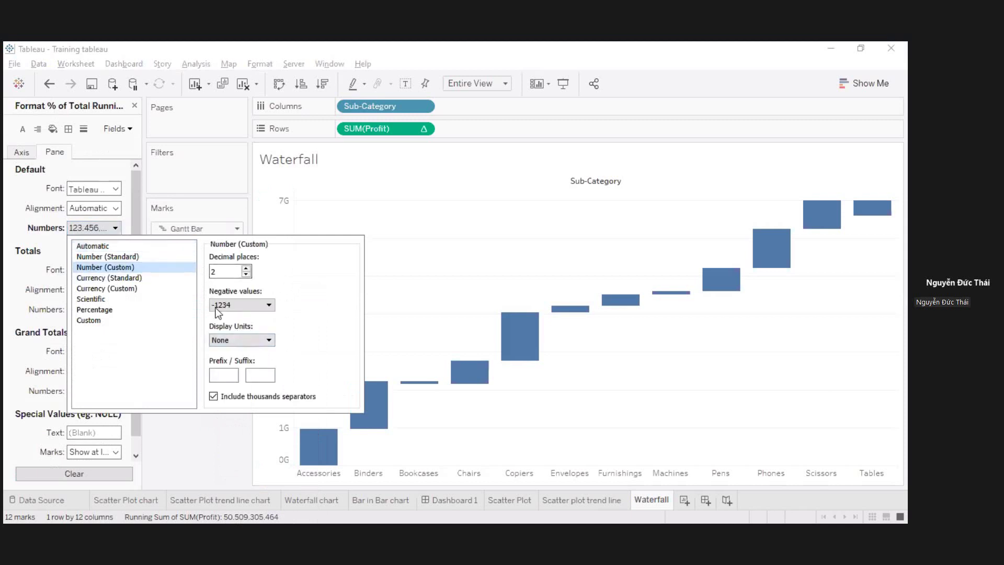
left_click(100, 246)
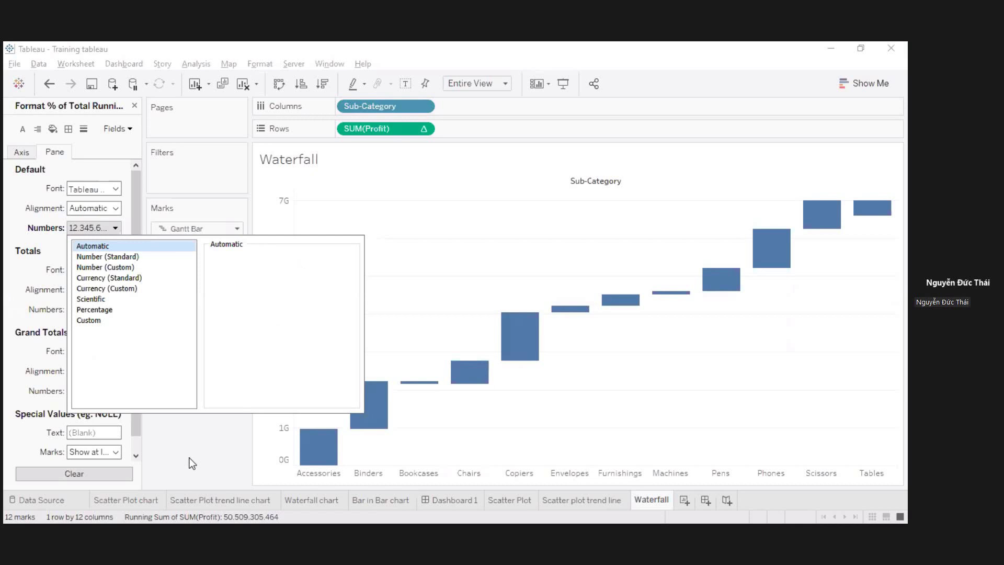
left_click(135, 107)
left_click(134, 106)
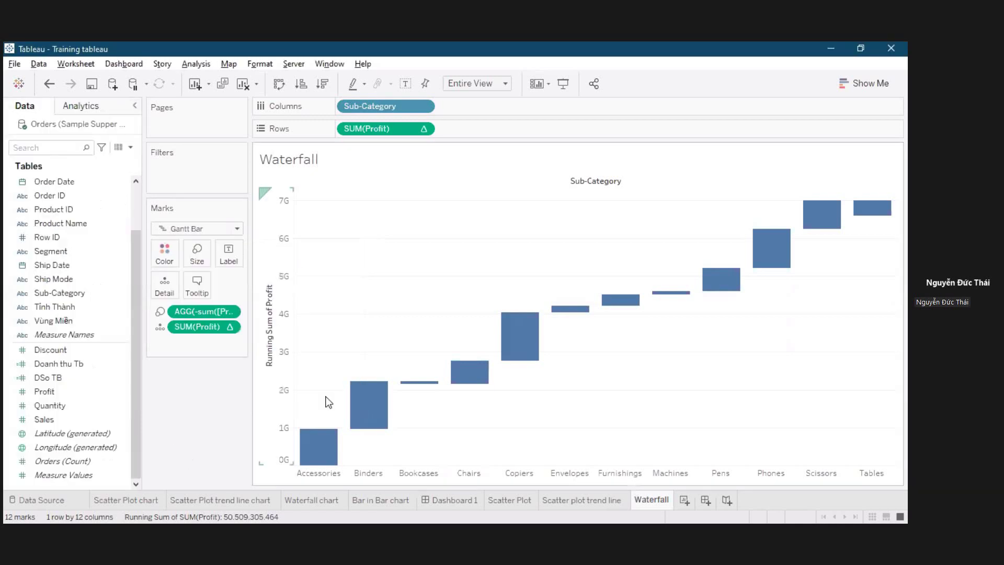
mouse_move(382, 405)
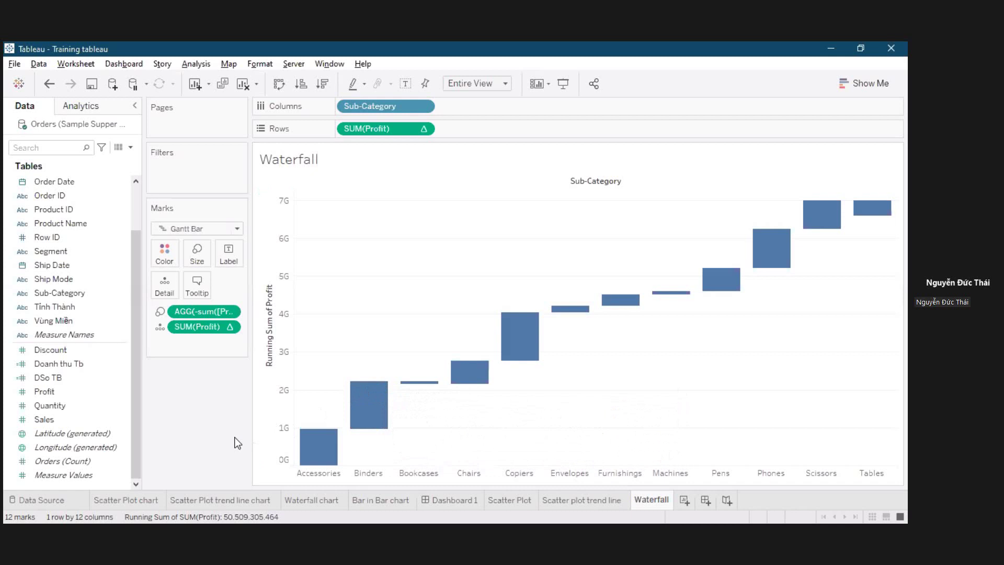
Add Profit to the Marks card and assign it to Label so each waterfall bar shows its profit.
left_click(110, 422)
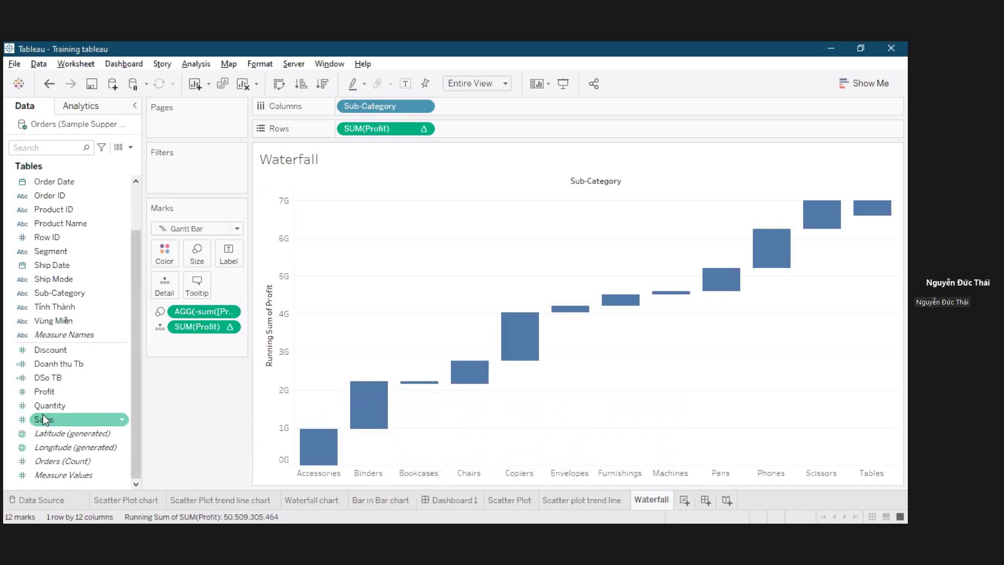
left_click(43, 394)
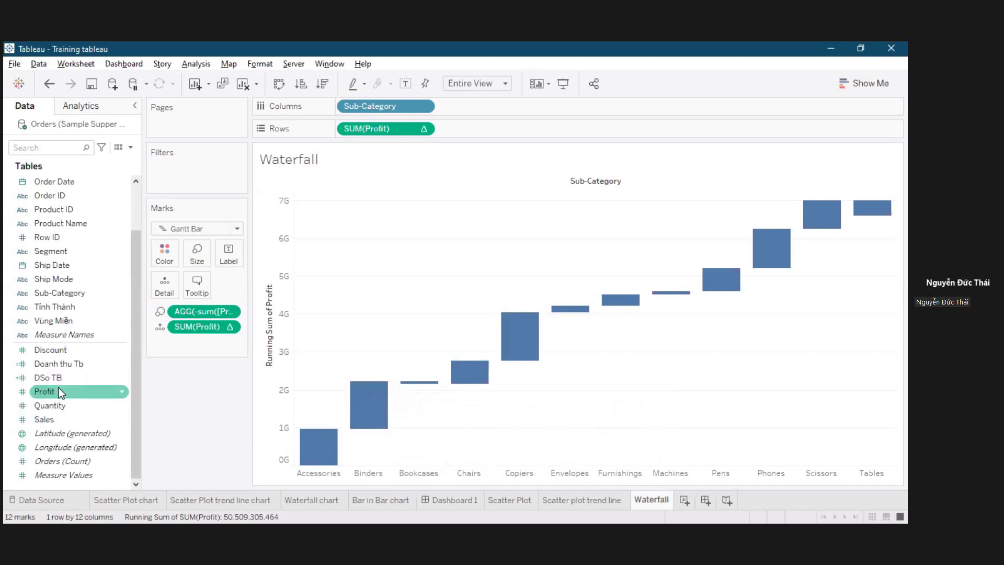
left_click_drag(53, 388, 201, 340)
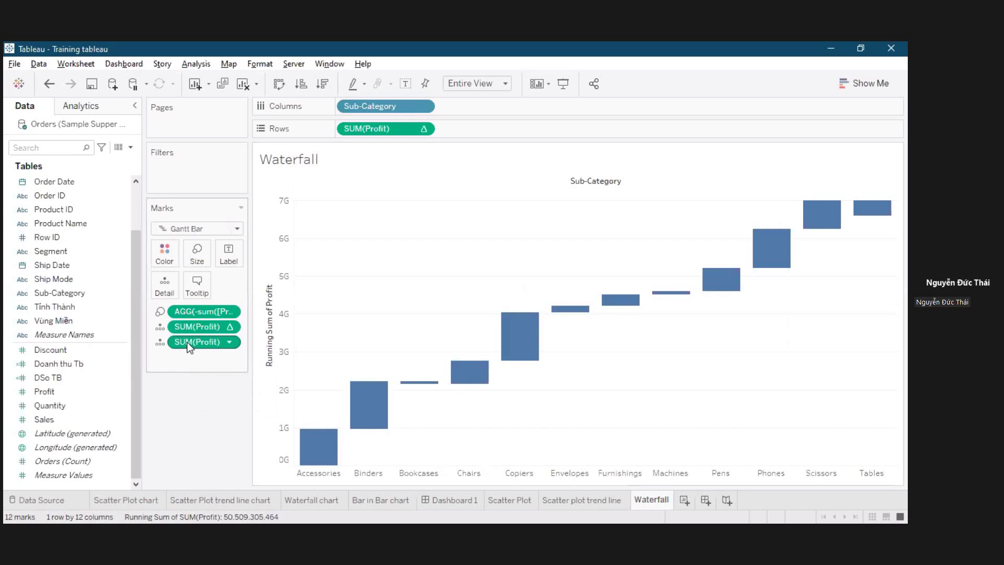
left_click_drag(190, 338, 245, 250)
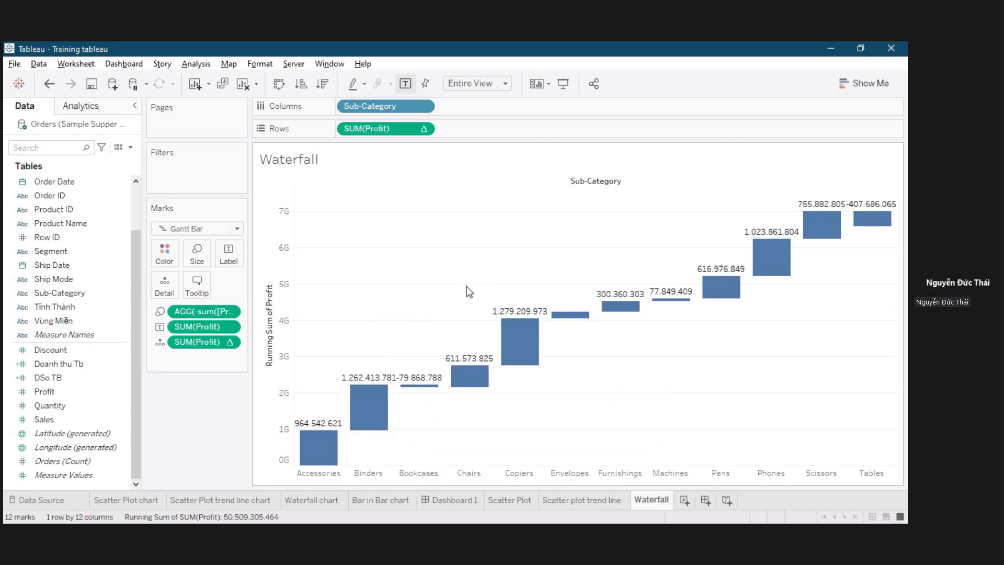
Format the Profit labels as Number (Custom) with display units in Billions (B) and 1 decimal place.
left_click(229, 326)
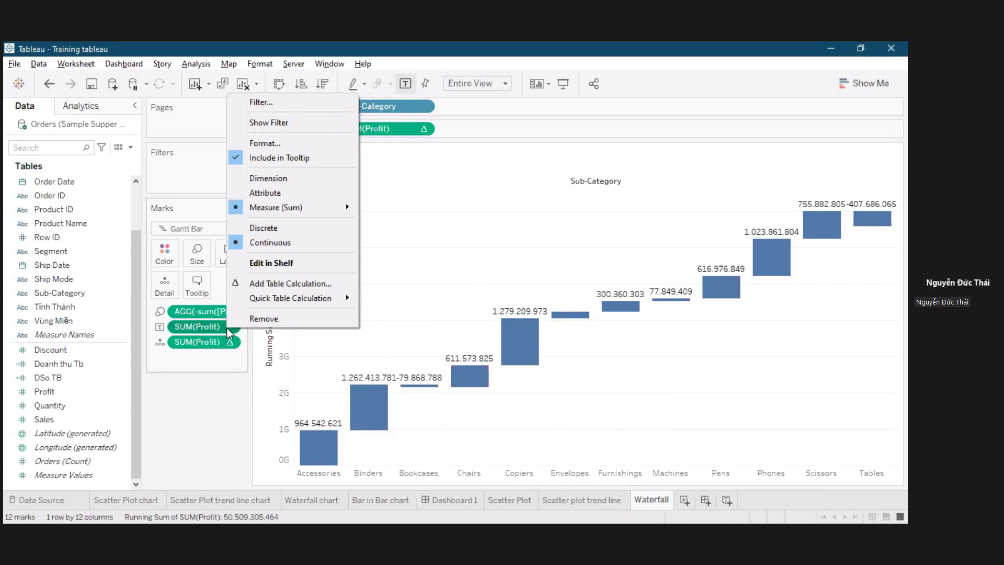
left_click(295, 145)
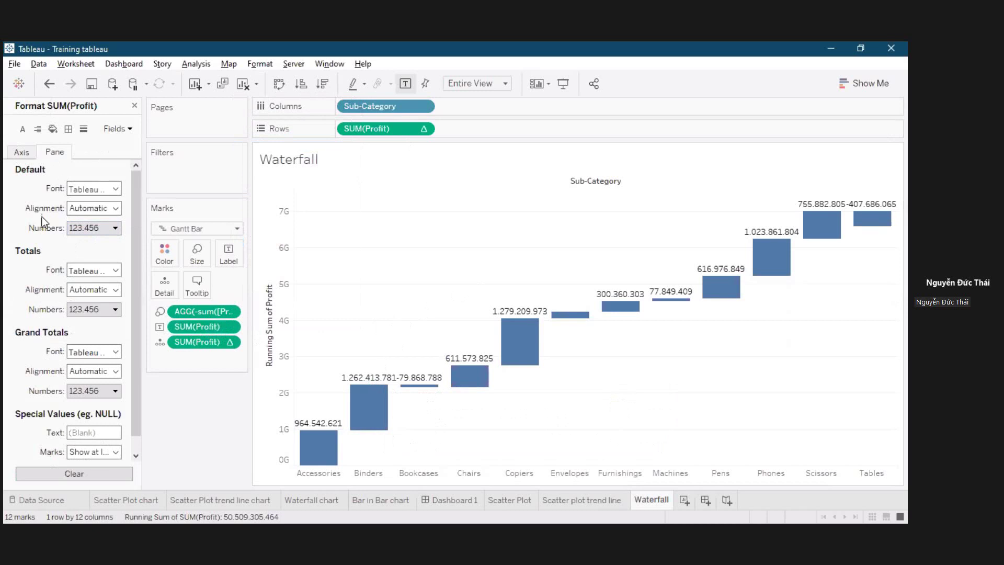
left_click(96, 233)
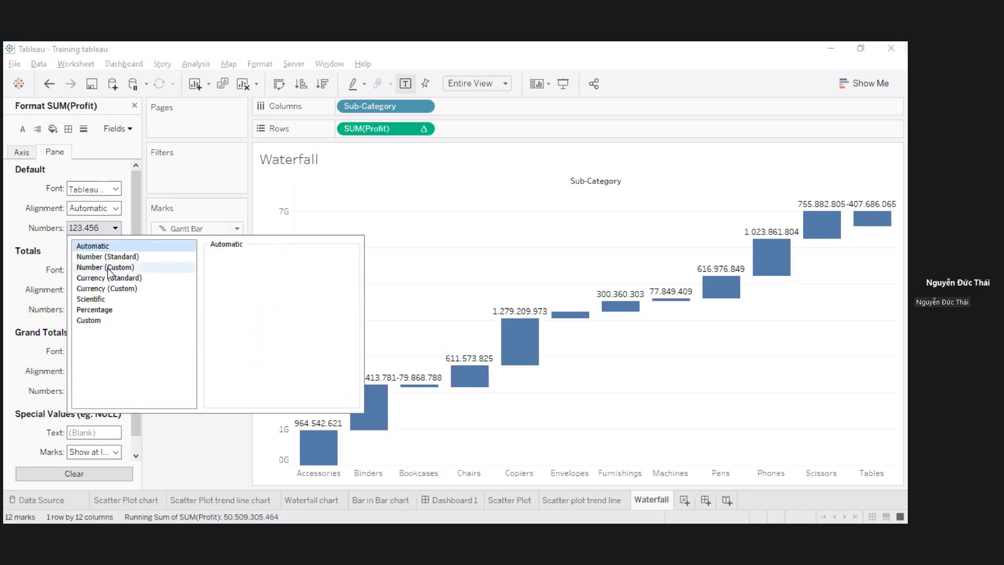
left_click(124, 269)
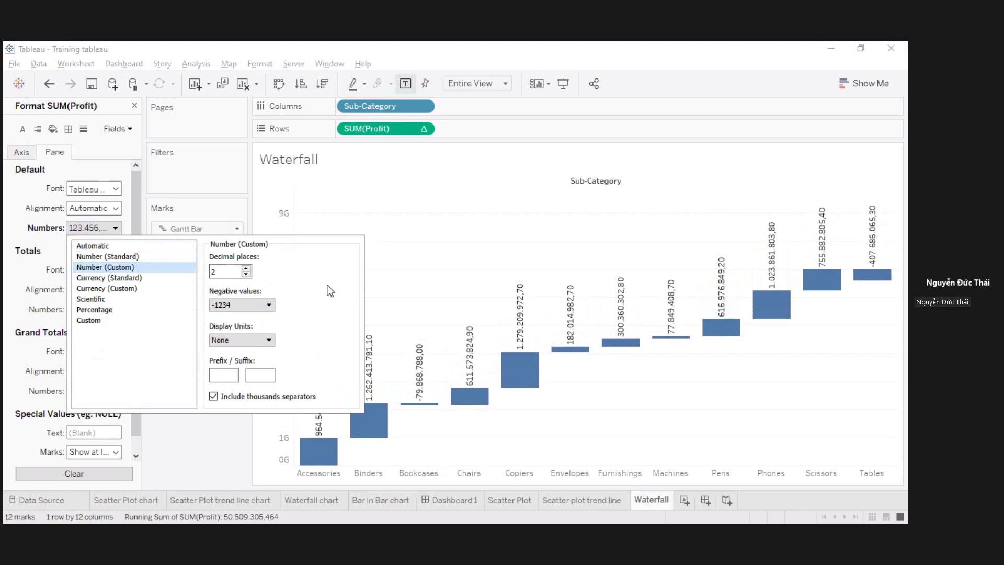
left_click(250, 341)
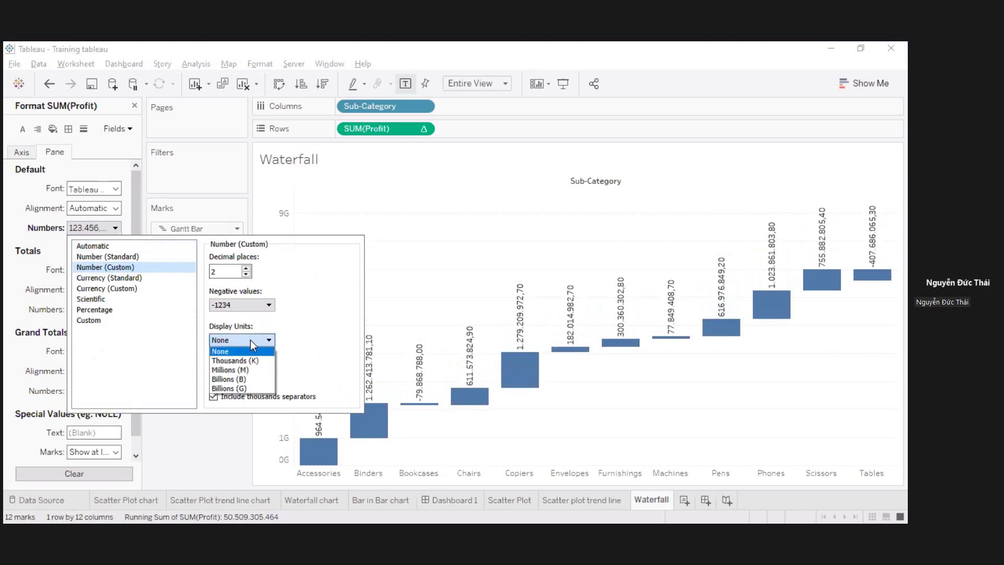
left_click(260, 379)
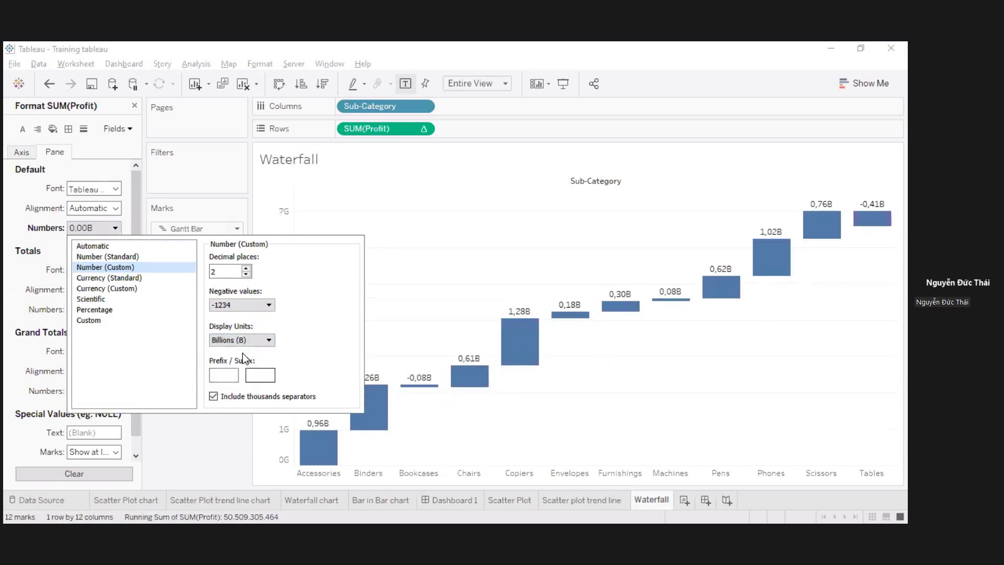
double_click(228, 272)
type("1")
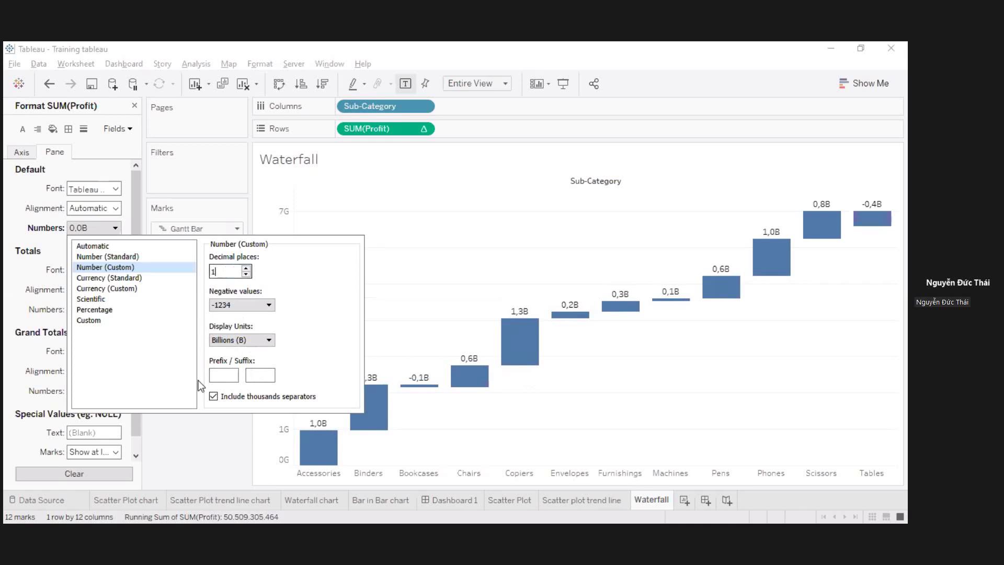
left_click(191, 426)
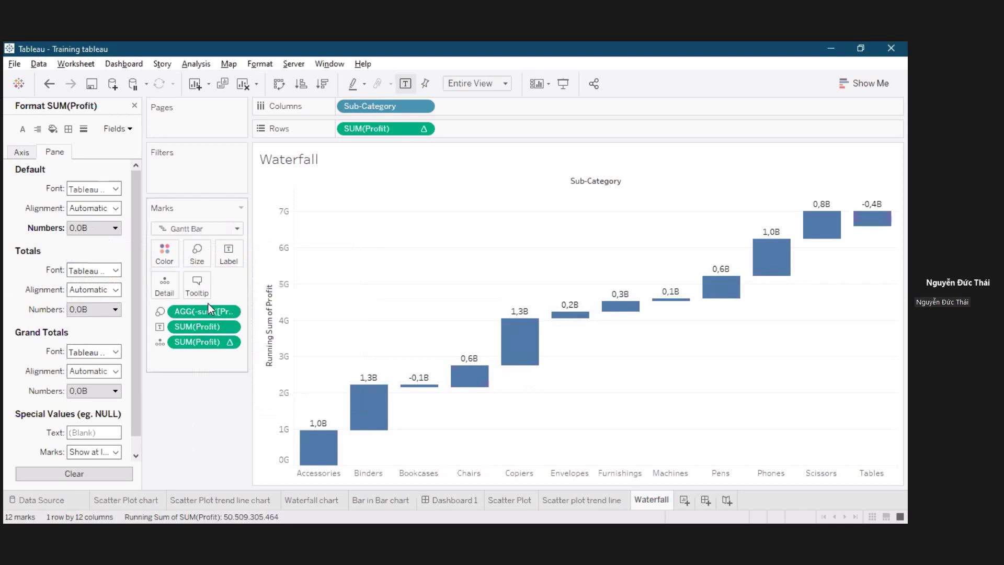
Make the default pane font of the Profit labels bold and close the formatting options.
left_click(115, 189)
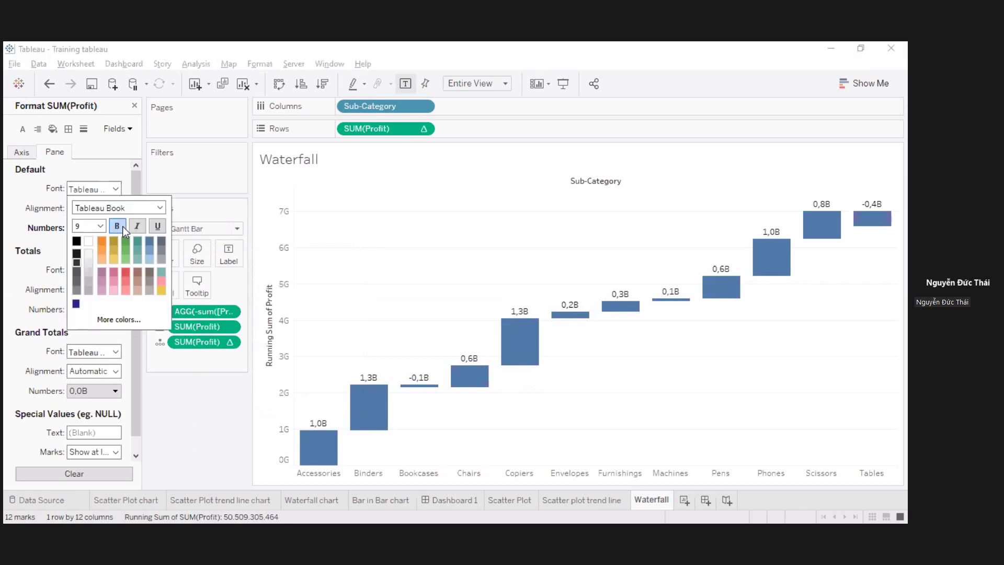
left_click(121, 228)
left_click(181, 459)
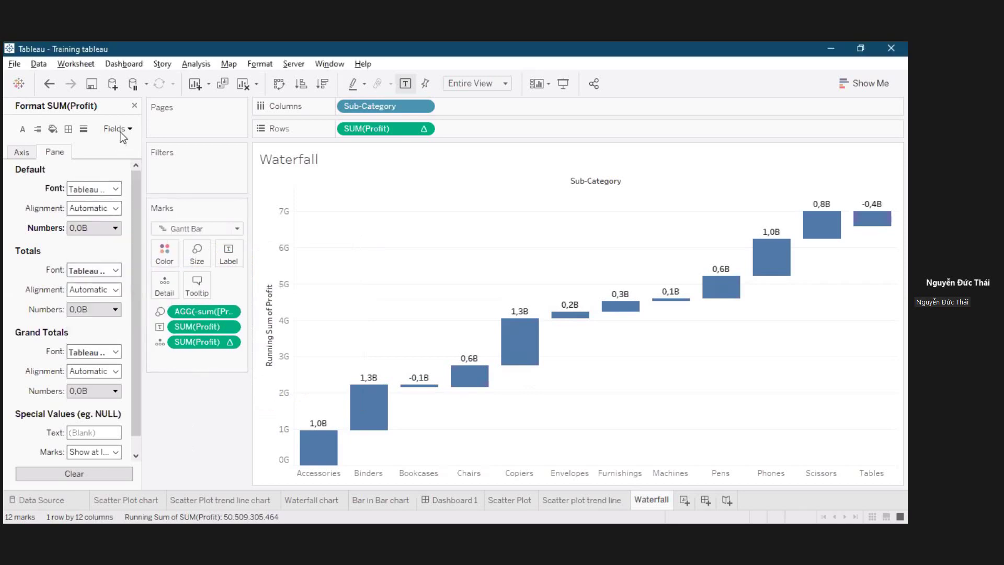
left_click(135, 105)
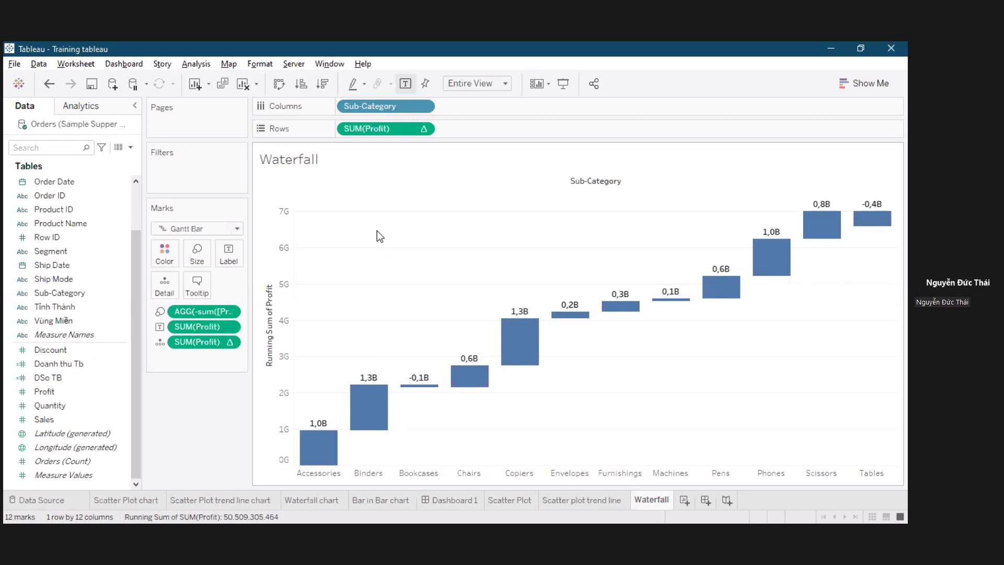
Edit the tooltip, replacing the caption before the running sum of Profit with "Lợi nhuận lũy kế:" and removing the extra spacing.
mouse_move(366, 397)
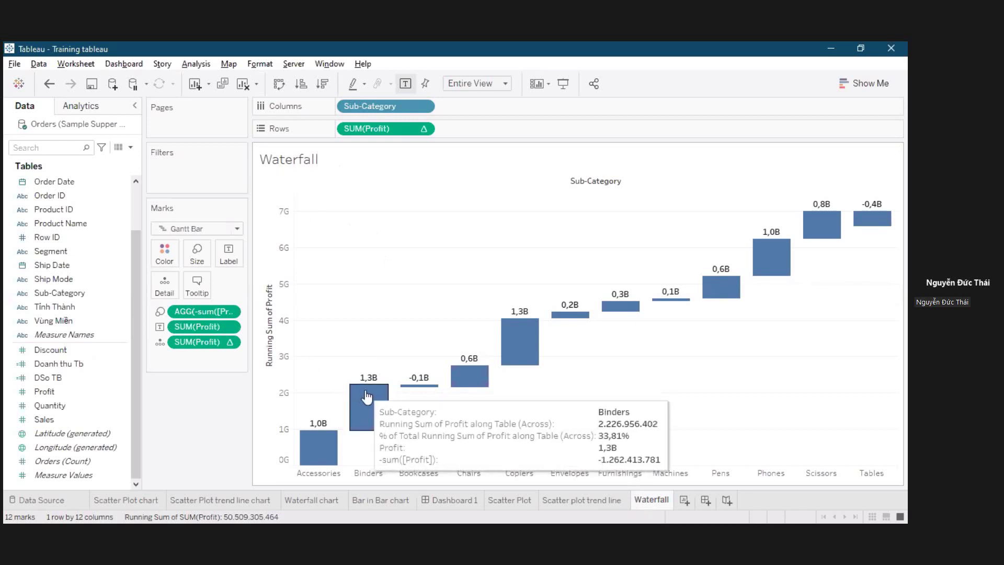
mouse_move(398, 400)
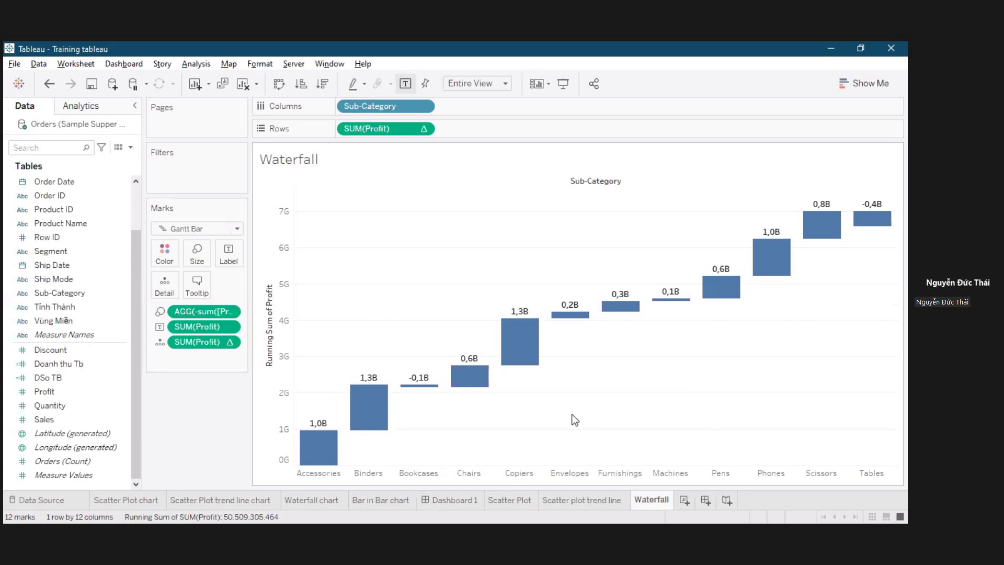
mouse_move(520, 352)
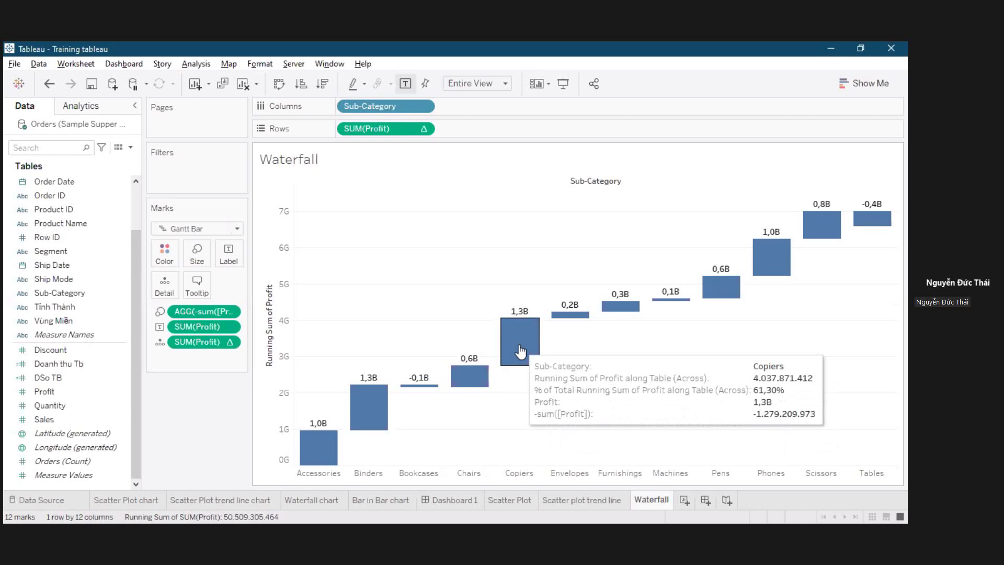
left_click(206, 291)
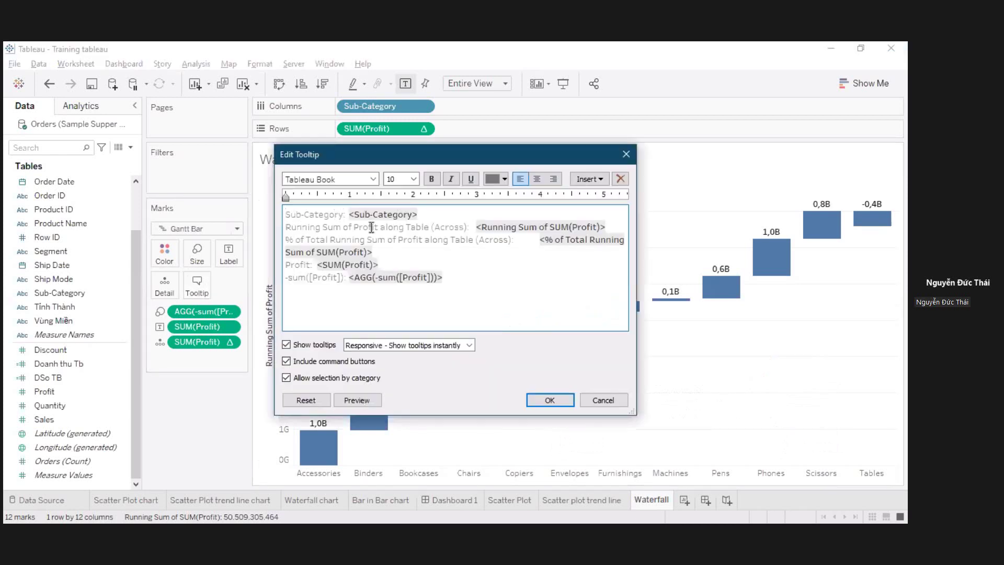
left_click_drag(470, 227, 284, 229)
key("BackSpace")
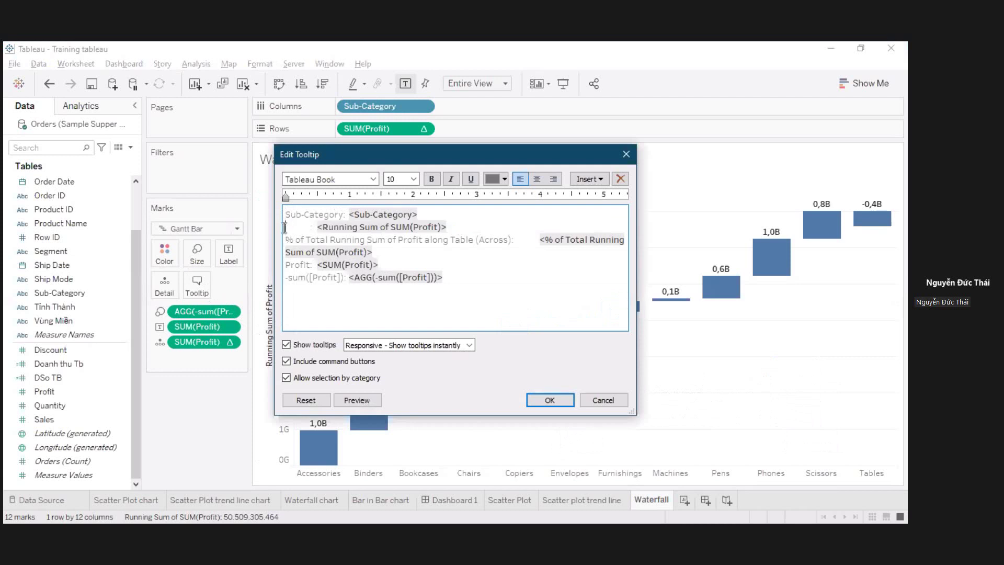
type("Lợi nhuận")
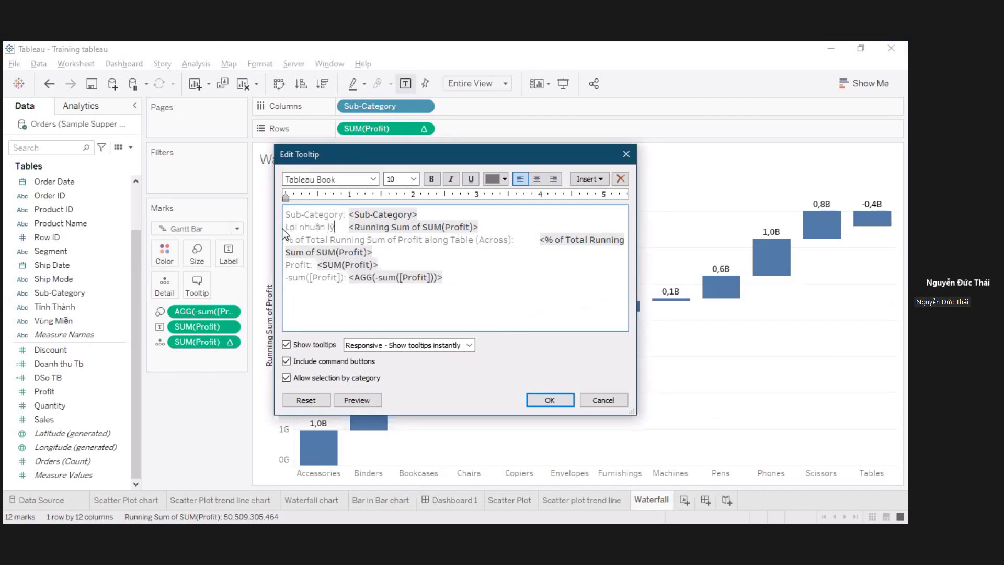
type(" lũy kế")
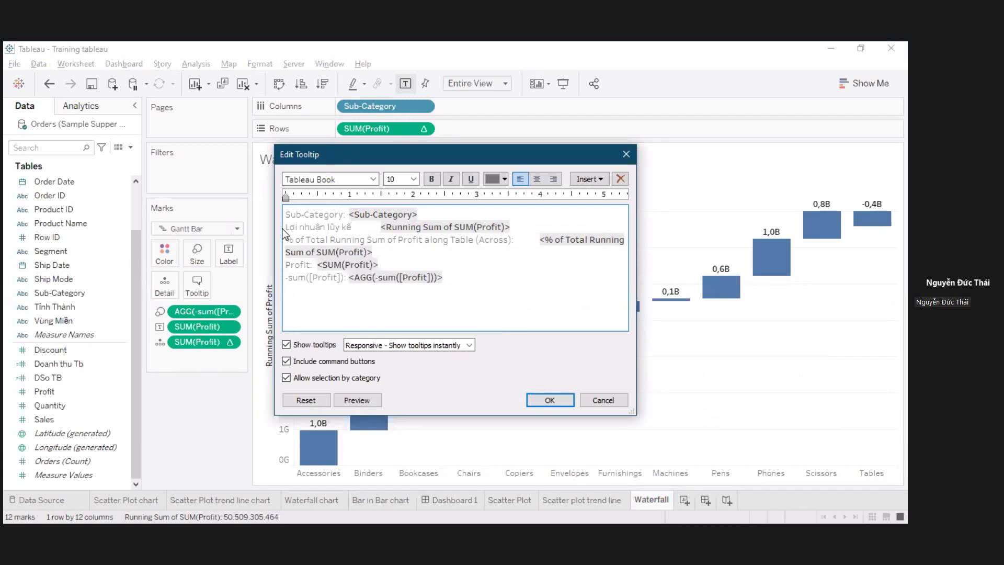
key("Delete")
key("Delete")
key("Delete")
key("Delete")
key("Delete")
key("Delete")
key("Delete")
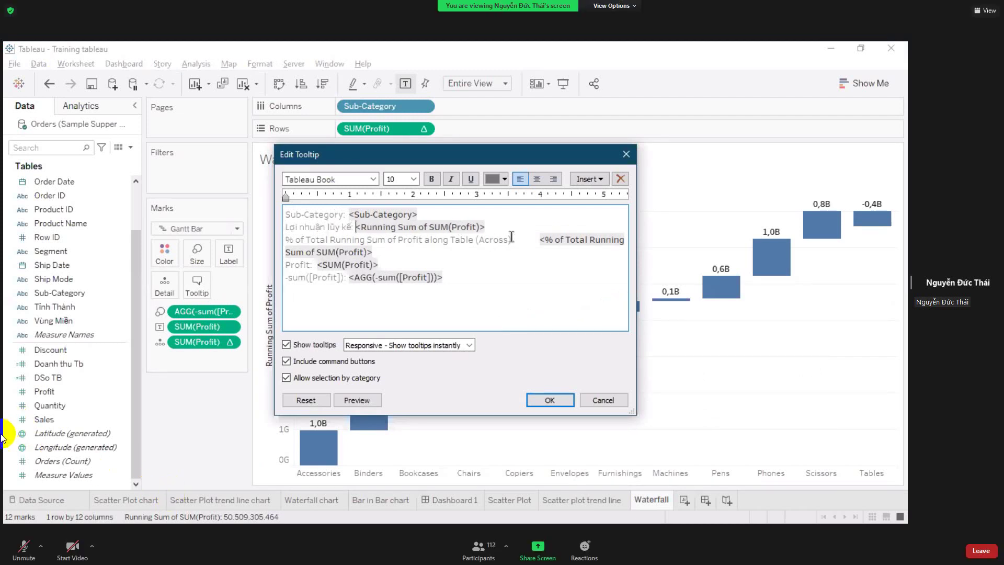
Replace the tooltip caption before the percent-of-total value with "% lợi nhuận lũy kế:".
left_click_drag(514, 238, 288, 241)
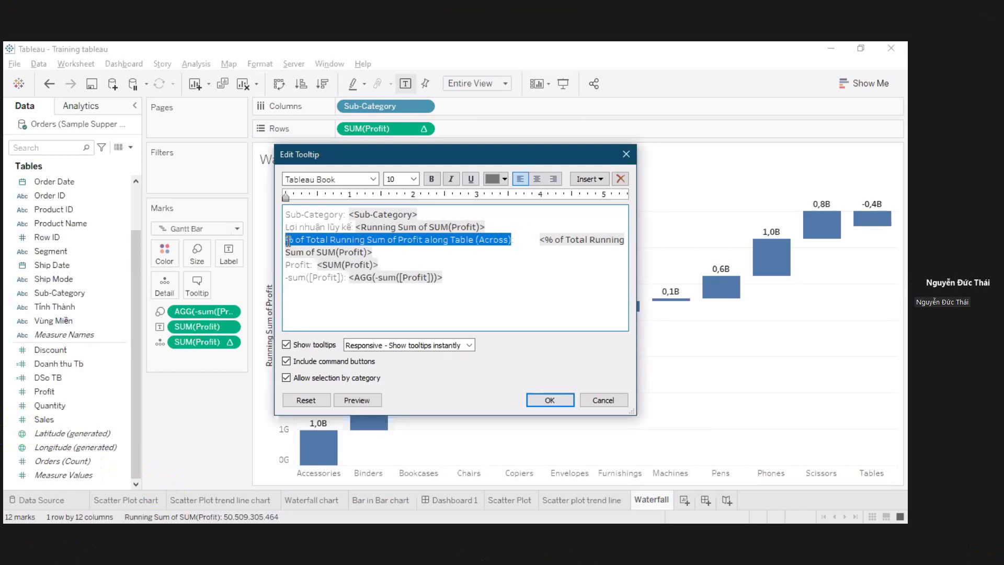
type("Tỉ lợi")
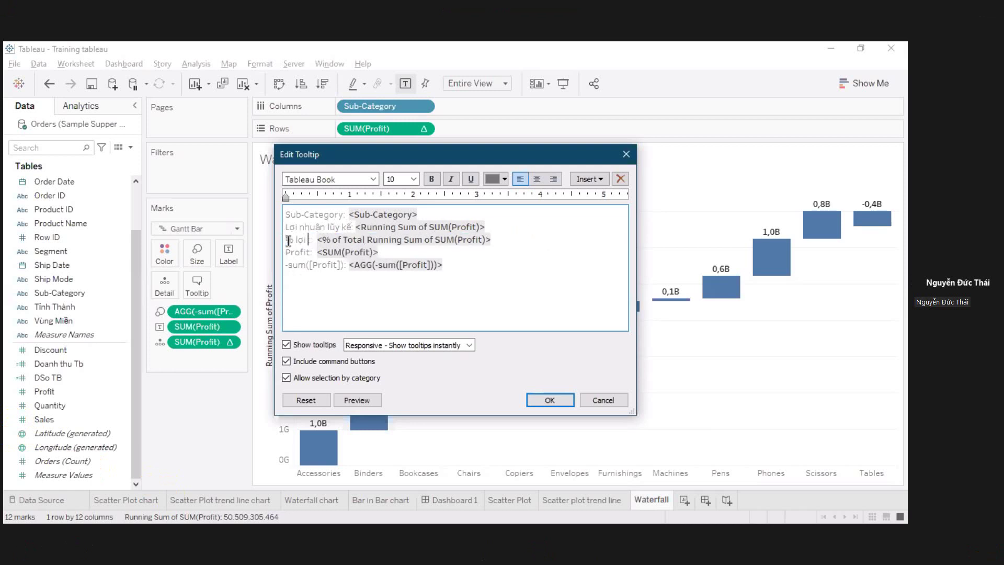
type(" nhuận")
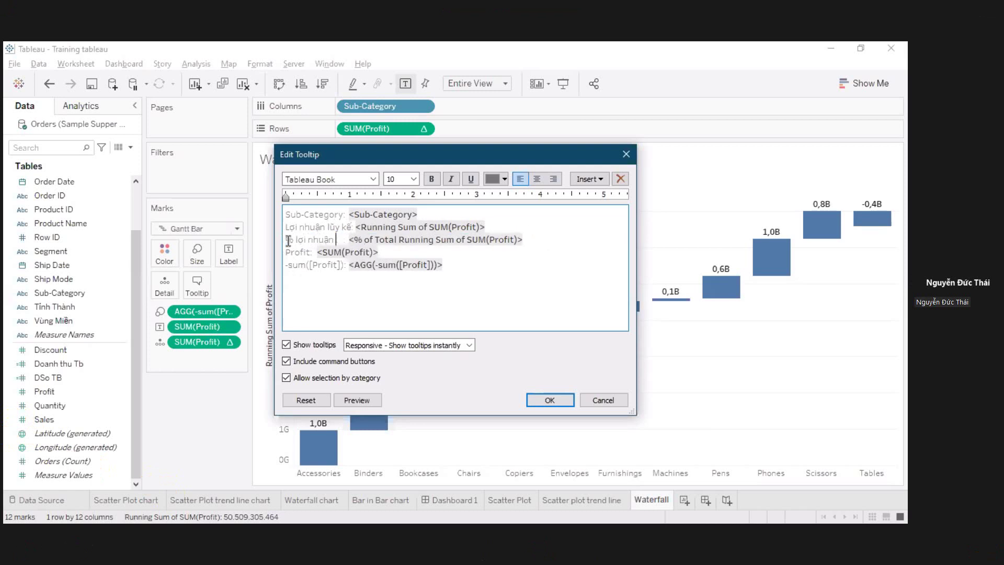
type(" lũy kế:")
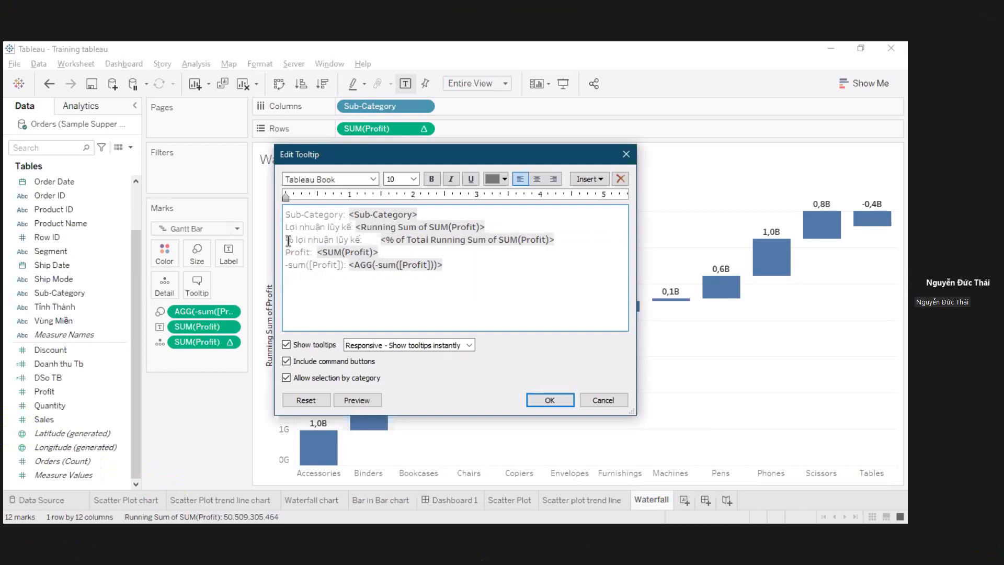
Delete the -sum([Profit]) line from the tooltip text.
left_click(445, 269)
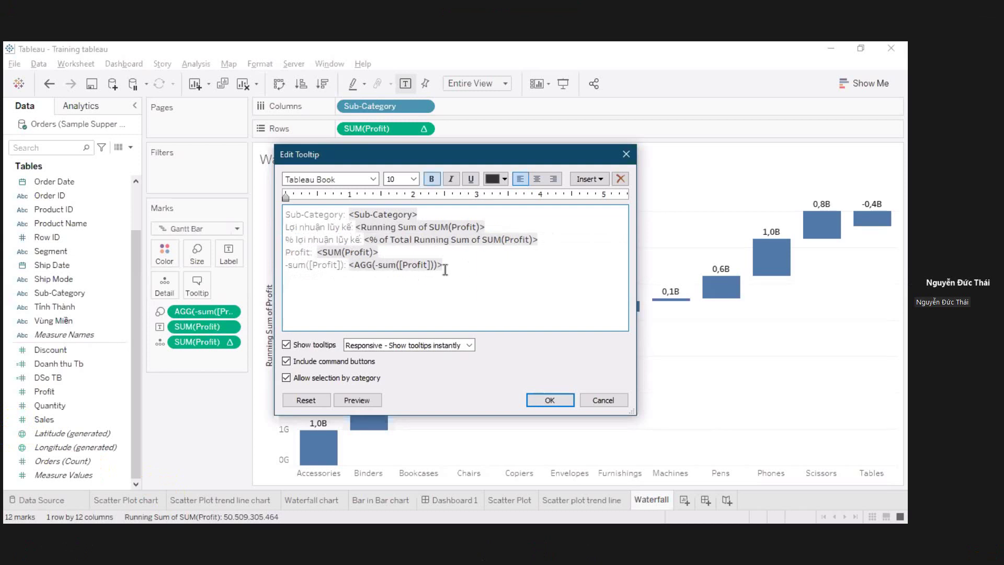
left_click_drag(445, 270, 273, 270)
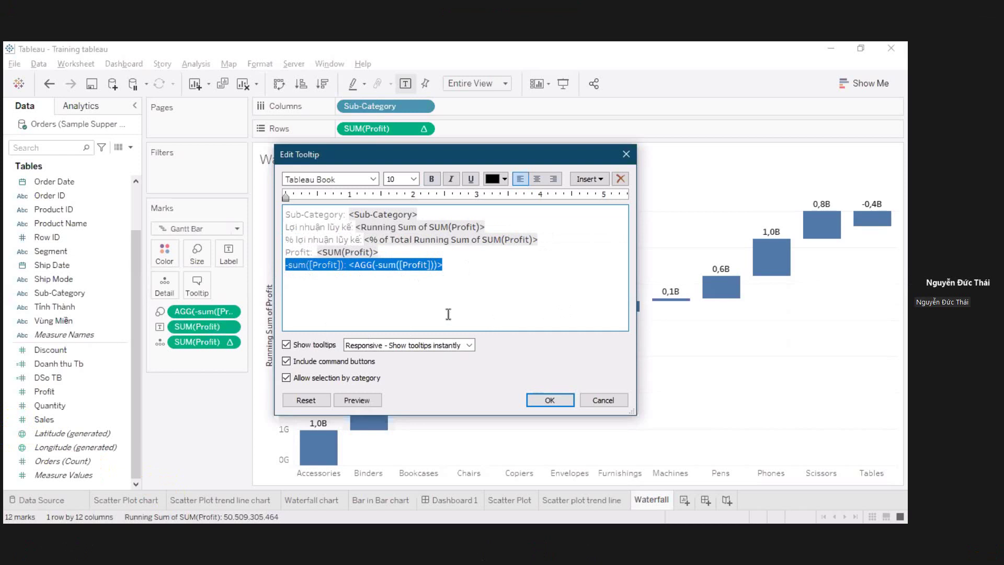
key("Delete")
Move the Profit line of the tooltip directly below the Sub-Category line.
left_click_drag(378, 252, 278, 253)
key("ctrl+c")
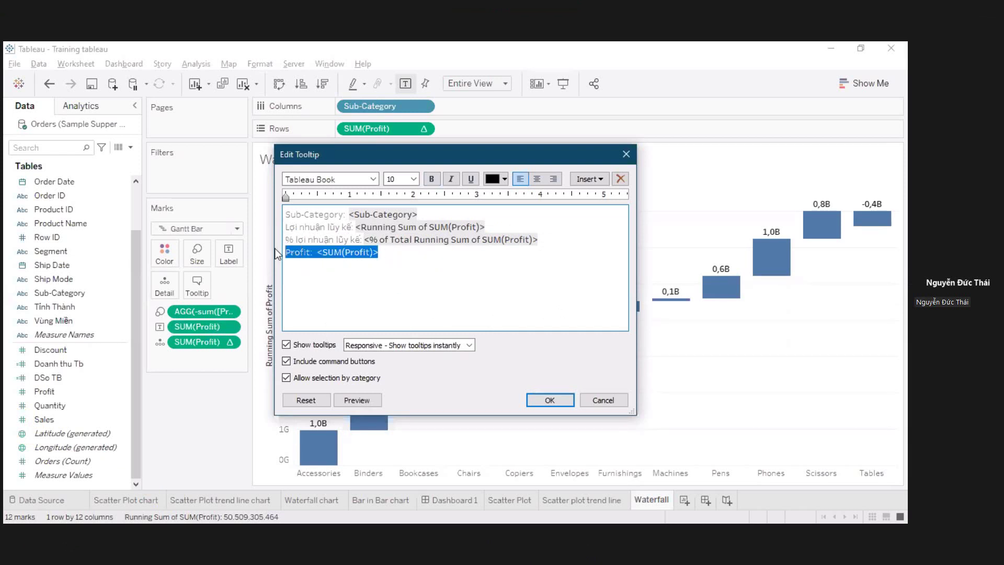
key("Delete")
left_click(440, 214)
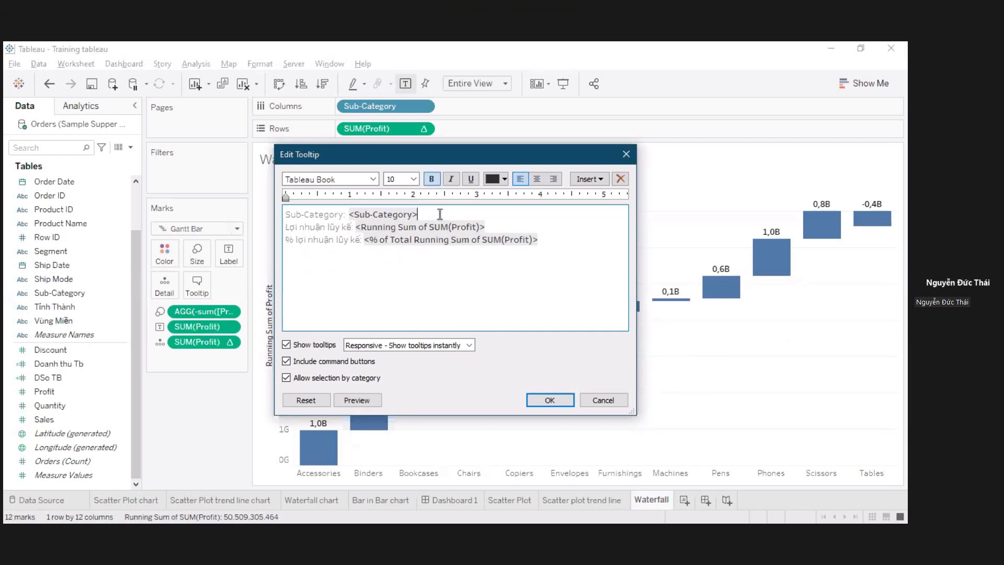
key("Return")
key("ctrl+v")
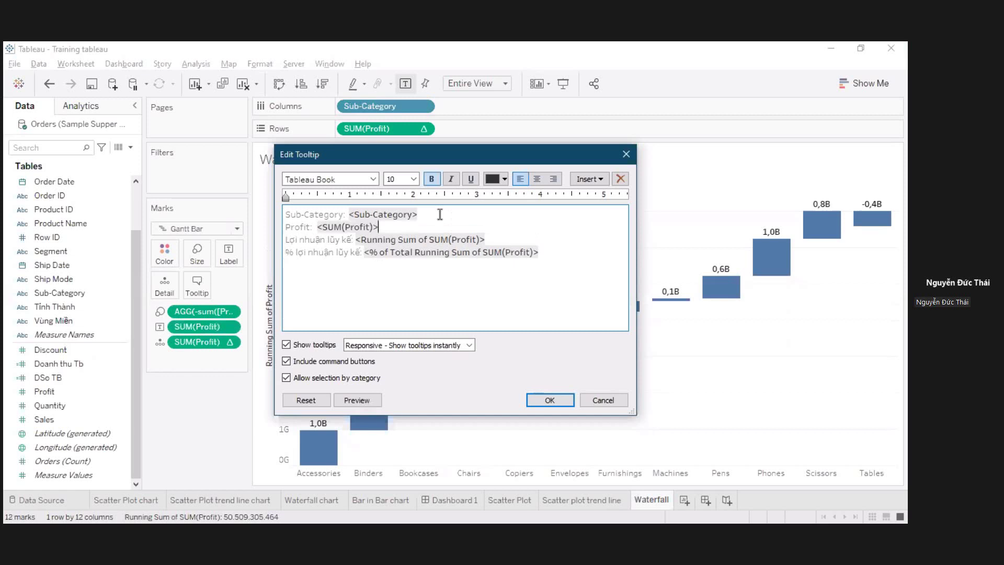
Rename the tooltip's Profit caption to "Lợi nhuận:" and remove the extra spacing before its value.
double_click(296, 229)
type("Loi")
type(" nh")
type("uận")
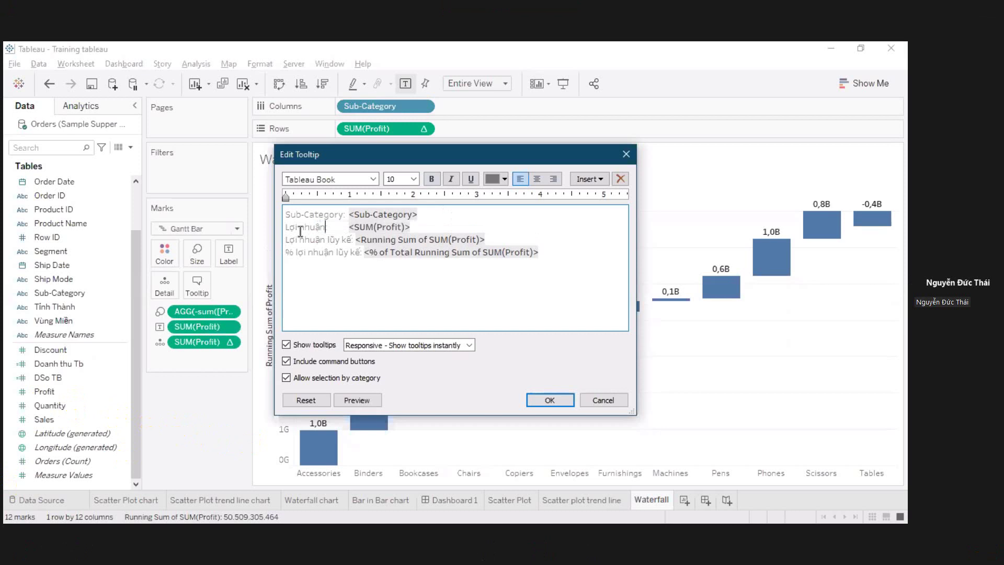
key("Delete")
key("Delete")
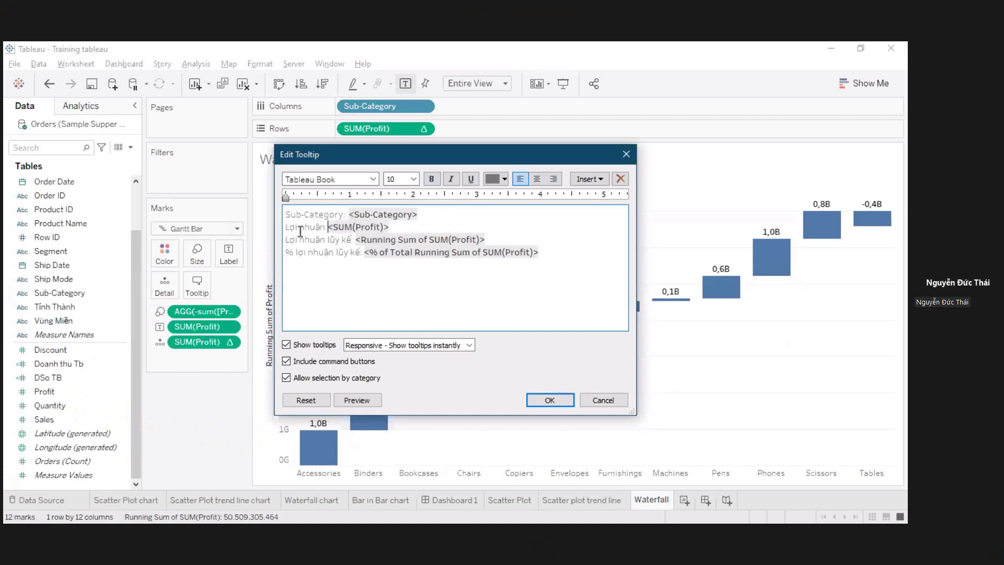
Set all the tooltip text to black, apply the change and recheck the tooltip's contents.
key("ctrl+a")
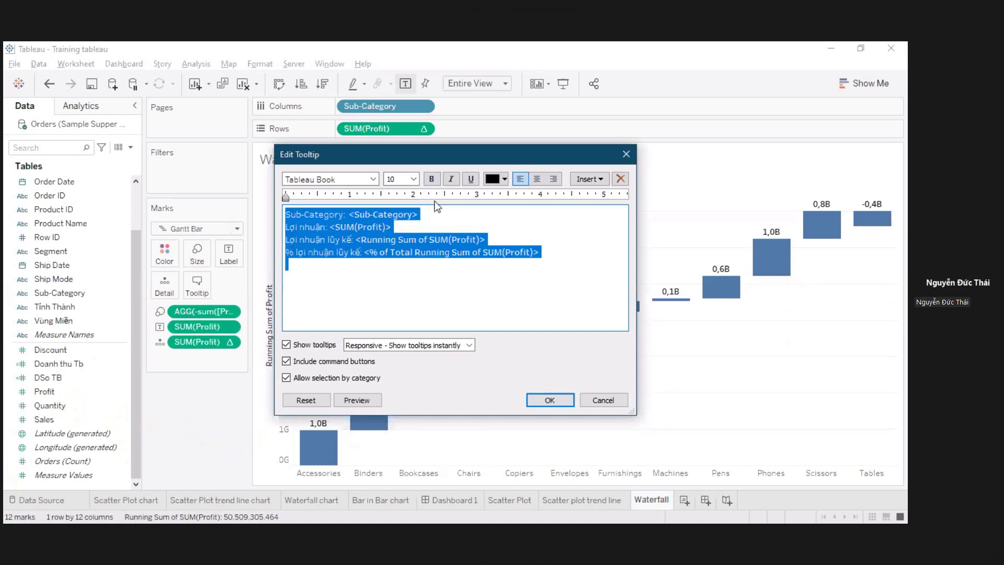
left_click(495, 183)
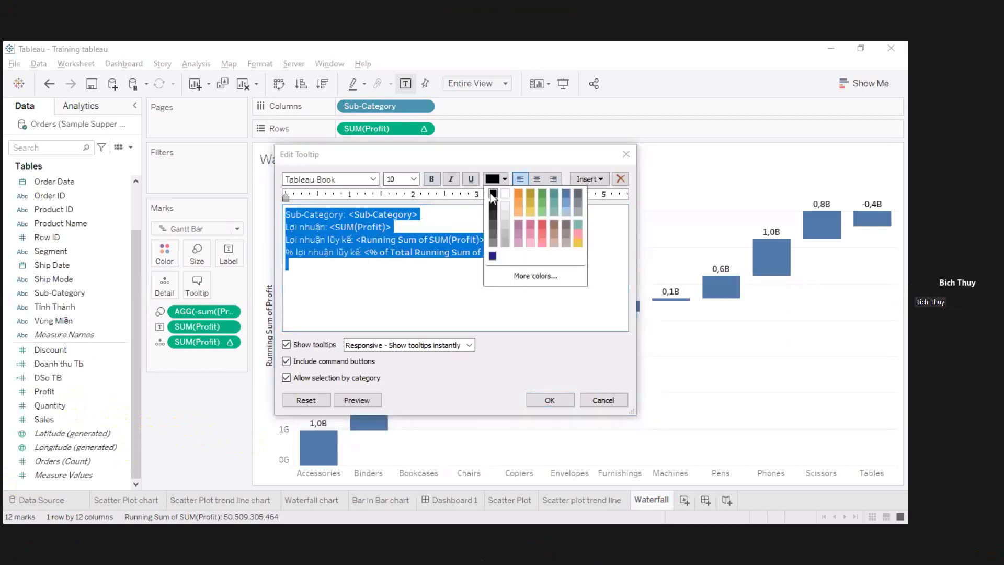
left_click(497, 234)
left_click(559, 256)
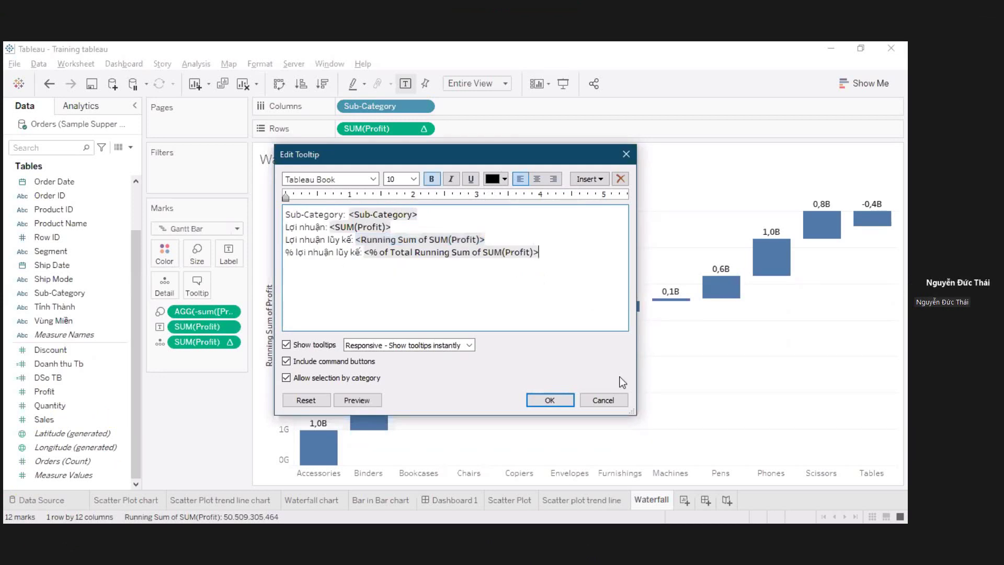
left_click(554, 402)
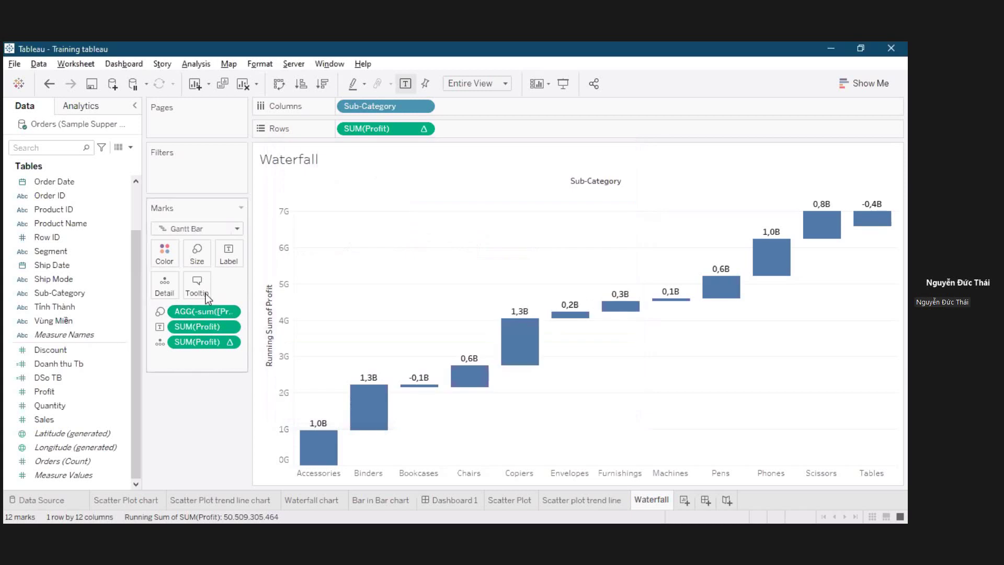
left_click(205, 288)
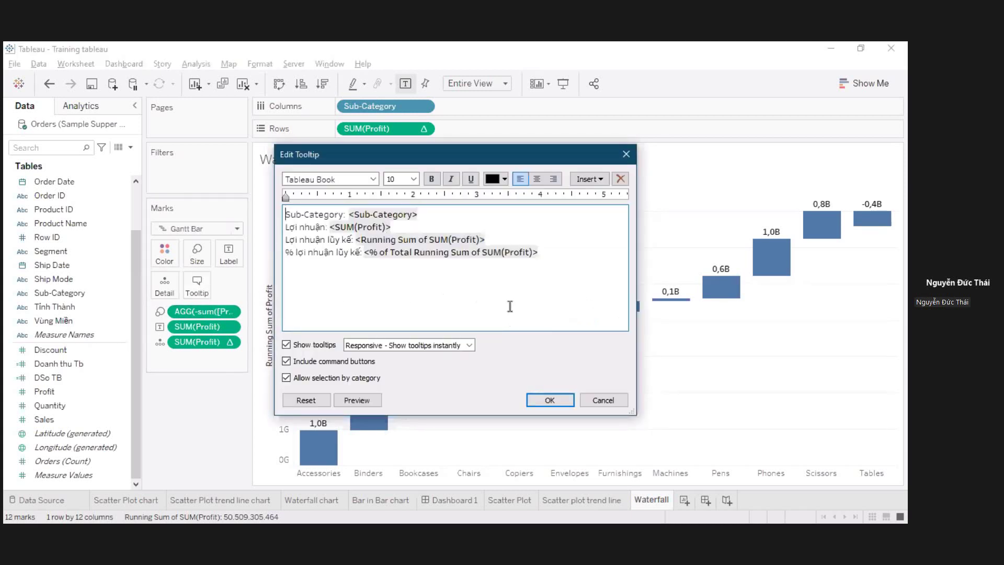
left_click(554, 401)
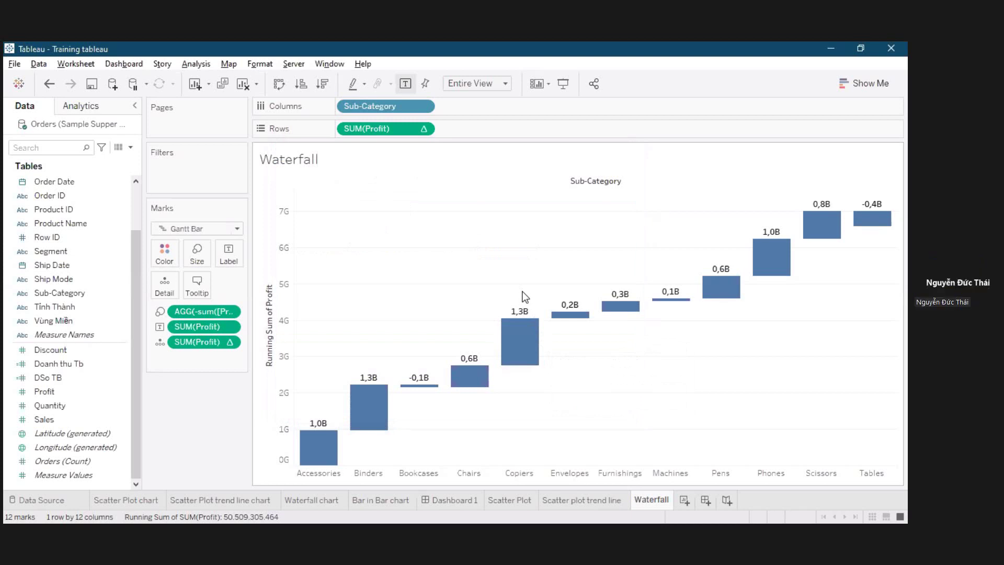
mouse_move(528, 313)
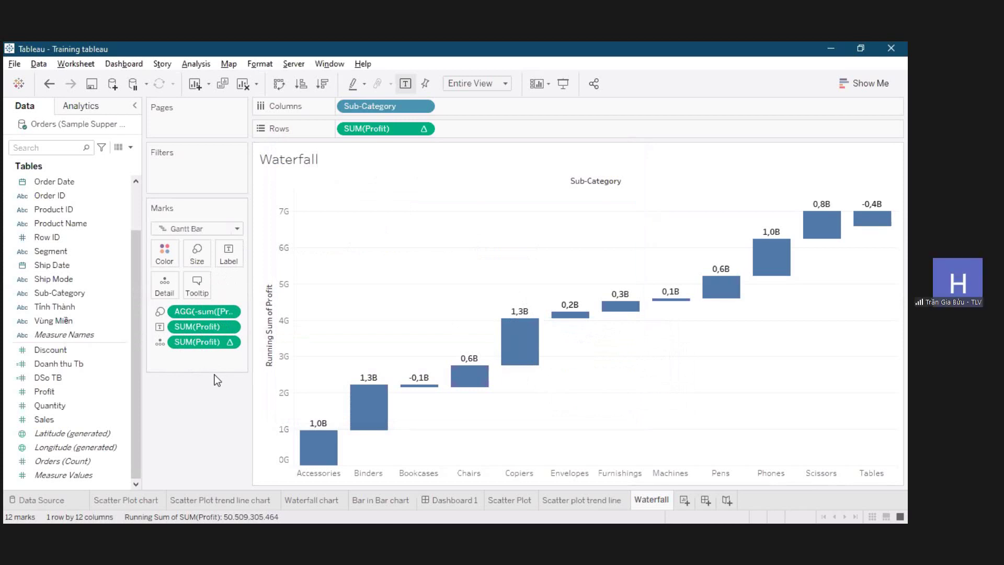
Examine the pane and axis formatting of the Profit label, including its custom number format and display units.
right_click(212, 328)
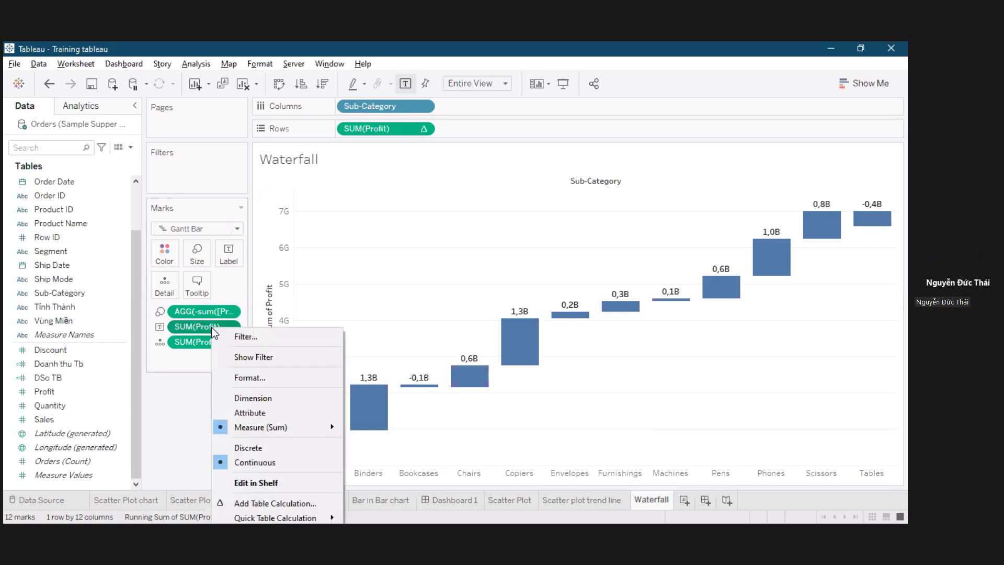
left_click(267, 381)
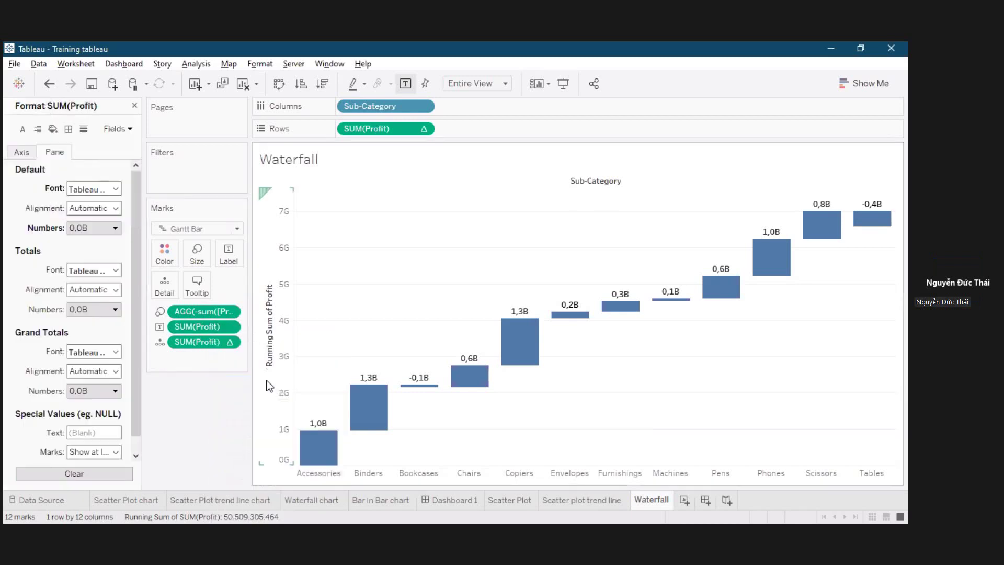
left_click(100, 230)
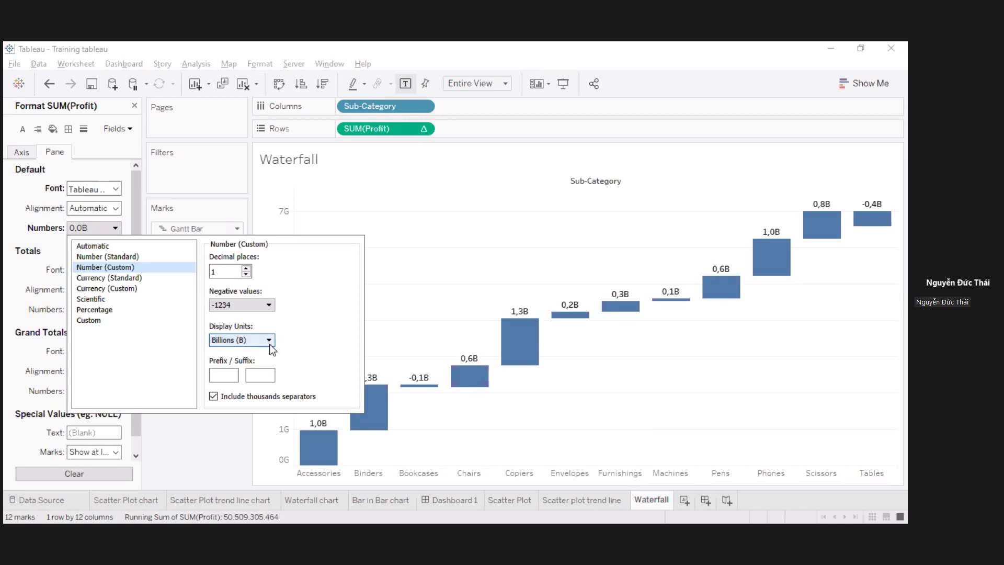
left_click(234, 431)
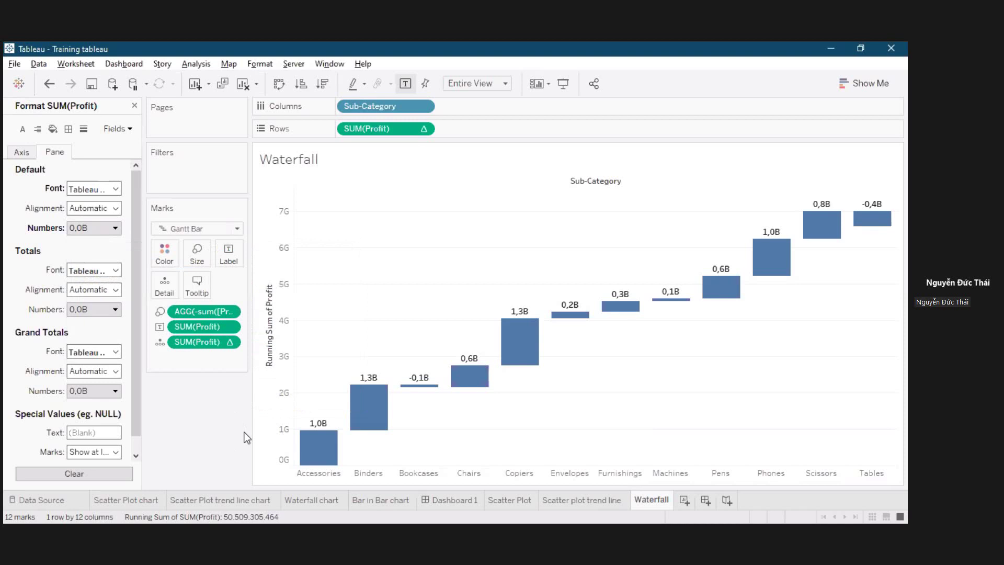
left_click(21, 151)
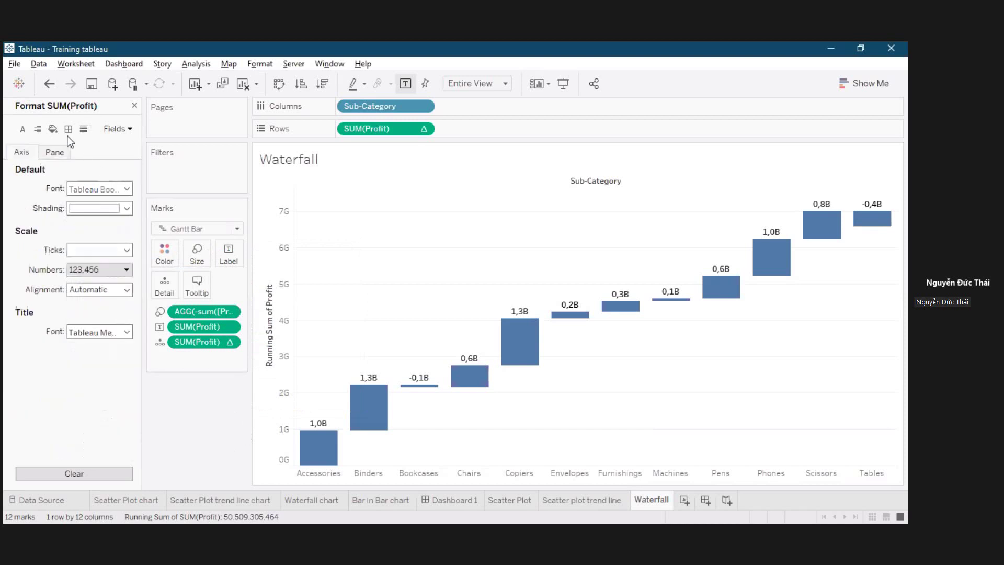
left_click(134, 105)
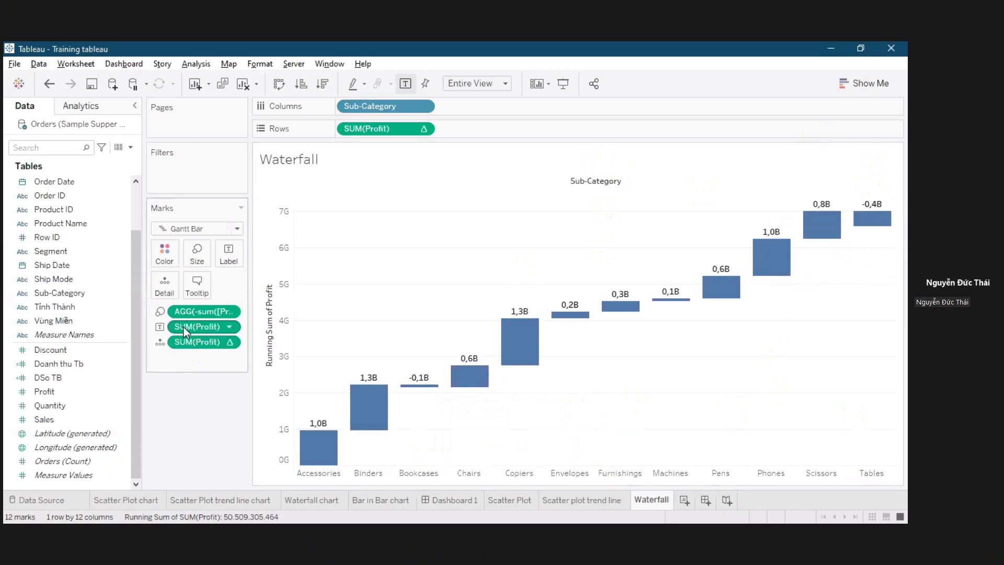
Color the waterfall bars by SUM(Profit) and place the color legend below the Marks card.
left_click_drag(183, 327, 163, 255)
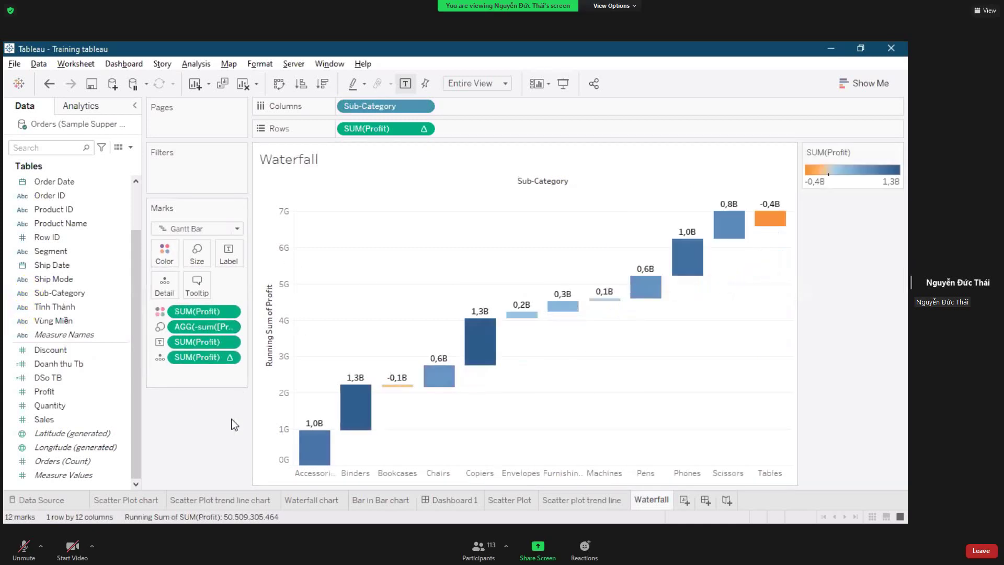
left_click_drag(881, 151, 224, 426)
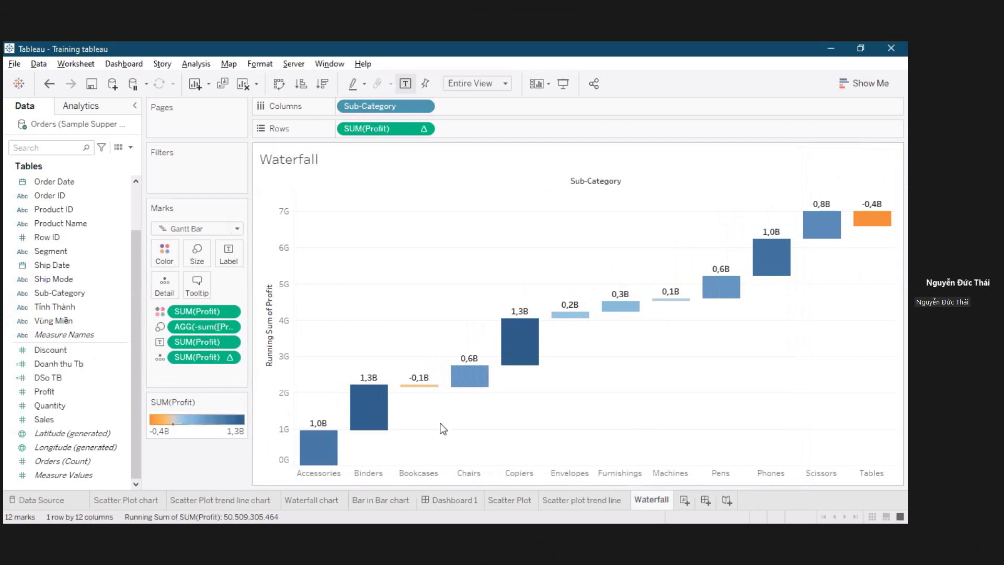
Switch the Profit color scale to stepped color with 2 steps.
mouse_move(360, 421)
left_click(167, 257)
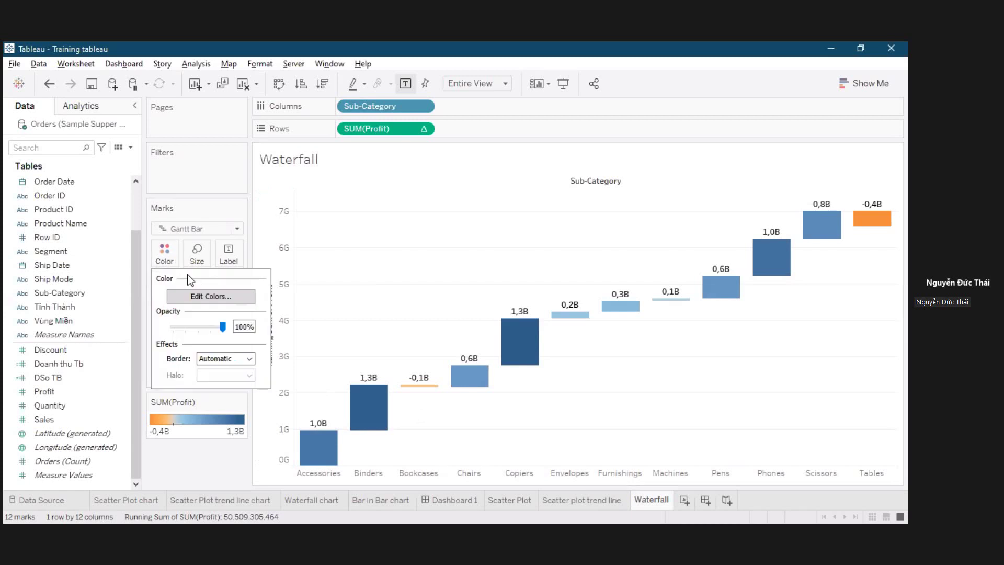
left_click(214, 297)
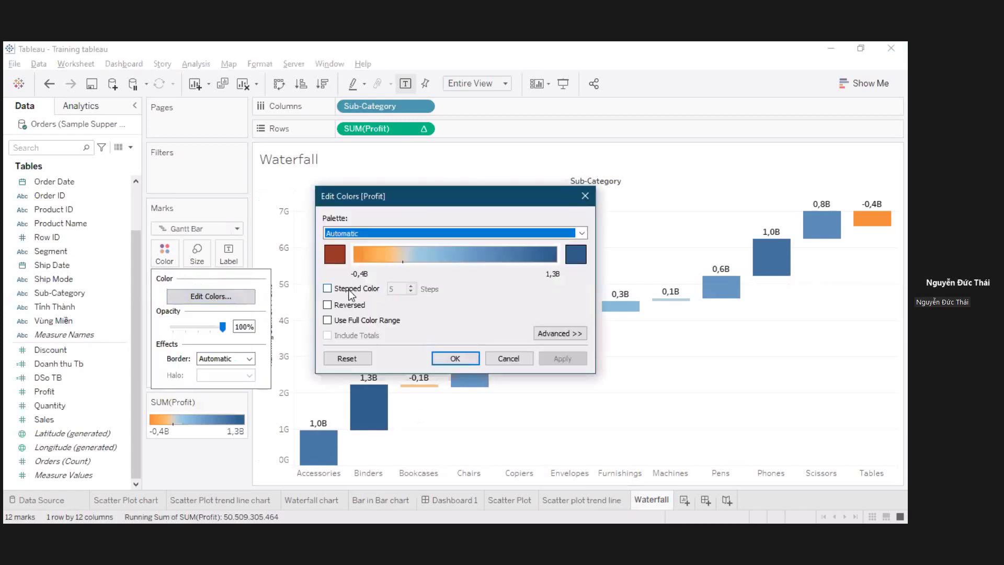
left_click(348, 288)
double_click(397, 288)
key("BackSpace")
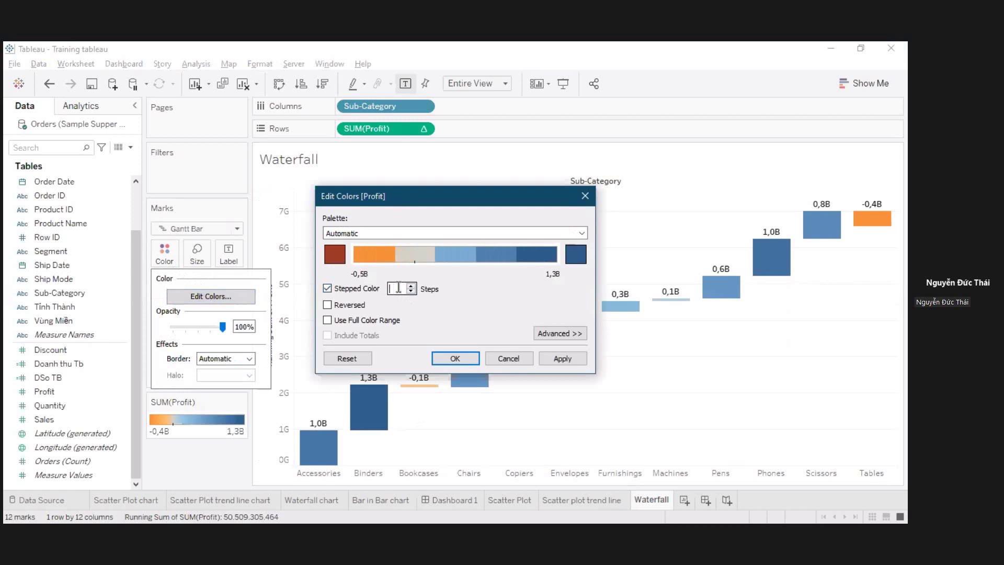
type("2")
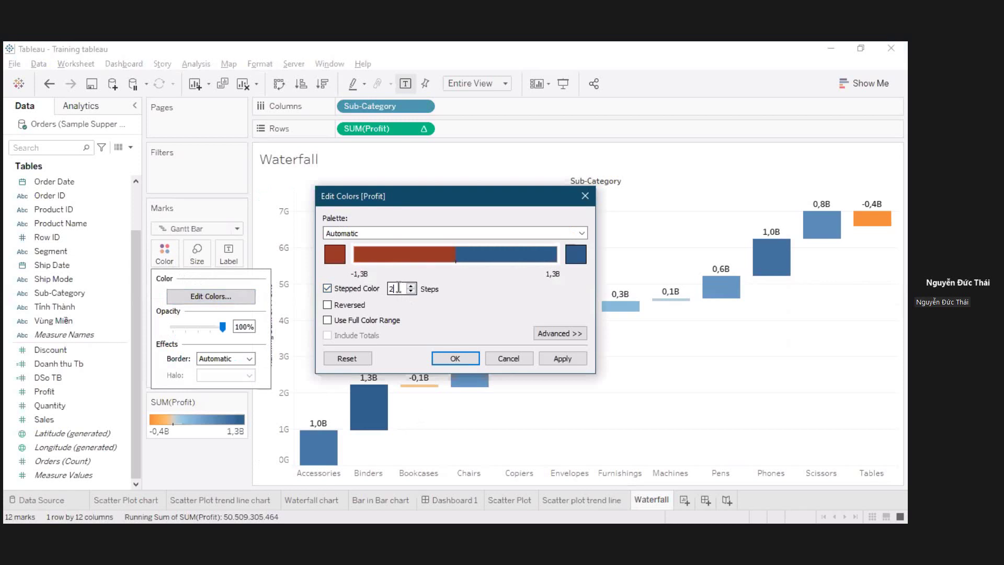
Change the negative end of the Profit palette to orange #ffaa00 and apply the colors to the chart.
left_click(340, 259)
left_click(388, 237)
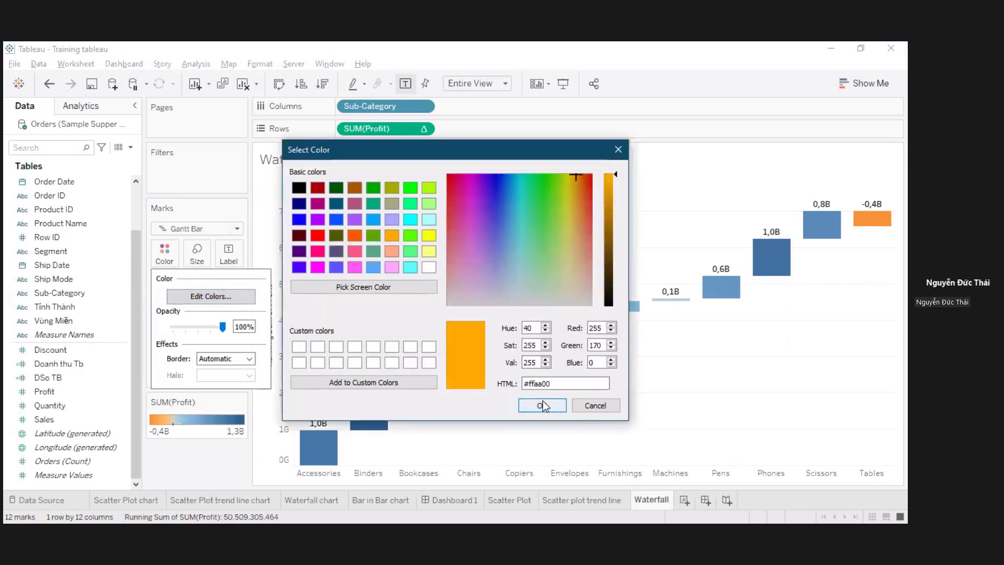
left_click(540, 406)
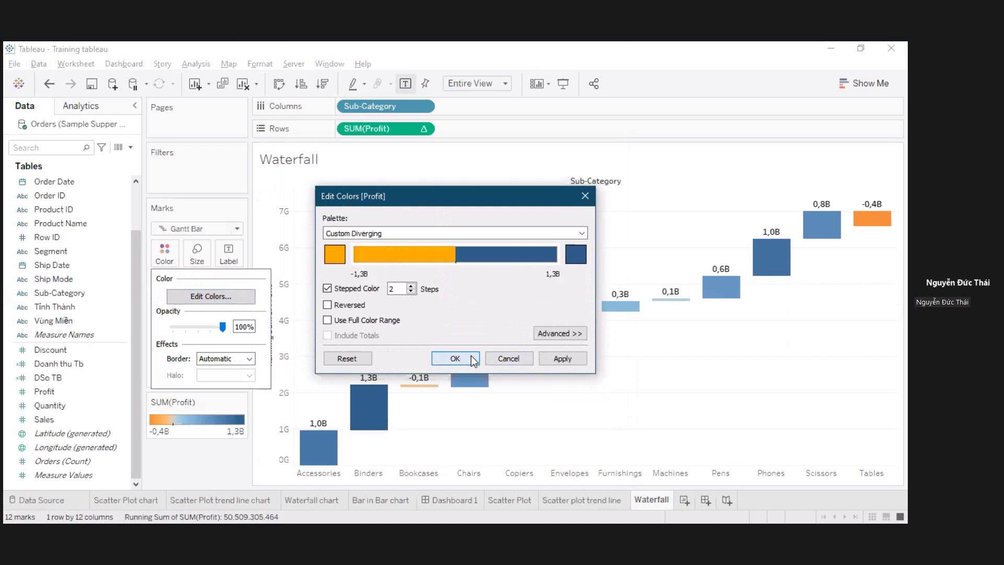
key("Return")
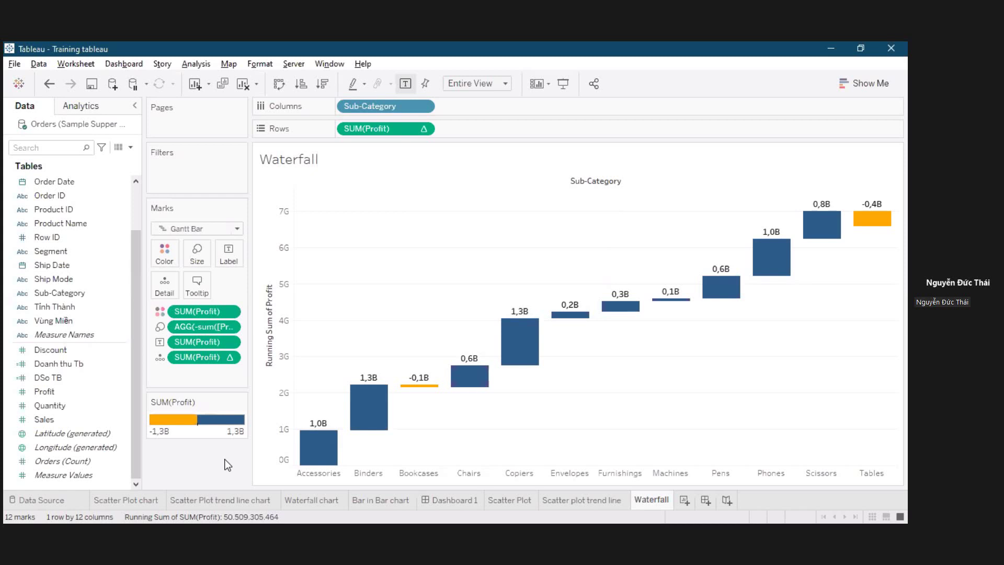
Review the finished Bar in Bar chart sheet, and add a new worksheet named "Bar in bar".
left_click(386, 502)
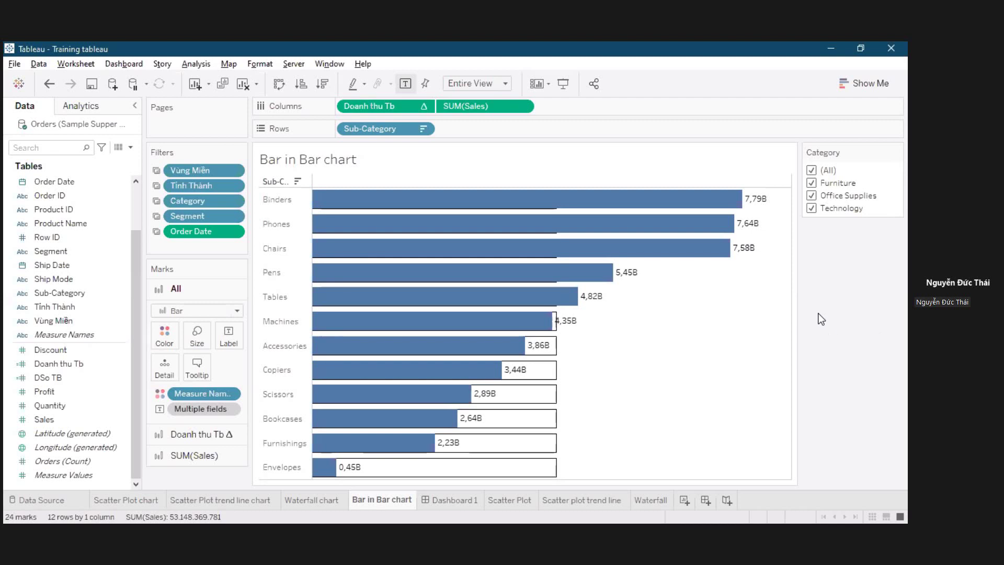
mouse_move(720, 220)
left_click(684, 502)
double_click(692, 500)
type("Bar")
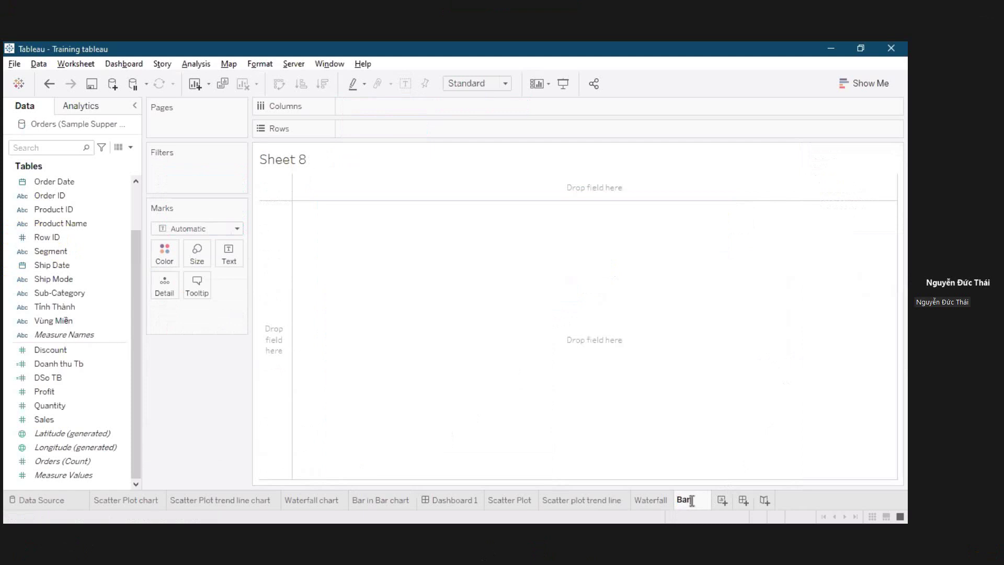
type(" in bar")
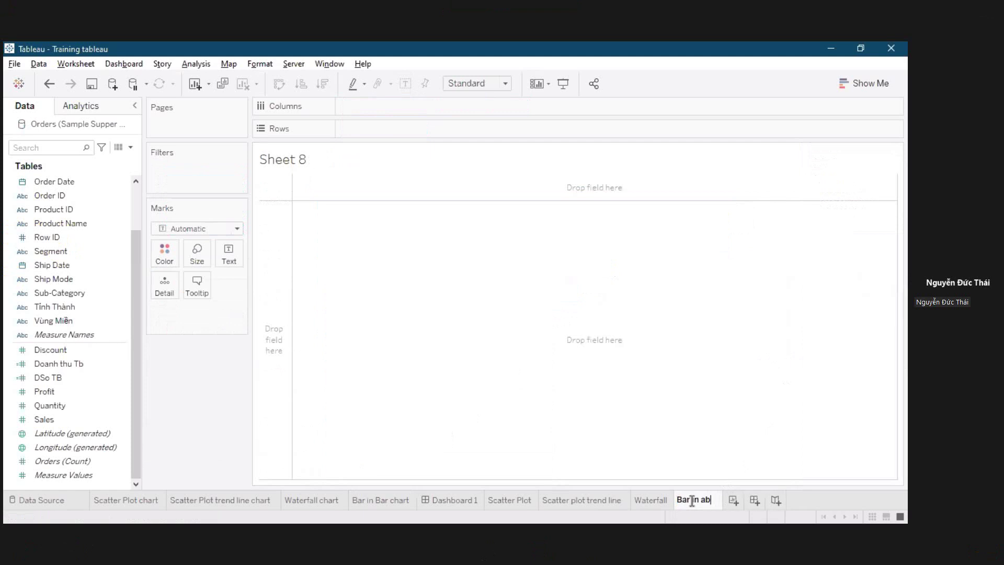
key("Return")
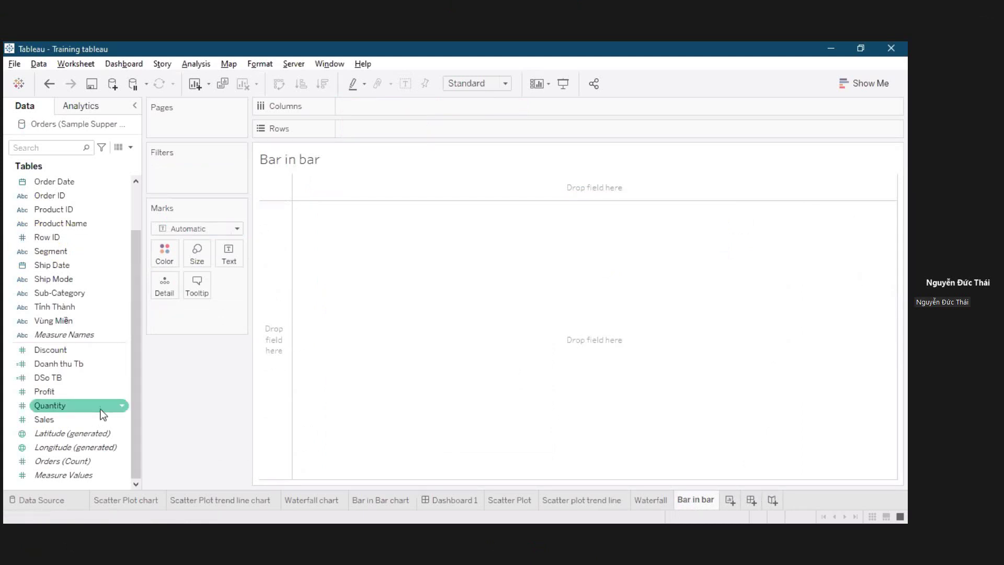
Build a horizontal bar chart with Sales on Columns and Sub-Category on Rows.
left_click_drag(62, 419, 185, 313)
left_click_drag(398, 98, 395, 105)
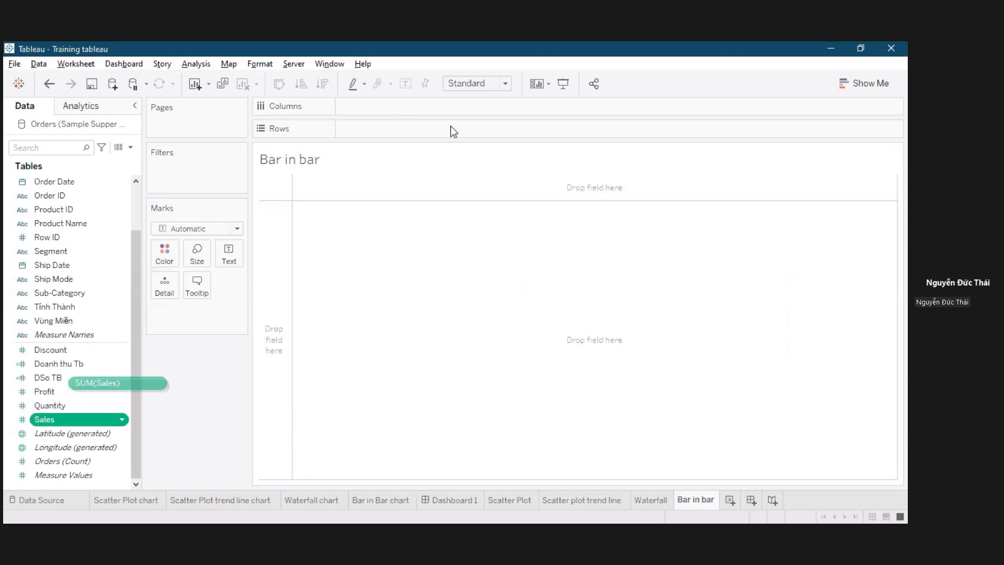
left_click(58, 297)
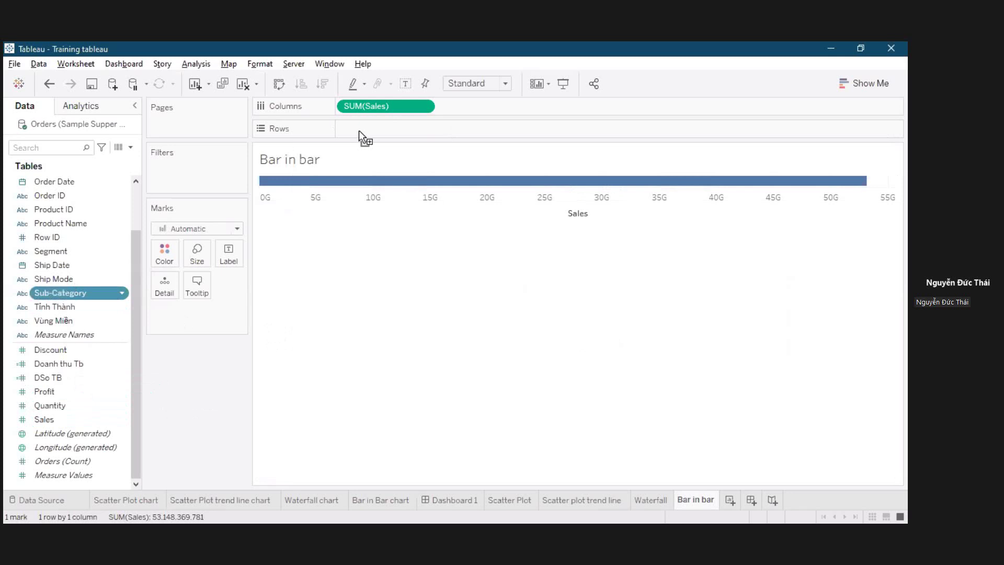
left_click_drag(358, 130, 615, 187)
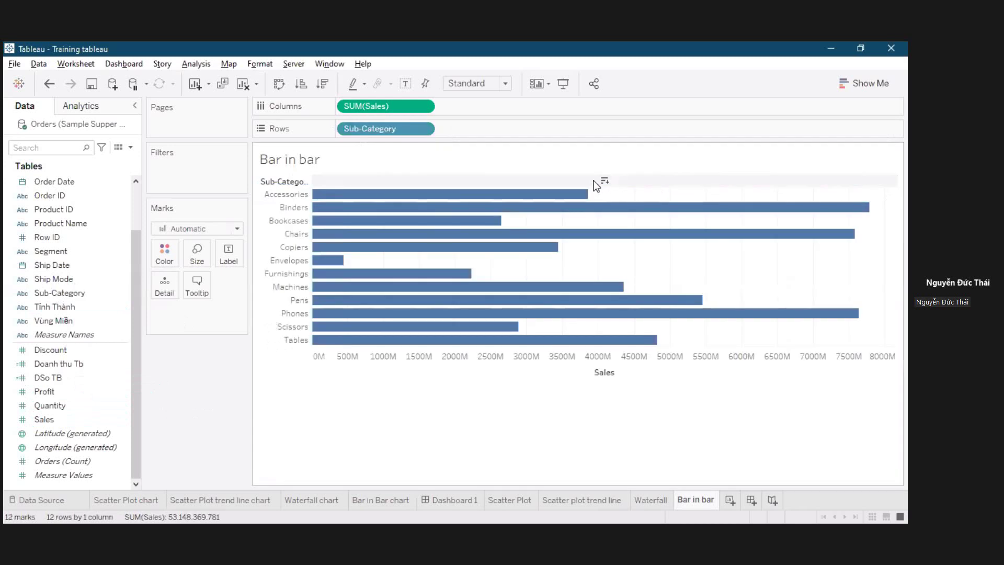
Fit the bar chart to Entire View and sort the sub-categories by Sales in descending order.
left_click(468, 85)
left_click(469, 133)
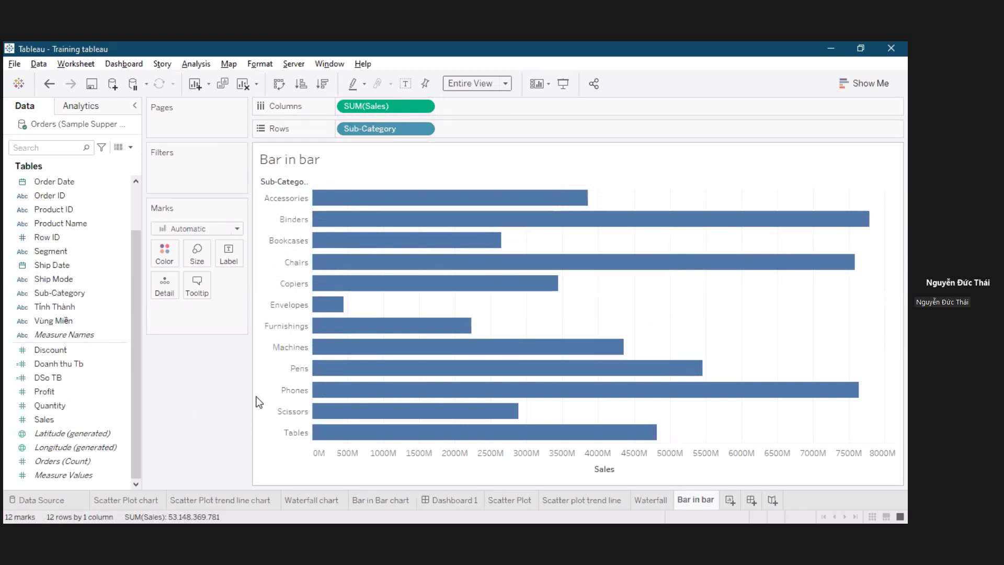
left_click(323, 84)
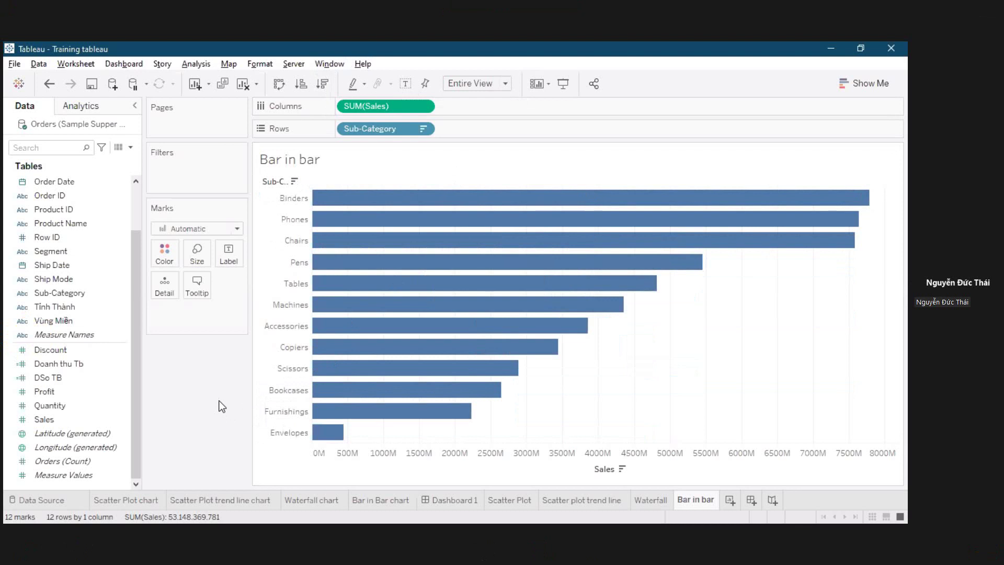
Create a calculated field named "Doanh thu Trung binh".
left_click(131, 148)
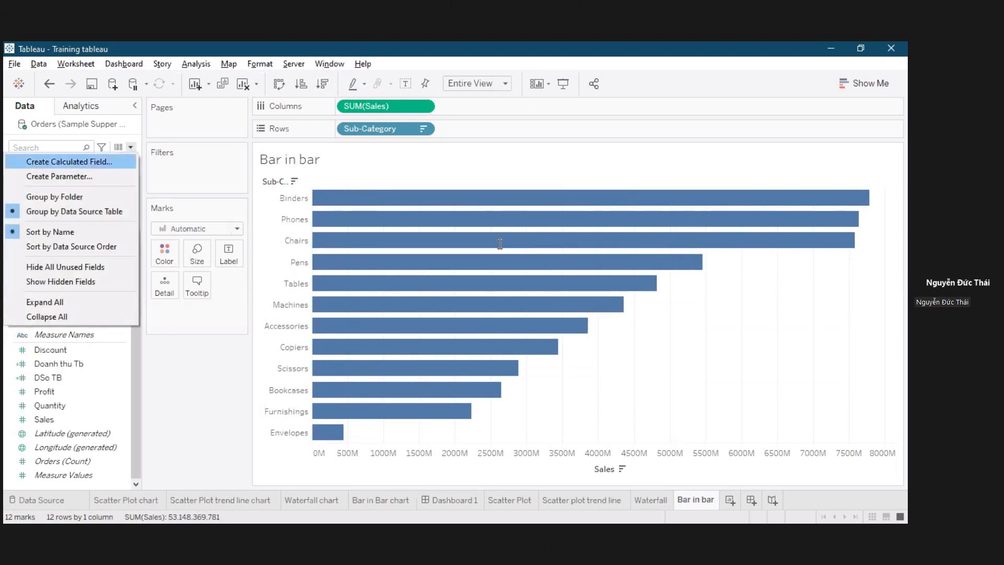
key("Return")
type("Doanh thu ")
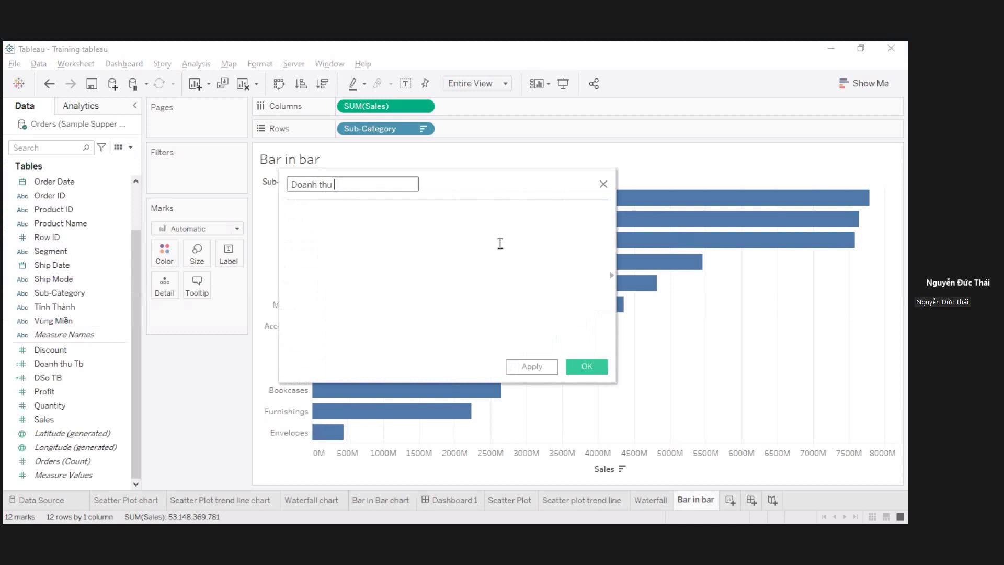
type("Trung binh")
left_click(499, 245)
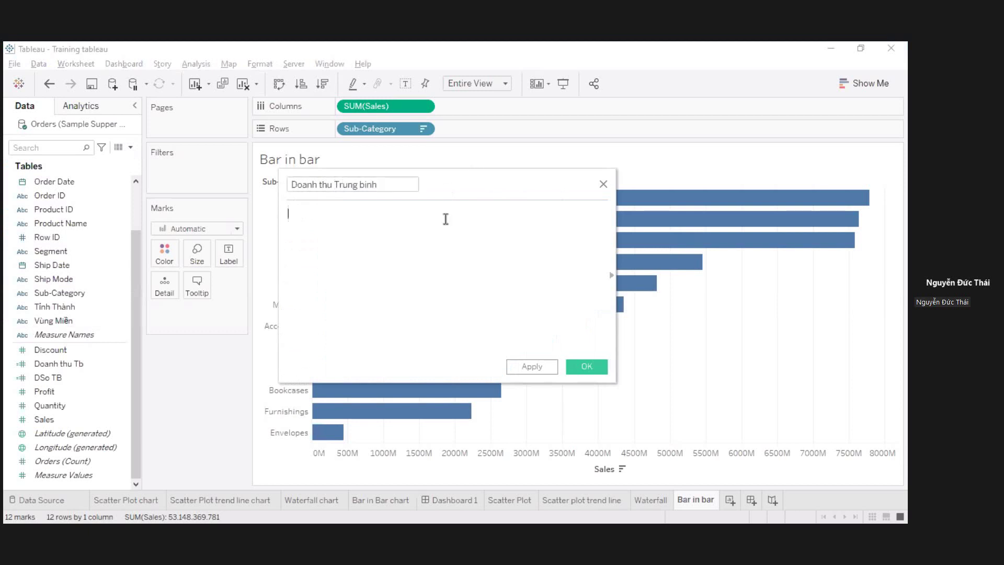
Enter the formula WINDOW_AVG(SUM([Sales])) for the calculated field and save it.
type("wind")
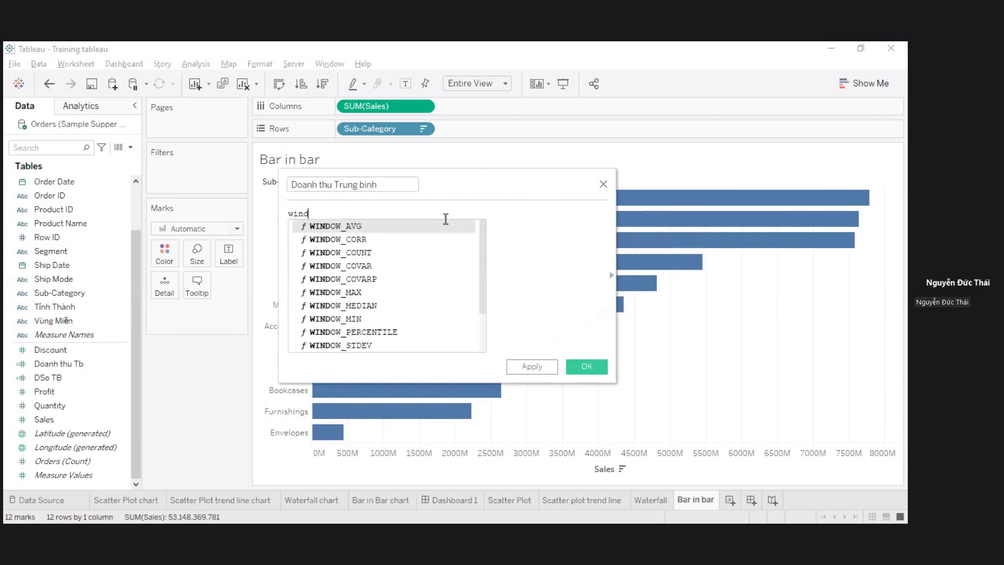
key("Return")
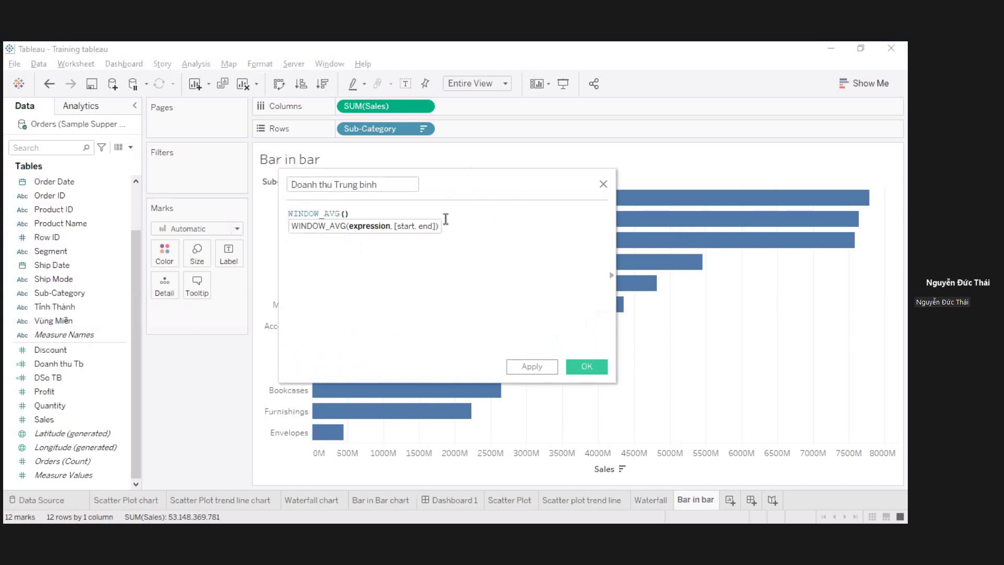
type("s")
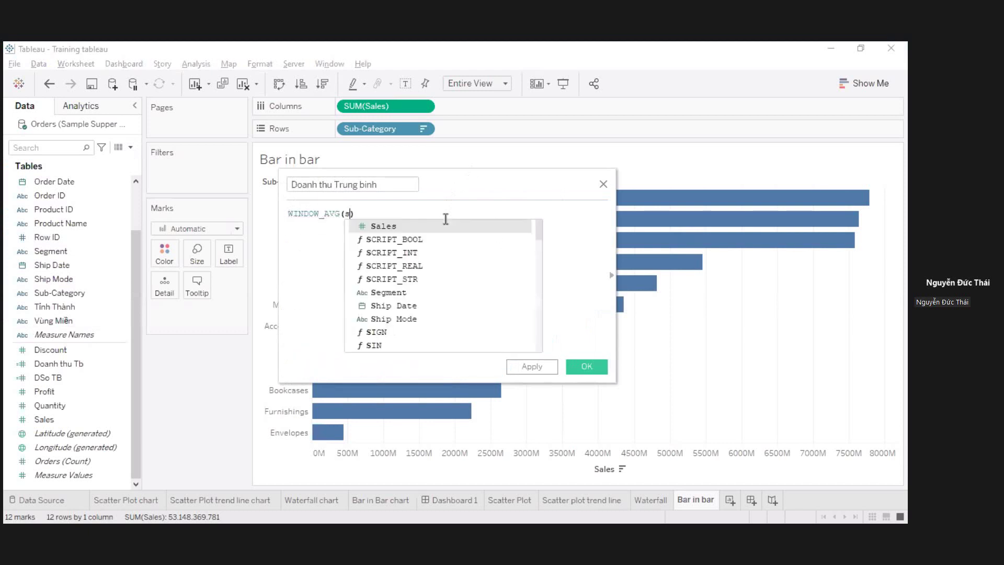
type("um")
key("Return")
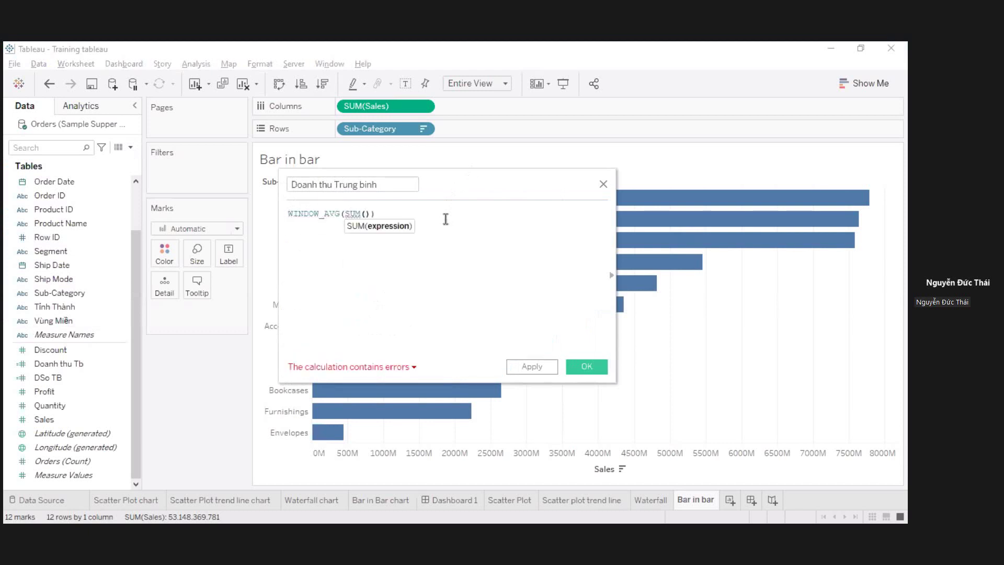
type("s")
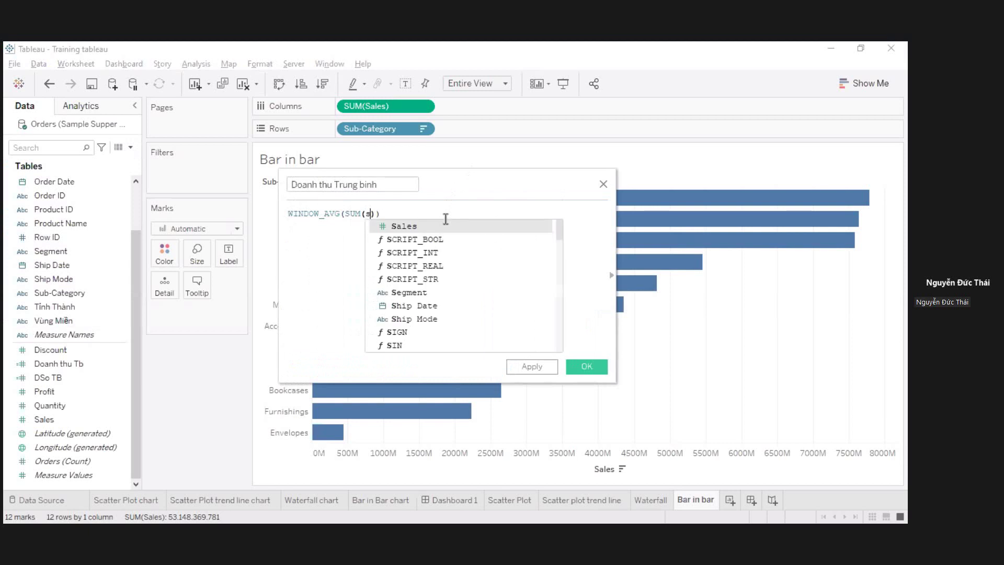
type("ale")
key("Return")
key("End")
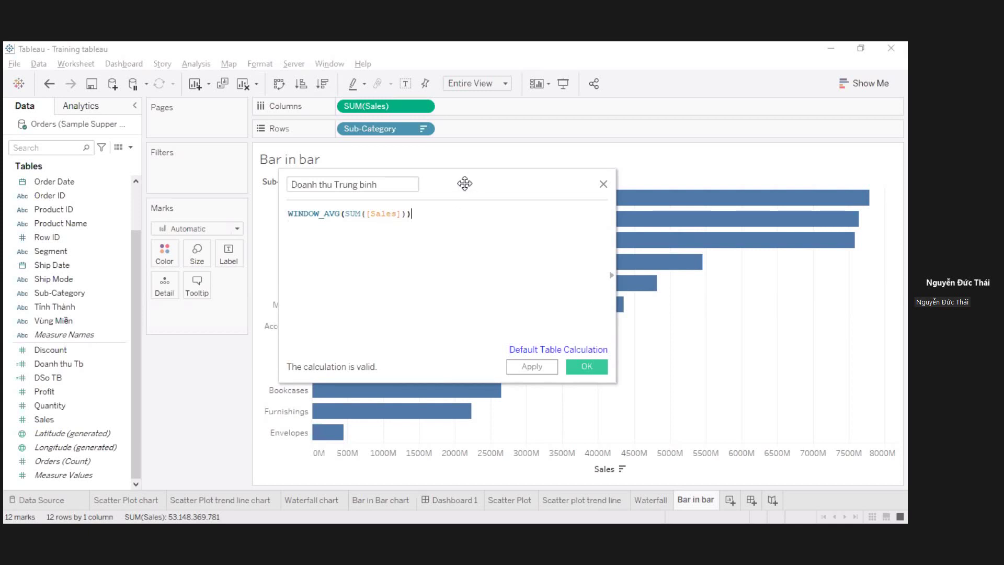
left_click_drag(506, 179, 549, 176)
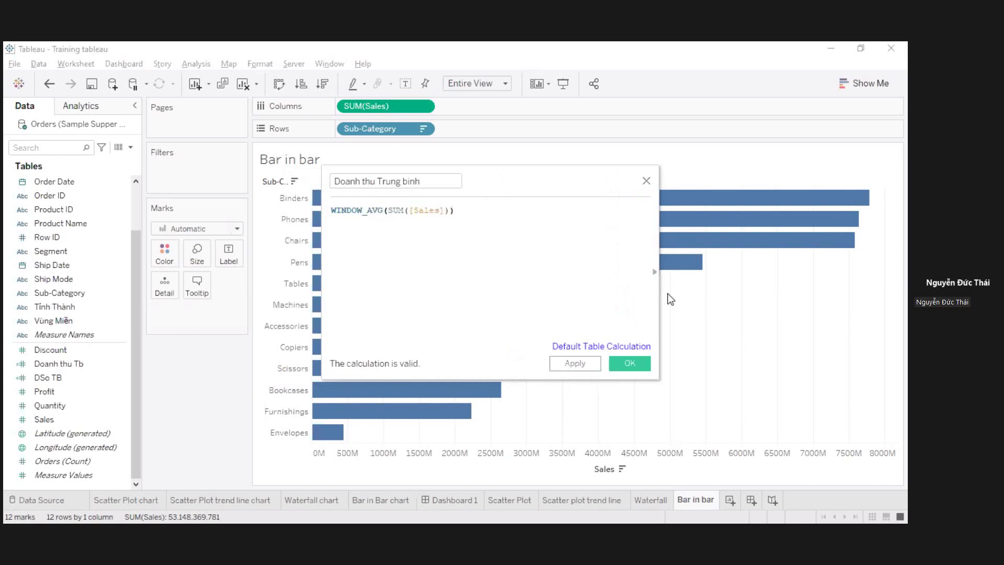
left_click(640, 362)
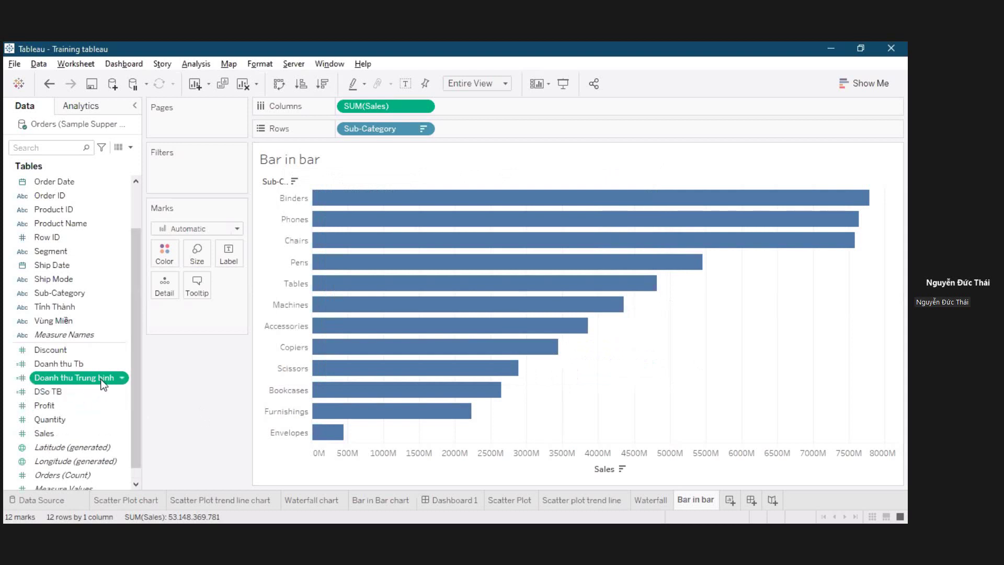
Widen the field list and add Doanh thu Trung binh to Columns after SUM(Sales).
left_click_drag(144, 380, 185, 380)
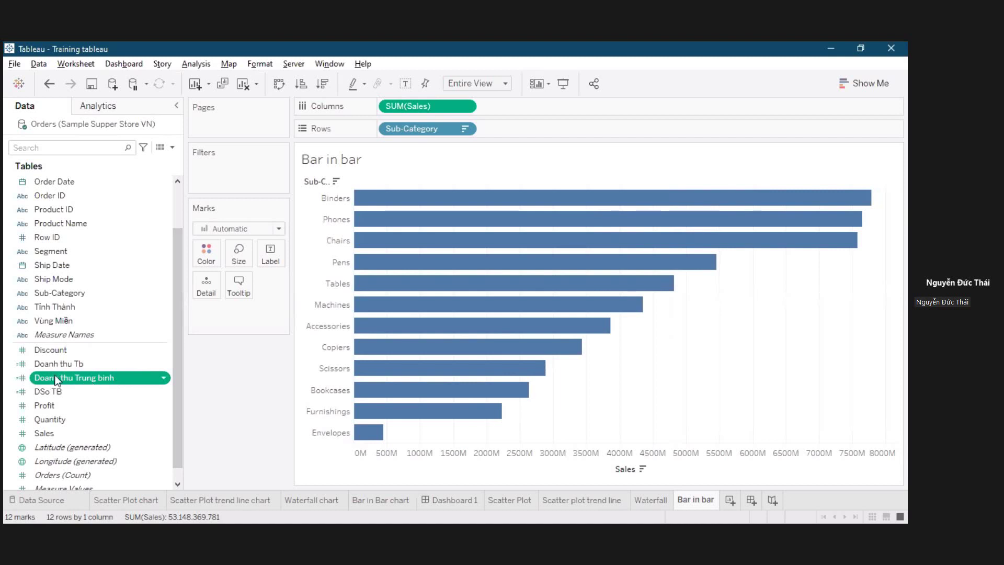
left_click_drag(52, 379, 143, 343)
left_click_drag(508, 106, 507, 110)
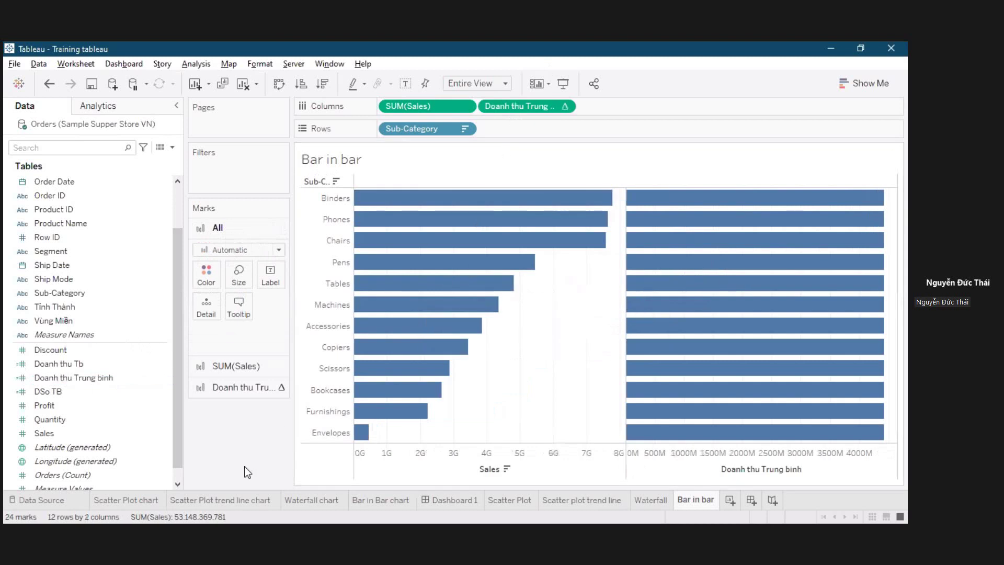
Check the calculated average against a temporary average line on the Sales bars, and remove the line.
mouse_move(745, 198)
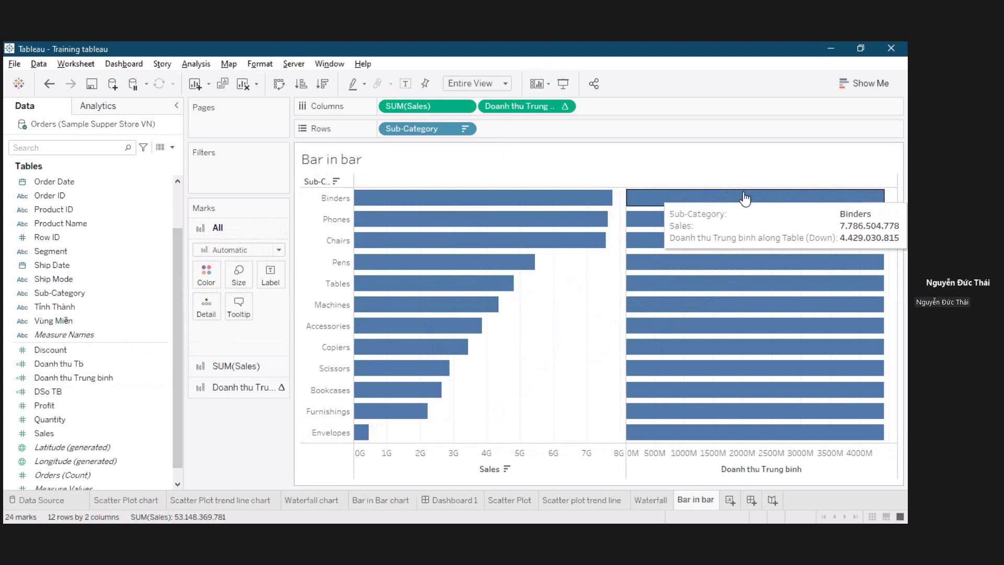
mouse_move(731, 315)
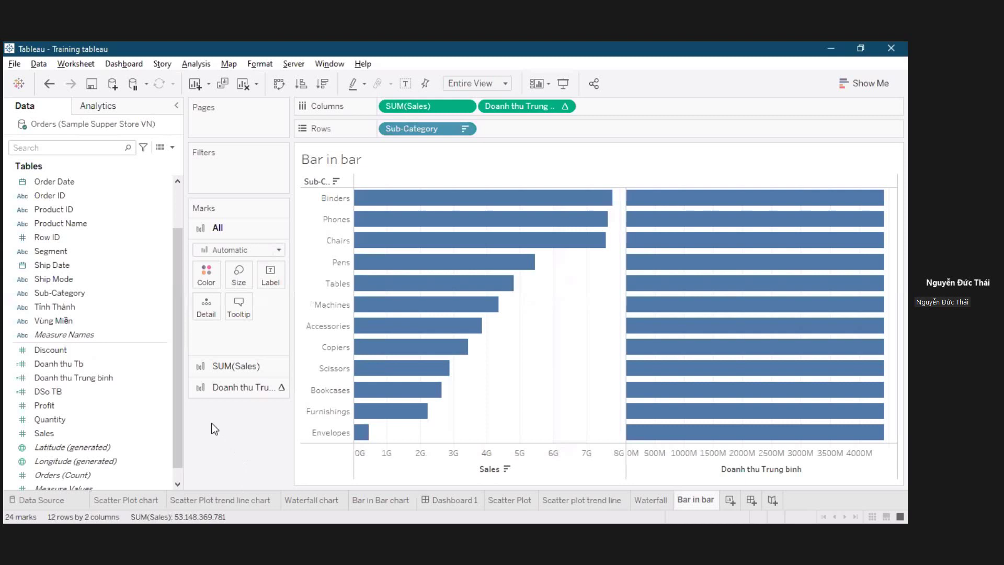
left_click(116, 106)
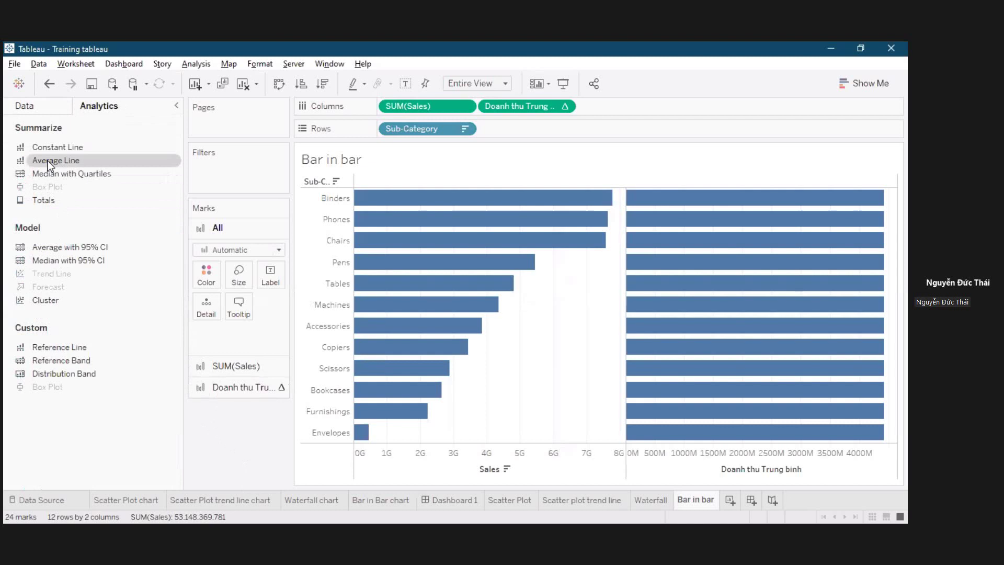
left_click_drag(58, 165, 413, 240)
mouse_move(504, 407)
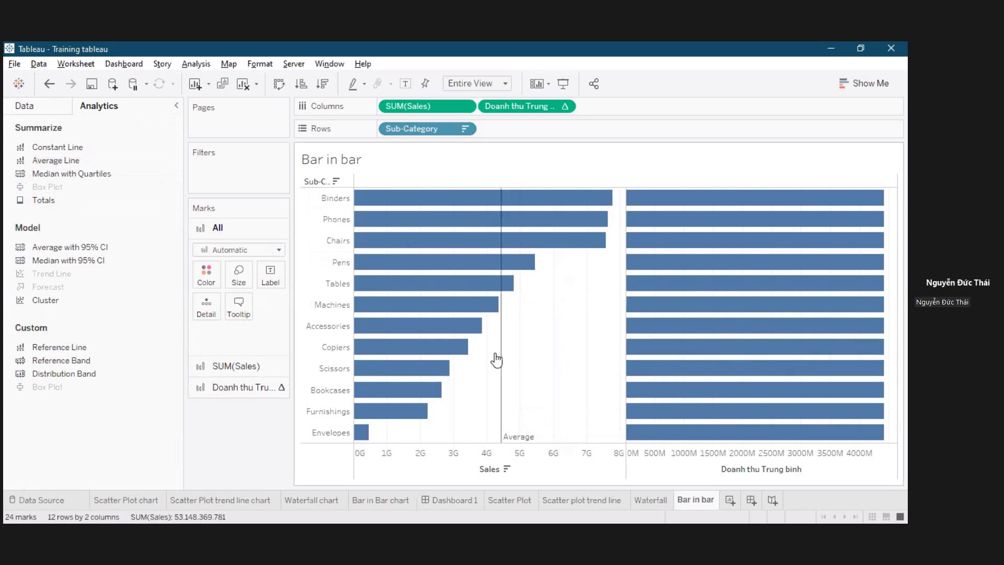
mouse_move(499, 350)
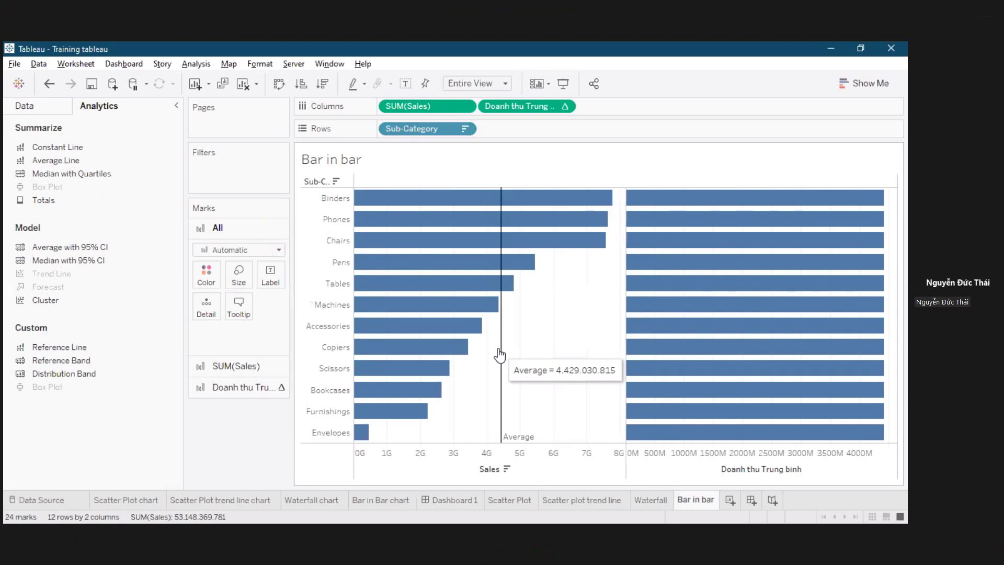
right_click(500, 349)
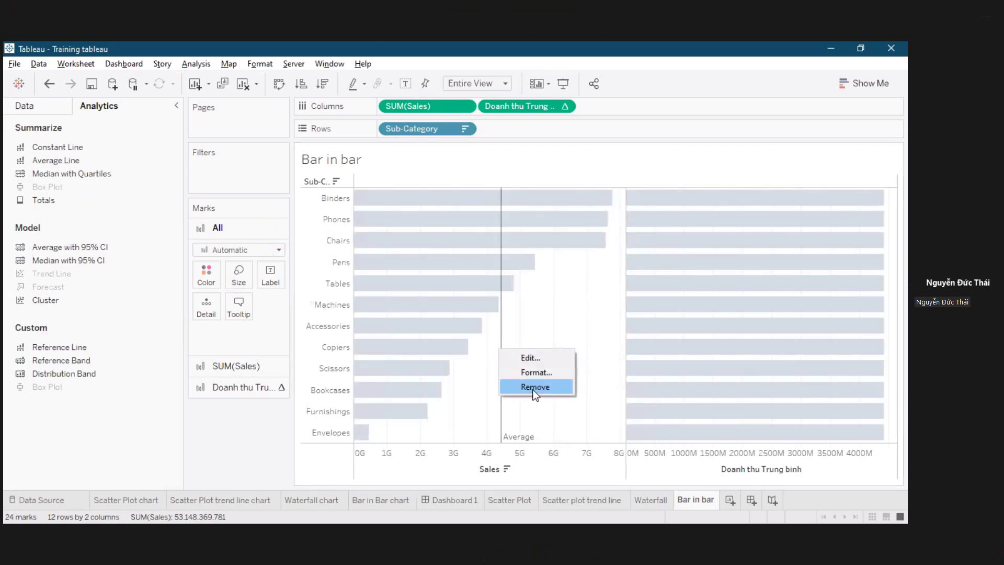
left_click(533, 388)
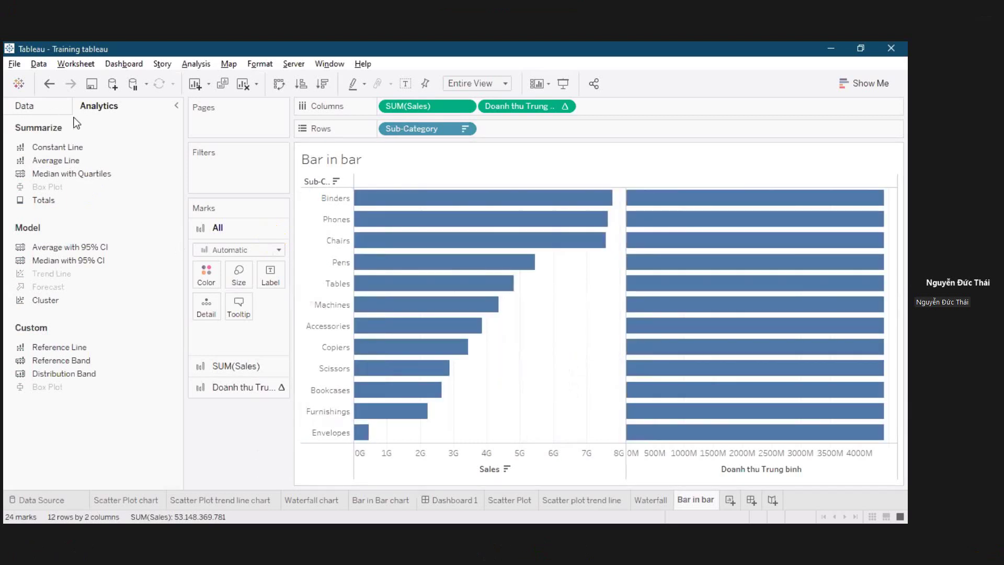
left_click(50, 111)
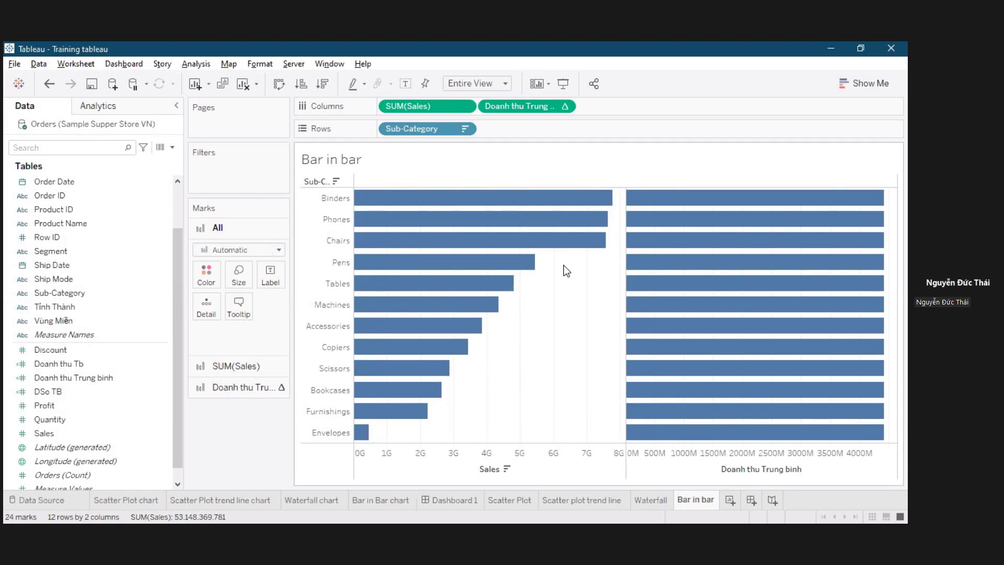
mouse_move(420, 393)
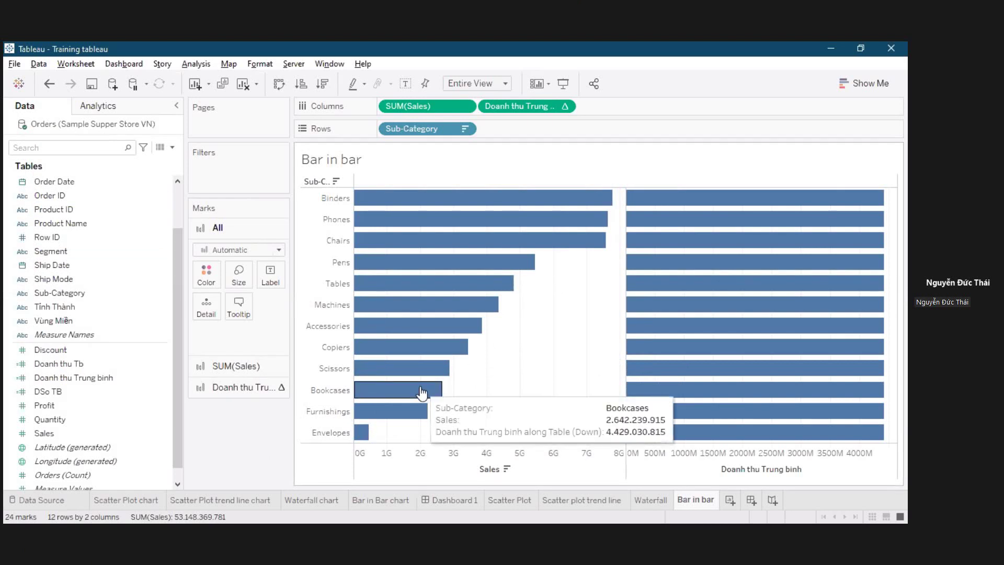
Give the Doanh thu Trung binh bars a black border.
left_click(264, 388)
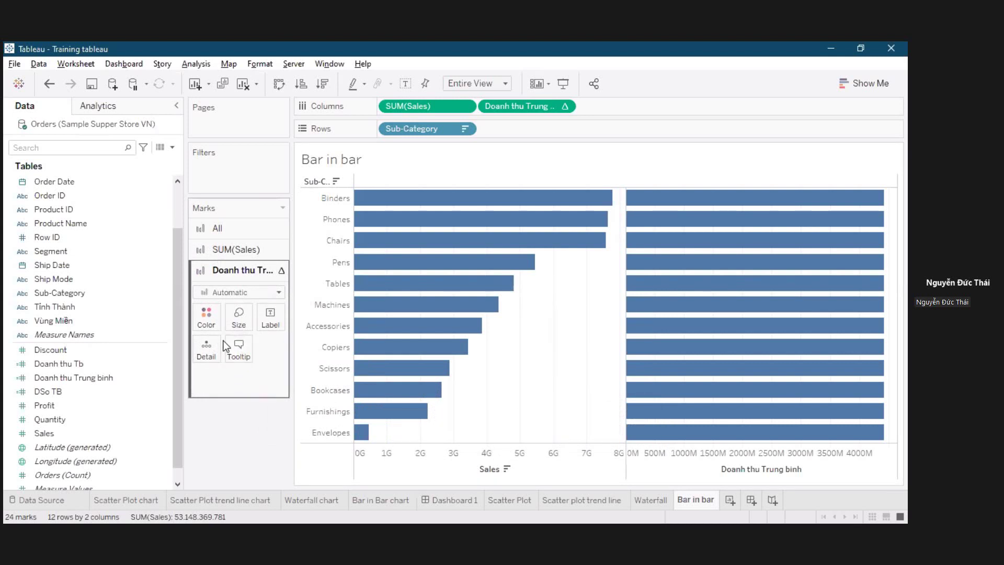
left_click(207, 324)
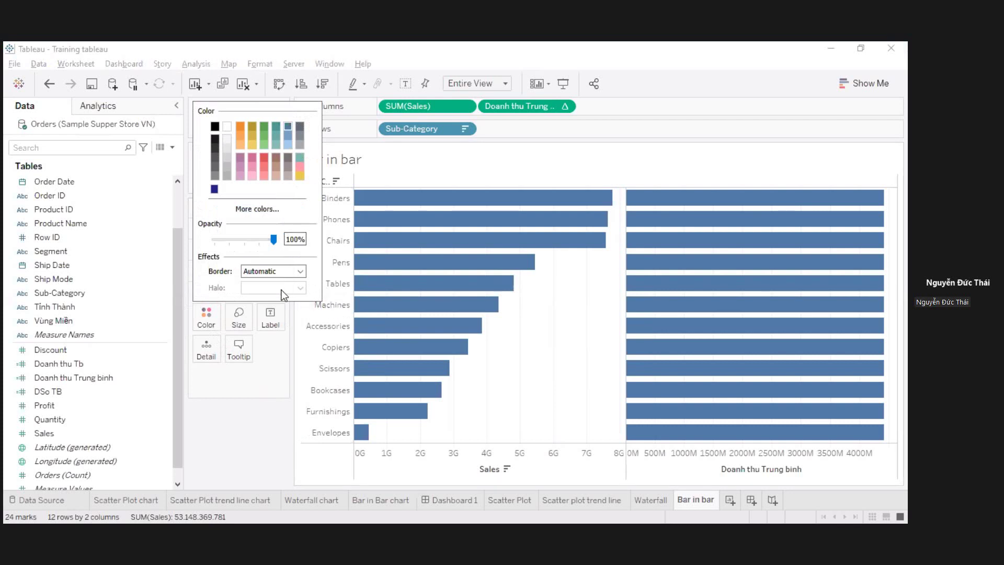
left_click(271, 273)
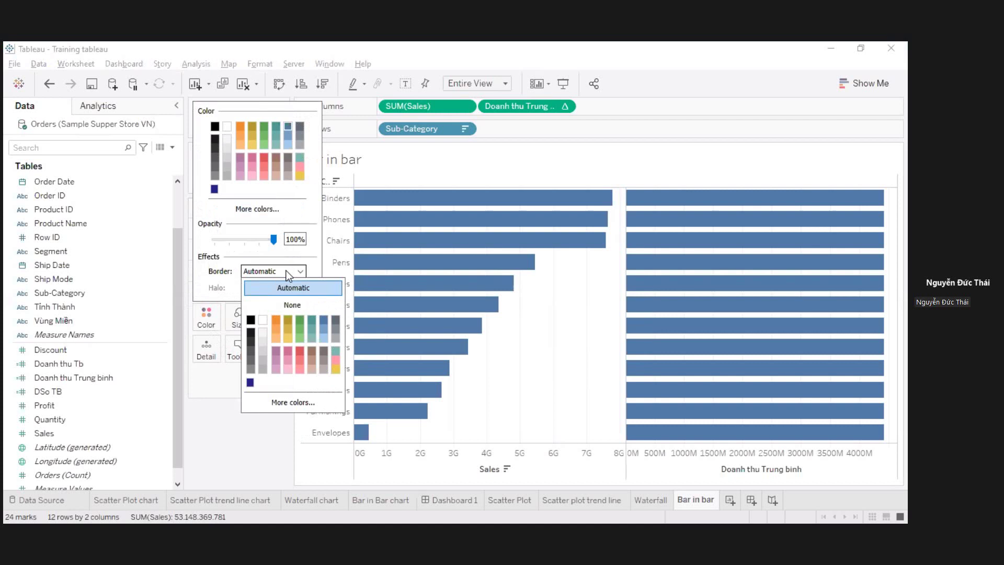
left_click(251, 320)
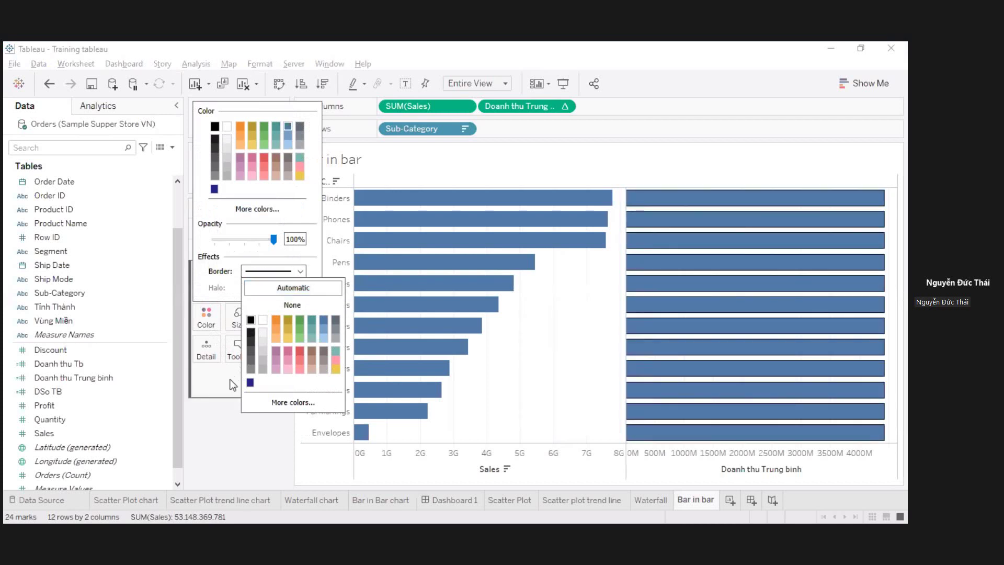
left_click(249, 448)
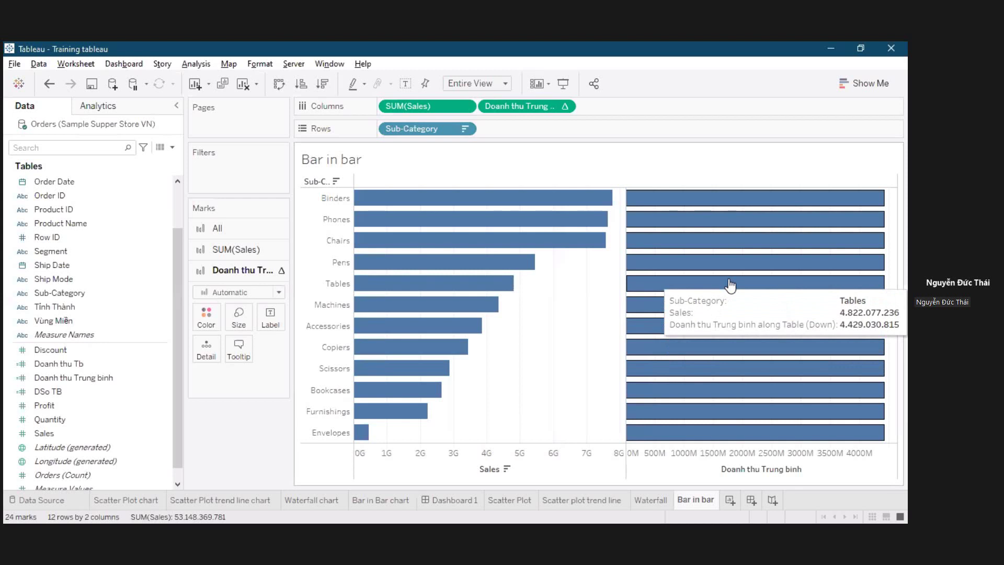
Fill the Doanh thu Trung binh bars with white.
left_click(215, 326)
left_click(227, 127)
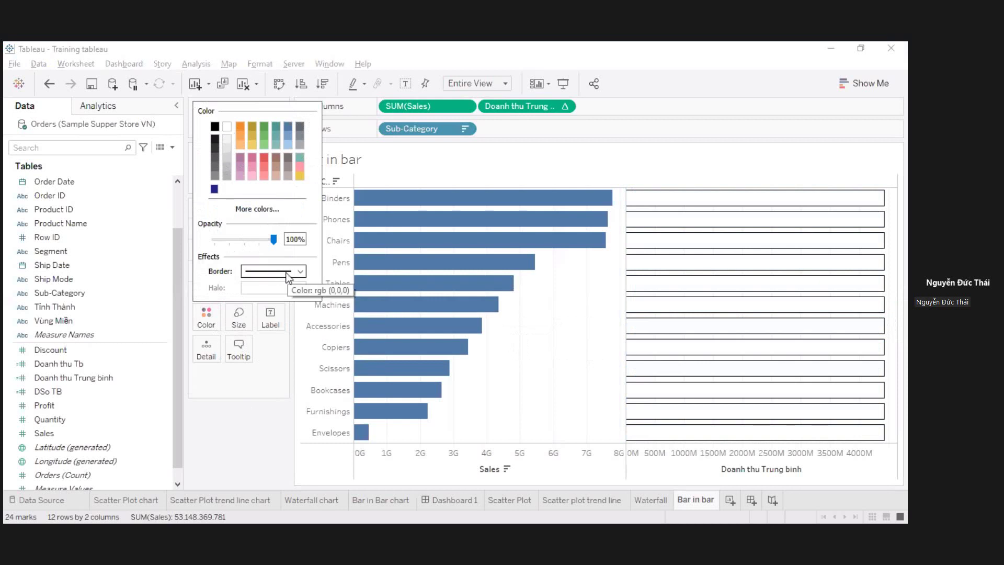
left_click(250, 422)
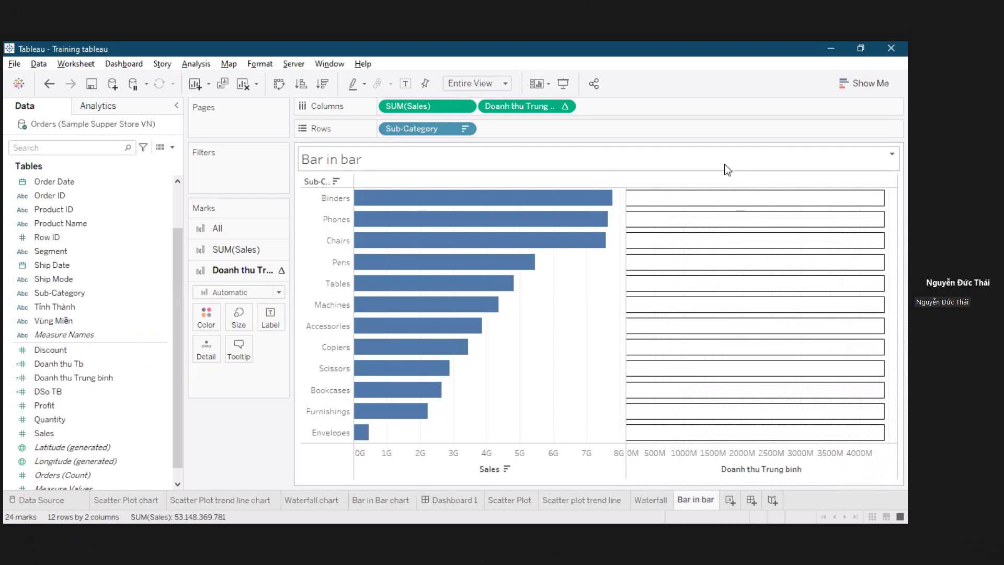
Try a dual axis for Sales and Doanh thu Trung binh with all marks as Bar, and undo back through the white fill.
right_click(533, 111)
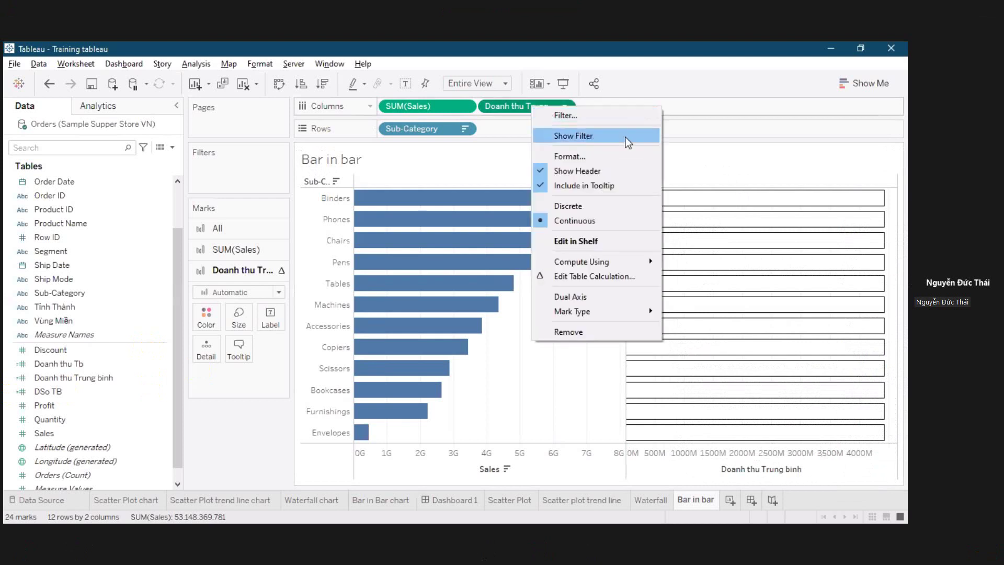
left_click(593, 294)
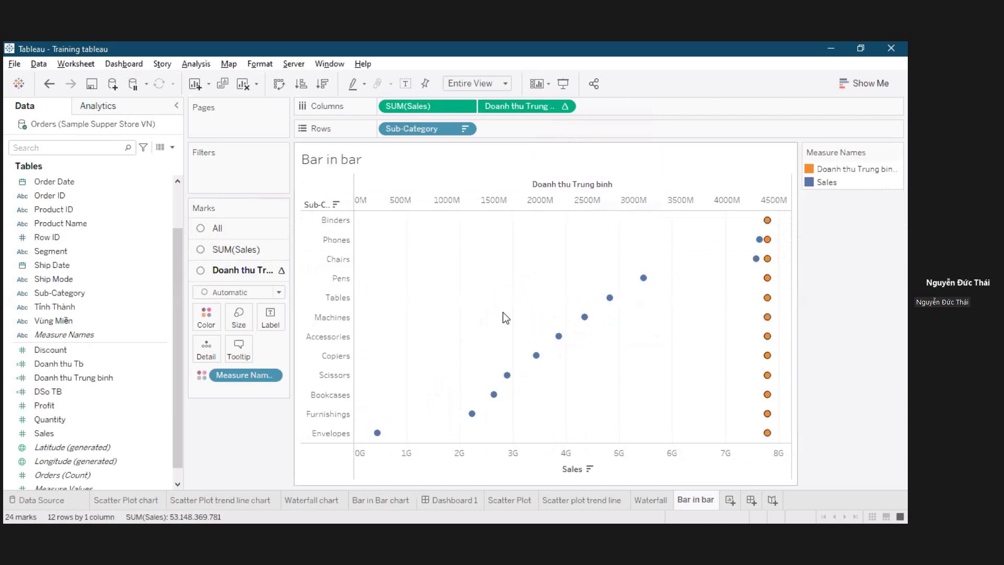
left_click(245, 229)
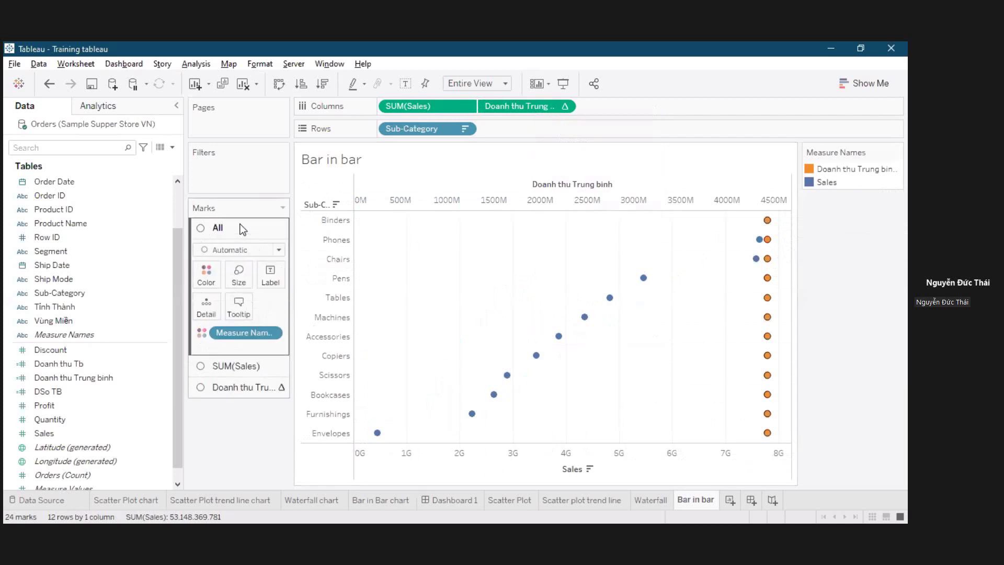
left_click(253, 250)
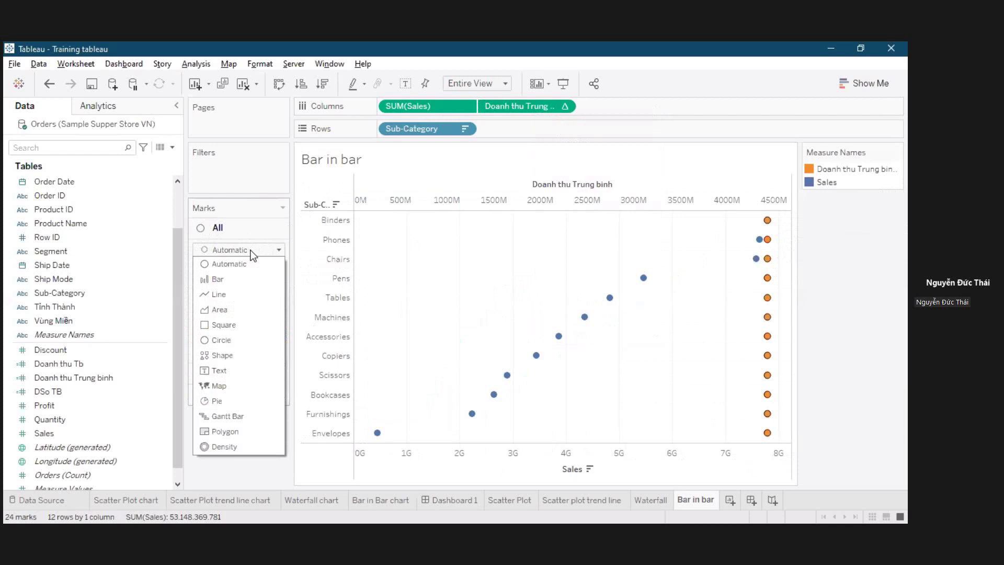
left_click(253, 285)
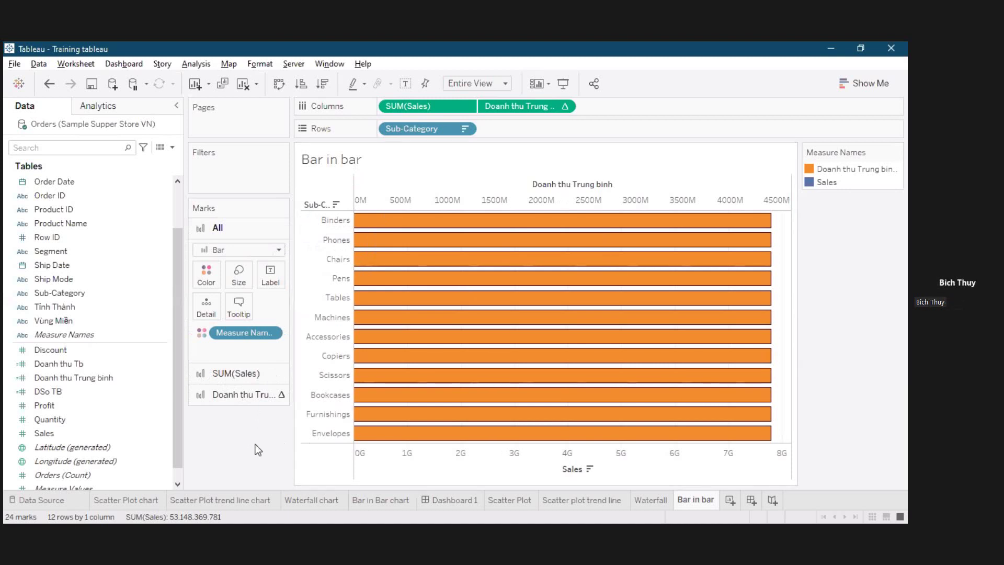
key("ctrl+z")
key("ctrl+z")
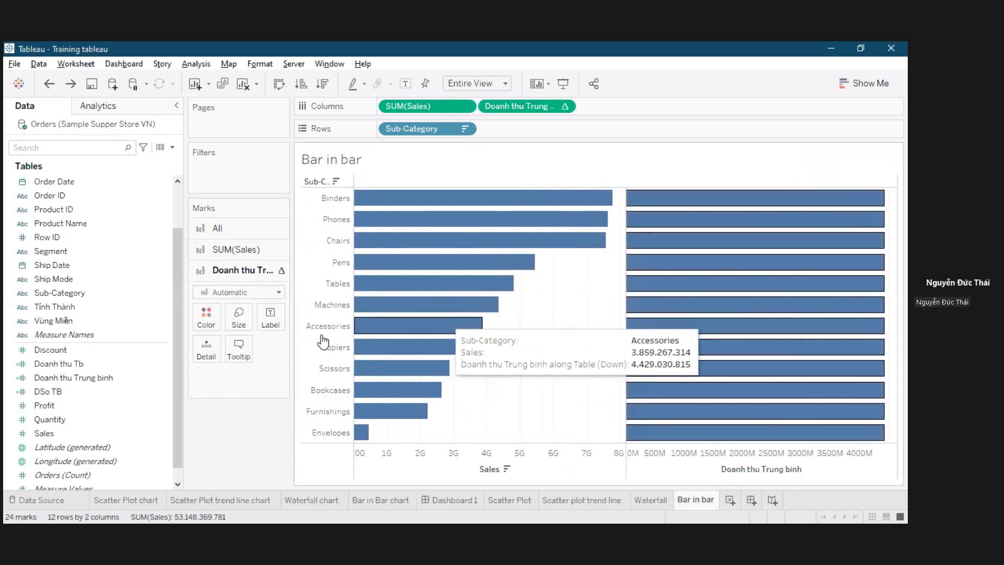
Fill the Doanh thu Trung binh bars with white and look at their border color options.
left_click(214, 328)
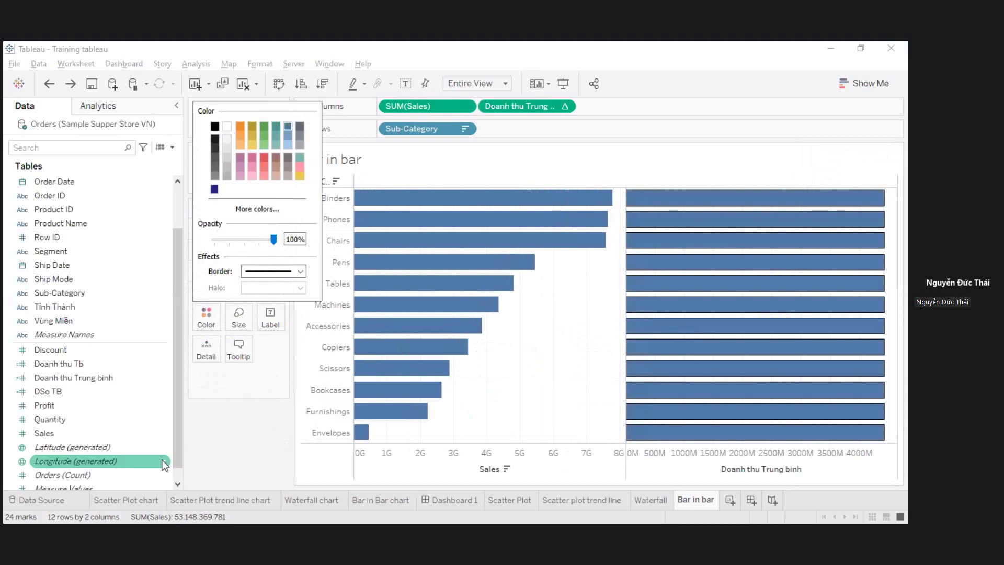
left_click(226, 141)
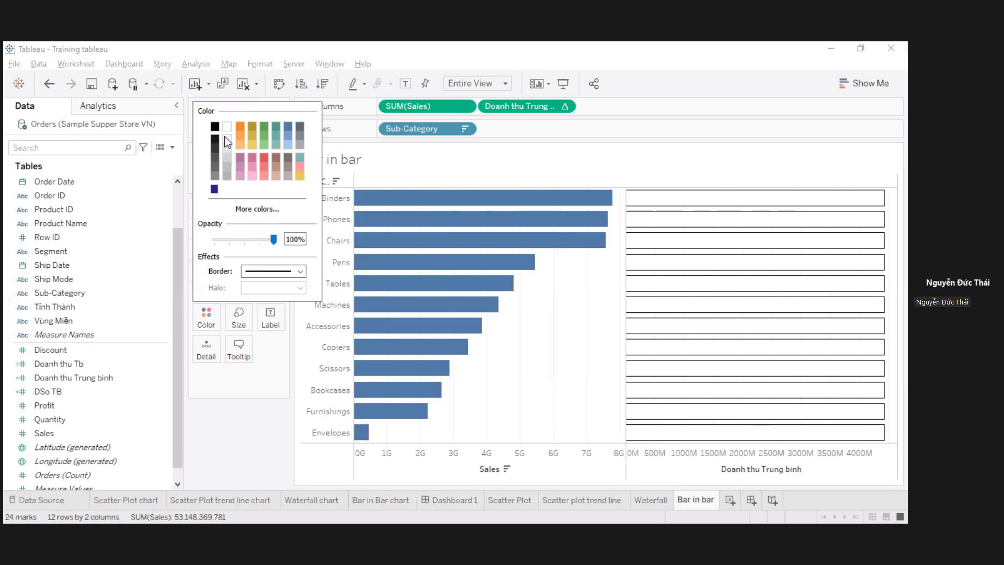
left_click(299, 272)
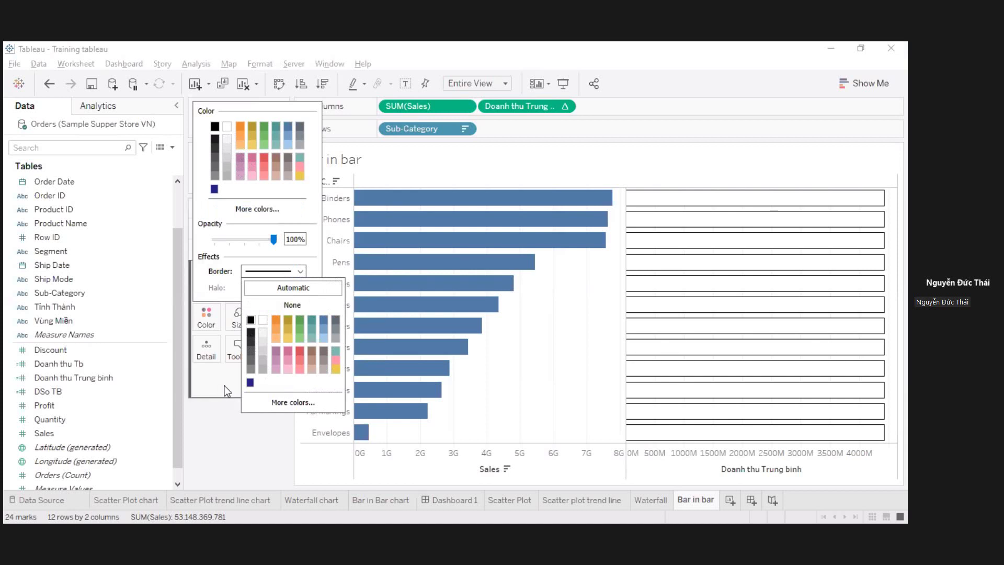
left_click(247, 455)
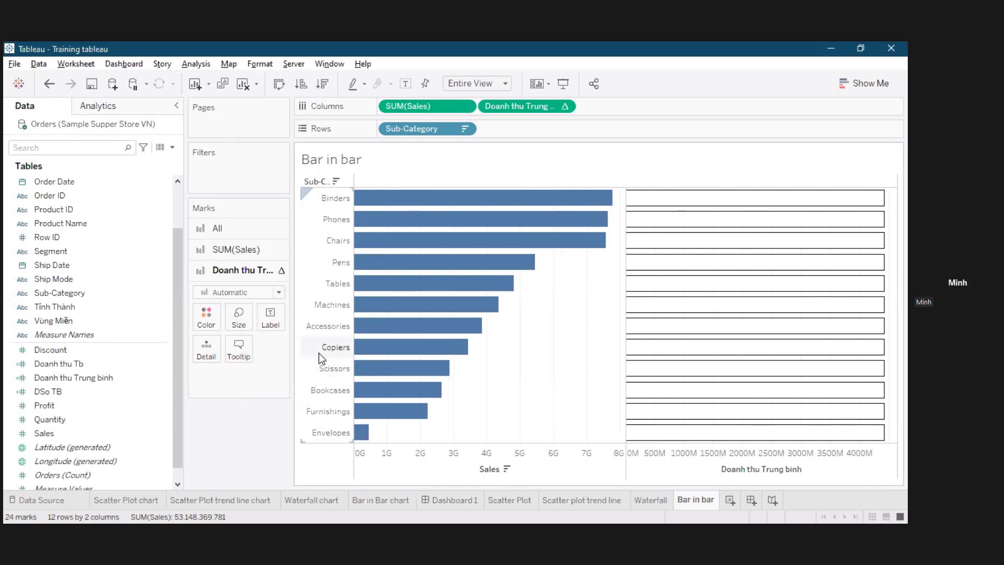
Review the formula of the Doanh thu Trung binh calculated field and close it without changes.
left_click(94, 377)
right_click(91, 378)
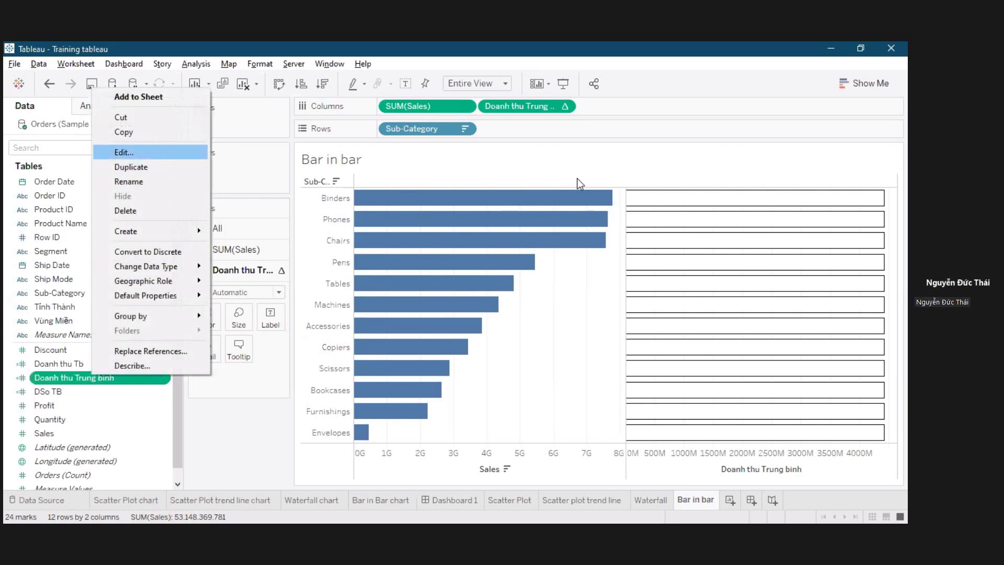
key("Return")
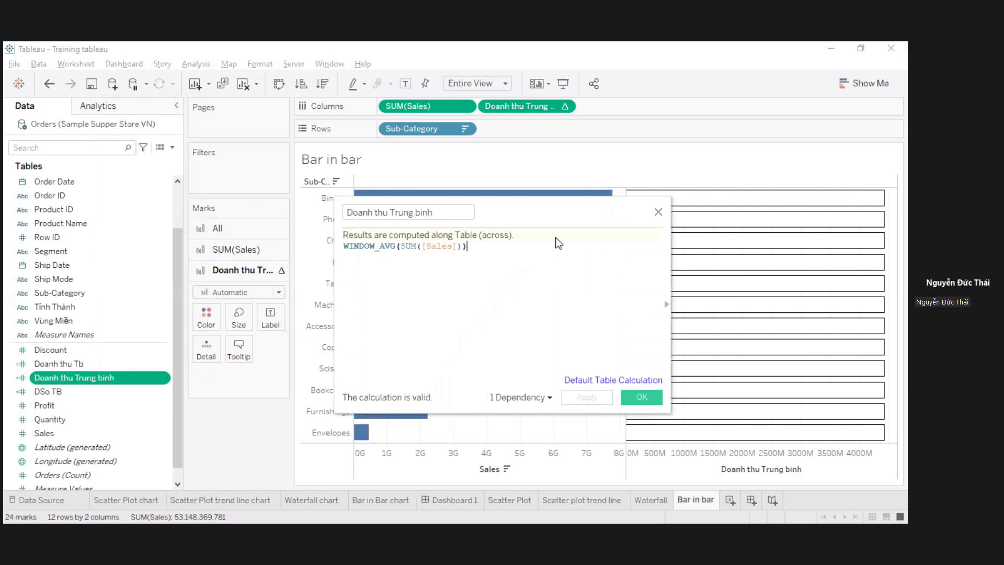
left_click(658, 212)
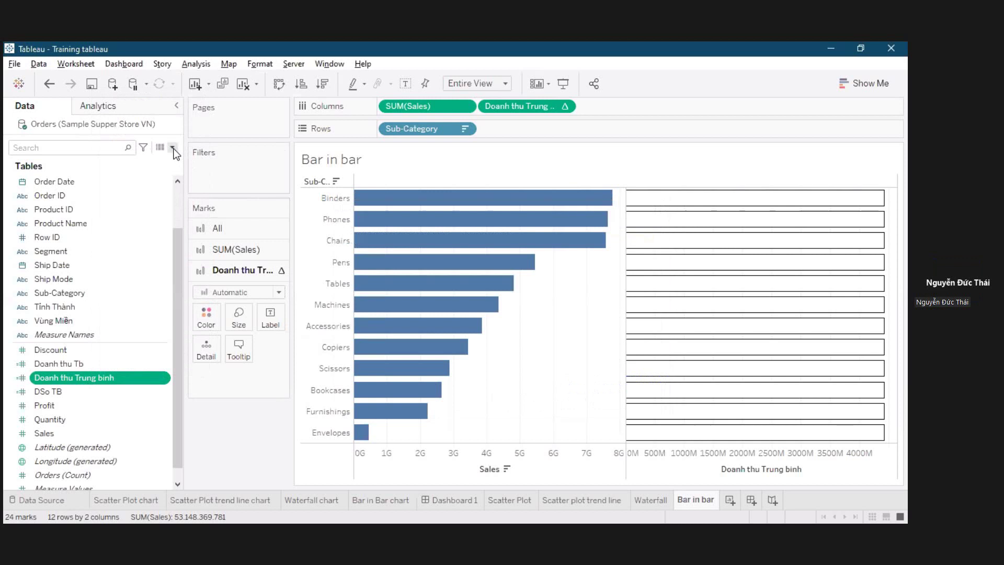
Start a new calculated field named Doanh thu TBinh.
left_click(173, 148)
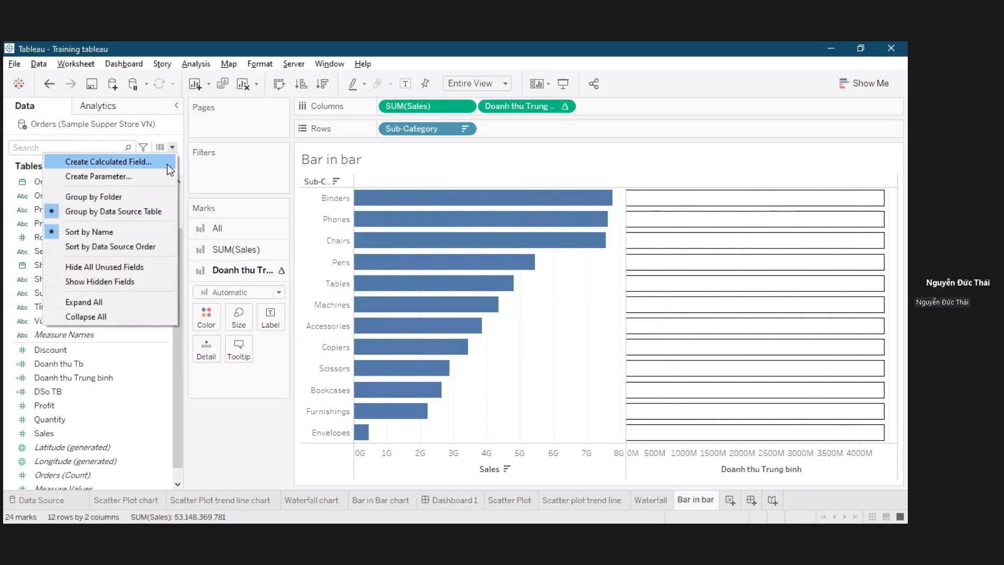
left_click(168, 165)
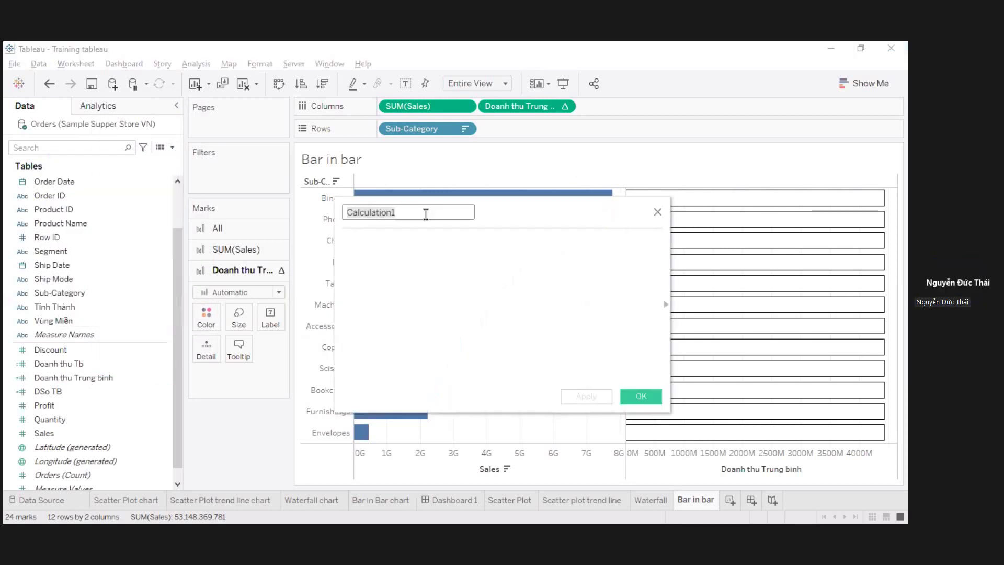
type("Doanh")
key("BackSpace")
key("BackSpace")
key("BackSpace")
key("BackSpace")
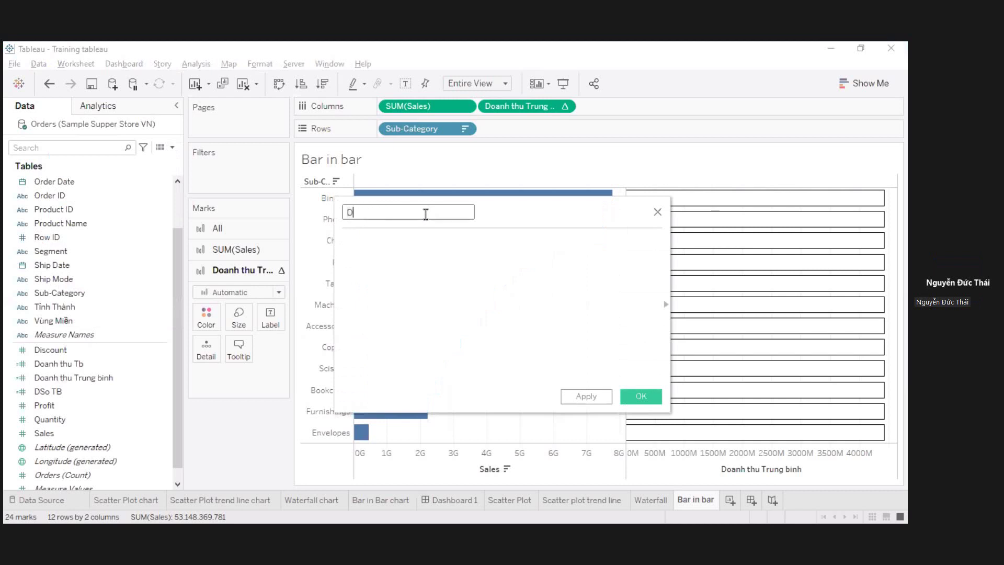
type("o")
type("TB")
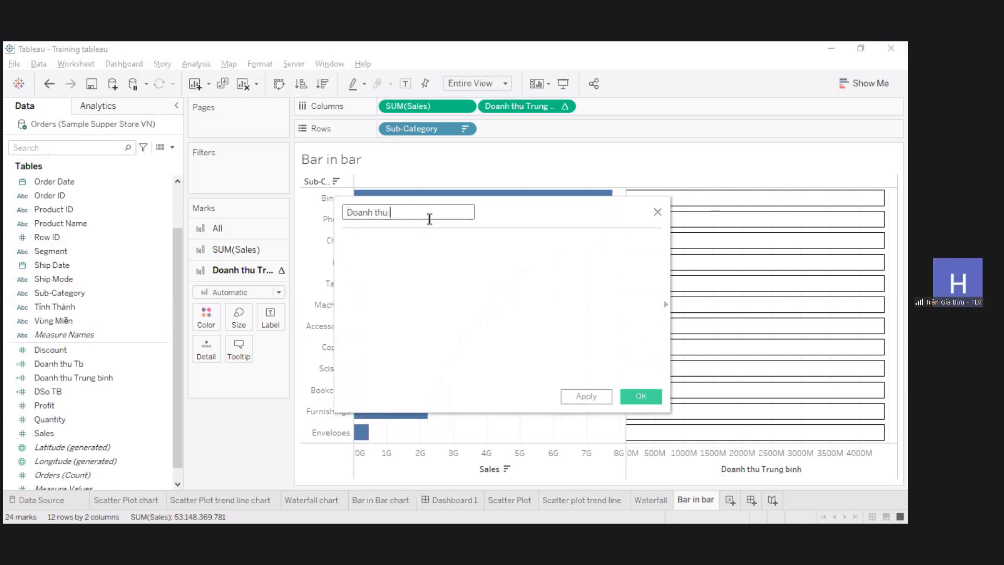
type("inh")
key("Tab")
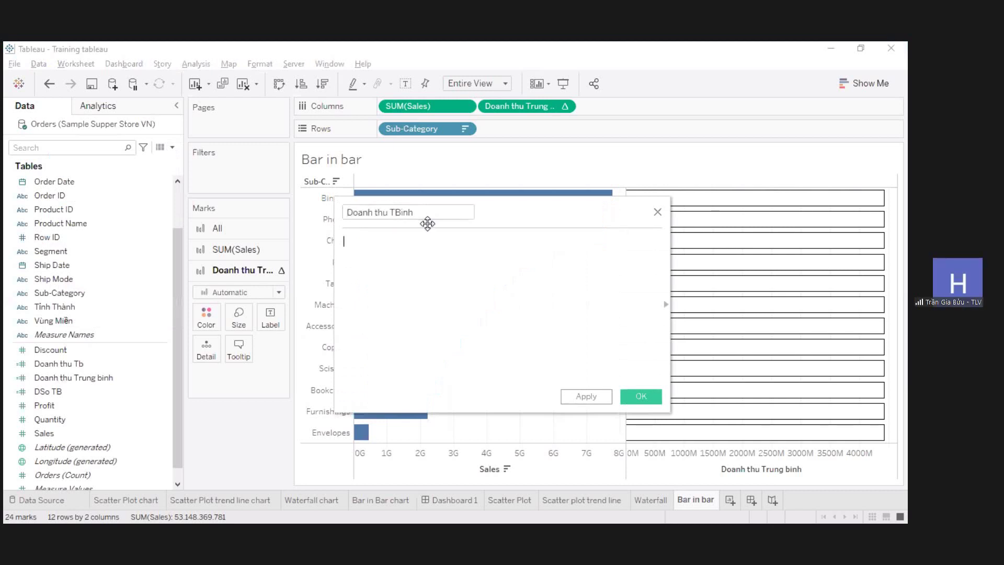
Enter WINDOW_AVG(SUM([Sales])) as the formula of the Doanh thu TBinh field, and discard the new field.
type("win")
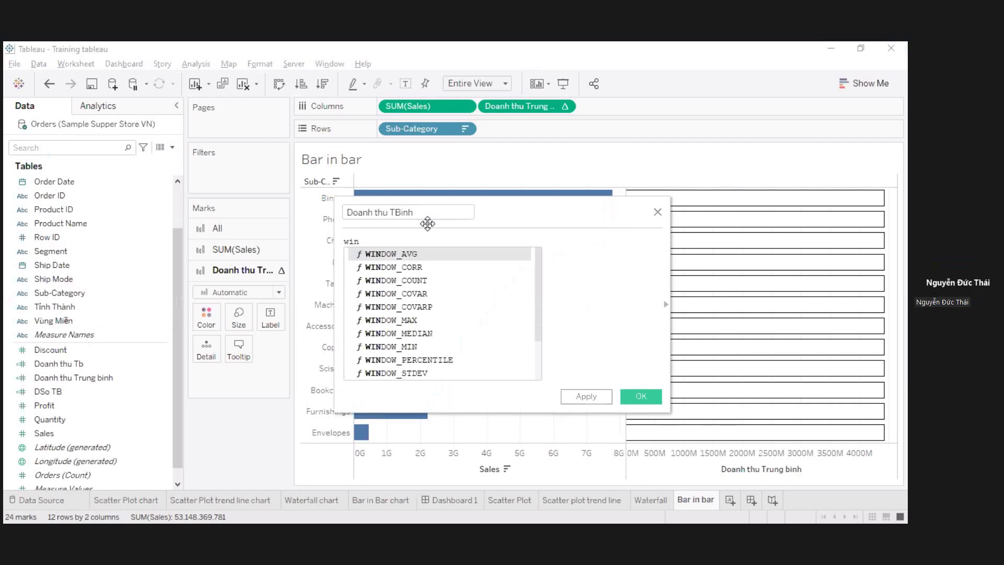
key("Return")
type("s")
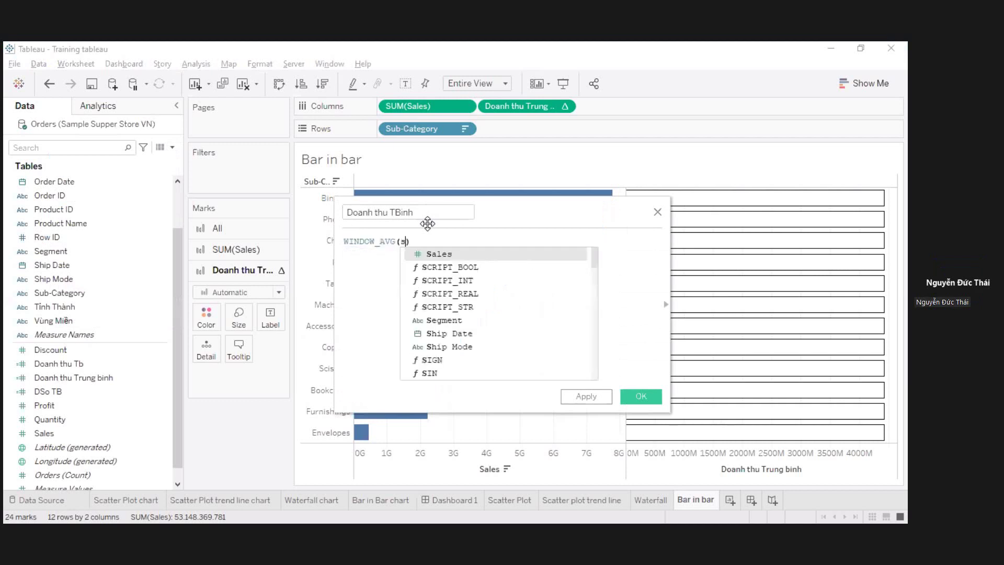
type("um")
key("Return")
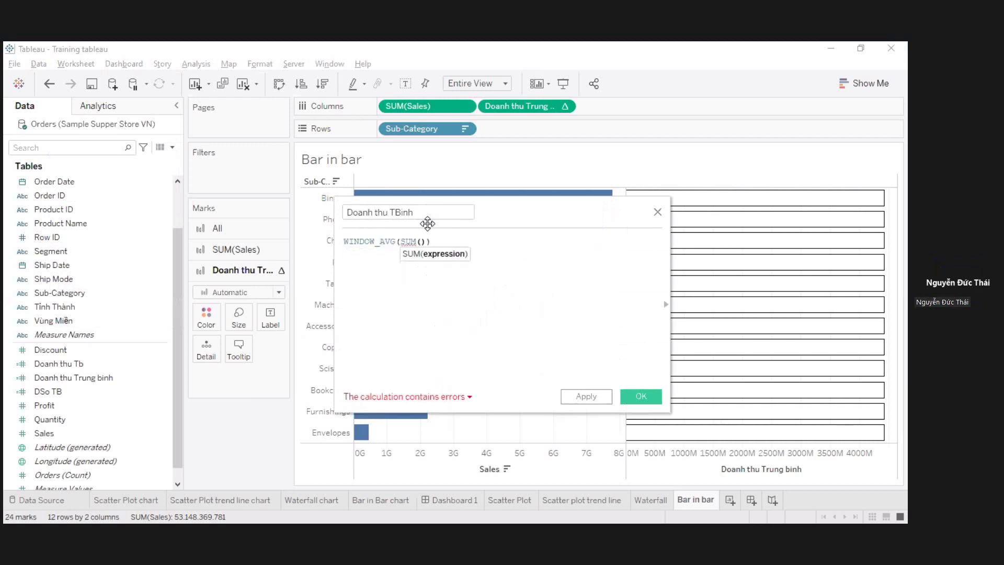
type("sale")
key("Return")
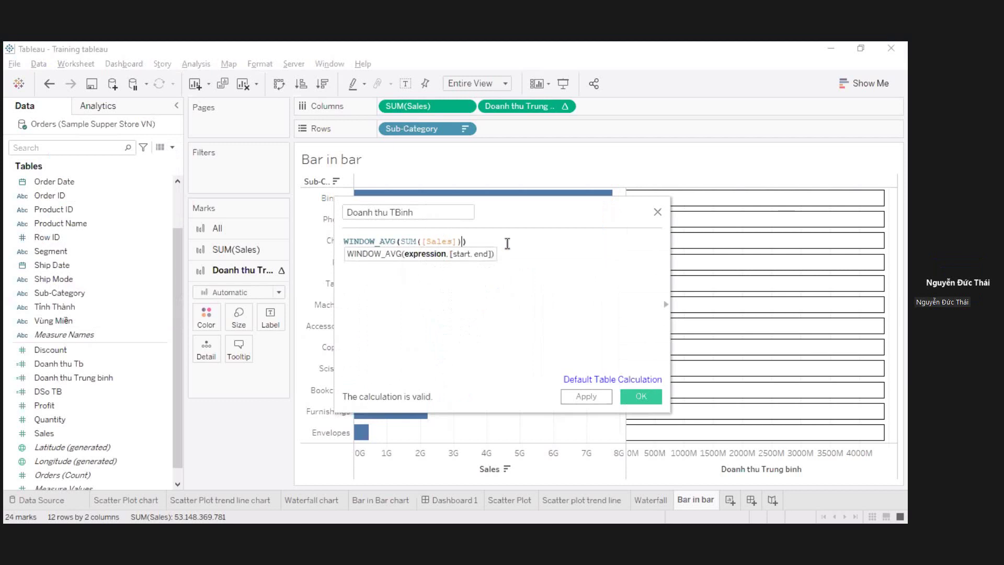
left_click(507, 243)
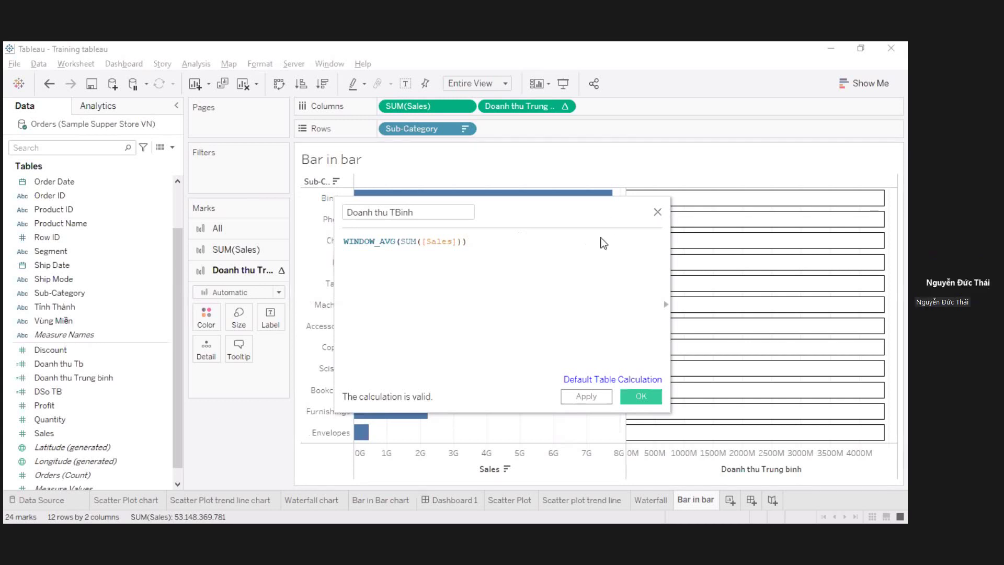
left_click(657, 212)
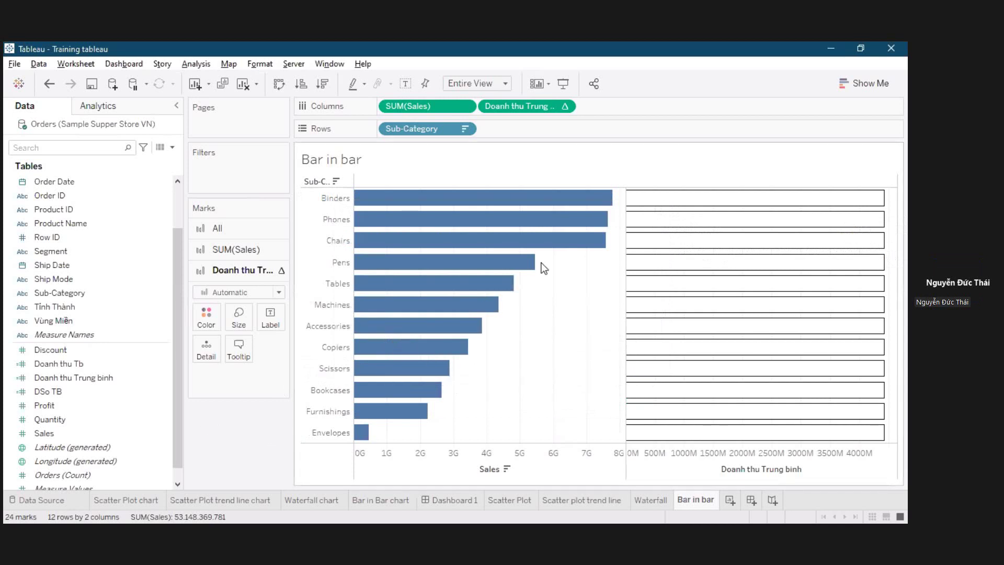
Combine Sales and Doanh thu Trung binh on a dual axis and set the mark type of all marks to Bar.
mouse_move(478, 200)
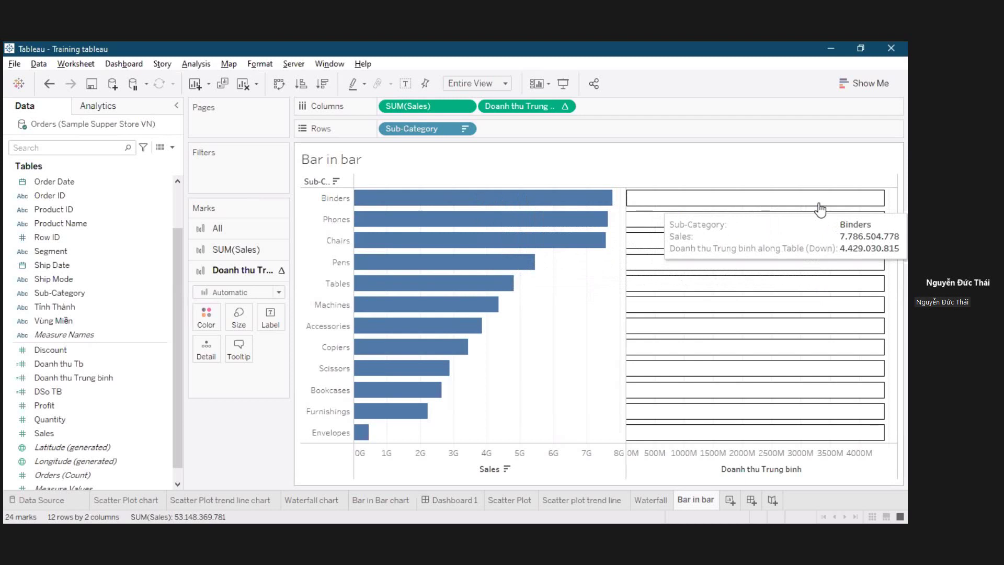
right_click(505, 102)
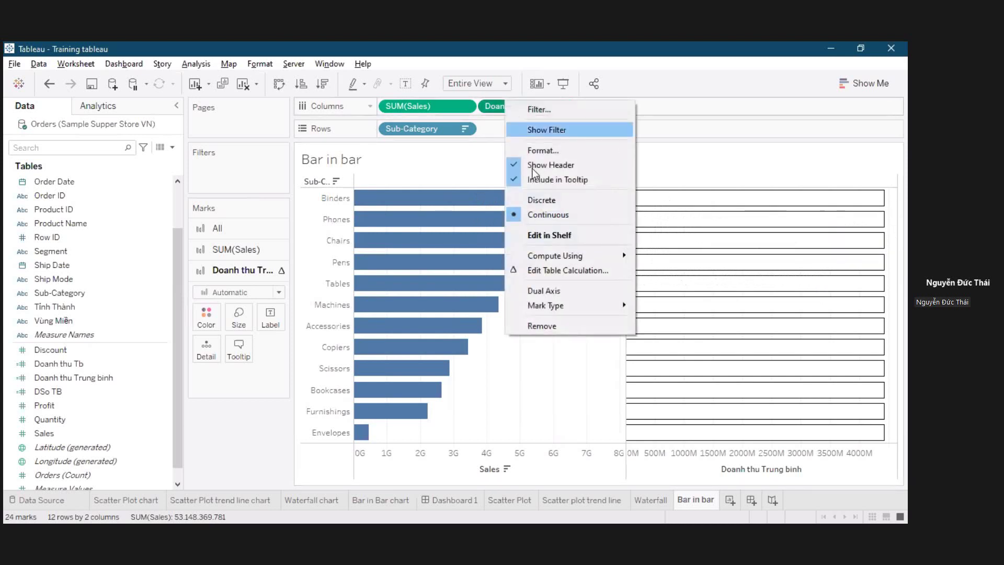
left_click(585, 297)
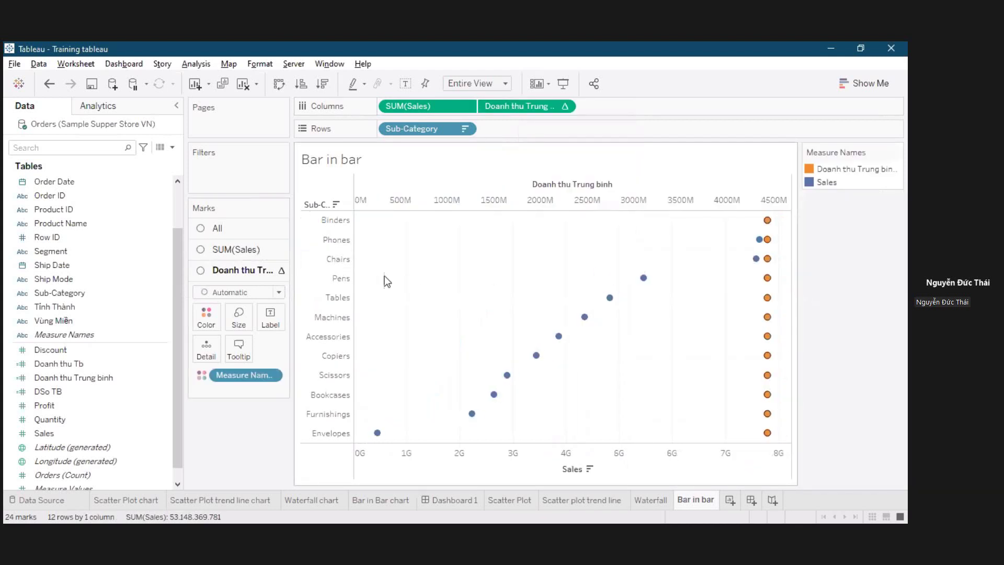
left_click(238, 230)
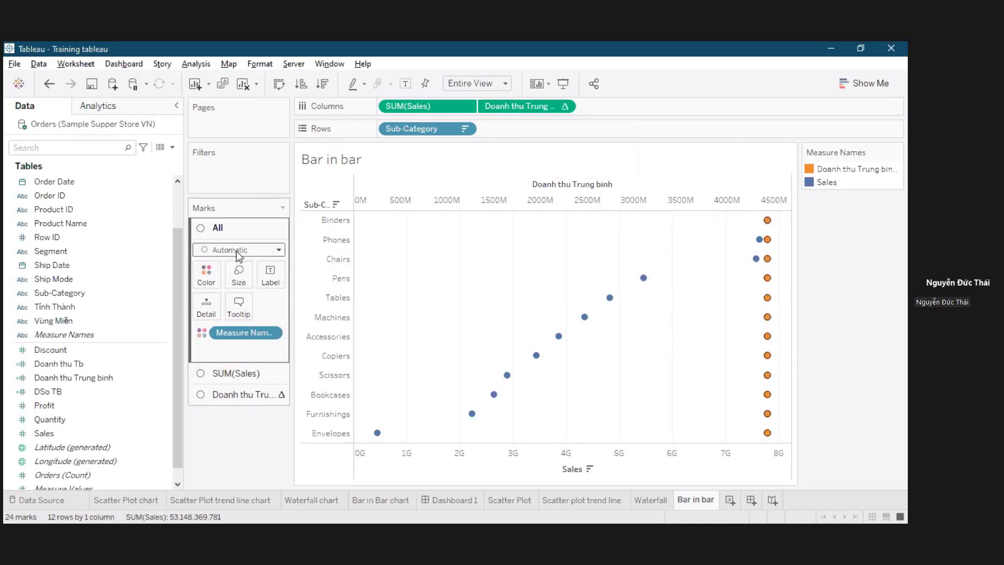
left_click(238, 252)
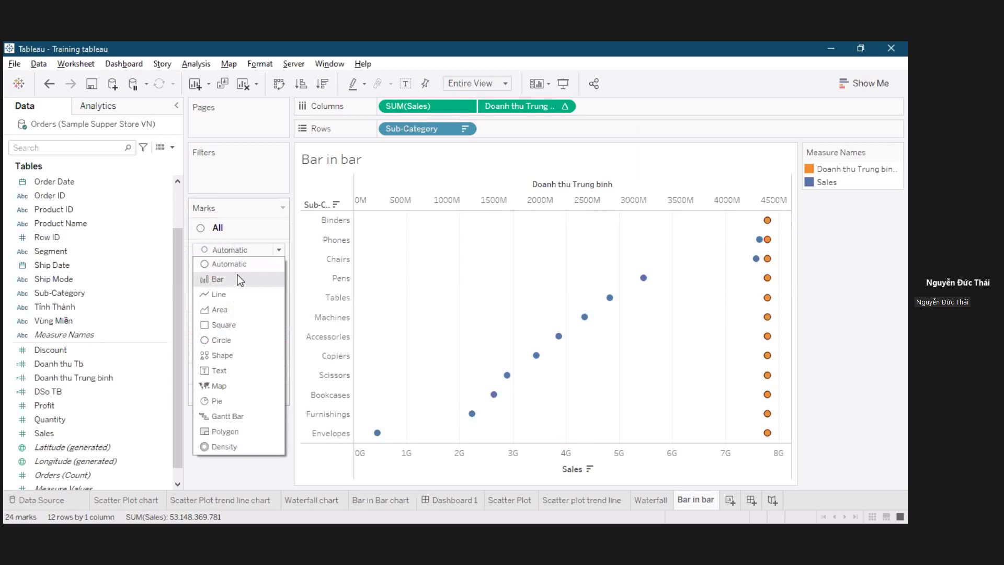
left_click(239, 280)
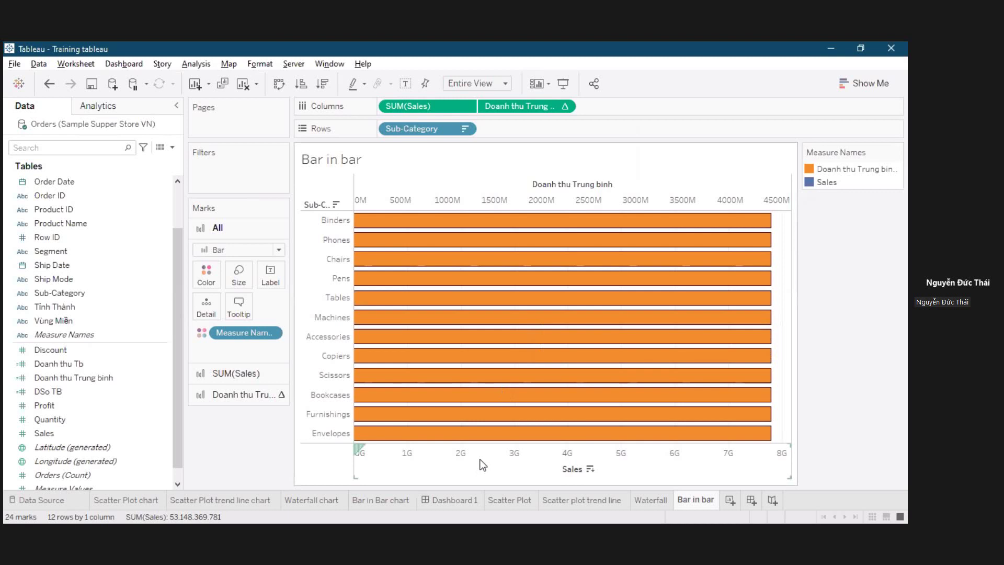
Synchronize the Doanh thu Trung binh axis with the Sales axis, and place SUM(Sales) after Doanh thu Trung binh in Columns.
right_click(650, 204)
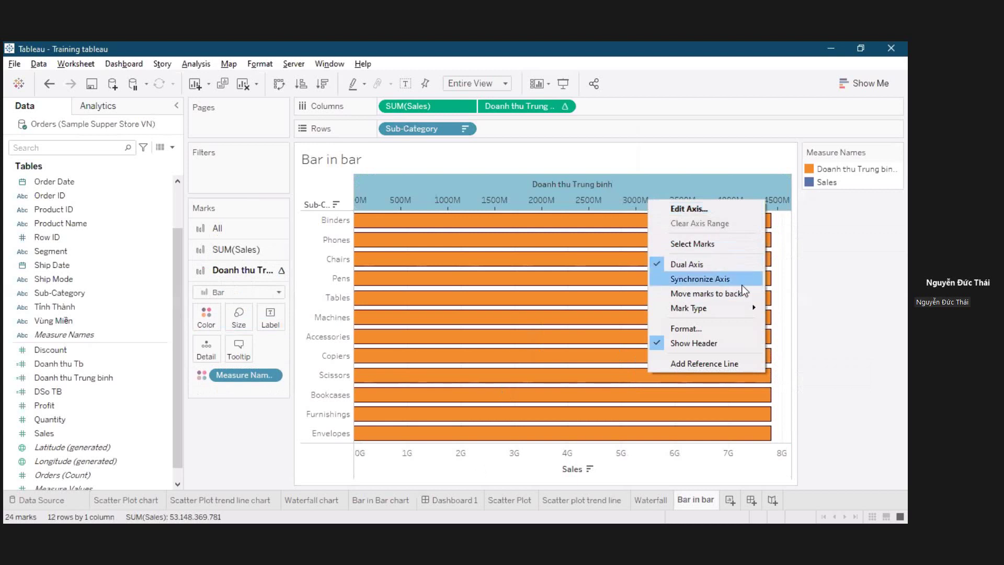
left_click(722, 279)
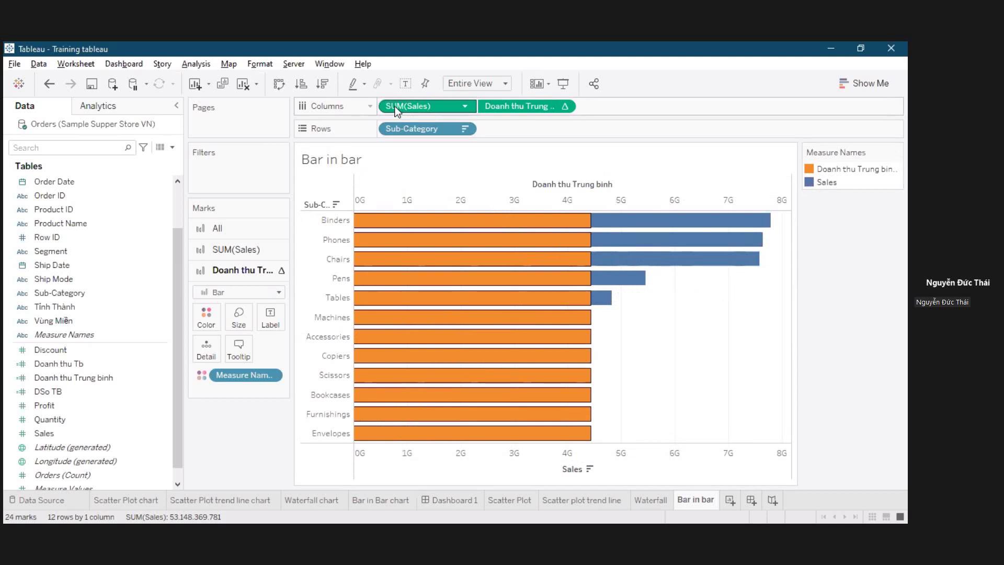
left_click_drag(395, 111, 510, 111)
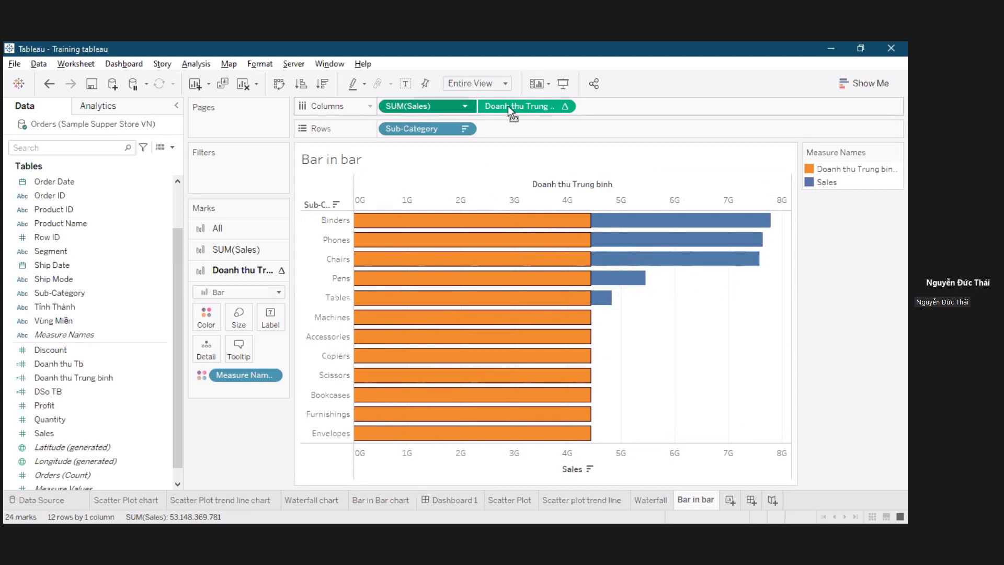
left_click_drag(595, 107, 636, 107)
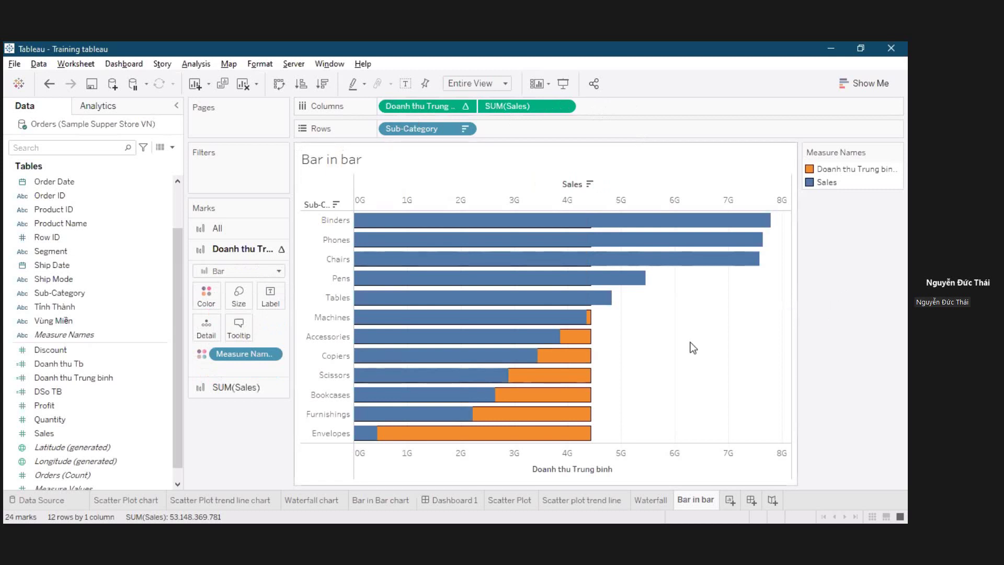
Change the Doanh thu Trung binh color in Measure Names to white (#ffffff).
left_click(210, 301)
left_click(252, 336)
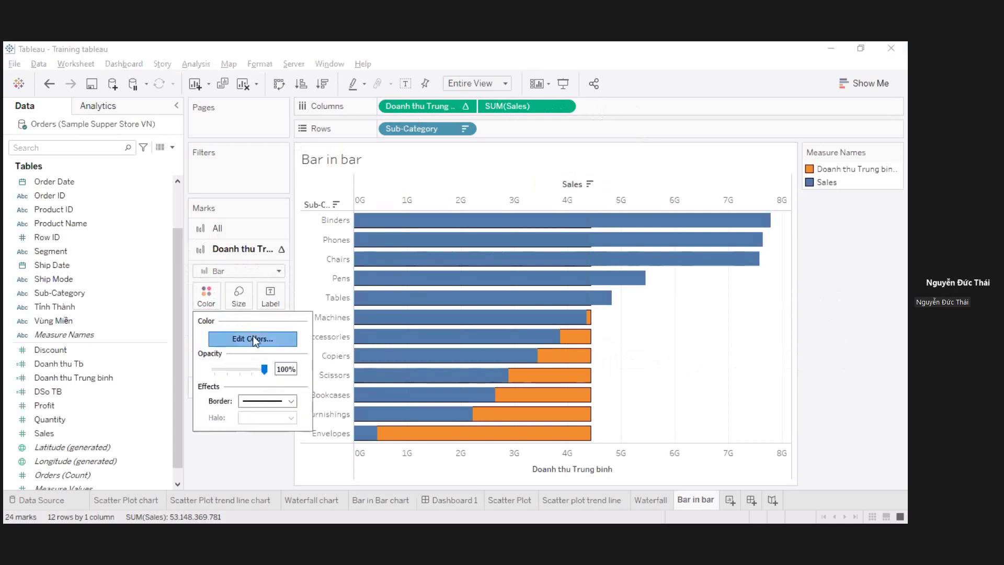
left_click_drag(462, 145, 358, 163)
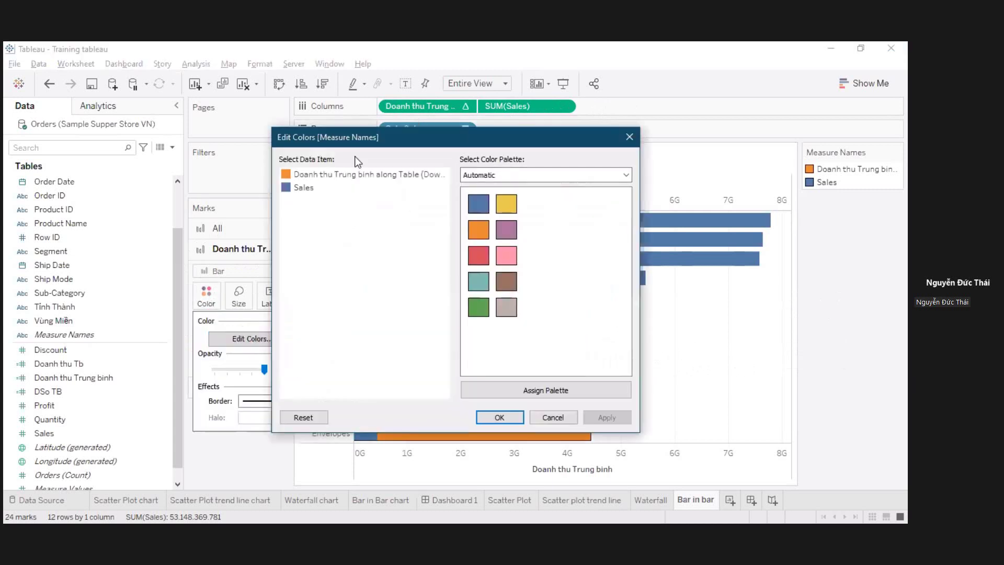
left_click(264, 195)
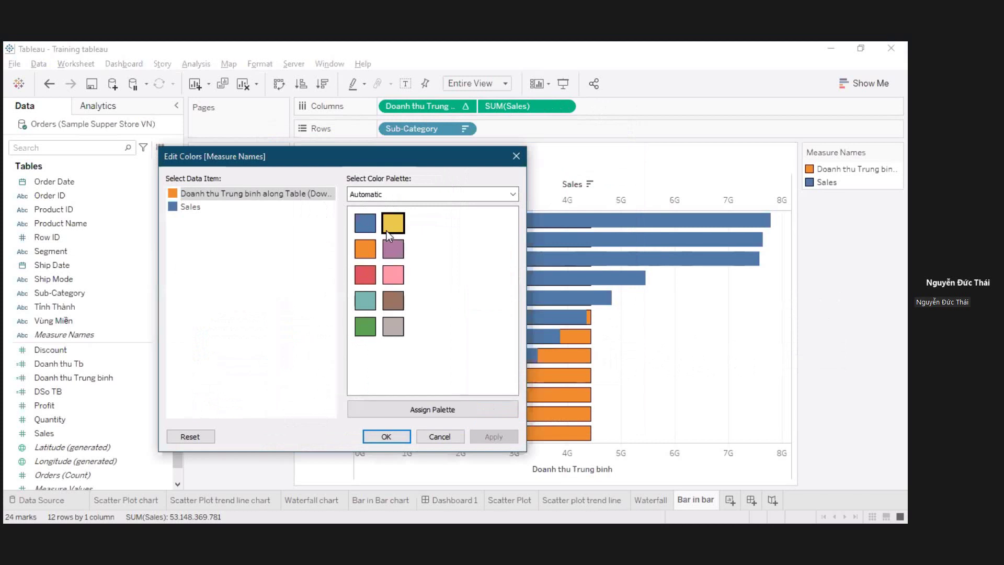
double_click(258, 195)
left_click(316, 286)
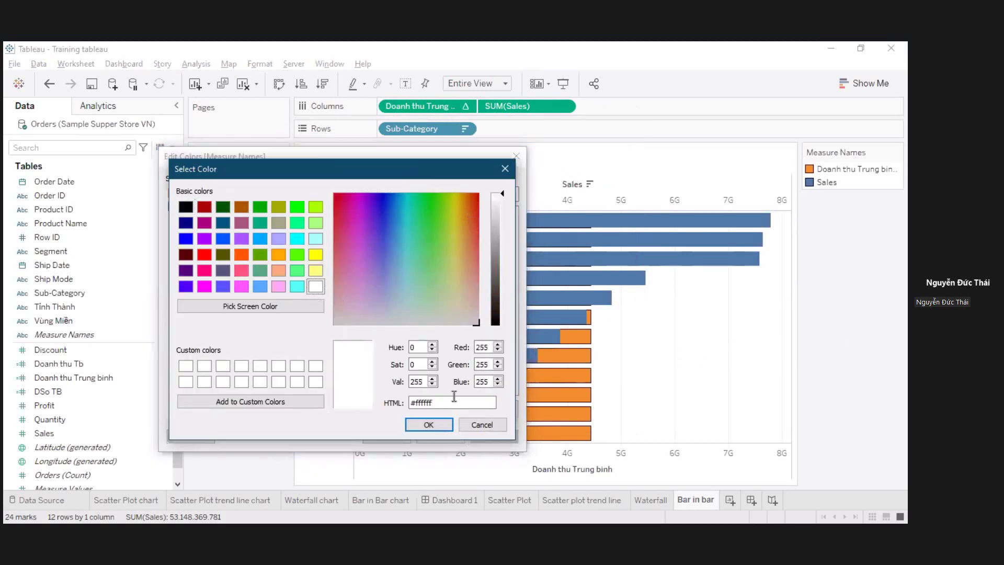
left_click(429, 425)
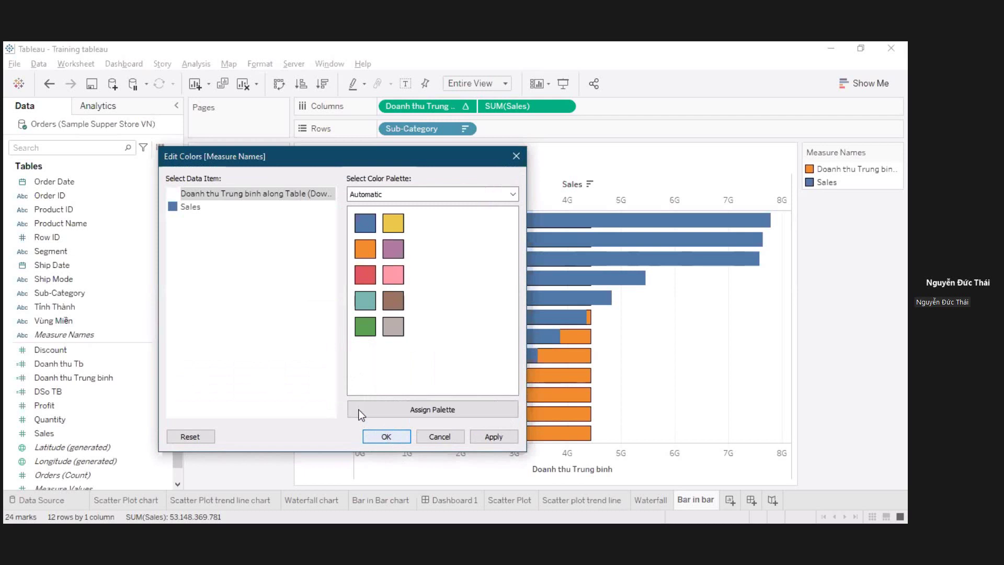
left_click(385, 434)
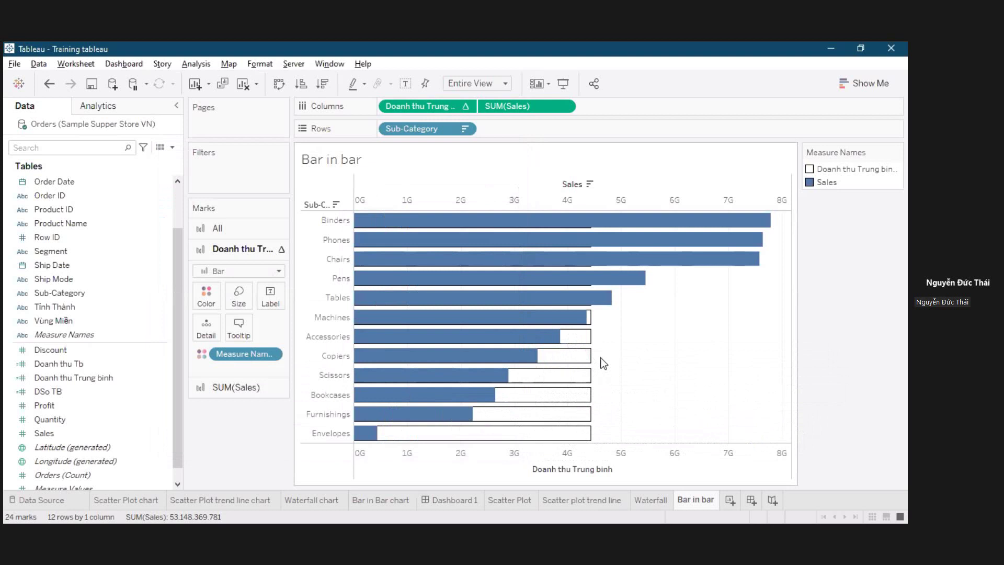
Slightly reduce the size of the Doanh thu Trung binh bars and preview the chart in presentation mode.
left_click(241, 304)
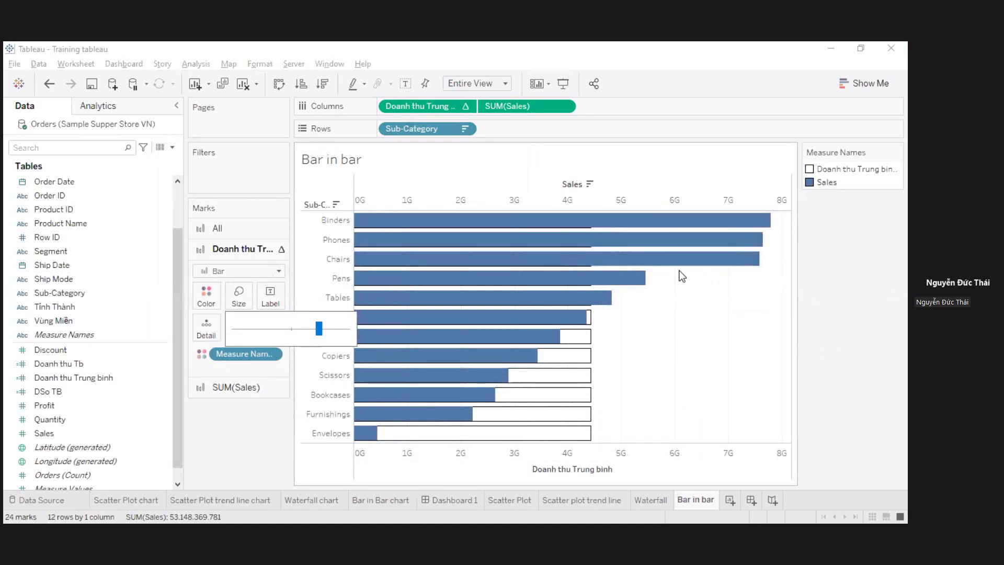
left_click_drag(319, 329, 312, 333)
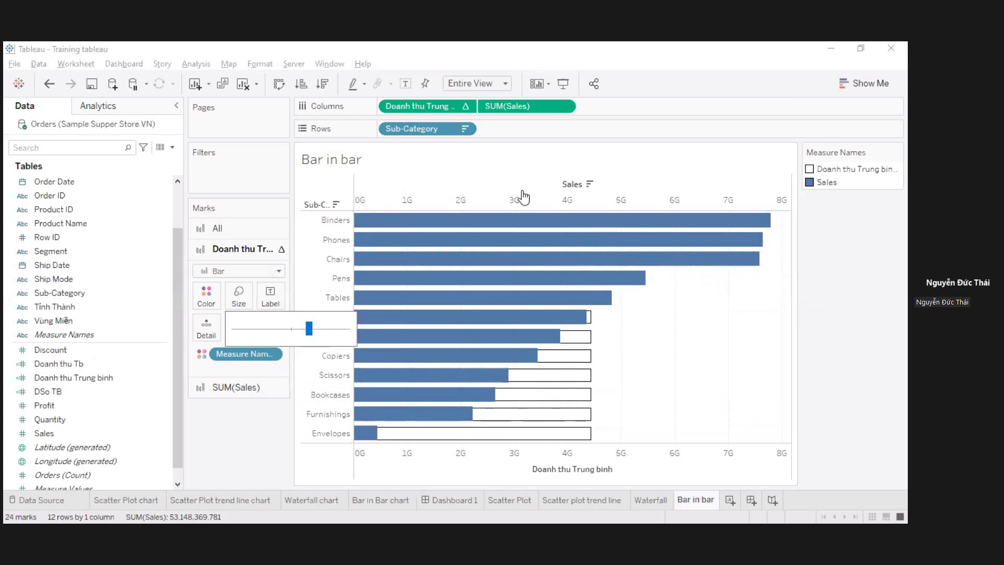
left_click(542, 147)
left_click(561, 86)
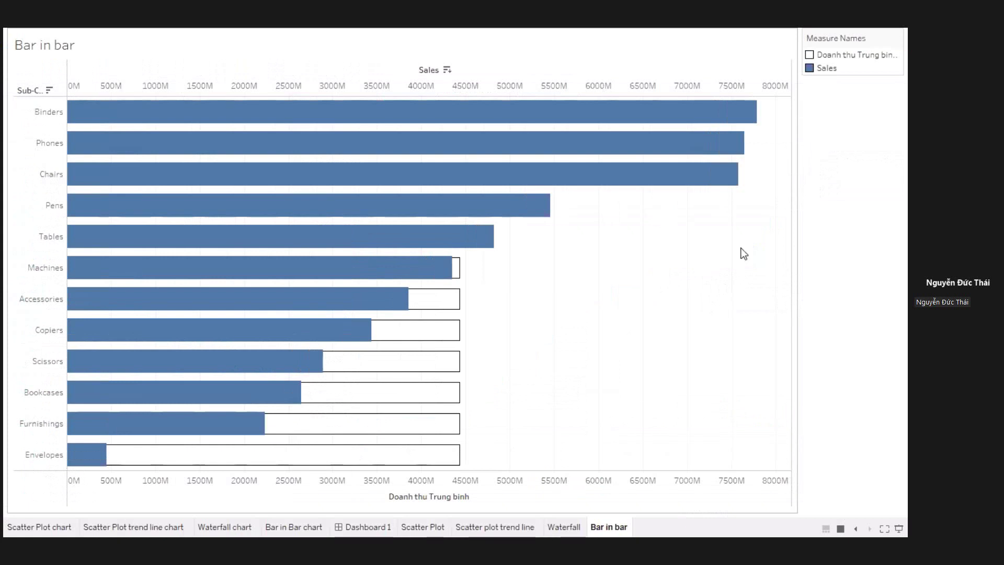
key("Escape")
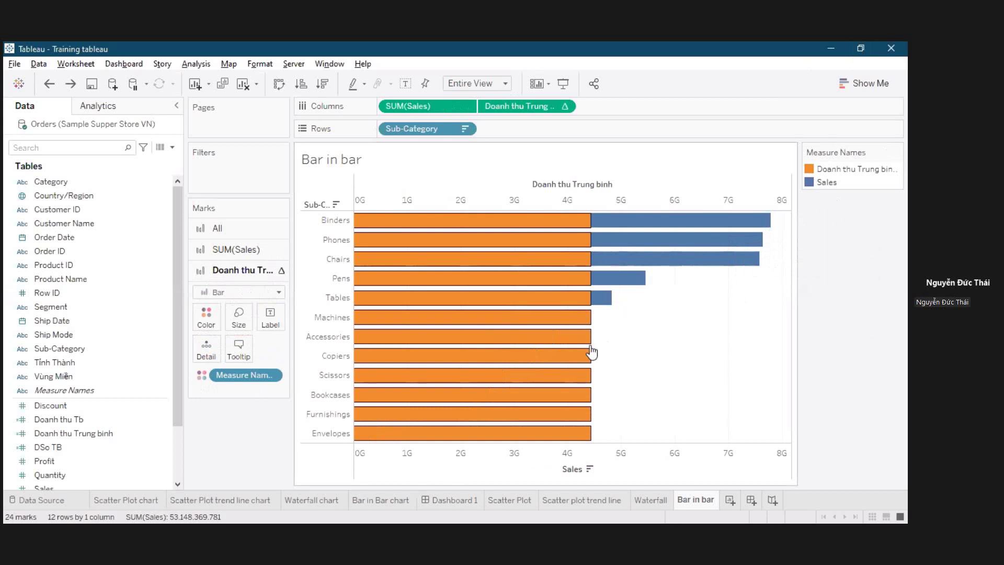
Place SUM(Sales) after Doanh thu Trung binh in Columns so the Sales bars are drawn in front.
mouse_move(388, 432)
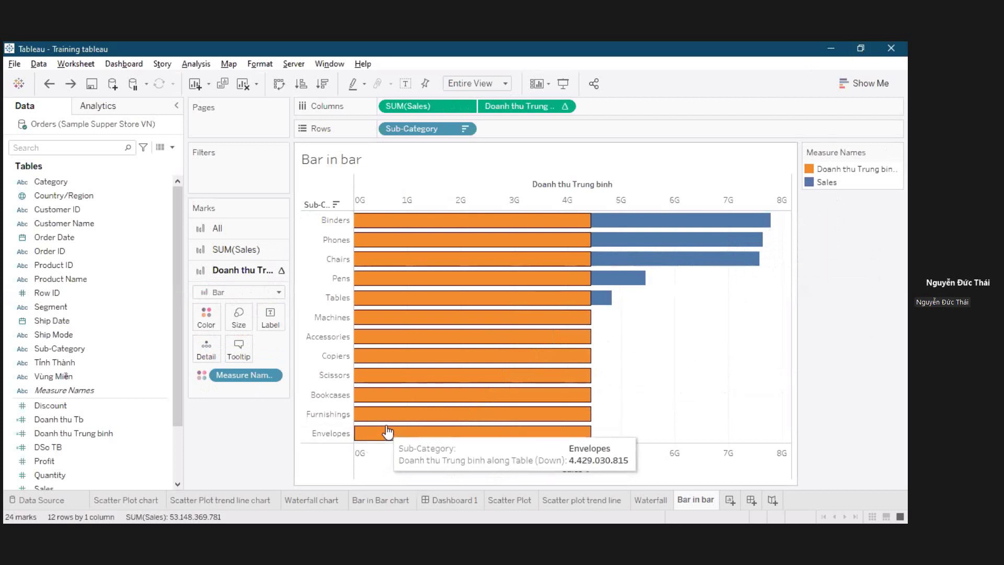
mouse_move(548, 228)
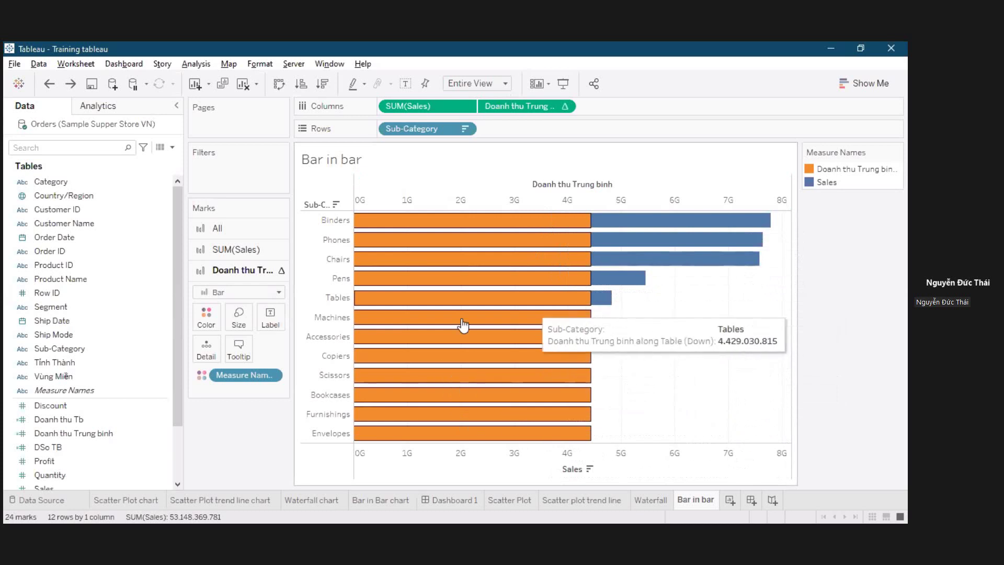
mouse_move(356, 438)
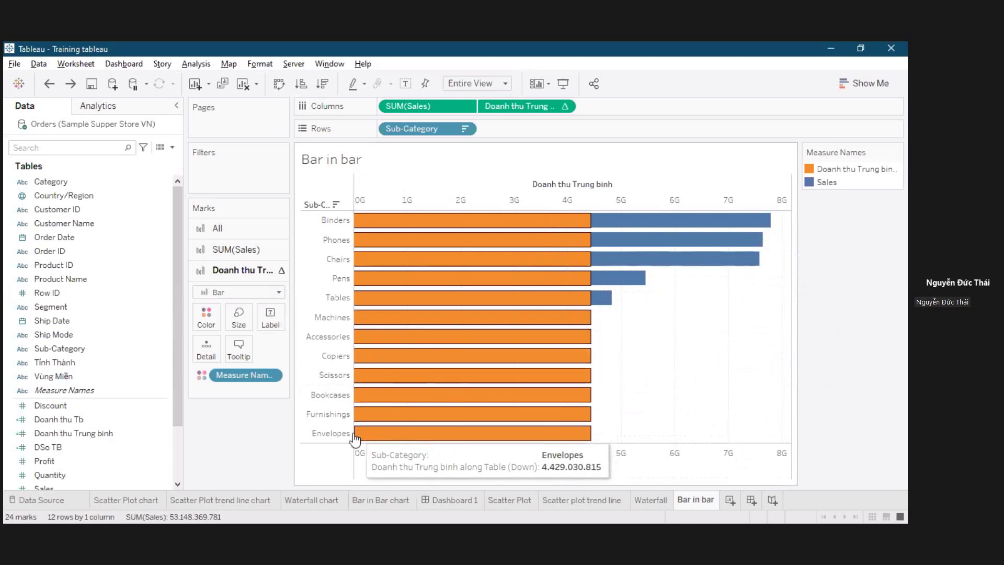
mouse_move(456, 415)
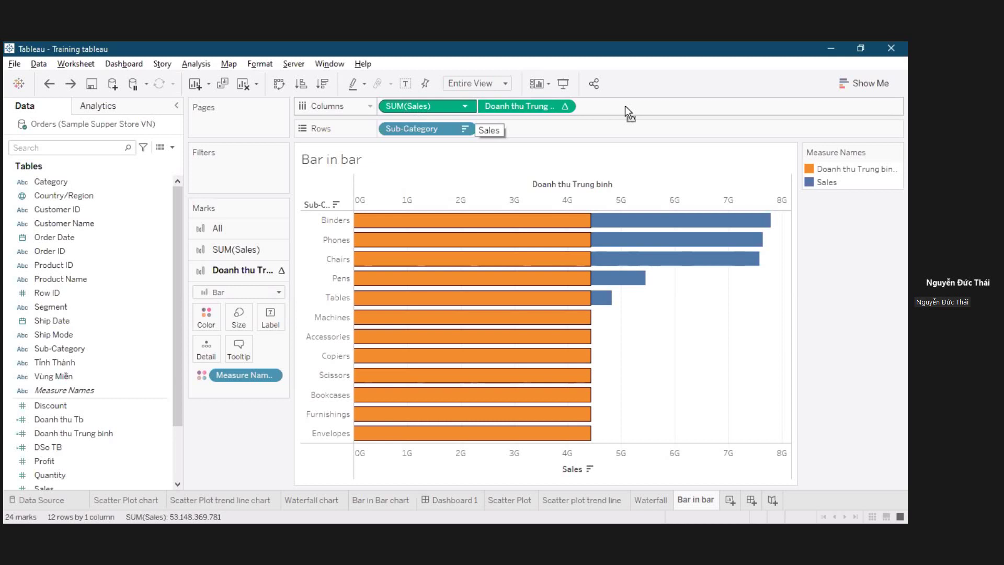
left_click_drag(624, 104, 623, 105)
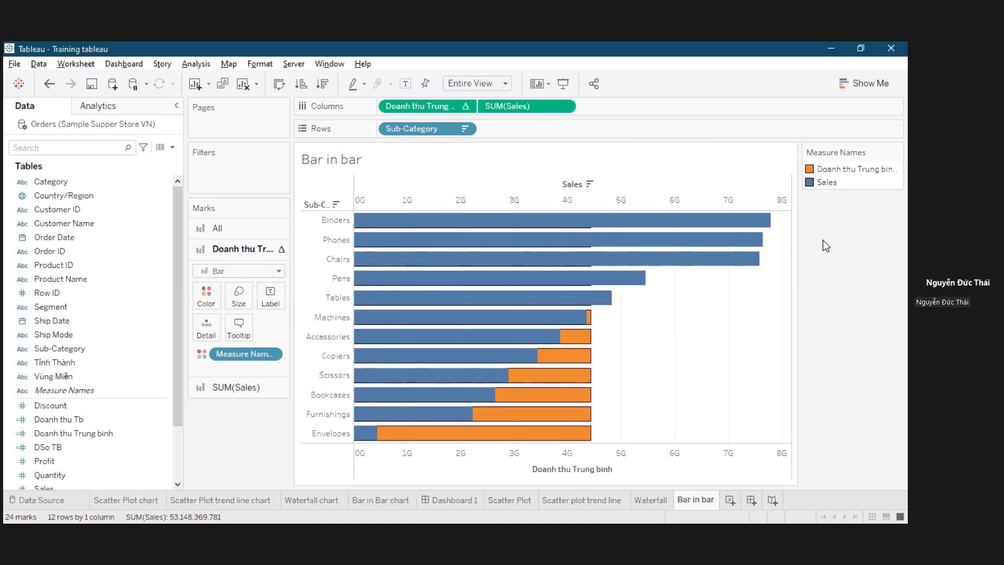
Set the color of Doanh thu Trung binh in Measure Names to white (#ffffff).
left_click(211, 304)
left_click(263, 343)
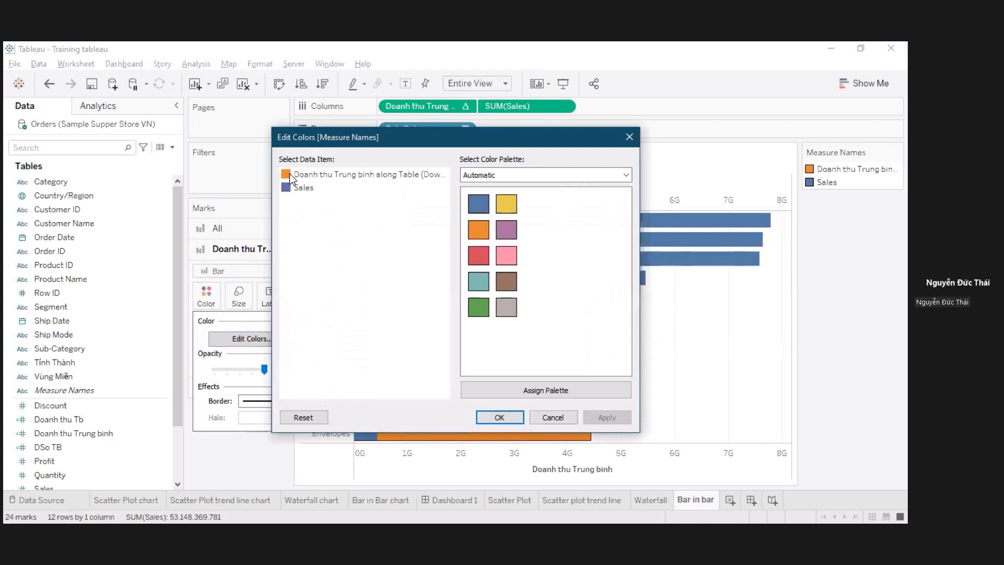
left_click(290, 177)
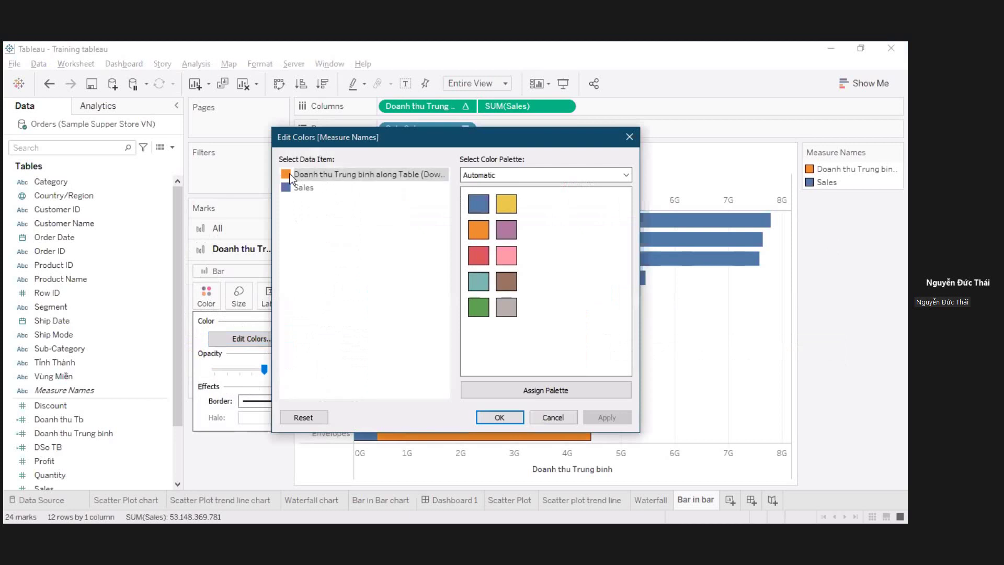
double_click(290, 177)
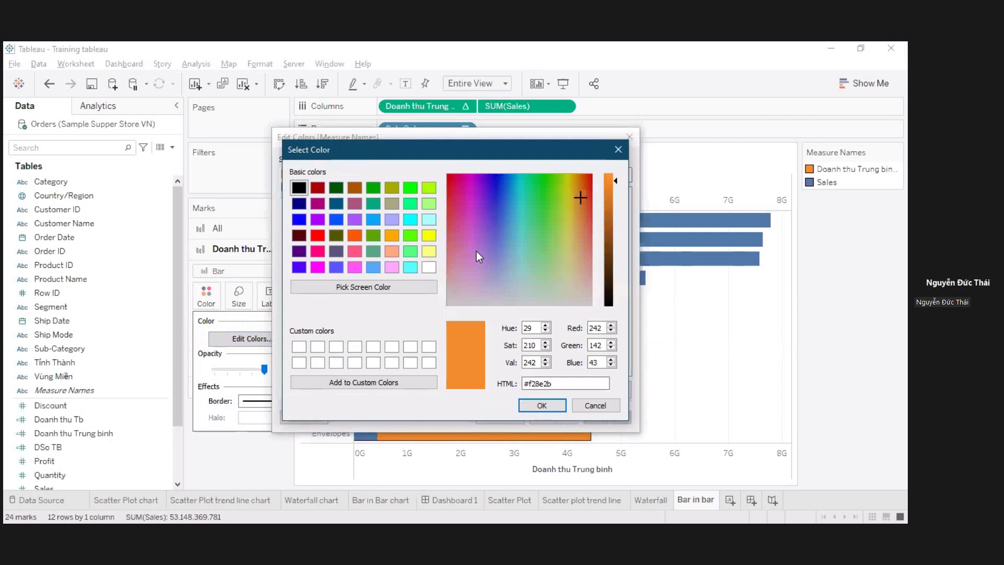
left_click(430, 270)
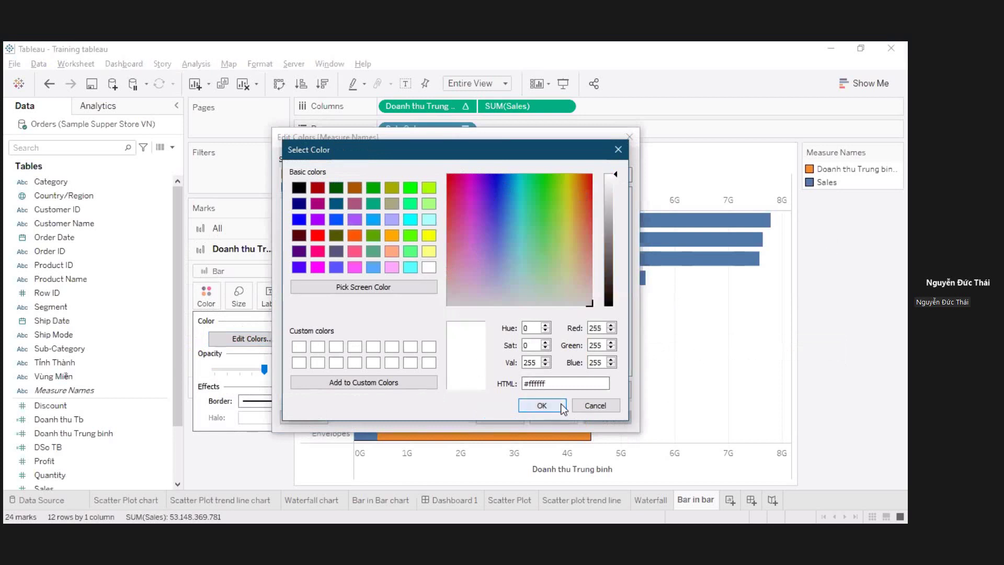
left_click(542, 406)
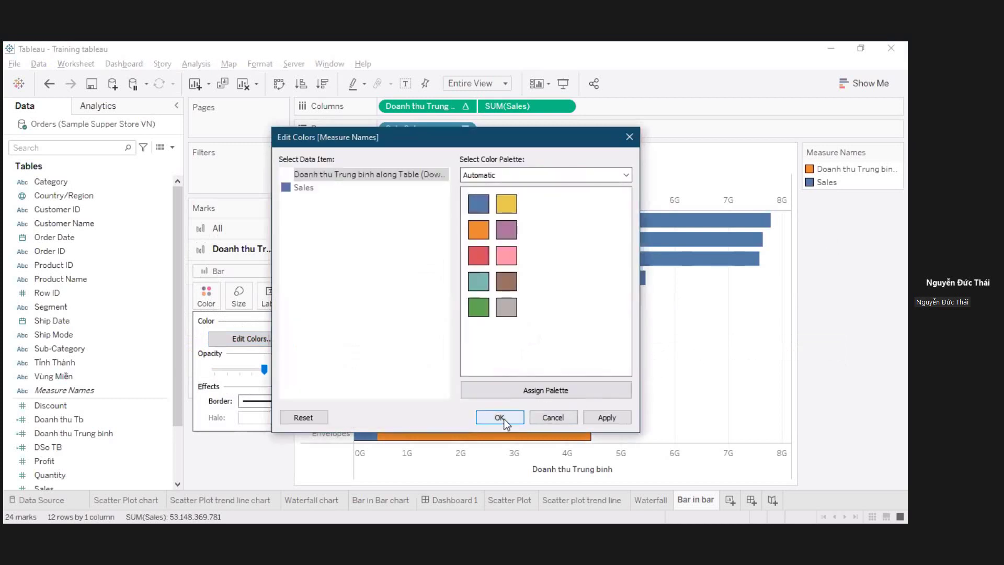
left_click(521, 417)
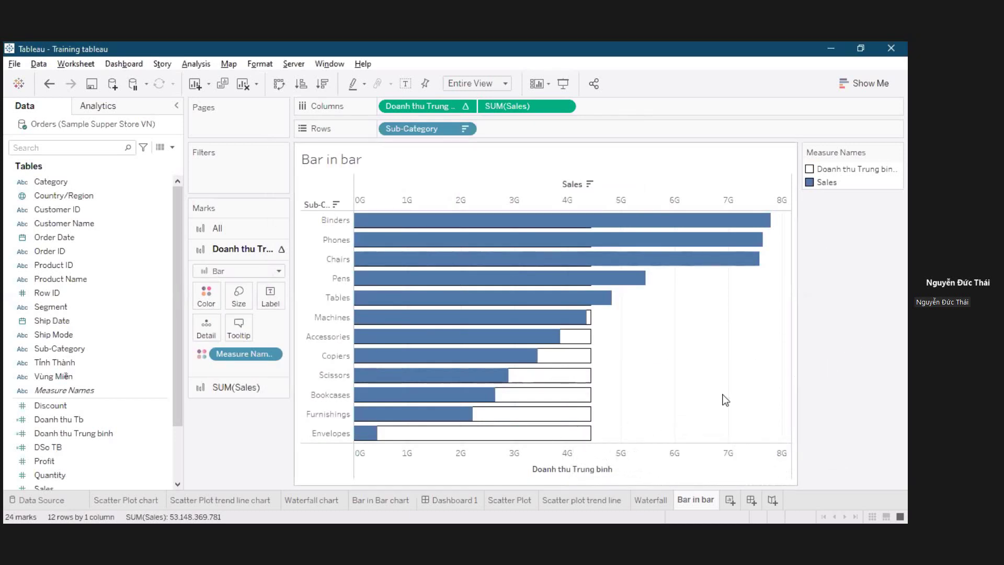
Make the Doanh thu Trung binh bars slightly thinner and check the chart in presentation mode.
mouse_move(579, 437)
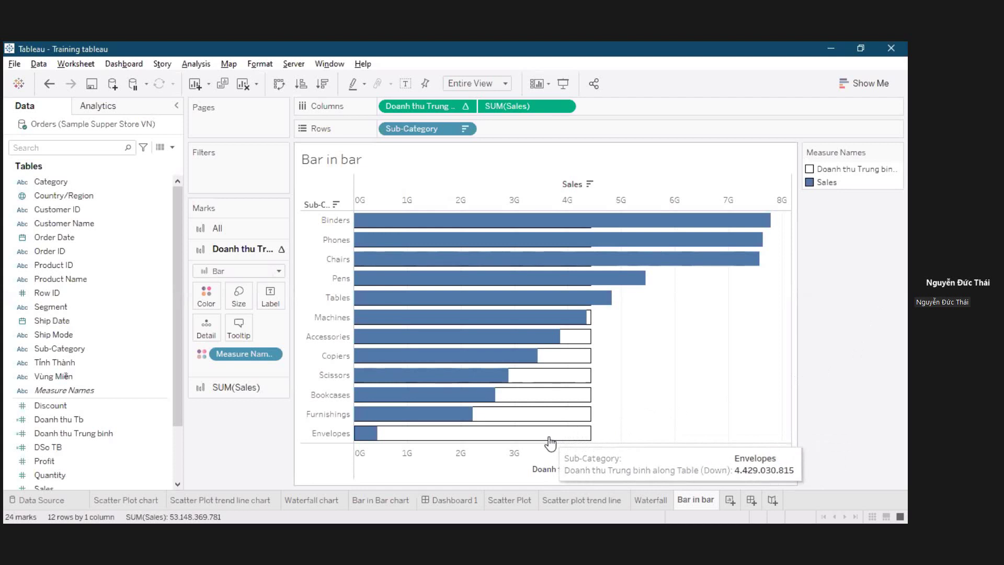
left_click(244, 301)
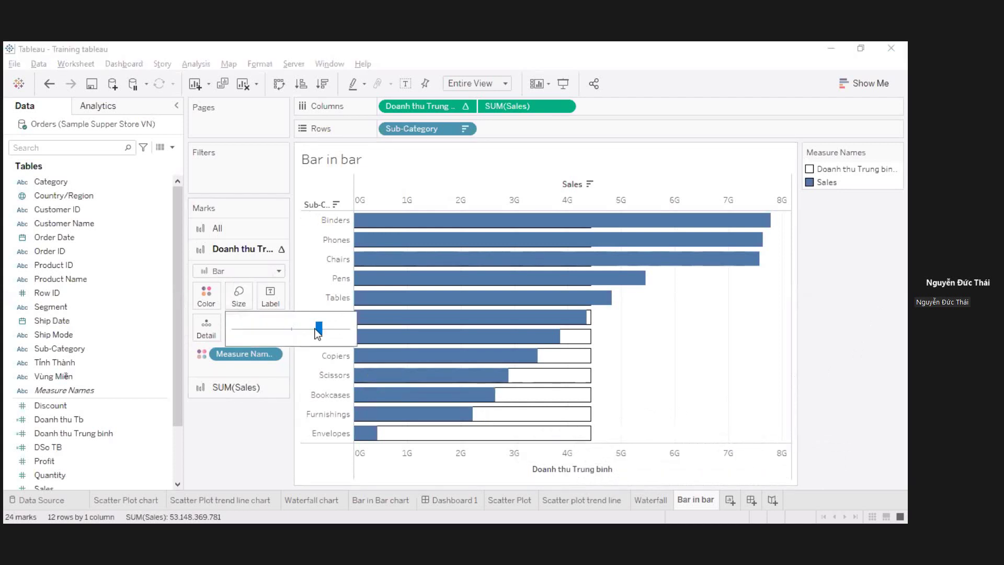
left_click_drag(315, 328, 312, 334)
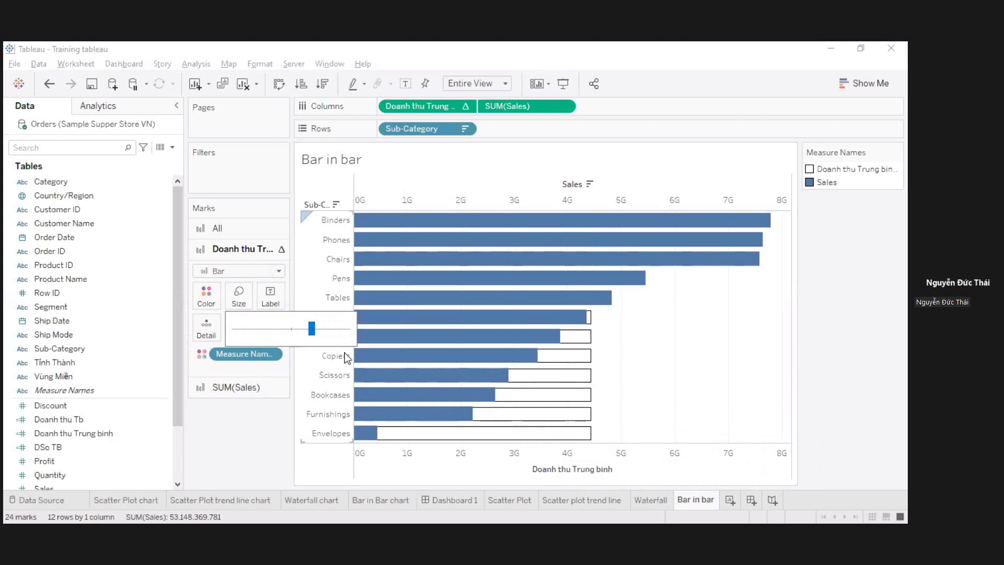
left_click(565, 85)
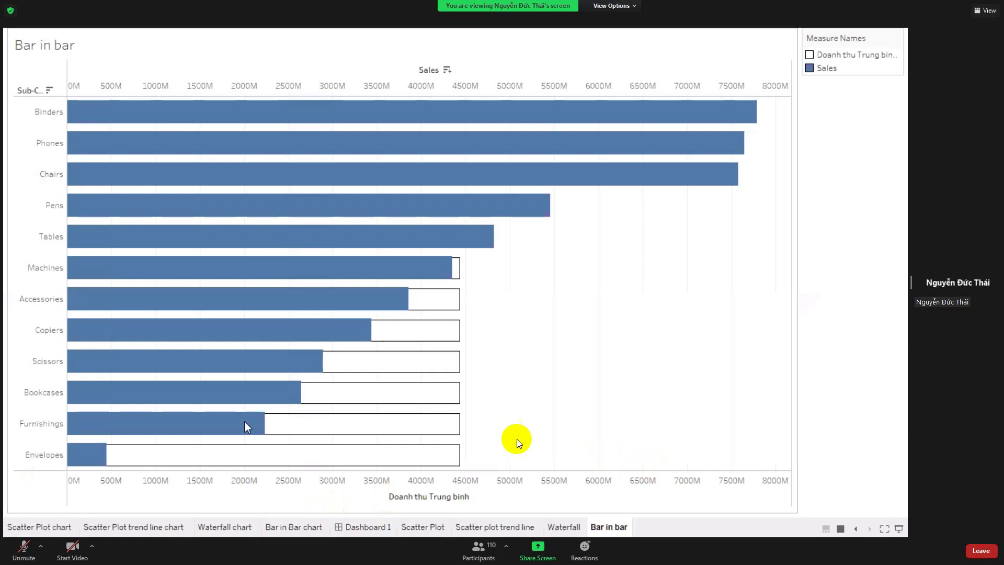
key("Escape")
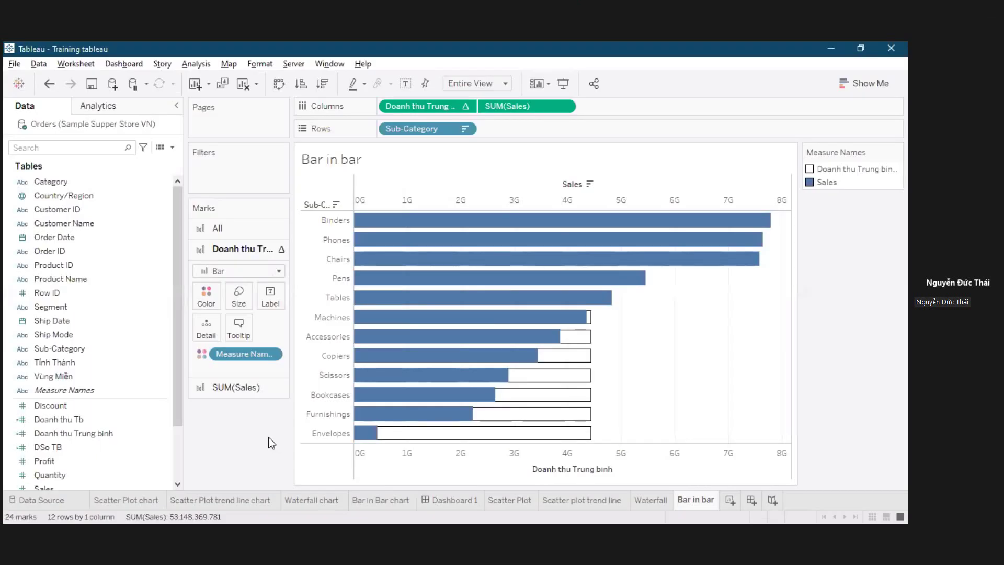
Try hiding the header of the Doanh thu Trung binh axis, and undo the change.
right_click(560, 462)
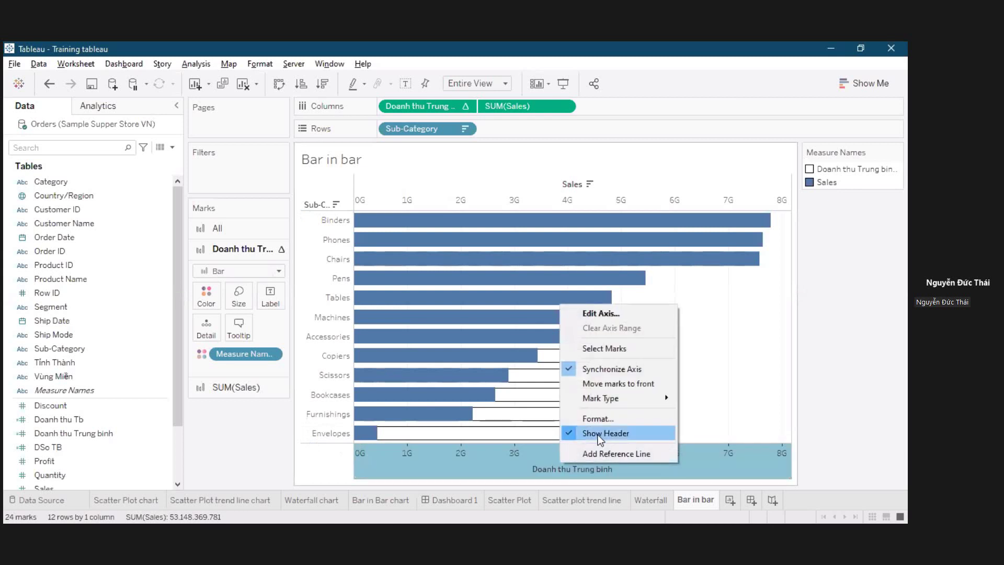
left_click(600, 439)
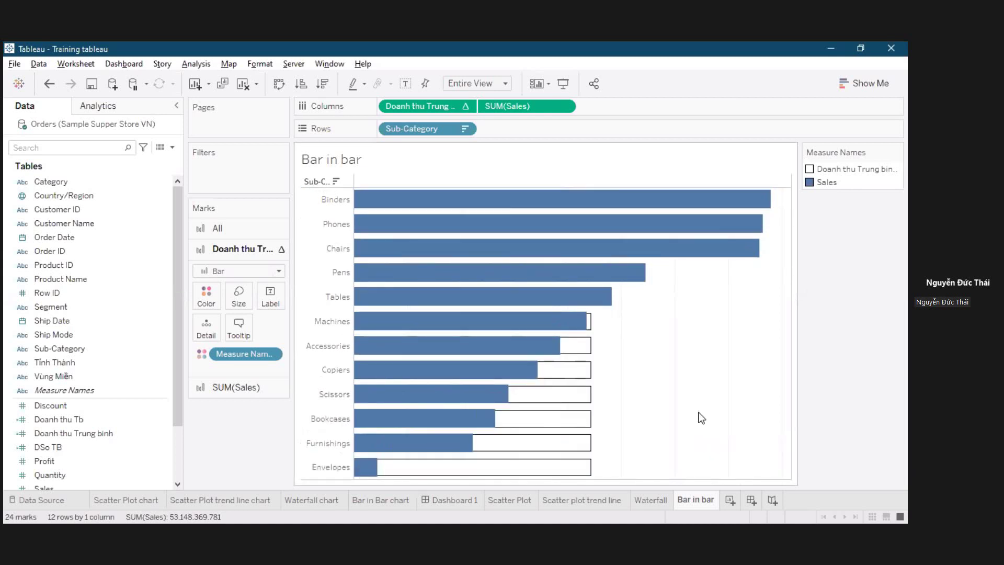
key("ctrl+z")
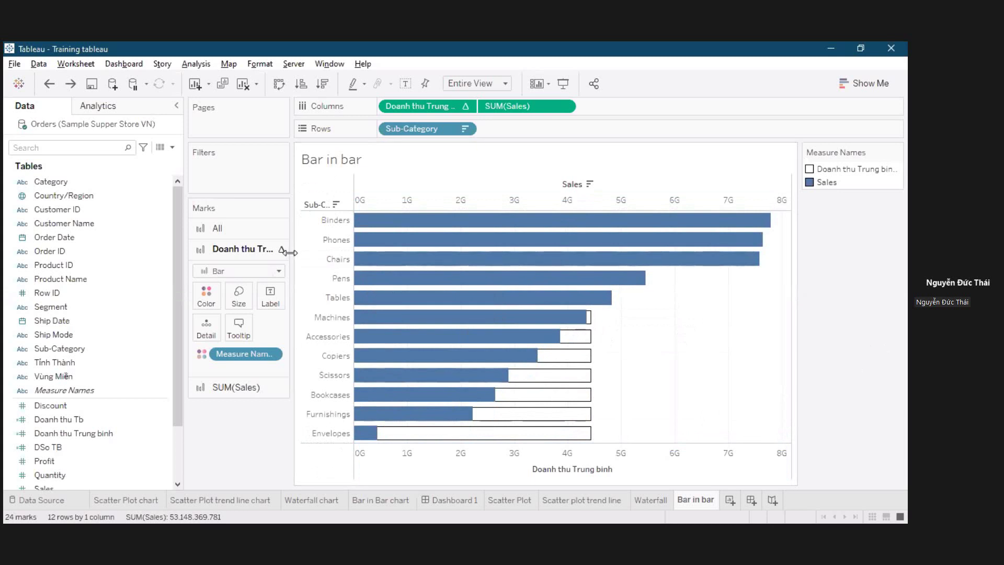
Label the bars of the SUM(Sales) marks with SUM(Sales).
mouse_move(477, 224)
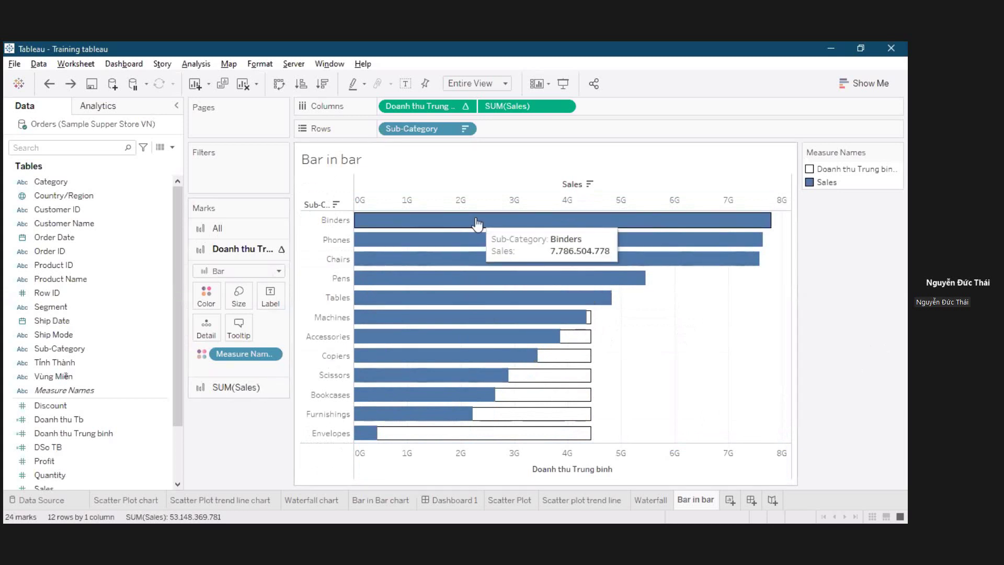
mouse_move(444, 250)
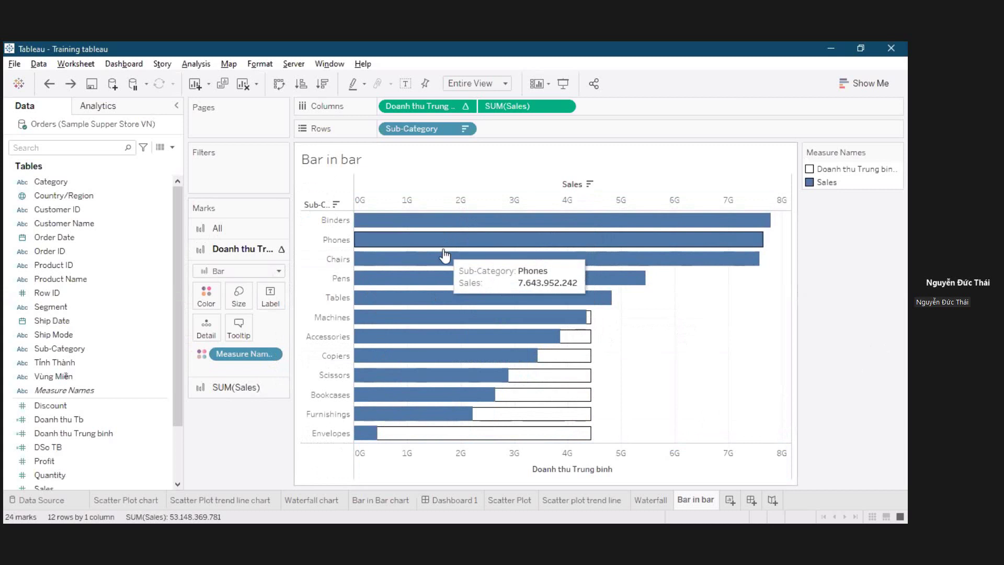
left_click(235, 387)
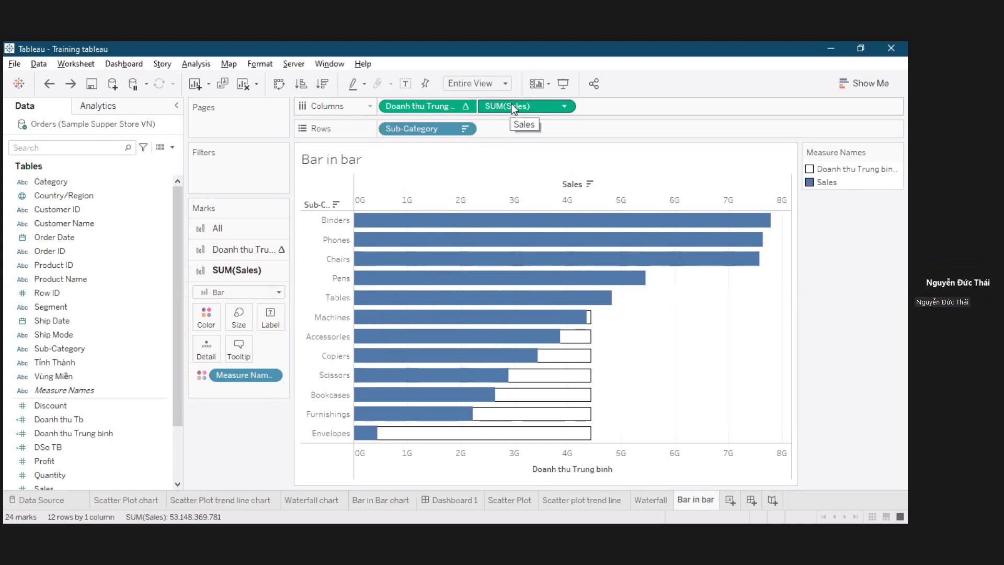
left_click_drag(519, 108, 271, 317)
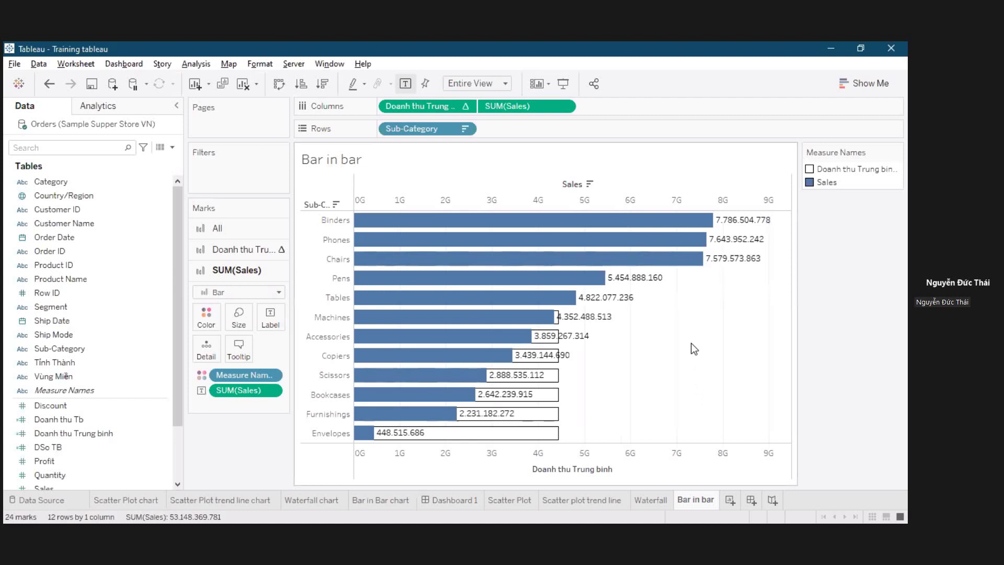
mouse_move(658, 288)
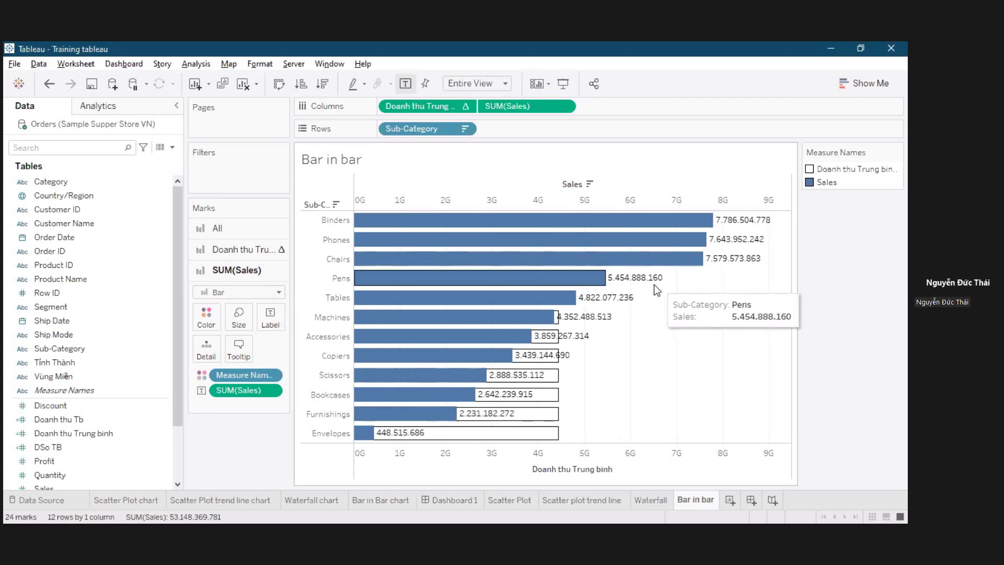
Format the SUM(Sales) labels in the pane as Number (Custom) with Billions (B) display units and 1 decimal place.
right_click(263, 395)
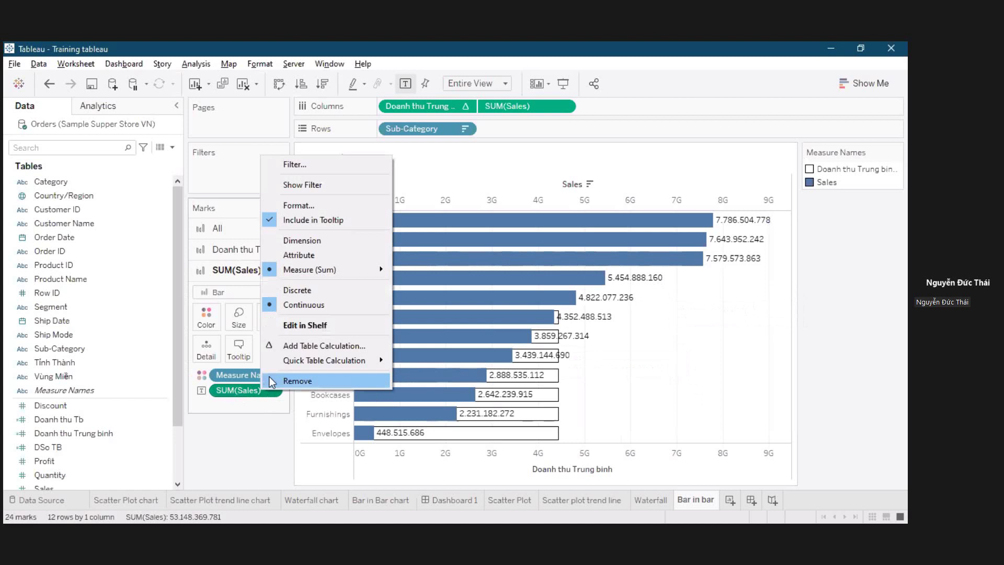
left_click(327, 207)
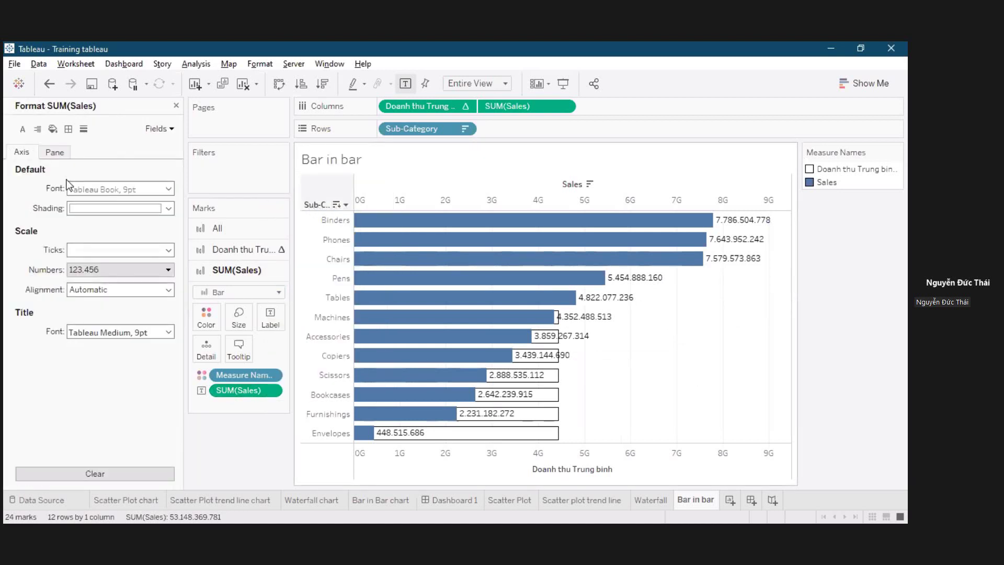
left_click(56, 154)
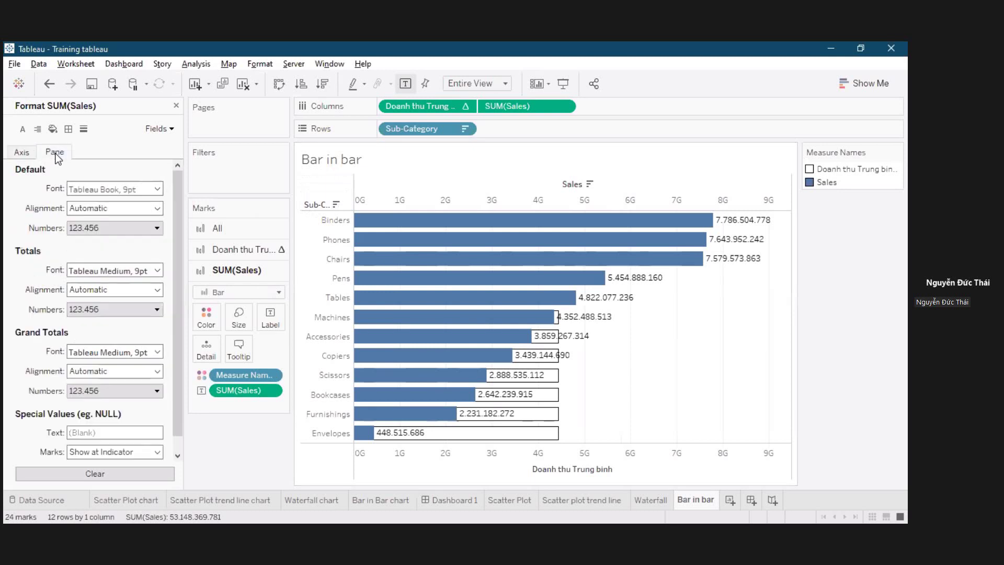
left_click(115, 230)
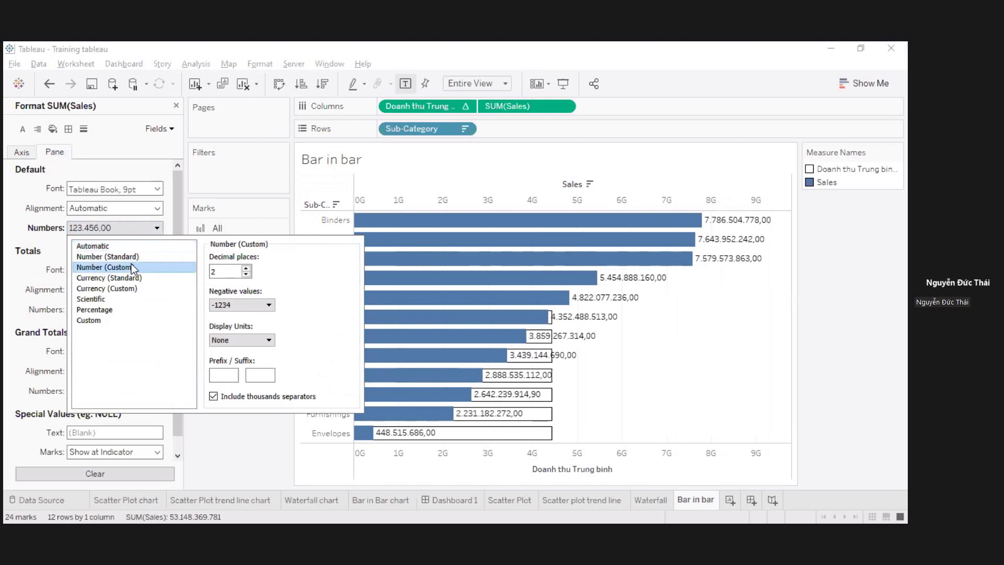
left_click(244, 340)
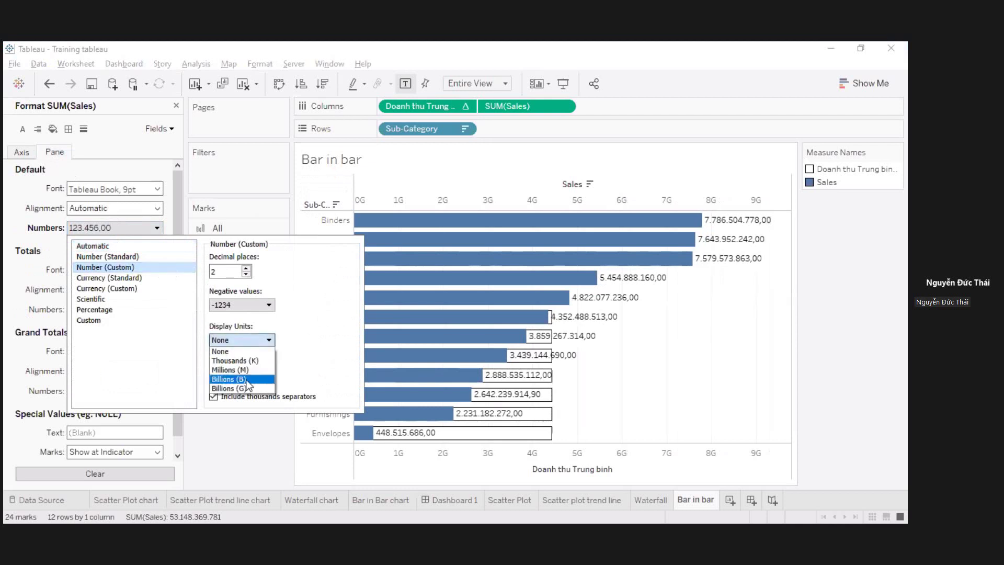
left_click(246, 379)
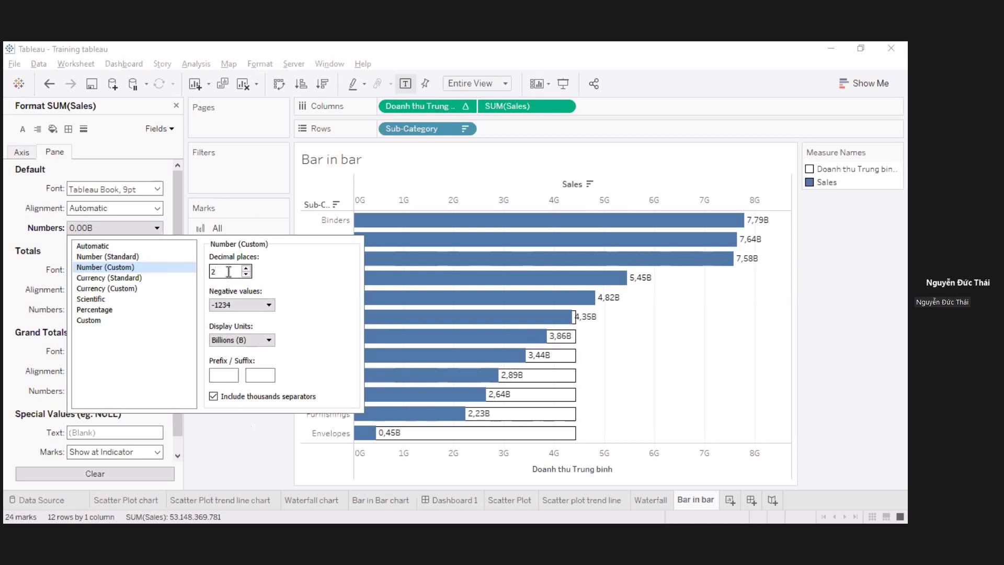
key("BackSpace")
type("1")
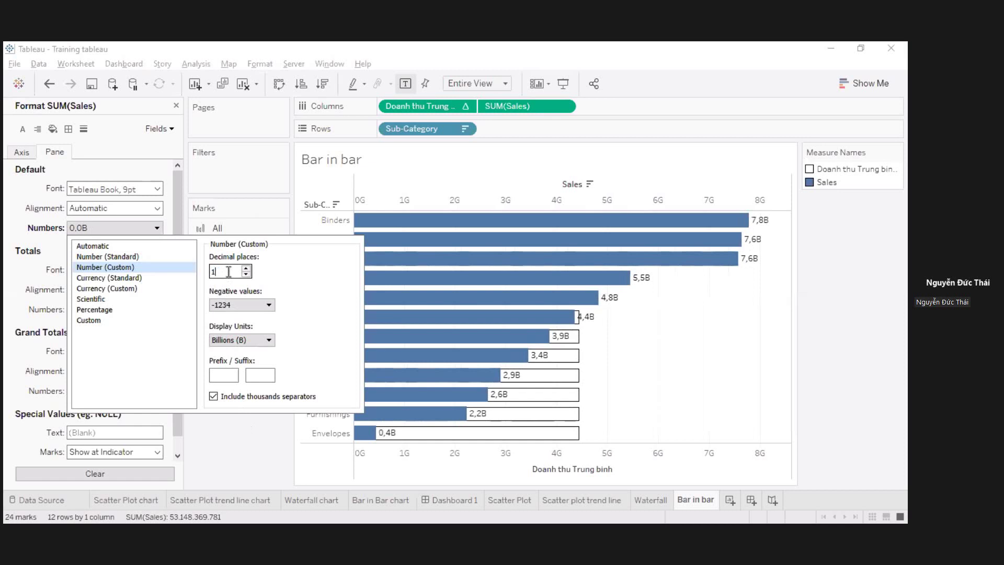
Set the SUM(Sales) labels to 2 decimal places and make their font bold in the pane formatting.
key("BackSpace")
type("2")
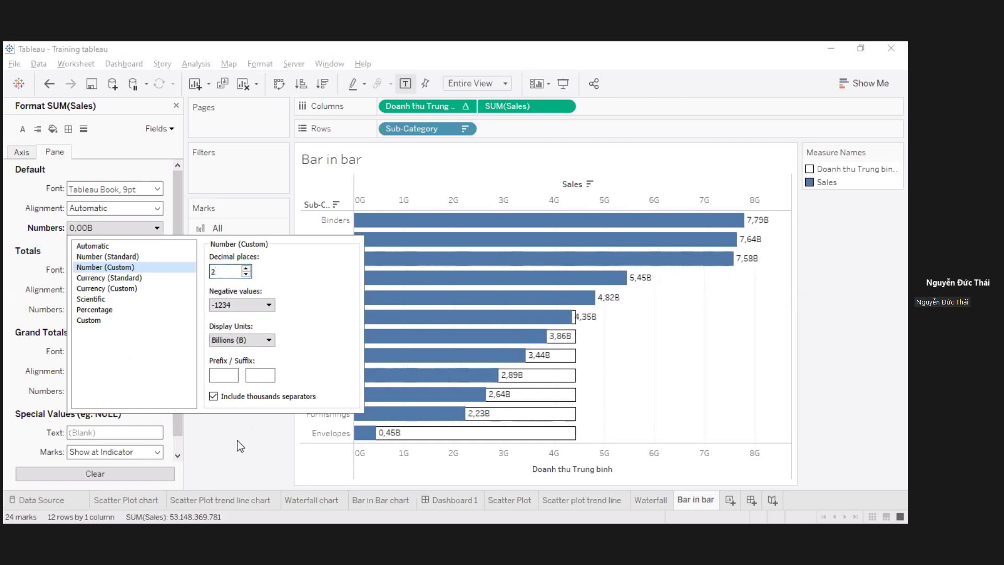
left_click(8, 203)
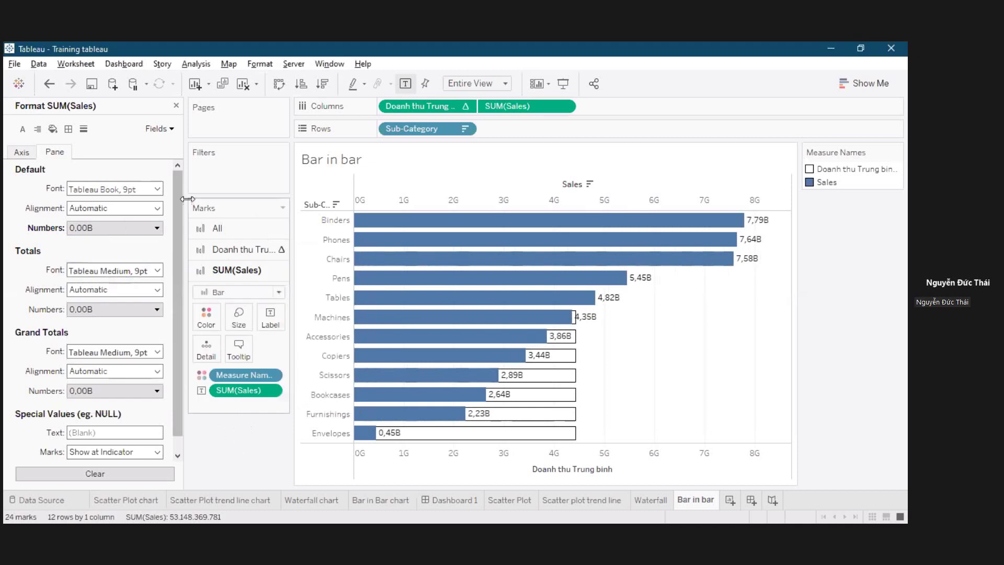
left_click(148, 193)
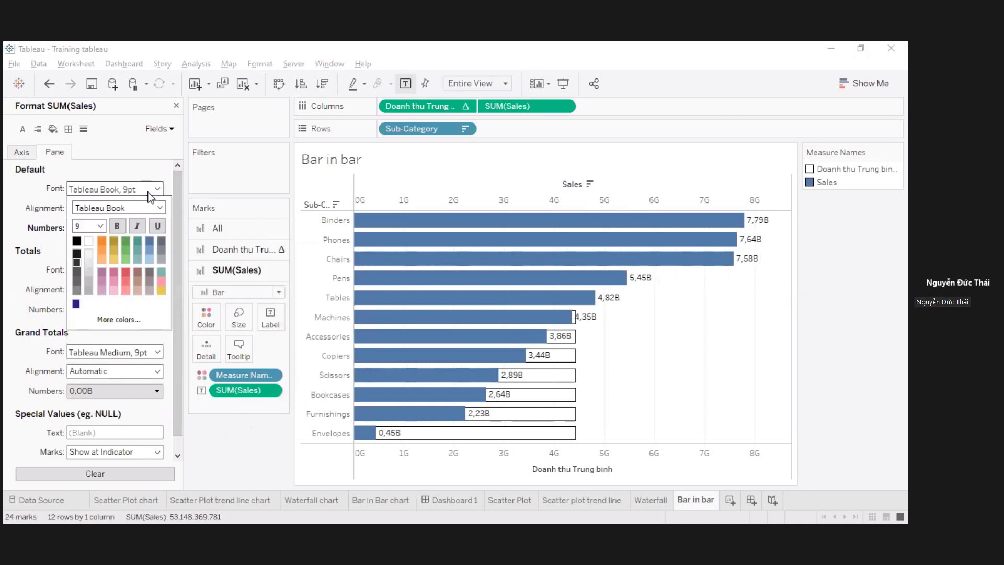
left_click(118, 225)
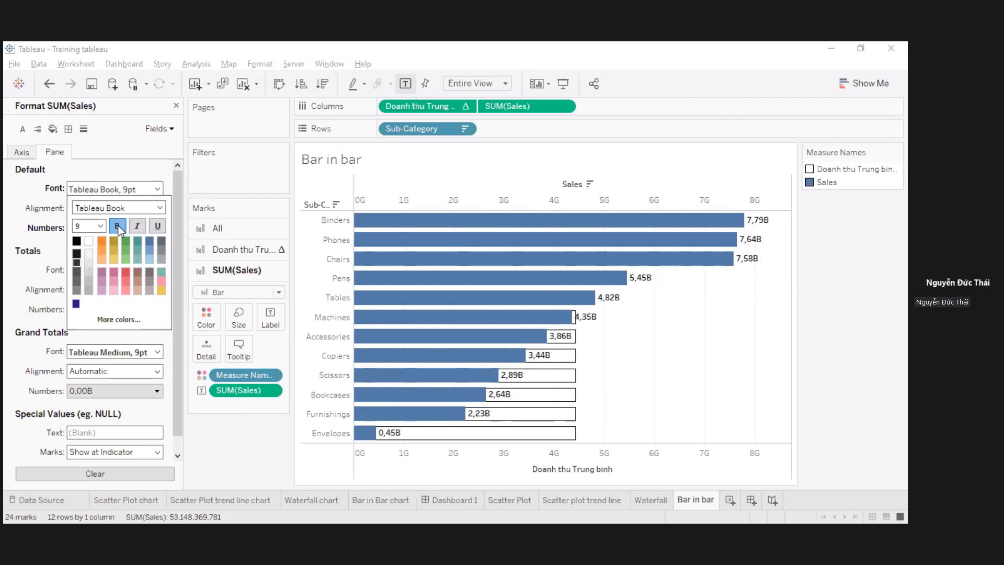
left_click(240, 458)
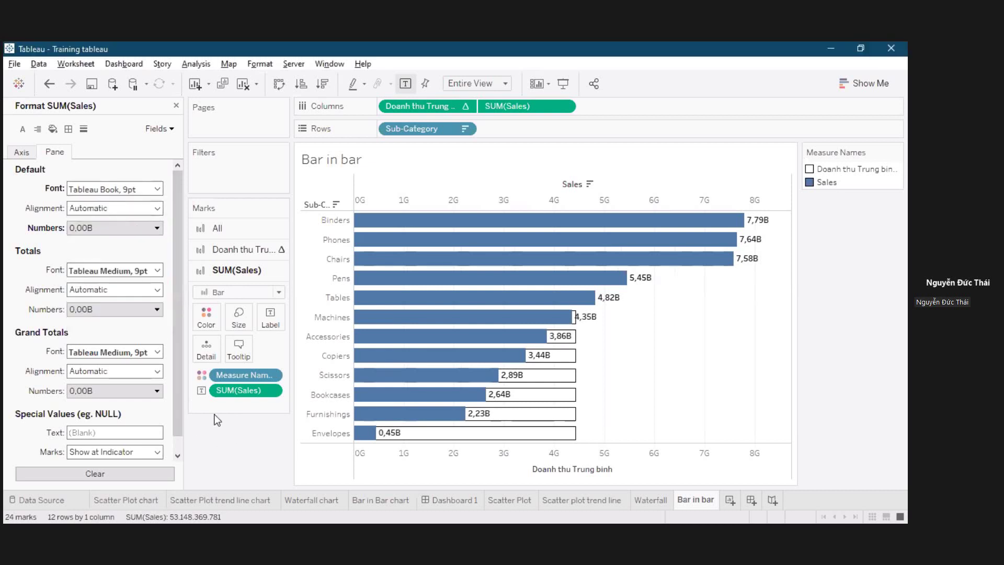
left_click(176, 106)
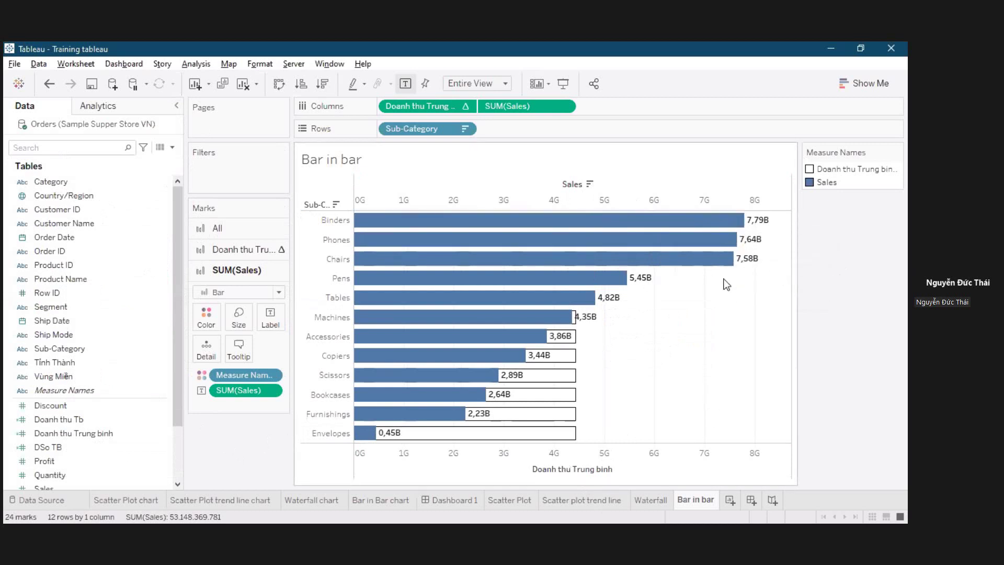
Hide the Sales and Doanh thu Trung binh axis headers along with the Measure Names legend card.
right_click(633, 195)
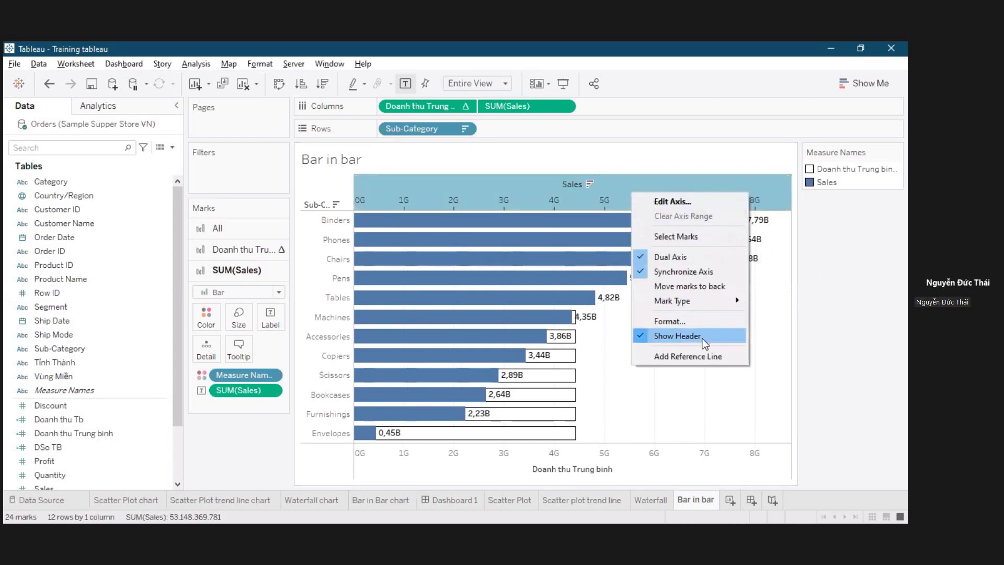
left_click(728, 344)
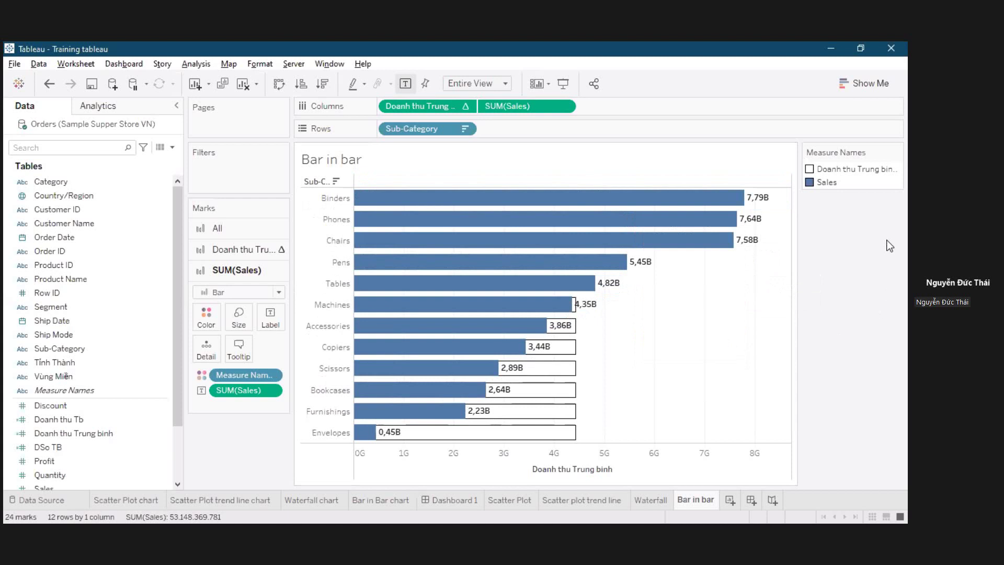
left_click(896, 152)
left_click(837, 260)
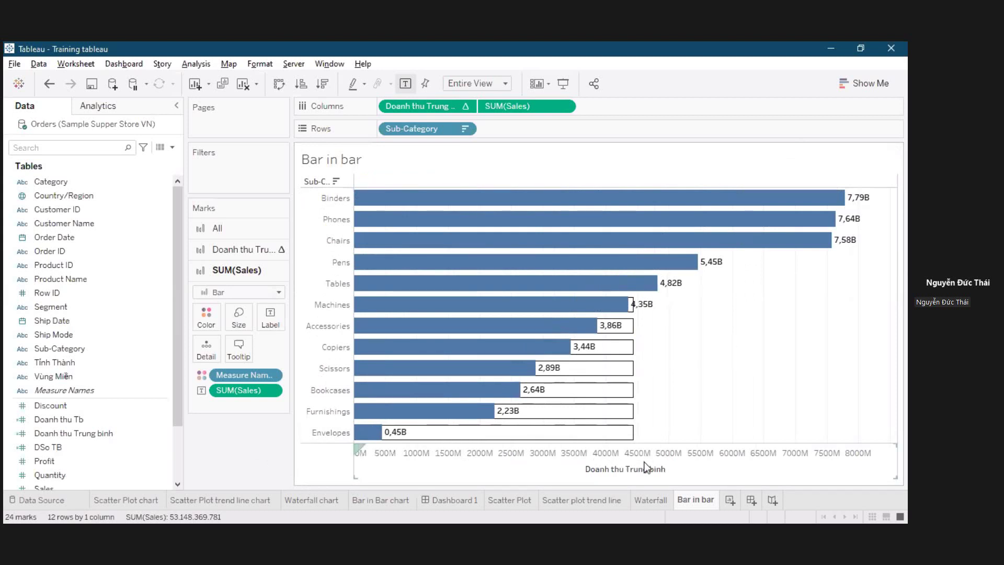
right_click(623, 463)
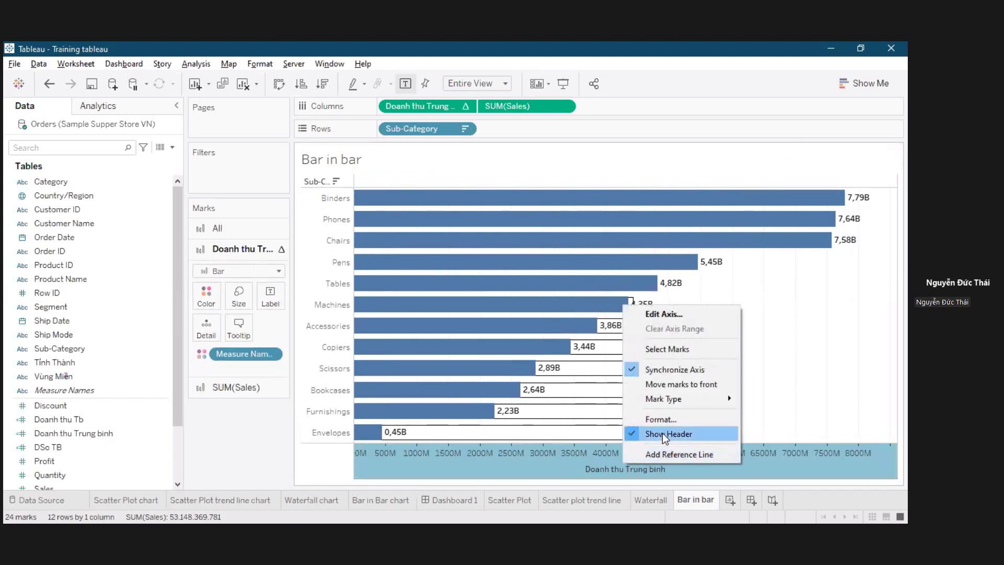
left_click(666, 438)
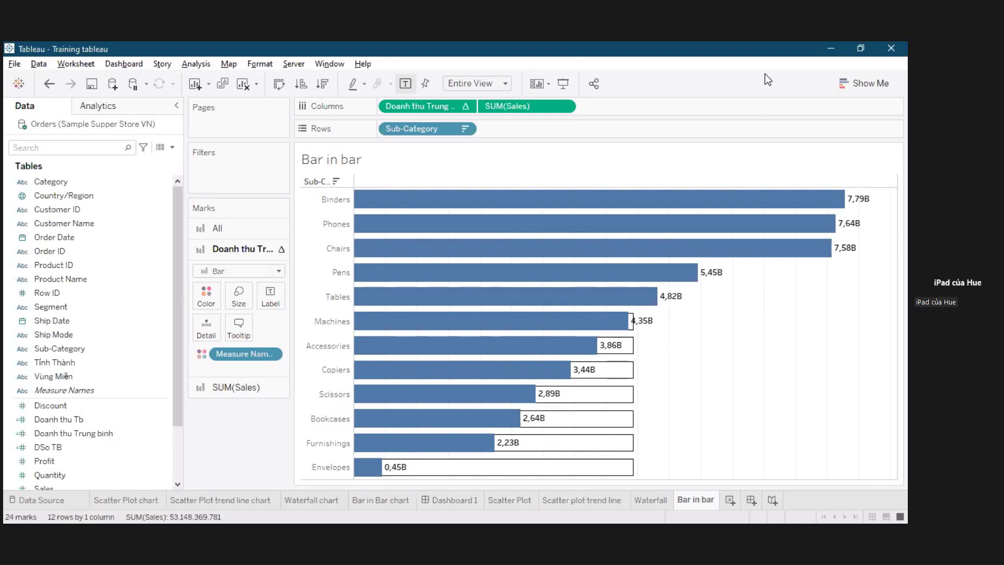
On the Waterfall sheet, remove SUM(Profit) from Color and put Profit back on Color.
left_click(653, 502)
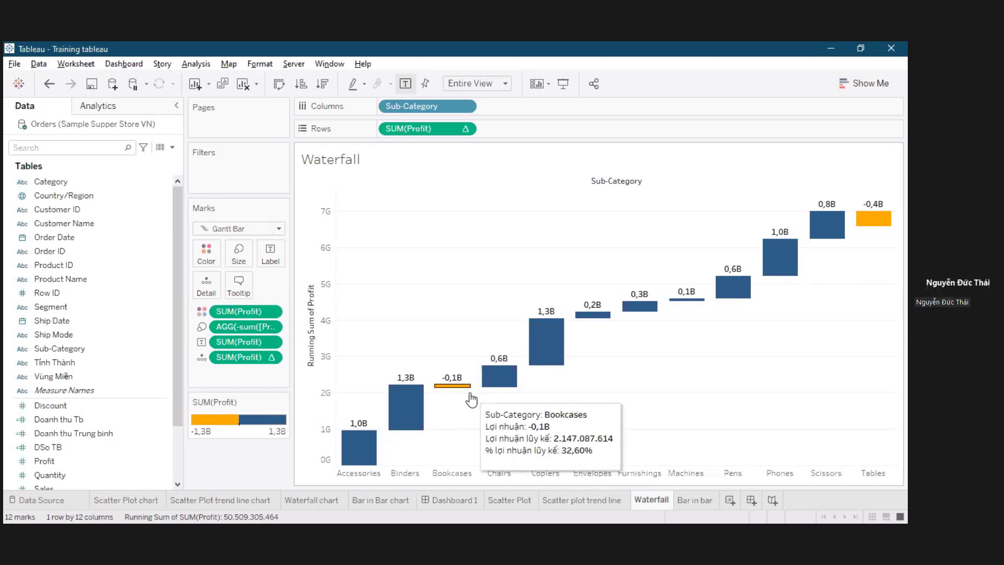
left_click_drag(245, 311, 486, 410)
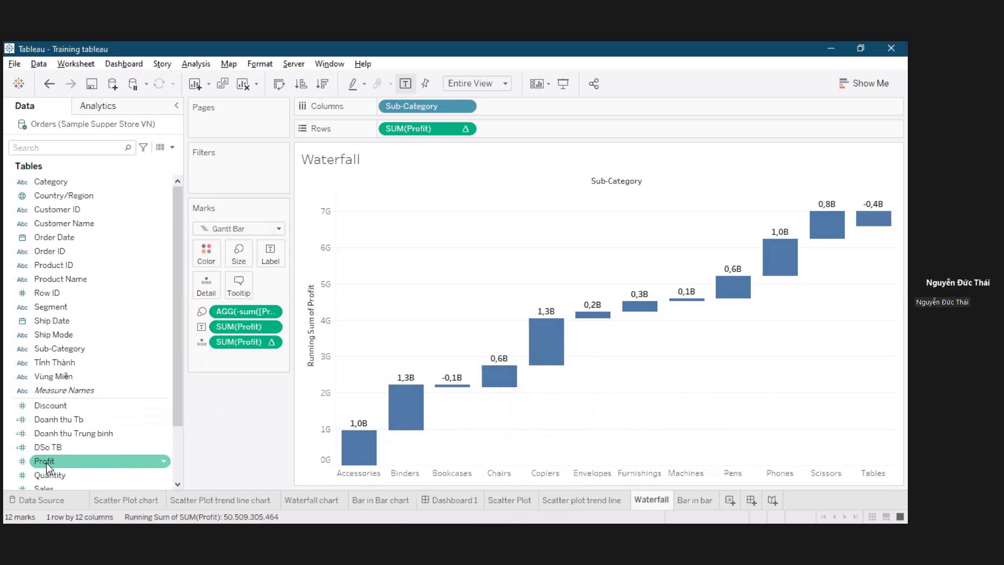
left_click_drag(47, 462, 74, 428)
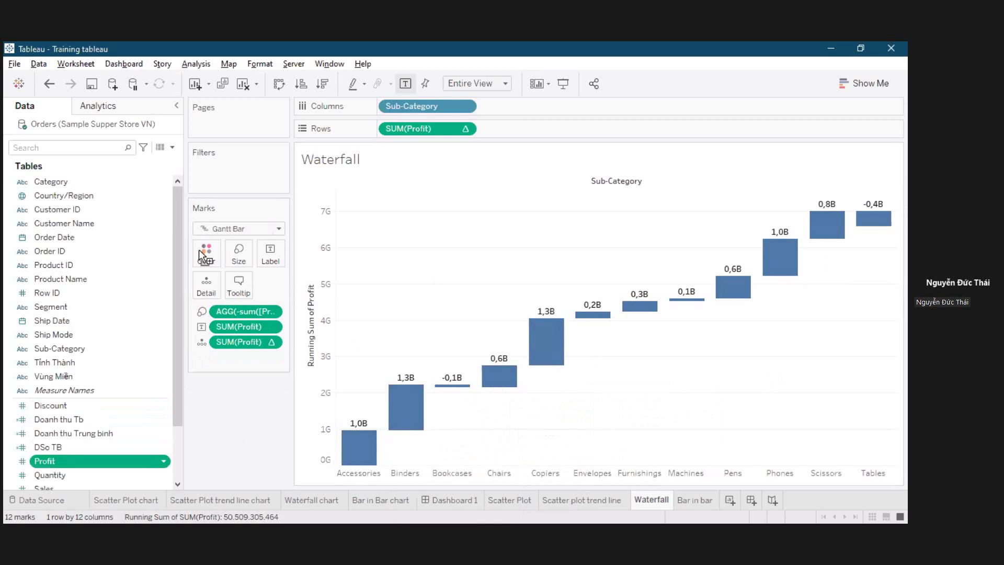
left_click_drag(206, 249, 206, 249)
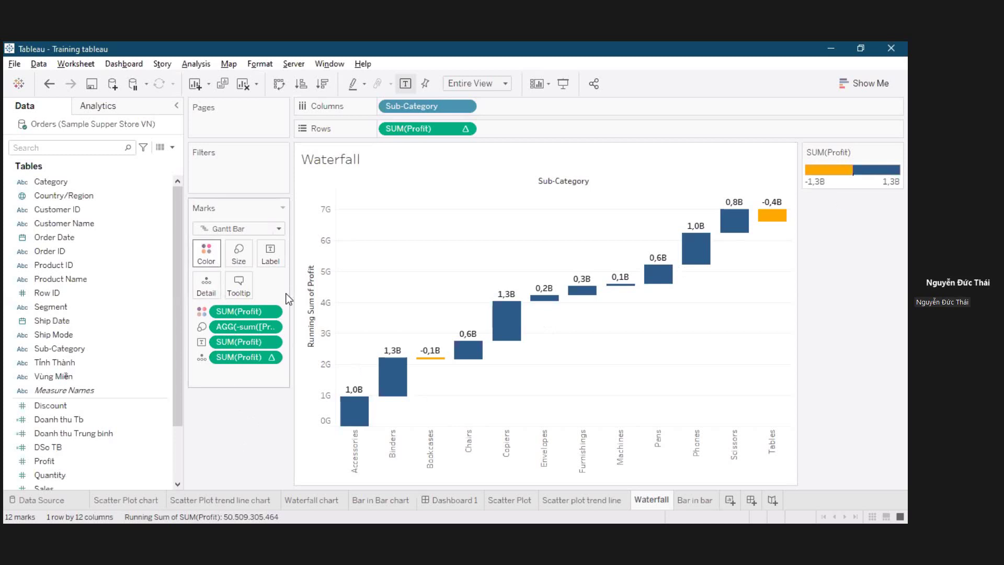
Turn off Stepped Color in the Profit colour settings of the waterfall bars.
left_click(206, 254)
left_click(252, 296)
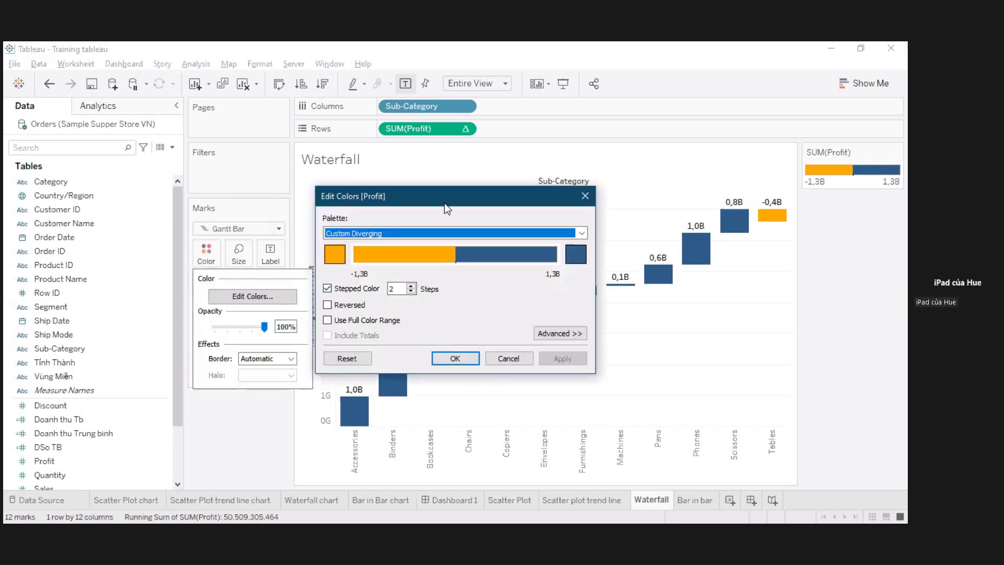
left_click(328, 289)
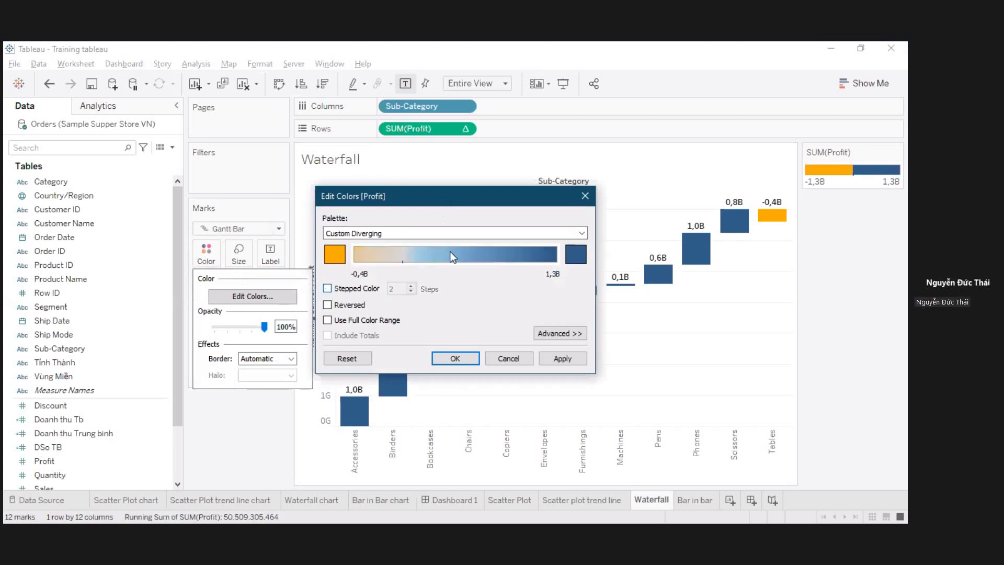
left_click(472, 358)
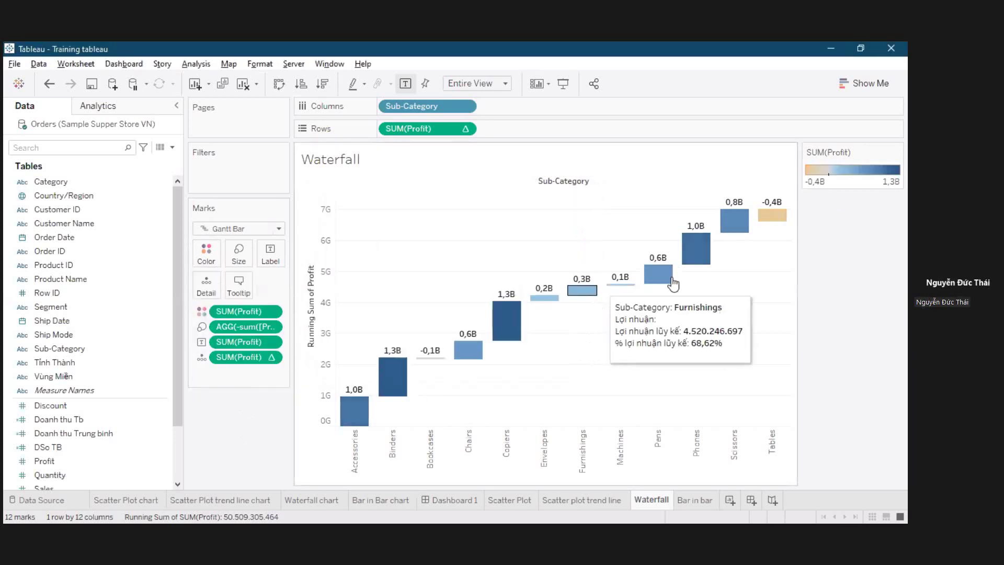
Use Stepped Color with 2 steps for Profit and set the negative end of the palette to red (#ff0000).
left_click(207, 254)
left_click(252, 296)
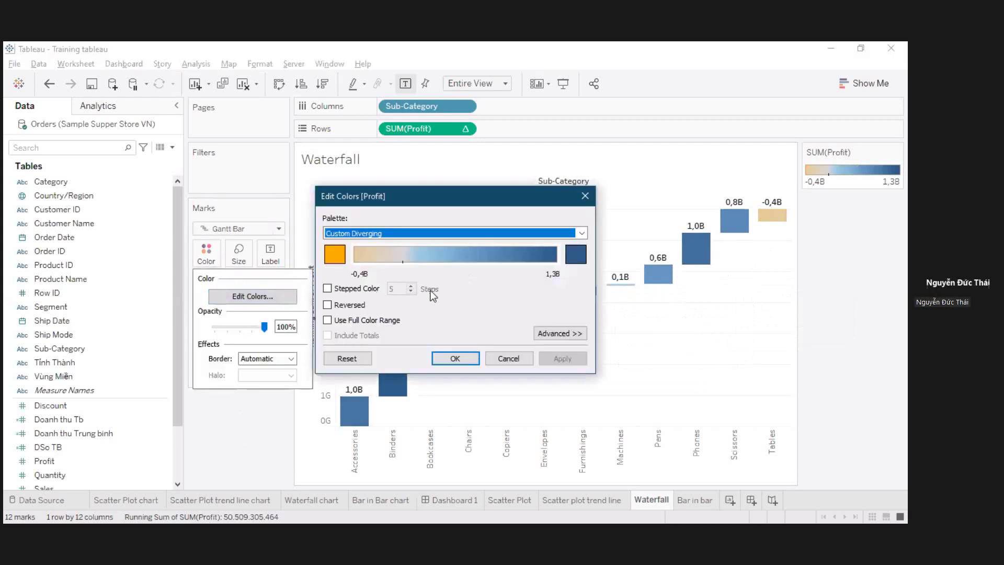
left_click(330, 289)
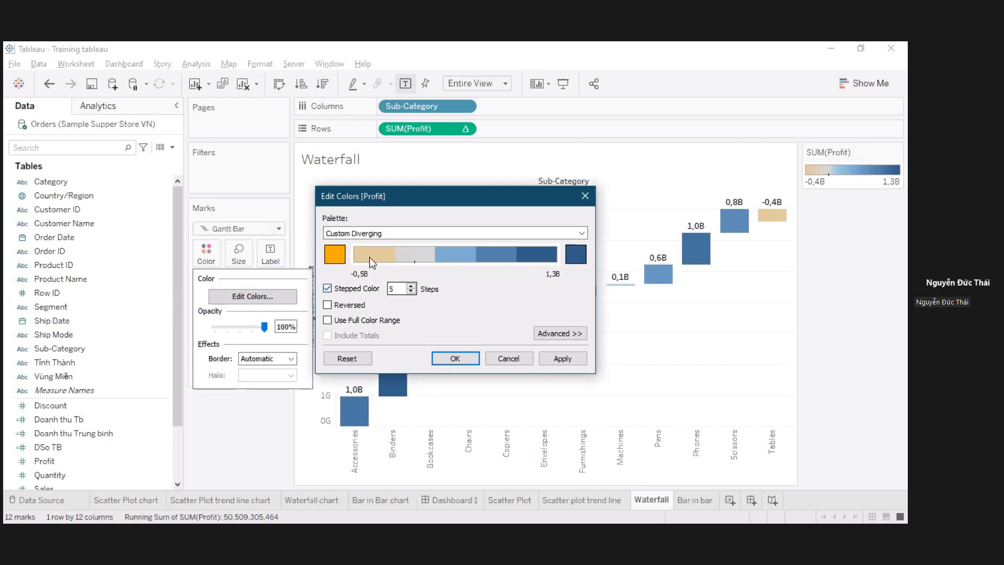
double_click(391, 289)
type("2")
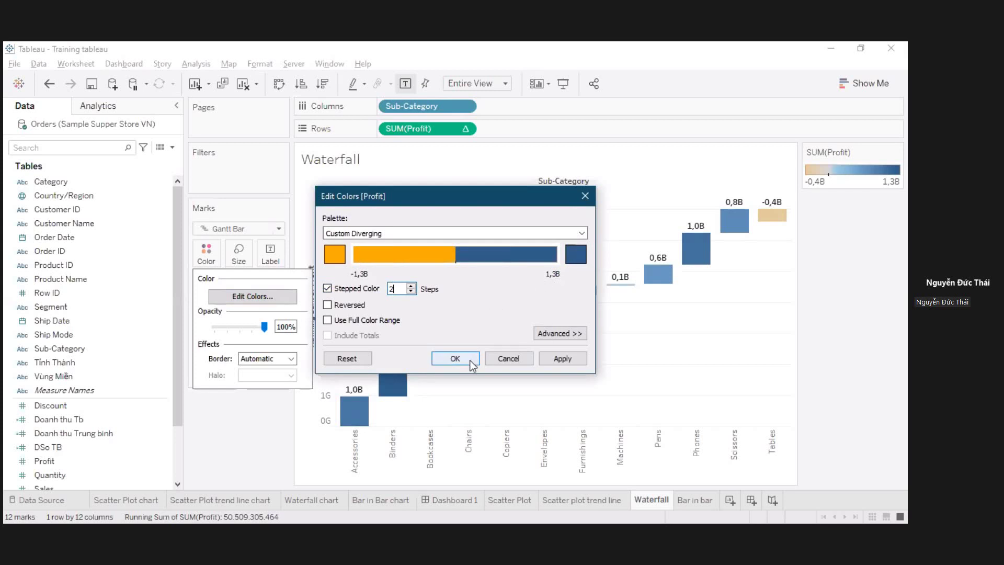
left_click(341, 260)
left_click(318, 235)
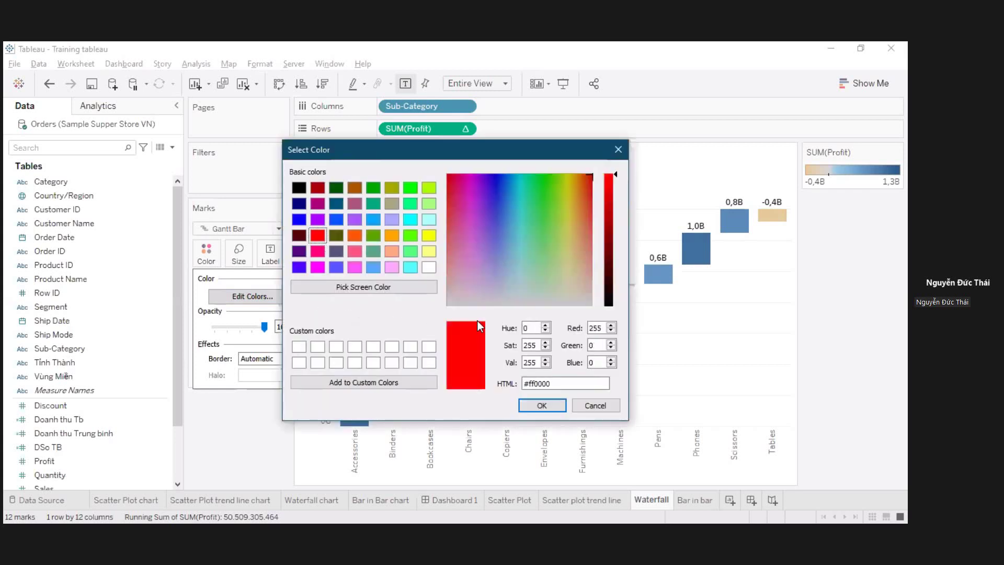
left_click(541, 407)
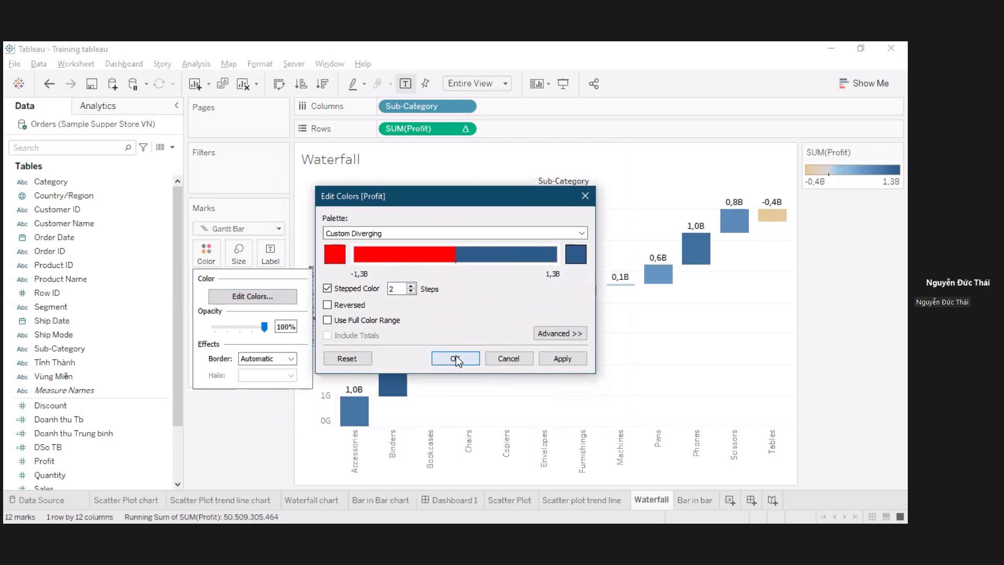
left_click(454, 359)
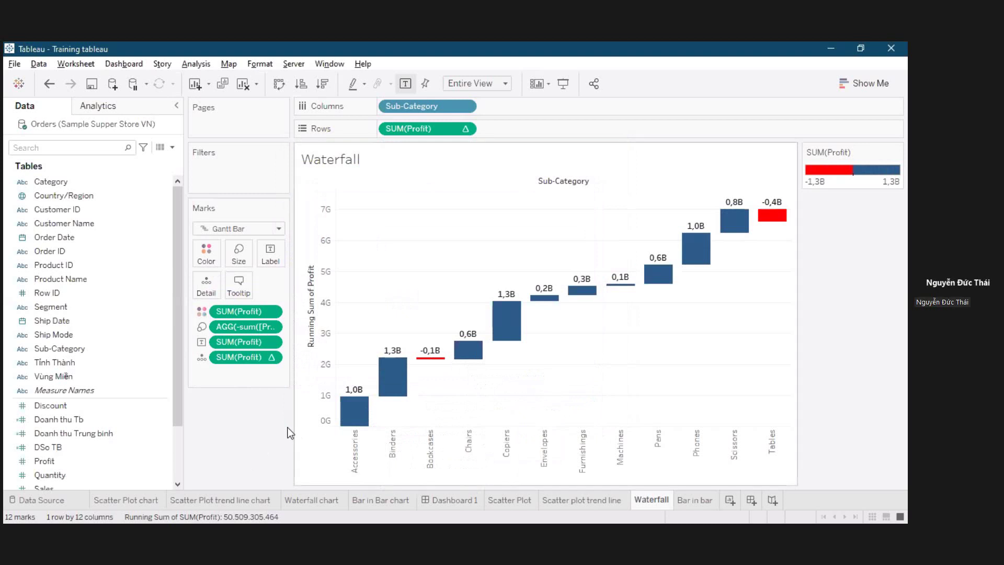
Review the Bar in bar sheet, return to the Waterfall sheet and hide its SUM(Profit) legend card.
left_click(695, 500)
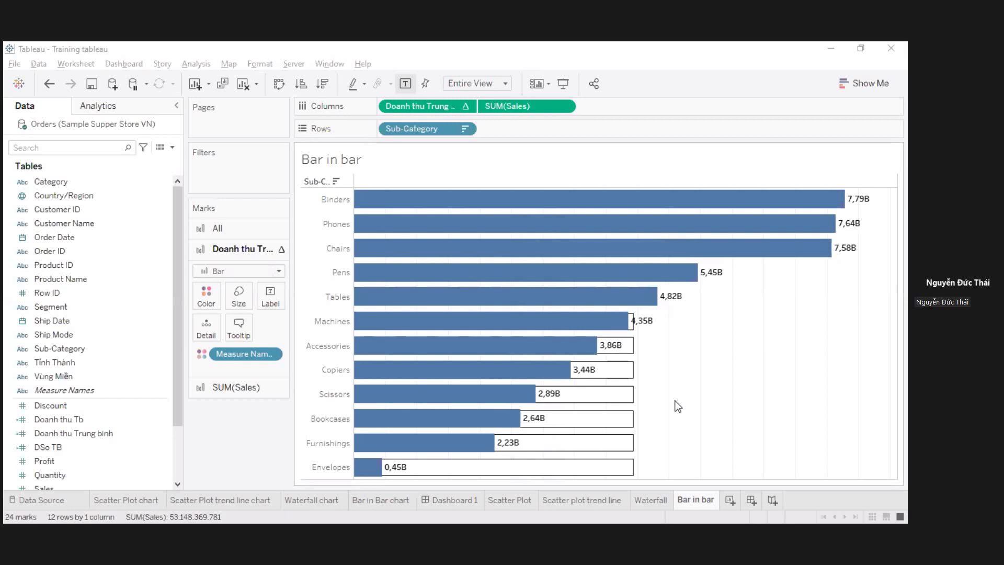
mouse_move(569, 255)
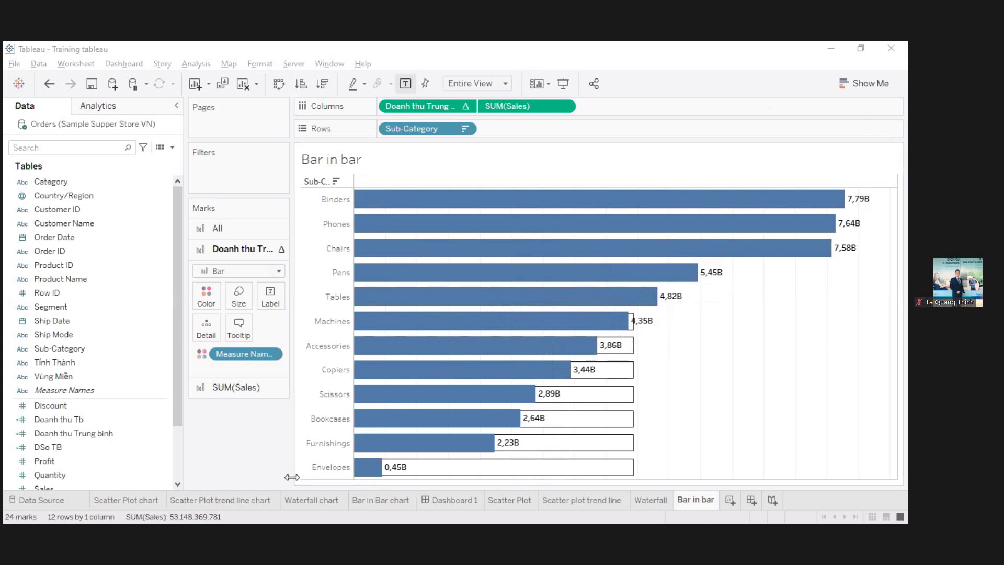
left_click(653, 501)
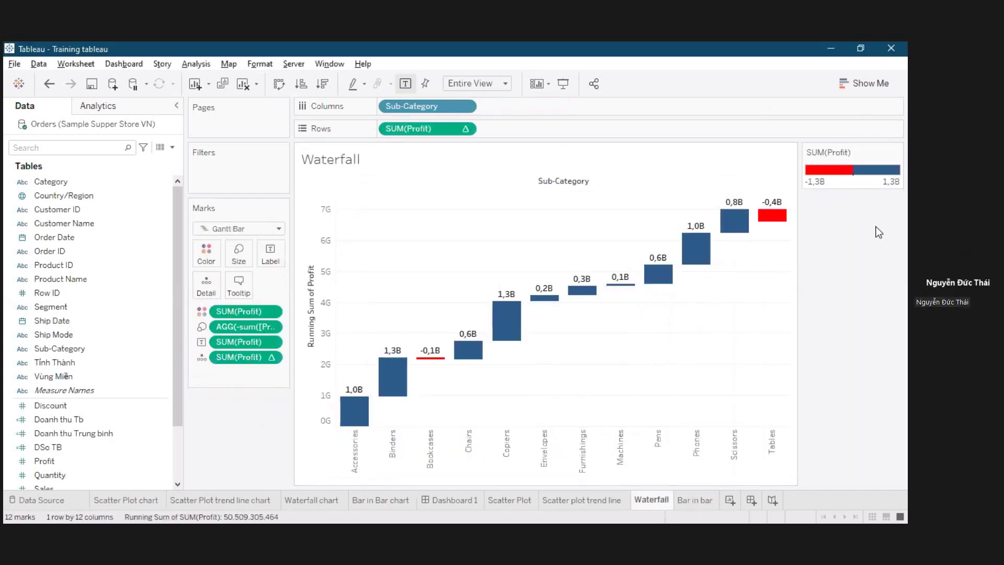
left_click(896, 151)
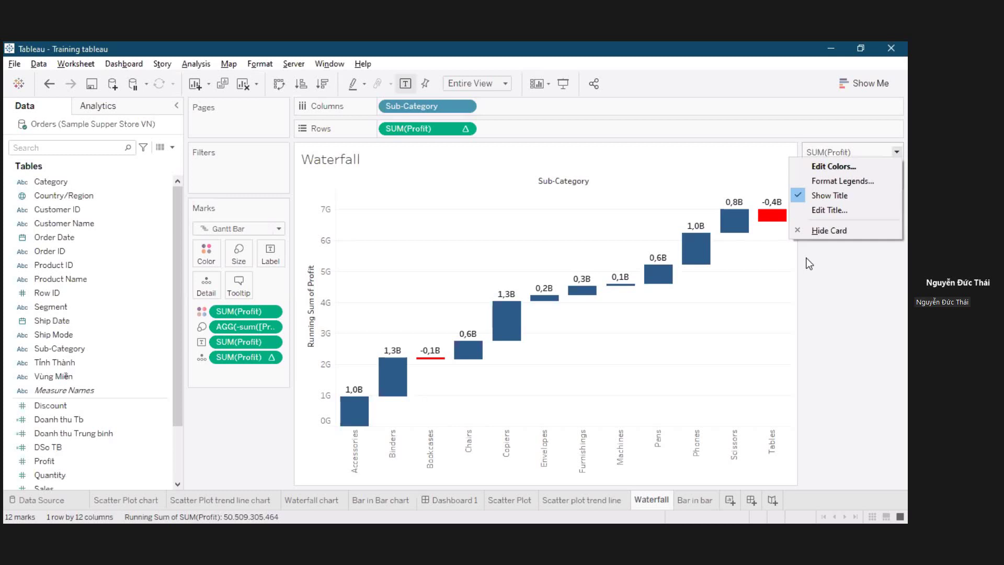
left_click(832, 230)
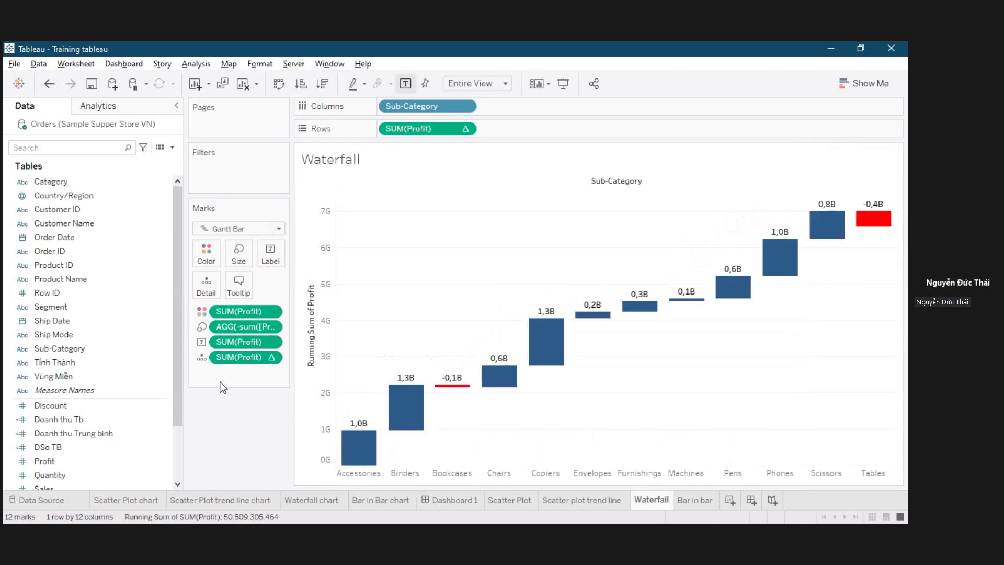
Add Row Grand Totals to the waterfall chart and bring back the list of data fields.
left_click(111, 106)
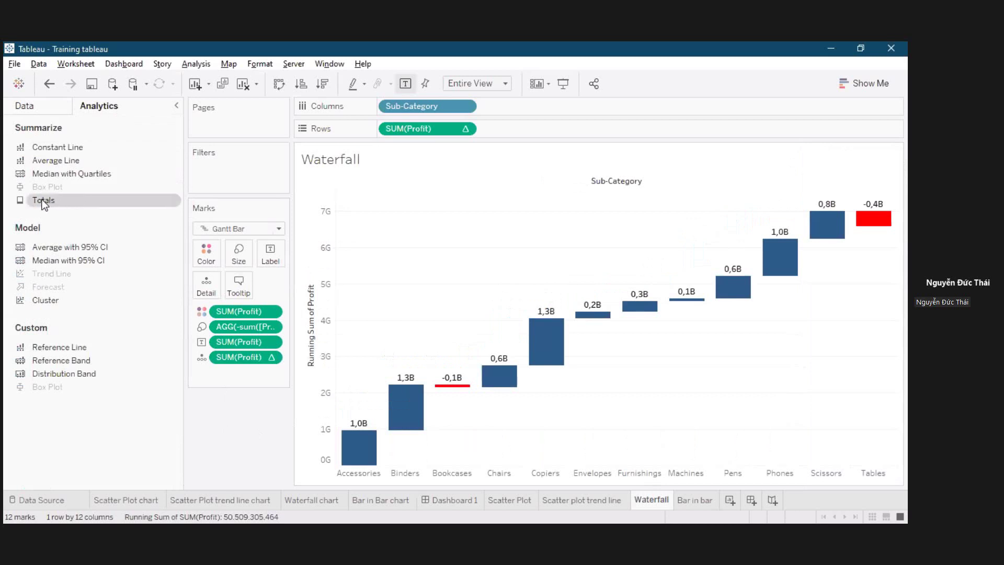
left_click_drag(43, 203, 569, 196)
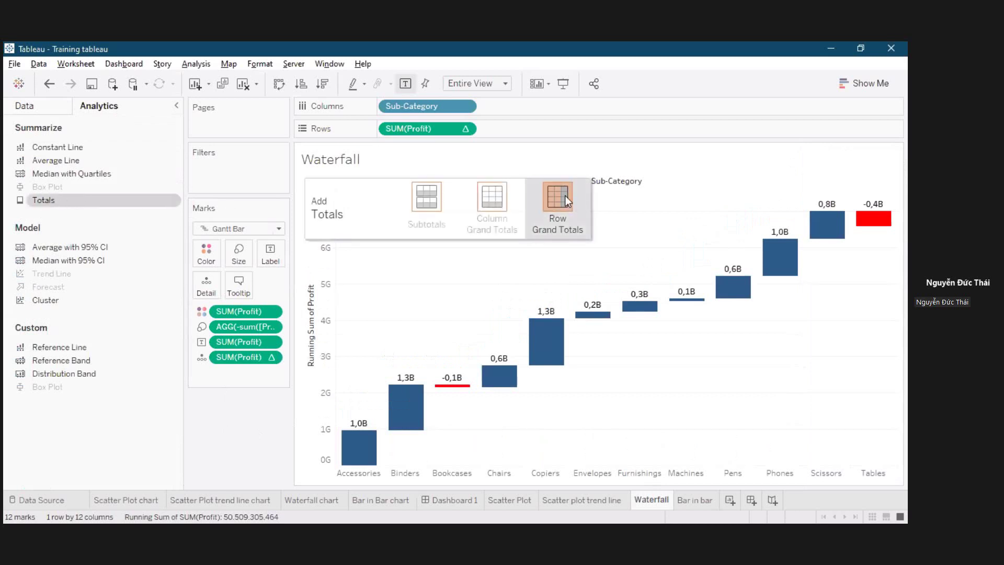
left_click_drag(564, 195, 565, 196)
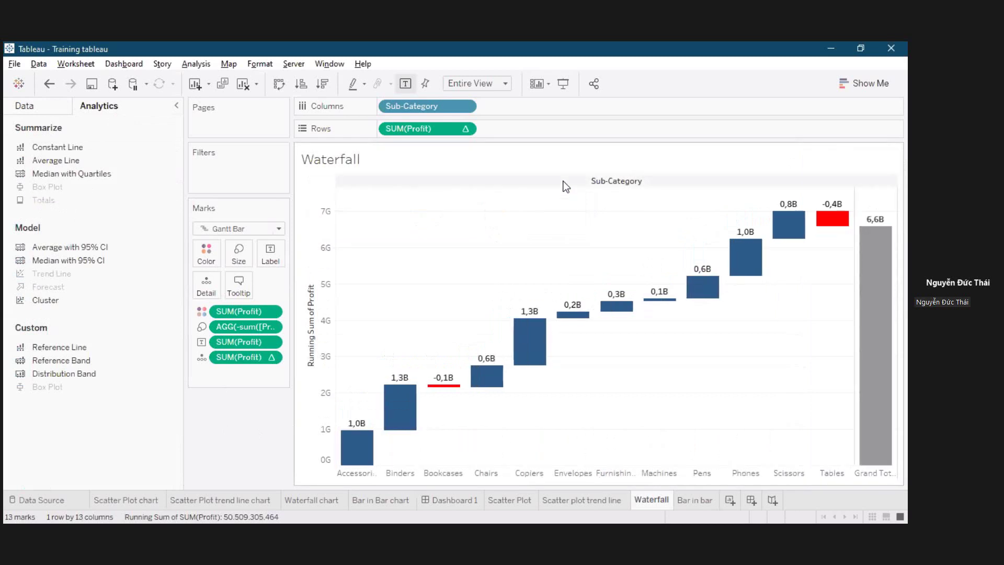
left_click(68, 111)
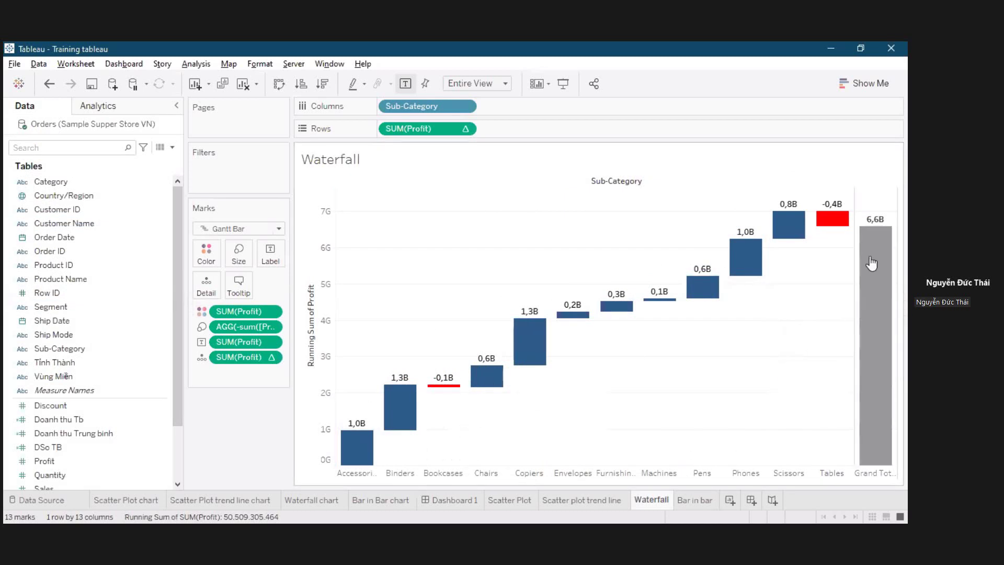
mouse_move(877, 288)
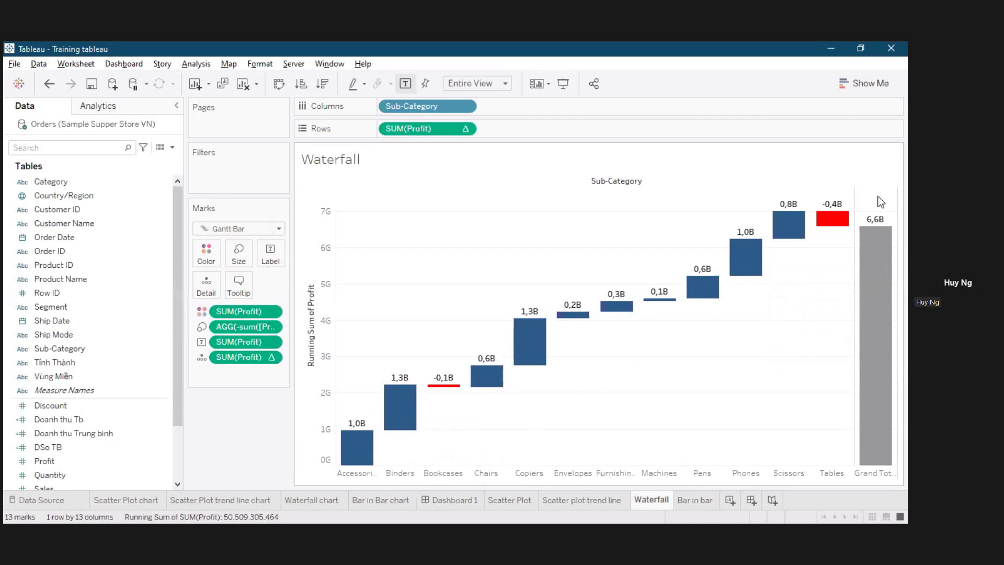
mouse_move(880, 254)
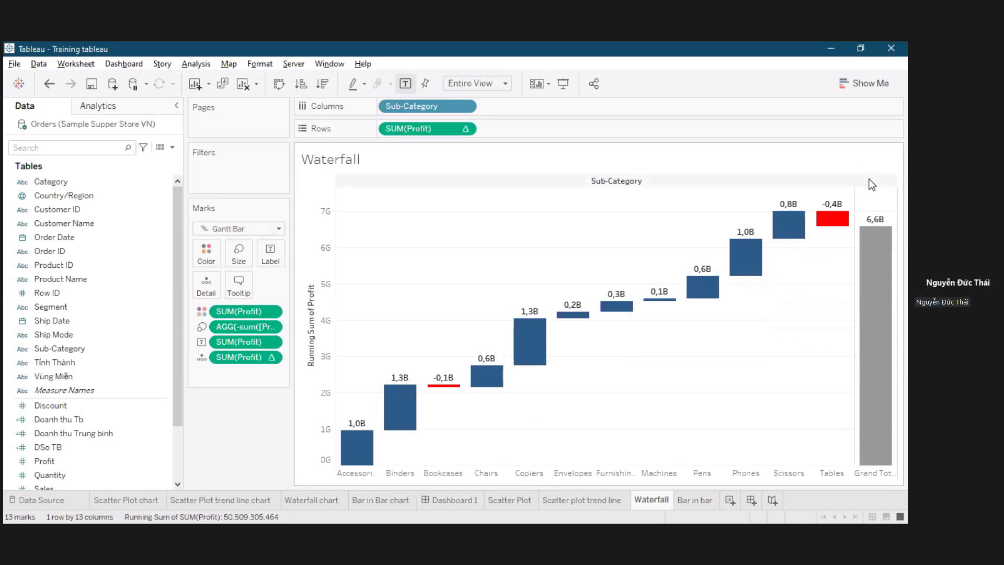
mouse_move(747, 259)
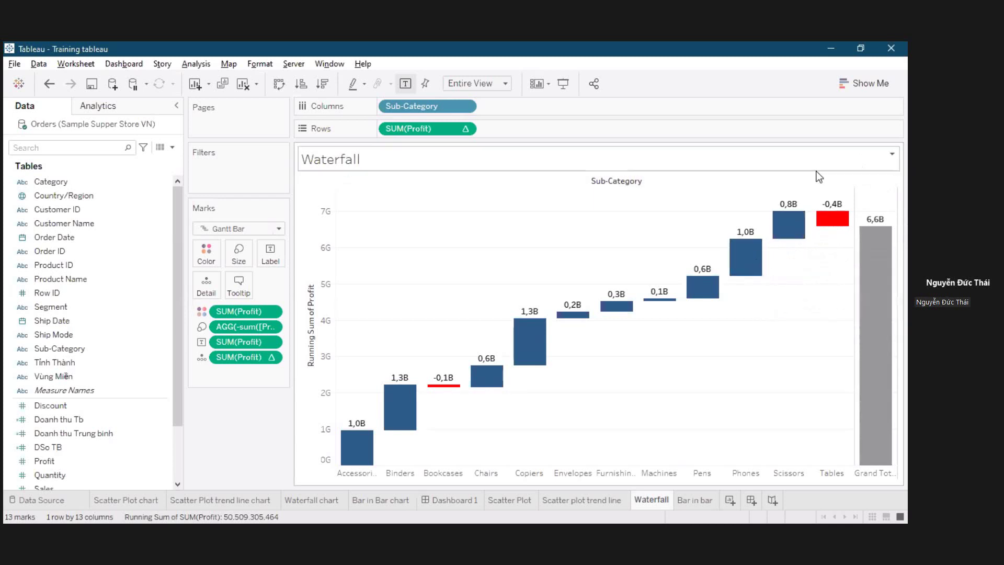
right_click(880, 258)
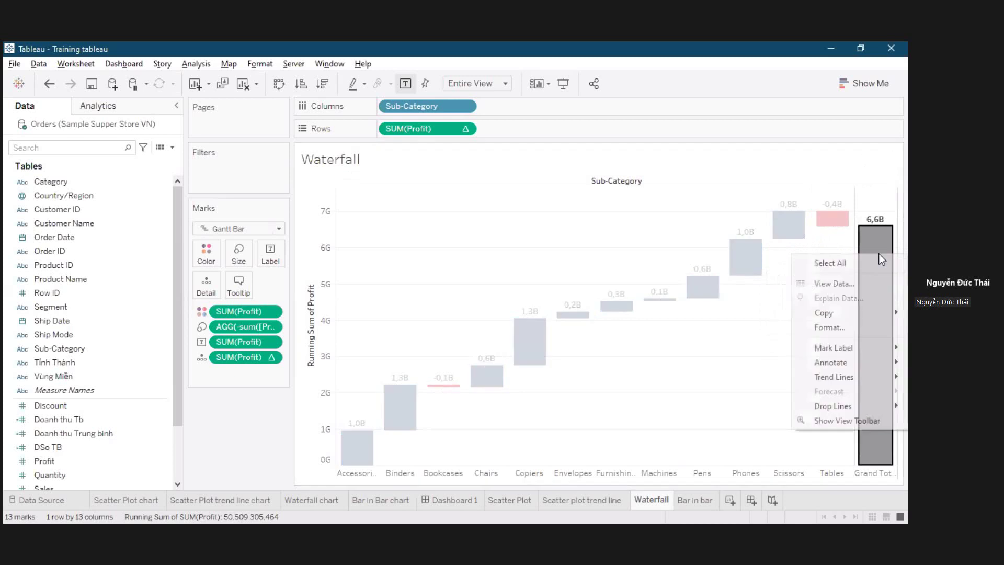
left_click(841, 328)
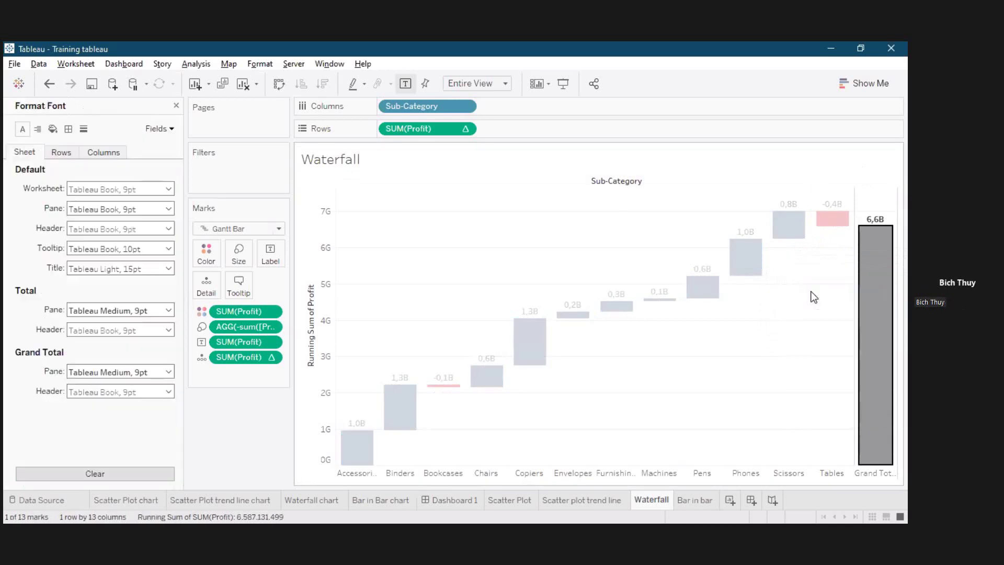
left_click(176, 106)
left_click(305, 407)
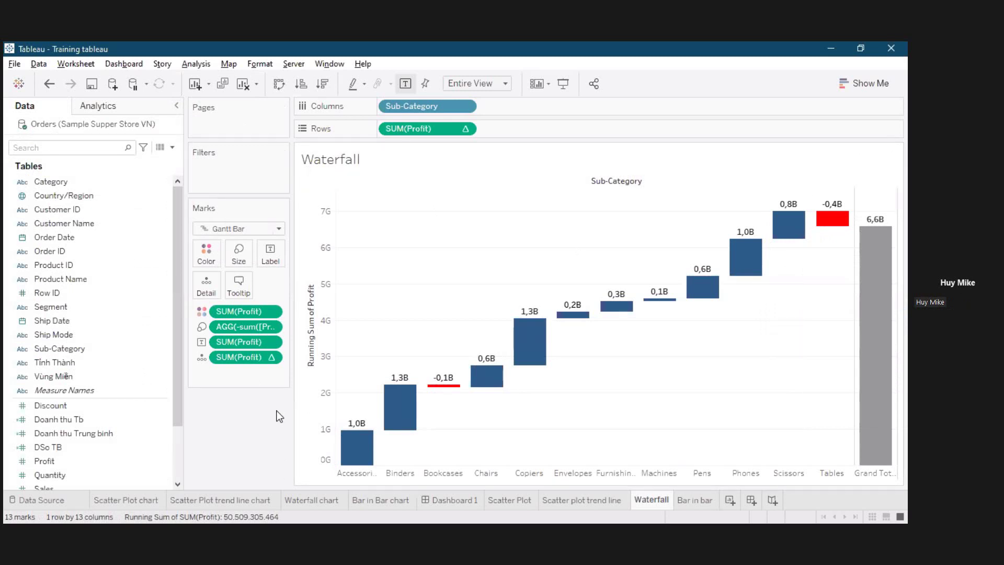
Add a constant line to the waterfall chart's Running Sum of Profit axis with a value of 1.000.000.000.
left_click(113, 107)
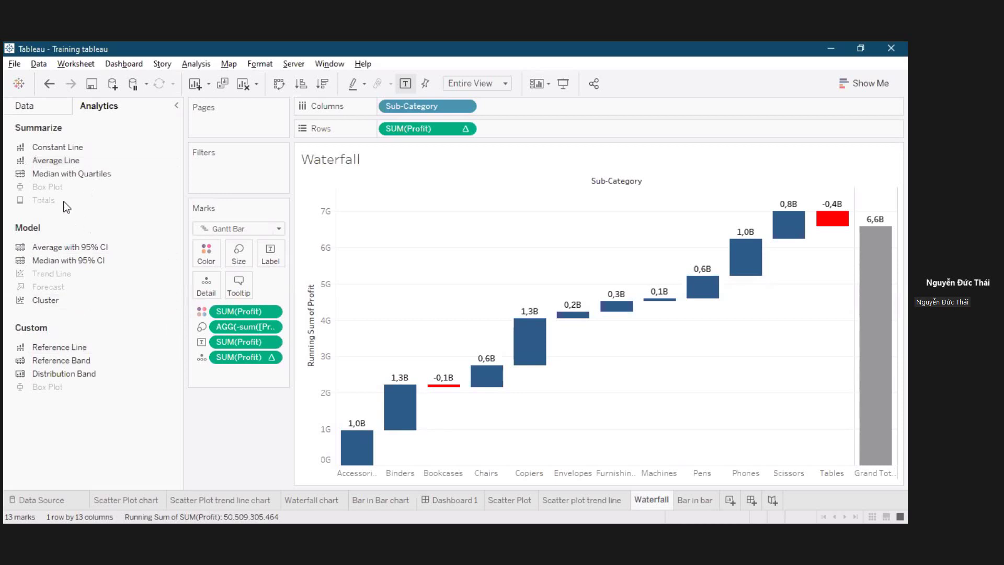
mouse_move(66, 207)
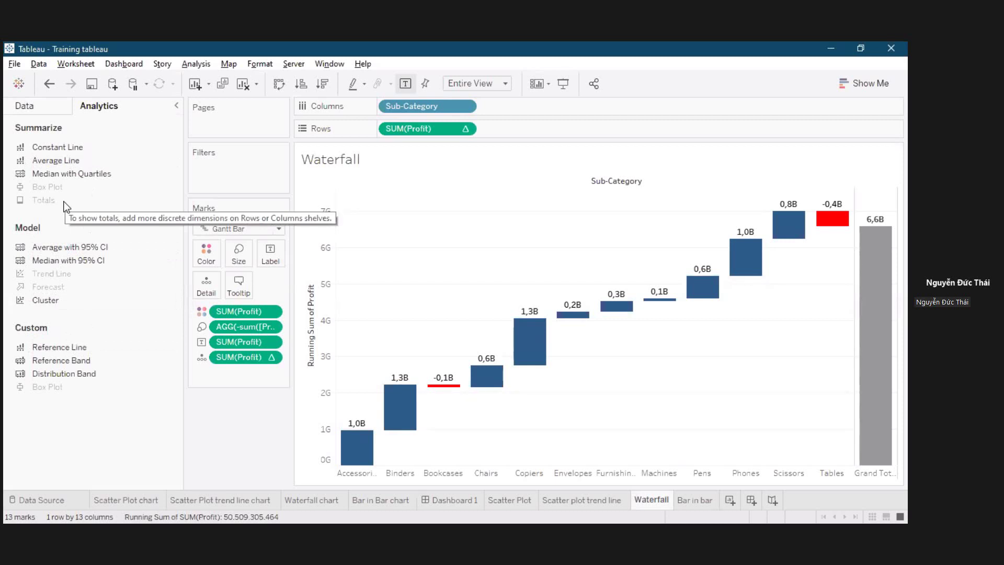
mouse_move(892, 287)
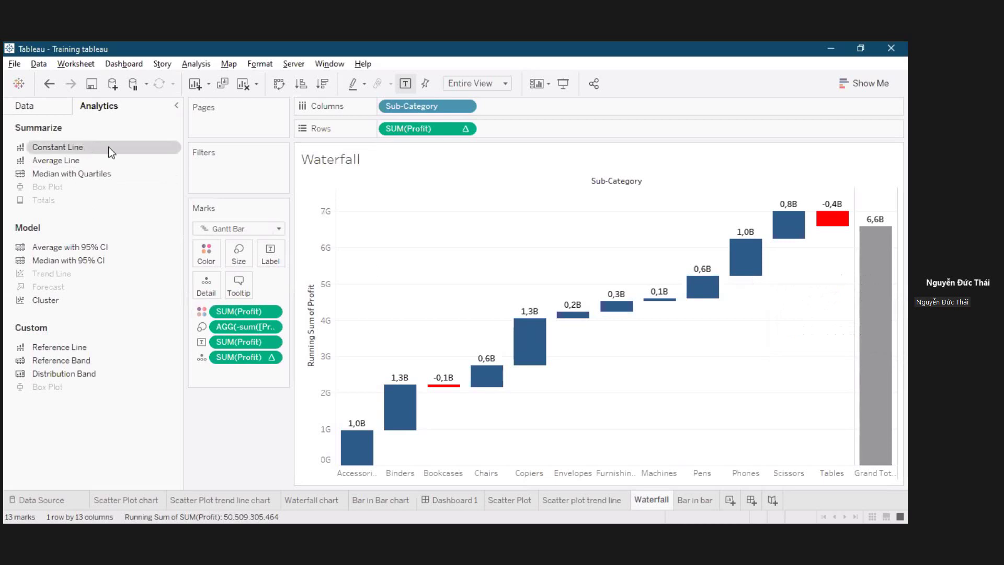
left_click_drag(112, 151, 420, 183)
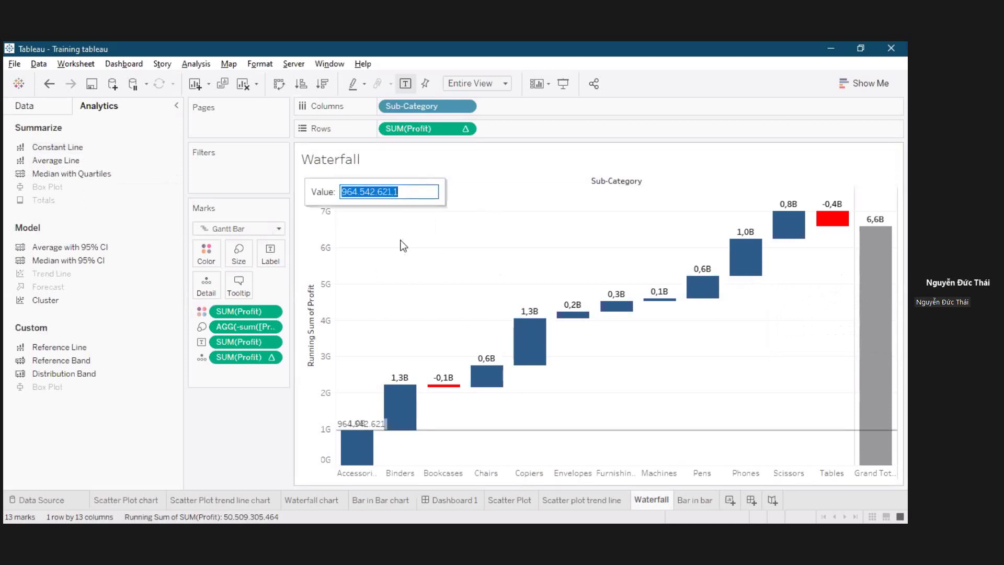
key("BackSpace")
type("10")
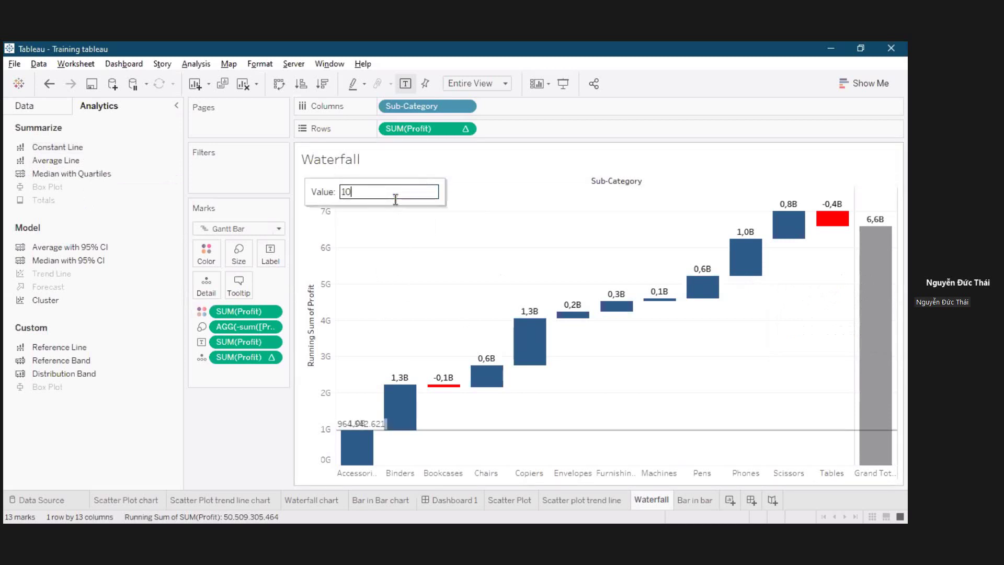
type("00000000")
key("Return")
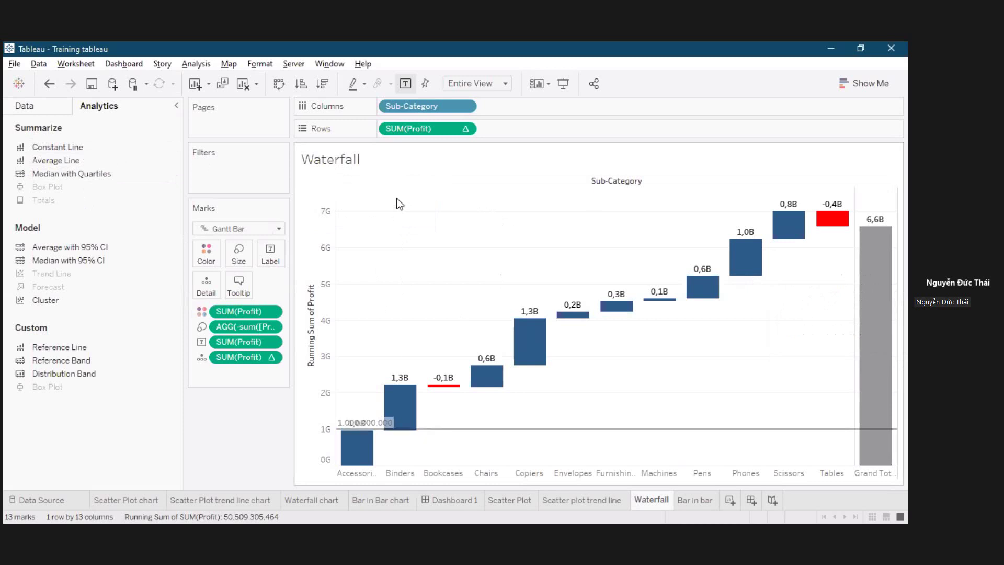
Open the constant line's reference line settings and begin editing its value.
right_click(475, 431)
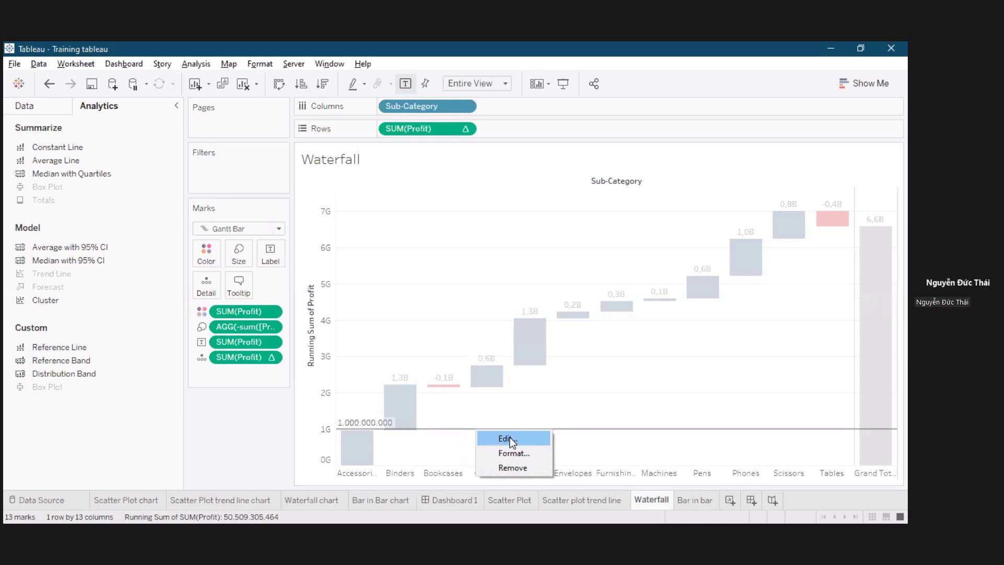
left_click(511, 439)
left_click(379, 224)
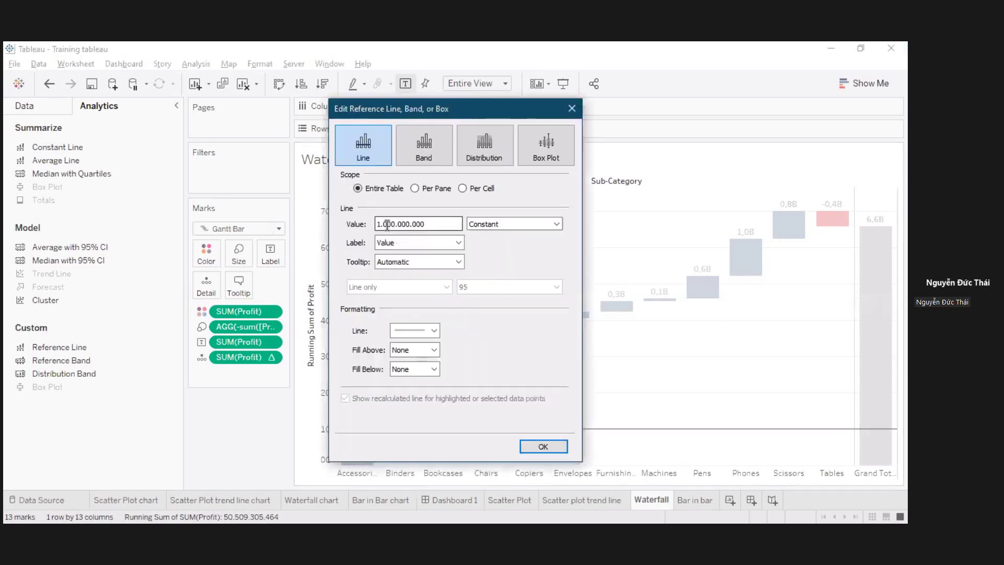
Set the constant reference line's value to 5.000.000.000 on the Waterfall chart.
key("BackSpace")
type("5")
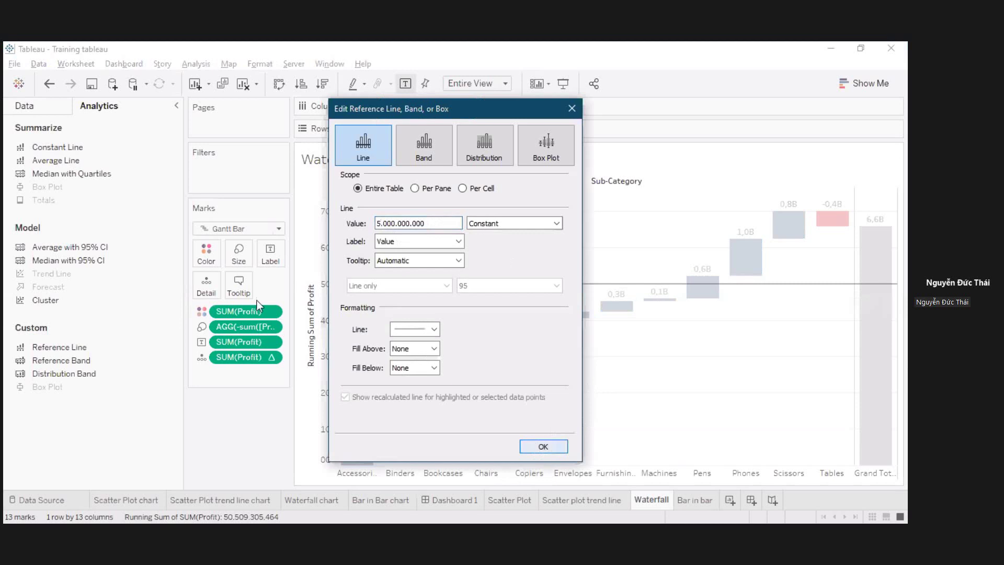
left_click(543, 446)
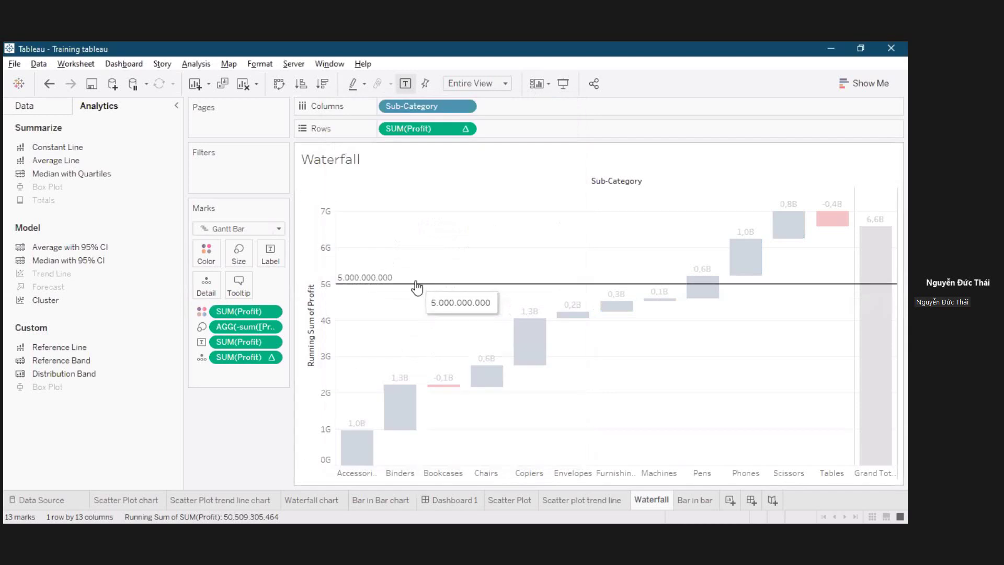
Remove the constant reference line from the Waterfall chart and slightly narrow the side pane.
left_click(417, 285)
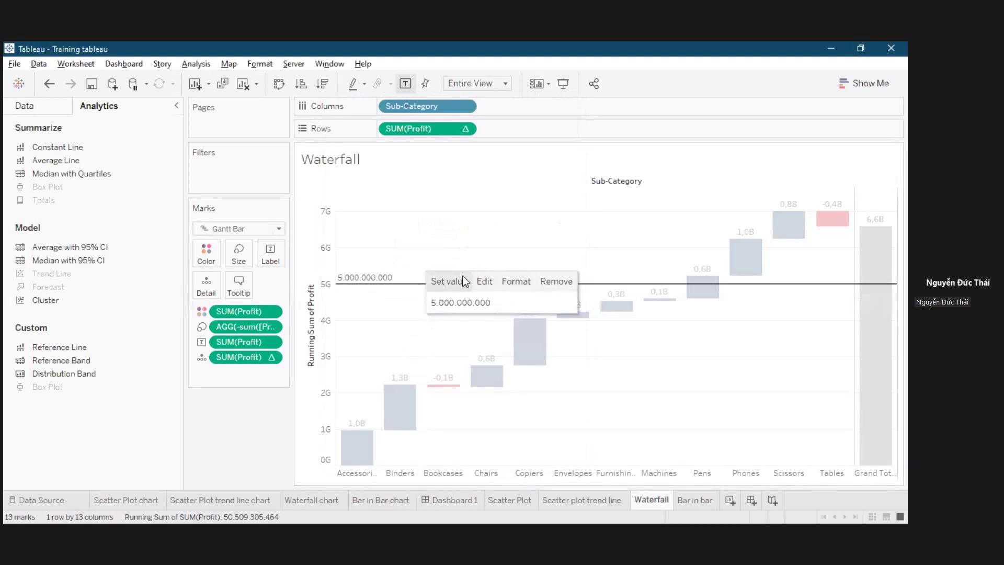
left_click(553, 283)
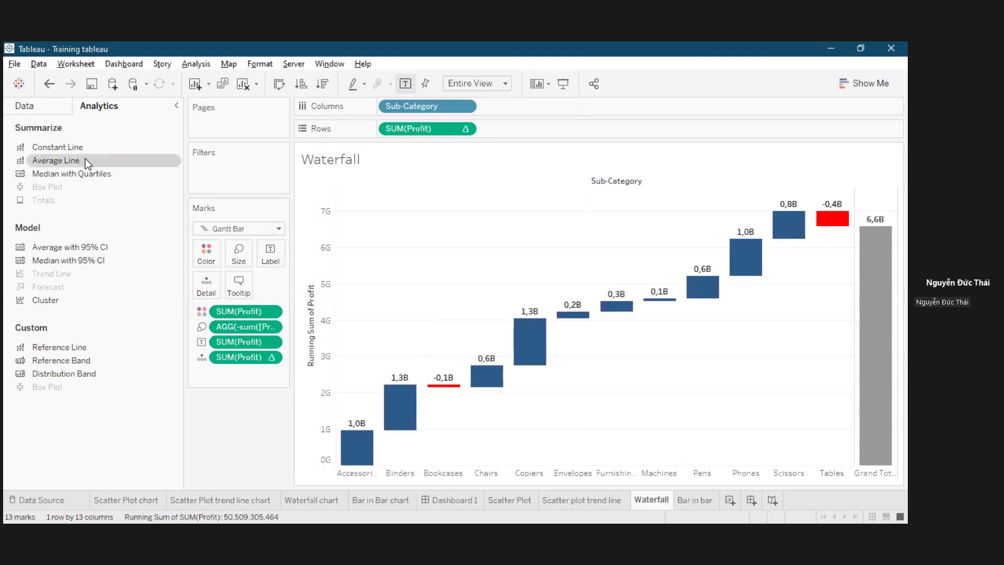
left_click_drag(87, 163, 250, 438)
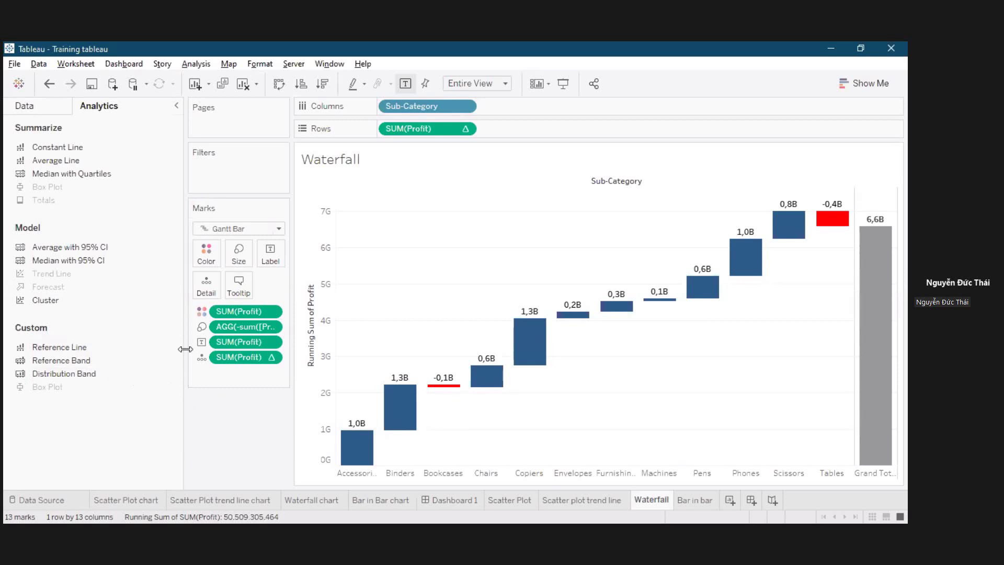
left_click_drag(184, 350, 170, 347)
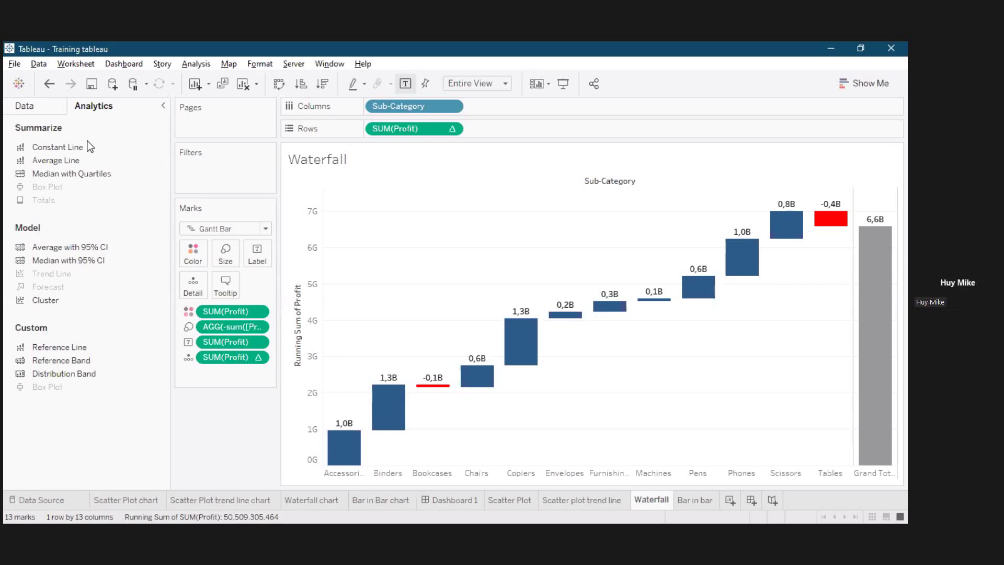
Replace the Profit mark labels with a copy of the running-sum SUM(Profit) field from Rows.
left_click(37, 107)
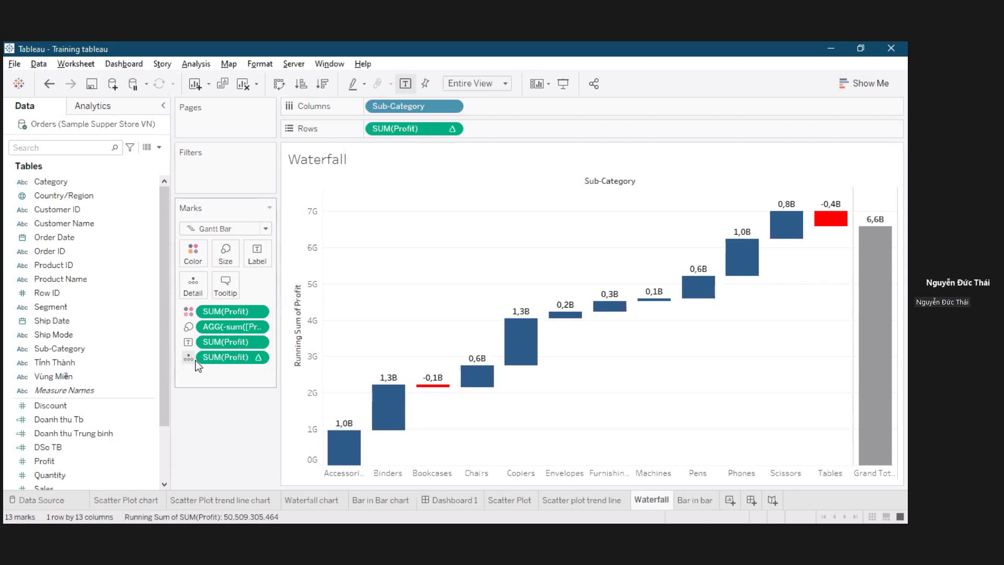
left_click_drag(221, 356, 452, 372)
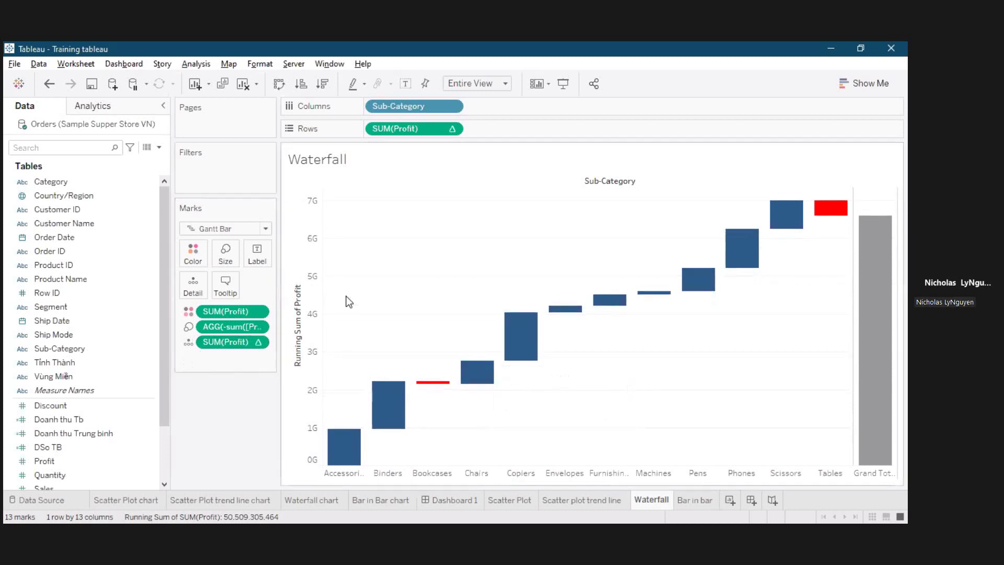
left_click_drag(413, 128, 252, 255)
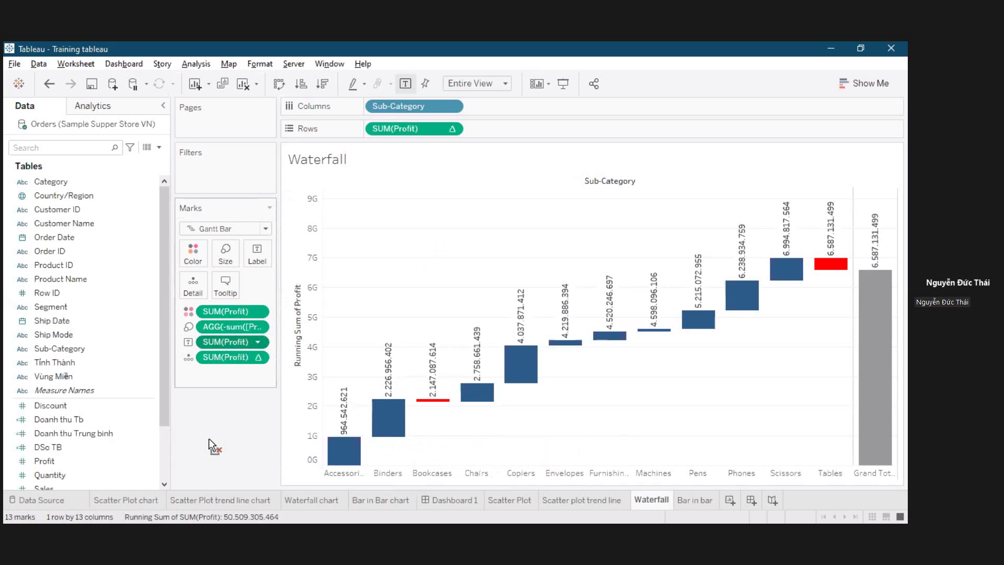
Remove the running-sum label from the marks and label them with the plain Profit field instead.
left_click_drag(209, 438, 393, 377)
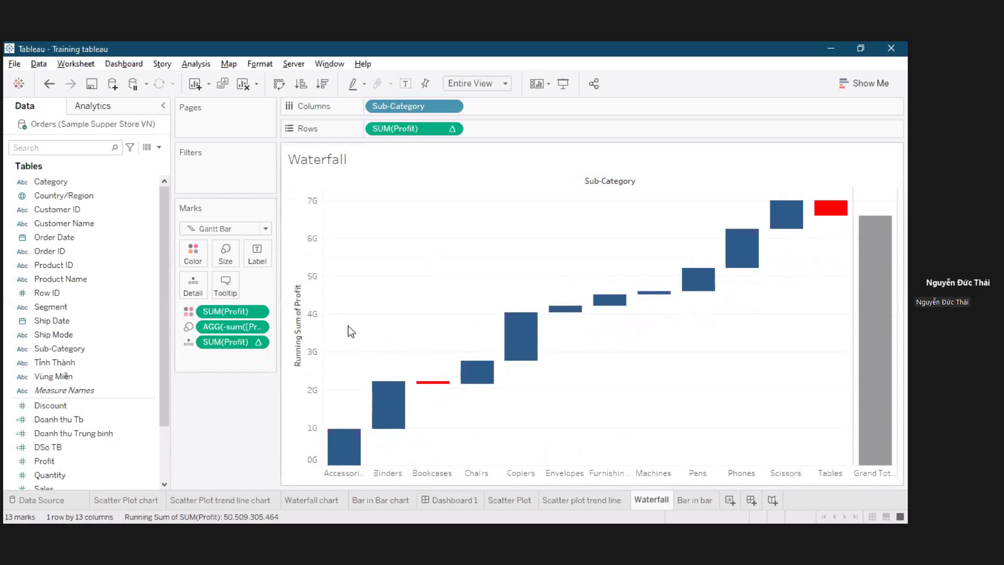
left_click(50, 462)
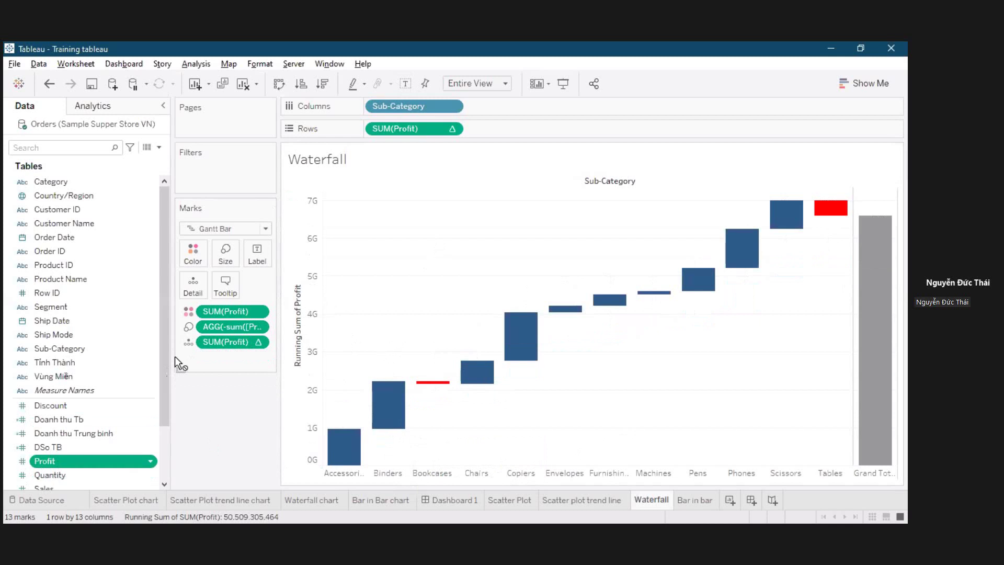
left_click_drag(175, 356, 257, 254)
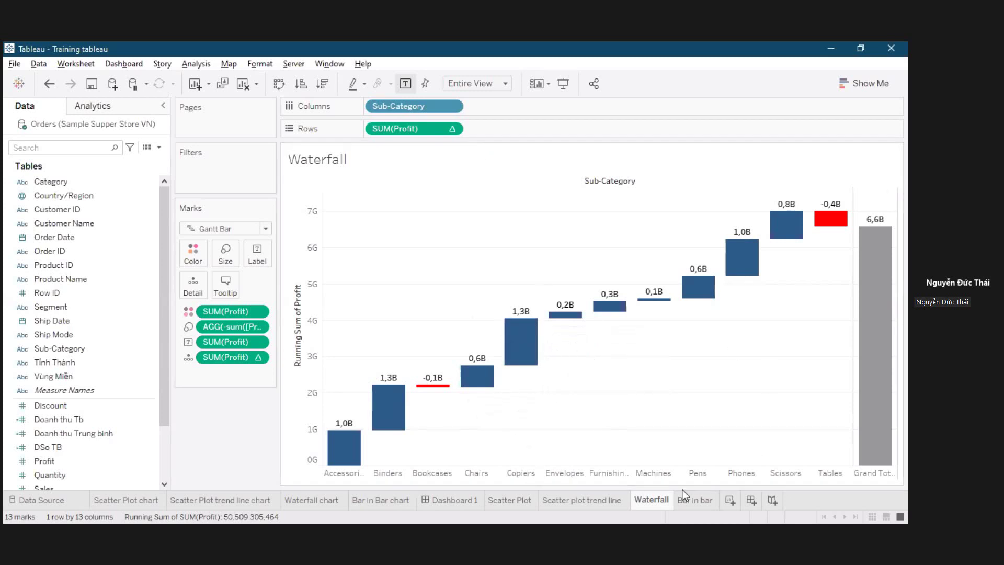
Show the axis header for SUM(Sales) on the Bar in bar sheet and return to the Waterfall sheet.
left_click(697, 501)
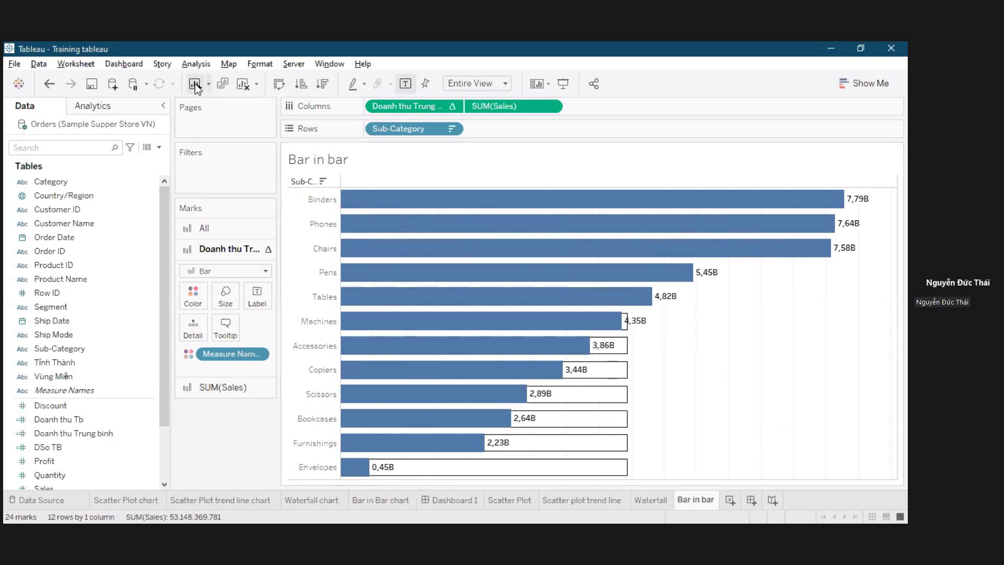
left_click(197, 64)
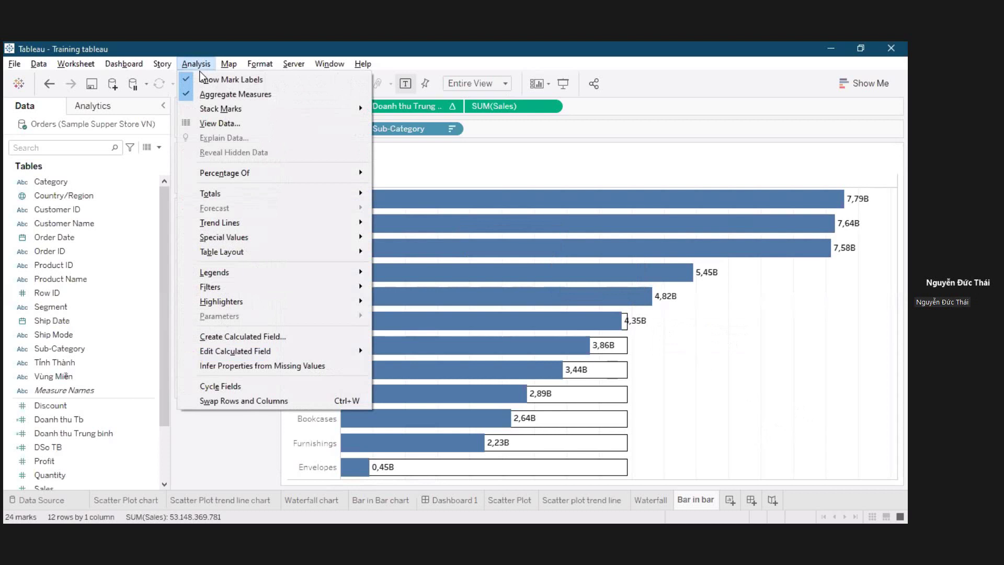
mouse_move(271, 222)
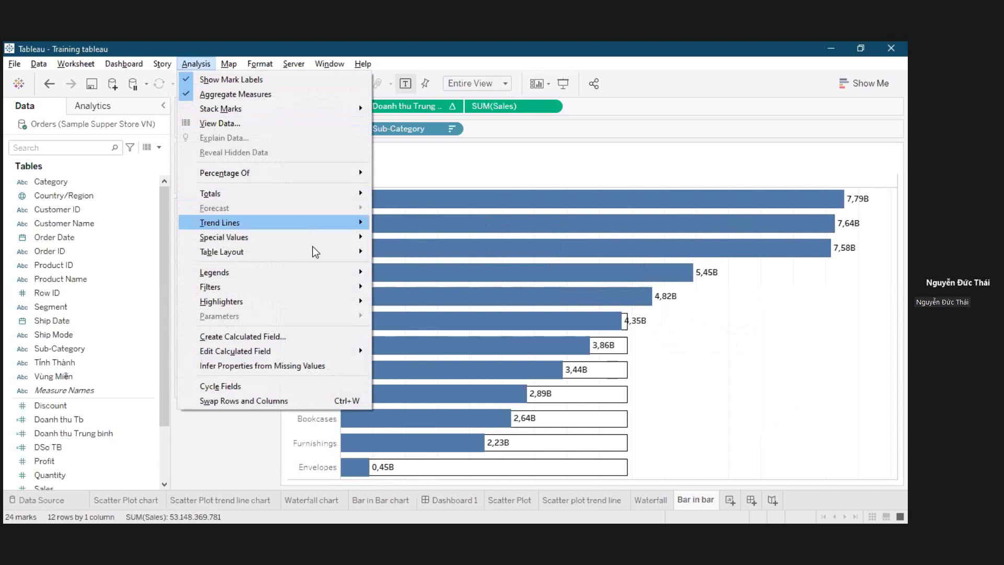
mouse_move(315, 252)
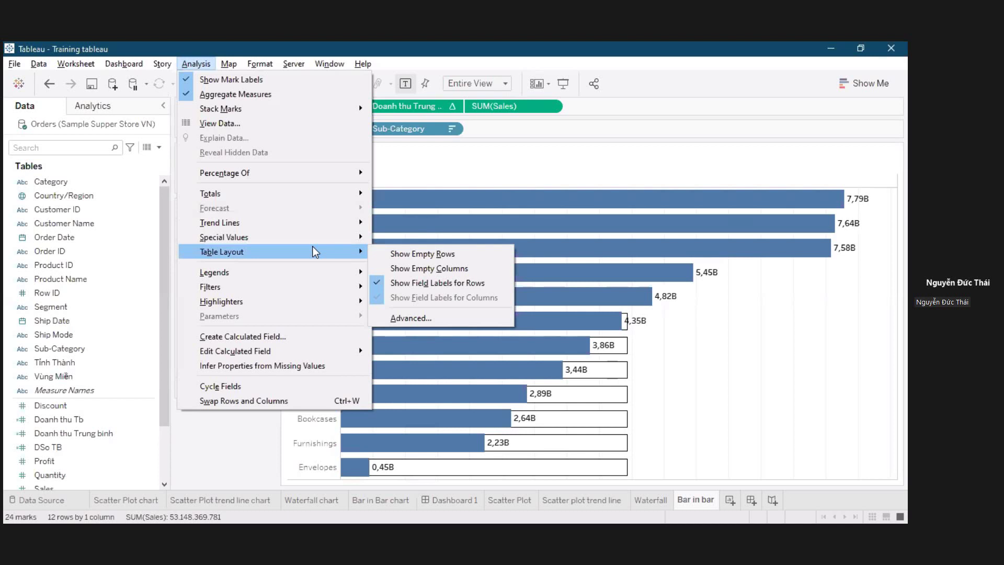
mouse_move(330, 224)
right_click(506, 108)
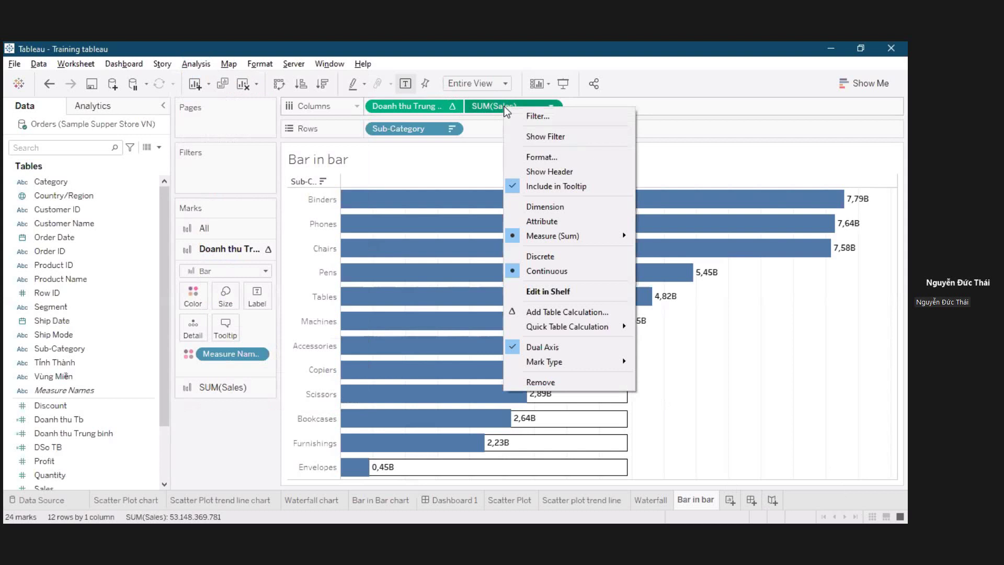
left_click(572, 174)
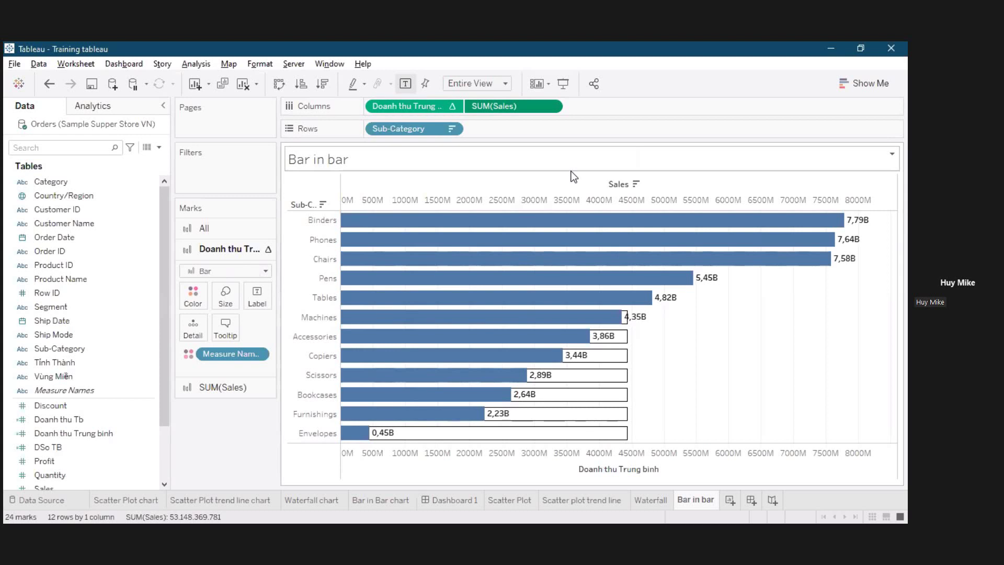
left_click(649, 501)
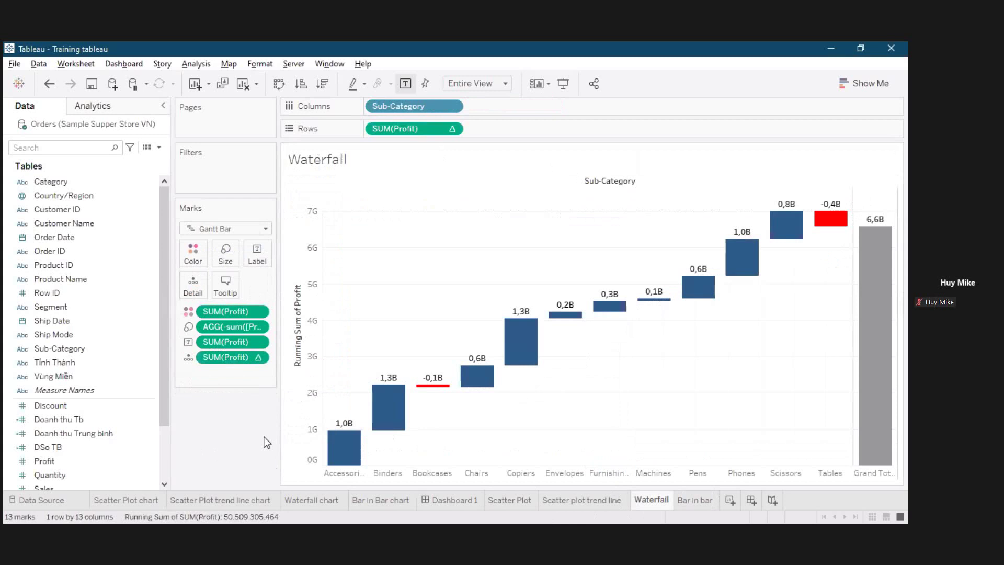
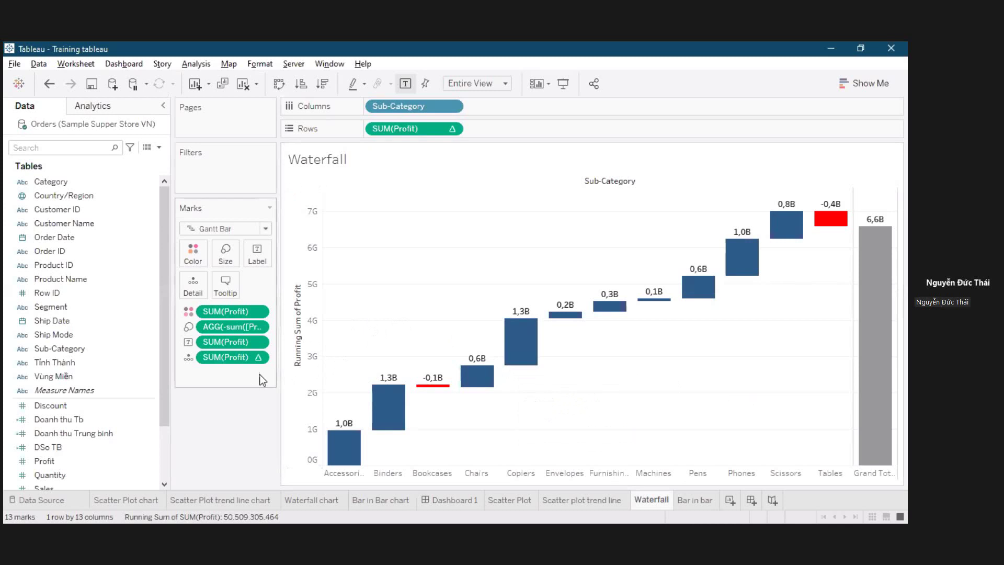
Set the running sum of Profit's default pane number format to Number (Custom) with two decimal places and close the formatting.
right_click(299, 295)
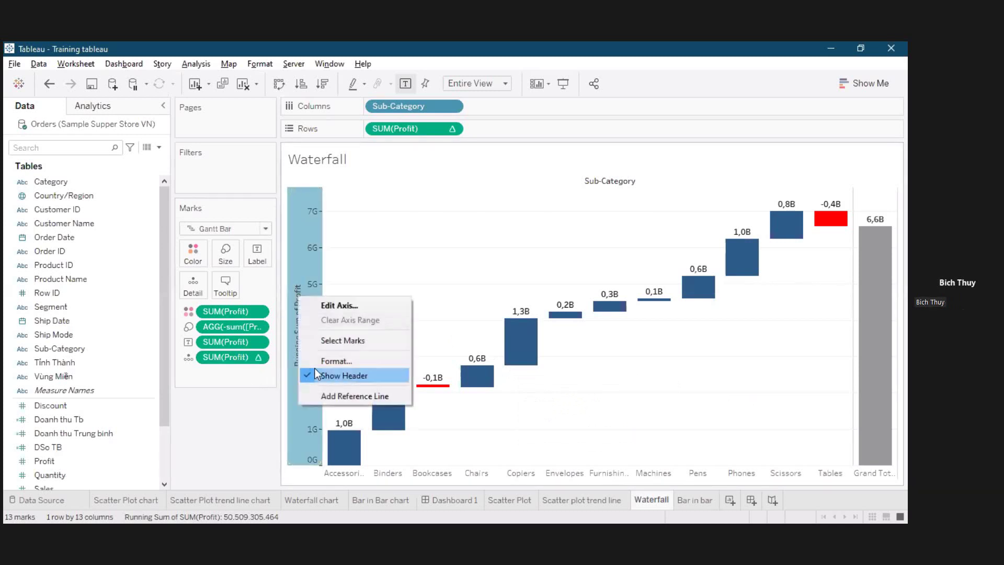
left_click(317, 360)
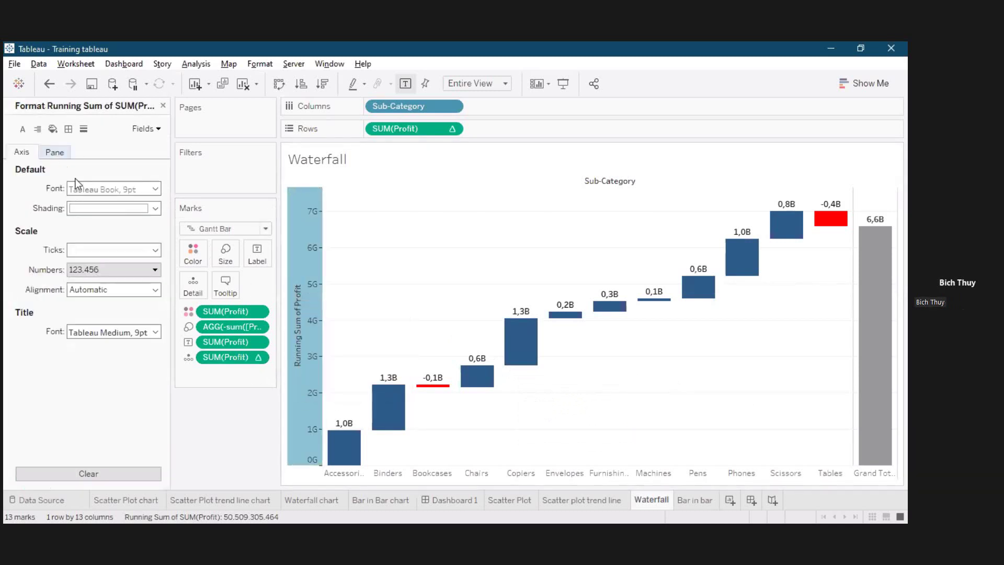
left_click(54, 151)
left_click(108, 227)
left_click(110, 267)
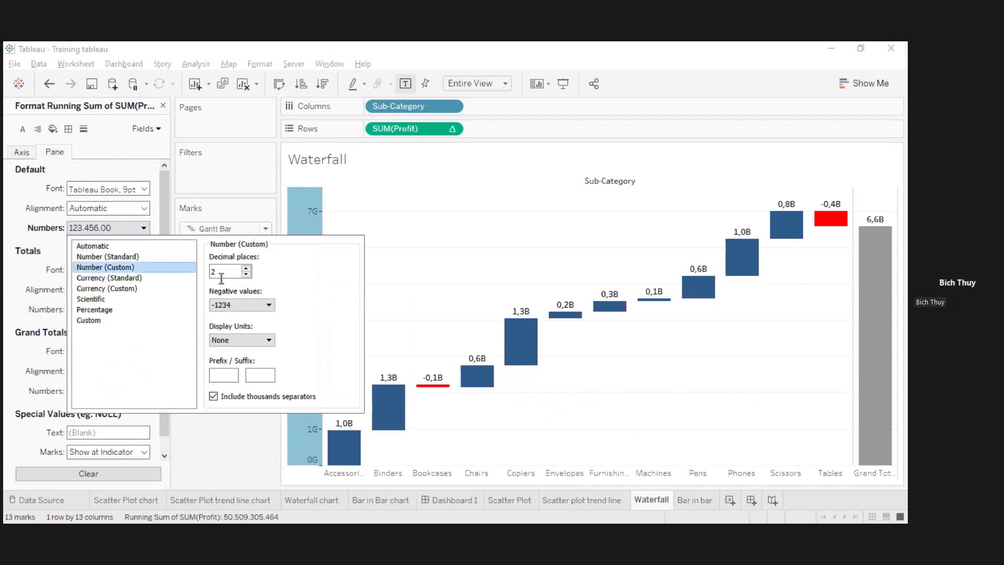
left_click(221, 277)
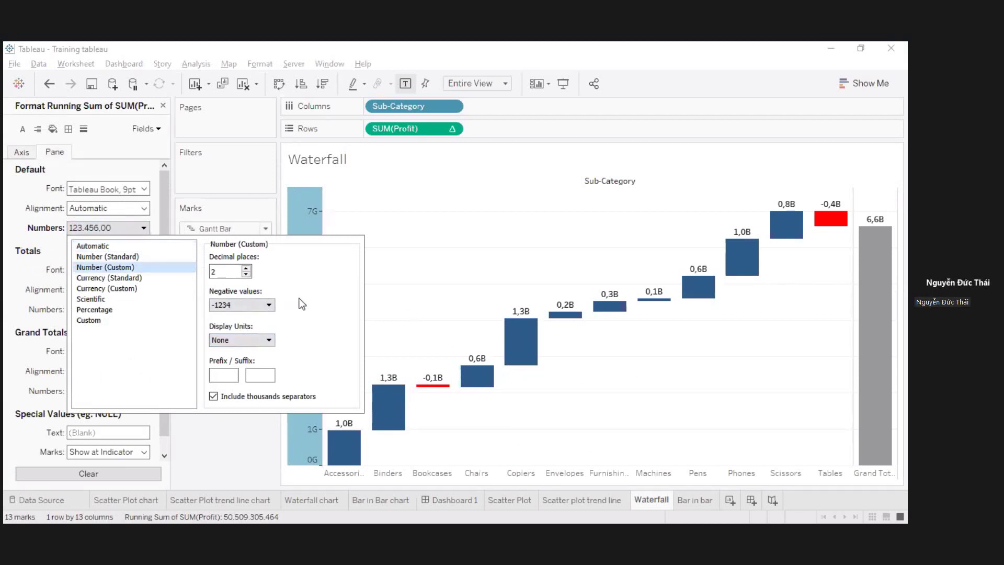
left_click(245, 340)
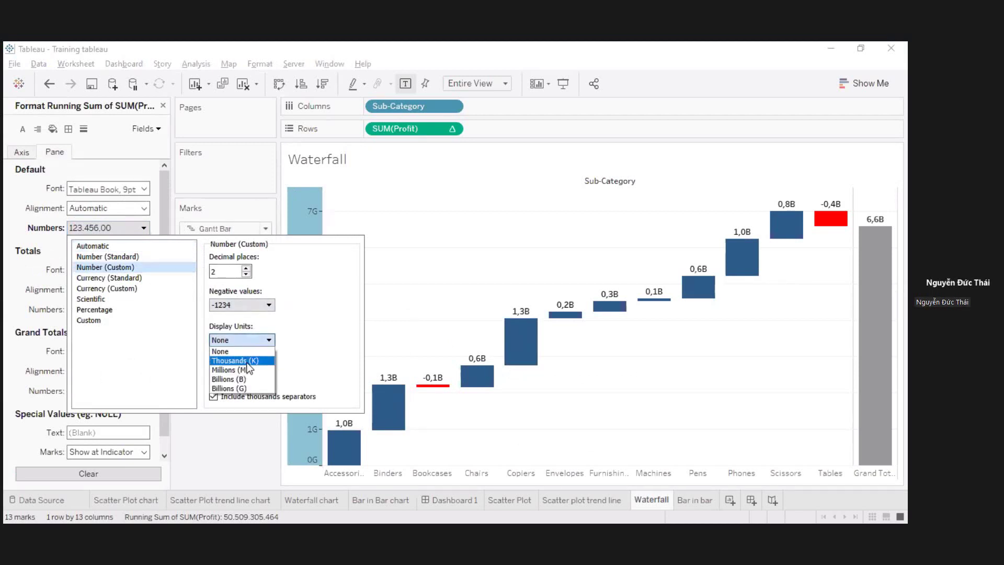
left_click(276, 307)
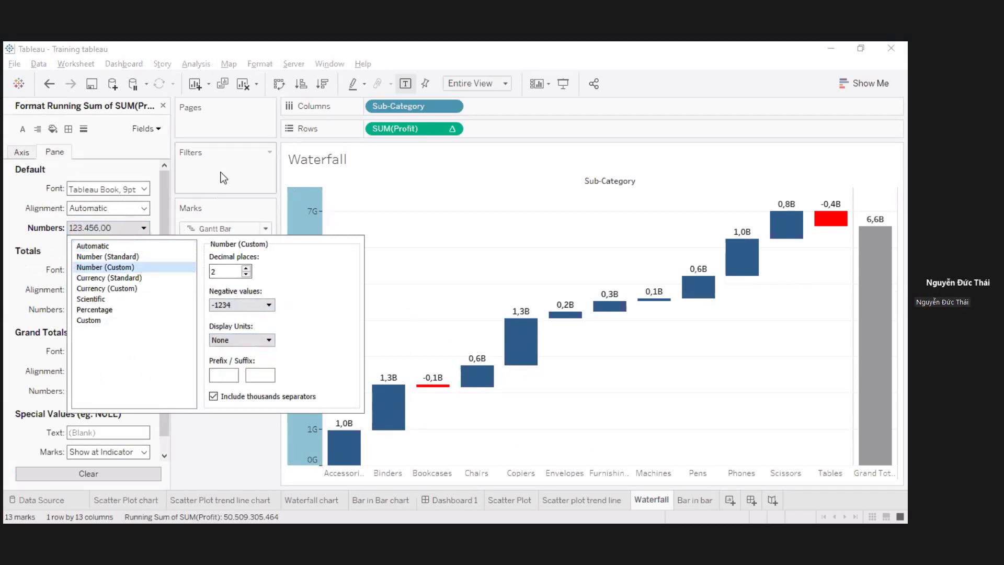
left_click(31, 156)
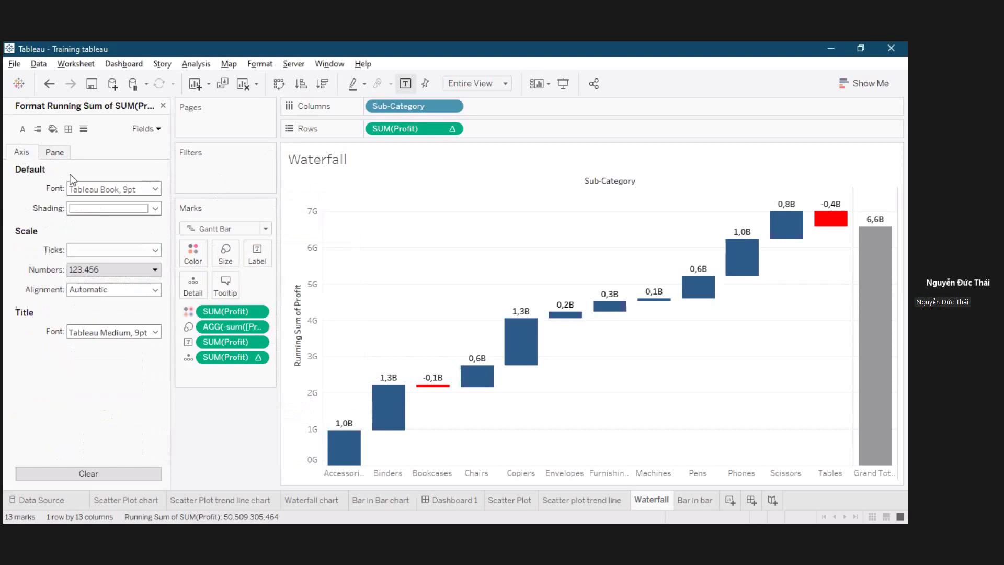
left_click(163, 107)
Reset the default pane number format of the Rows running-sum Profit field to Automatic.
right_click(392, 129)
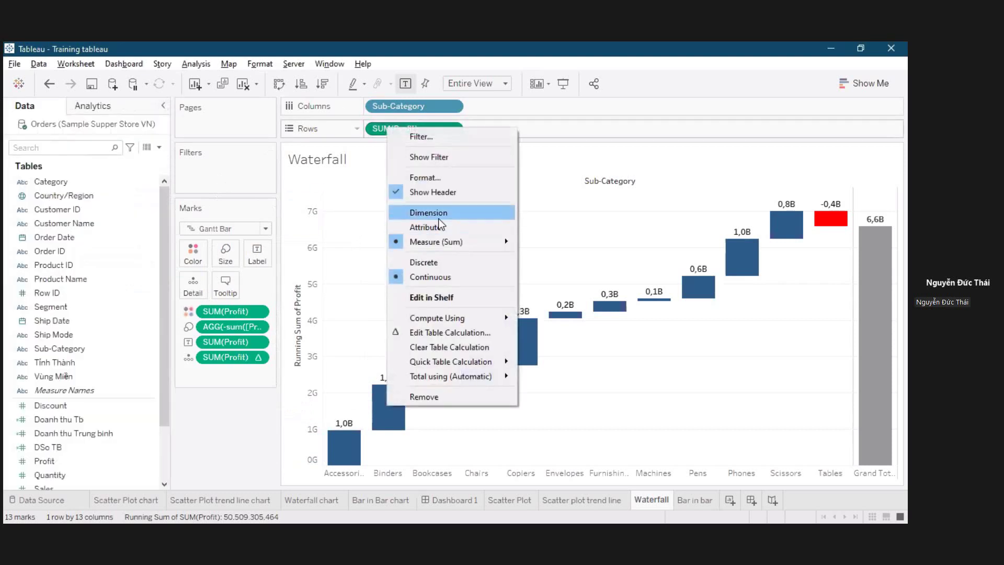
left_click(450, 181)
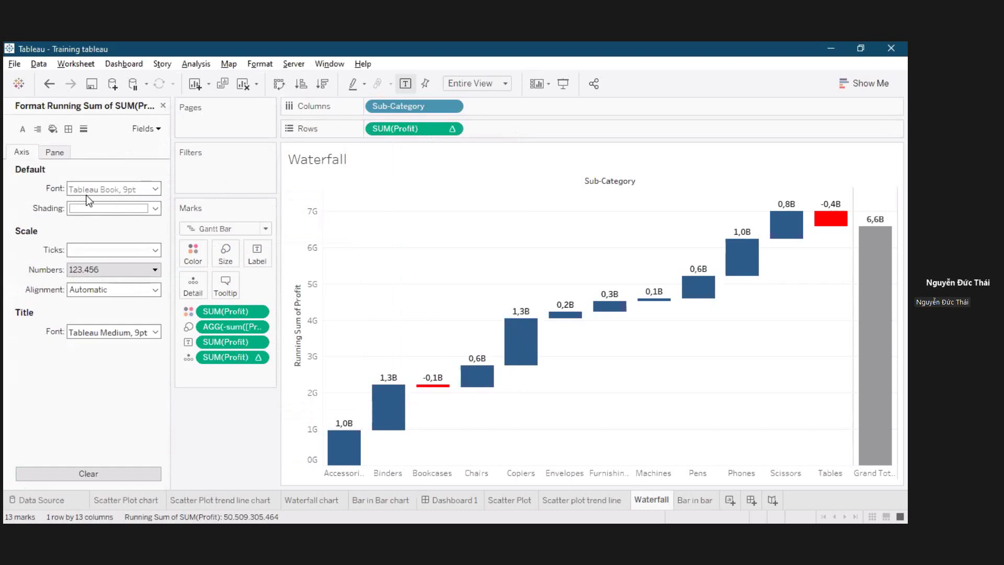
left_click(56, 152)
left_click(113, 231)
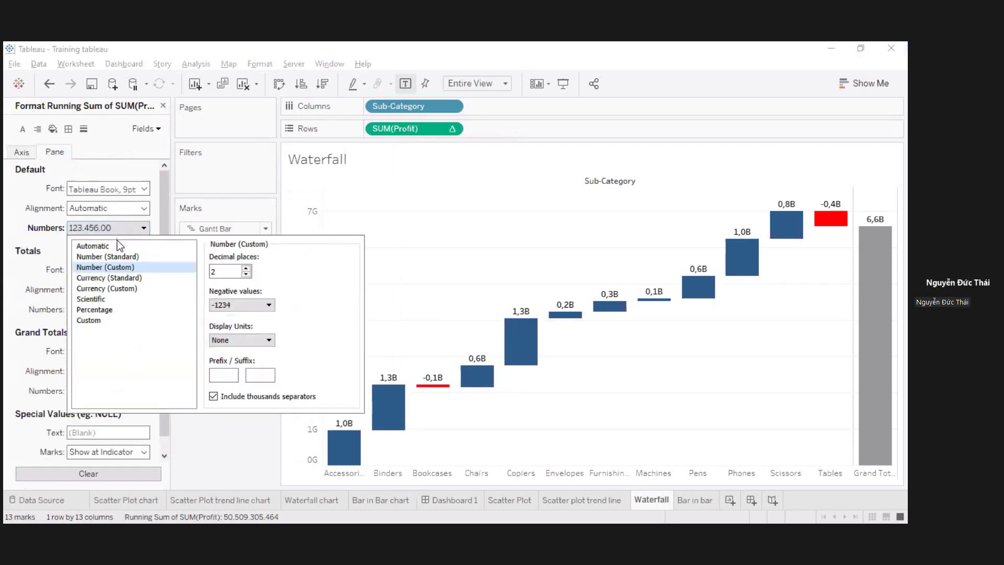
left_click(125, 247)
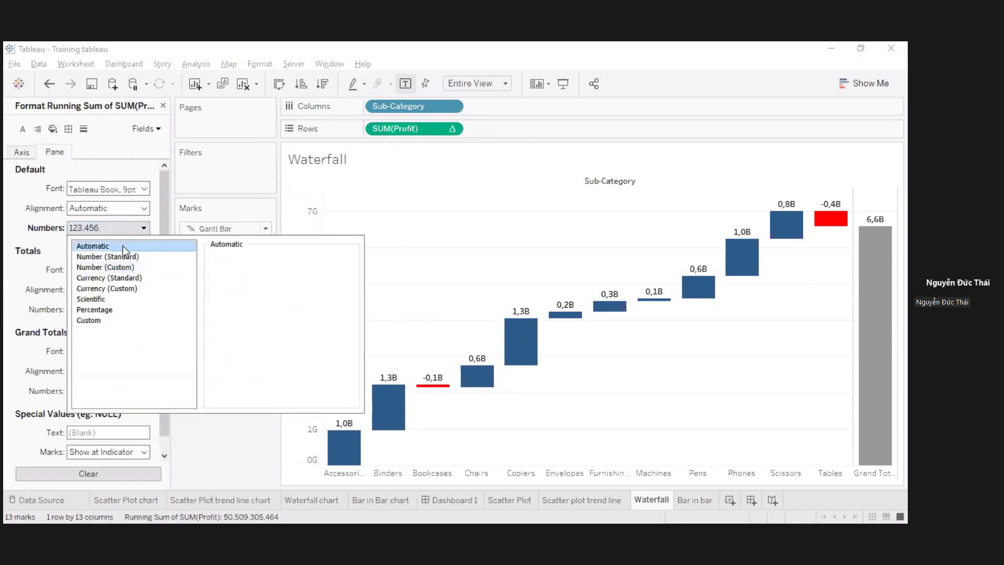
left_click(219, 447)
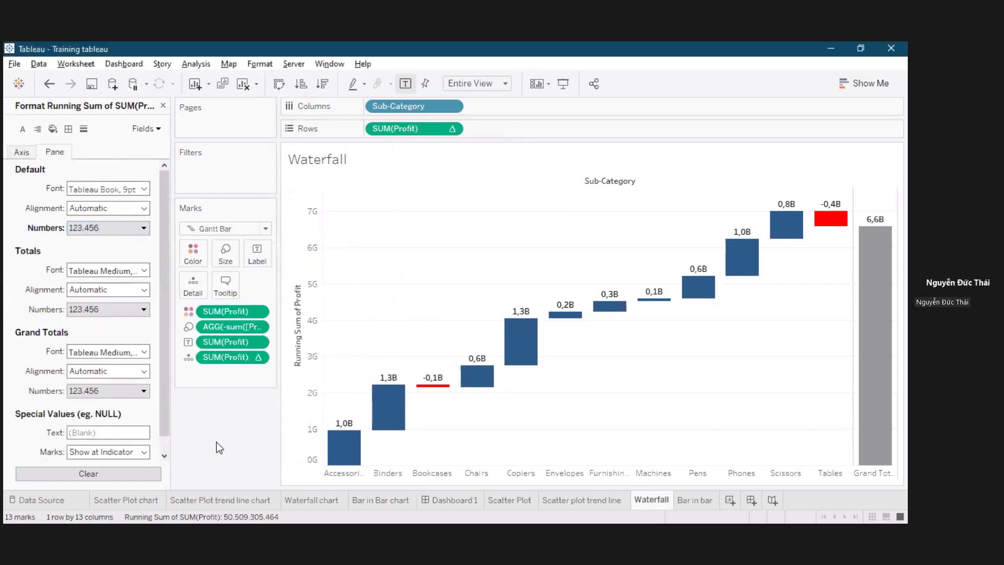
Try displaying the running sum of Profit's default pane numbers as Number (Custom) in Billions (B), and undo the unit change.
right_click(302, 238)
left_click(341, 303)
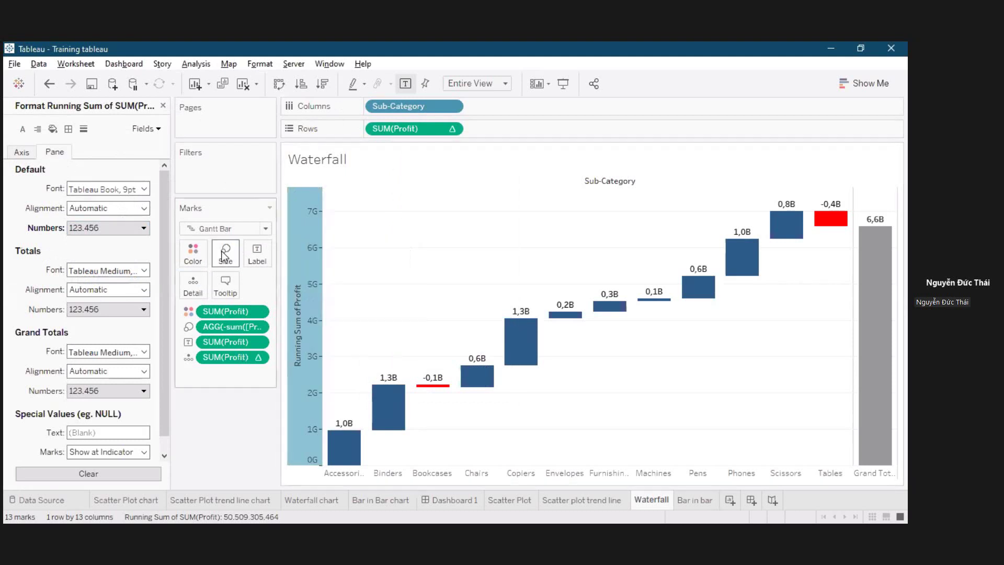
left_click(113, 230)
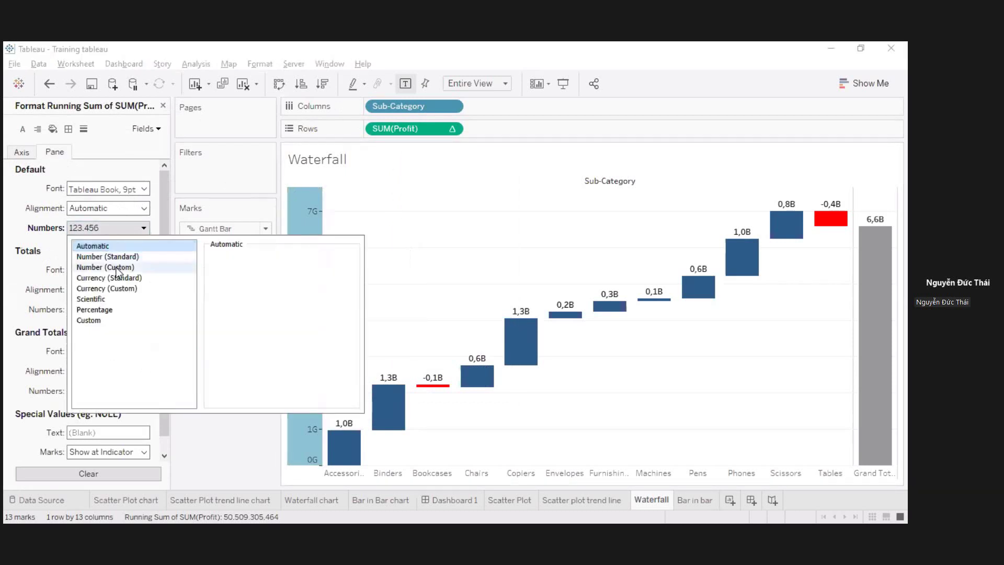
left_click(107, 267)
left_click(242, 340)
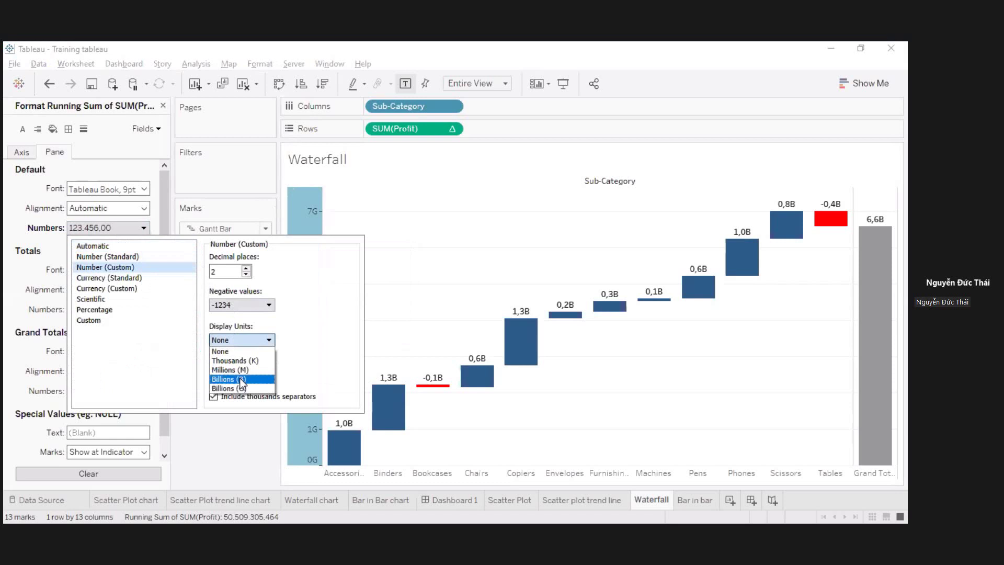
left_click(242, 381)
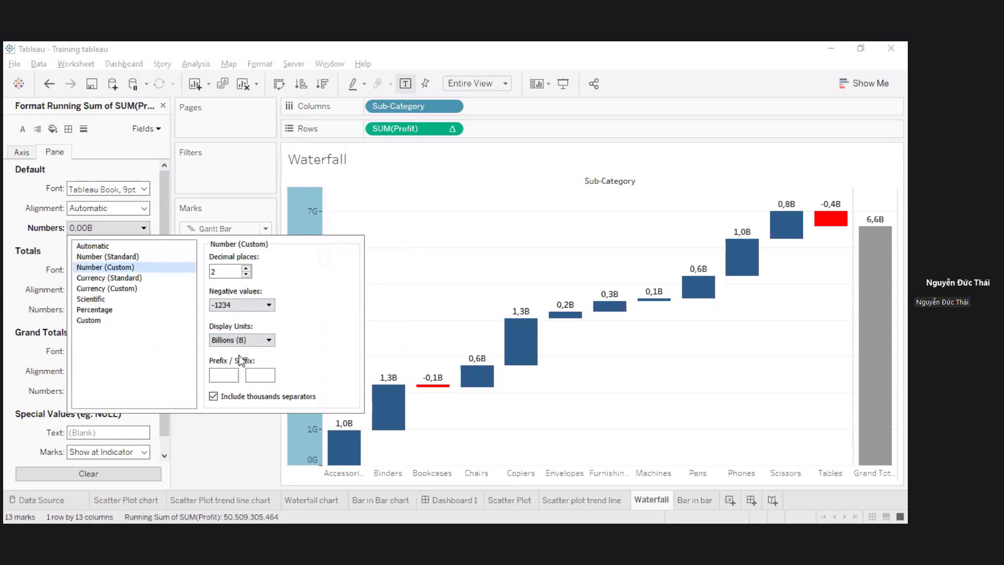
left_click(231, 445)
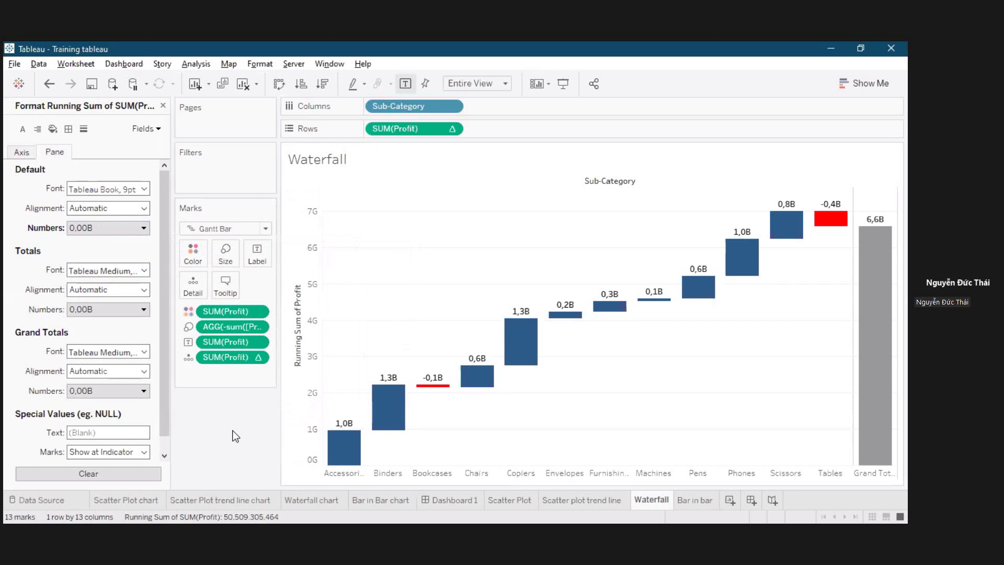
key("ctrl+z")
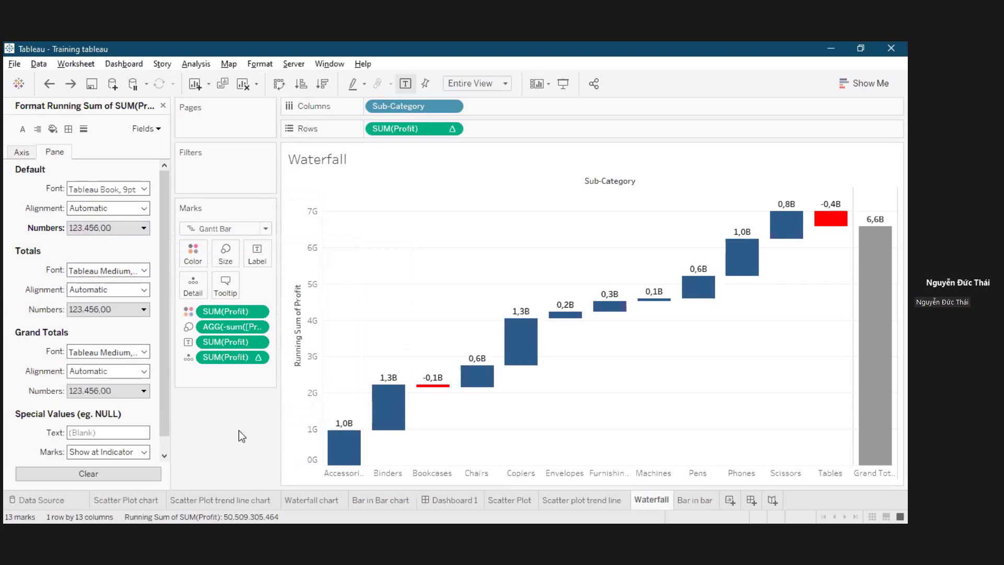
left_click(22, 153)
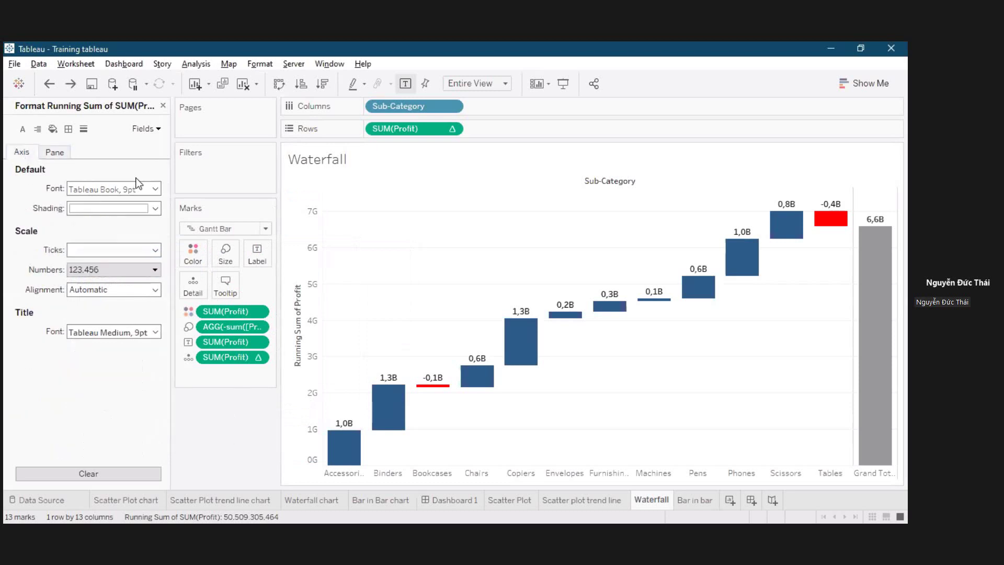
left_click(163, 106)
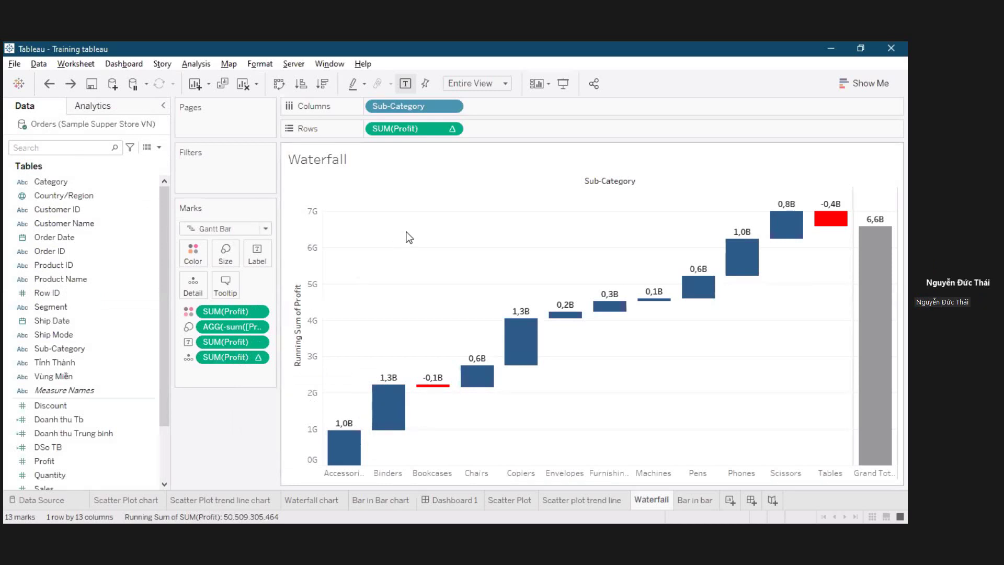
right_click(423, 128)
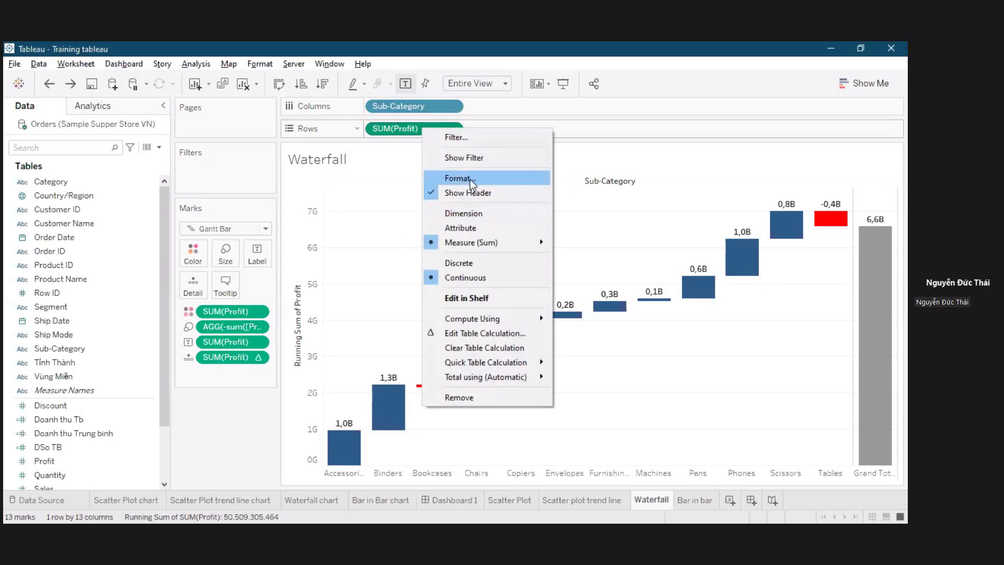
left_click(473, 179)
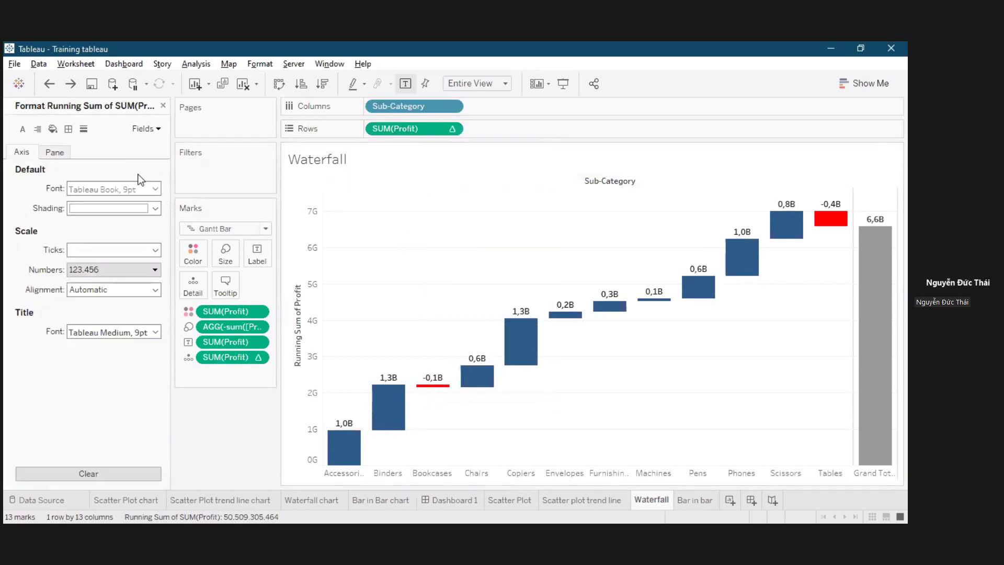
left_click(163, 105)
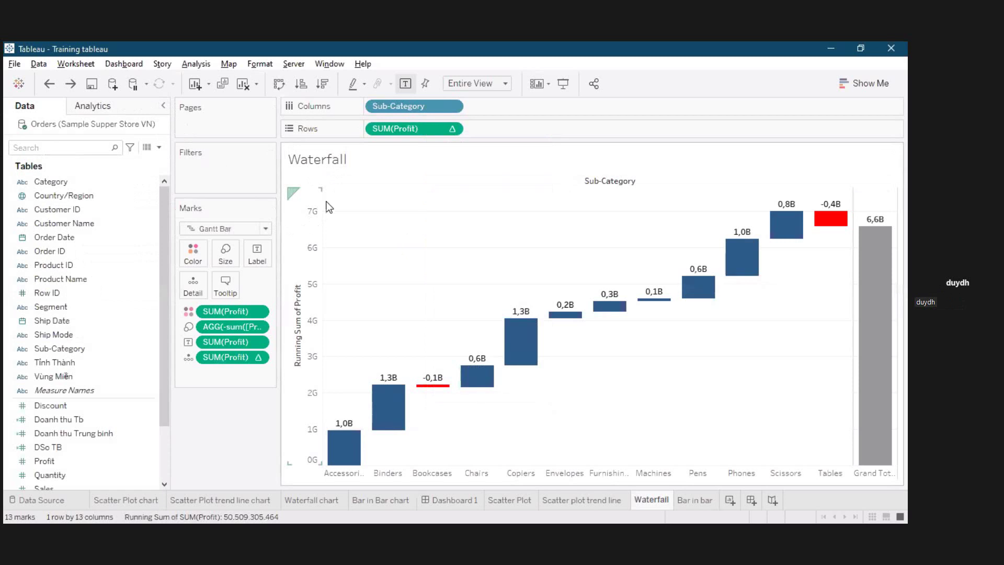
Format the running sum of Profit's axis scale as Number (Custom) with 0 decimal places in Billions (B), and close the formatting.
right_click(394, 126)
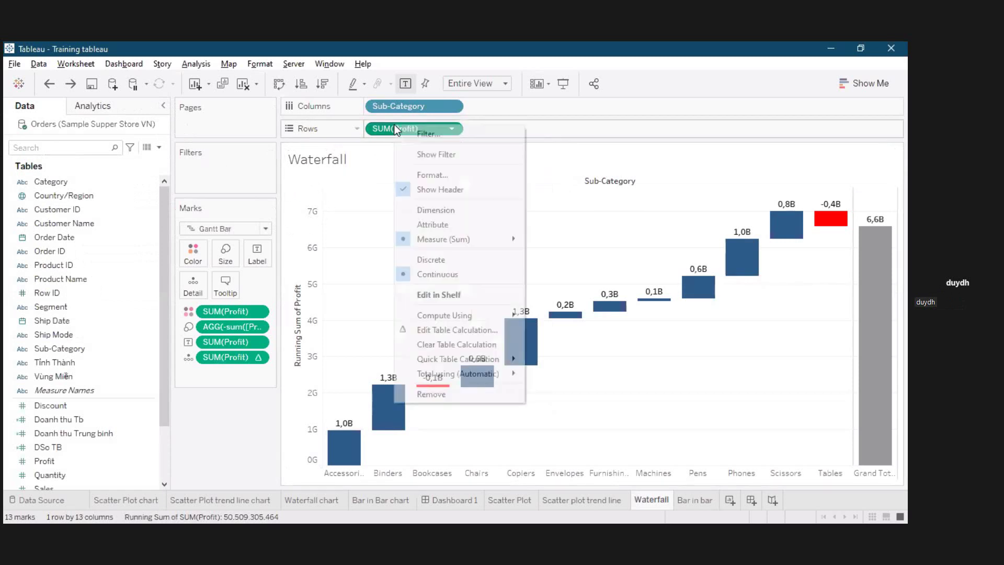
left_click(465, 178)
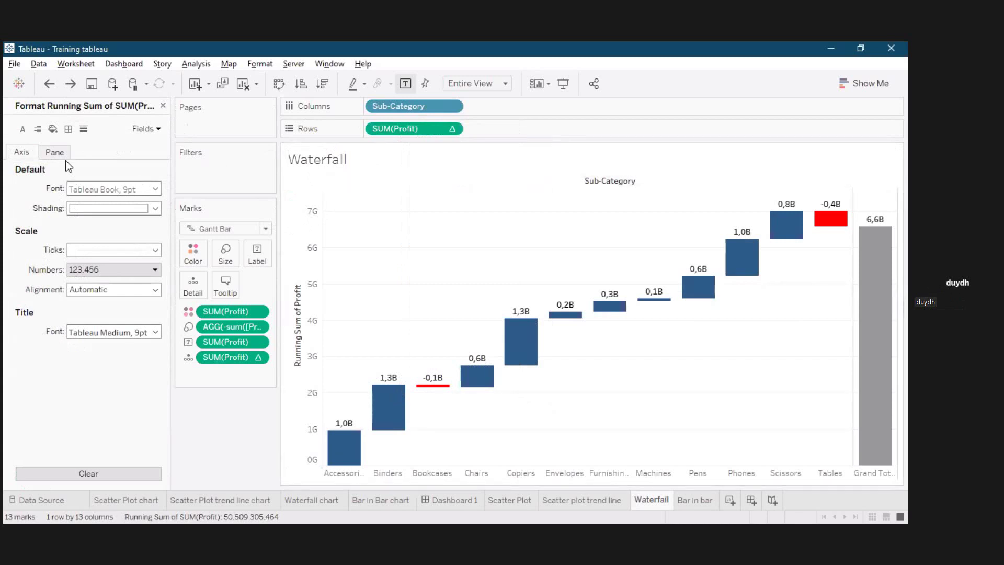
left_click(92, 272)
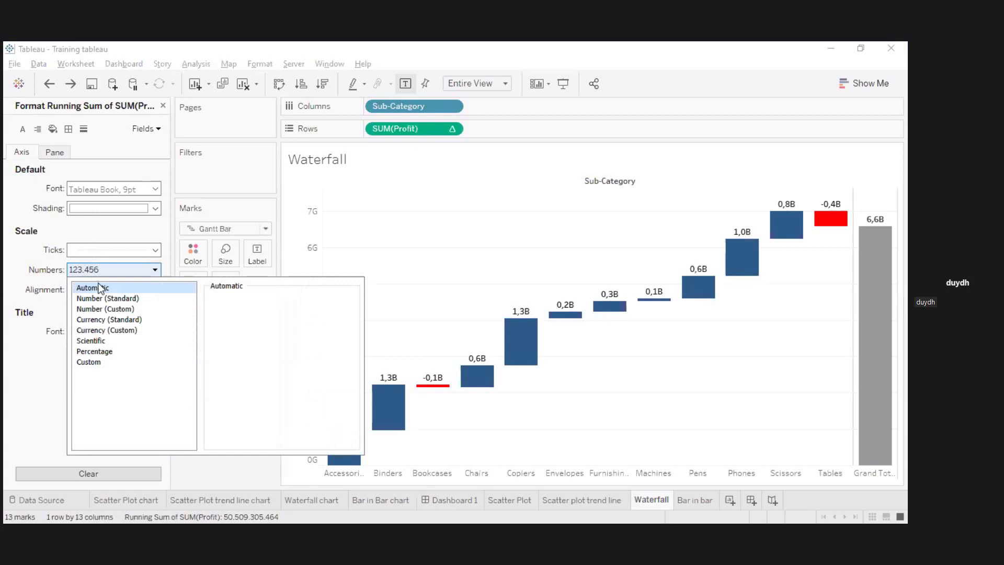
left_click(115, 310)
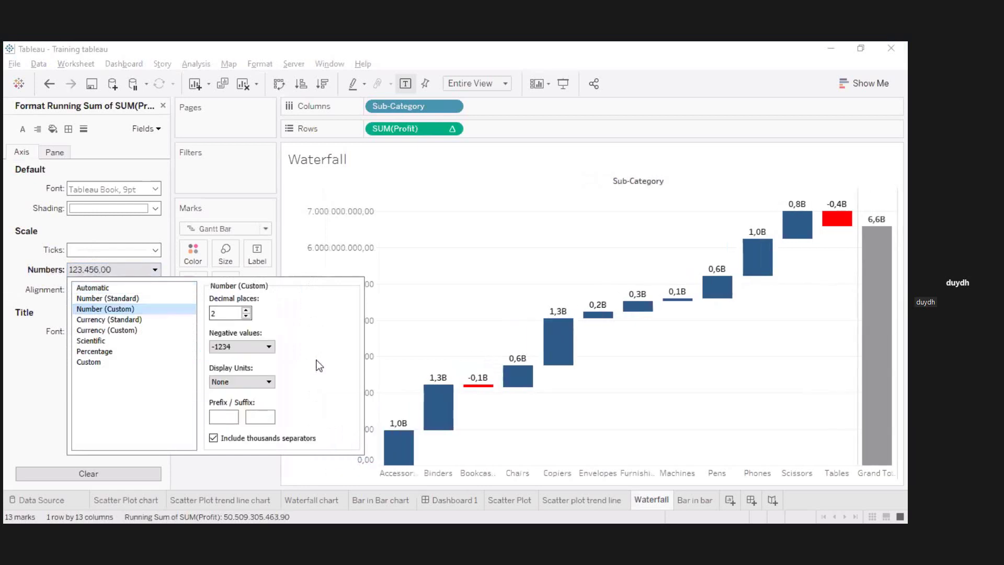
left_click(227, 382)
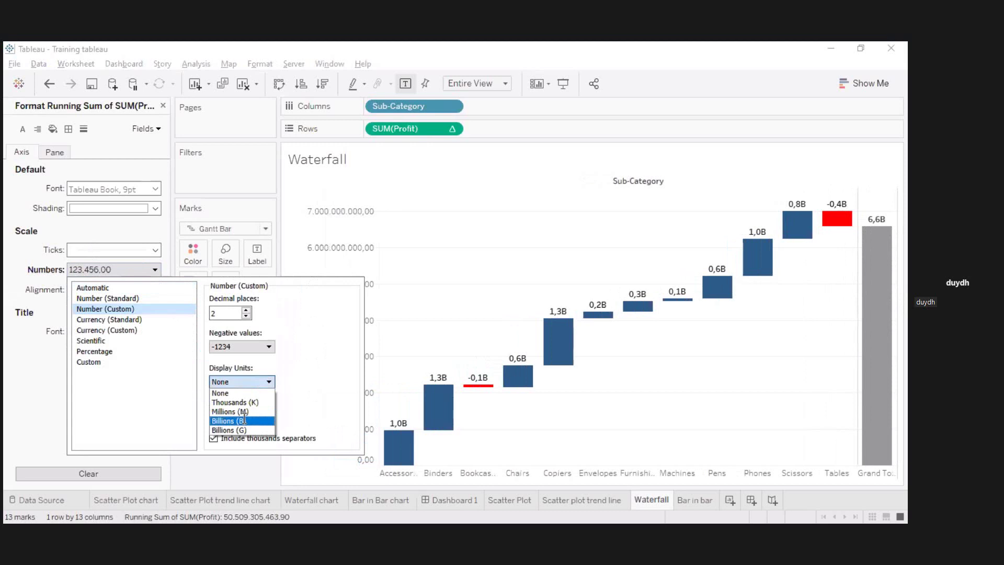
left_click(244, 421)
left_click(246, 316)
left_click(246, 315)
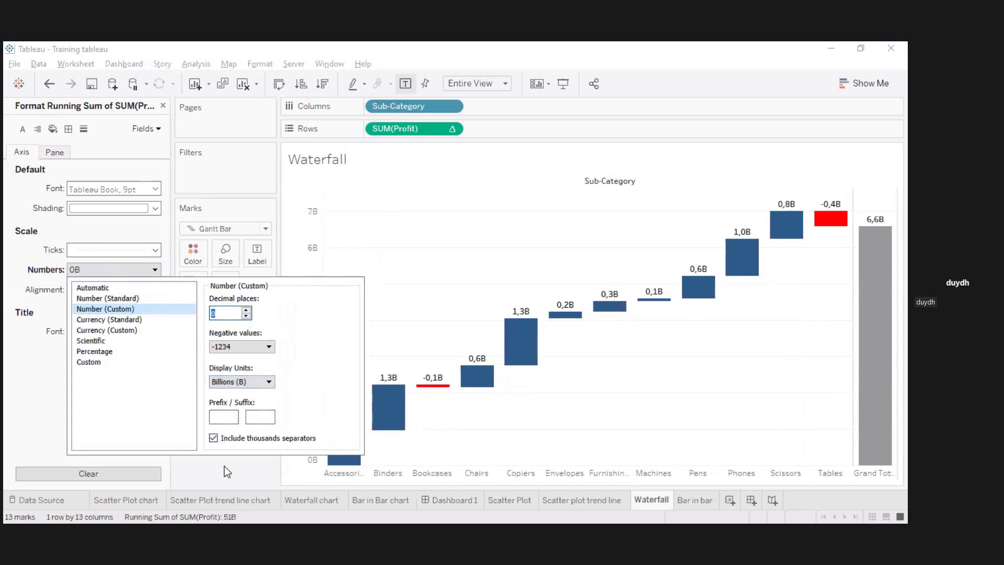
left_click(175, 433)
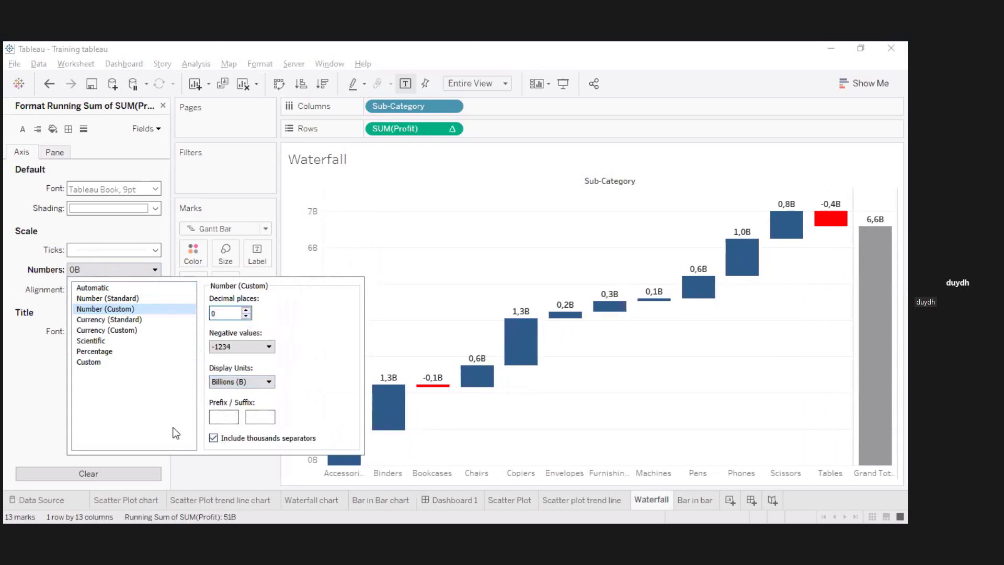
left_click(226, 474)
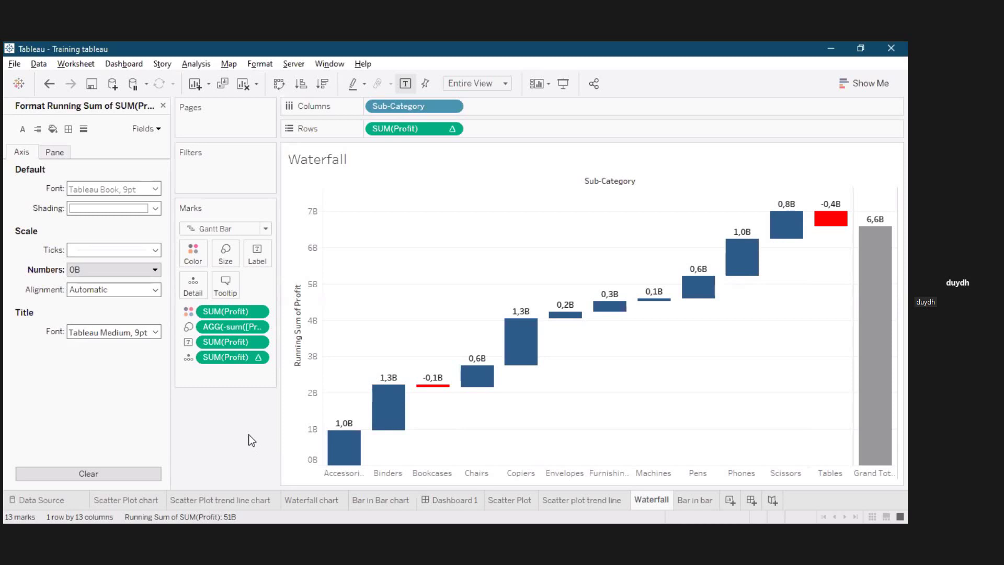
left_click(163, 105)
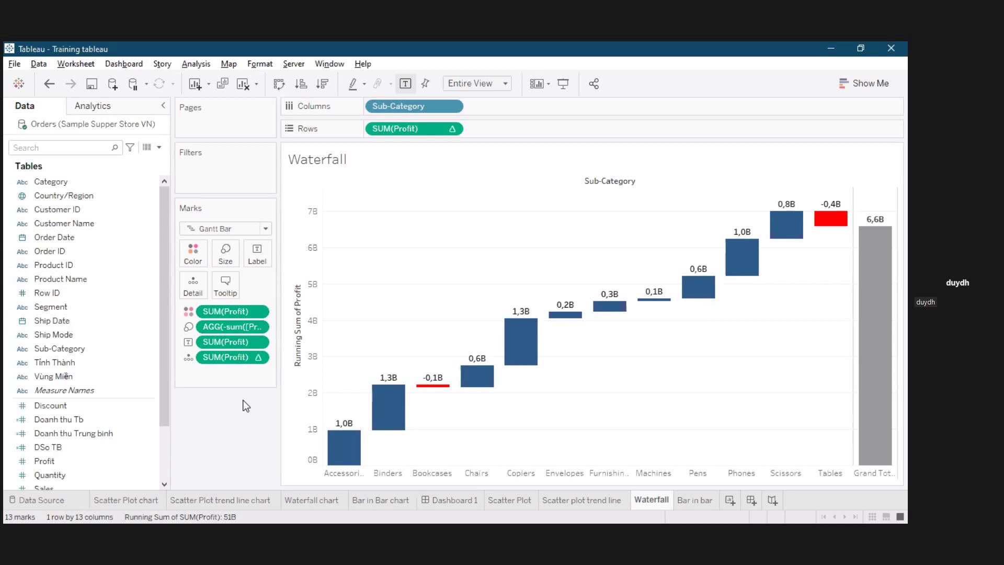
Place Order Date on the Pages shelf of the Waterfall sheet.
left_click_drag(58, 237, 104, 218)
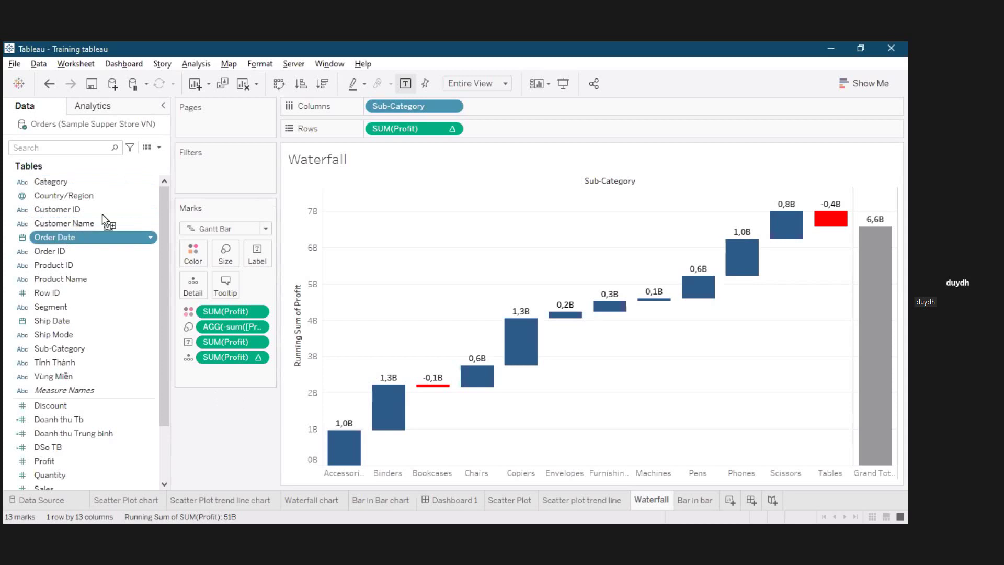
left_click_drag(224, 115, 84, 221)
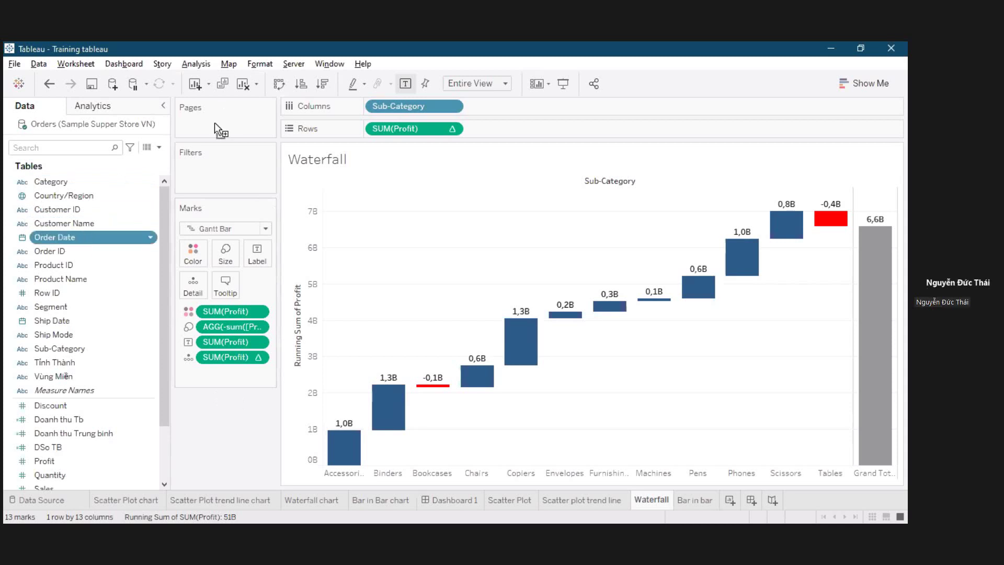
left_click_drag(218, 130, 218, 129)
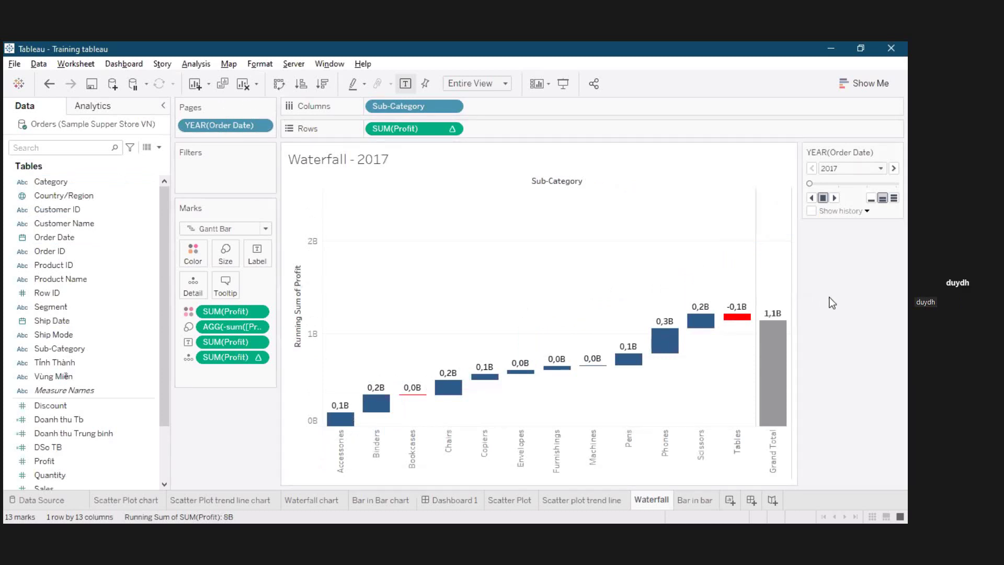
Advance the Waterfall chart's year pages to 2020 and remove YEAR(Order Date) from the Pages shelf.
left_click(894, 168)
left_click(895, 169)
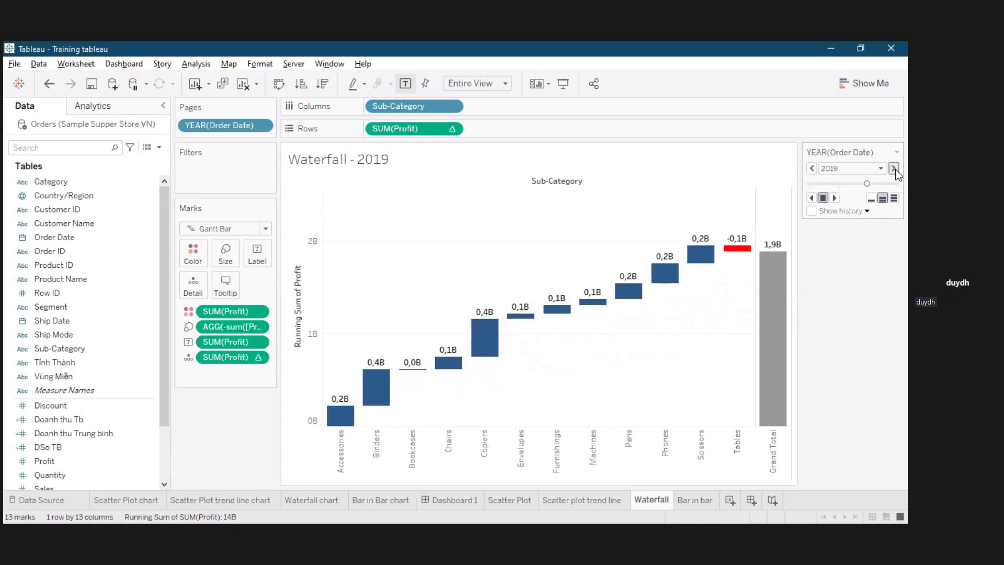
left_click(895, 168)
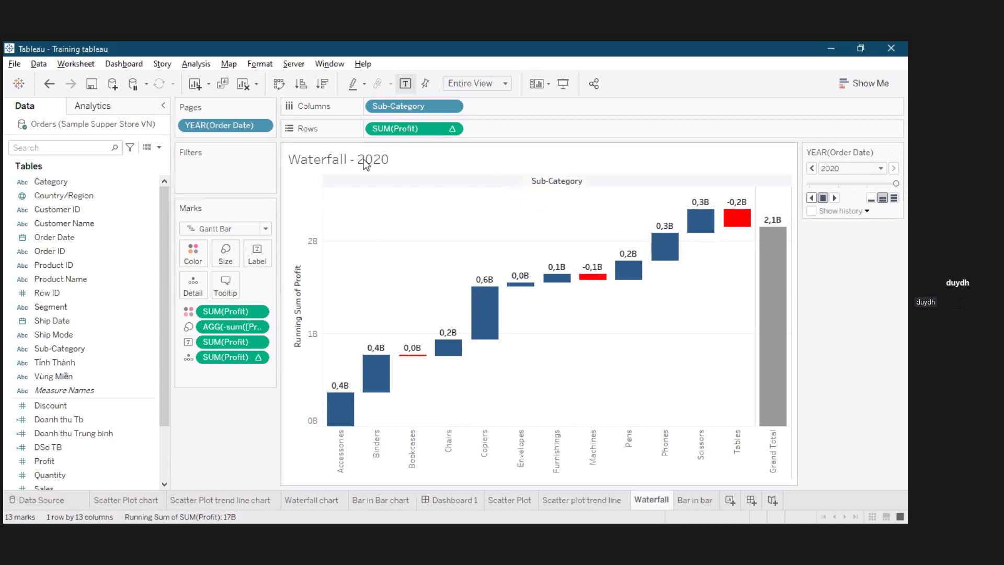
left_click_drag(238, 135, 619, 301)
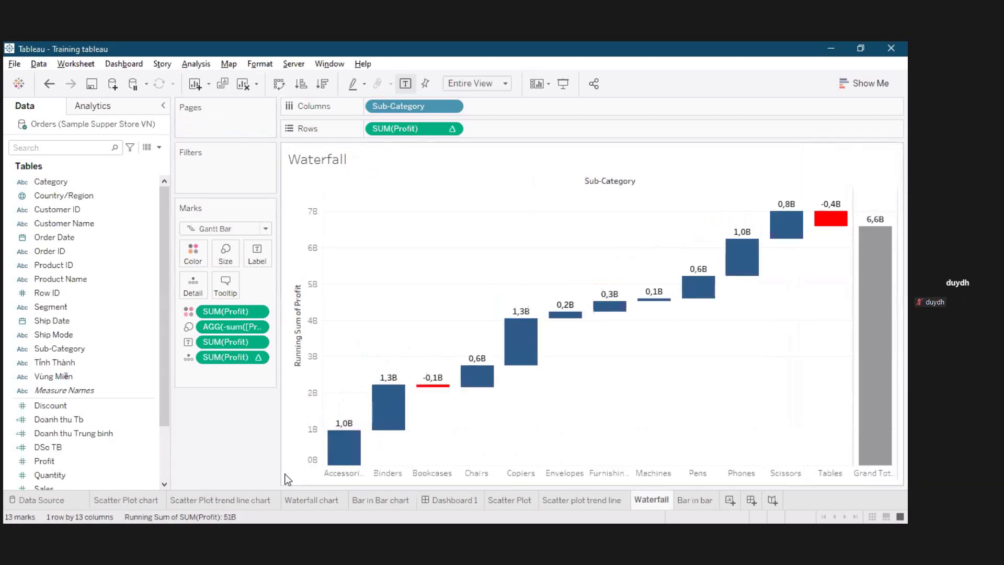
Create a new dashboard and name it Dashboard Training.
left_click(753, 501)
double_click(753, 502)
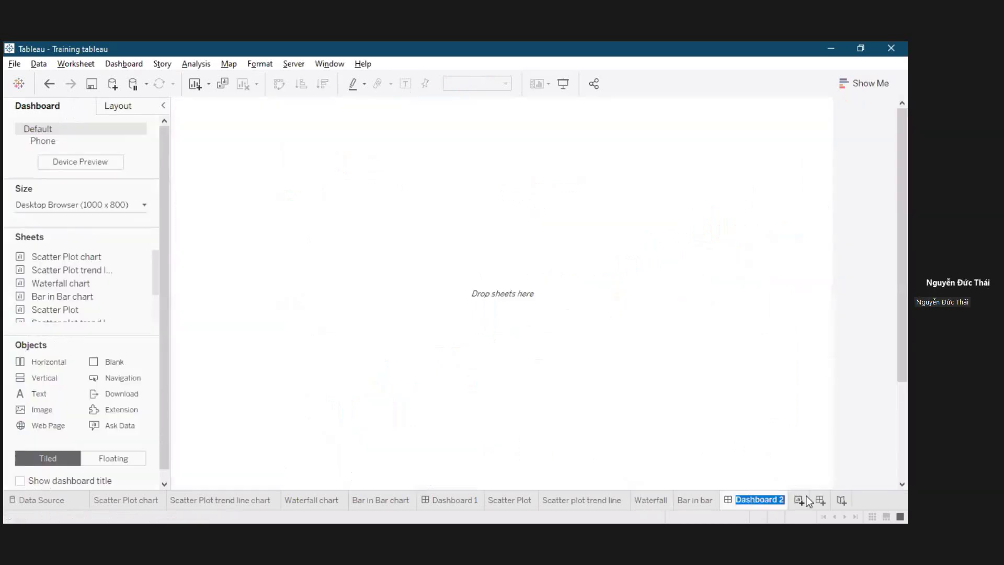
type("Dâ")
type("shboar")
type("d Training")
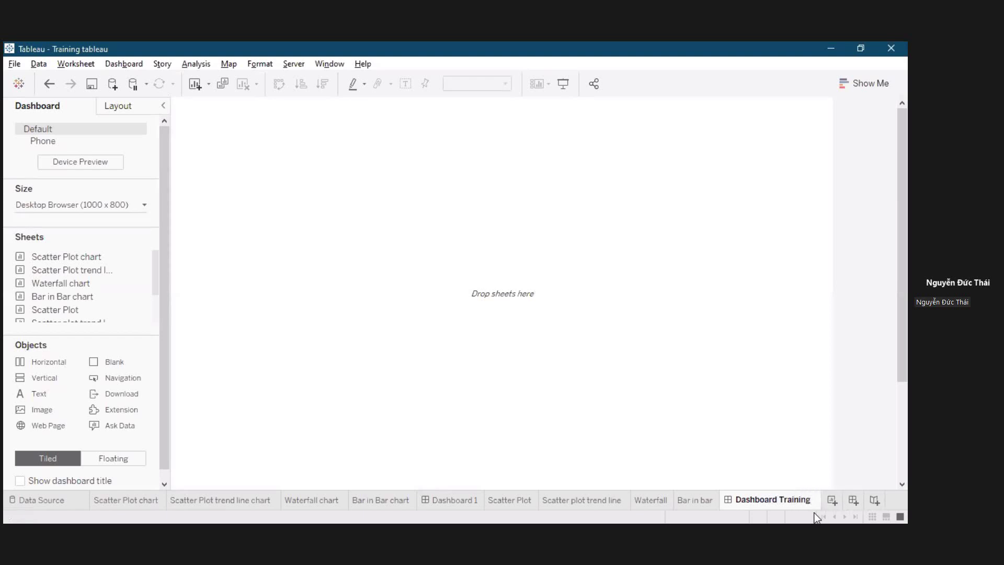
key("Return")
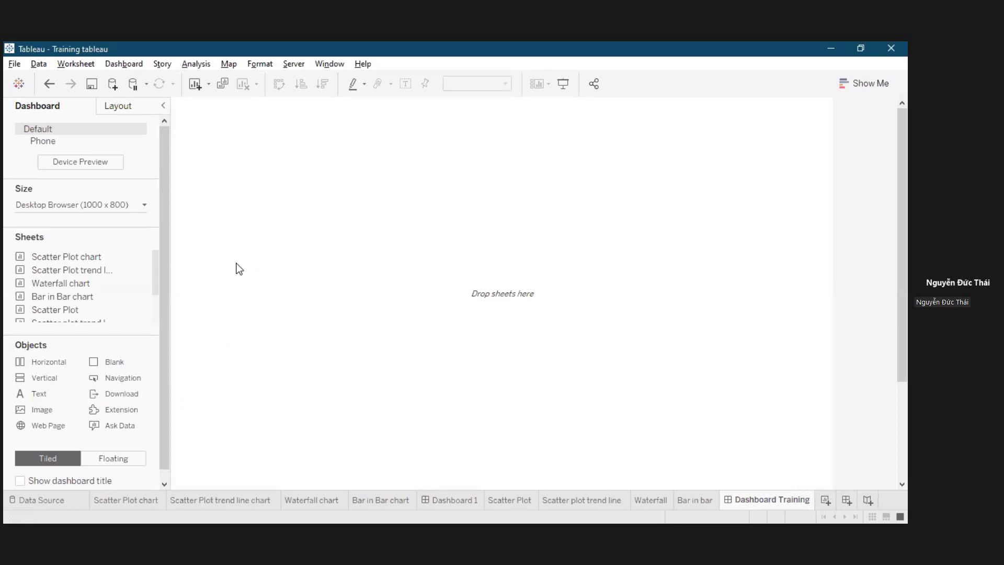
Change the dashboard size from a fixed size to Automatic.
left_click(114, 211)
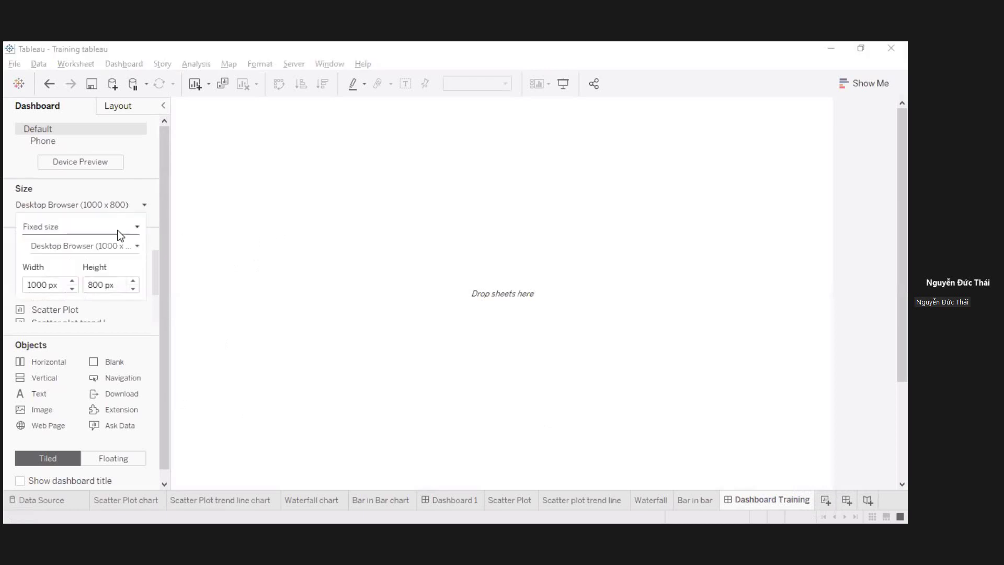
left_click(118, 231)
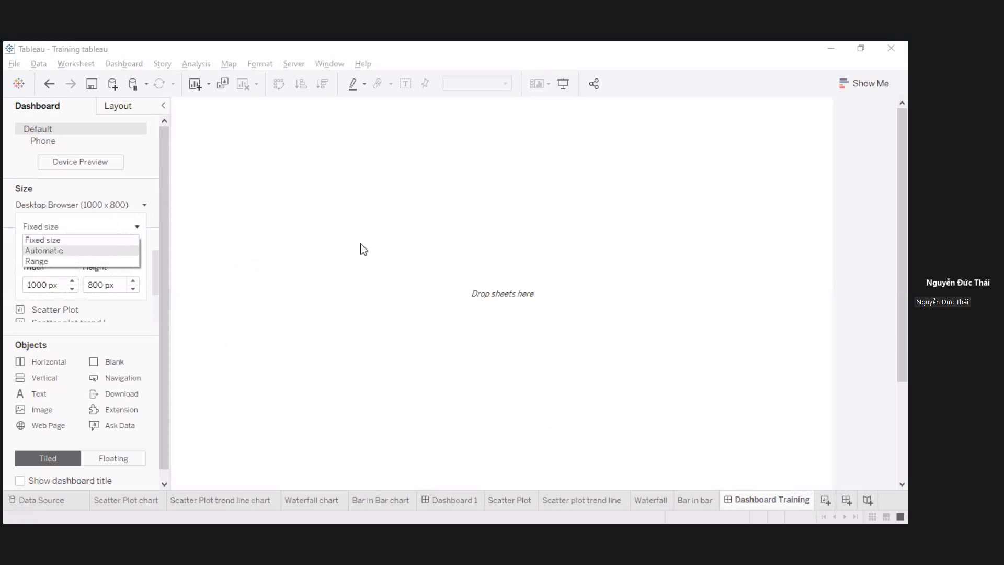
key("Return")
Add the Scatter Plot sheet to the empty dashboard as a tiled view.
mouse_move(94, 290)
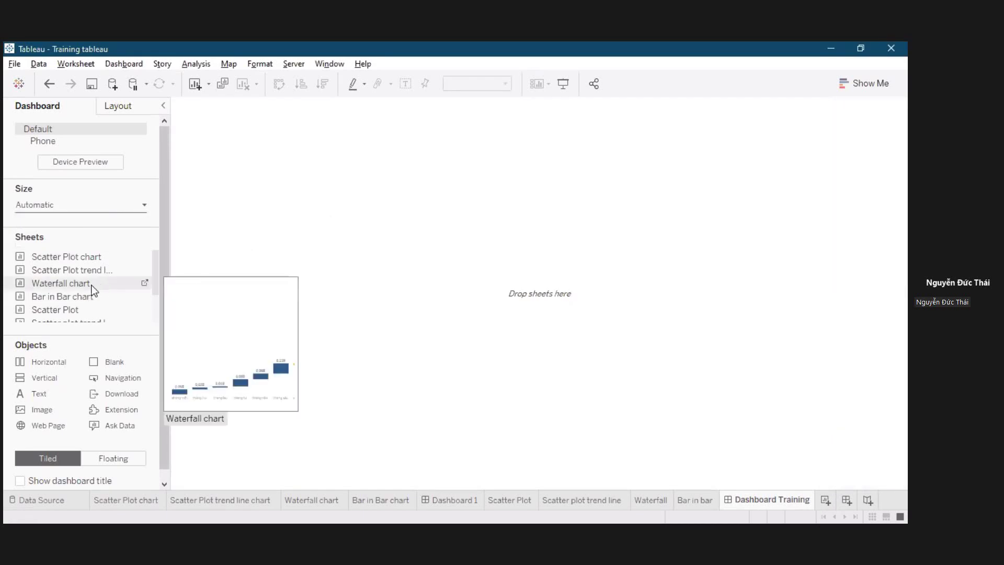
scroll(180, 312, "down", 2)
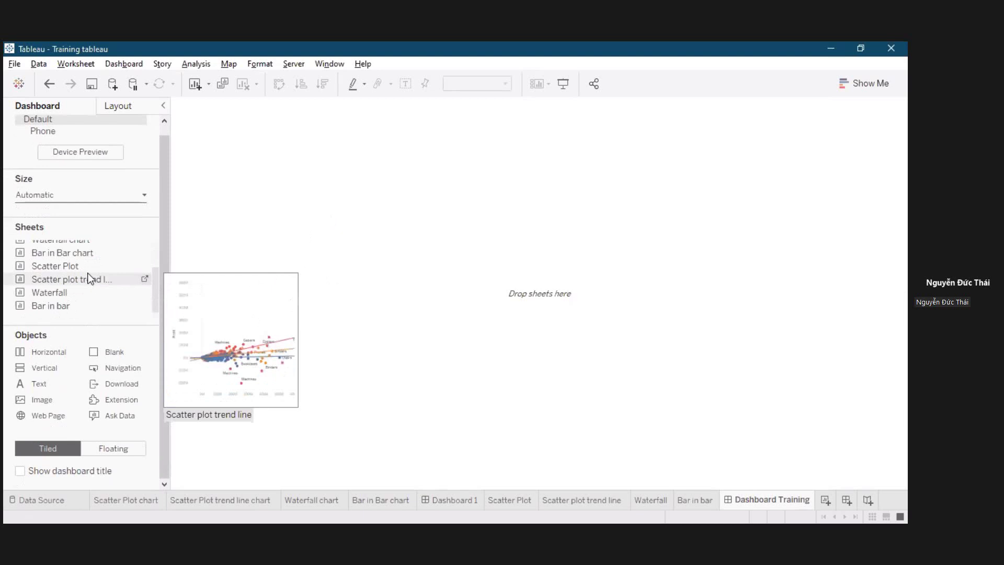
mouse_move(88, 272)
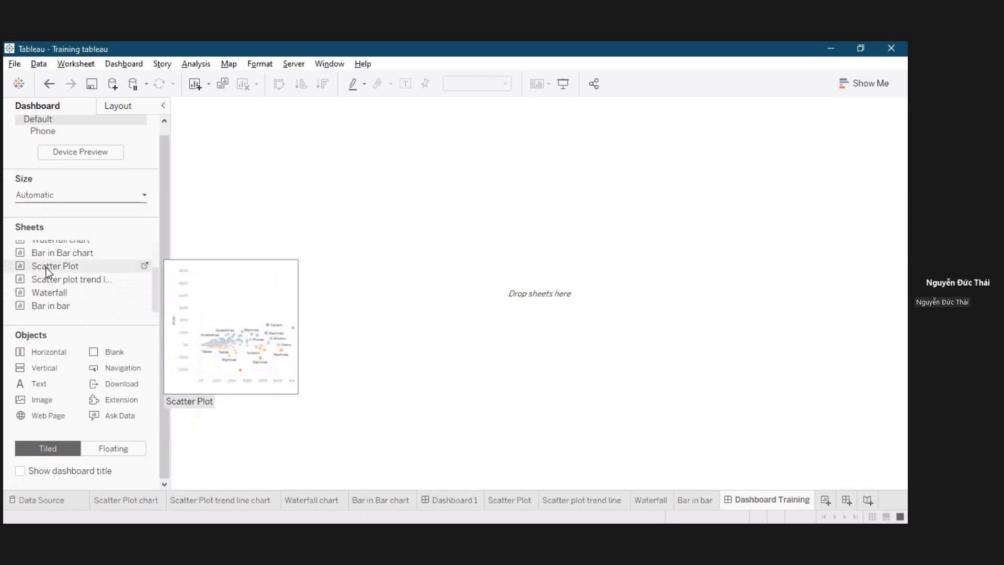
left_click_drag(47, 270, 263, 280)
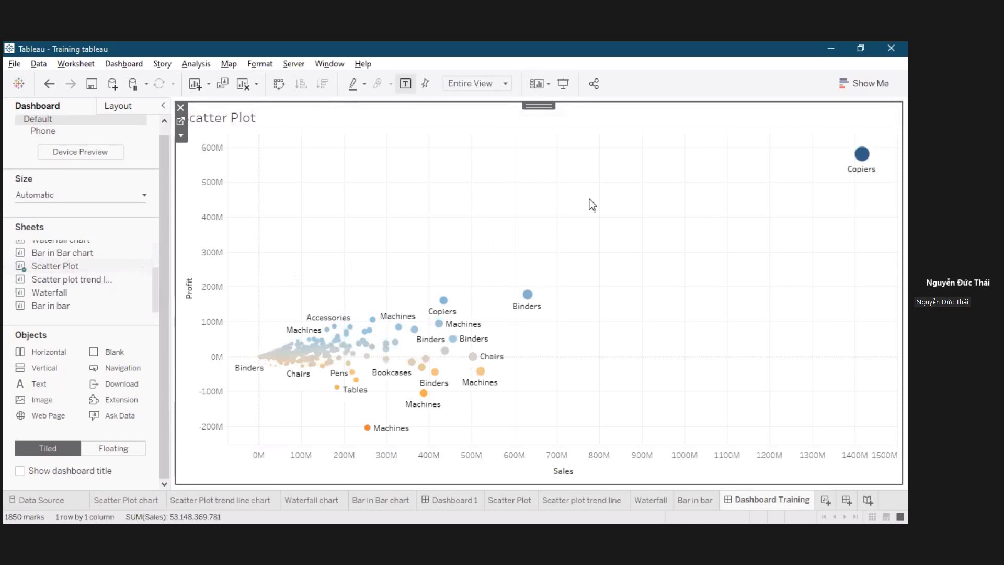
Add the Scatter plot trend line sheet to the dashboard as a tiled view directly below the Scatter Plot.
mouse_move(44, 283)
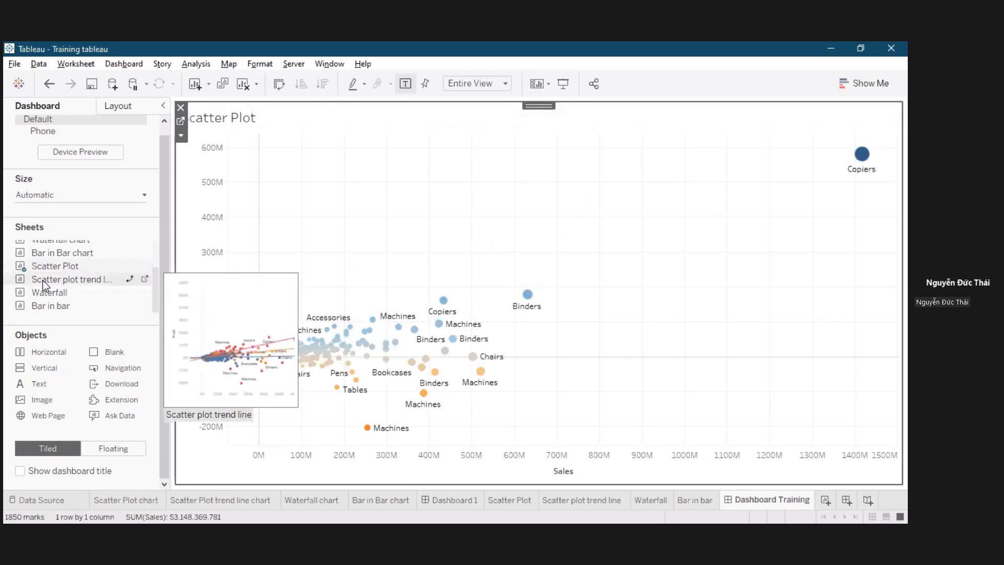
mouse_move(41, 281)
left_mouse_down()
mouse_move(113, 282)
mouse_move(466, 230)
mouse_move(473, 385)
left_mouse_up()
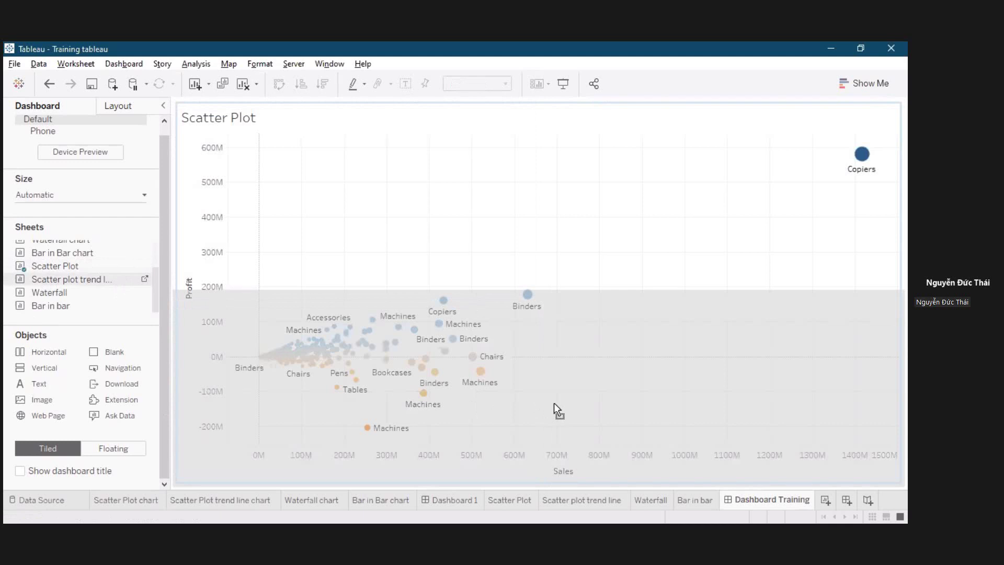
left_click_drag(554, 402, 554, 404)
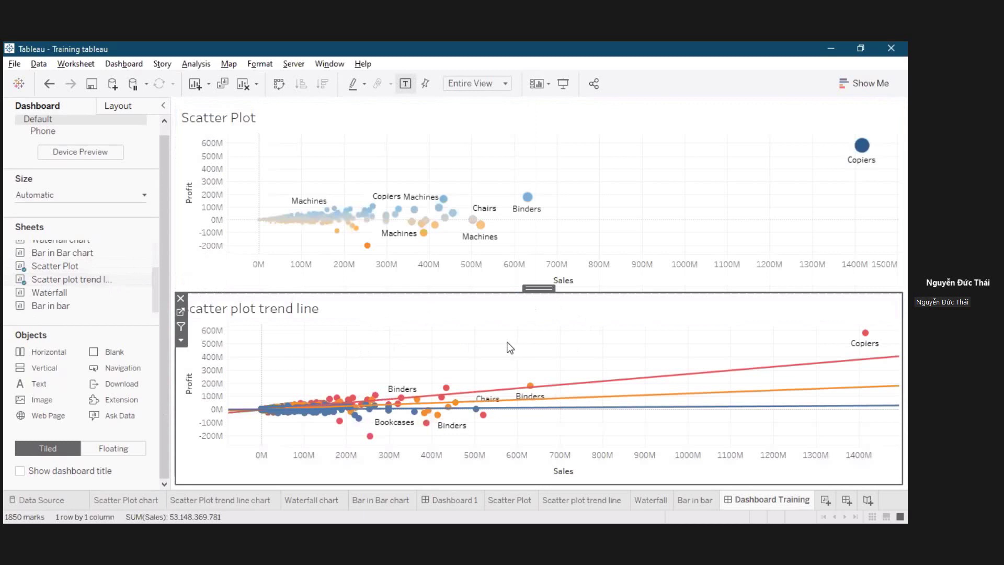
Add the Waterfall sheet to the dashboard as a tiled view to the right of the Scatter Plot.
mouse_move(45, 297)
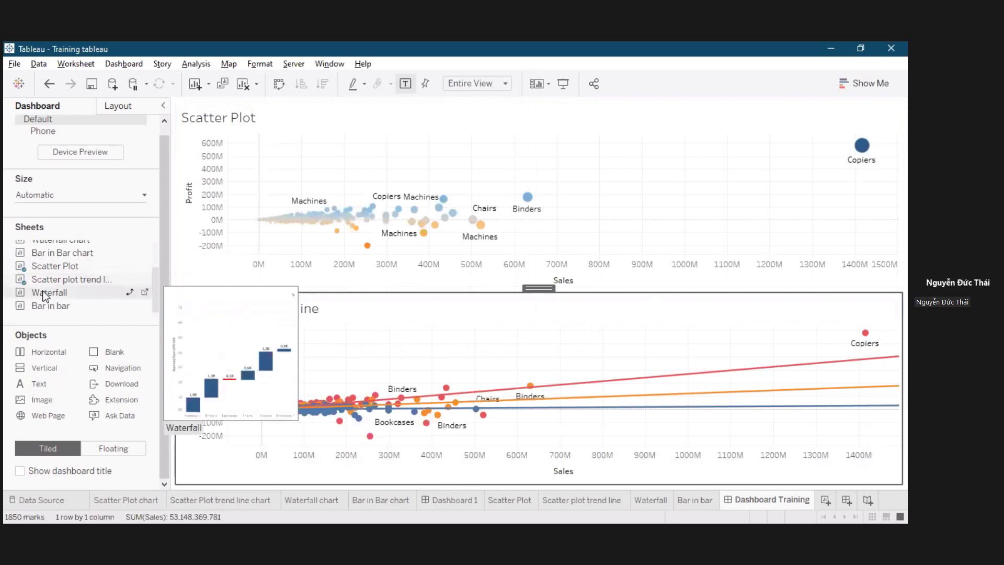
left_click_drag(46, 297, 805, 237)
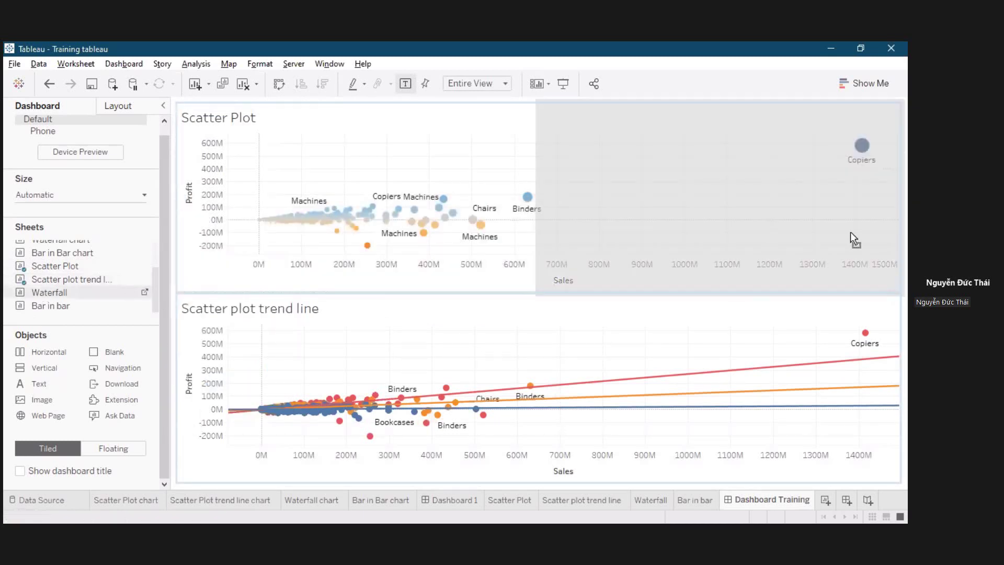
left_click_drag(851, 231, 850, 228)
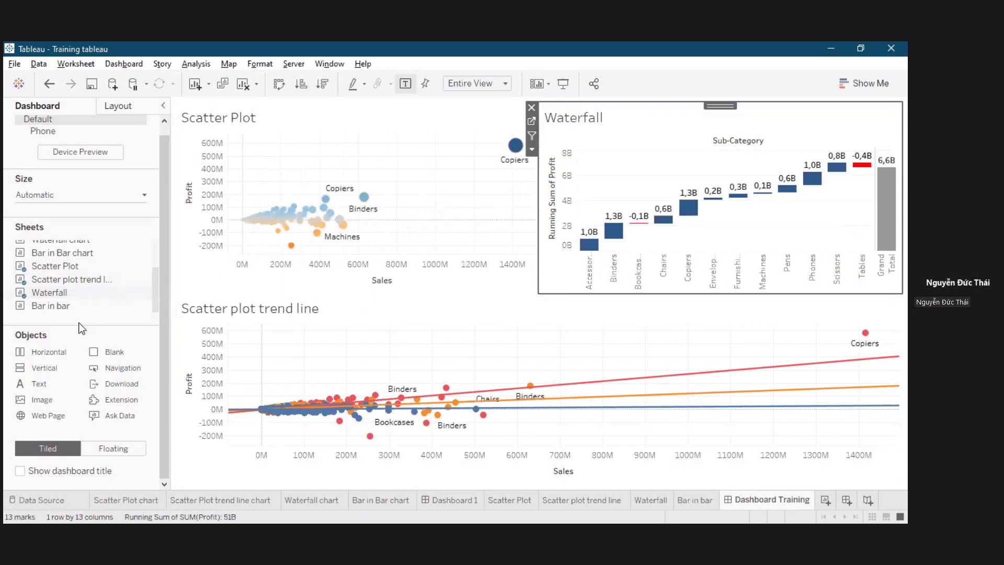
Place the Bar in bar sheet to the right of the Scatter plot trend line view and show the dashboard title.
mouse_move(61, 310)
mouse_move(61, 310)
left_mouse_down()
mouse_move(762, 387)
mouse_move(779, 398)
left_mouse_up()
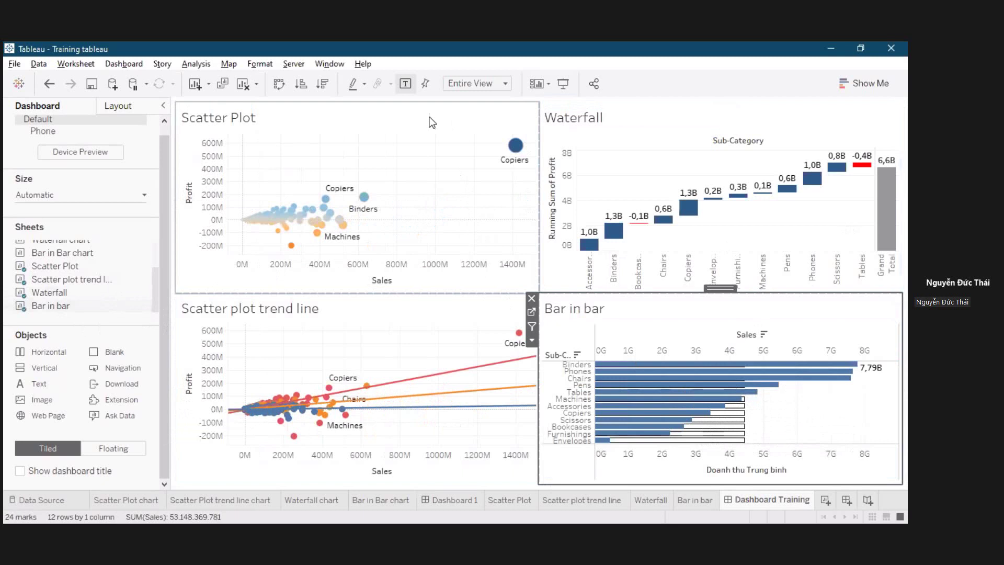
left_click(30, 472)
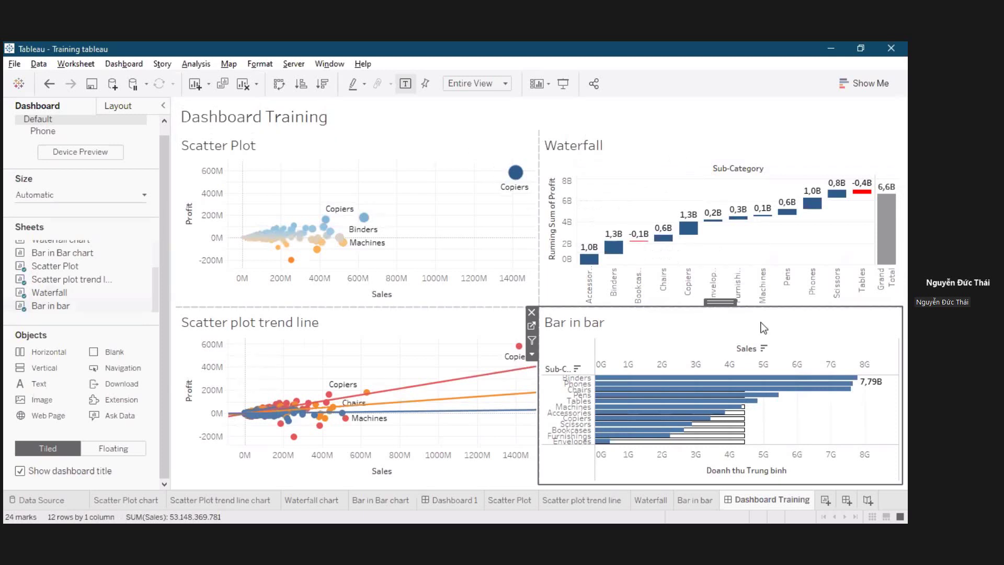
Set the Scatter Plot view's sheet grid lines to None.
mouse_move(672, 416)
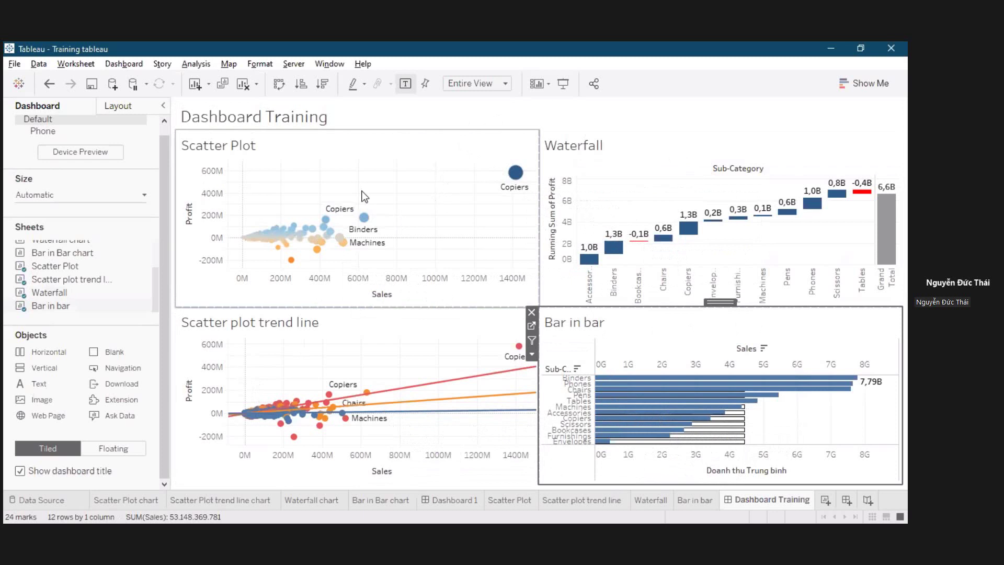
right_click(424, 191)
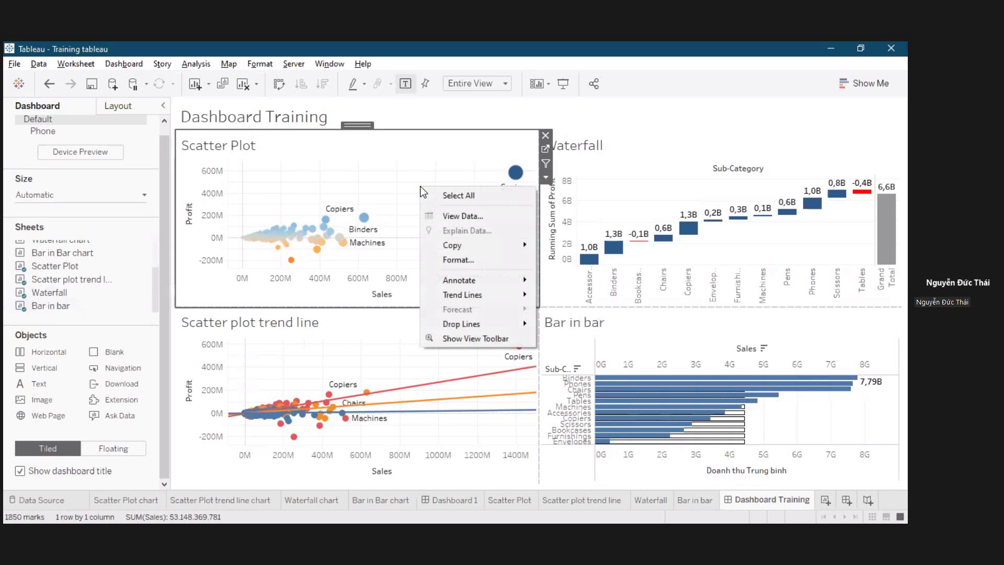
left_click(481, 260)
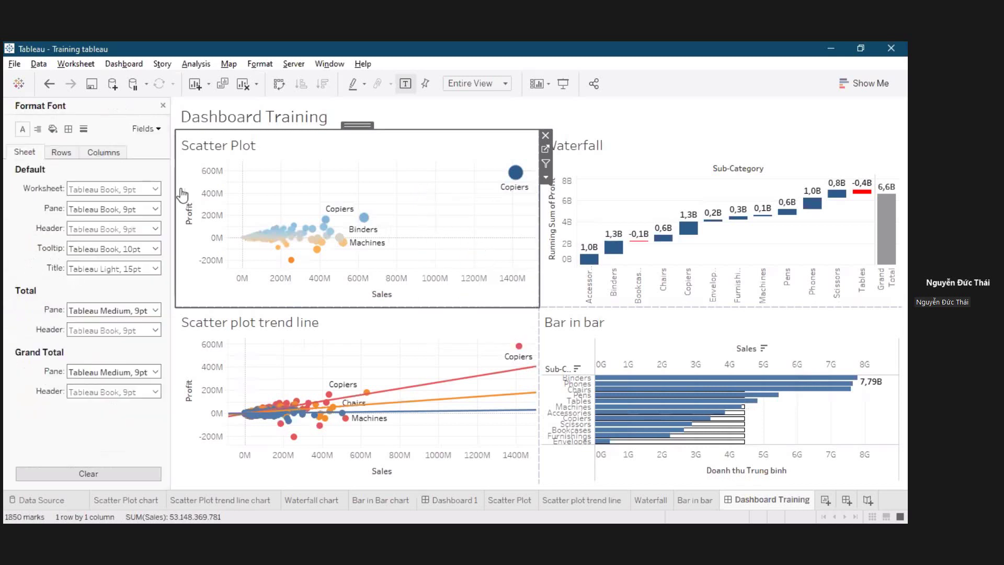
left_click(84, 130)
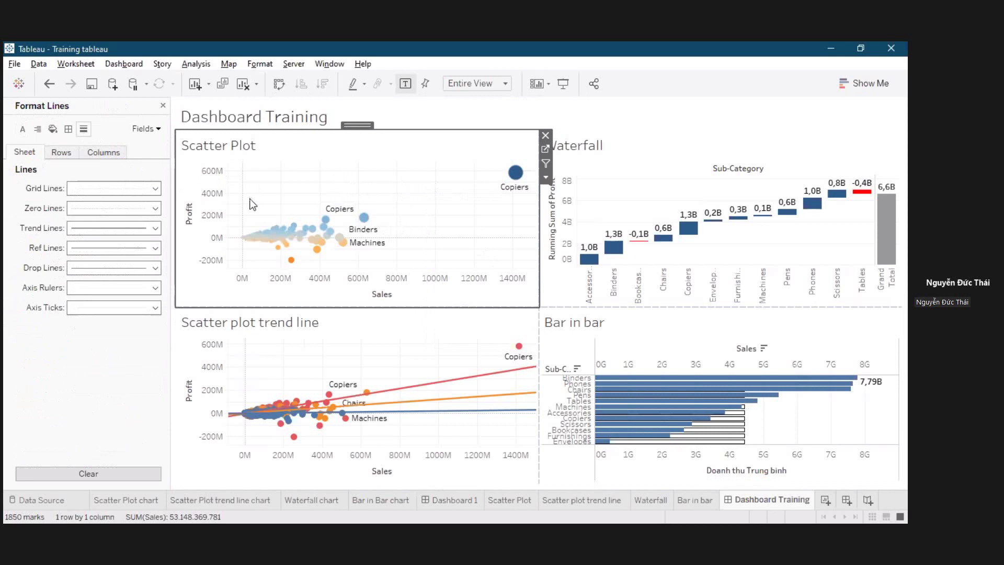
left_click(101, 194)
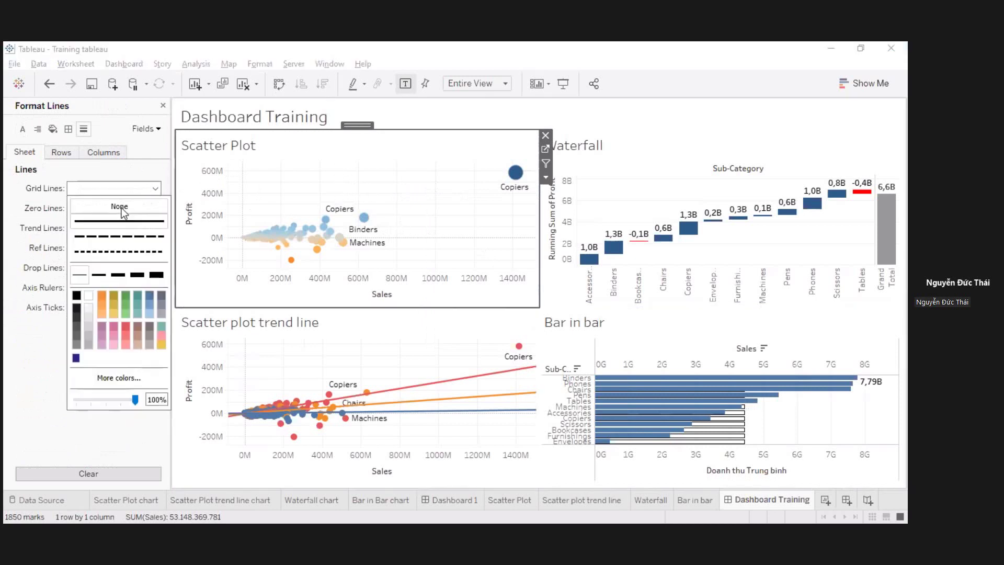
left_click(120, 209)
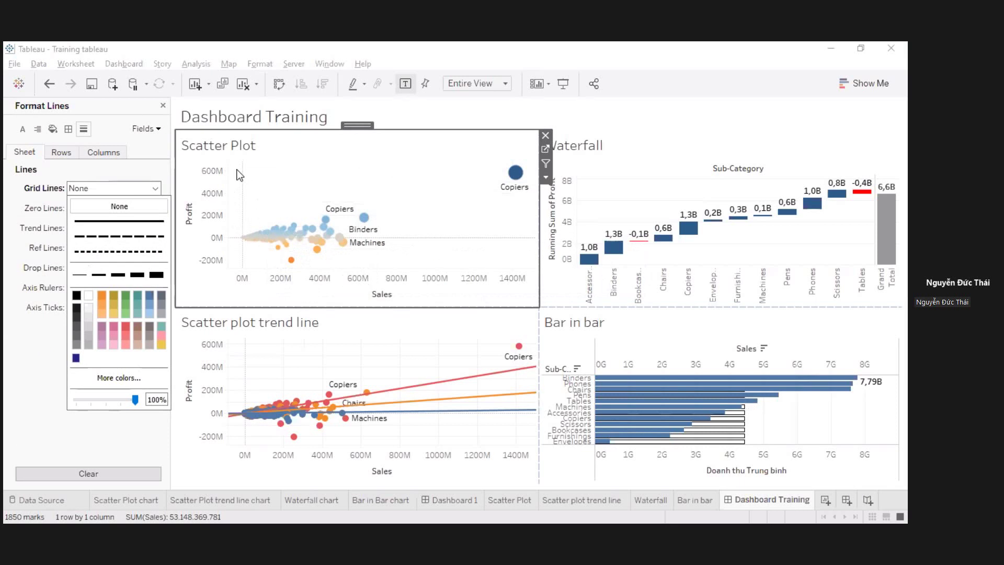
mouse_move(240, 242)
left_click(16, 246)
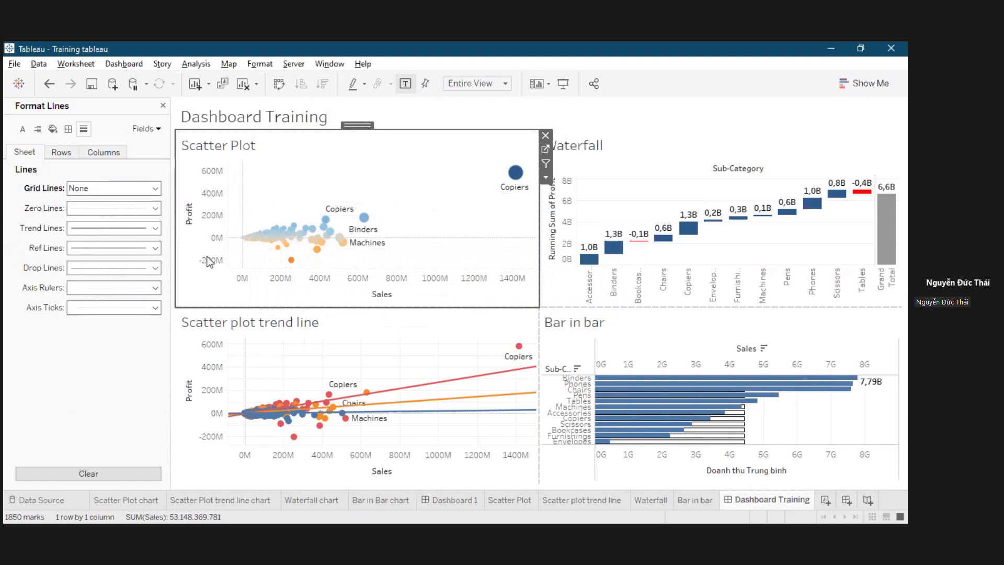
Hide the Profit and Sales axis headers in the Scatter Plot view and close the formatting pane.
right_click(194, 186)
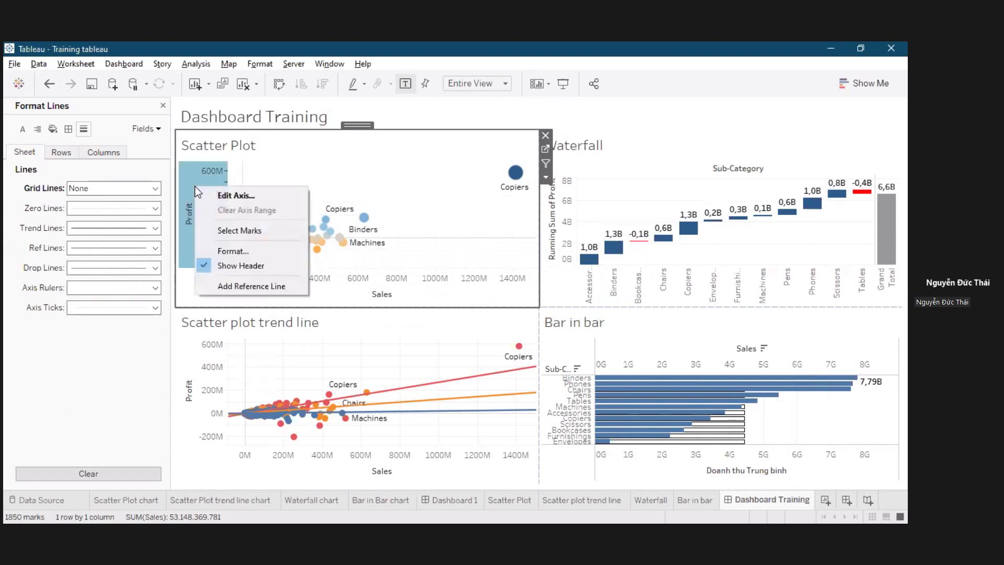
left_click(255, 270)
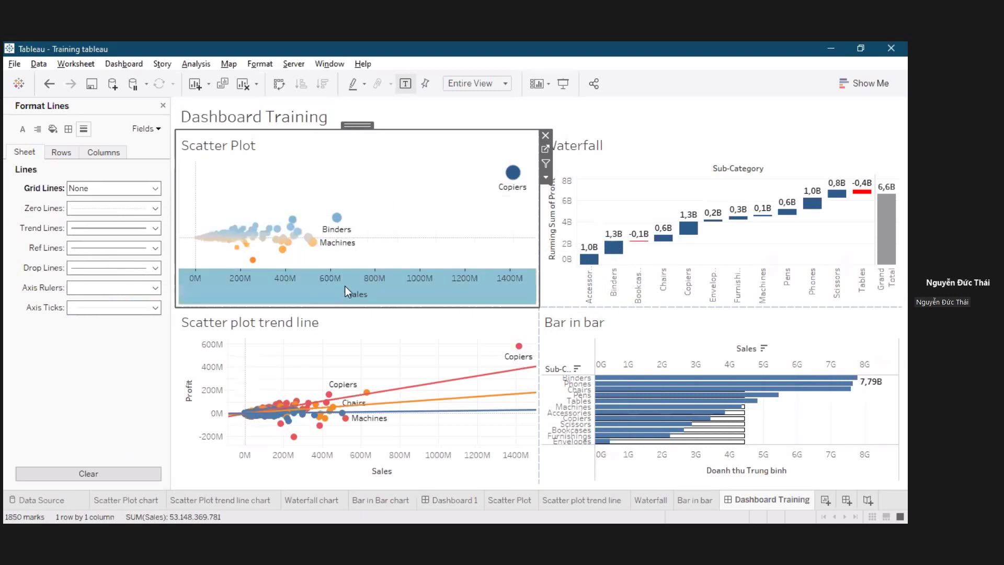
right_click(340, 288)
left_click(380, 369)
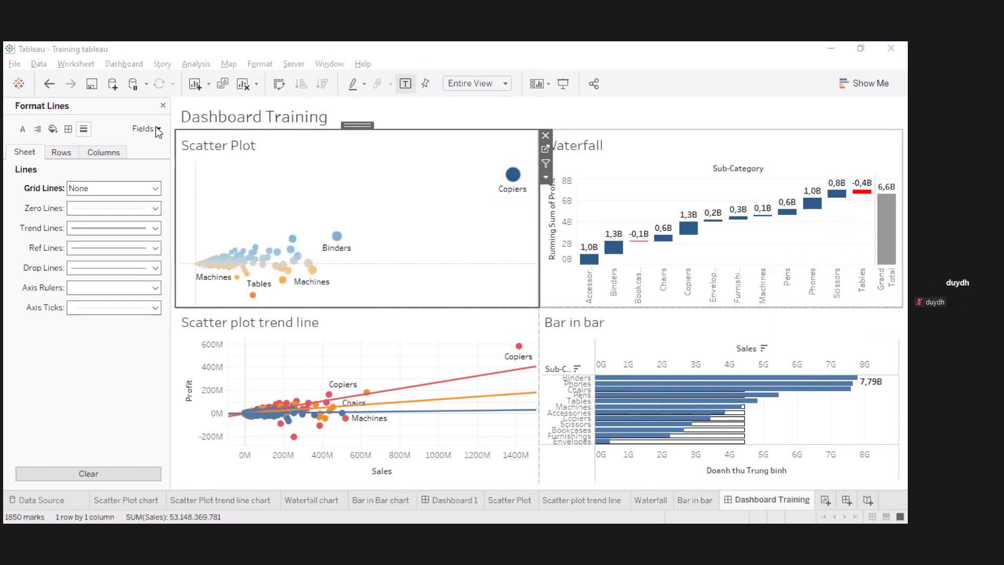
left_click(163, 105)
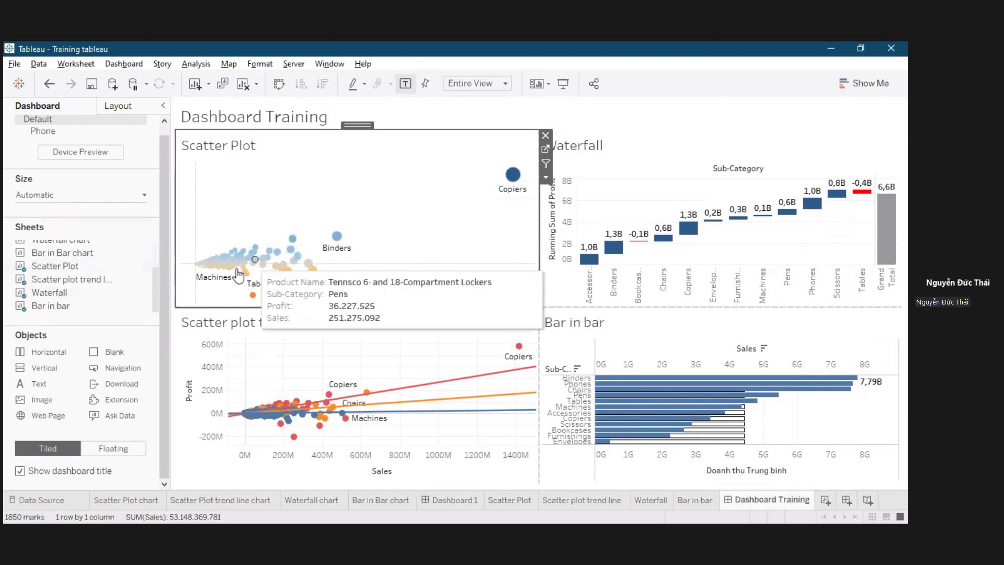
mouse_move(270, 280)
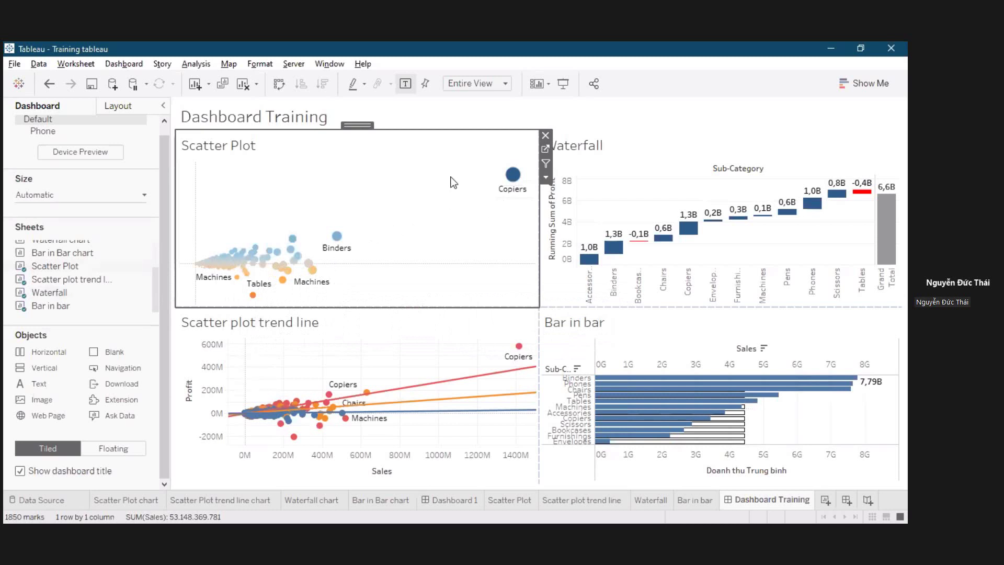
Hide the Profit and Sales axis headers in the Scatter plot trend line view.
left_click(369, 329)
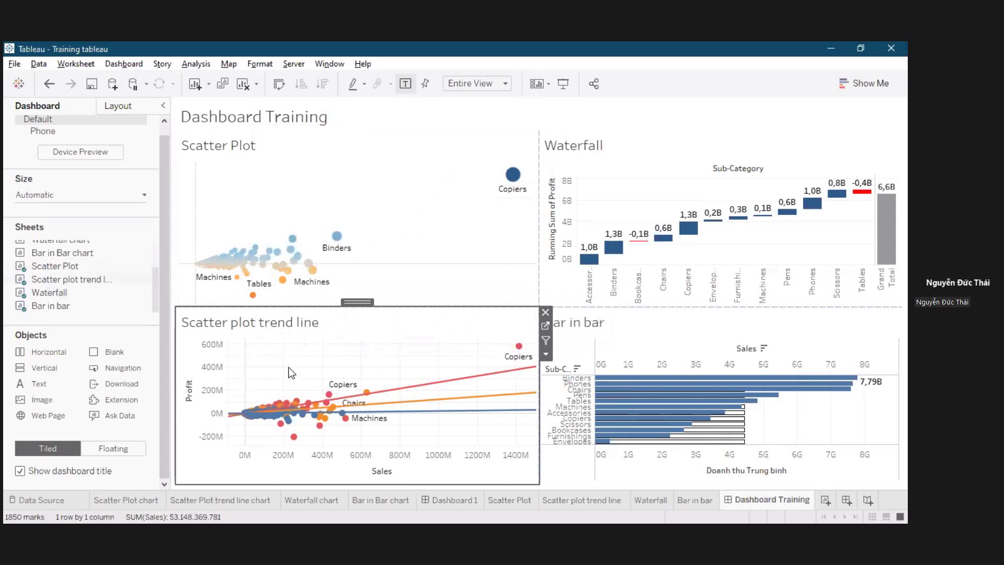
right_click(210, 355)
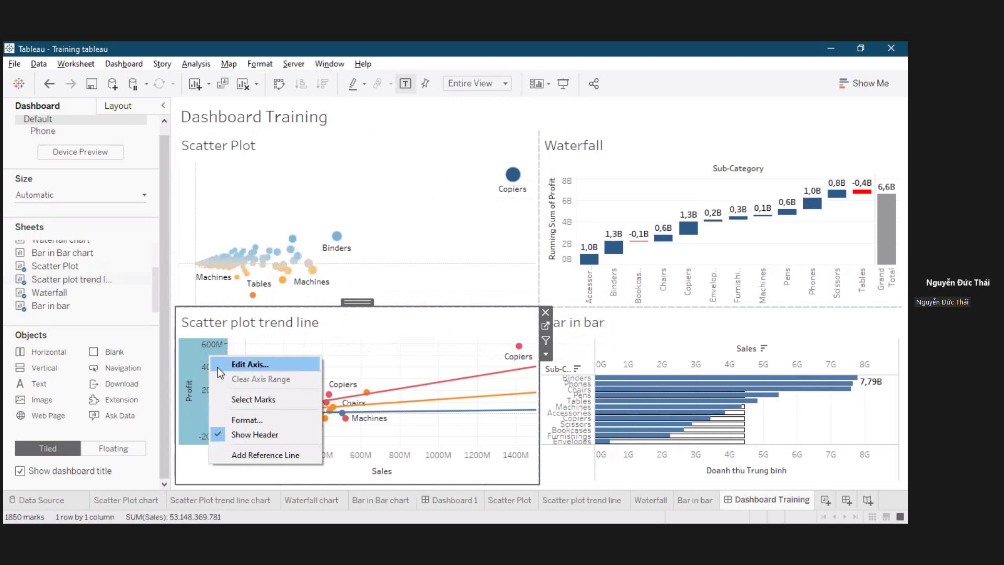
left_click(234, 435)
right_click(330, 472)
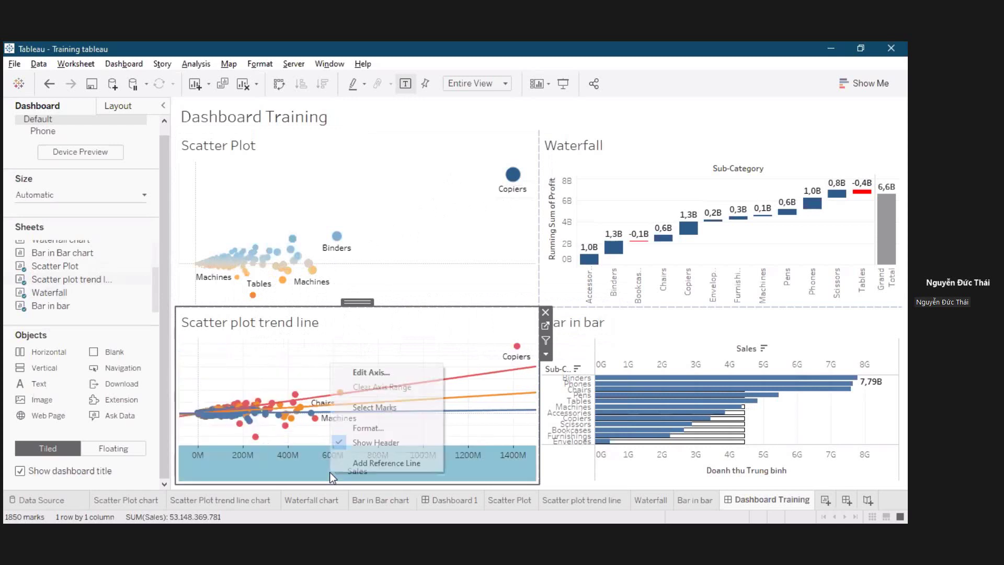
left_click(384, 440)
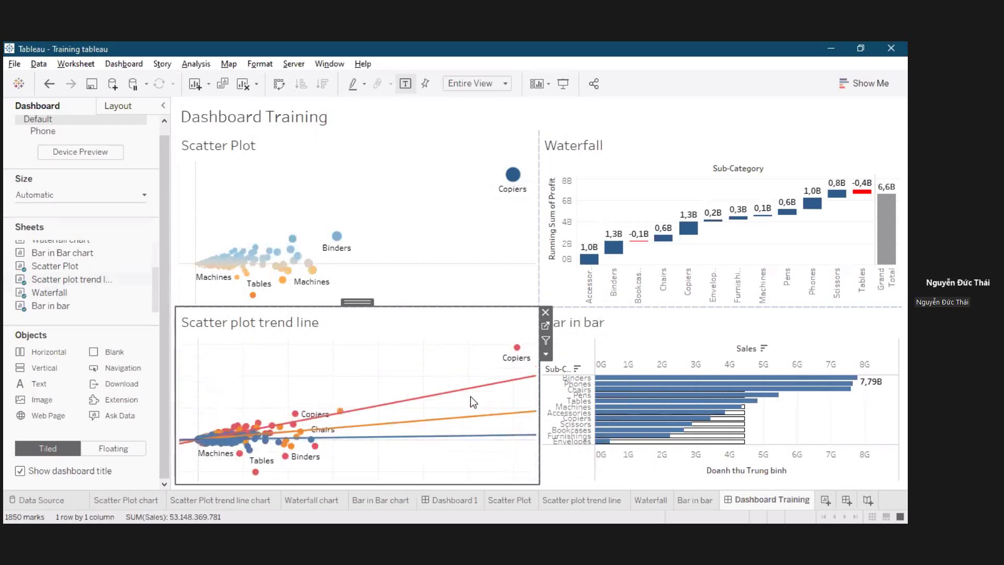
Set the Scatter plot trend line view's sheet grid lines to None.
right_click(390, 360)
left_click(427, 432)
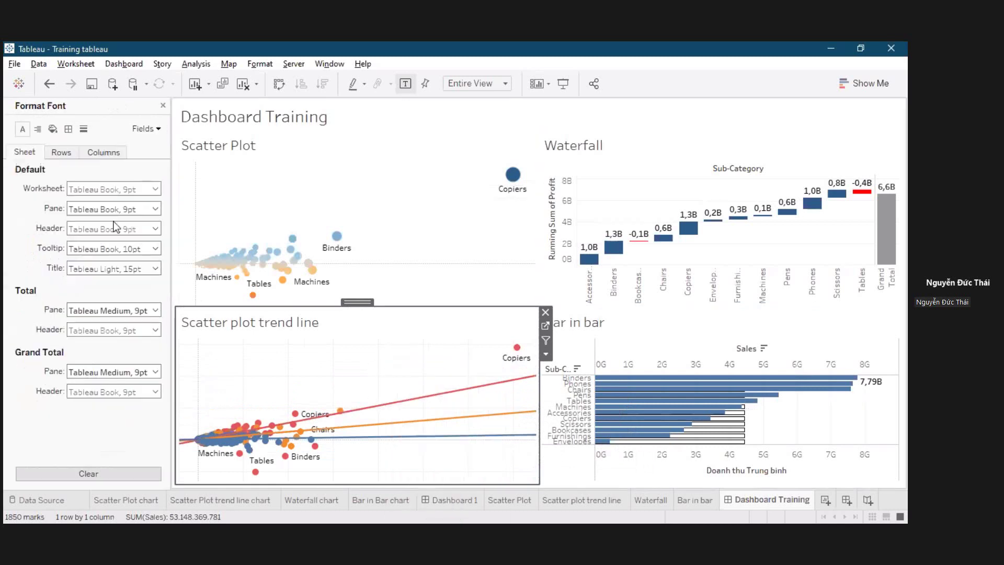
left_click(83, 129)
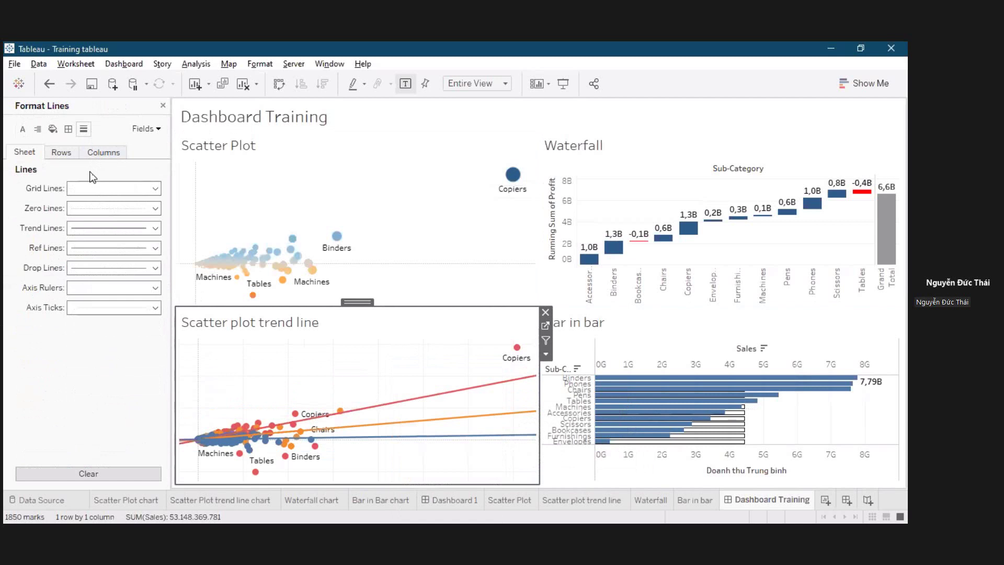
left_click(86, 190)
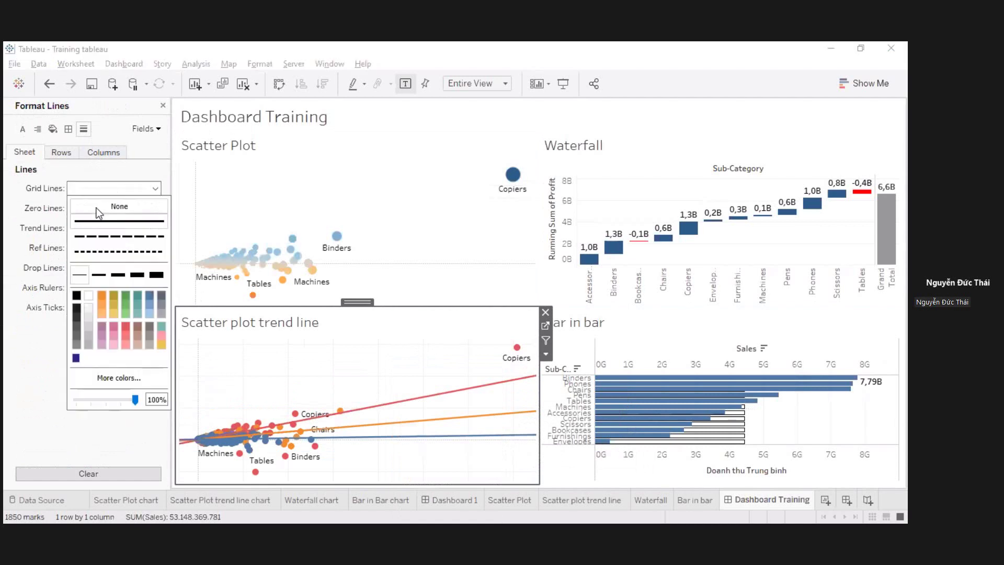
left_click(98, 209)
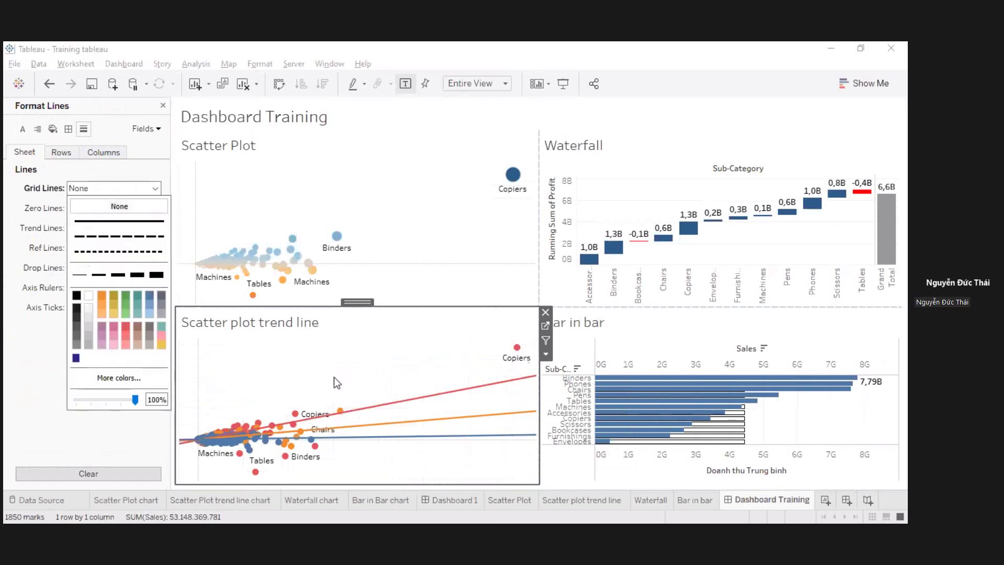
left_click(52, 320)
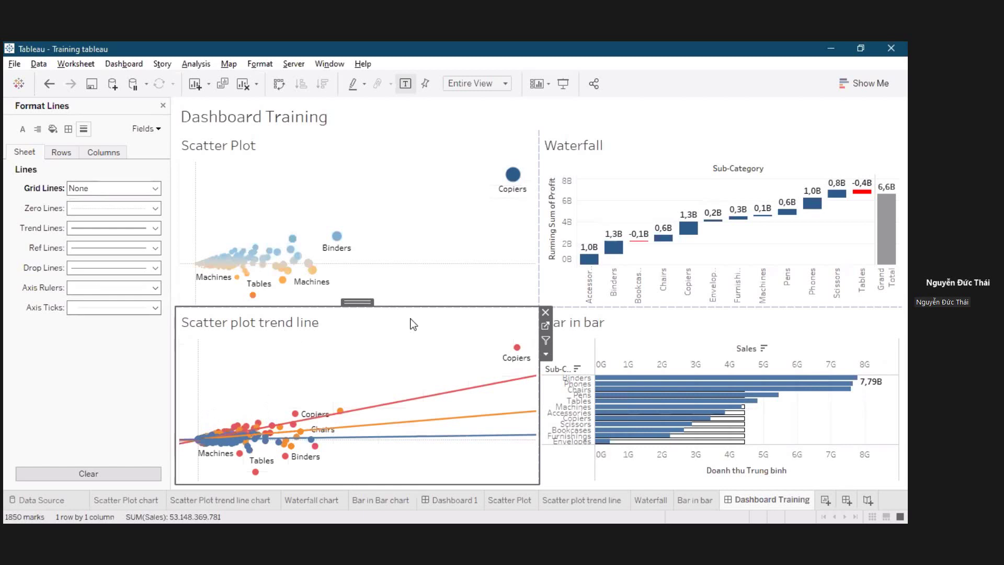
Hide the Sub-Category column field label and the Running Sum of Profit axis header in the Waterfall view.
left_click(667, 157)
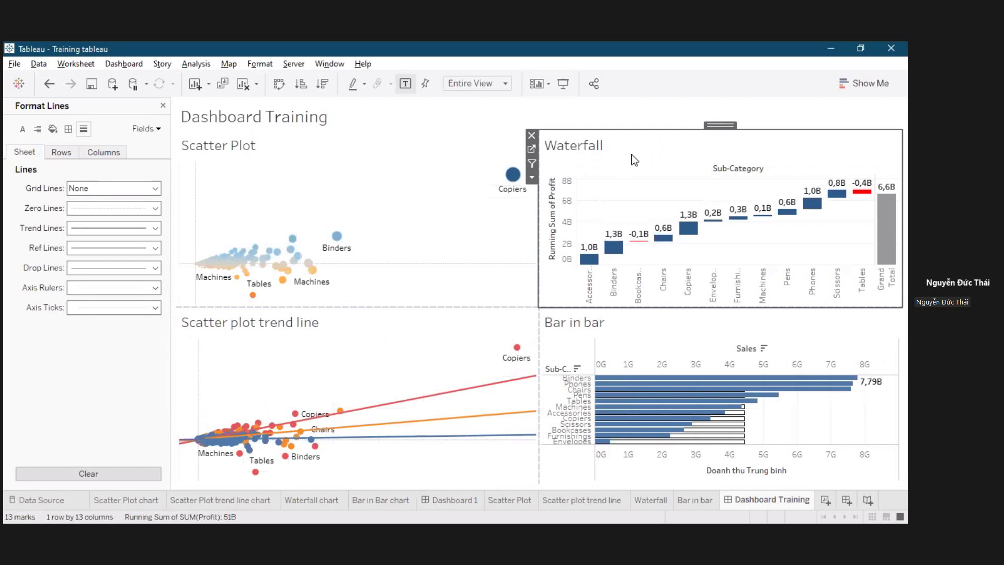
right_click(687, 169)
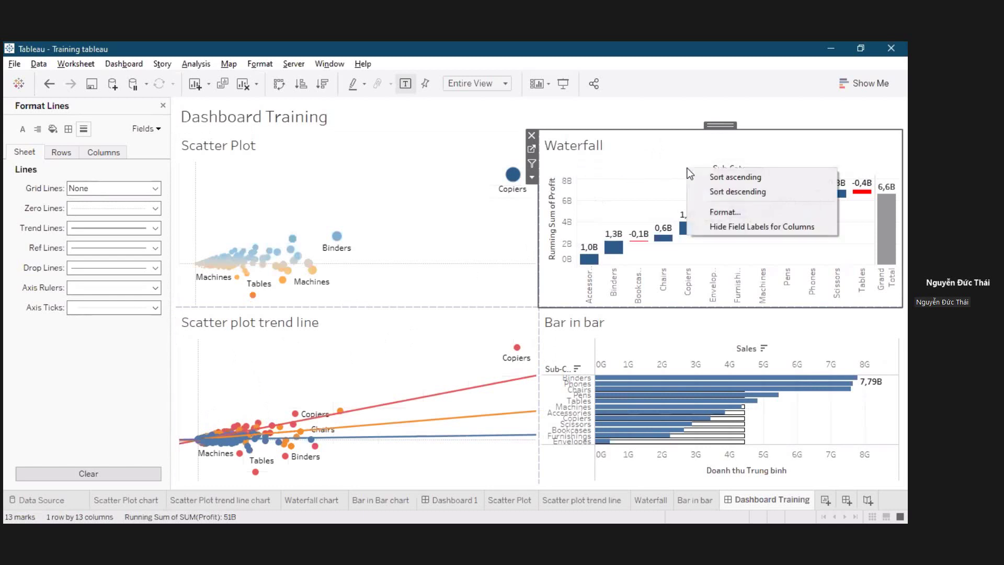
left_click(742, 226)
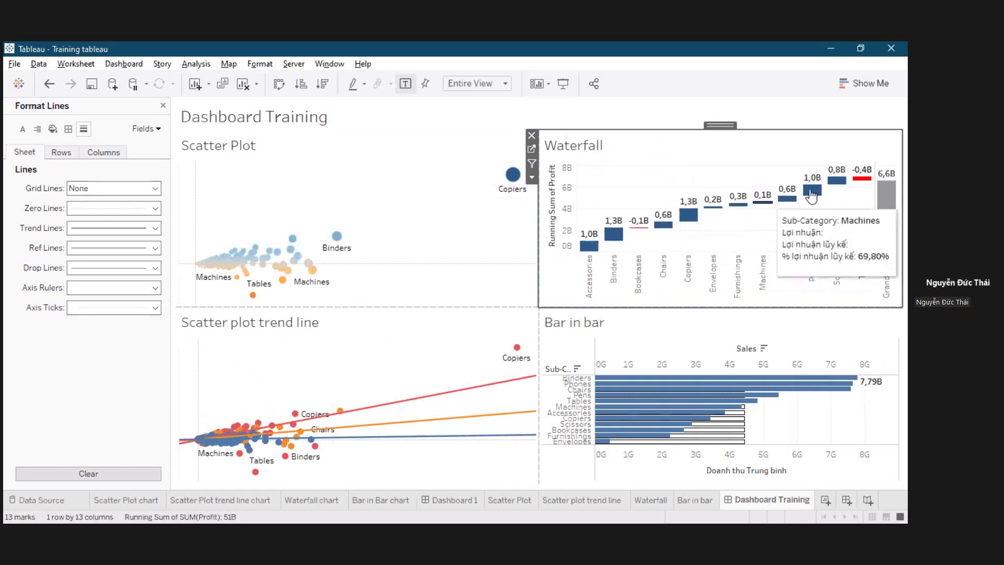
right_click(559, 190)
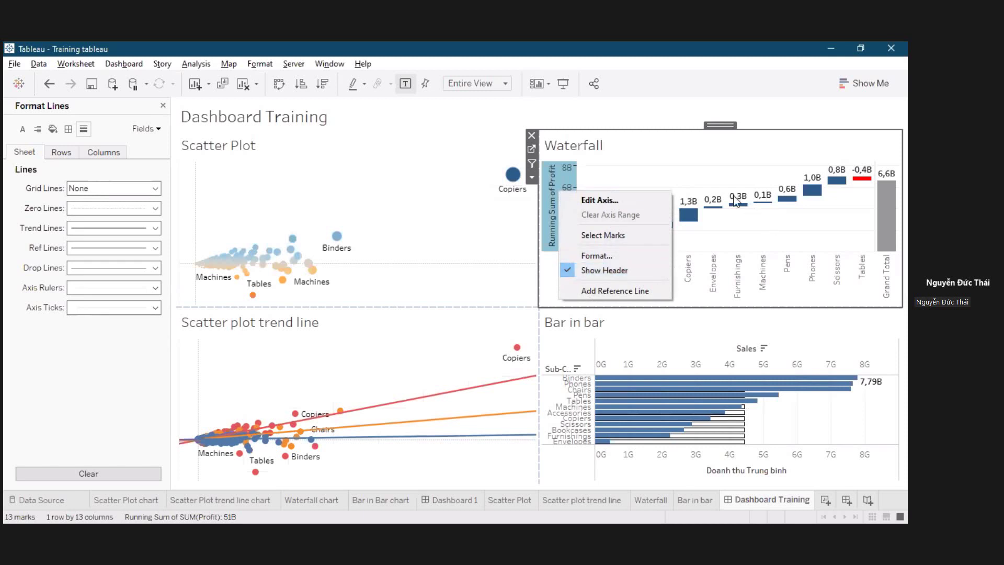
left_click(620, 270)
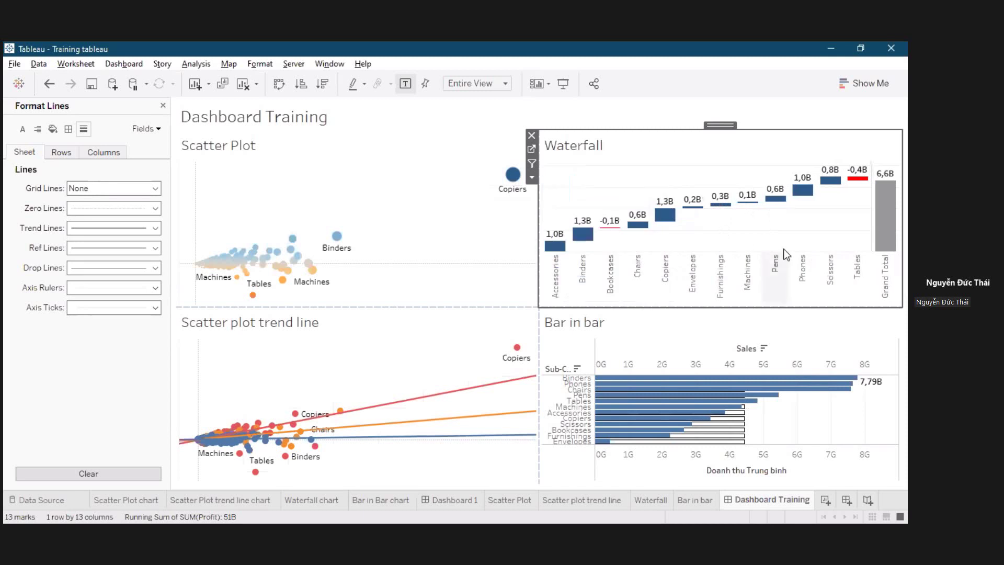
Set the Waterfall view's row grid lines to None and shrink the height of its sub-category label area.
right_click(762, 226)
left_click(791, 296)
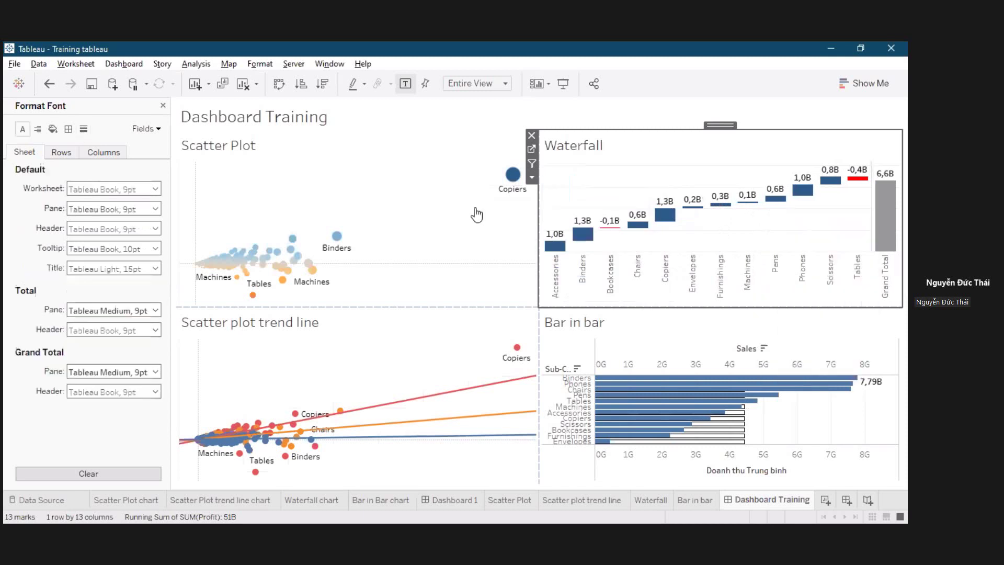
left_click(83, 128)
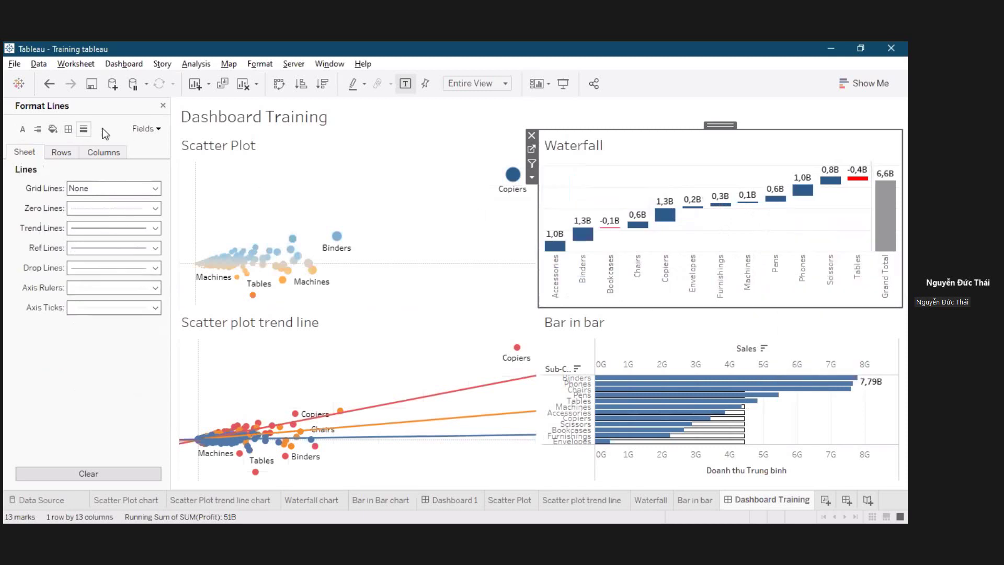
left_click(99, 189)
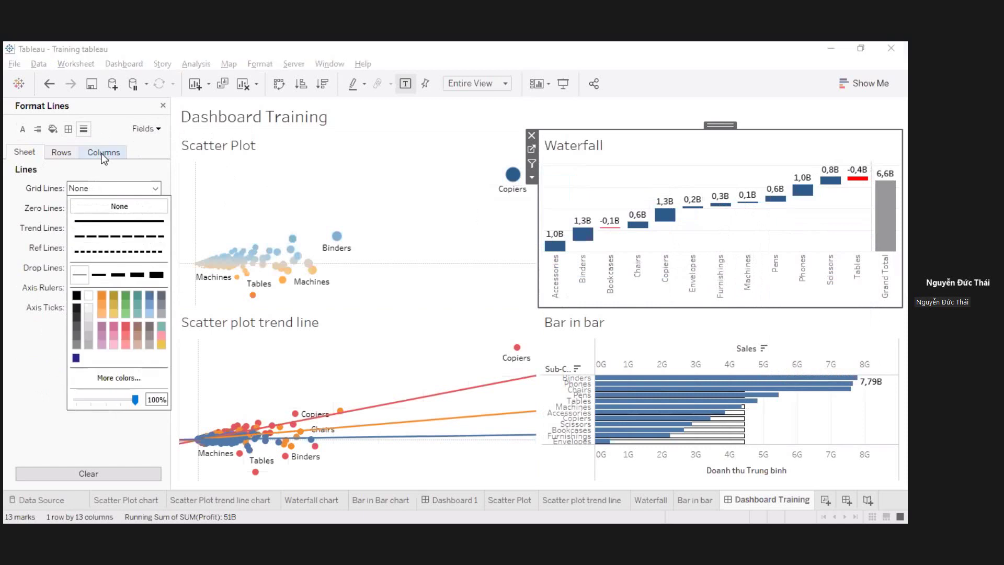
left_click(77, 159)
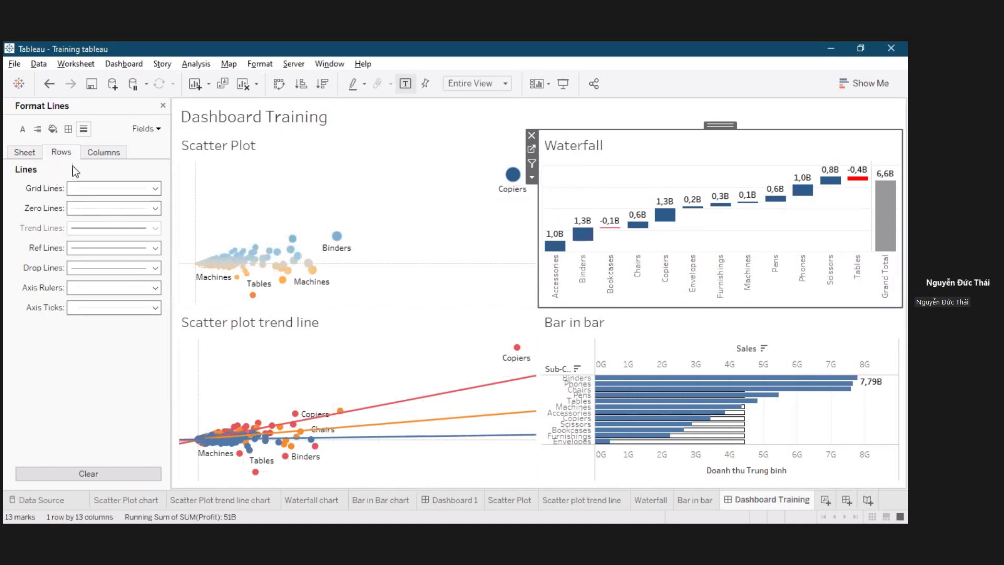
left_click(101, 193)
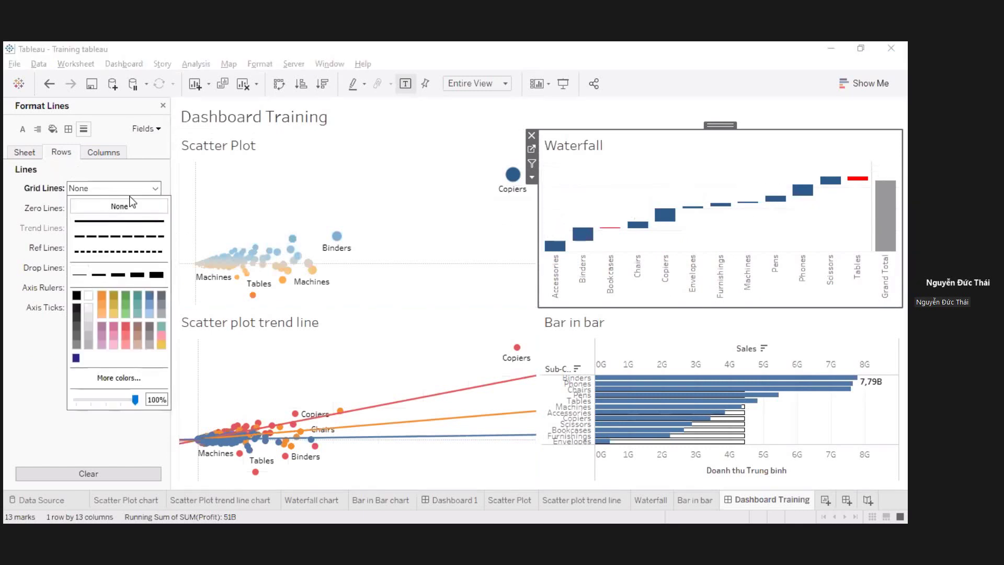
left_click(27, 373)
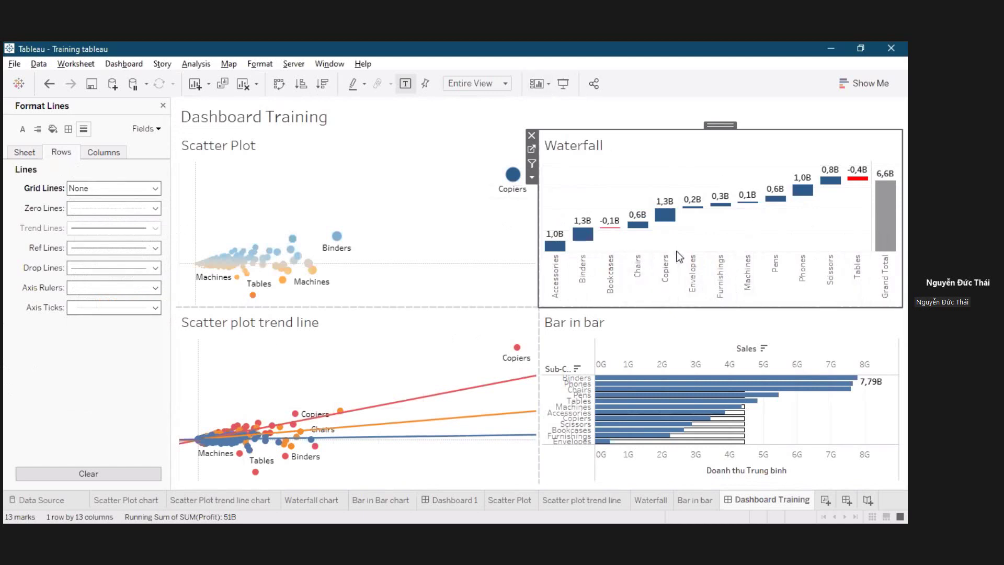
left_click_drag(671, 272, 832, 273)
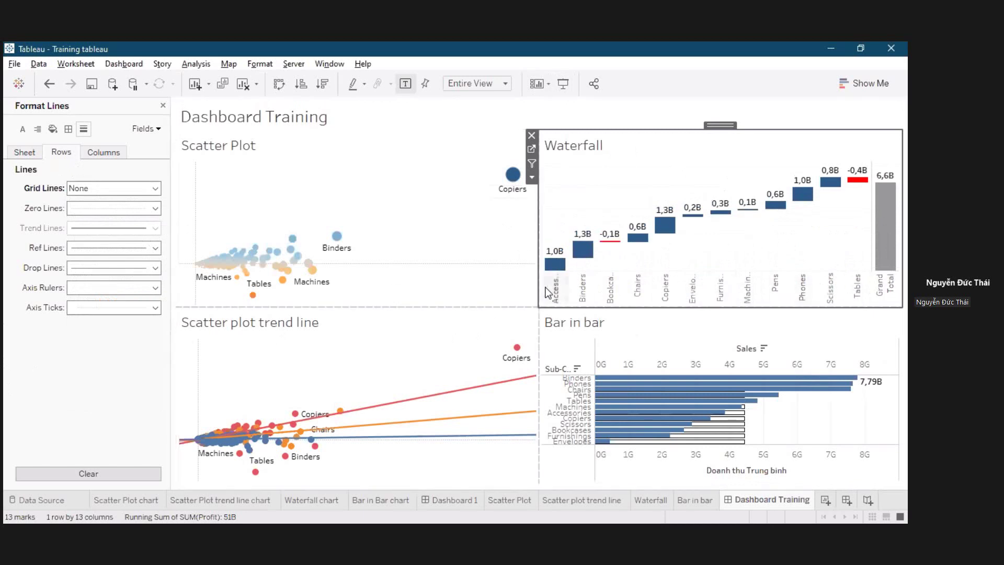
mouse_move(875, 212)
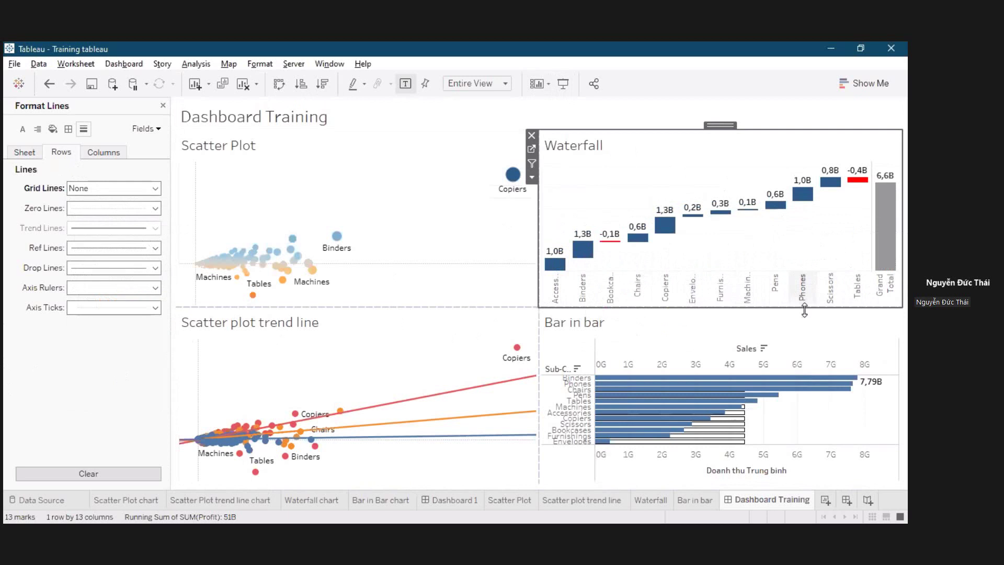
Hide the Sales and Doanh thu Trung binh axis headers in the Bar in bar view.
left_click(725, 317)
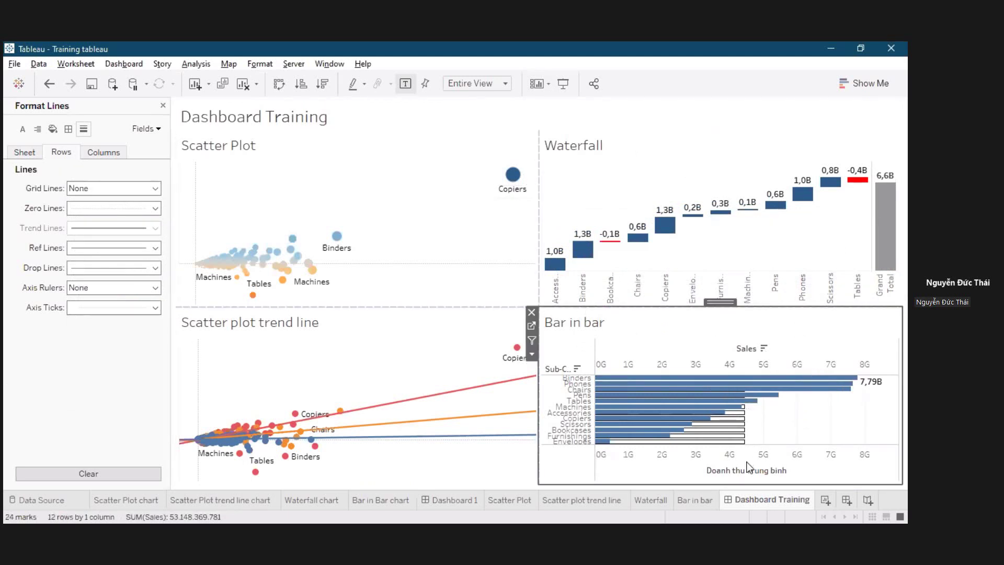
right_click(742, 366)
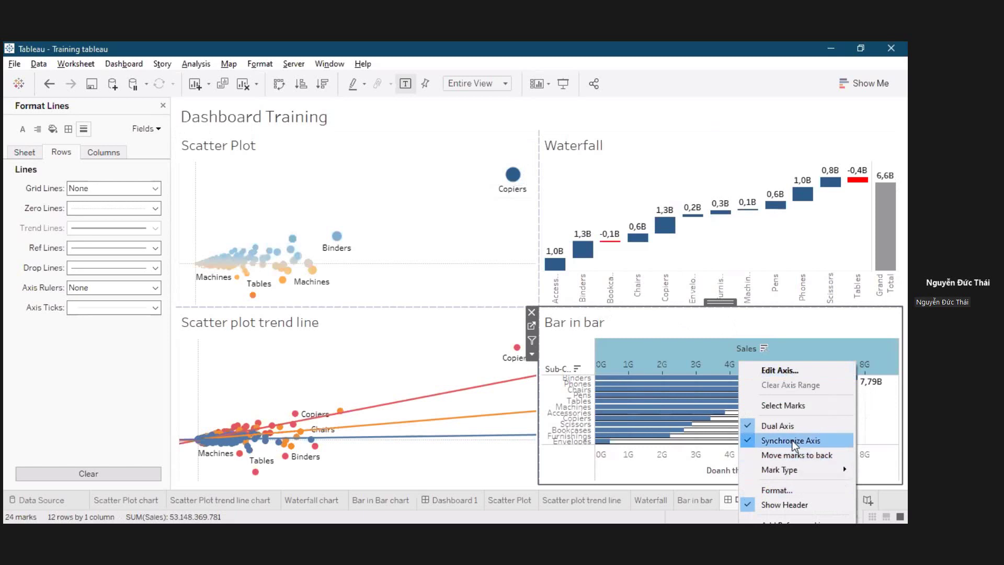
left_click(799, 505)
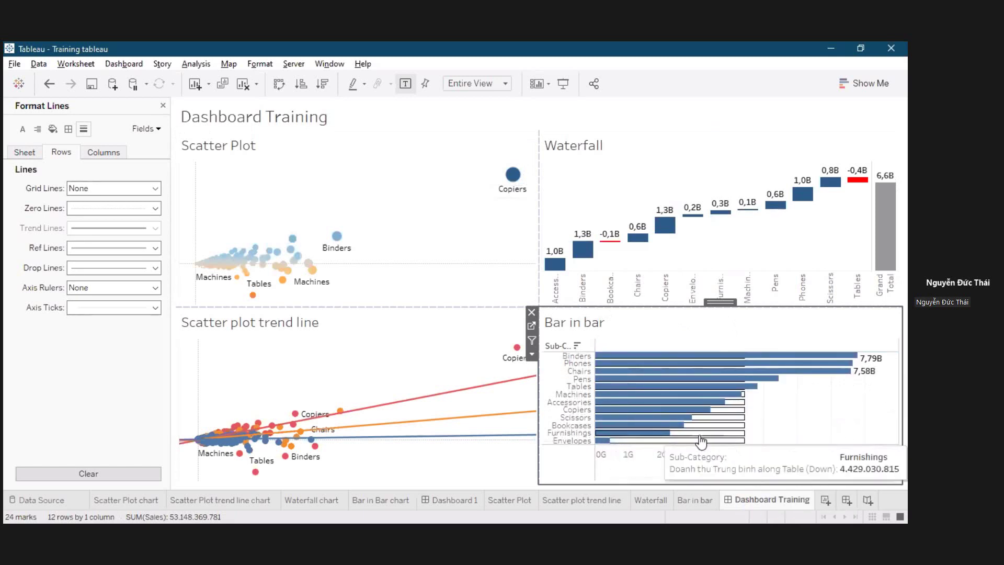
right_click(748, 467)
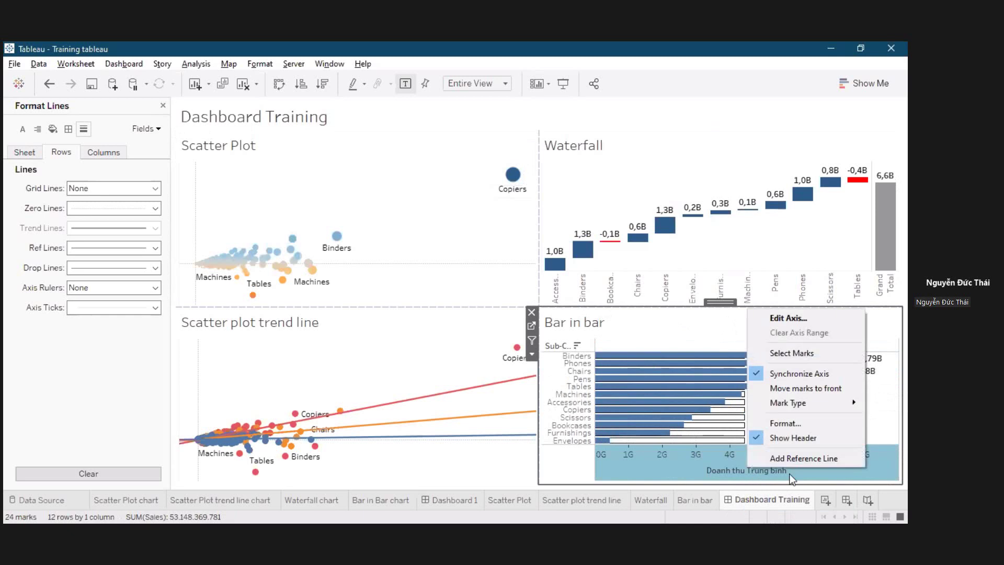
left_click(798, 439)
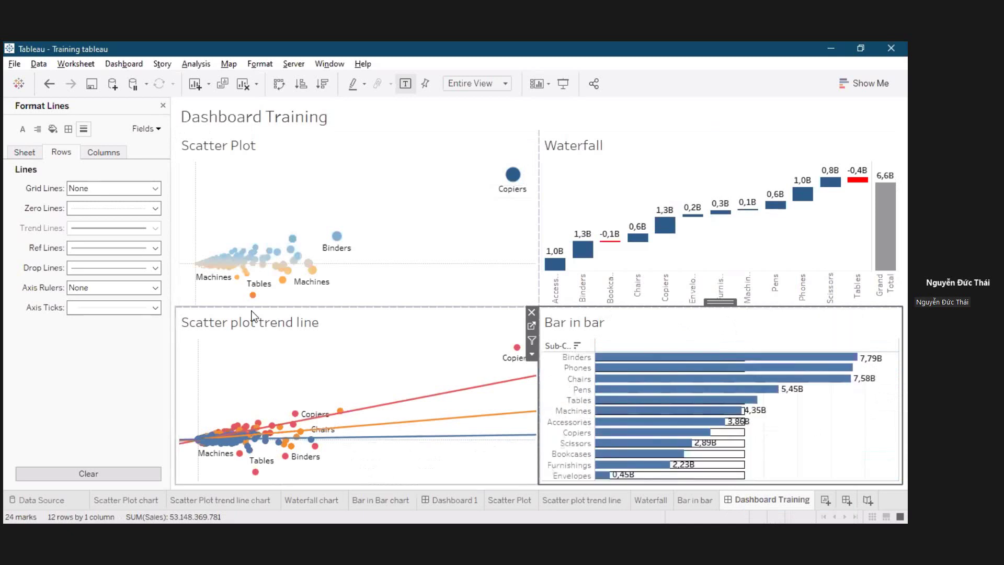
left_click(37, 155)
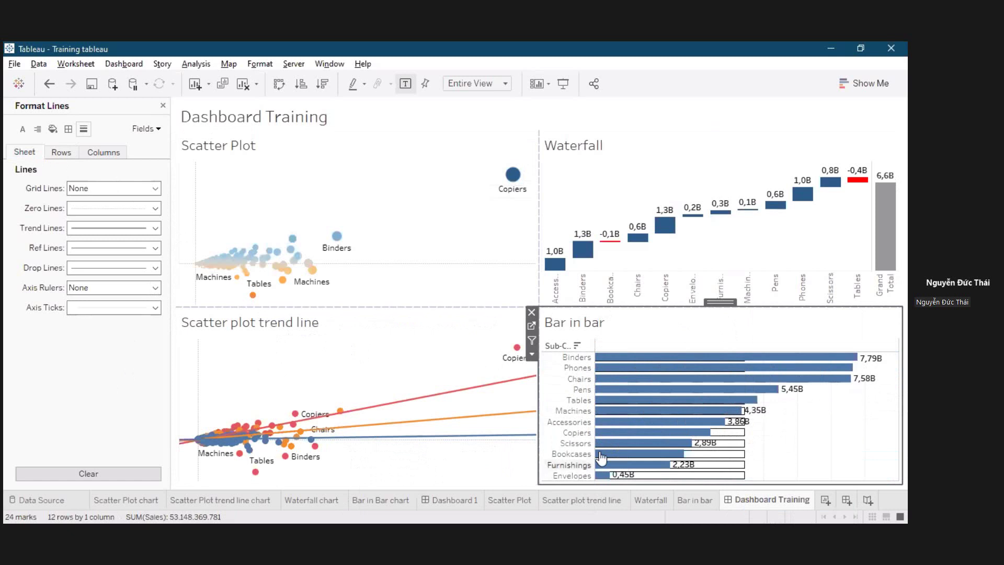
Set the Bar in bar view's fit to Fit Width and check its full list of bars.
mouse_move(683, 374)
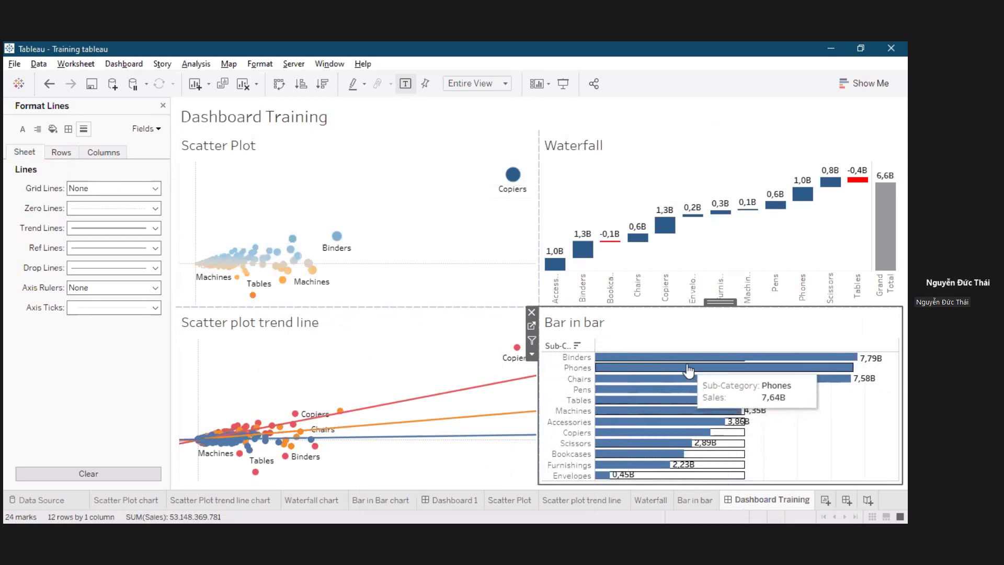
mouse_move(774, 387)
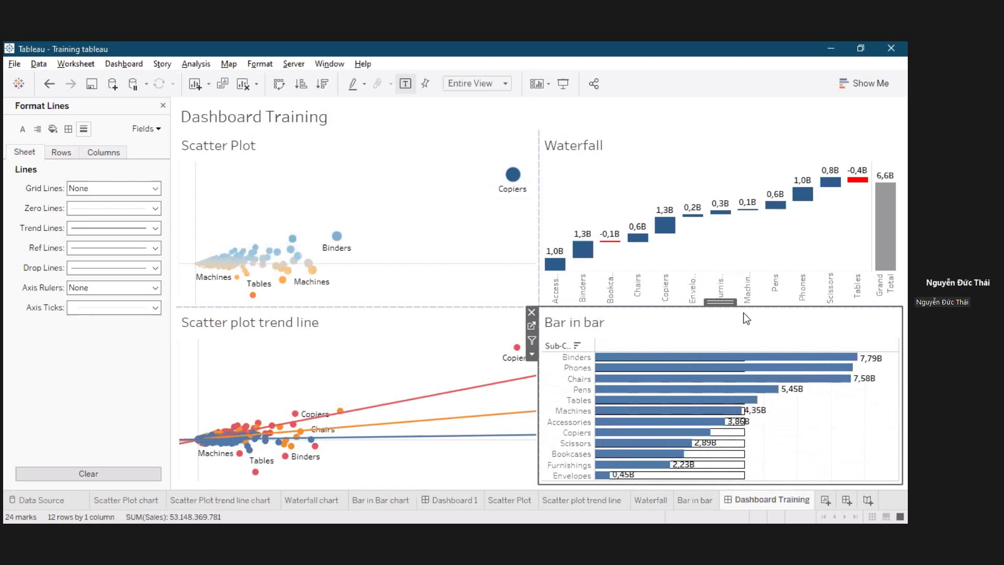
left_click(477, 84)
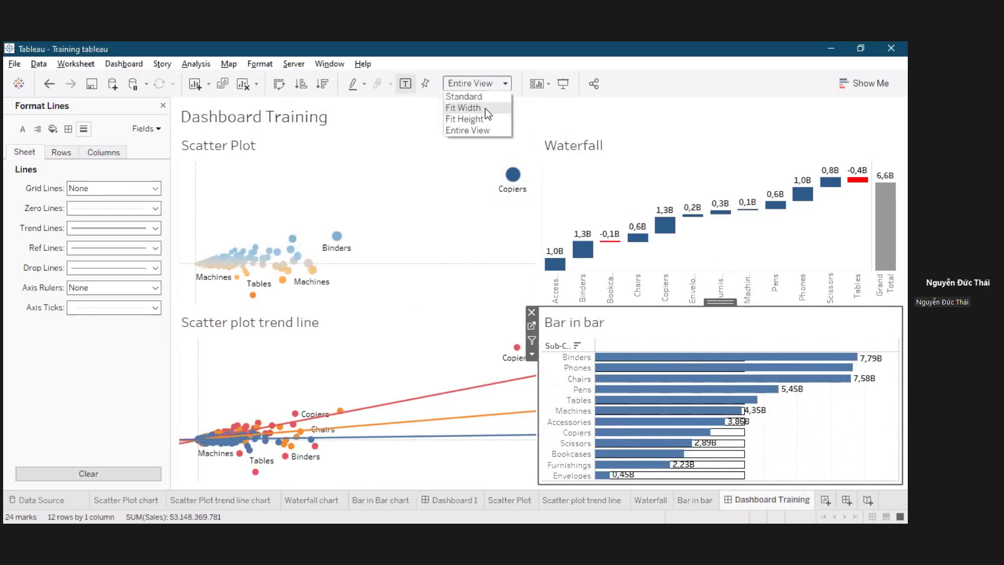
left_click(489, 109)
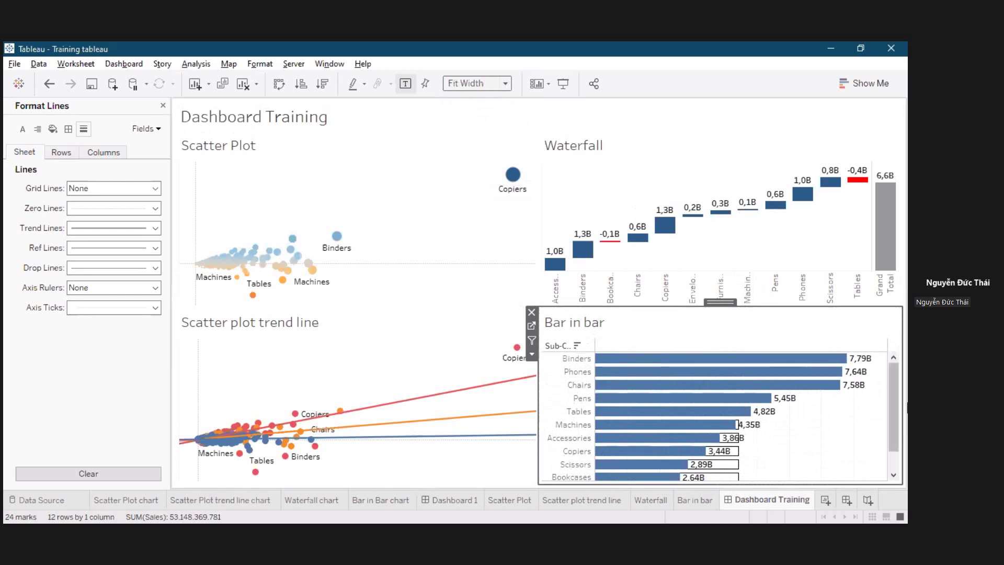
scroll(675, 455, "down", 1)
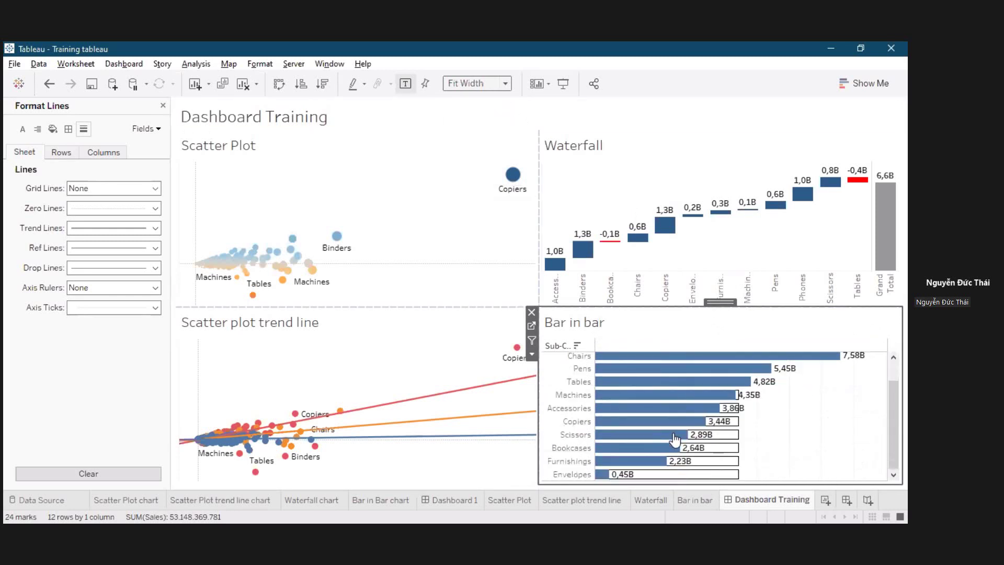
scroll(674, 455, "up", 1)
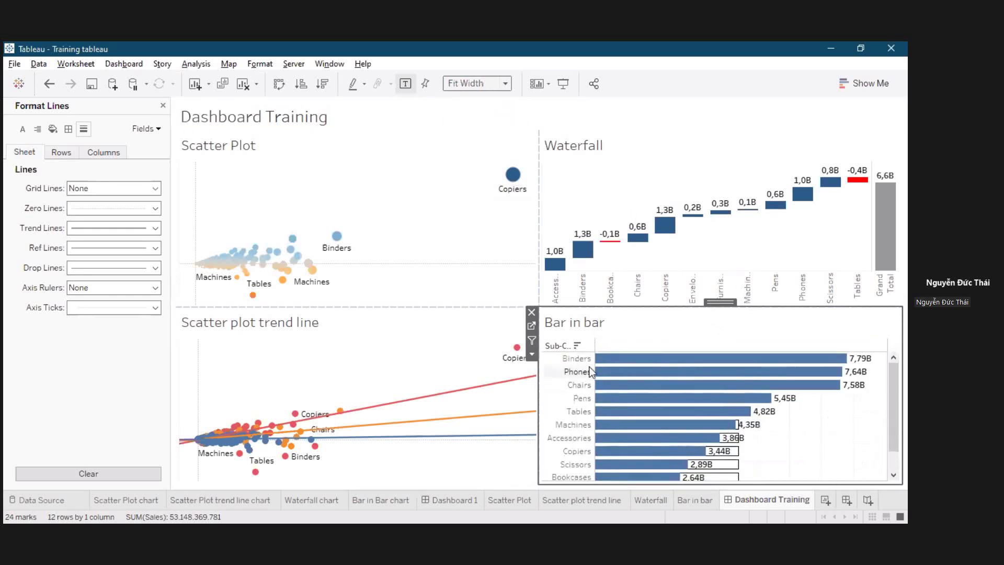
scroll(894, 391, "down", 1)
scroll(894, 391, "down", 1)
scroll(895, 391, "up", 2)
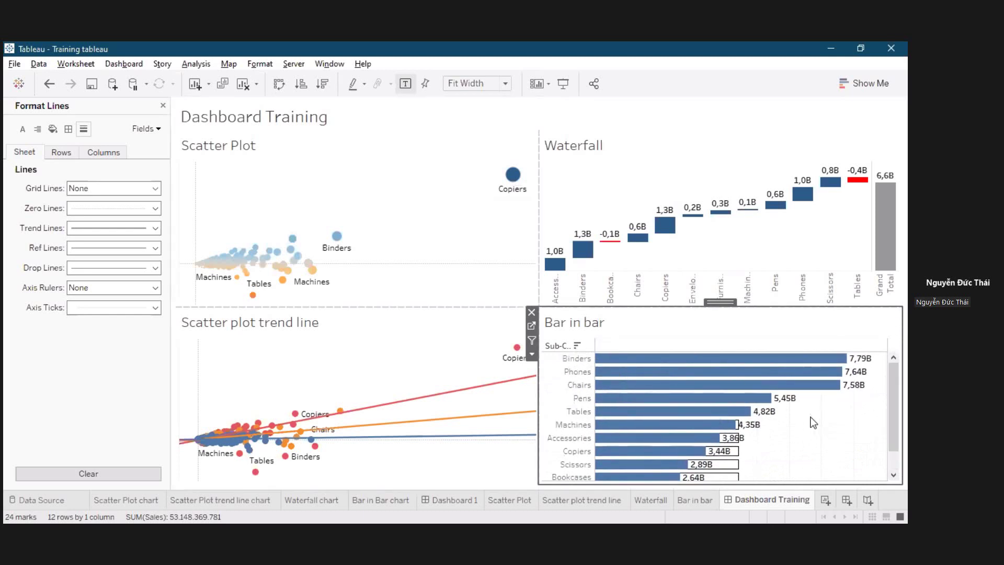
Set the Bar in bar view's column grid lines to None and close the formatting pane.
right_click(795, 421)
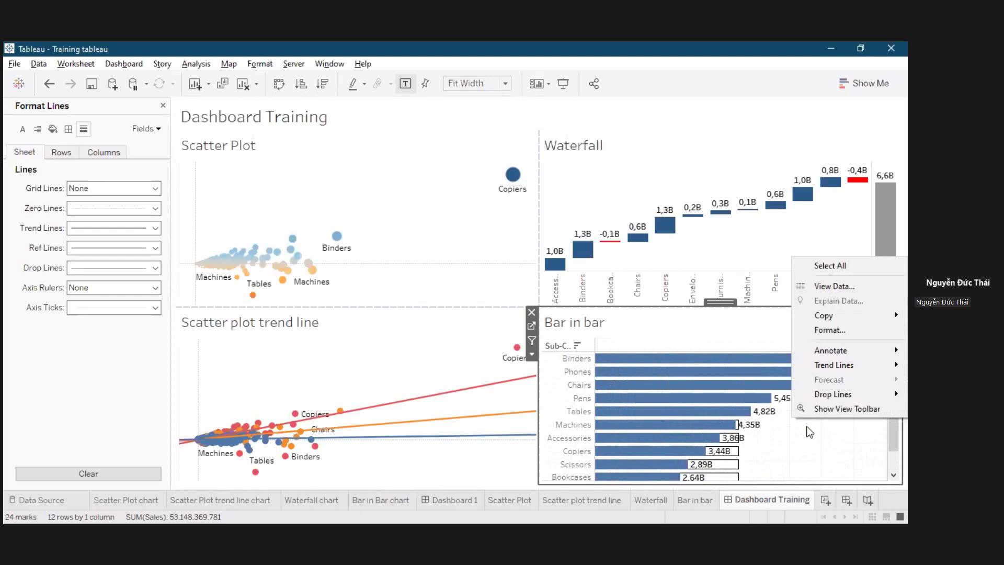
left_click(838, 331)
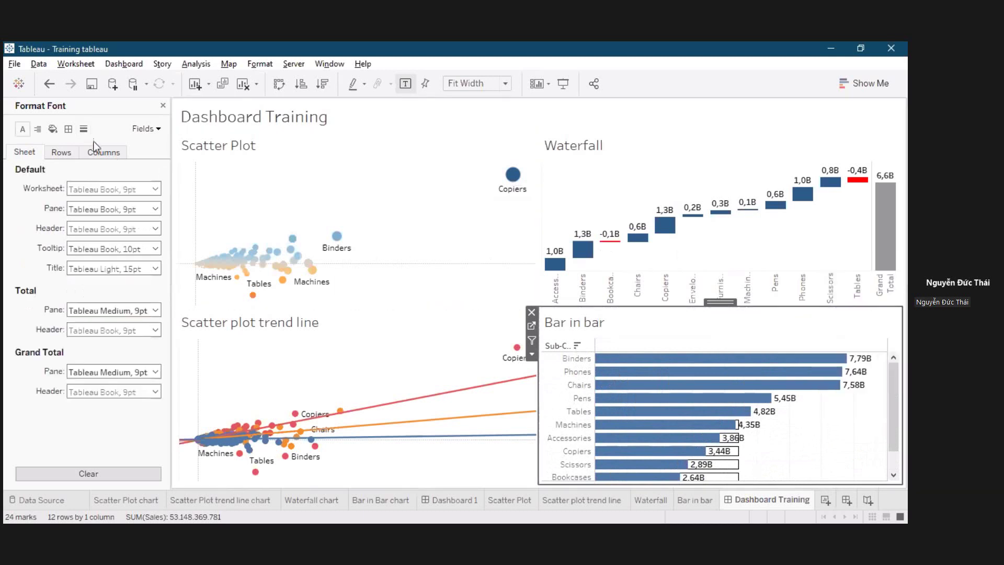
left_click(85, 130)
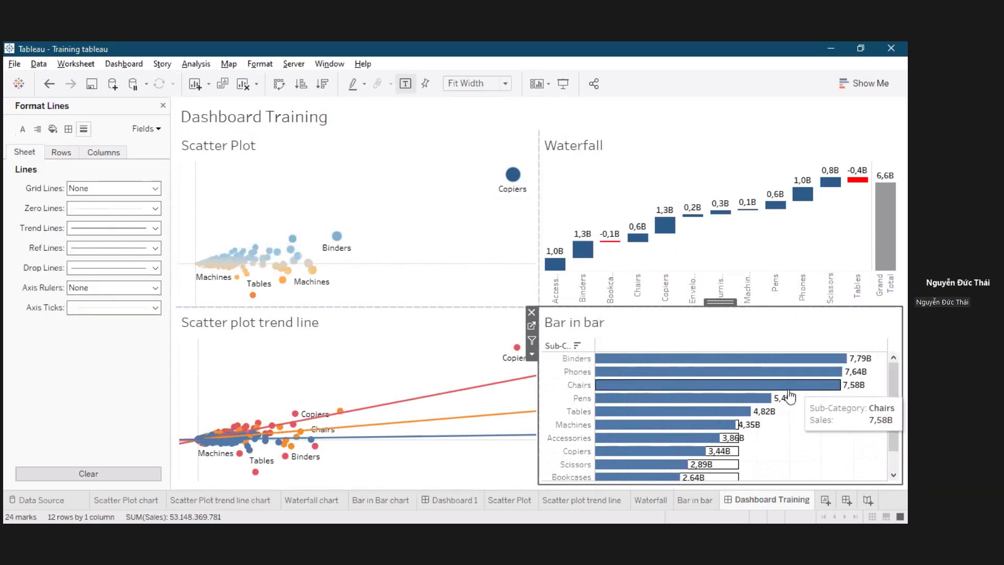
left_click(115, 152)
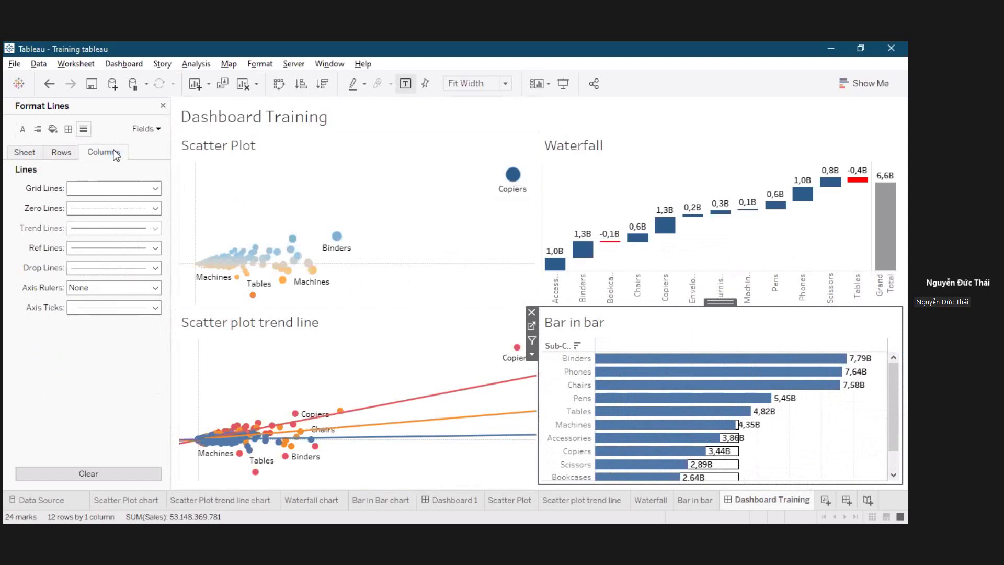
left_click(106, 191)
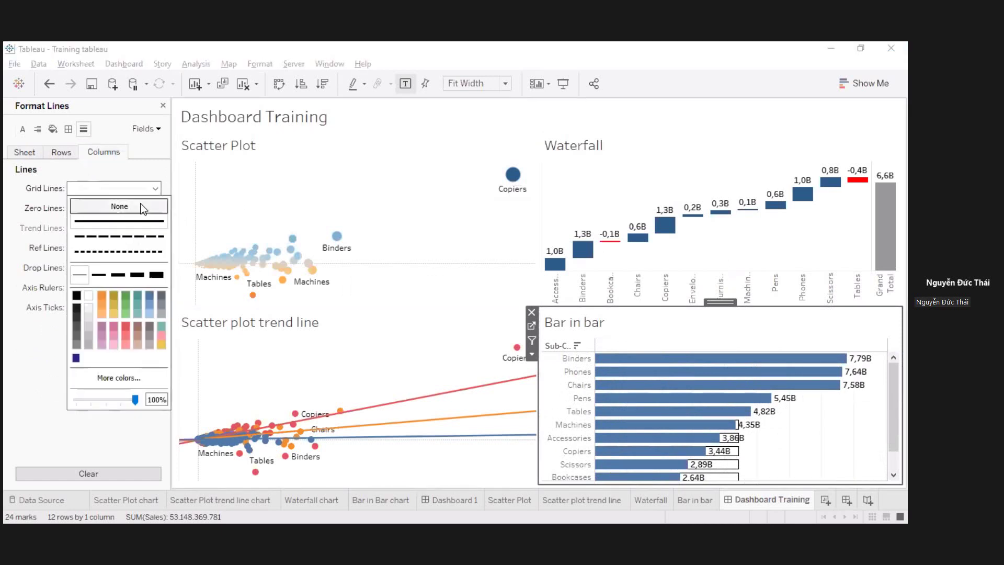
left_click(142, 207)
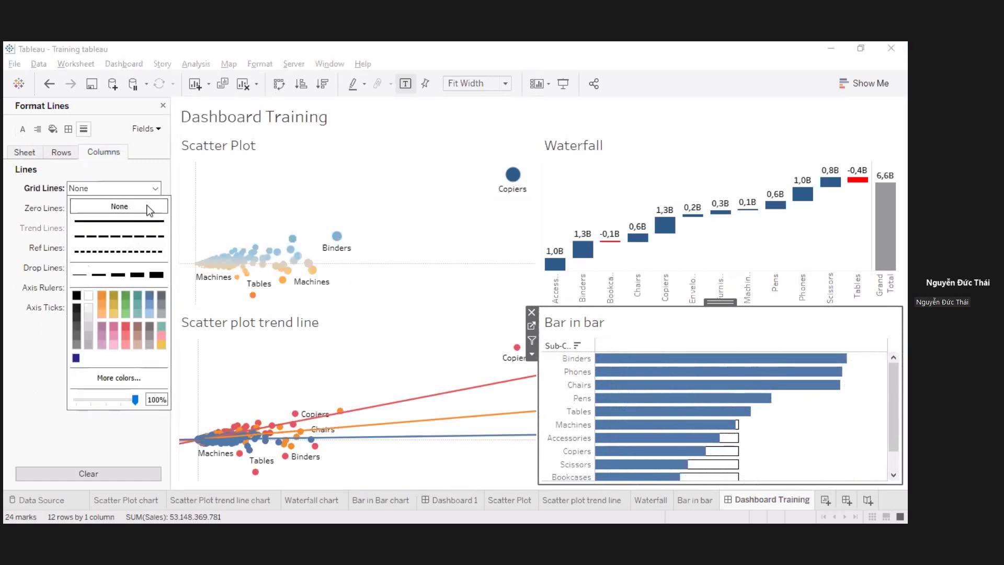
left_click(163, 106)
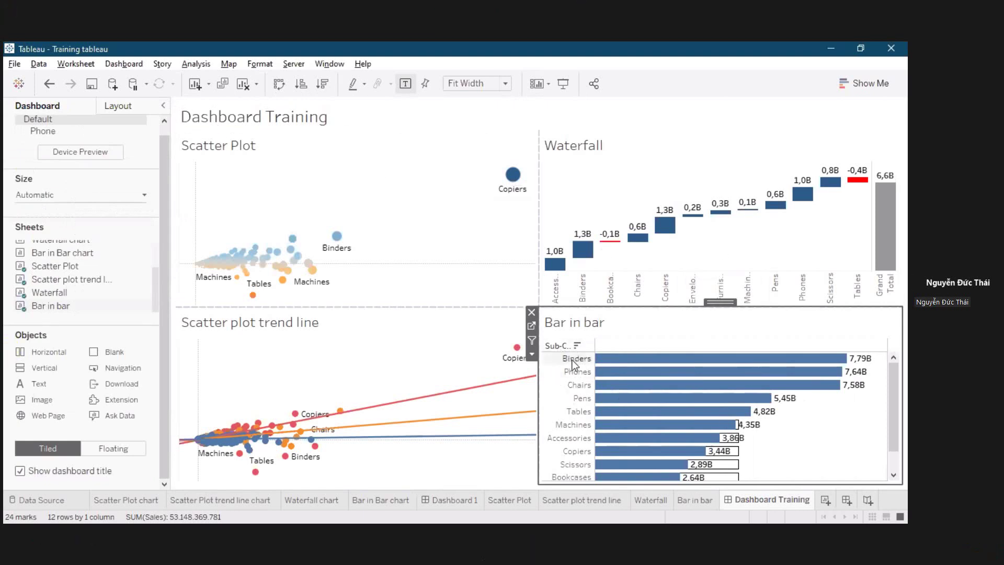
Set the horizontal alignment of the Sub-Category row headers in the Bar in bar view to Left.
scroll(576, 418, "down", 1)
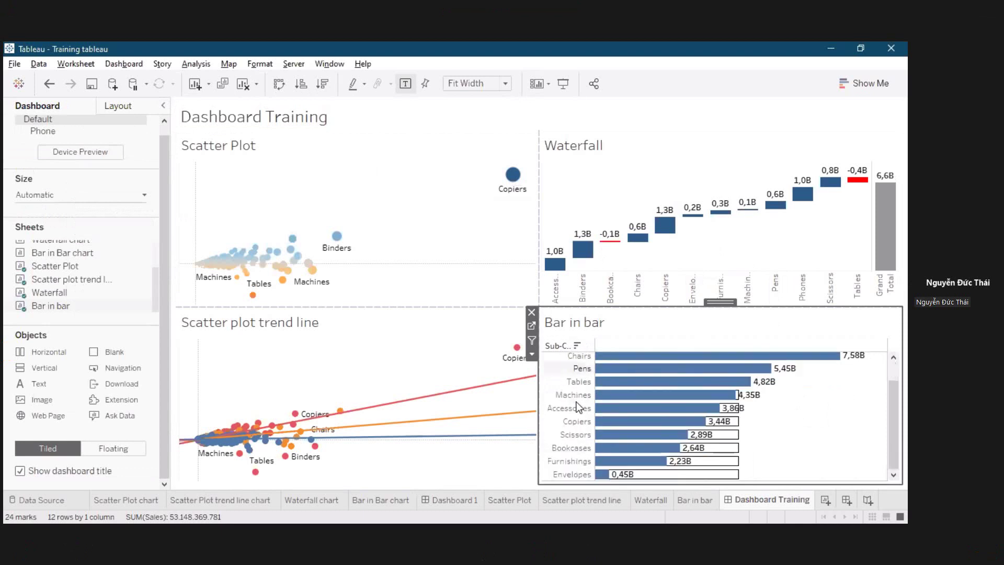
scroll(577, 408, "up", 1)
left_click(576, 360)
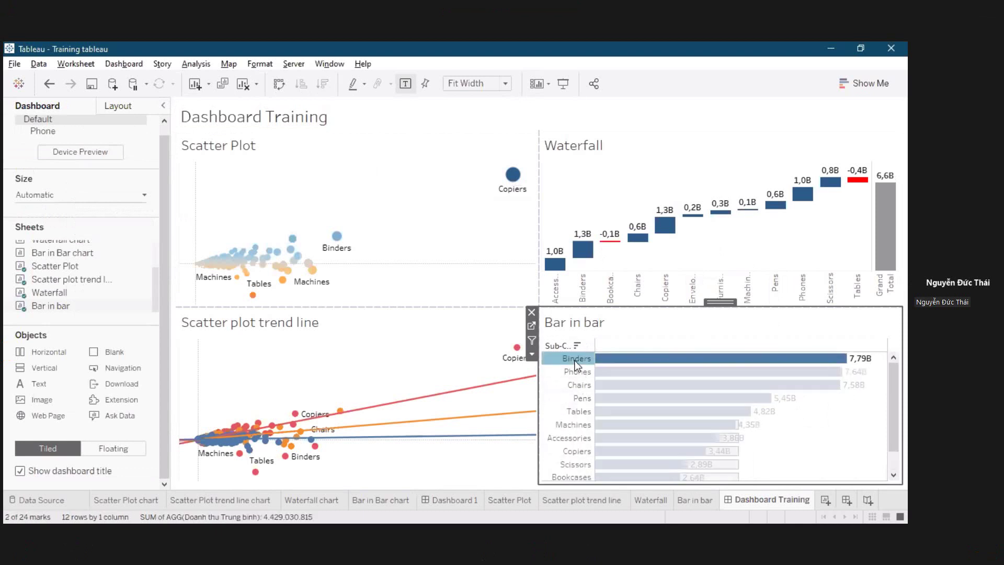
right_click(576, 360)
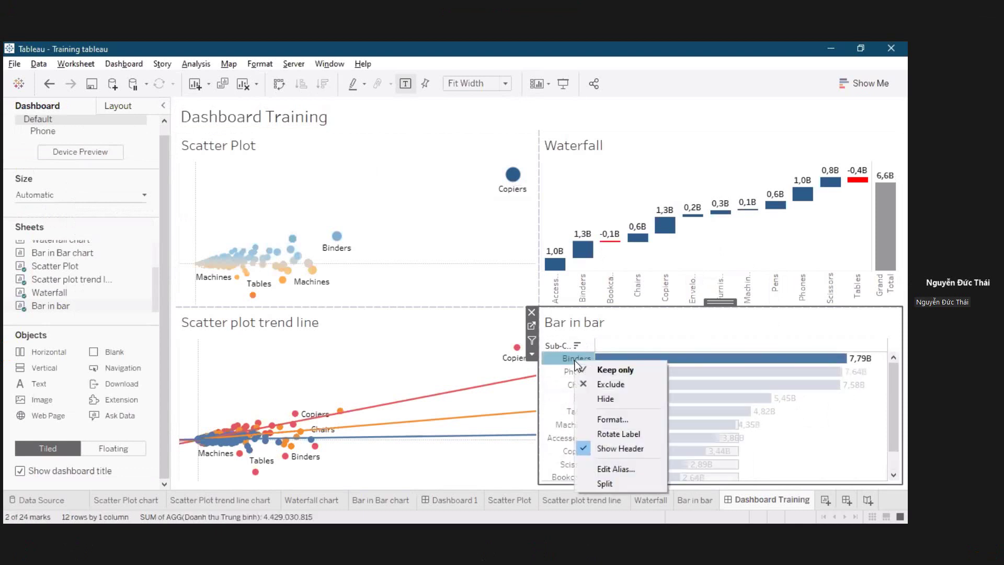
left_click(618, 425)
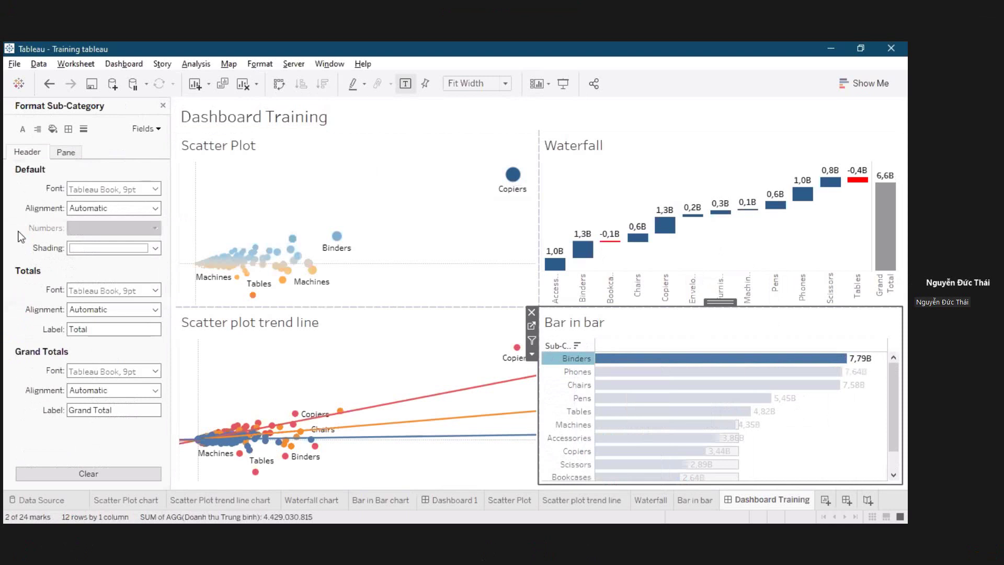
left_click(126, 213)
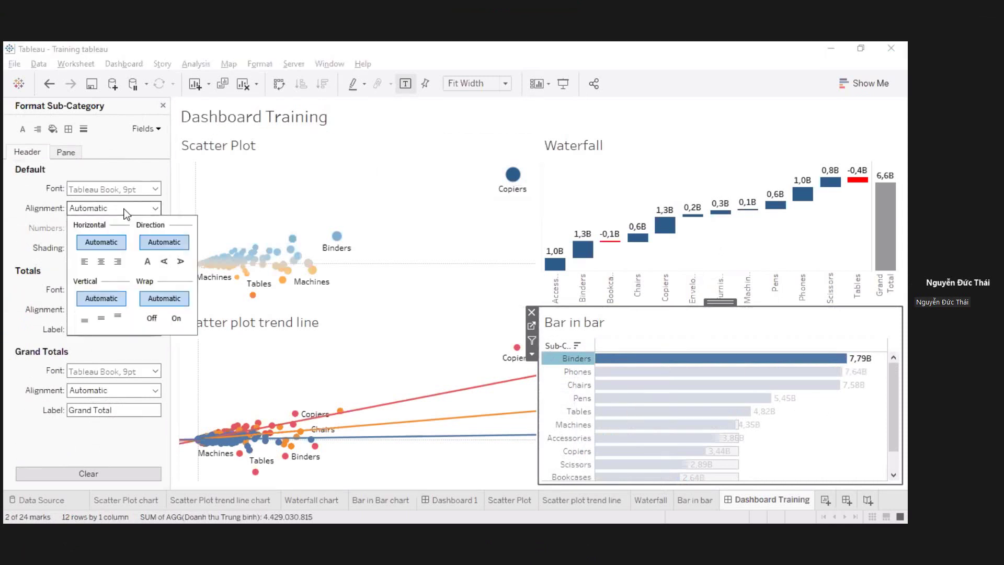
left_click(85, 262)
left_click(118, 261)
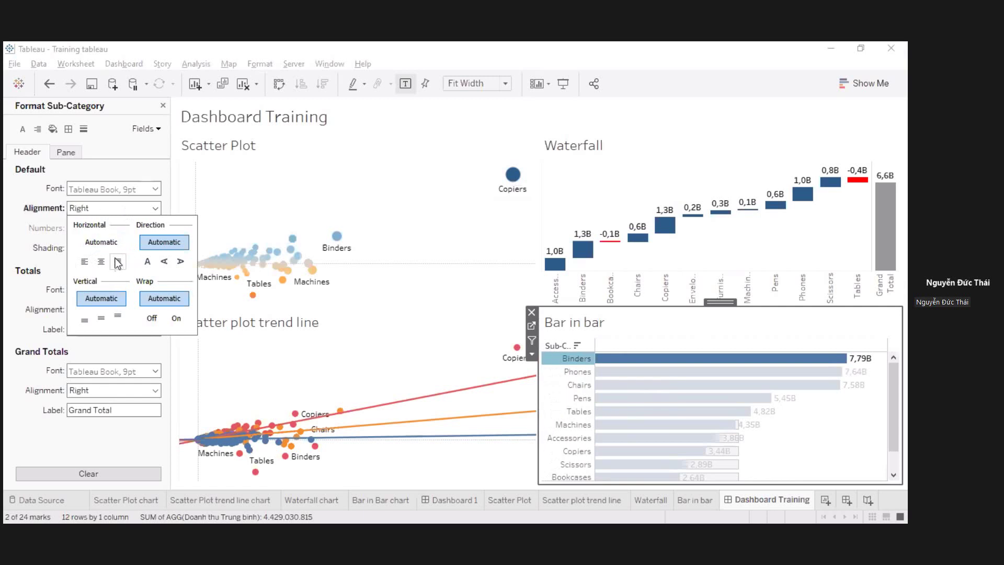
left_click(85, 263)
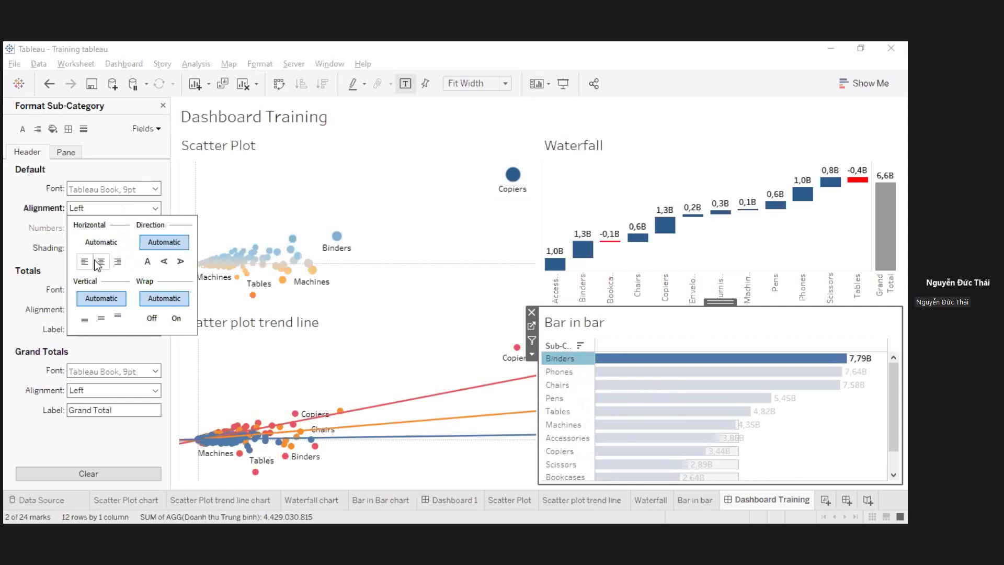
Clear the Binders selection and increase the row height in the Bar in bar view.
left_click(553, 386)
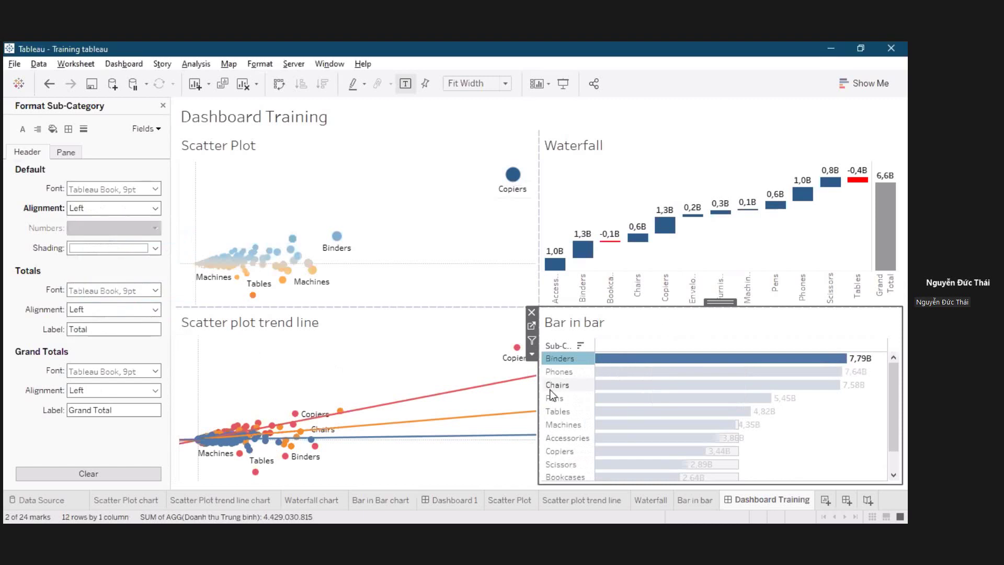
left_click(575, 358)
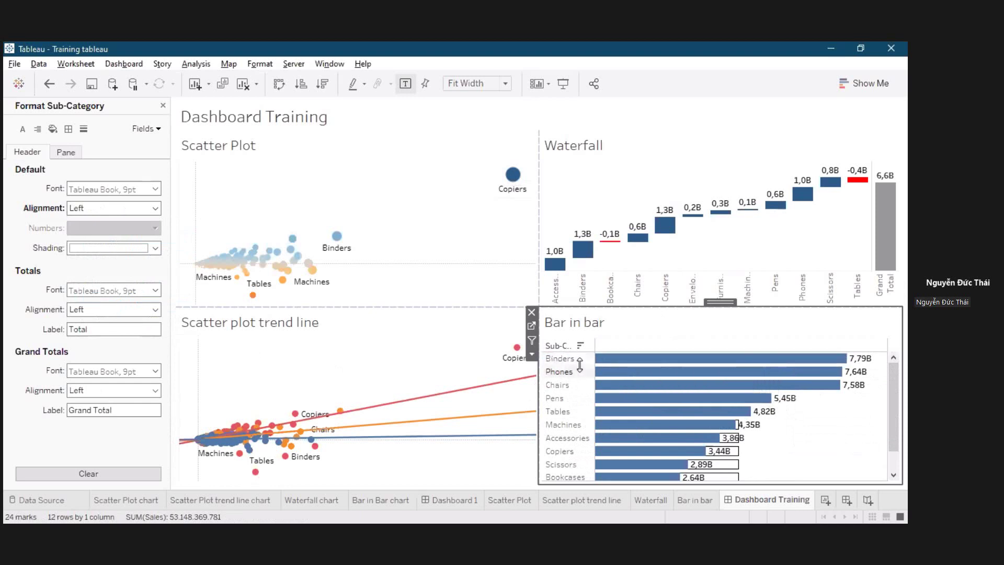
left_click_drag(580, 365, 647, 380)
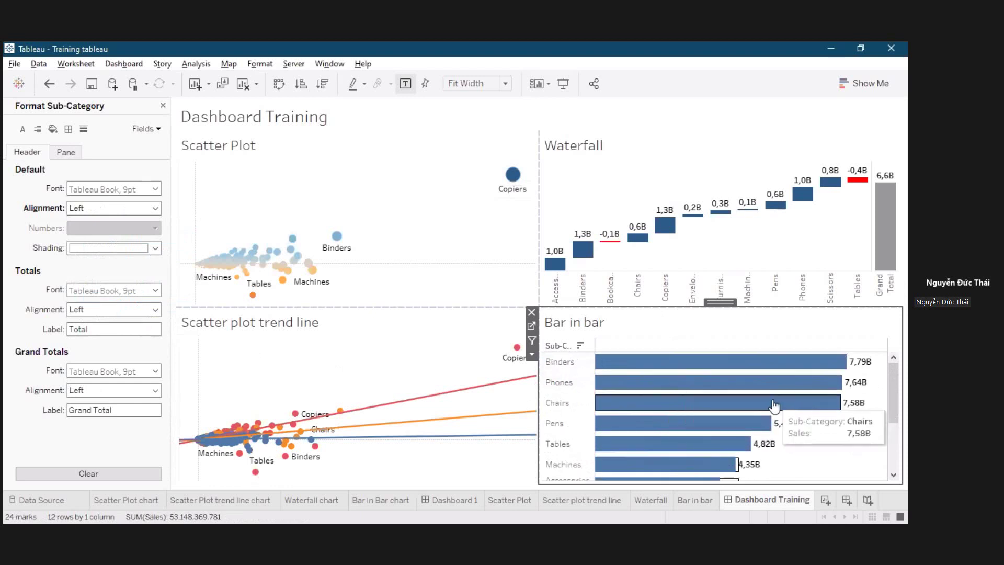
mouse_move(893, 384)
left_mouse_down()
mouse_move(895, 430)
mouse_move(896, 378)
left_mouse_up()
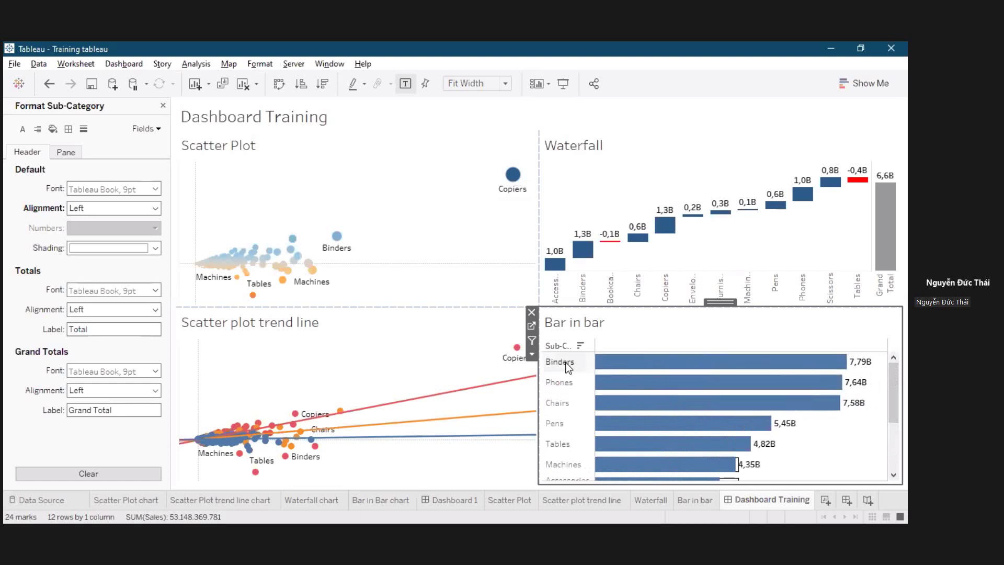
Make the Sub-Category header font in the Bar in bar view bold and black, and close the formatting pane.
left_click(107, 189)
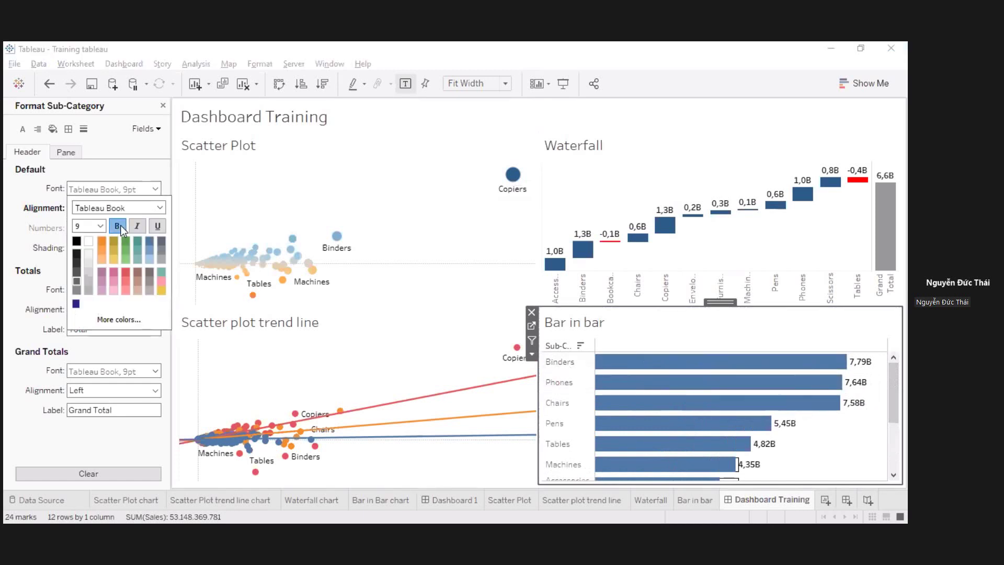
left_click(121, 225)
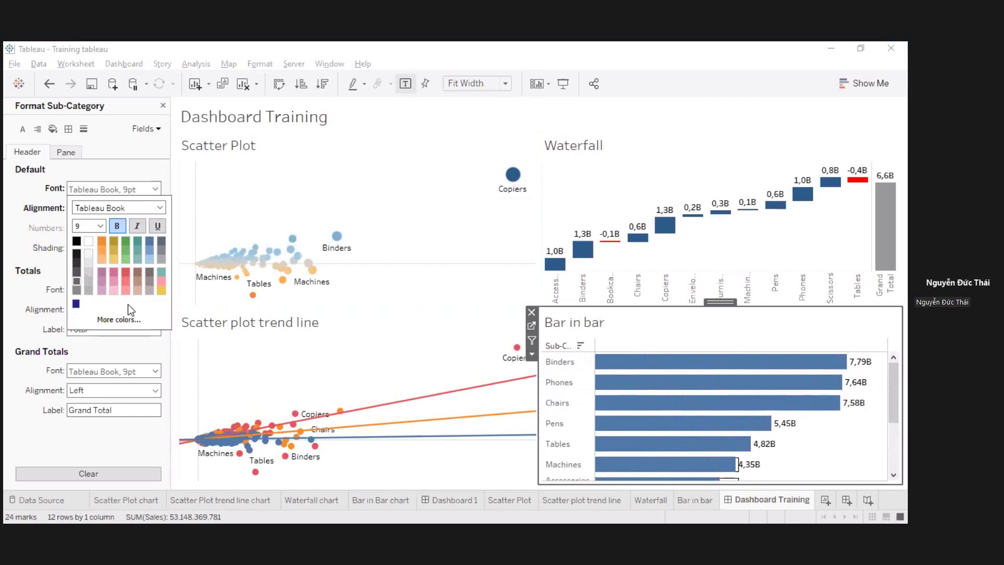
left_click(114, 269)
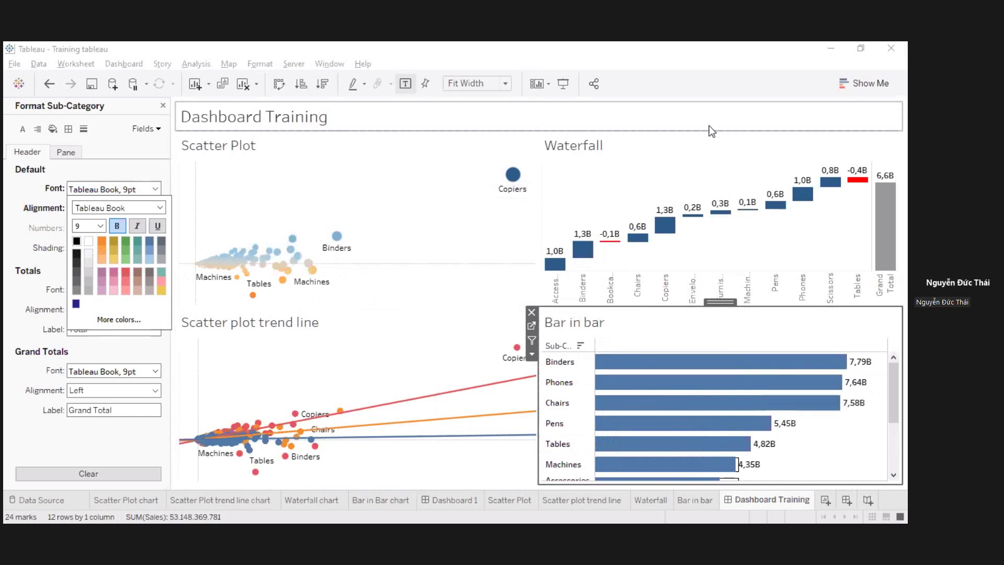
left_click(693, 117)
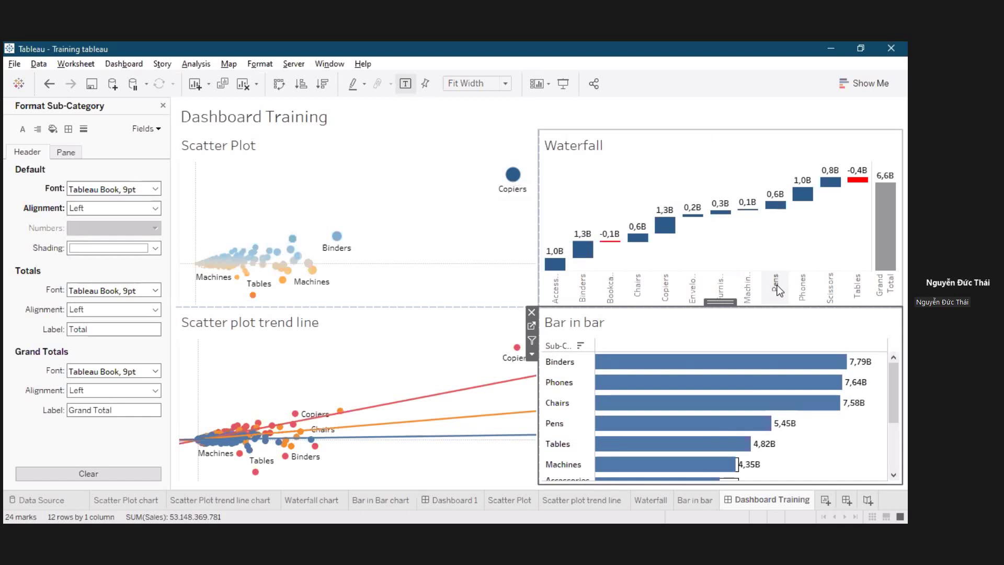
left_click(163, 106)
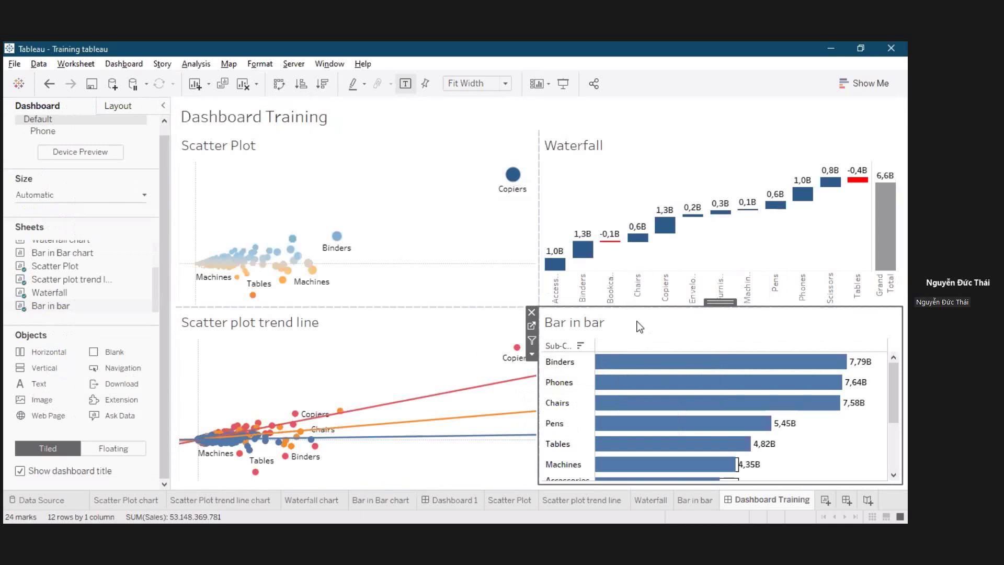
Go to the Bar in bar sheet and add an Order Date range filter from 03/01/2017 to 30/12/2020.
left_click(532, 326)
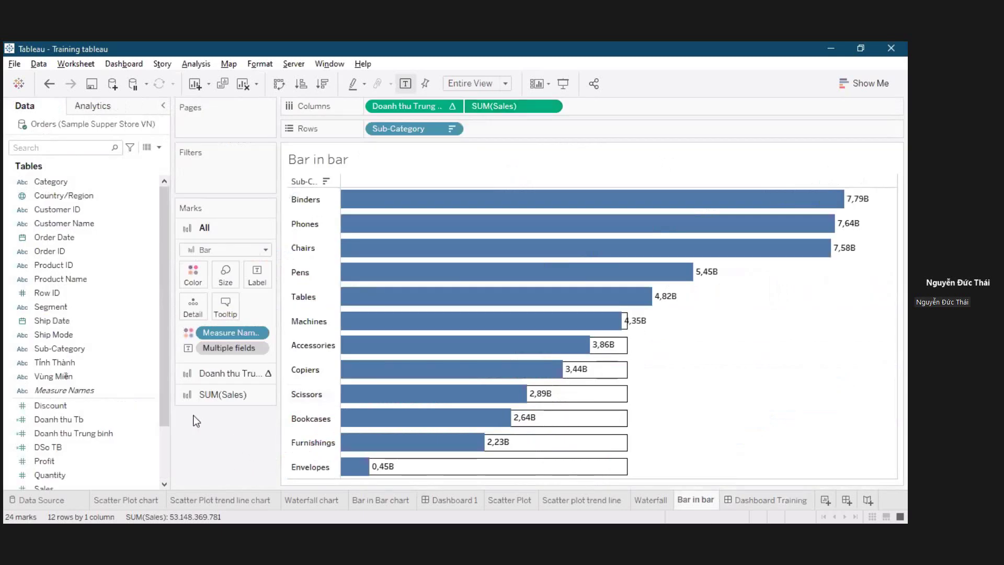
left_click_drag(60, 238, 112, 225)
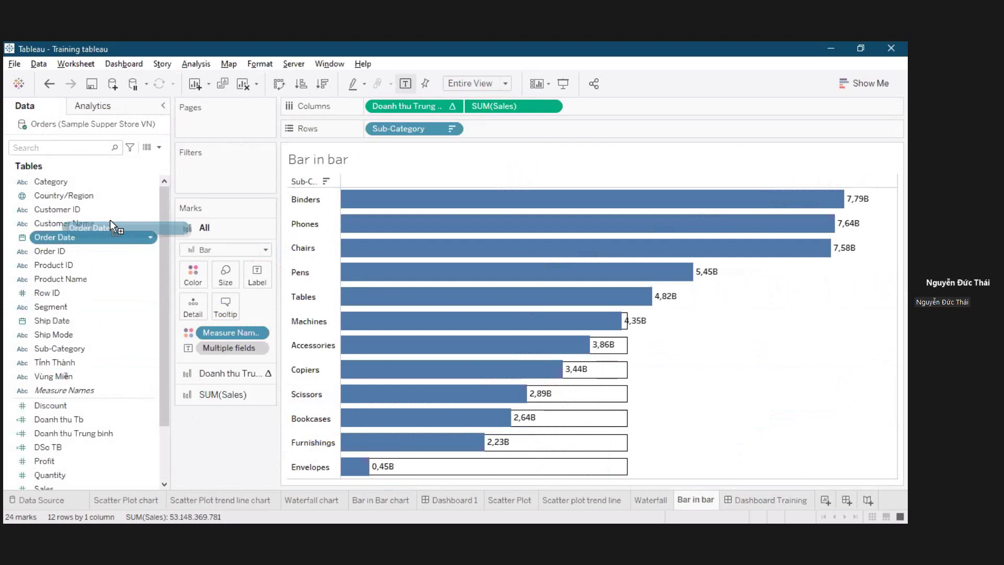
left_click_drag(214, 167, 216, 168)
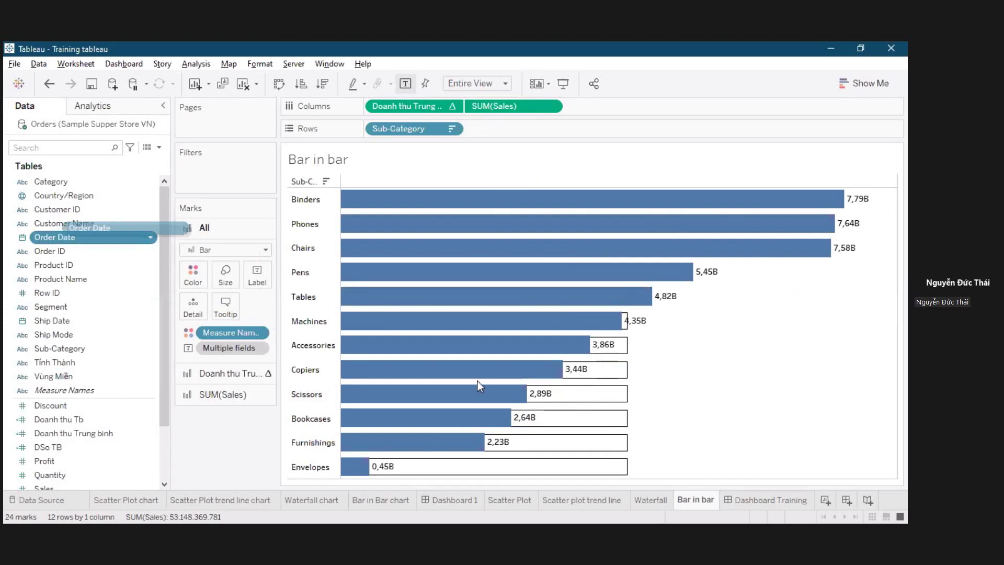
left_click(497, 414)
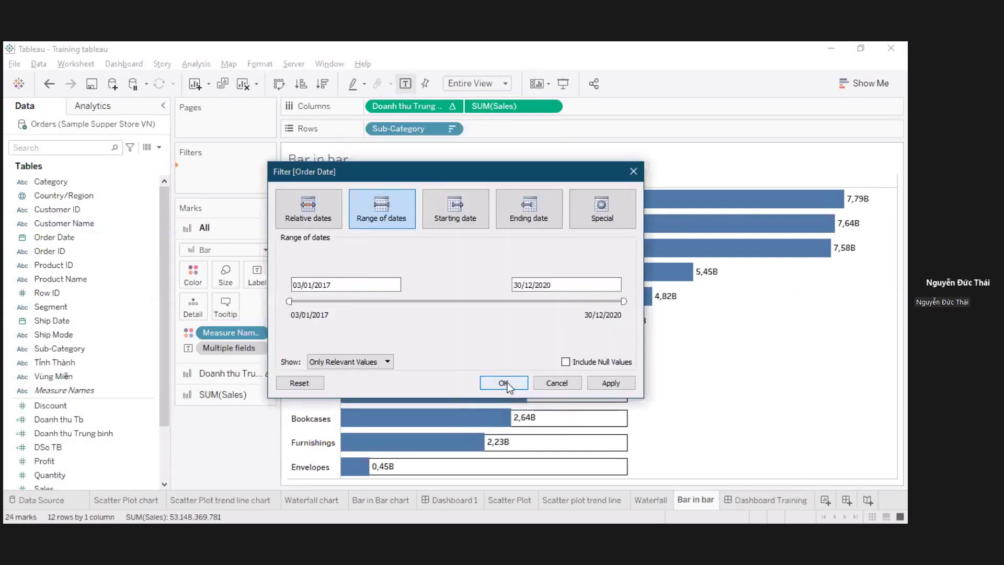
left_click(504, 383)
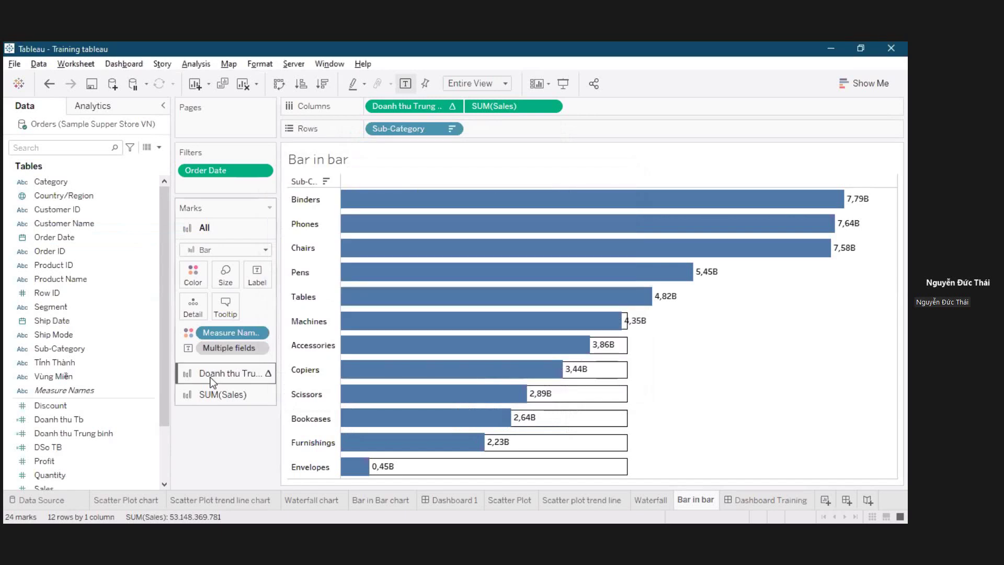
Add a Vùng Miền filter to the Bar in bar sheet with all regions included.
left_click(49, 393)
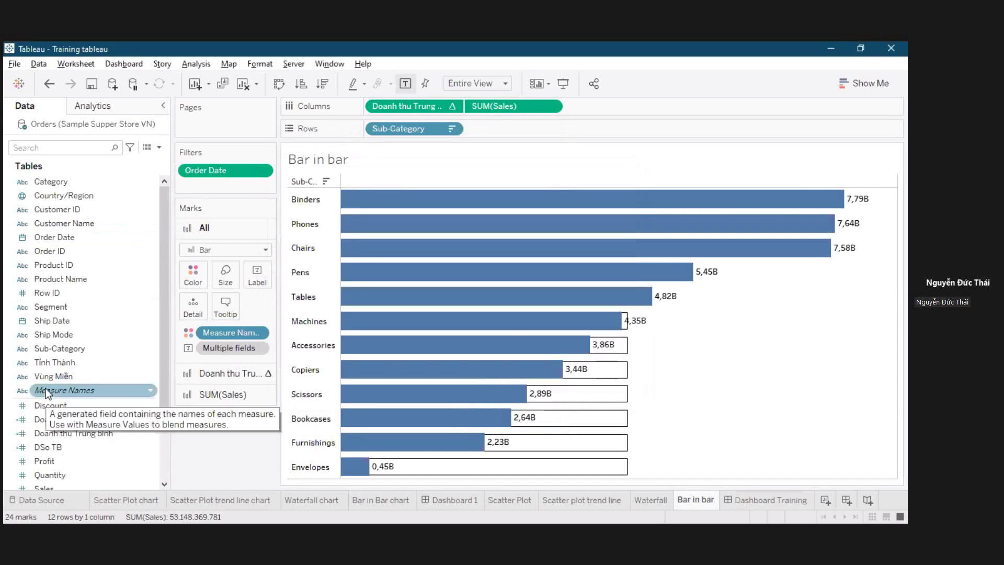
left_click(48, 380)
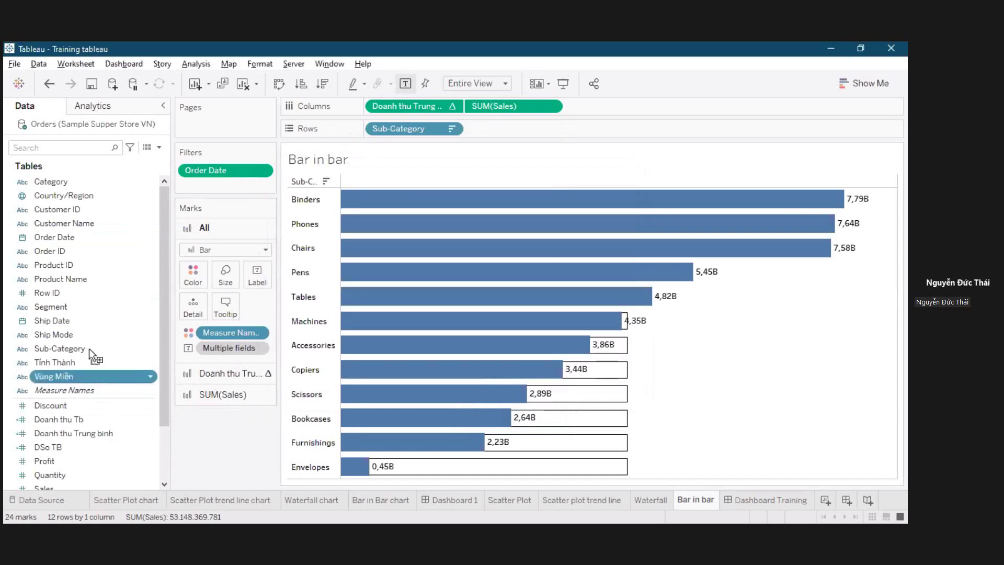
left_click_drag(53, 376, 225, 180)
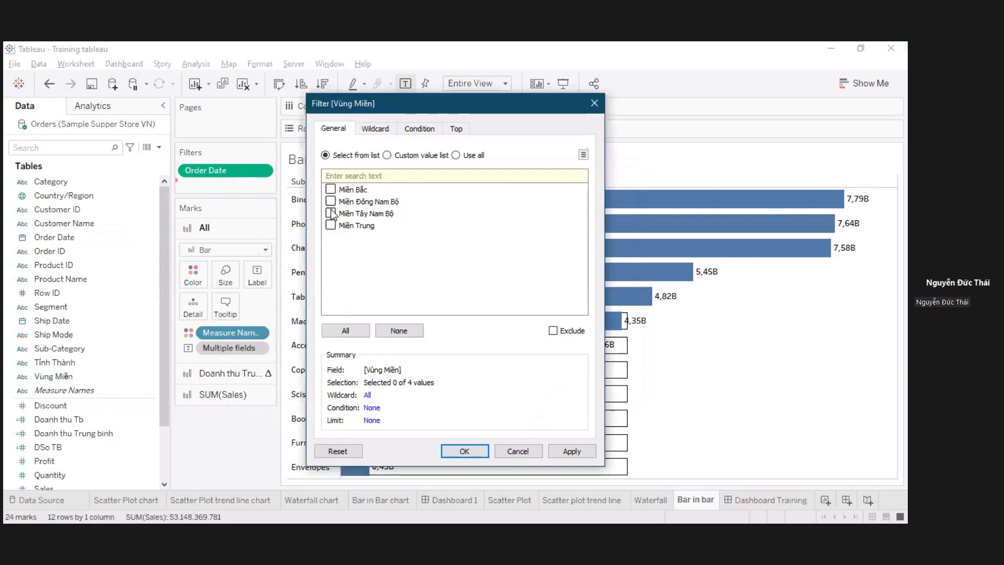
left_click(464, 451)
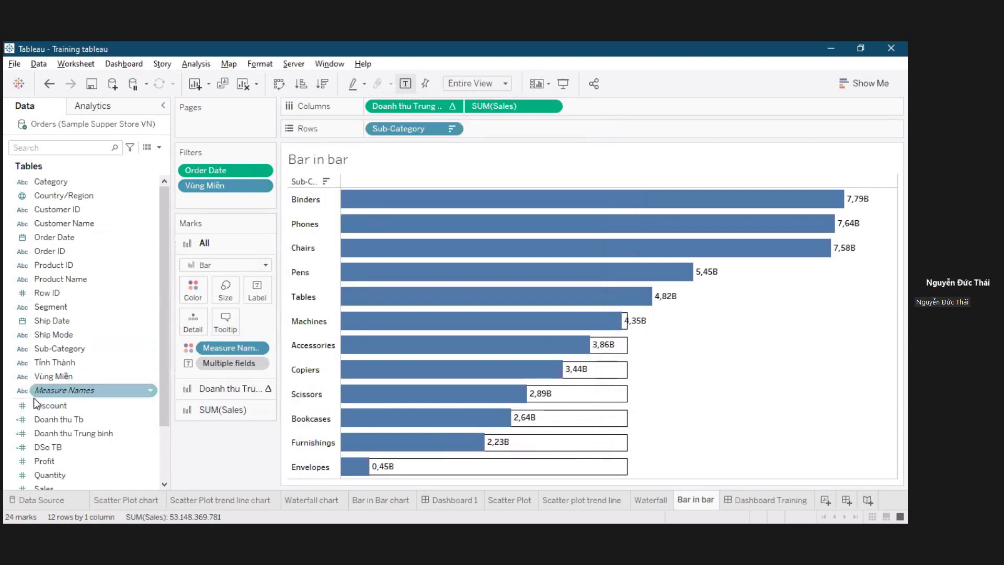
Add a Tỉnh Thành filter to the Bar in bar sheet with all provinces selected.
left_click_drag(60, 365, 97, 336)
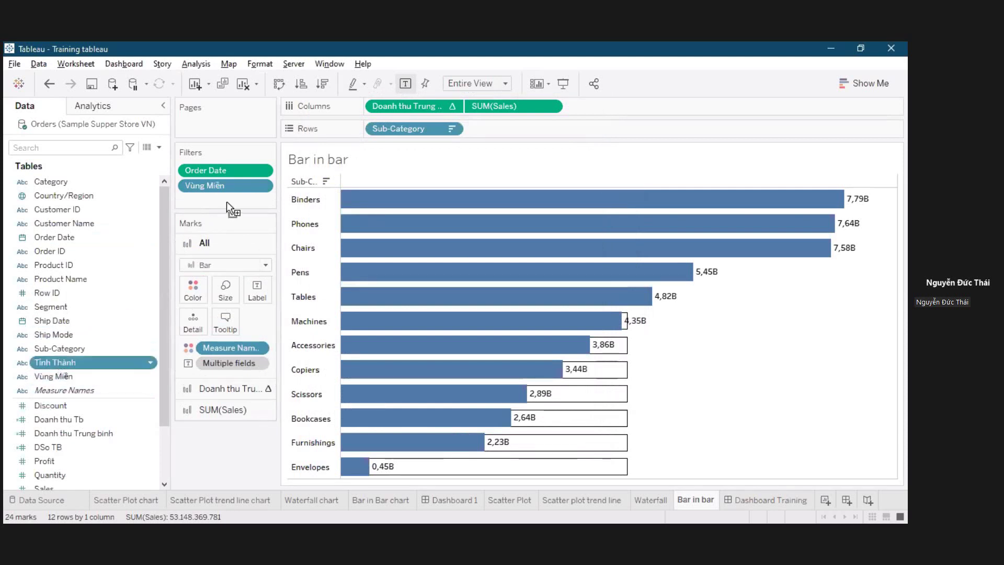
left_click_drag(227, 202, 227, 203)
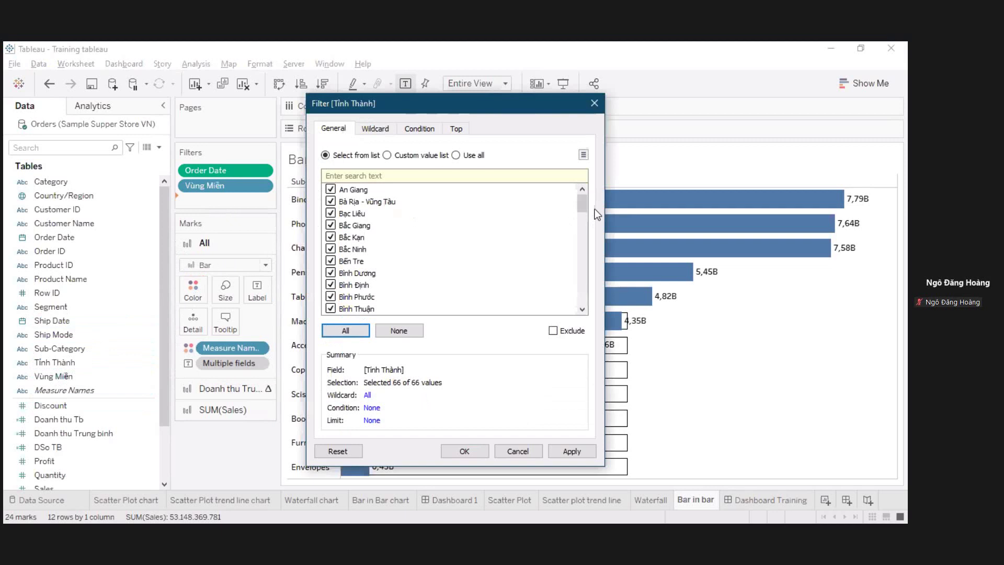
mouse_move(582, 205)
left_mouse_down()
mouse_move(582, 301)
mouse_move(584, 194)
left_mouse_up()
left_click(583, 189)
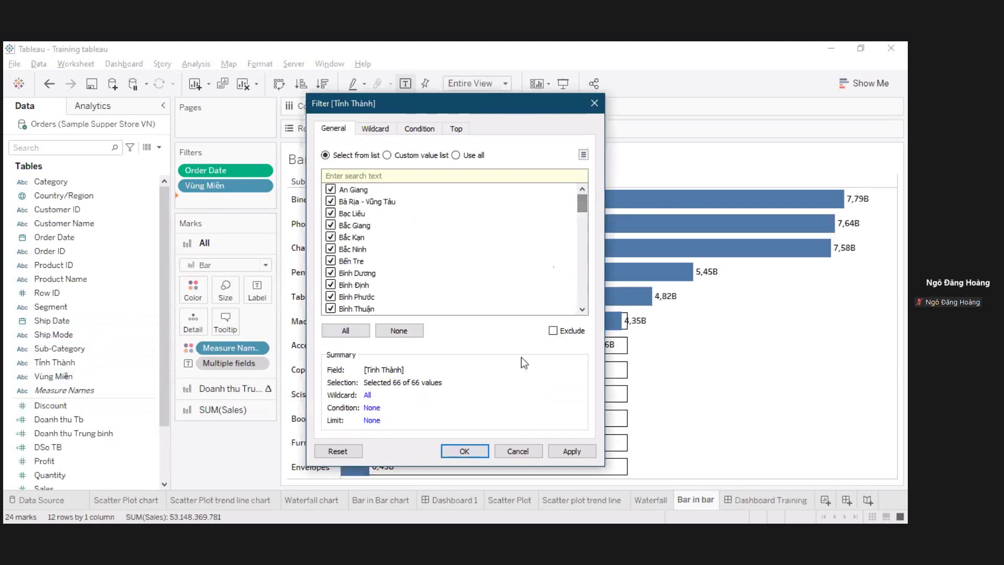
left_click(465, 449)
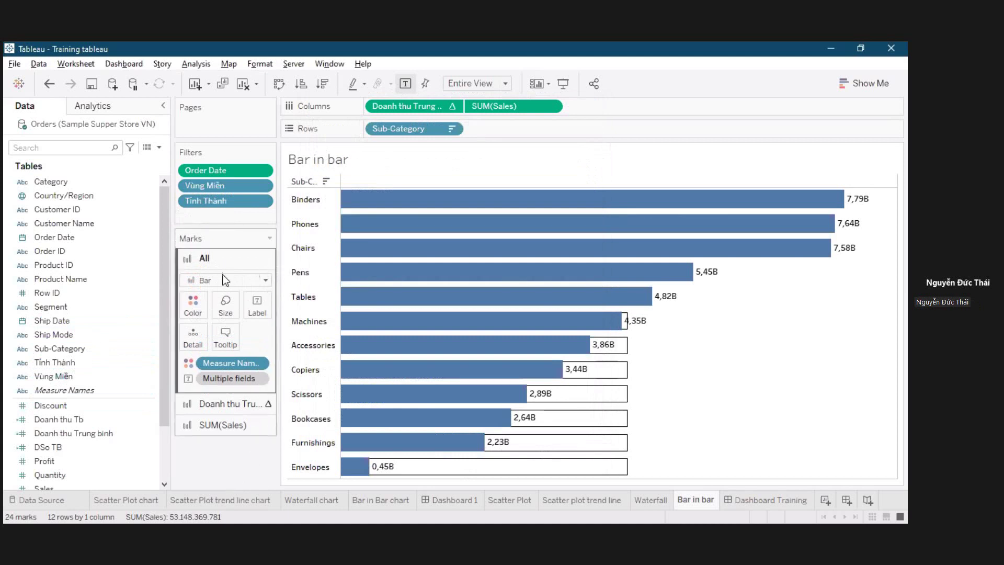
Add a Segment filter to the Bar in bar sheet that includes Consumer, Corporate and Home Office.
left_click(55, 310)
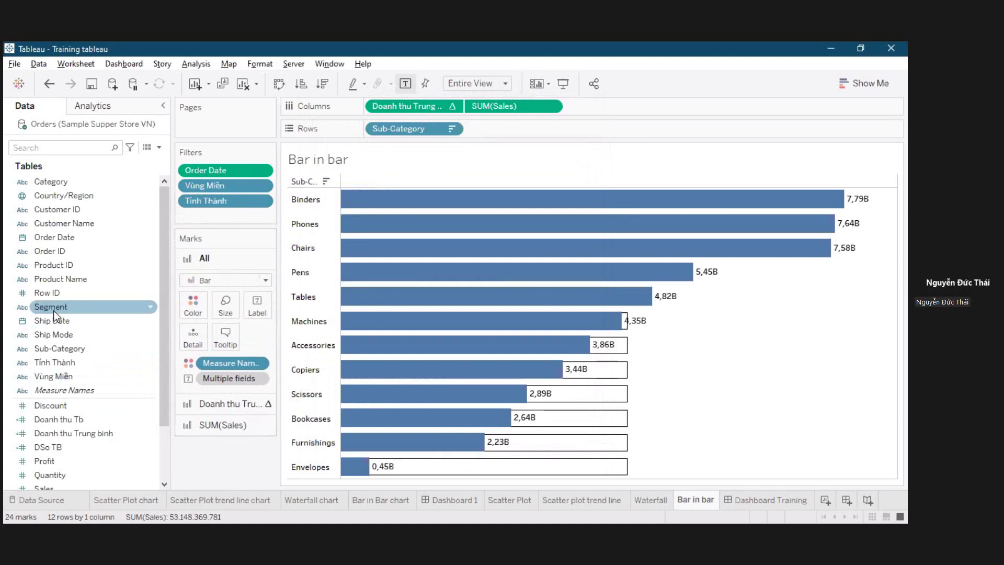
left_click(59, 312)
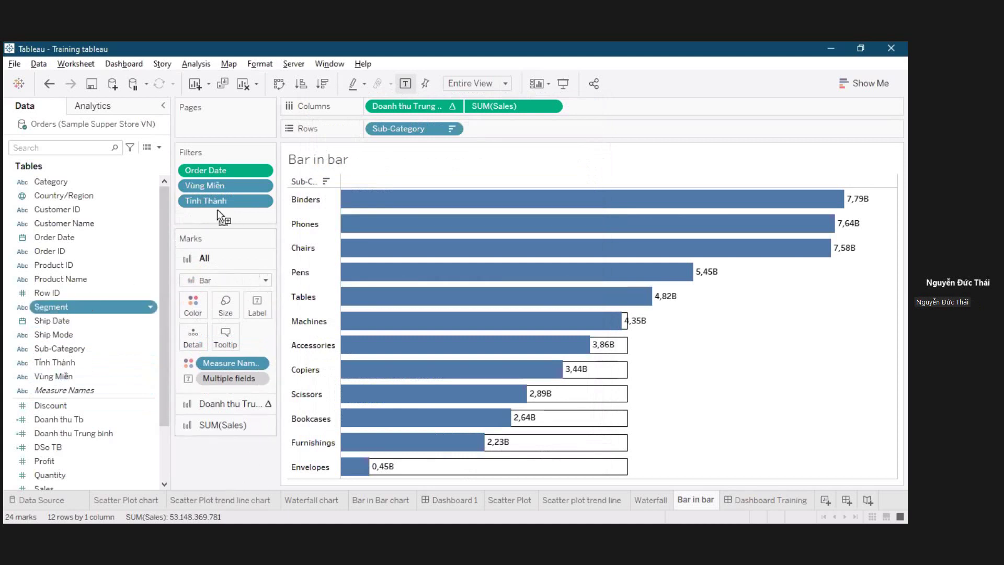
left_click_drag(217, 212, 217, 212)
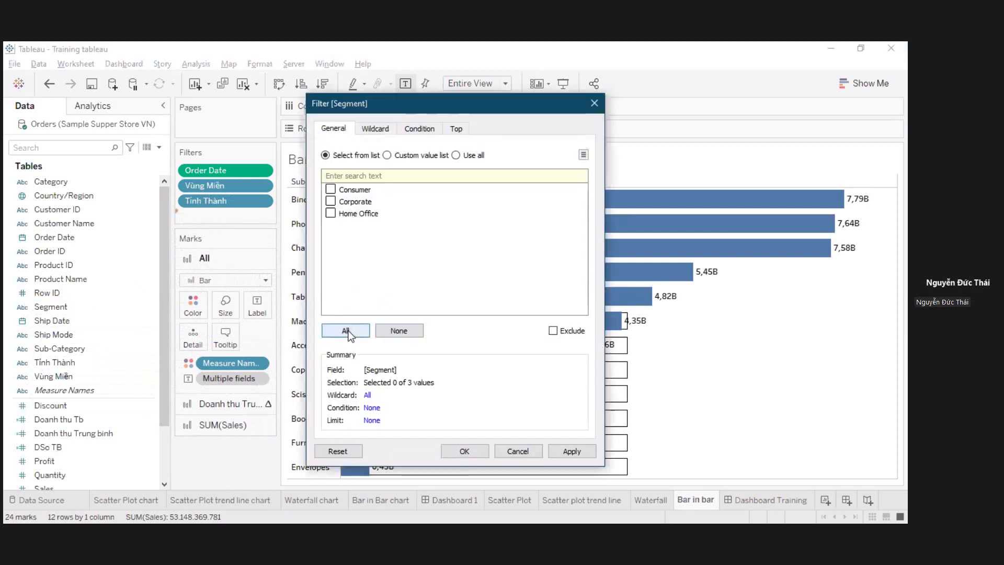
left_click(465, 452)
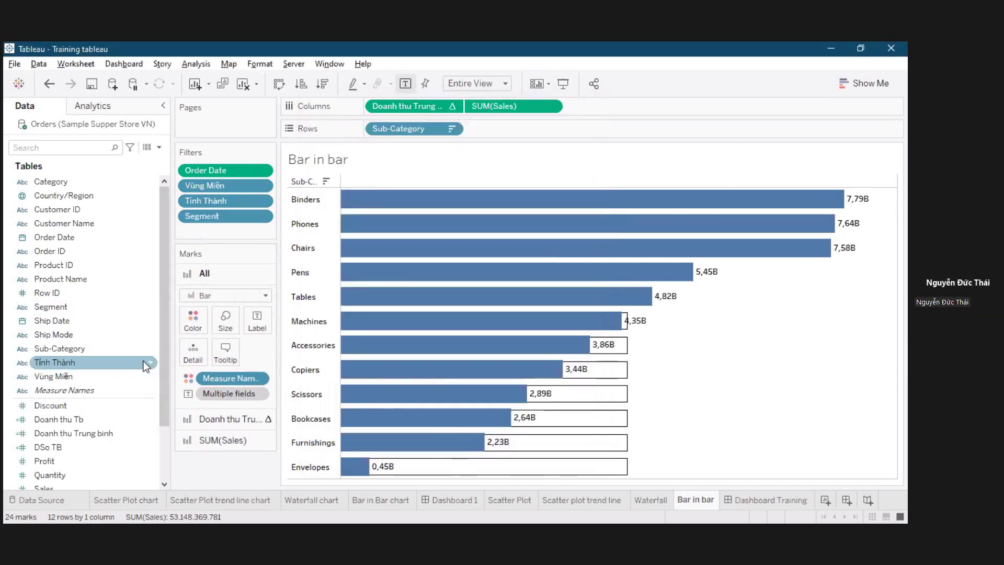
Add Category and Sub-Category filters to the Bar in bar sheet with all values selected in each.
left_click_drag(58, 183, 204, 230)
left_click(345, 330)
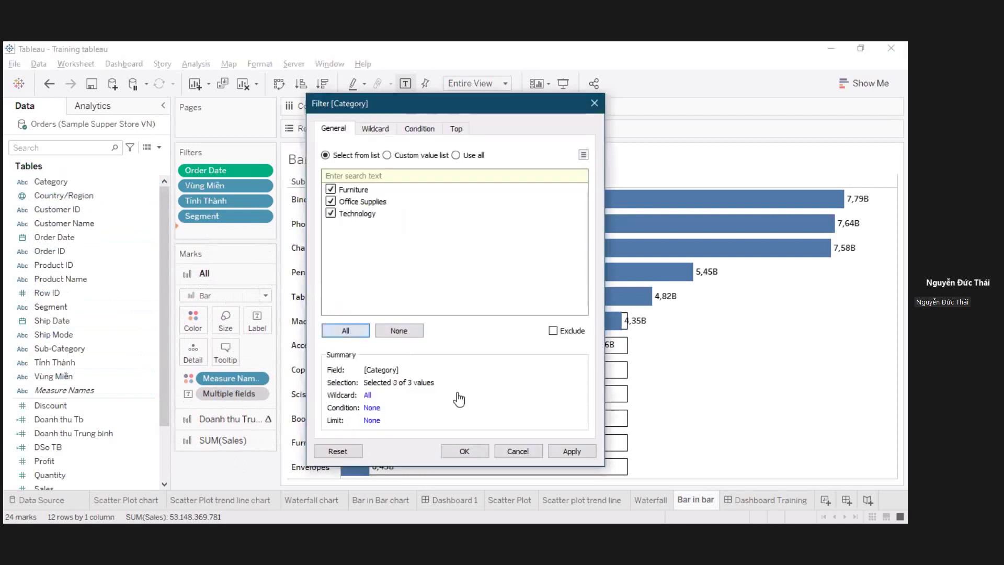
left_click(465, 457)
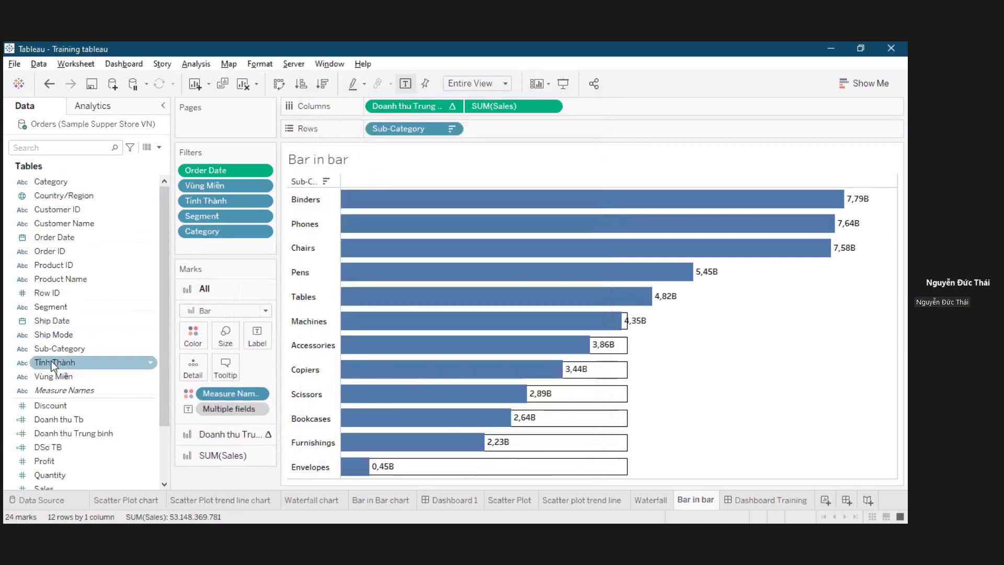
left_click(62, 343)
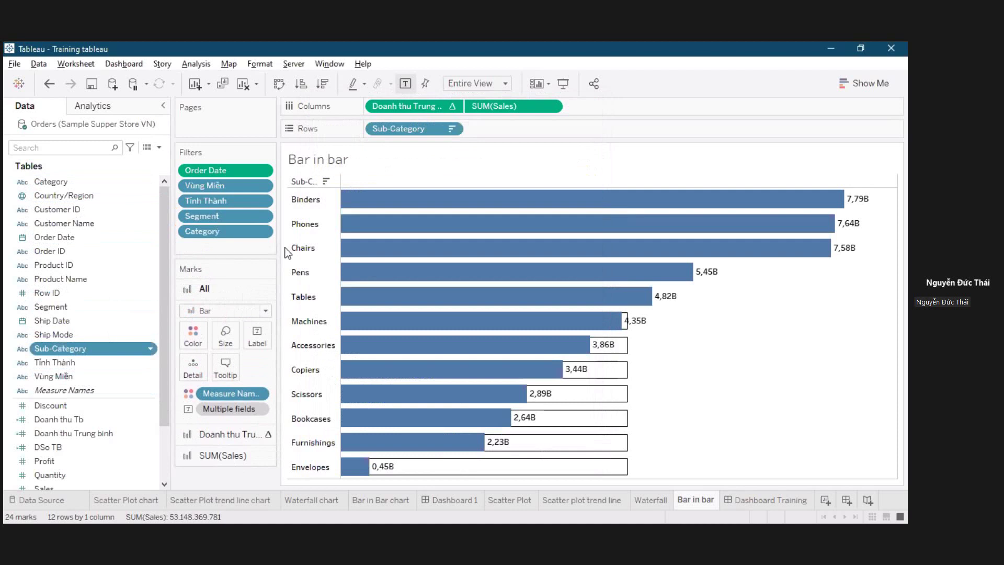
left_click_drag(393, 268, 224, 241)
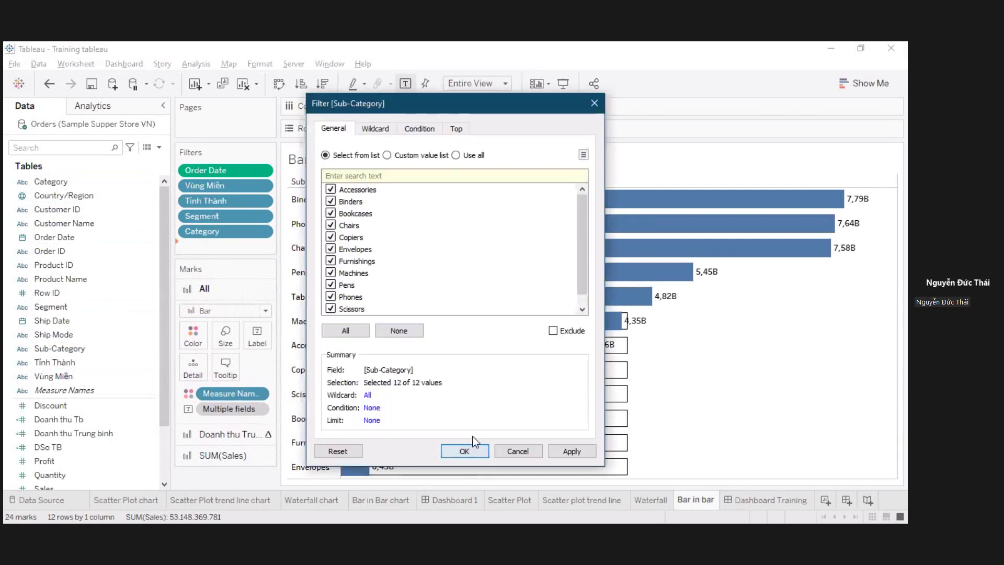
left_click(464, 450)
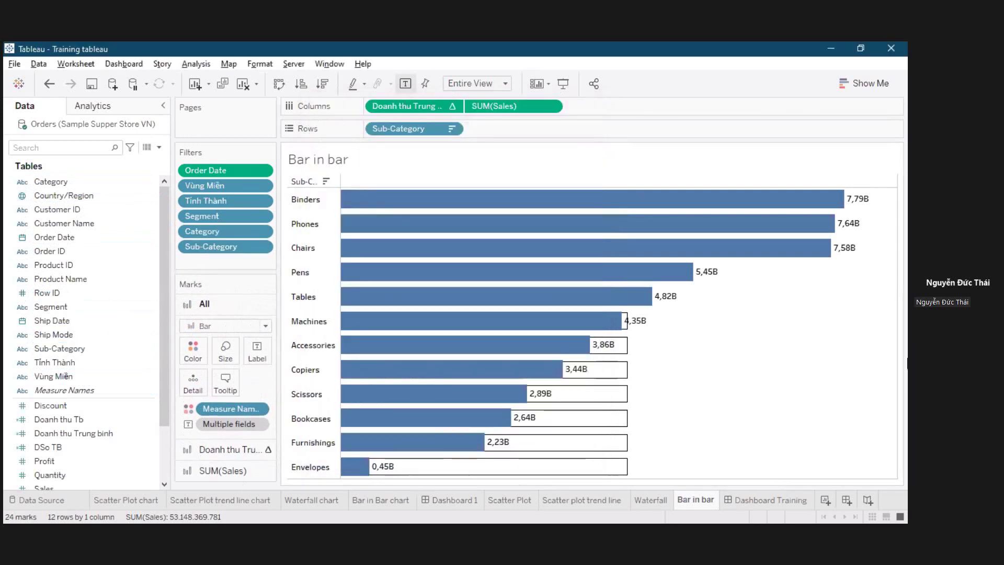
Return to the Dashboard Training dashboard and show the Order Date filter of the Bar in bar view.
left_click(755, 501)
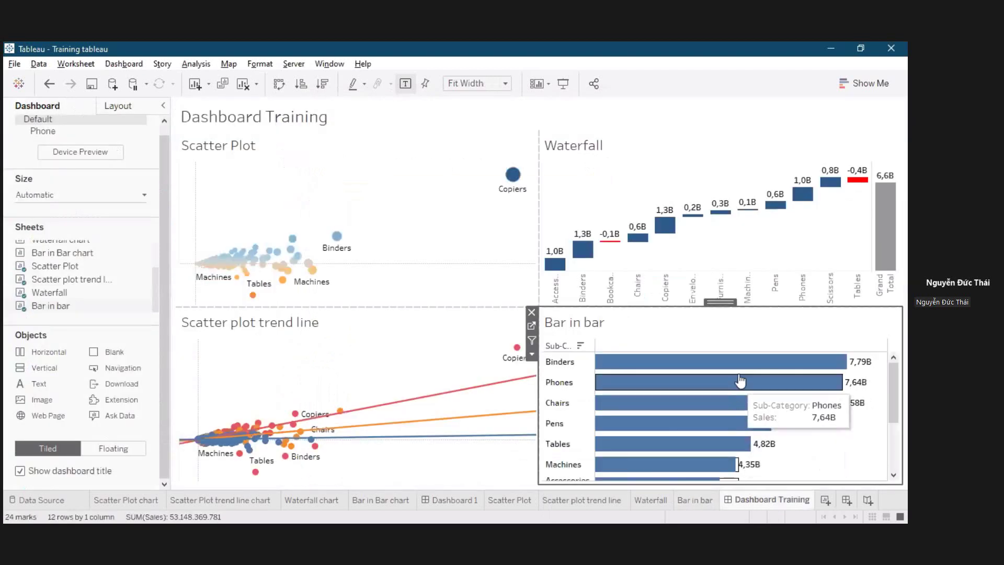
left_click(532, 354)
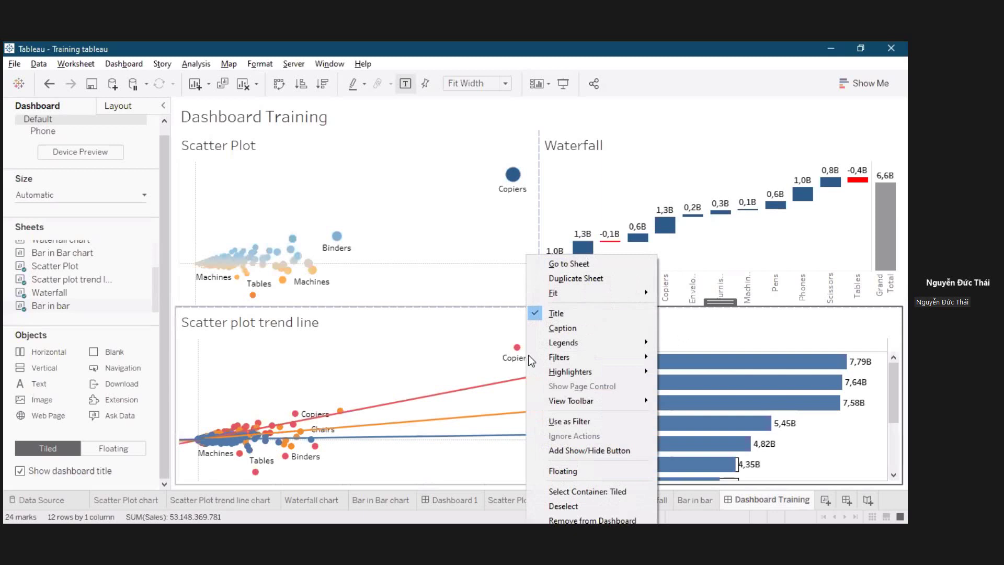
mouse_move(613, 363)
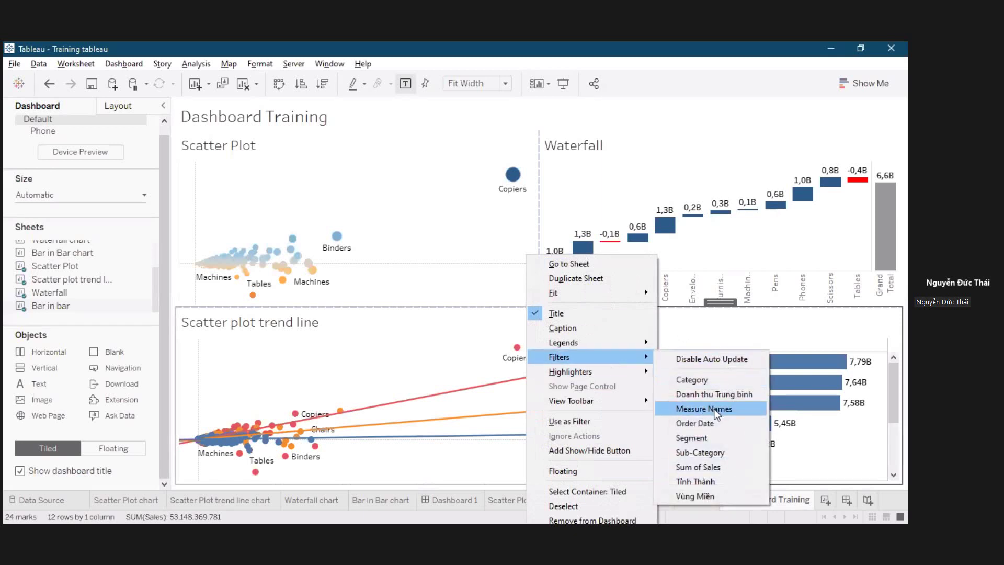
left_click(696, 423)
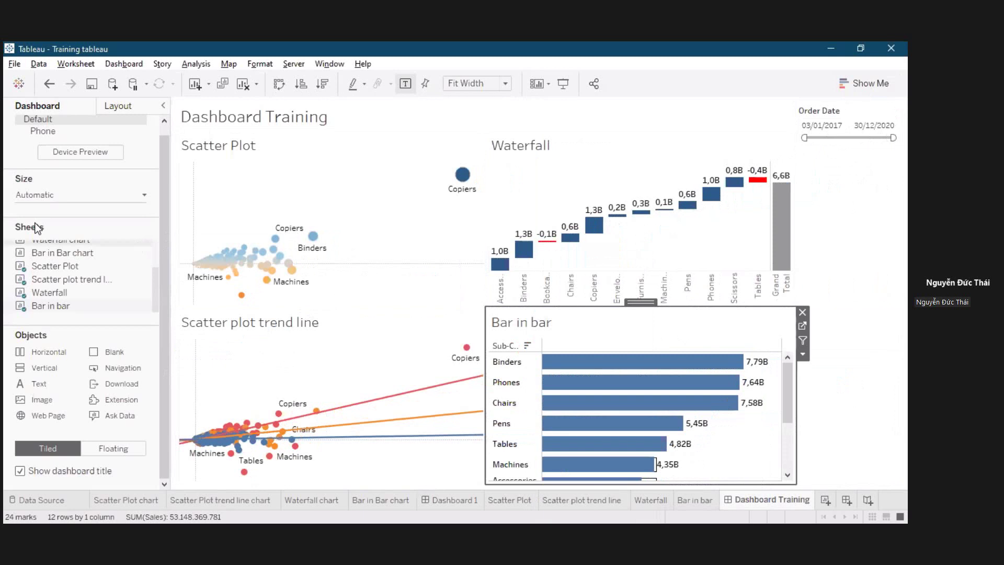
Move the Order Date filter to a full-width row directly below the dashboard title.
left_click(854, 107)
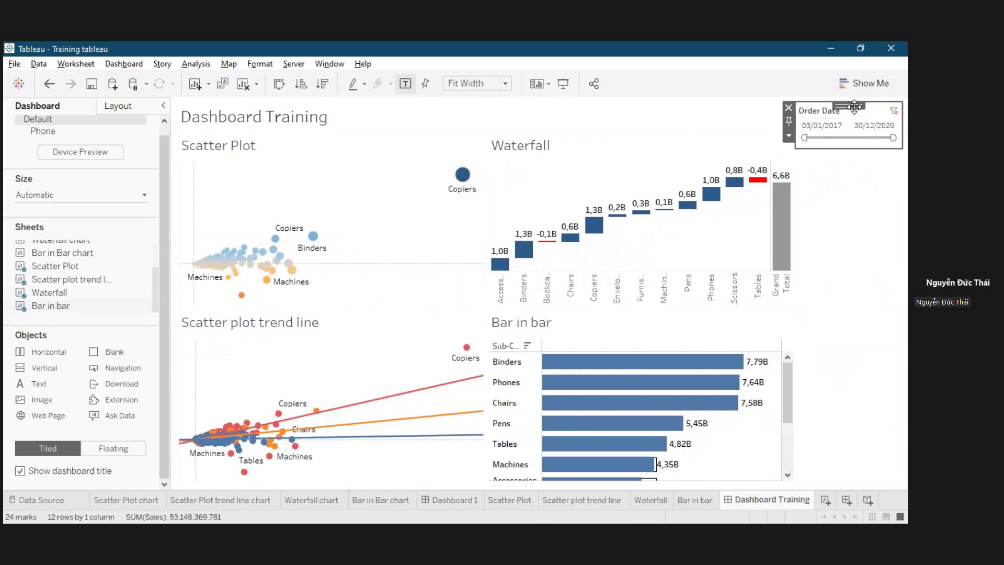
left_click_drag(854, 106, 523, 136)
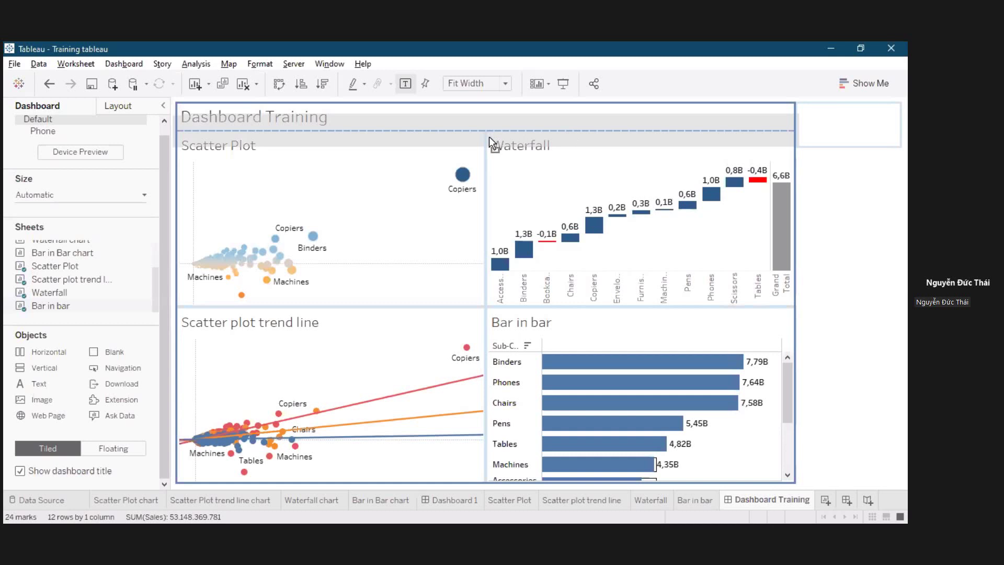
left_click_drag(488, 136, 489, 137)
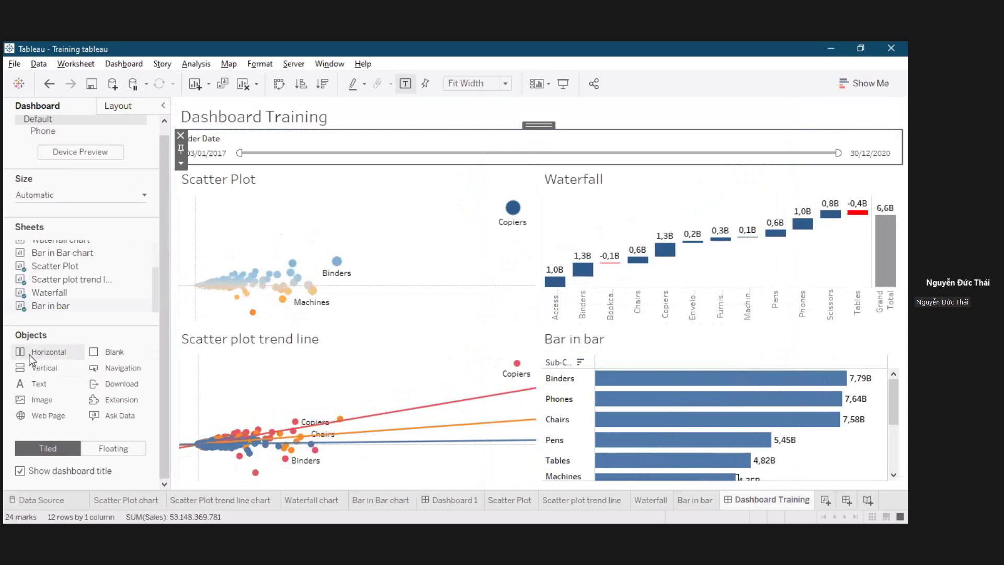
Add a horizontal container above the charts and place the Order Date filter inside it.
mouse_move(30, 357)
left_mouse_down()
mouse_move(608, 150)
mouse_move(739, 153)
mouse_move(243, 136)
mouse_move(213, 153)
left_mouse_up()
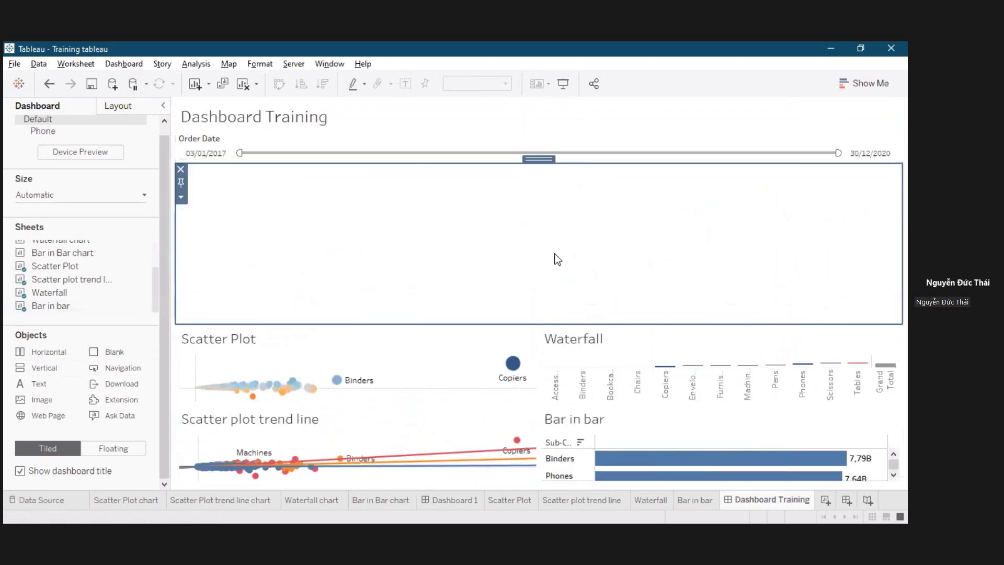
left_click(289, 144)
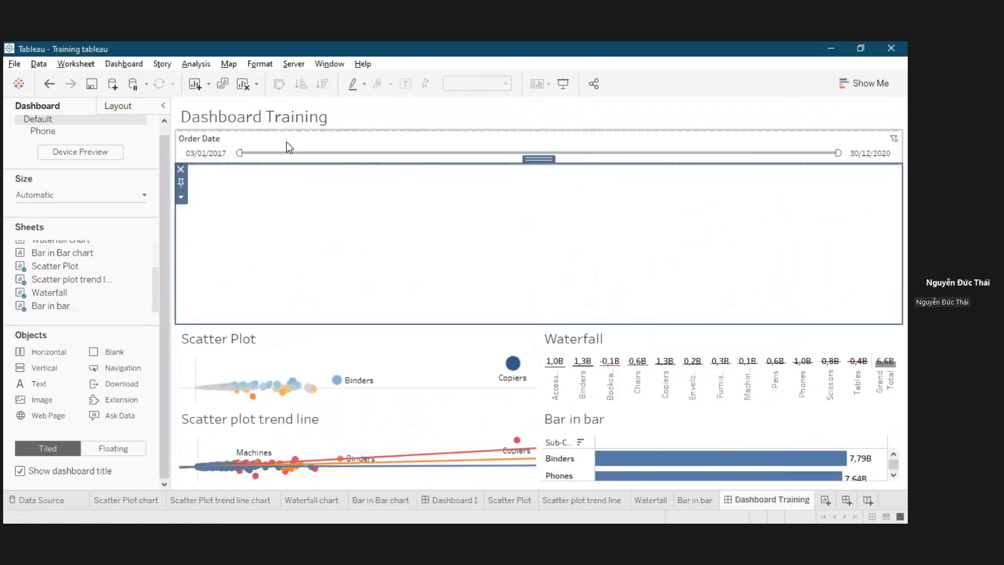
left_click_drag(539, 125, 530, 198)
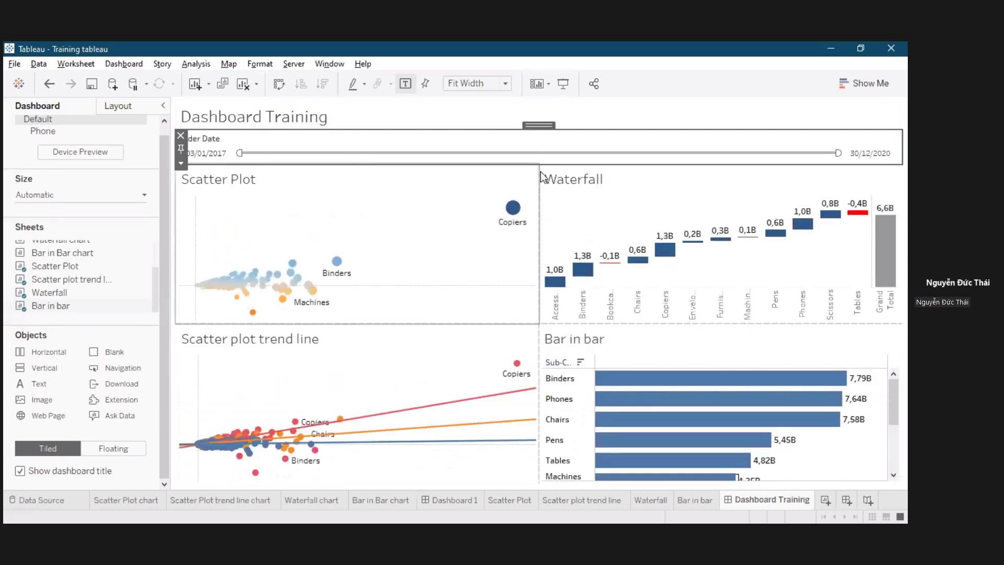
Show the Vùng Miền filter of the Bar in bar view as a Multiple Values (dropdown) control.
left_click(726, 352)
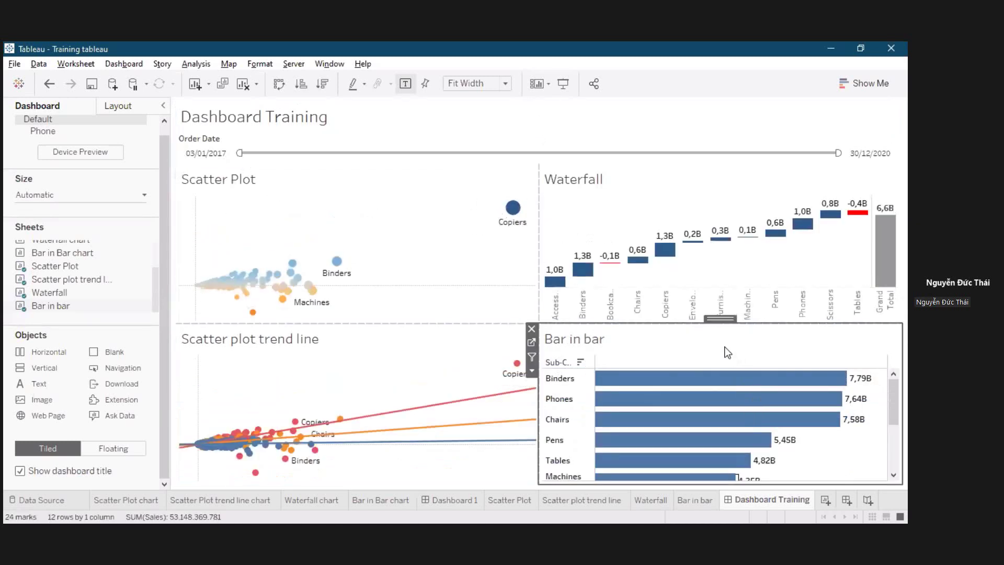
left_click(532, 371)
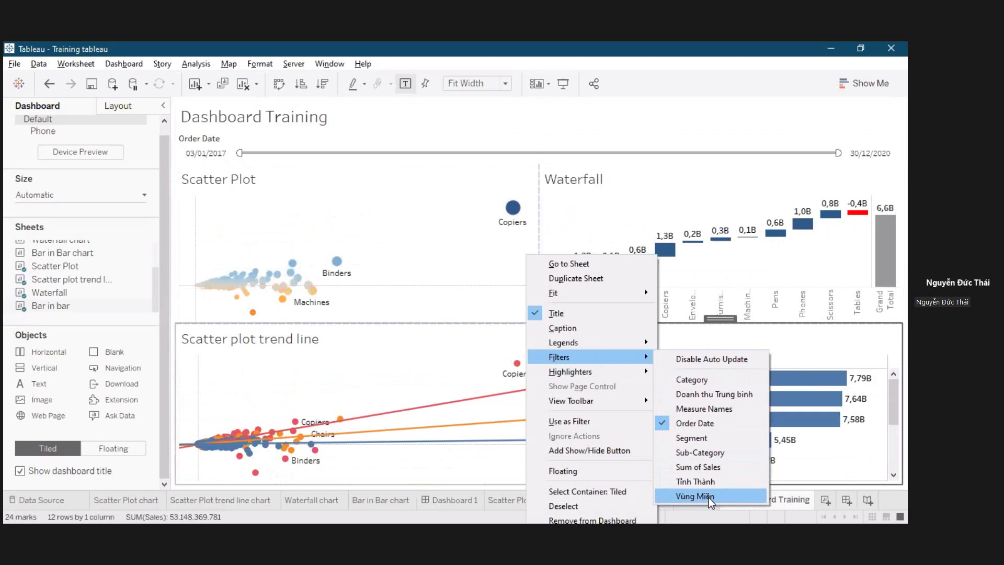
left_click(695, 496)
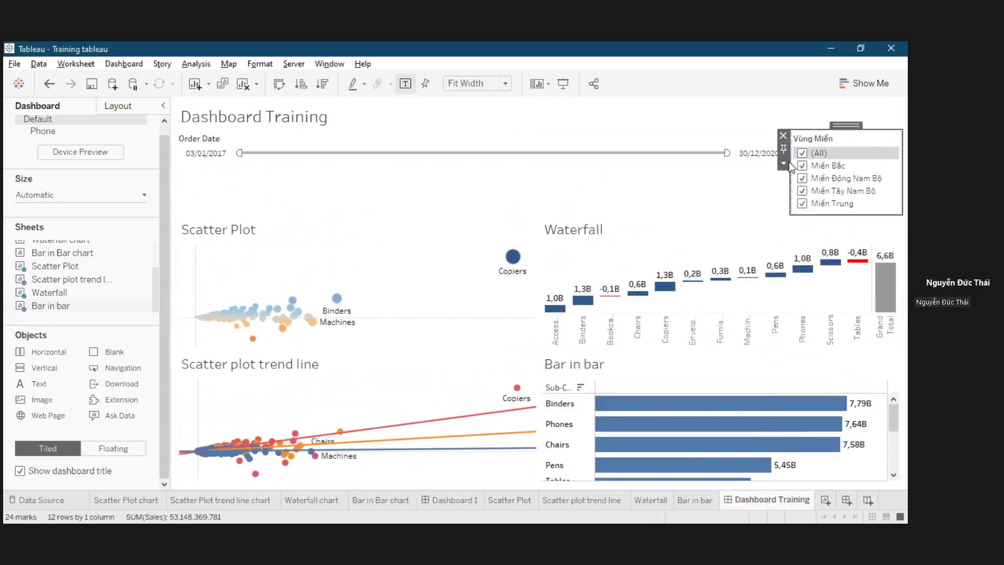
left_click(784, 163)
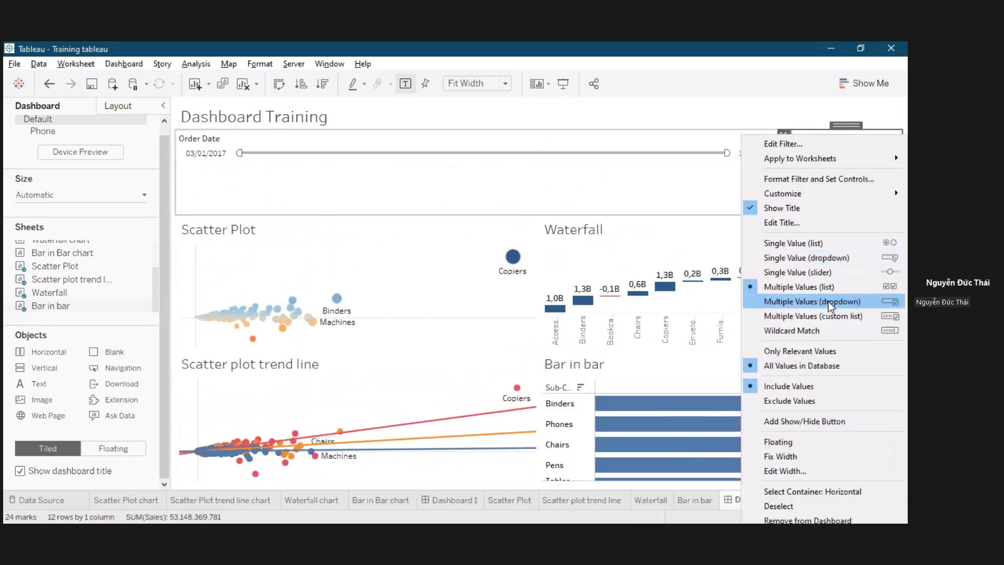
left_click(830, 301)
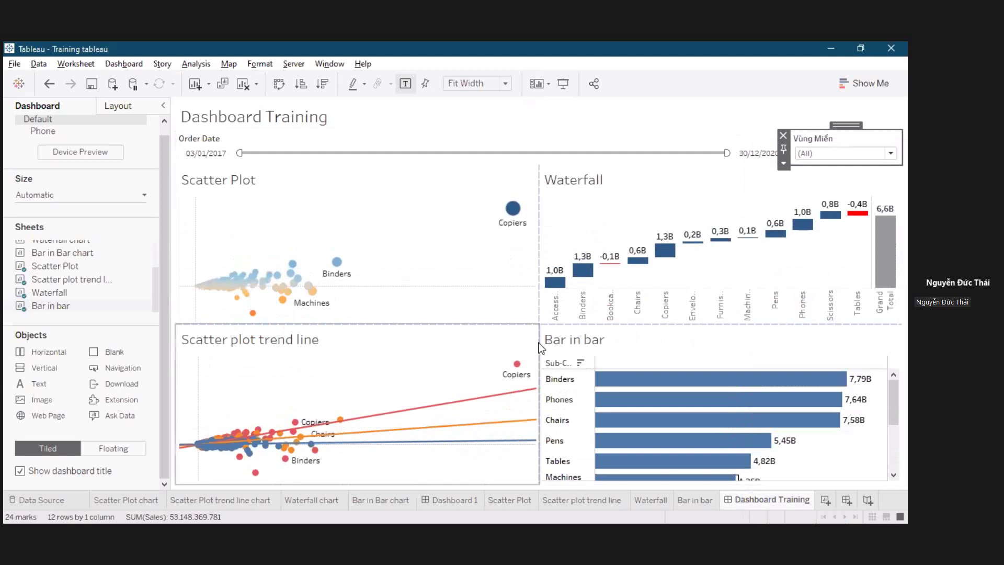
Show the Tỉnh Thành filter of the Bar in bar view as a Multiple Values (dropdown) control.
left_click(622, 359)
left_click(532, 371)
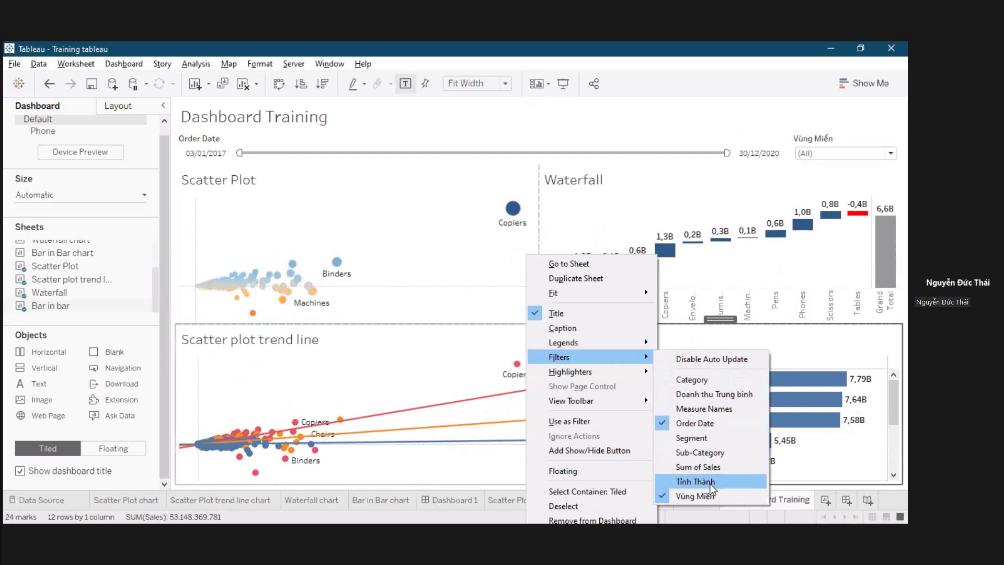
left_click(696, 481)
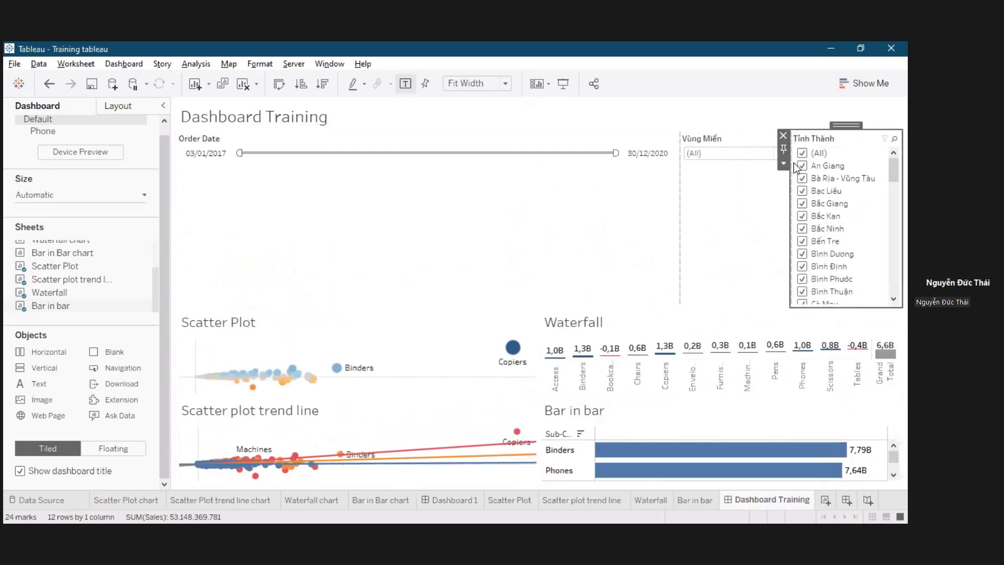
left_click(784, 164)
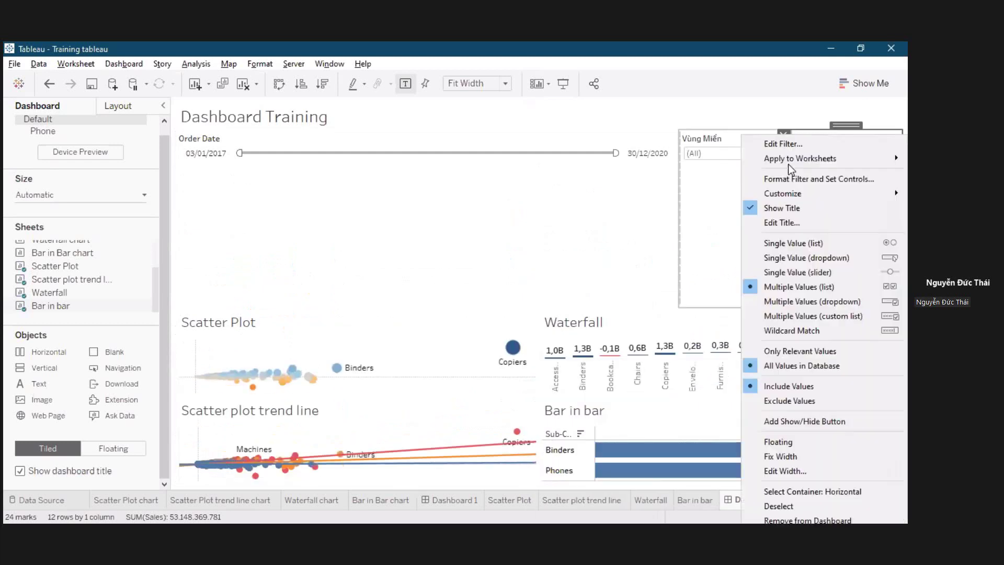
left_click(777, 308)
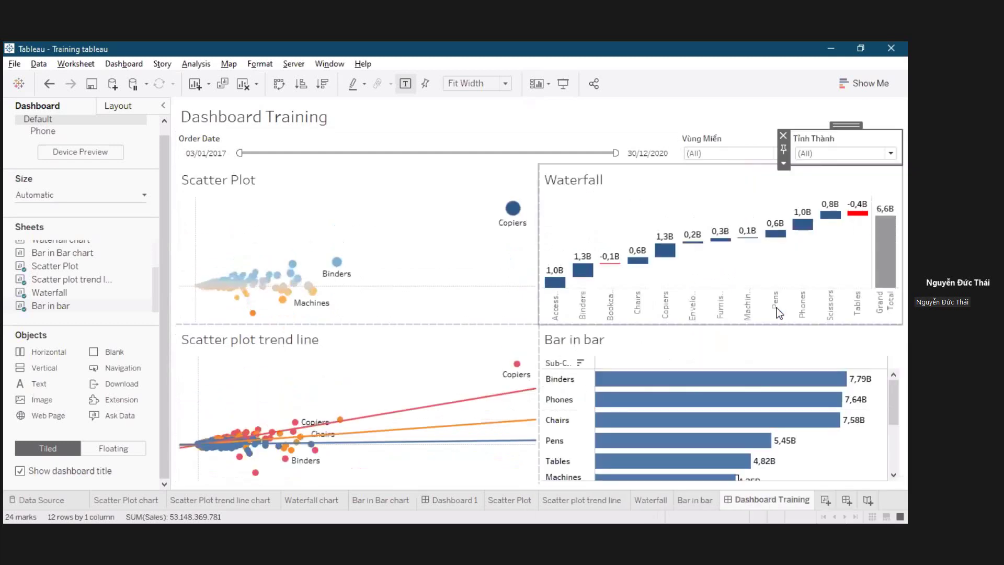
Show the Segment filter of the Bar in bar view as a Multiple Values (dropdown) control.
left_click(608, 350)
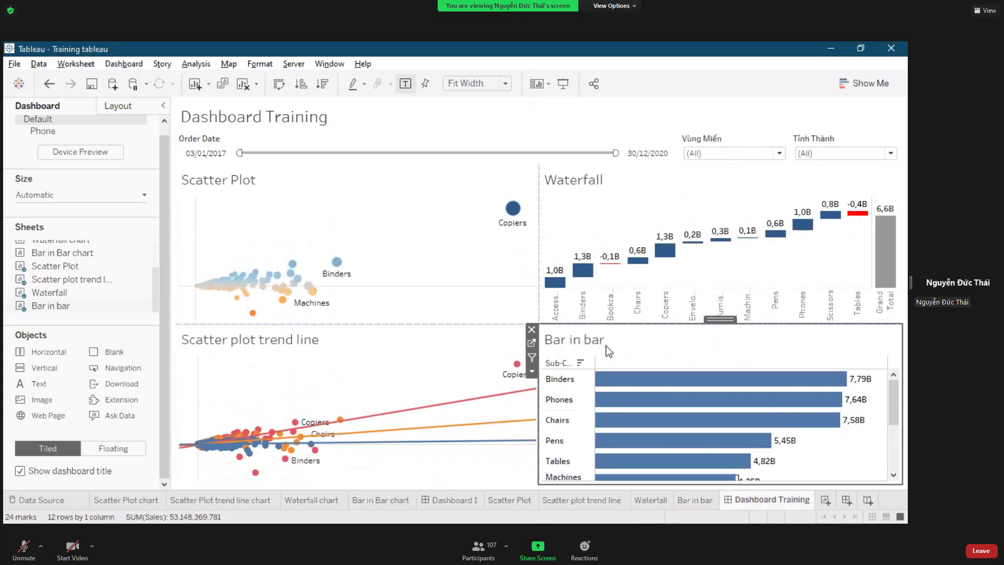
left_click(531, 372)
mouse_move(647, 358)
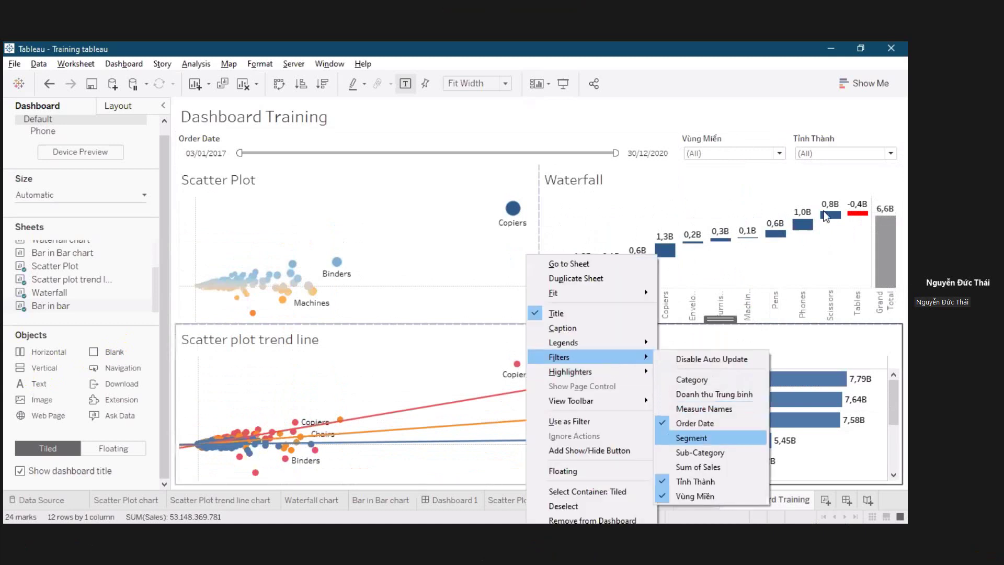
left_click(734, 442)
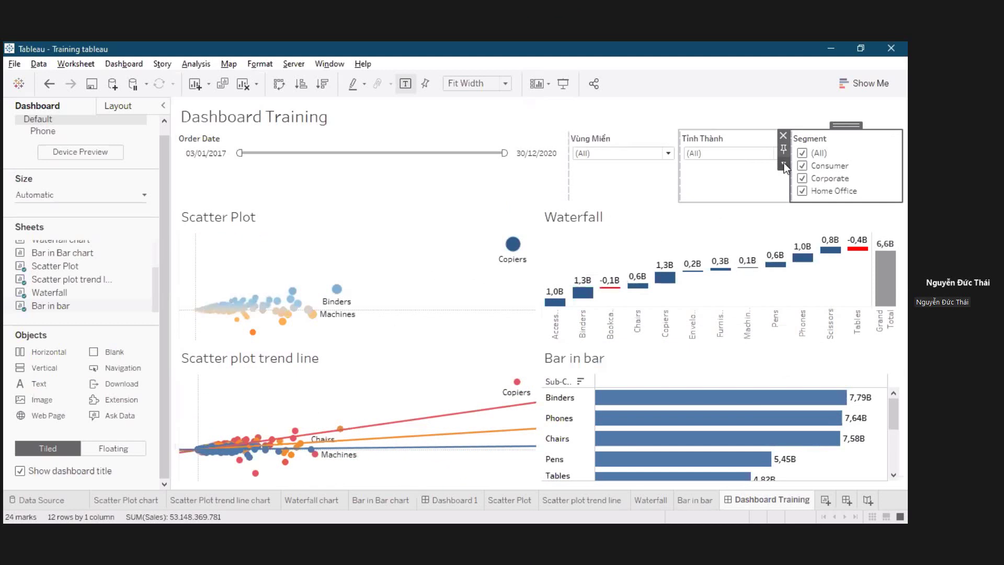
left_click(784, 166)
left_click(767, 305)
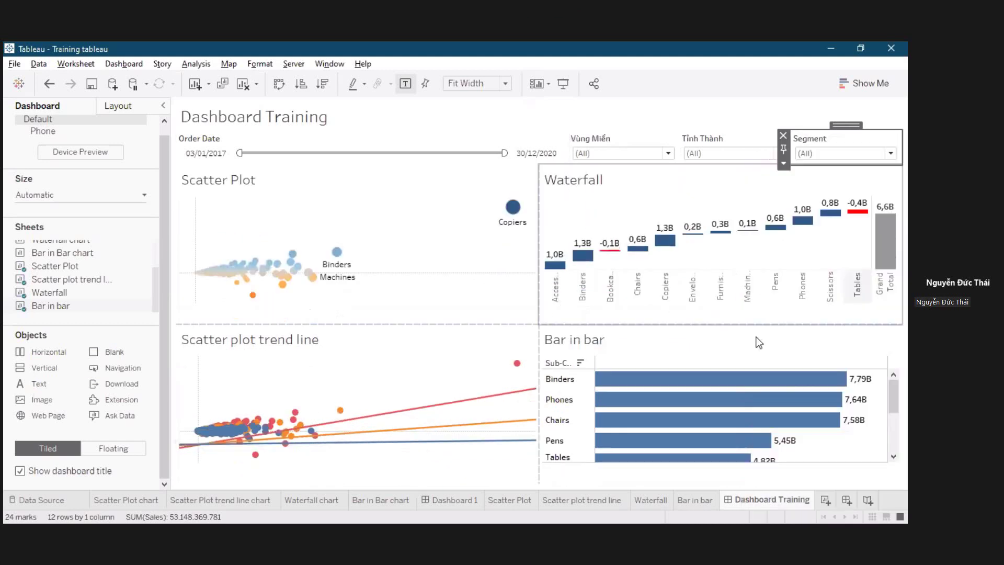
Show the Category filter of the Bar in bar view as a Multiple Values (dropdown) control.
left_click(539, 371)
left_click(532, 371)
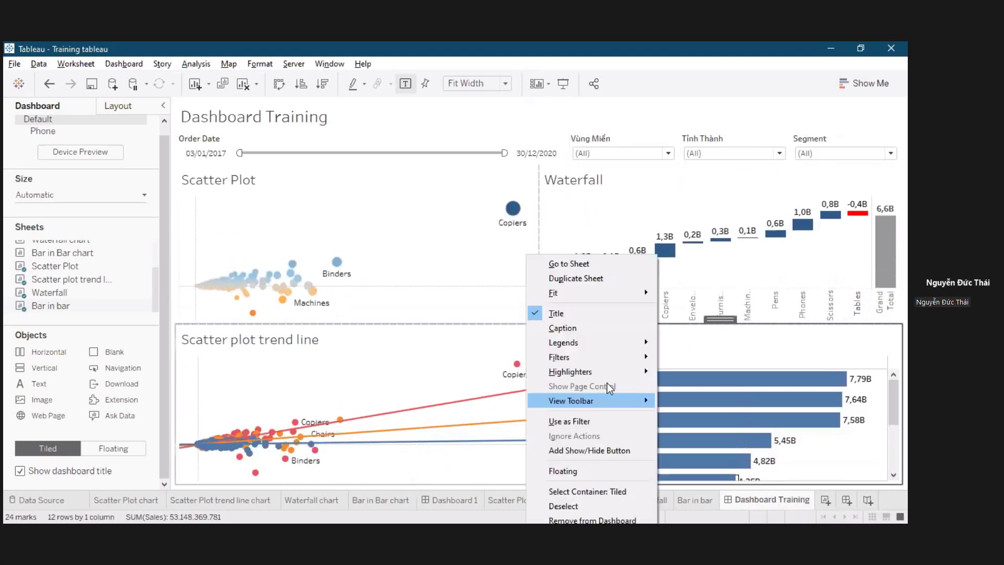
mouse_move(575, 357)
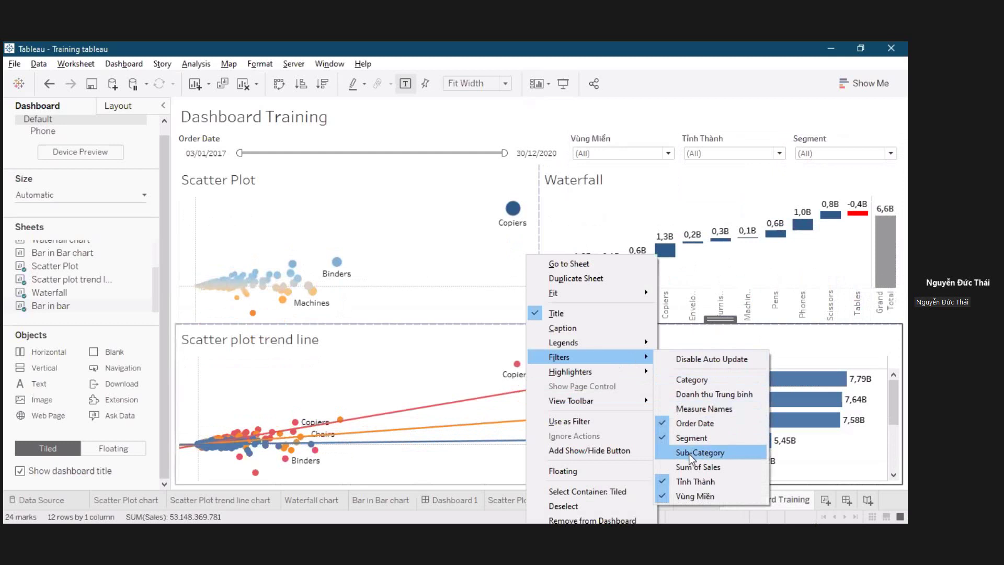
left_click(693, 381)
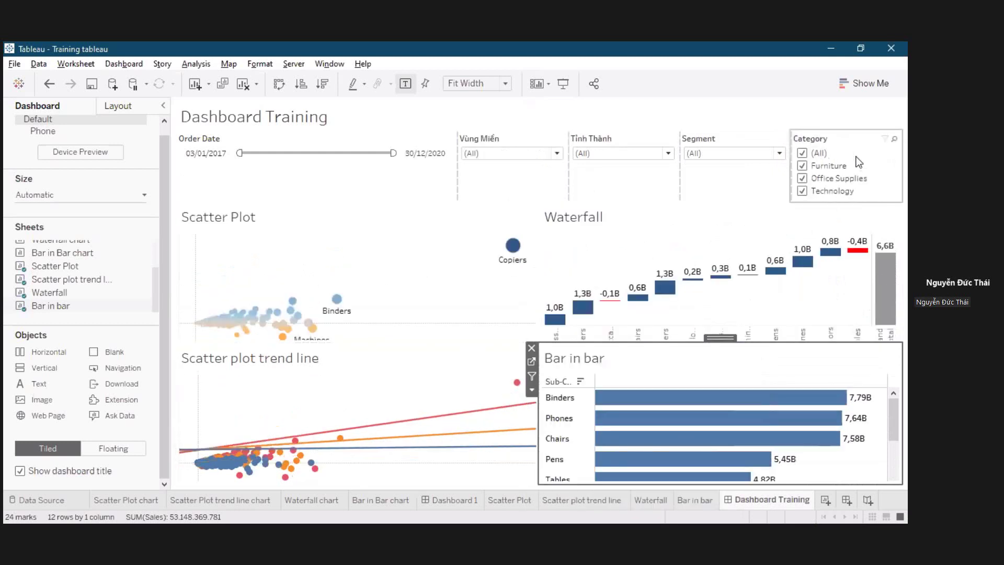
left_click(859, 162)
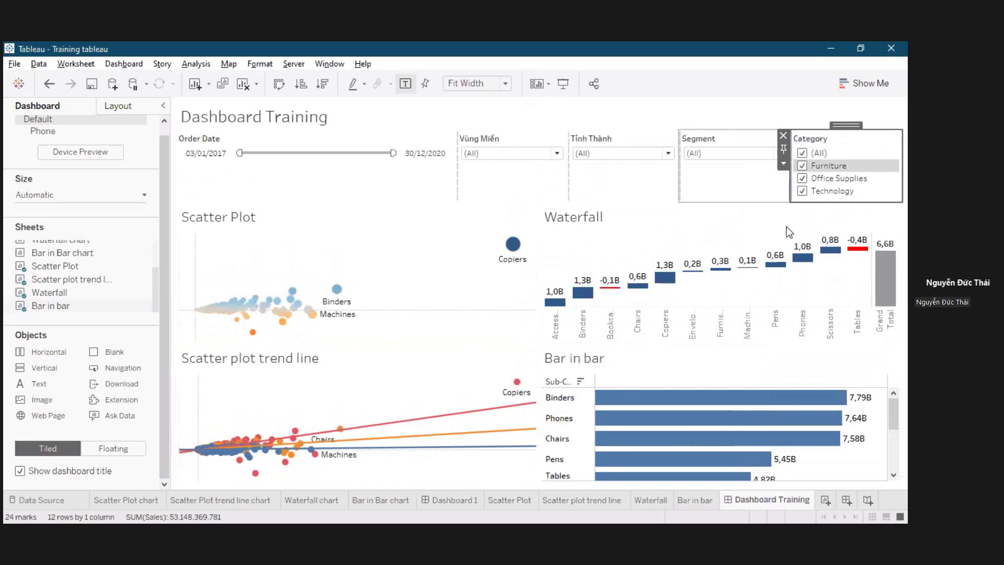
left_click(783, 163)
left_click(818, 298)
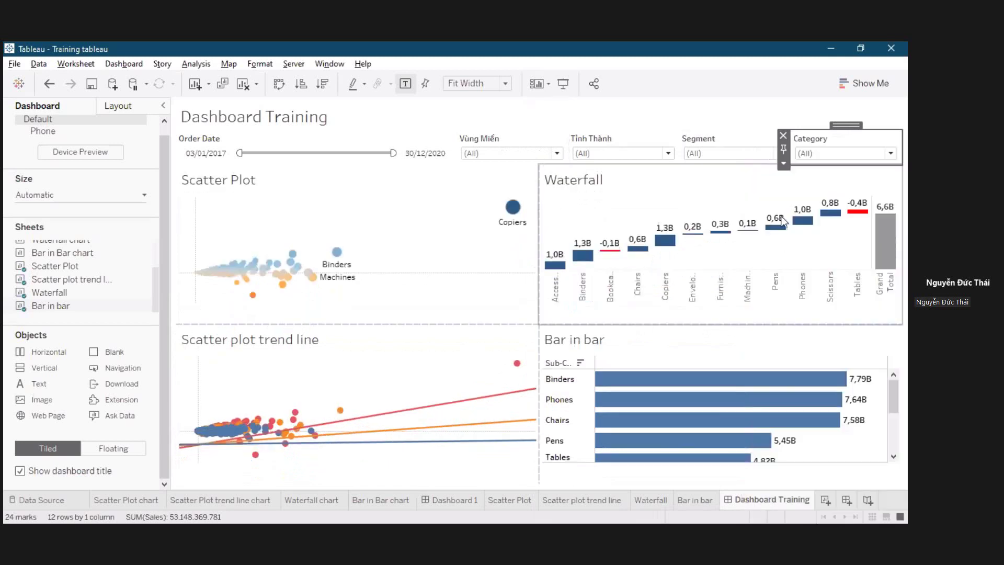
Show the Sub-Category filter of the Bar in bar view as a Multiple Values (dropdown) control.
left_click(606, 340)
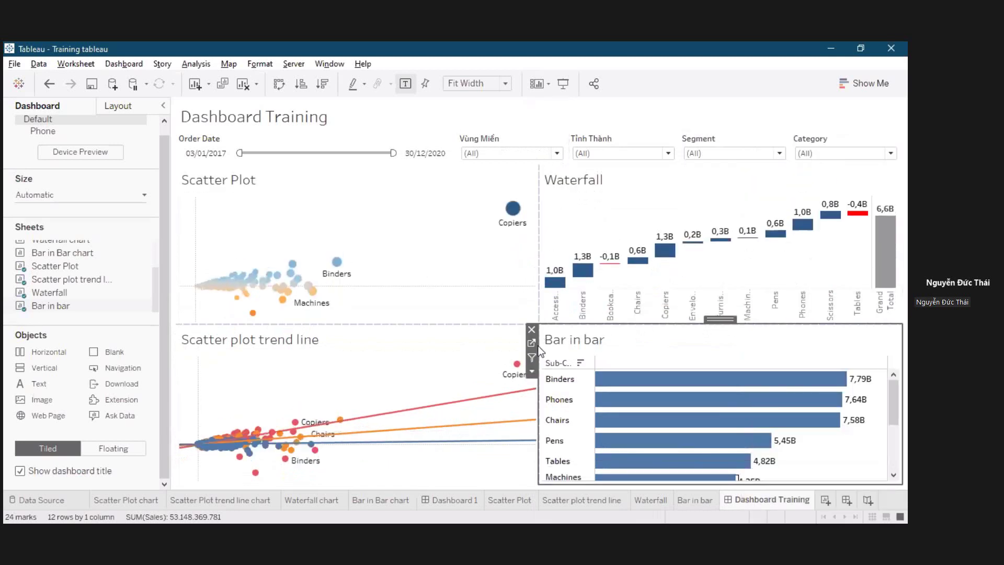
left_click(532, 372)
mouse_move(628, 356)
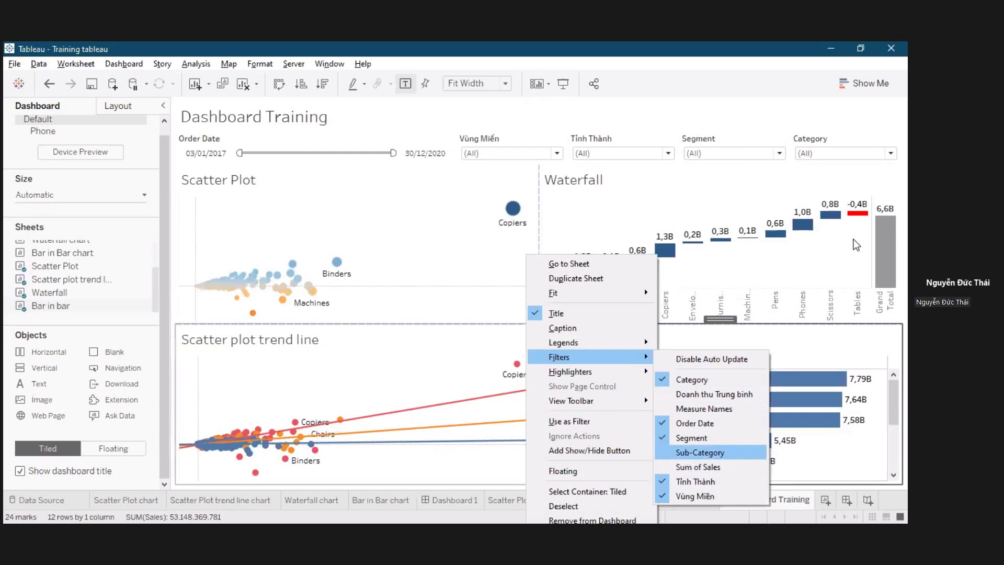
left_click(700, 453)
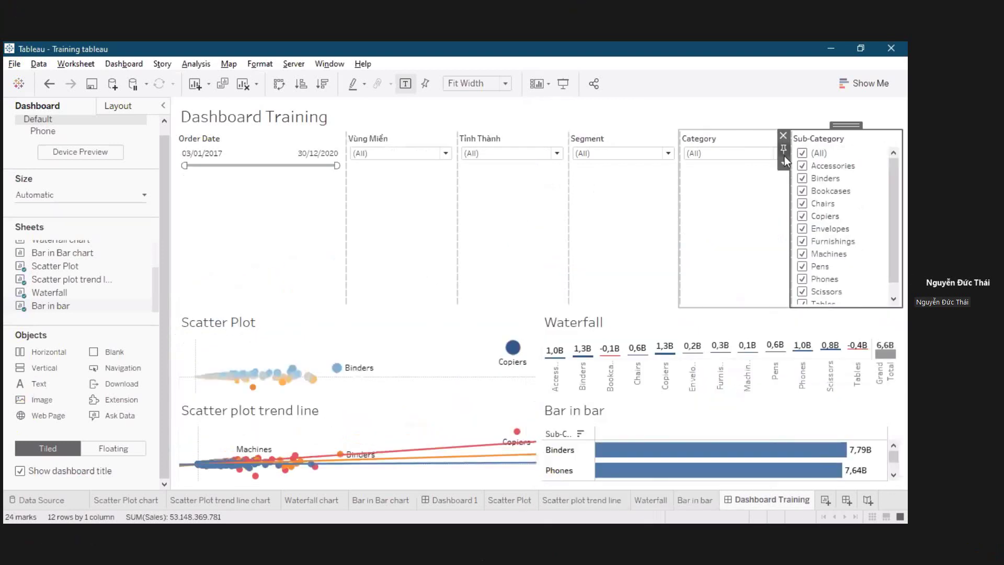
left_click(783, 163)
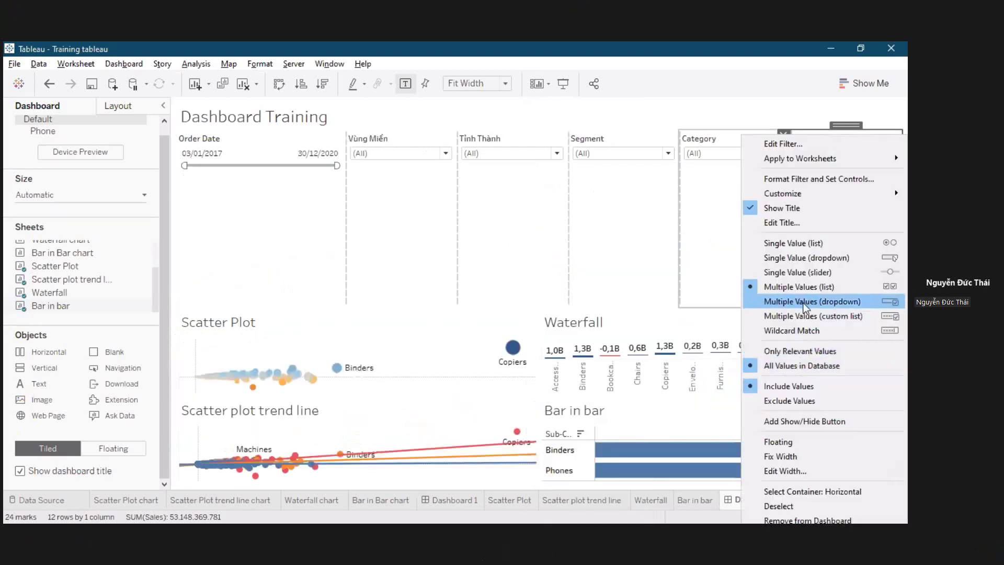
left_click(805, 302)
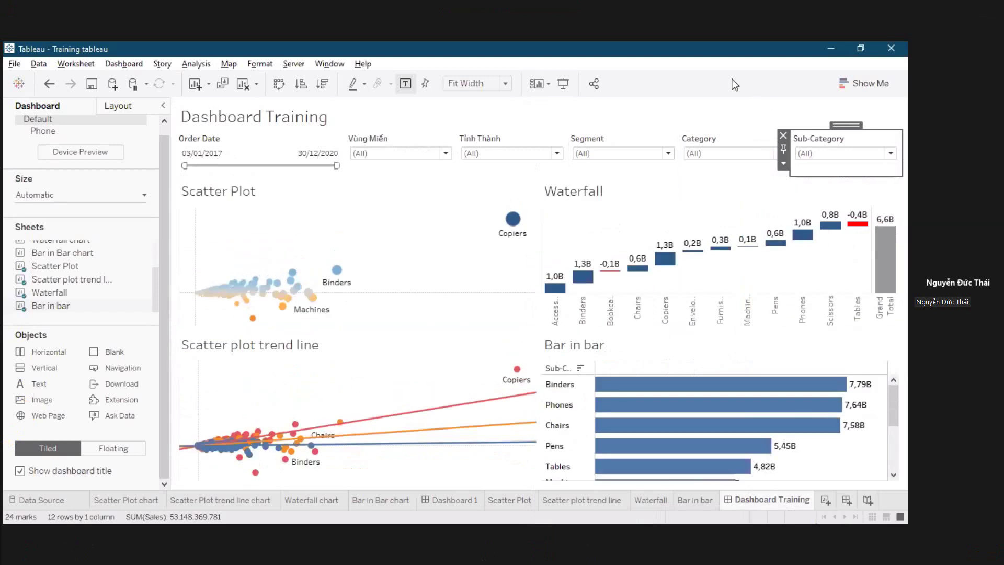
left_click(774, 102)
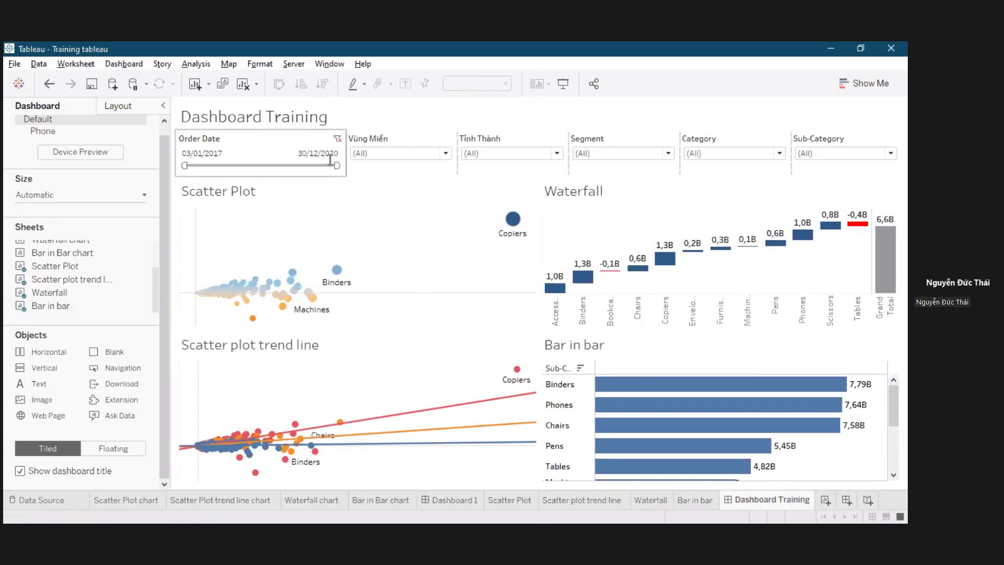
Format the dashboard's worksheet titles with a light grey-green shading at 100% opacity.
left_click(124, 64)
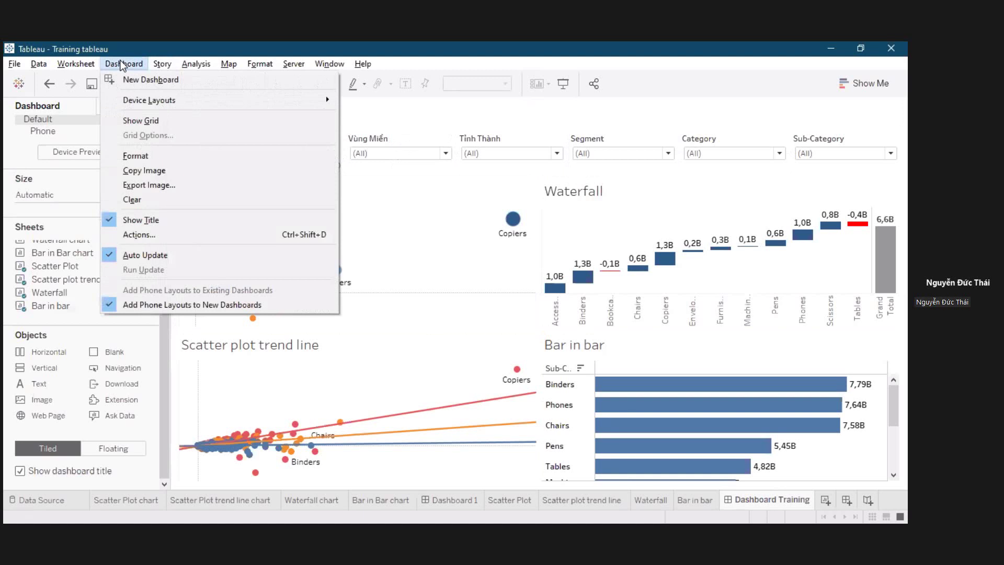
left_click(135, 156)
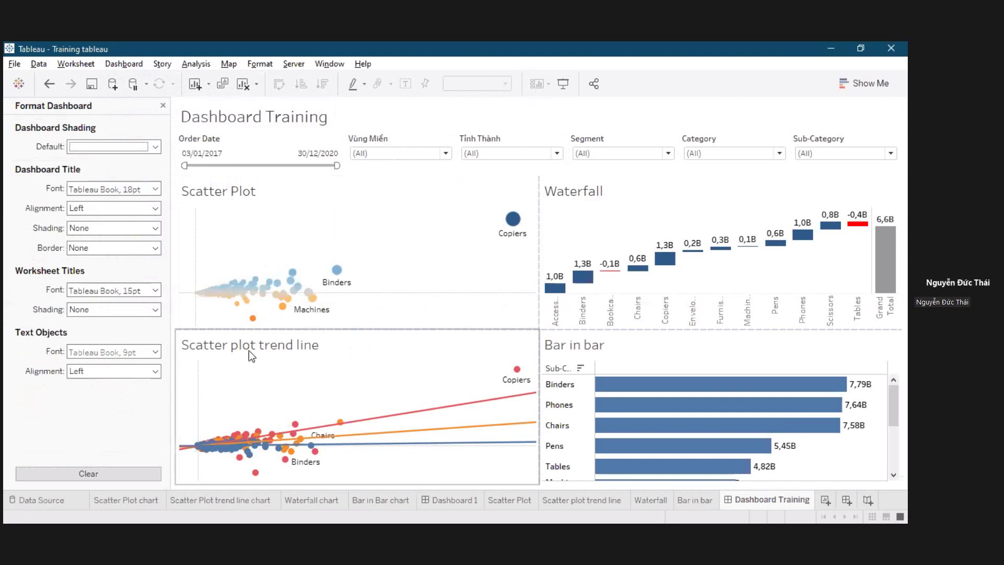
left_click(102, 313)
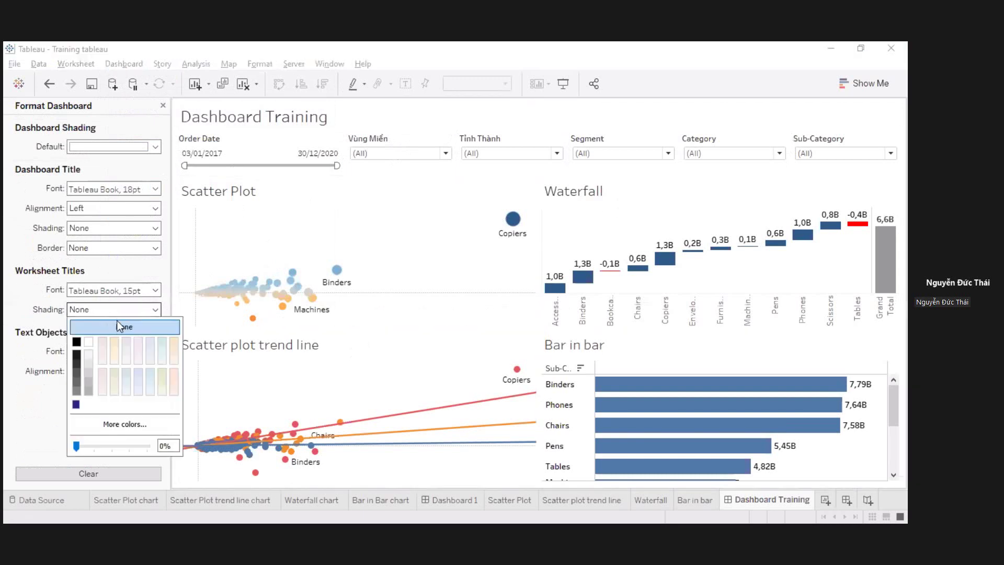
left_click(162, 351)
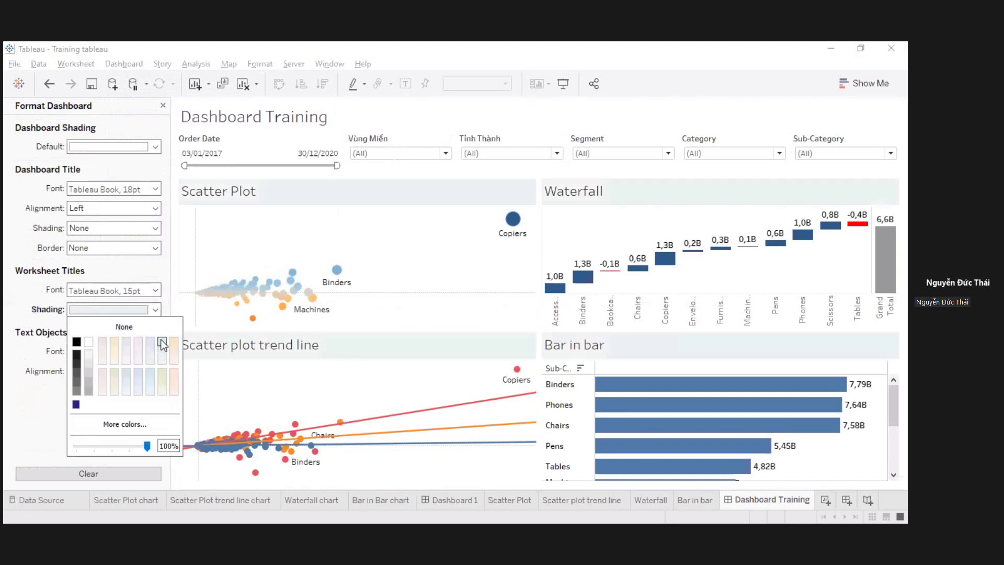
left_click(163, 343)
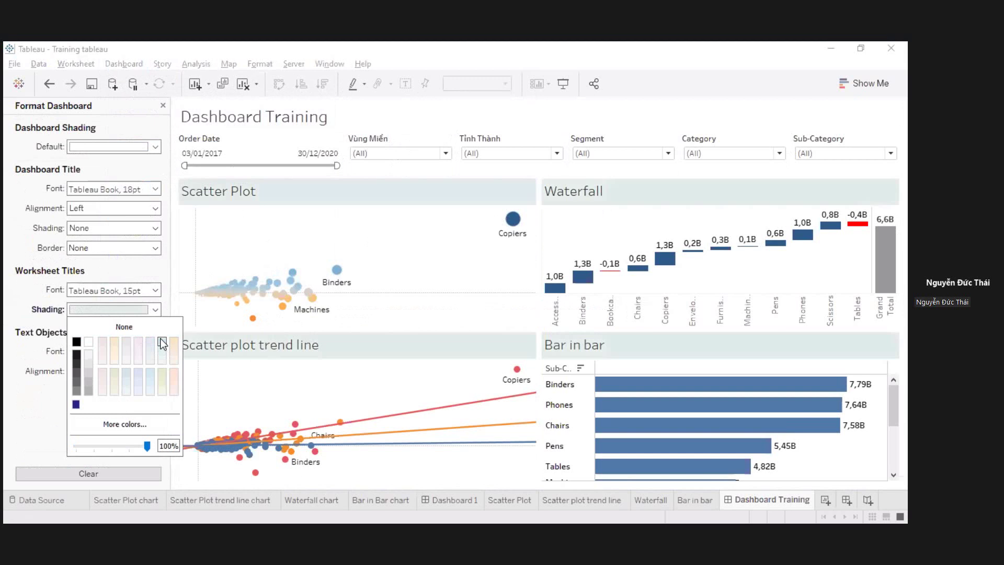
Shade the dashboard's worksheet titles with the custom light cyan #aaffff at 70% opacity.
left_click(127, 421)
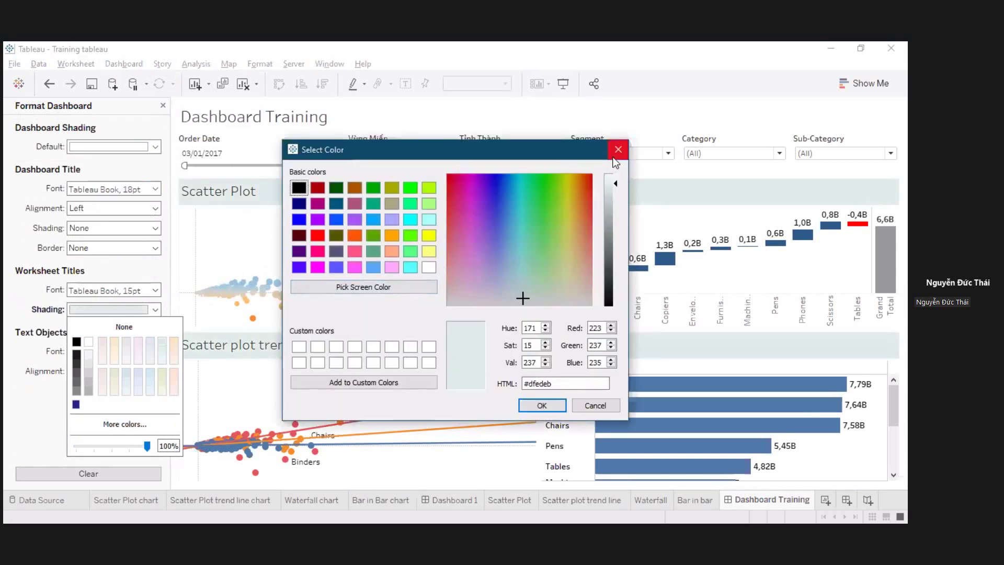
left_click(429, 219)
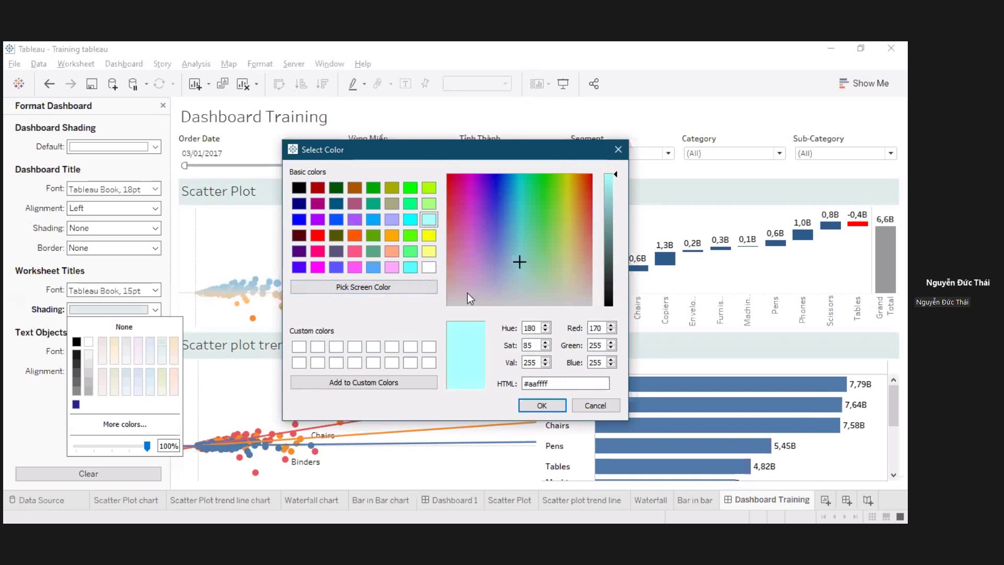
left_click(541, 407)
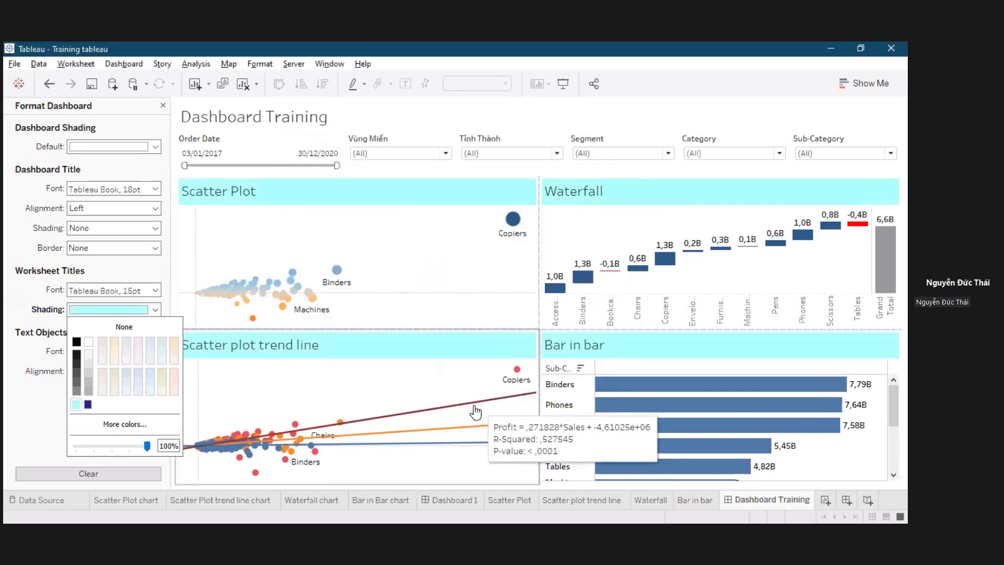
mouse_move(136, 448)
left_mouse_down()
mouse_move(108, 447)
mouse_move(129, 447)
left_mouse_up()
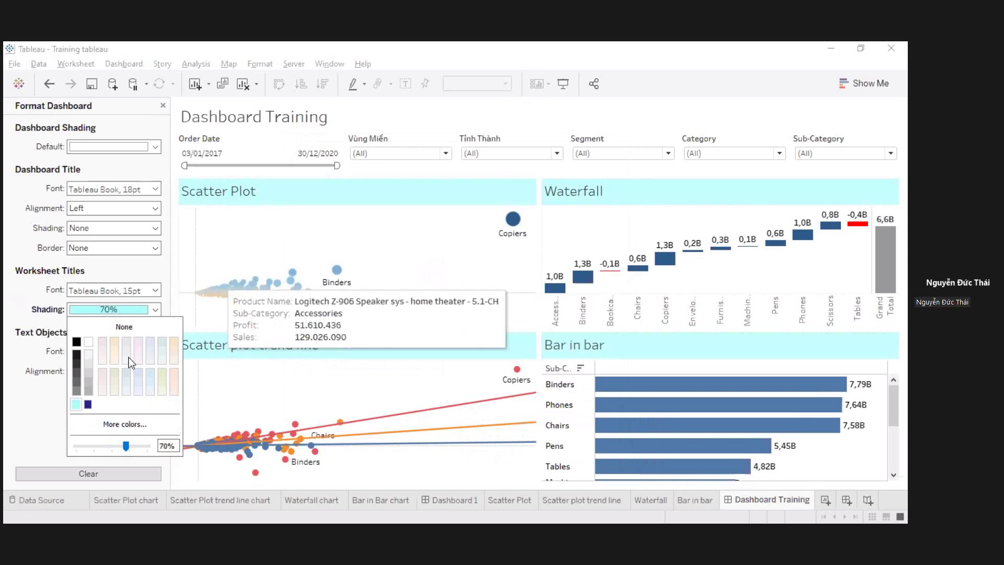
left_click(24, 417)
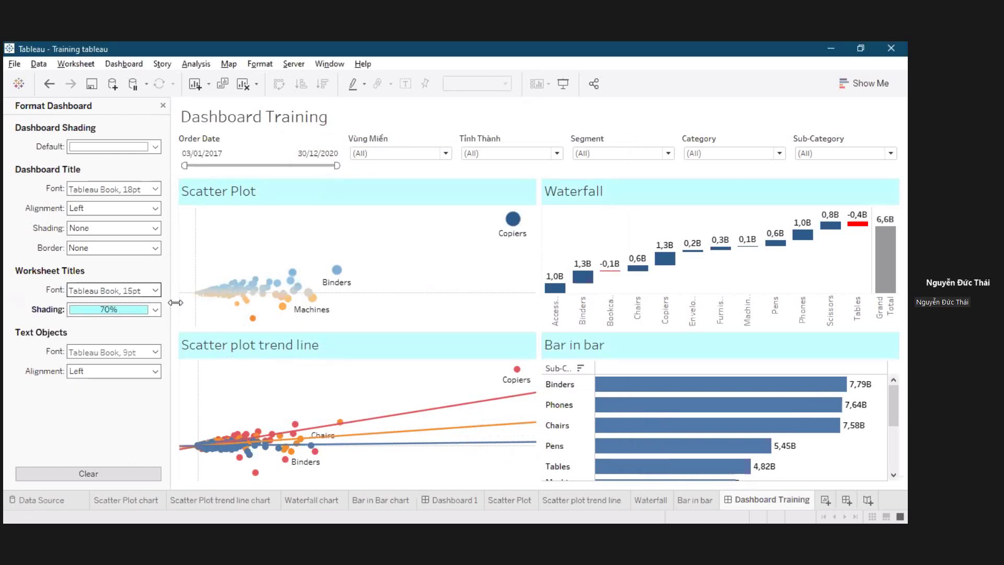
Set the worksheet titles' font to bold Arial and close the dashboard formatting.
left_click(137, 291)
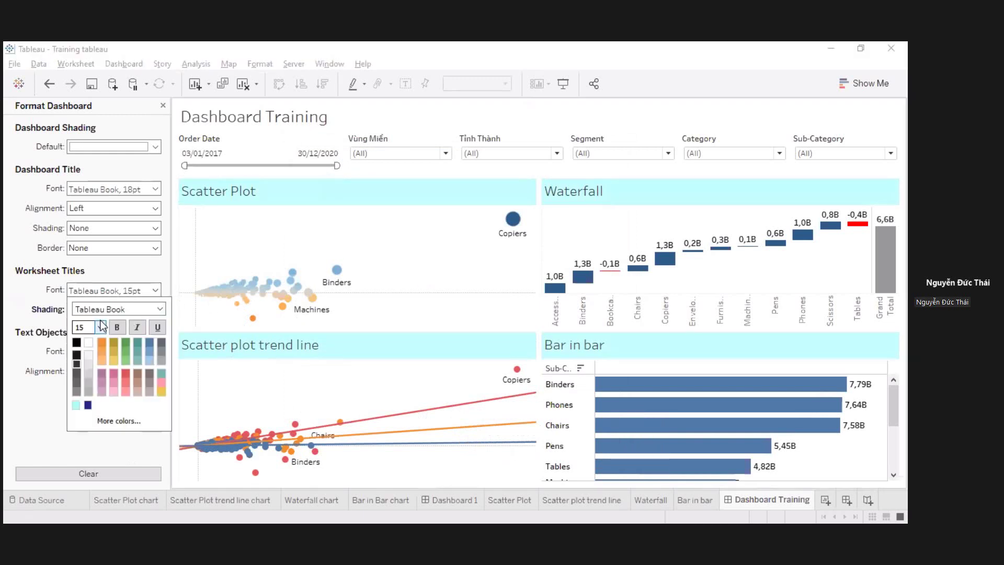
left_click(132, 309)
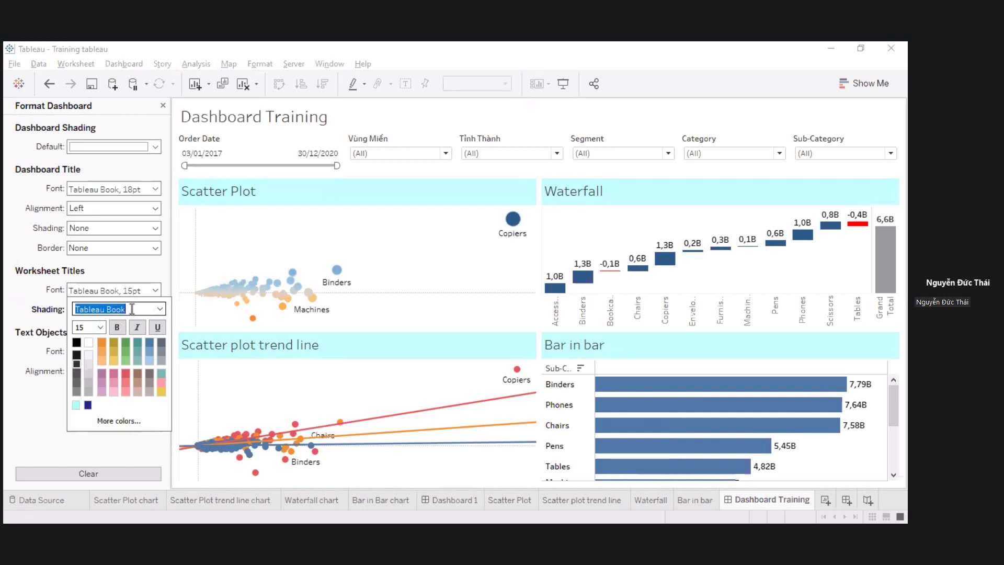
left_click(160, 308)
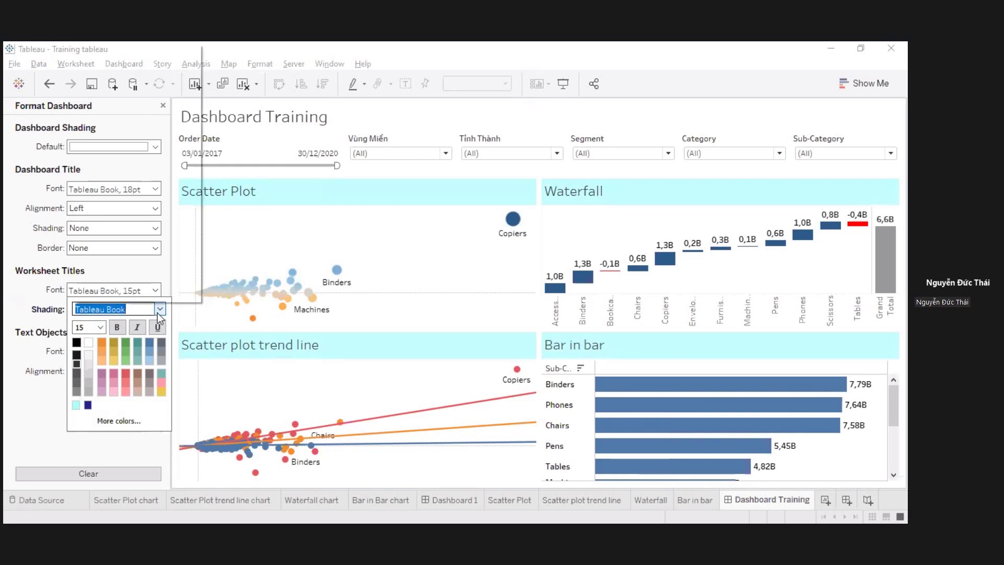
type("a")
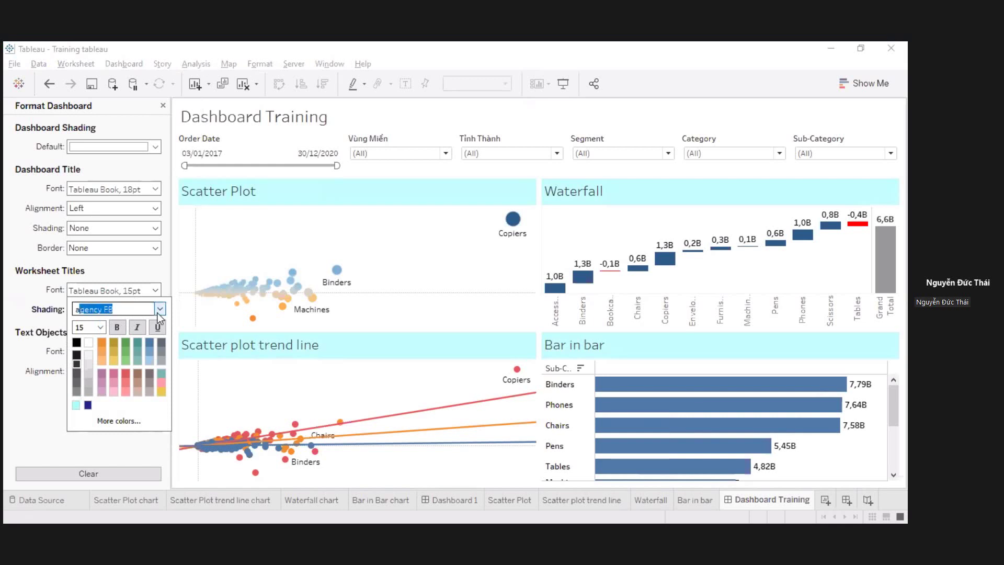
type("rial")
key("Return")
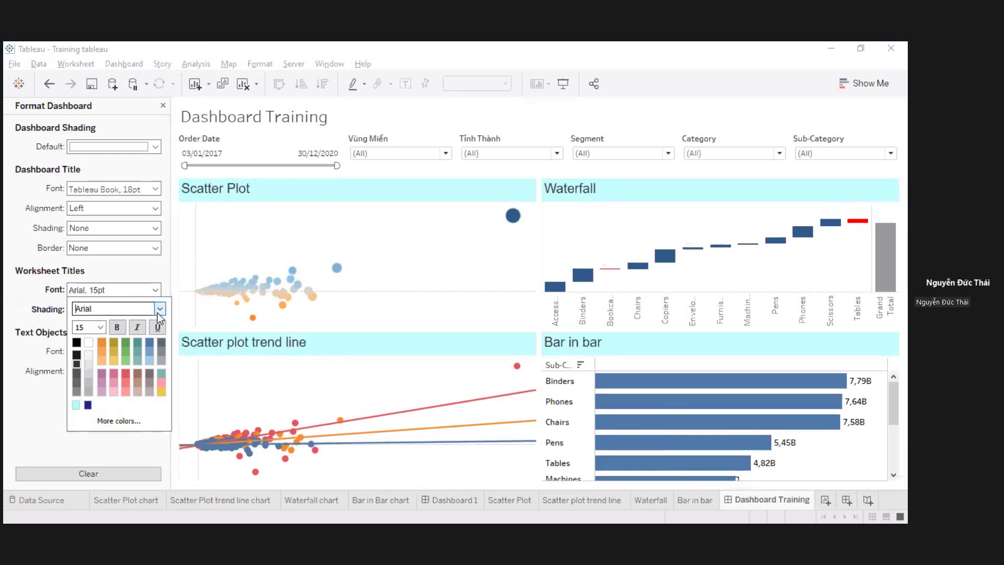
left_click(125, 328)
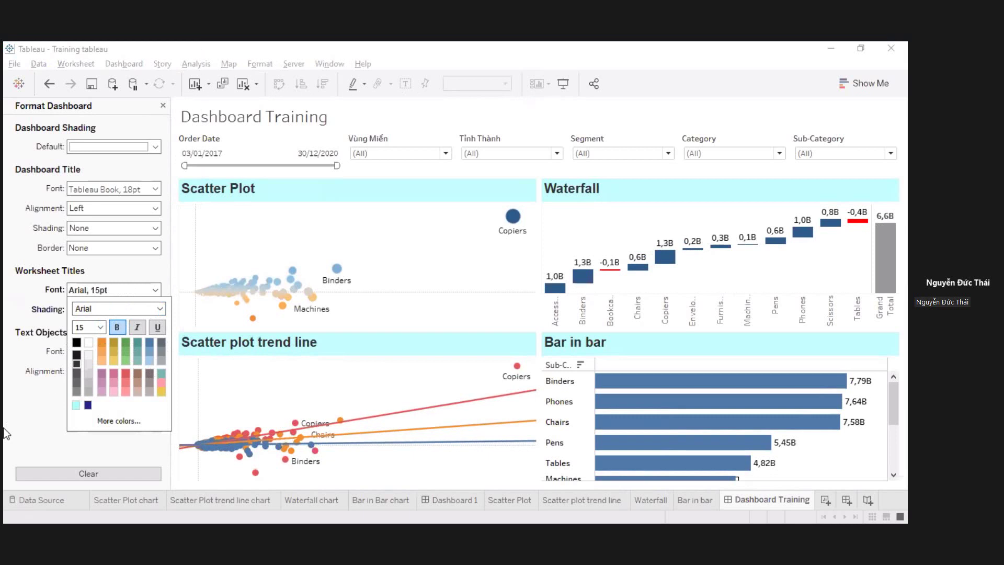
left_click(5, 433)
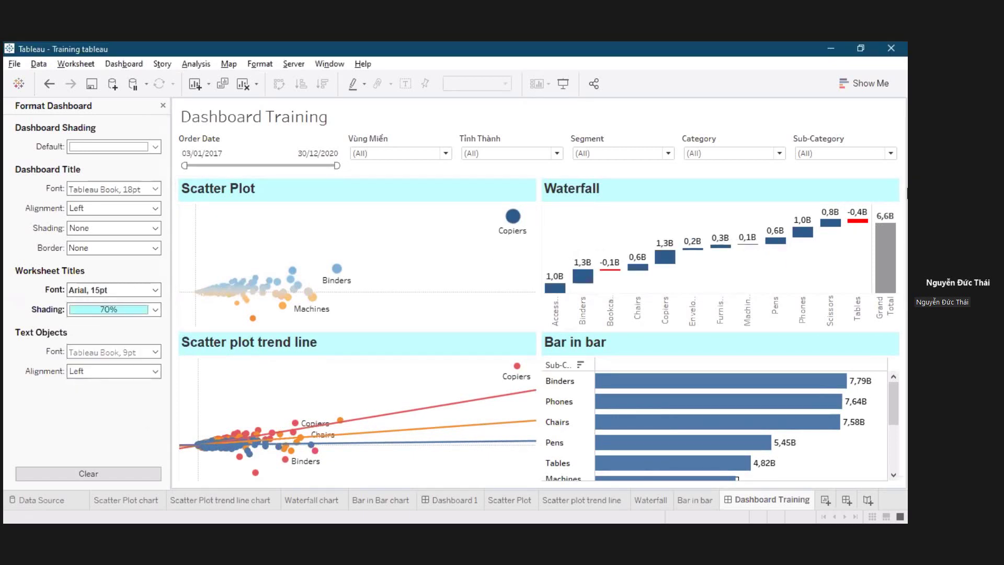
left_click(163, 105)
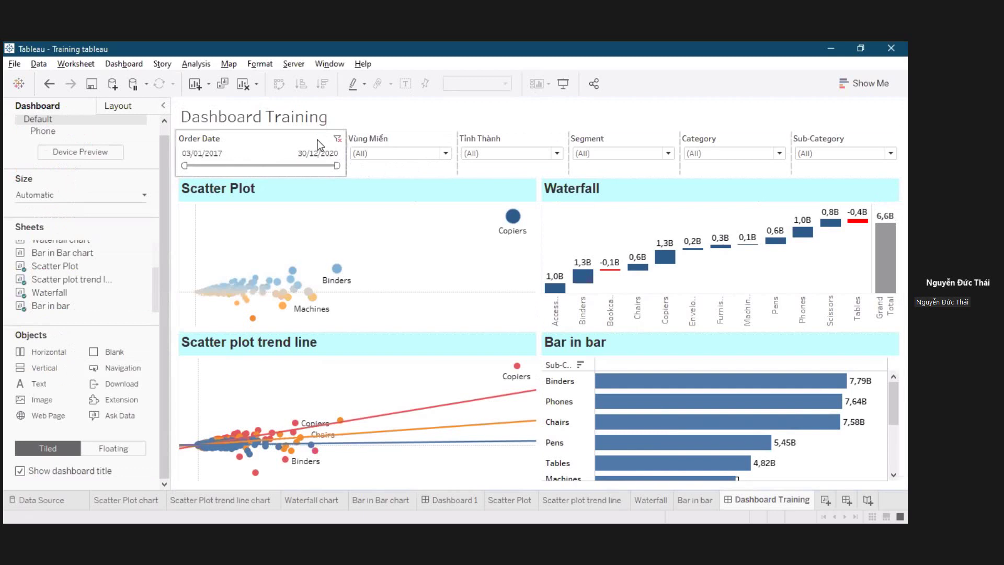
Apply the Order Date filter to the Waterfall and Bar in bar worksheets, leaving out both scatter plots.
left_click(343, 139)
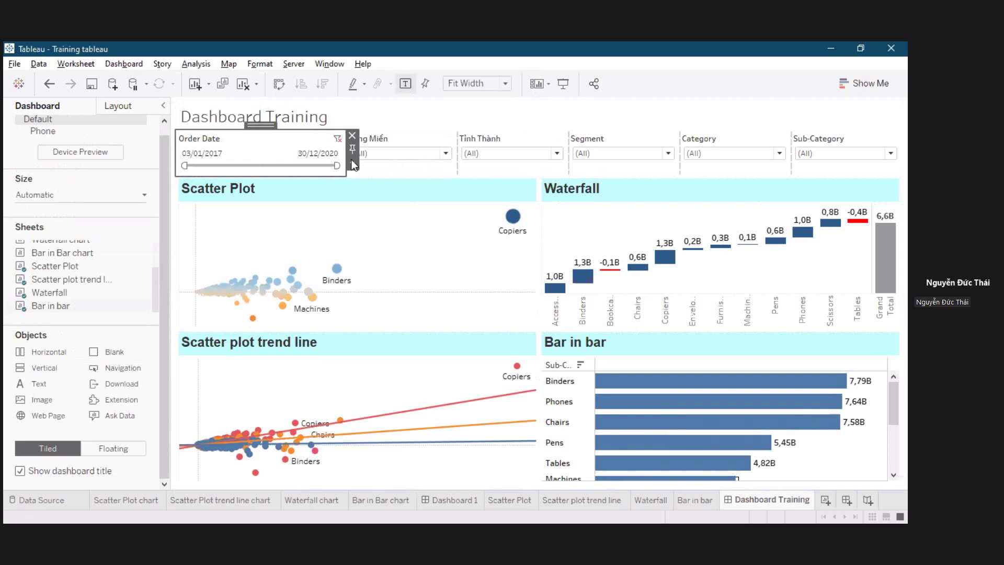
left_click(352, 164)
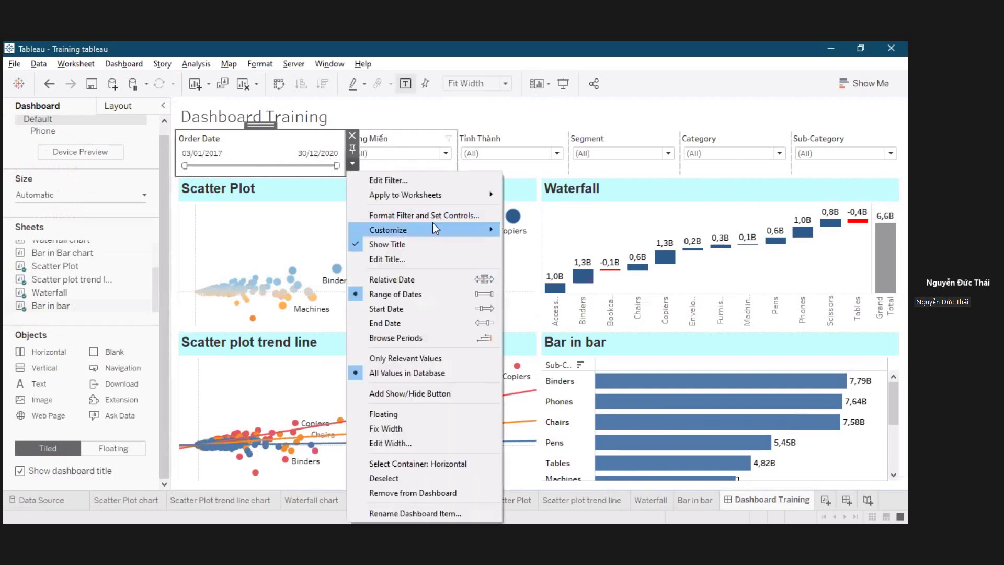
mouse_move(434, 229)
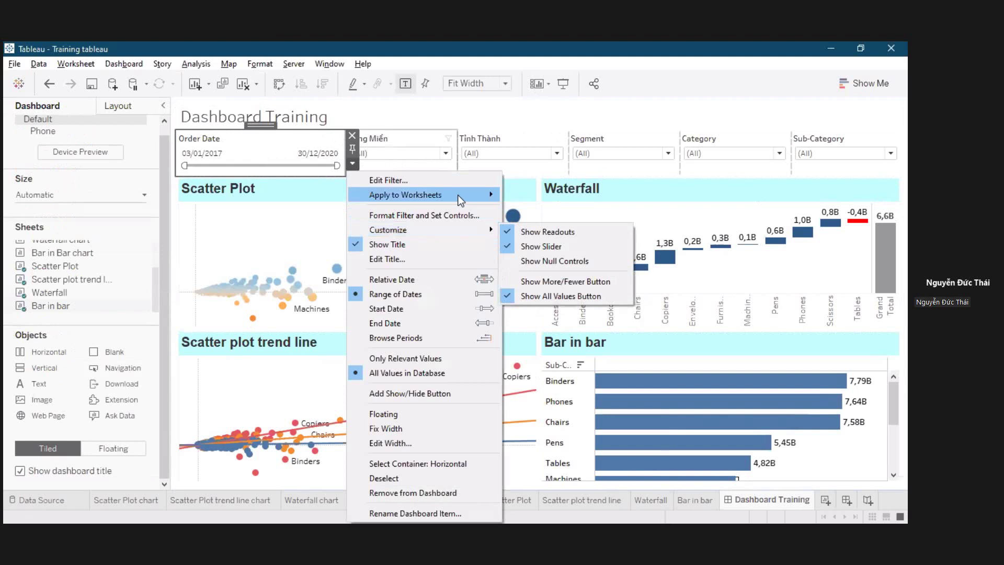
mouse_move(460, 200)
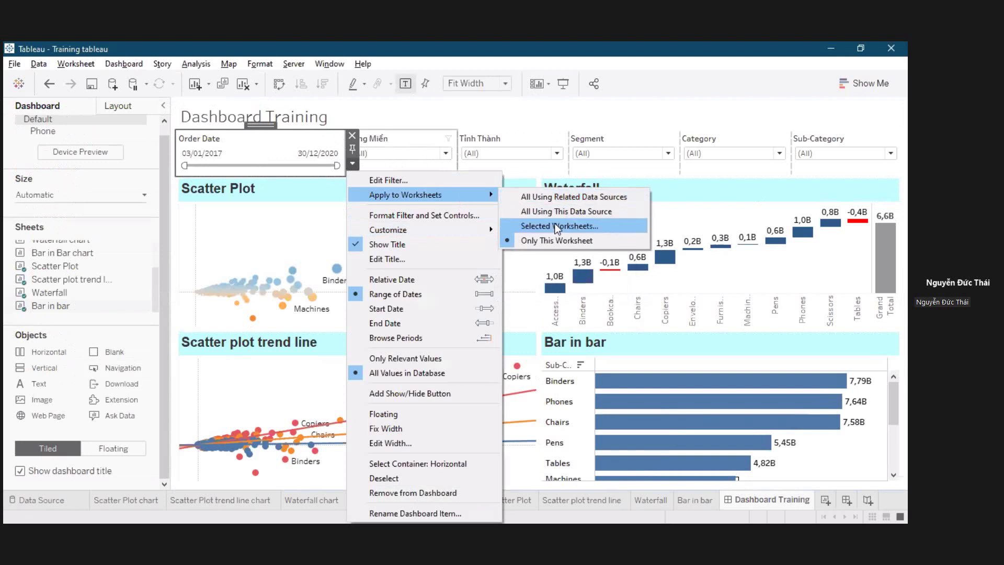
left_click(553, 228)
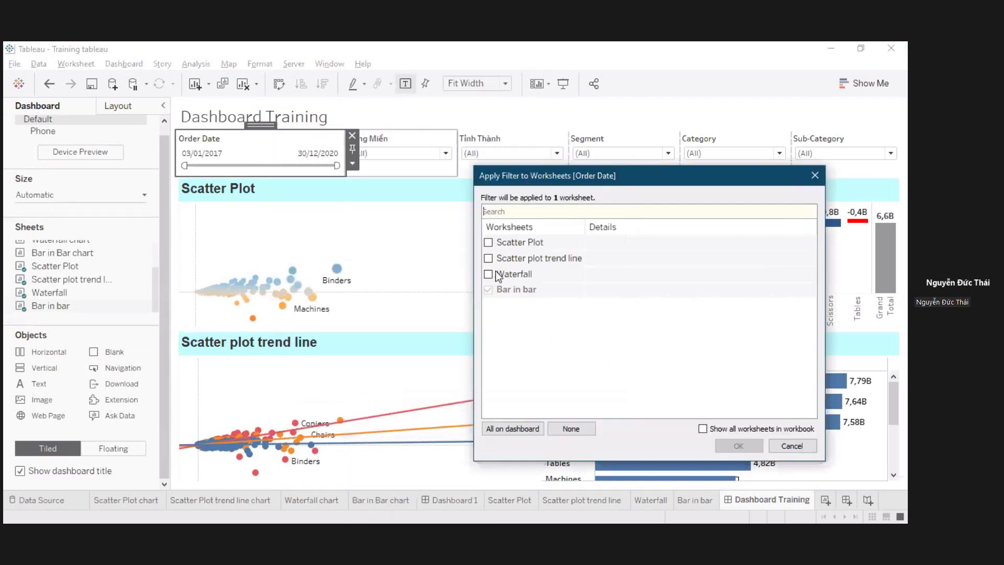
left_click(507, 429)
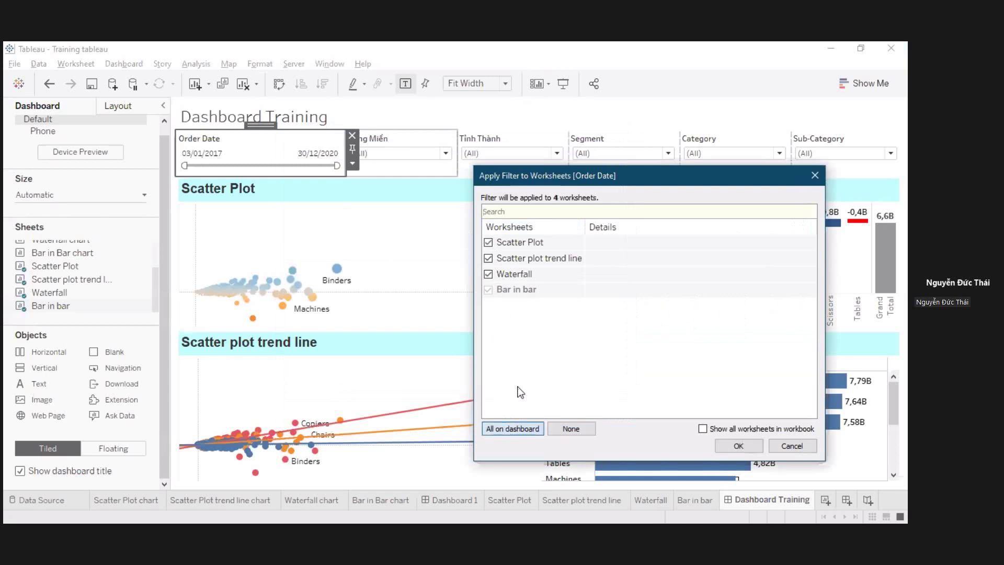
left_click(489, 243)
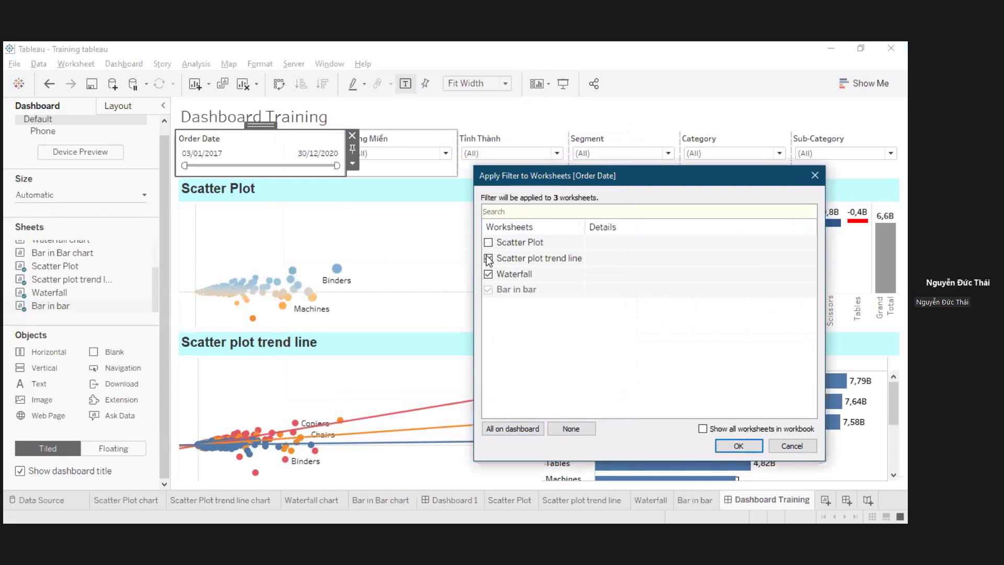
left_click(489, 259)
key("Return")
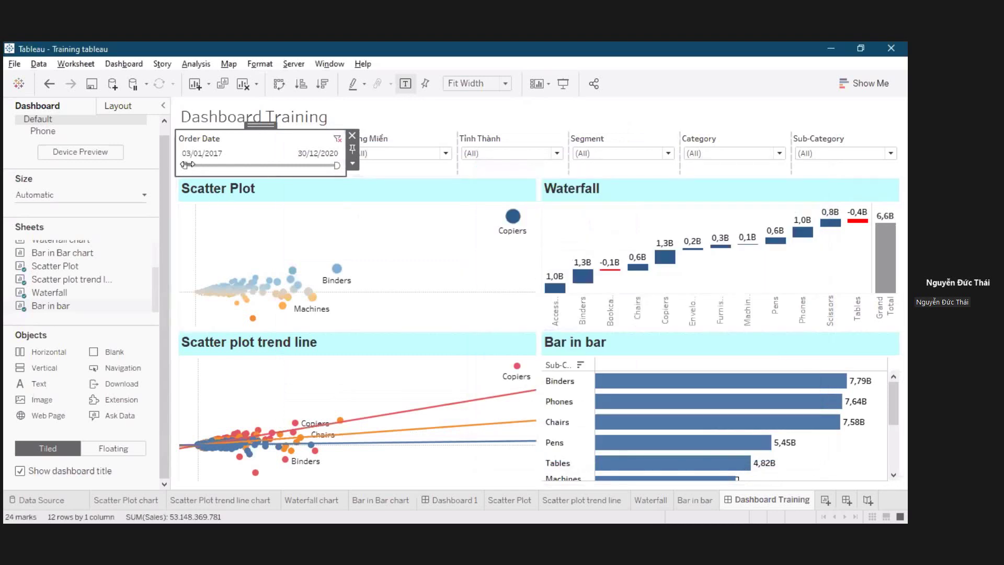
Test the Order Date filter on the charts with a start date of 06/08/2019, and set the start to 21/10/2018.
left_click_drag(184, 164, 282, 170)
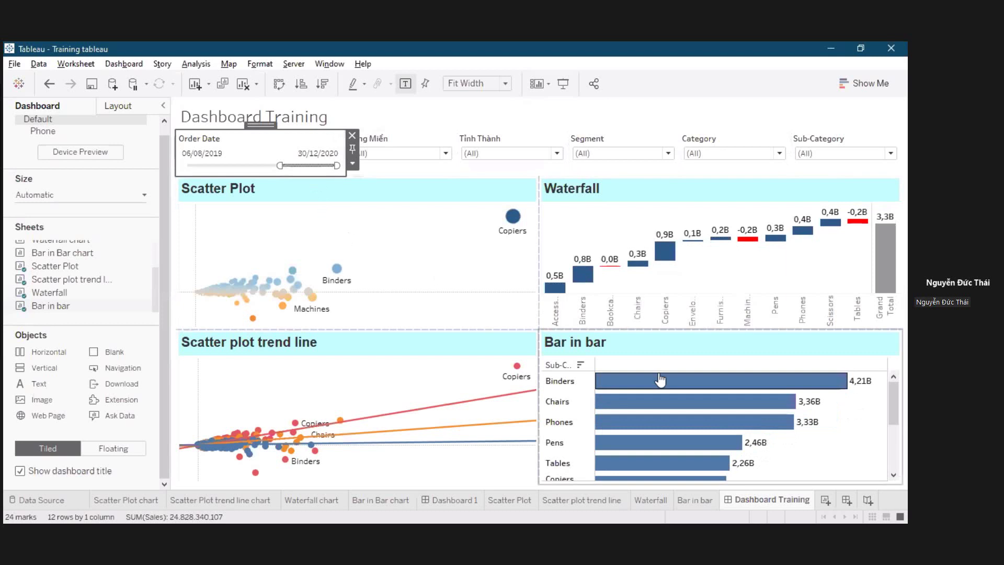
mouse_move(582, 274)
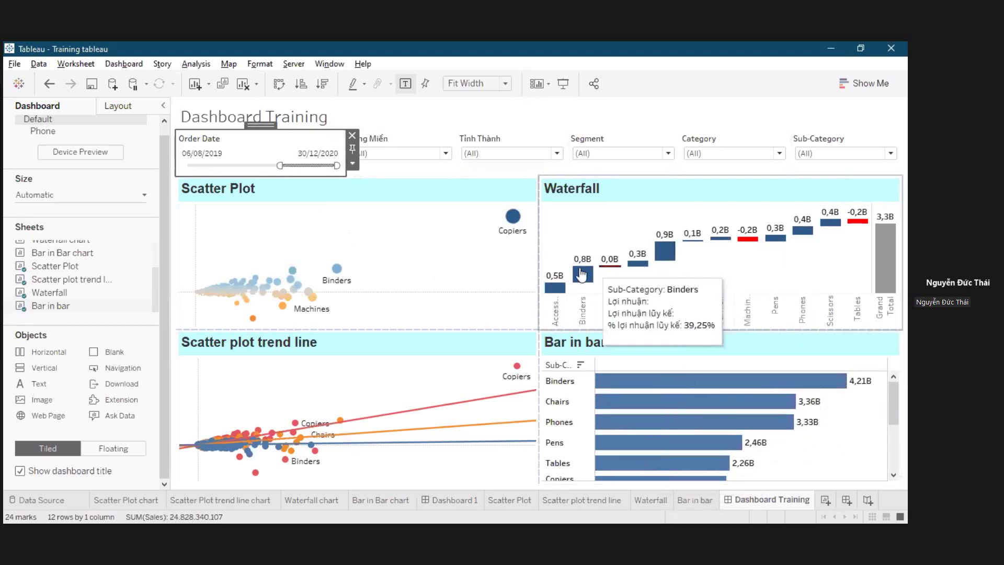
mouse_move(253, 288)
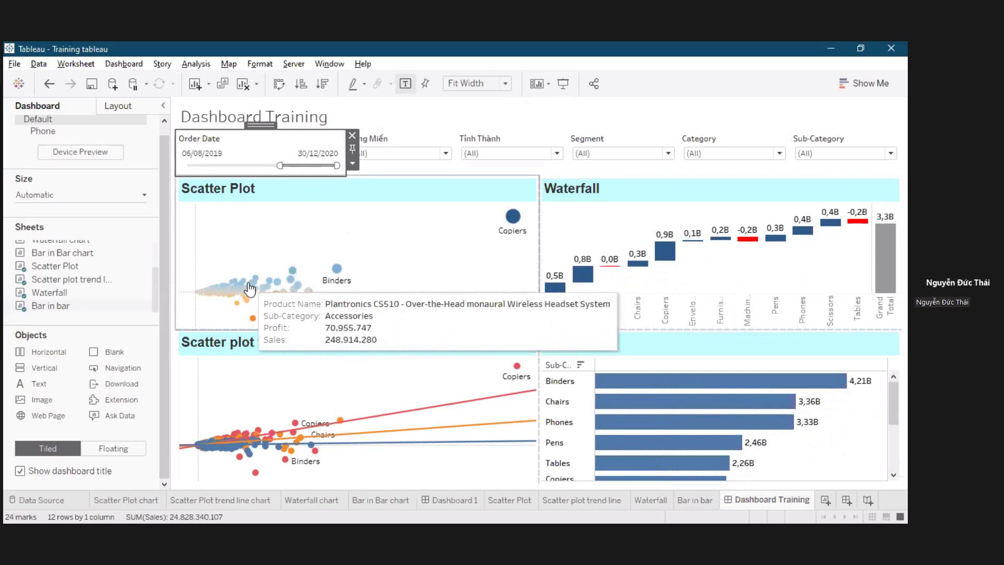
left_click_drag(280, 166, 250, 166)
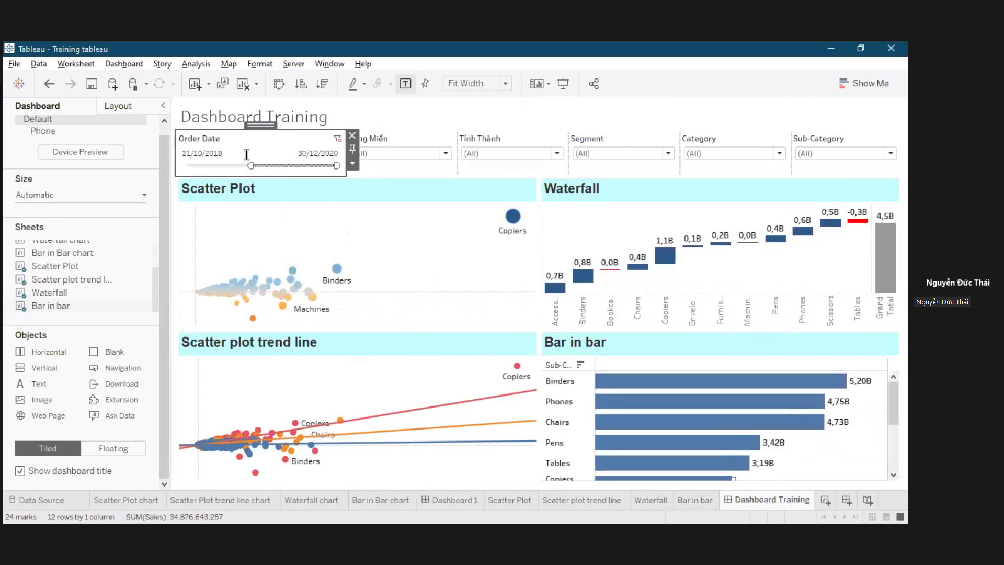
Apply the Vùng Miền filter to all worksheets on the dashboard.
left_click(394, 137)
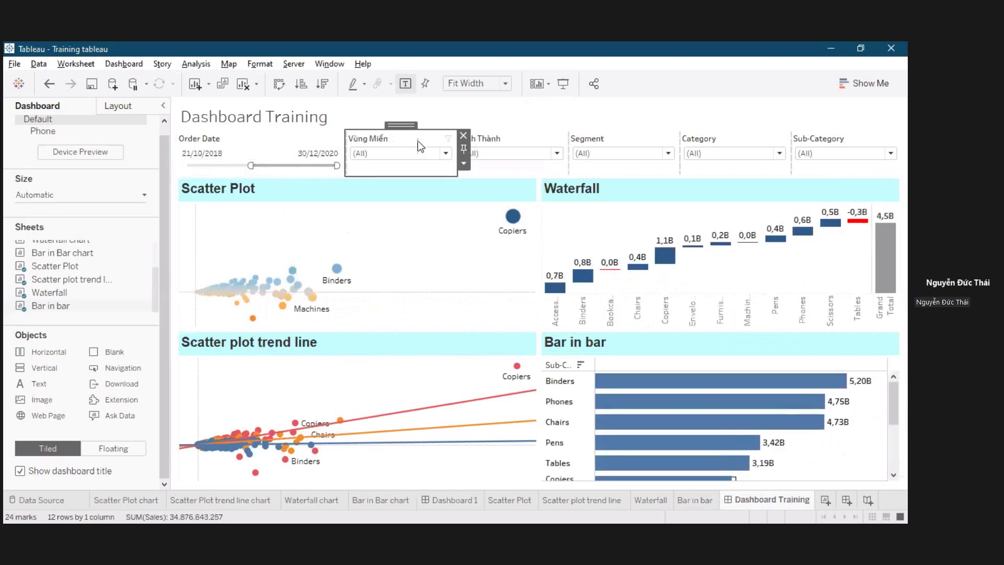
left_click(463, 163)
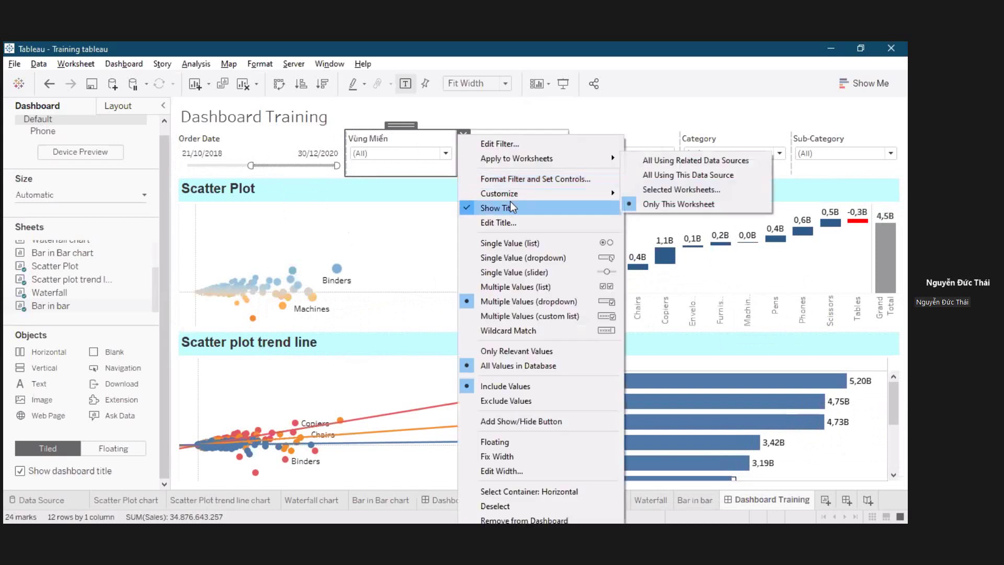
left_click(696, 192)
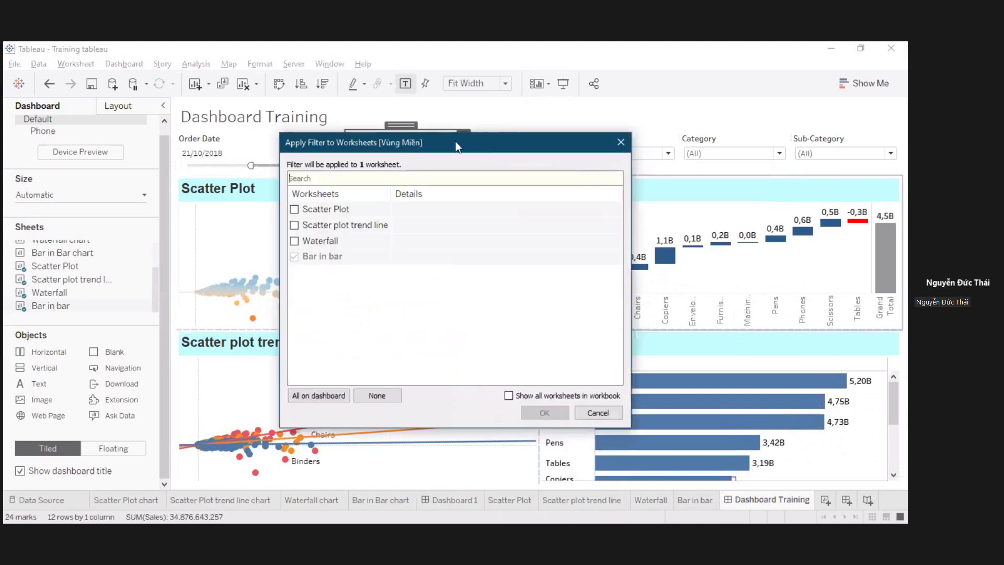
left_click_drag(455, 140, 507, 138)
left_click(371, 394)
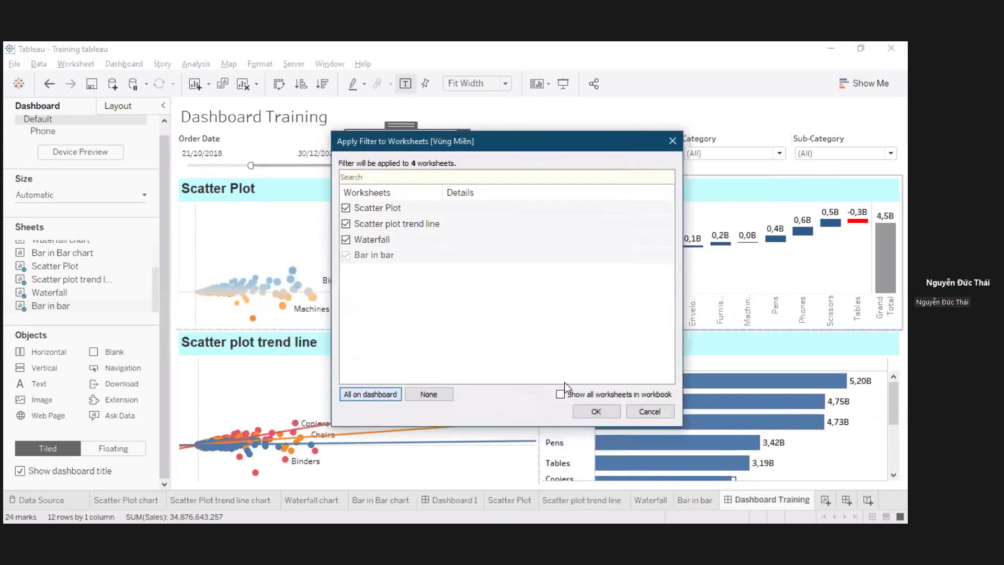
left_click(596, 411)
Apply the Tỉnh Thành filter to all four worksheets on the dashboard.
left_click(547, 157)
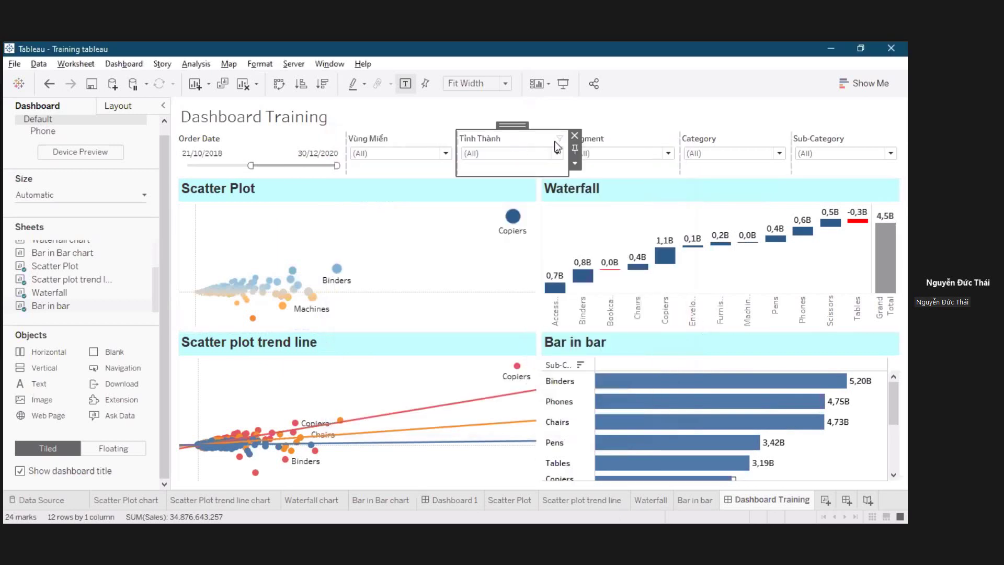
left_click(576, 163)
mouse_move(721, 158)
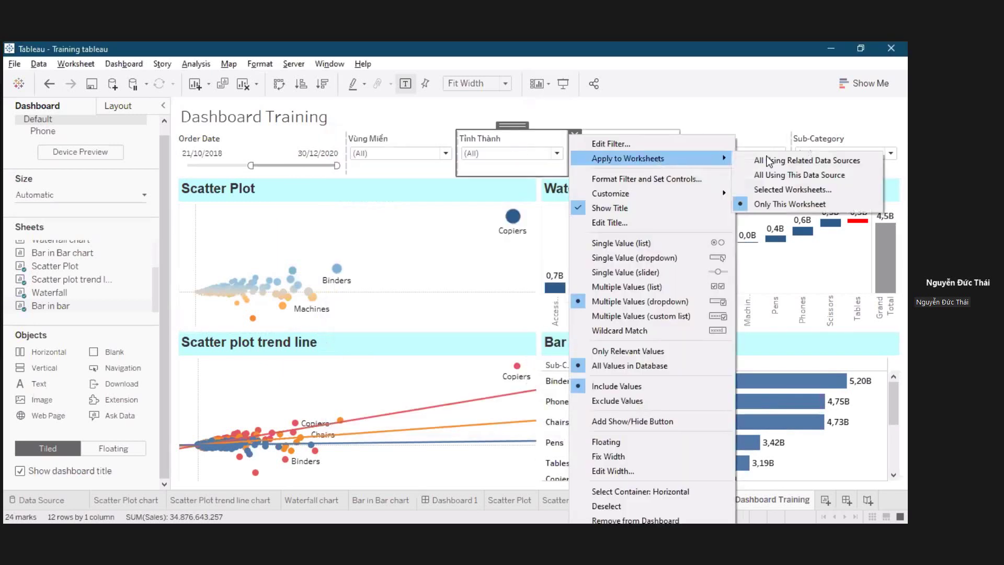
left_click(773, 190)
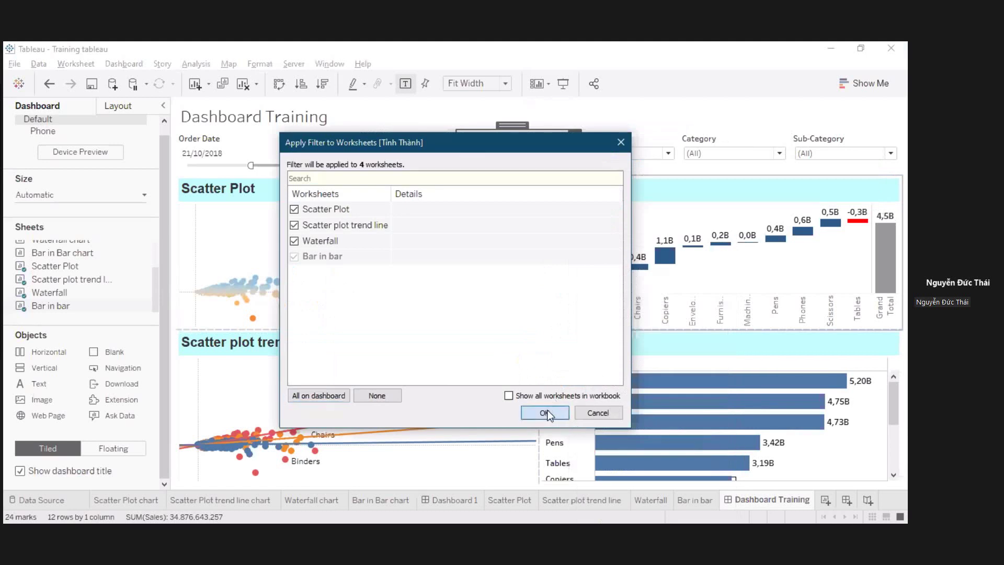
left_click(548, 414)
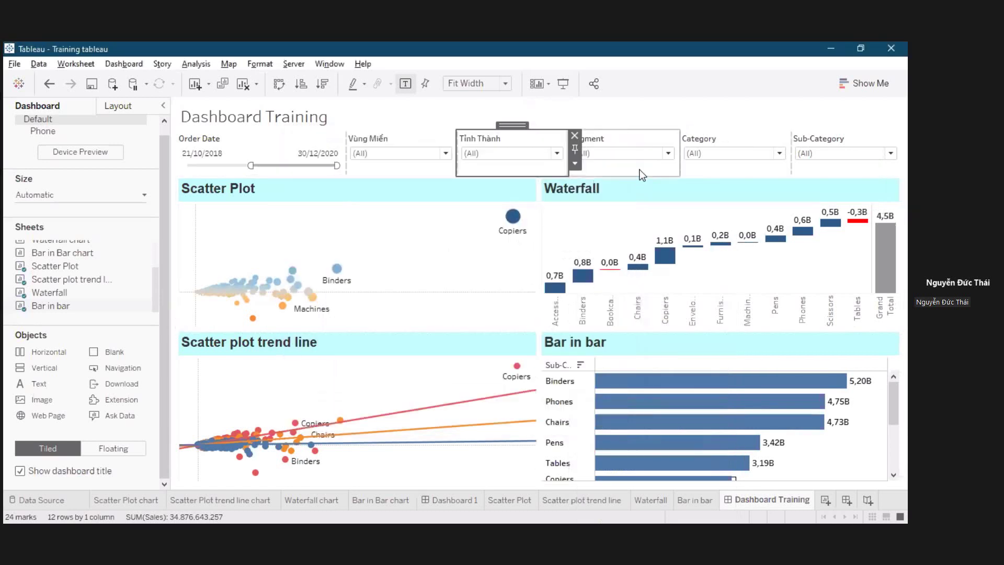
left_click(648, 162)
left_click(764, 170)
left_click(662, 173)
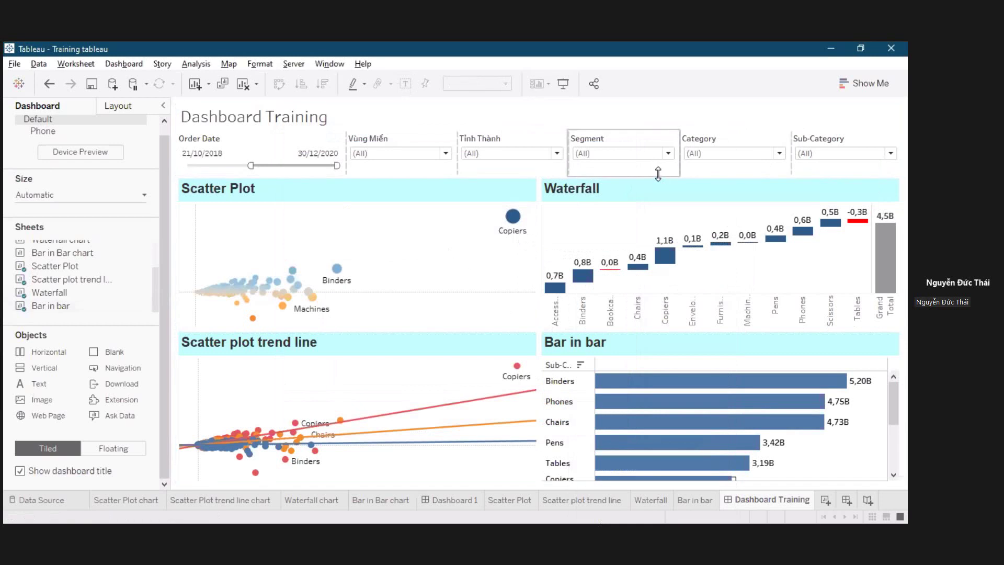
left_click(437, 184)
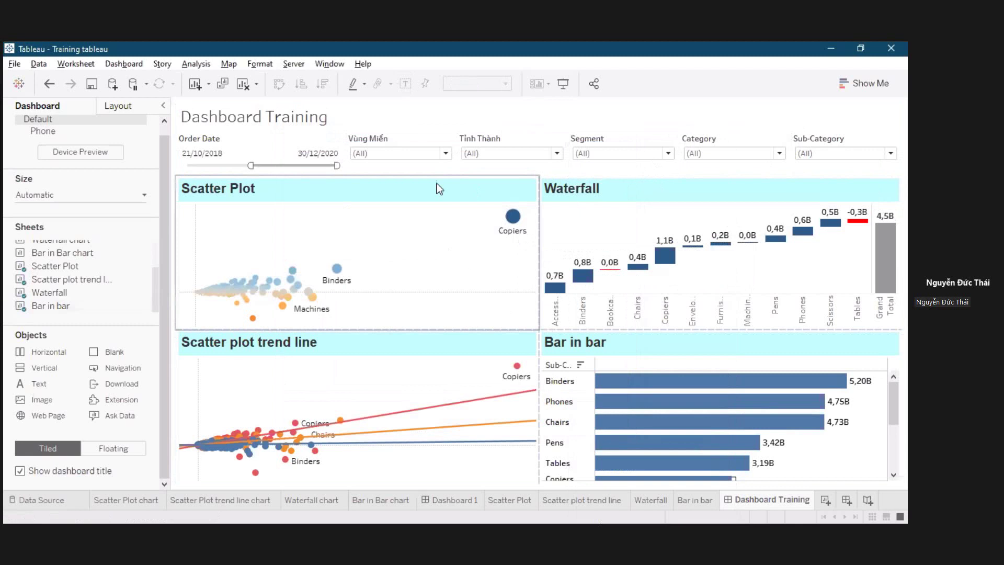
Reduce the height of the filter row slightly so the four charts below it get more space.
left_click(441, 172)
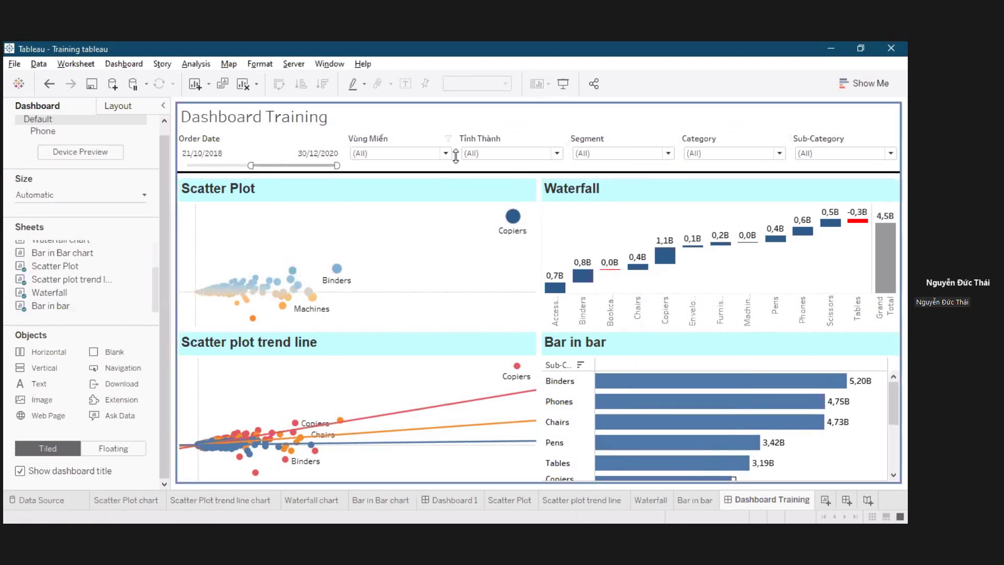
left_click(456, 155)
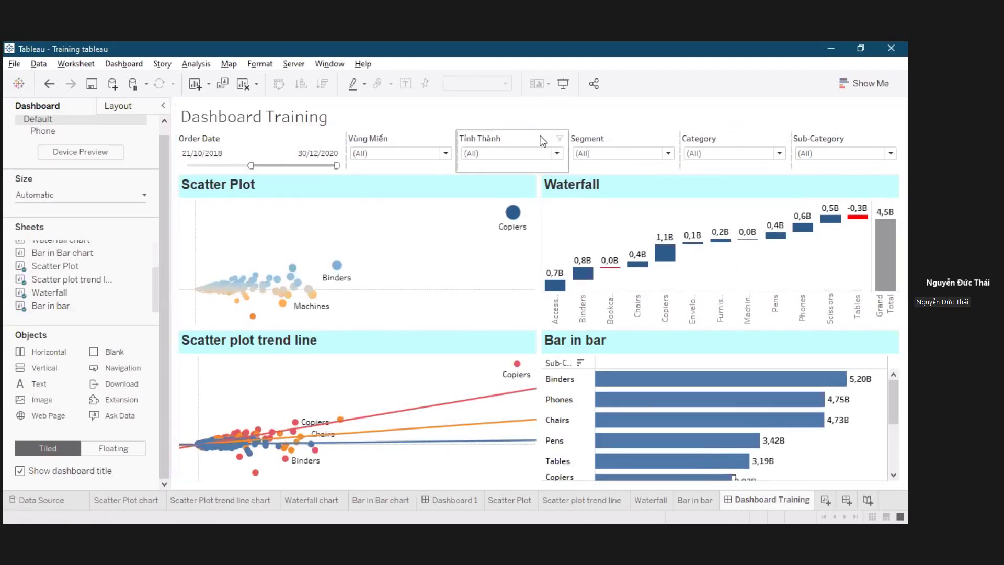
left_click(455, 164)
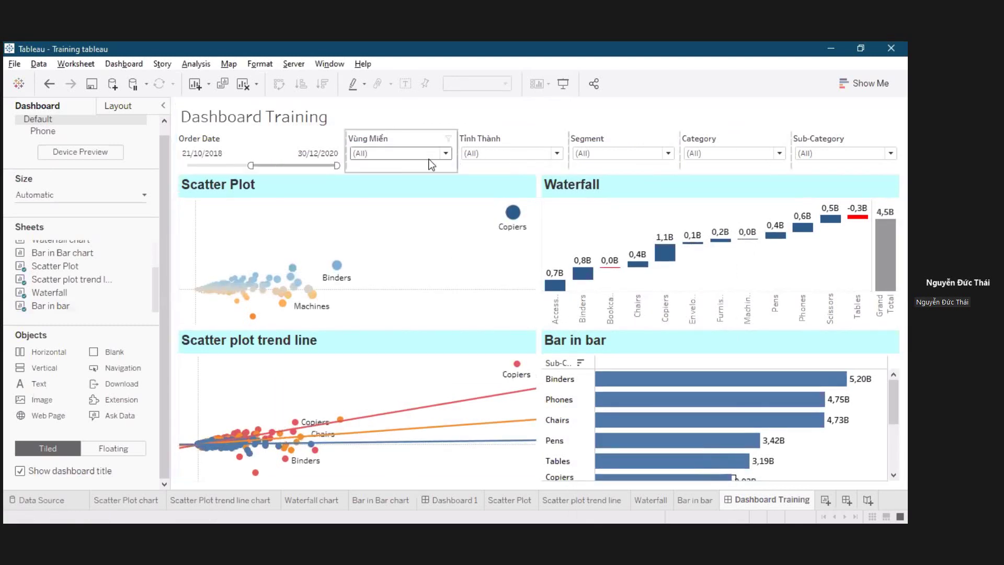
left_click(417, 174)
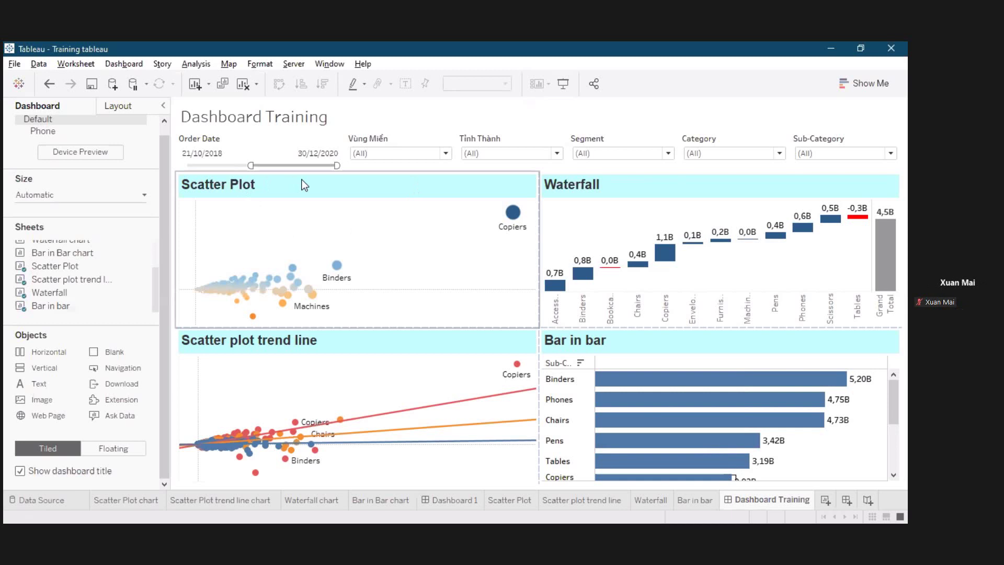
Try dark navy shading on the worksheet titles in the dashboard formatting, and restore the light cyan shading.
left_click(124, 63)
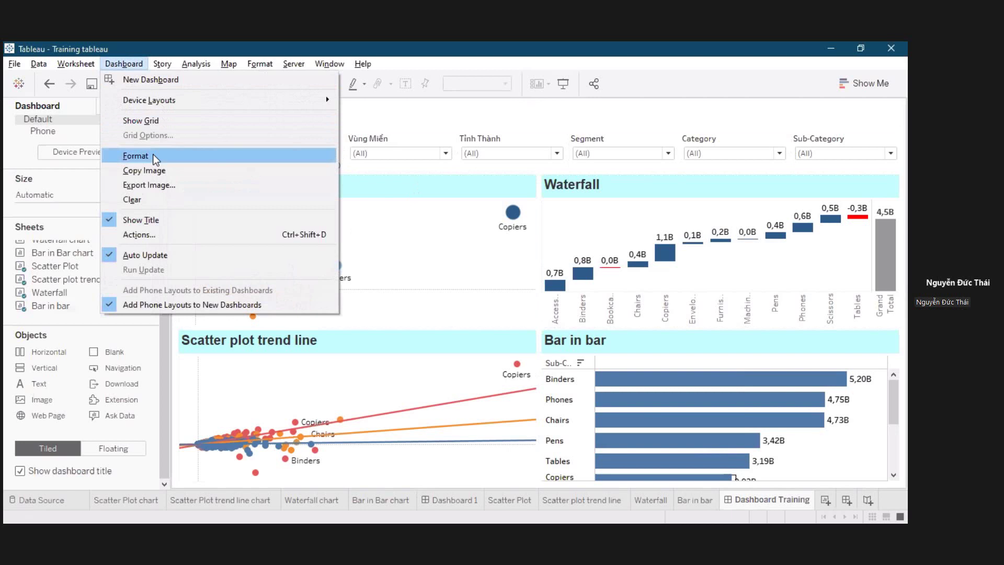
left_click(135, 156)
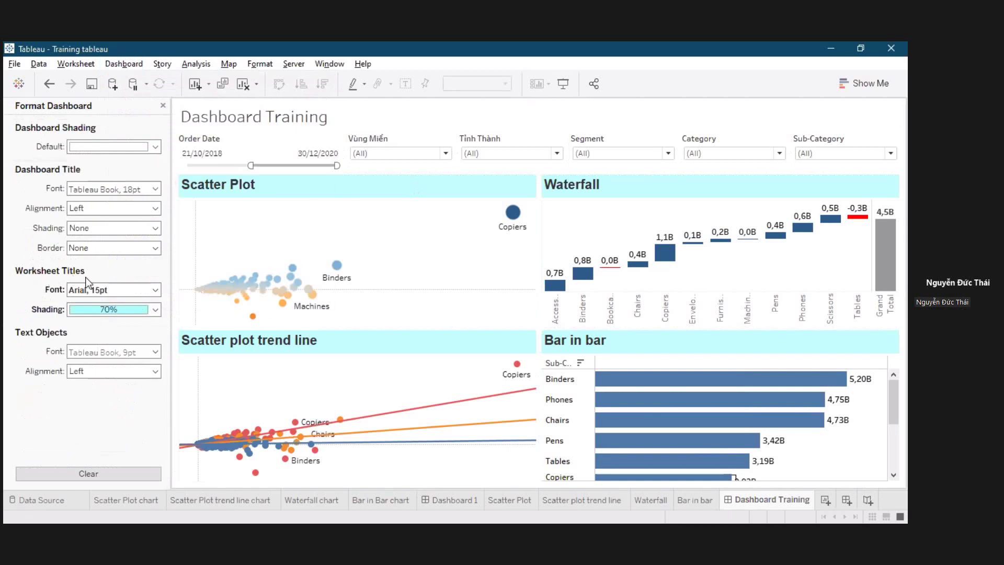
left_click(142, 291)
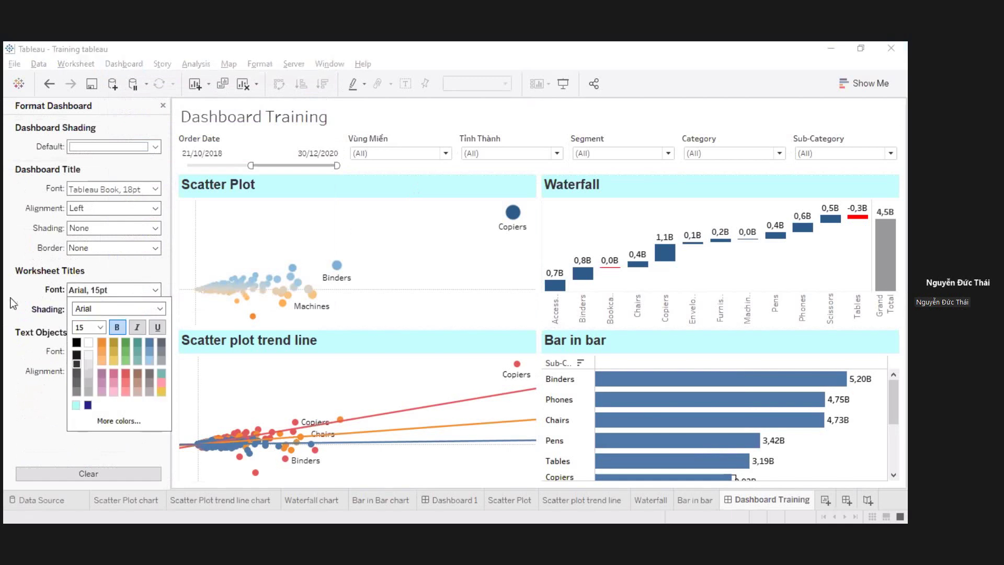
left_click(112, 309)
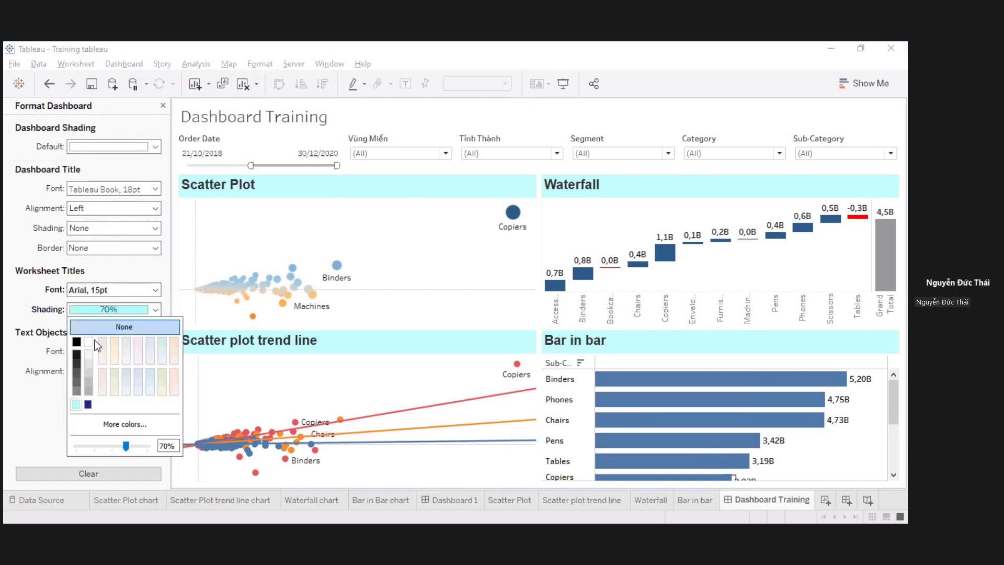
left_click(88, 405)
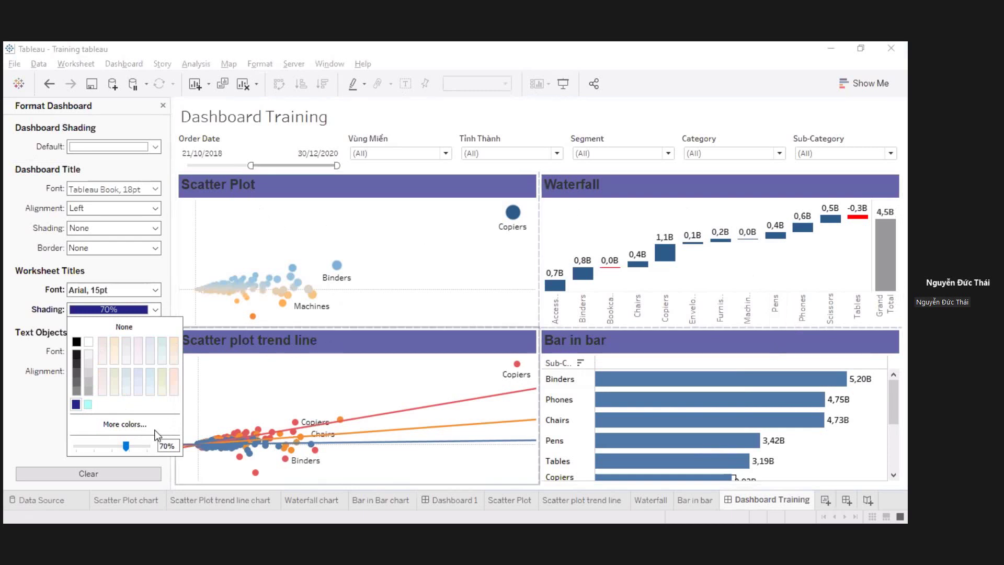
left_click(89, 407)
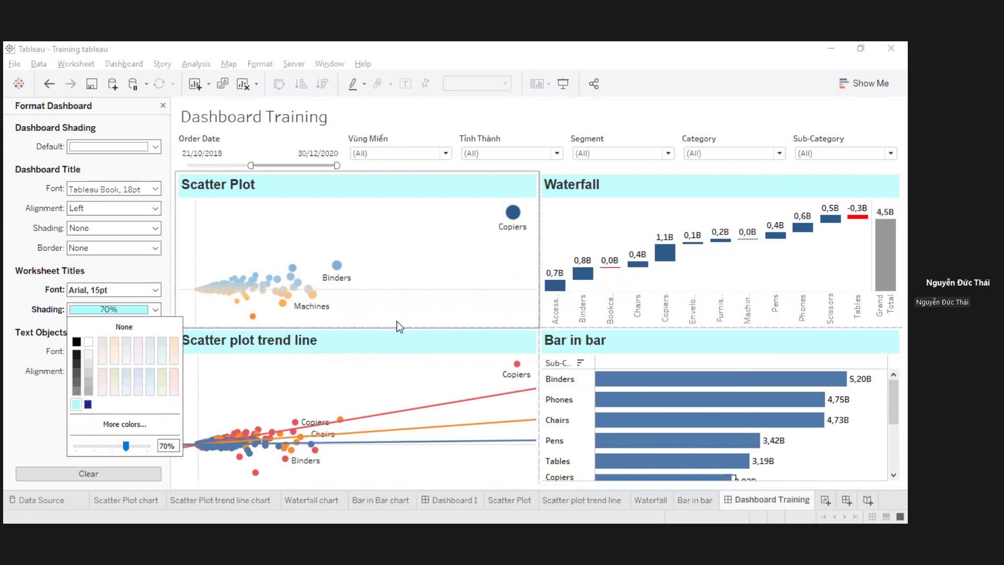
left_click(6, 413)
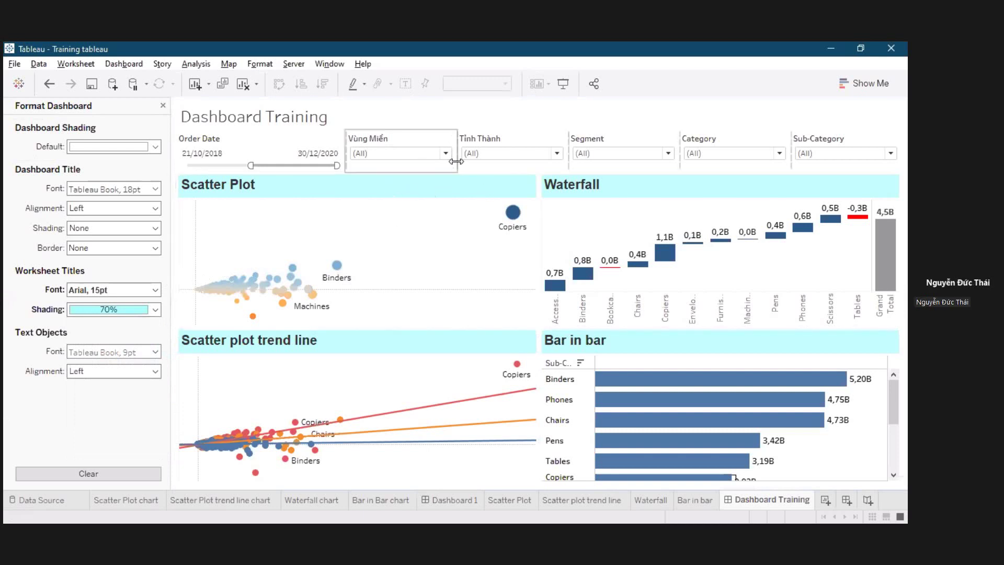
Customize the Vùng Miền filter to show an Apply button.
left_click(434, 169)
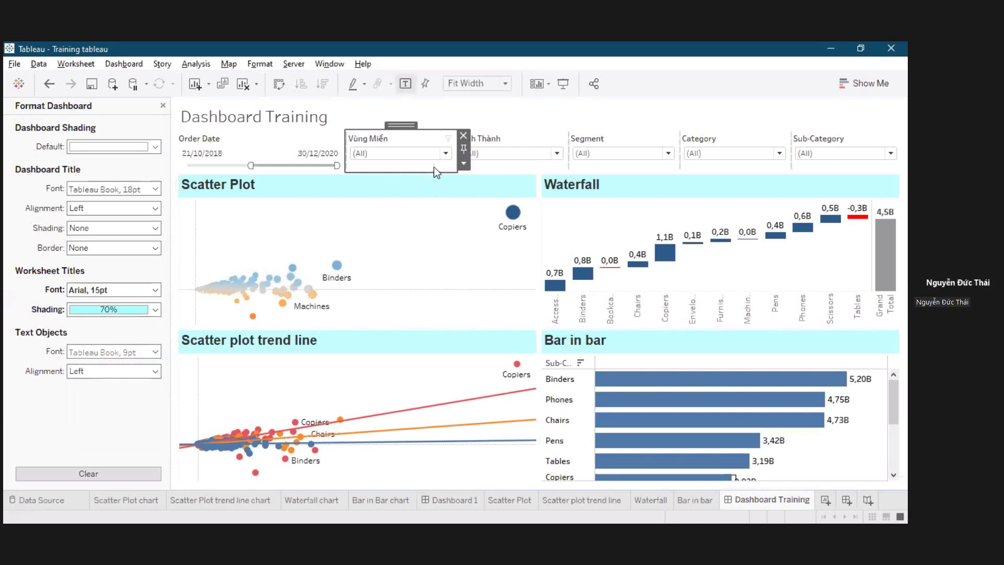
left_click(464, 164)
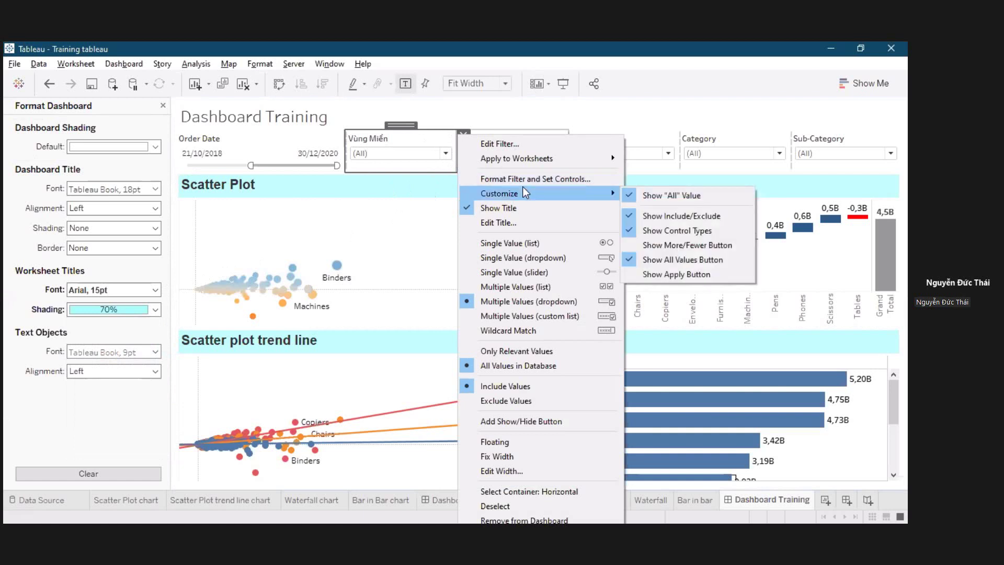
mouse_move(523, 189)
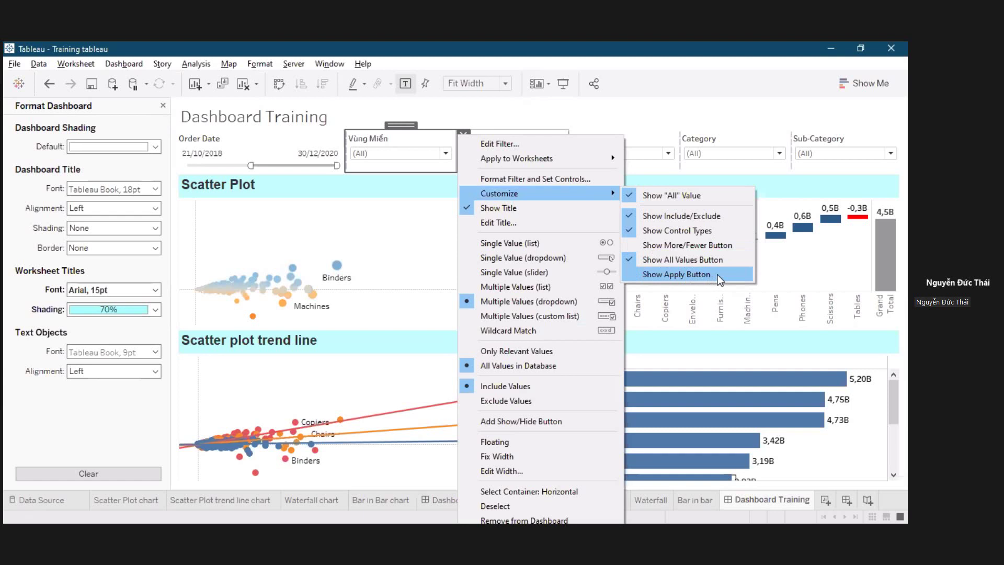
Limit the Vùng Miền filter to Miền Bắc and Miền Tây Nam Bộ, and apply the selection to the charts.
left_click(446, 153)
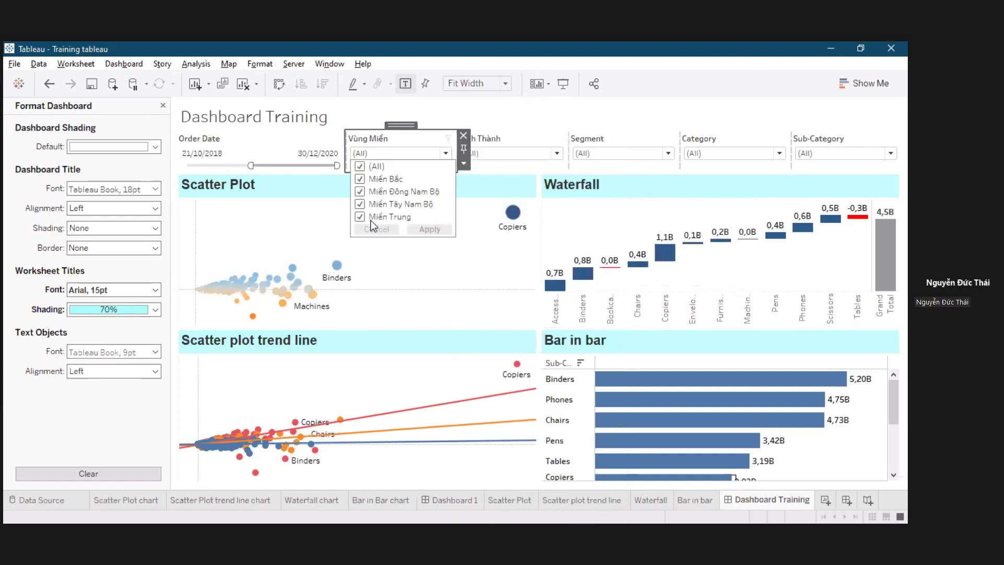
left_click(360, 204)
left_click(359, 192)
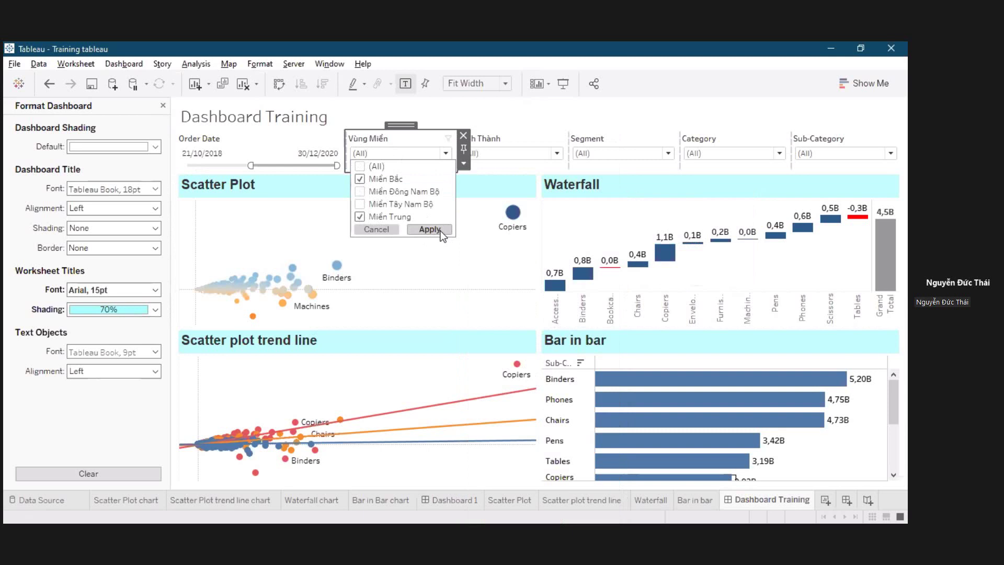
left_click(359, 204)
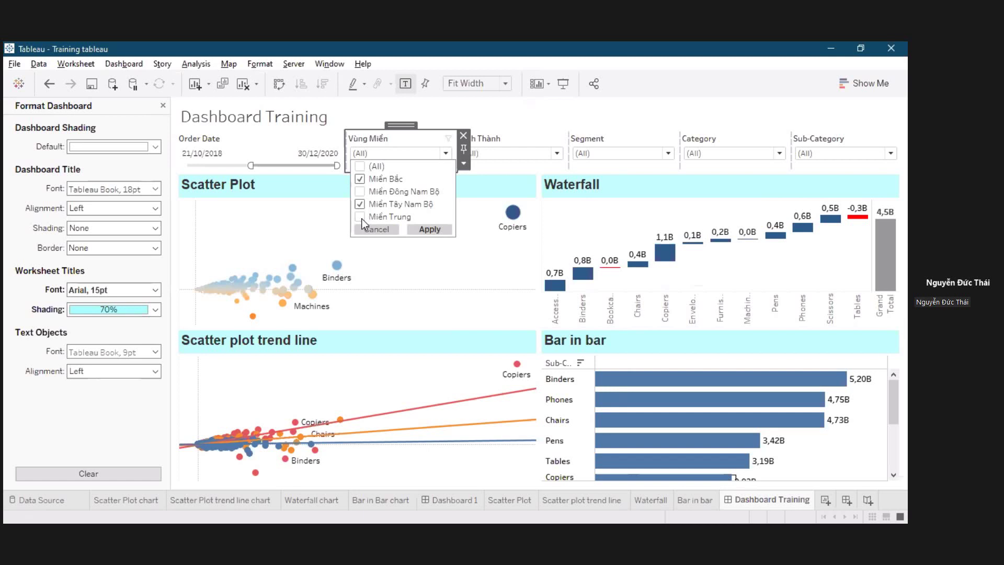
left_click(431, 230)
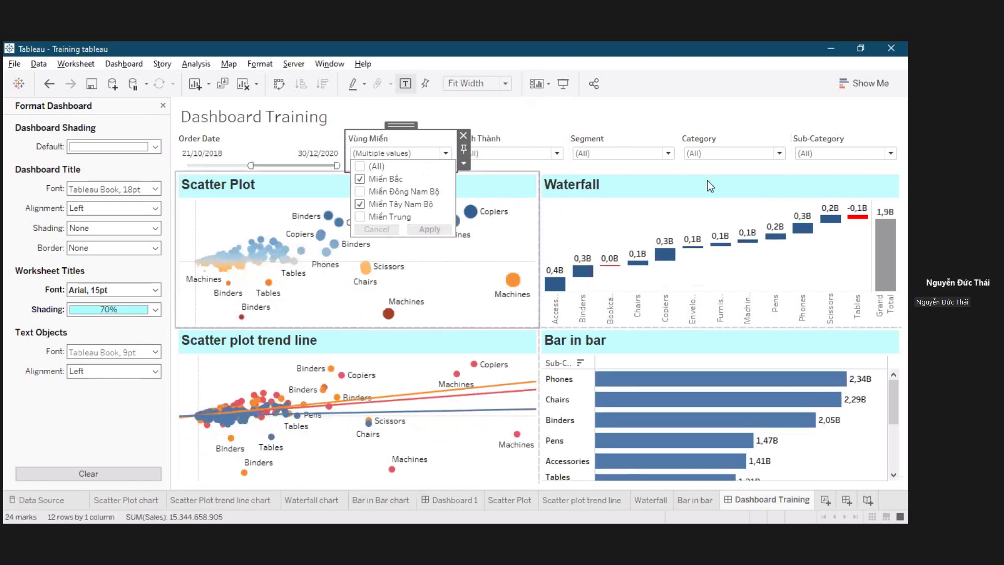
left_click(637, 192)
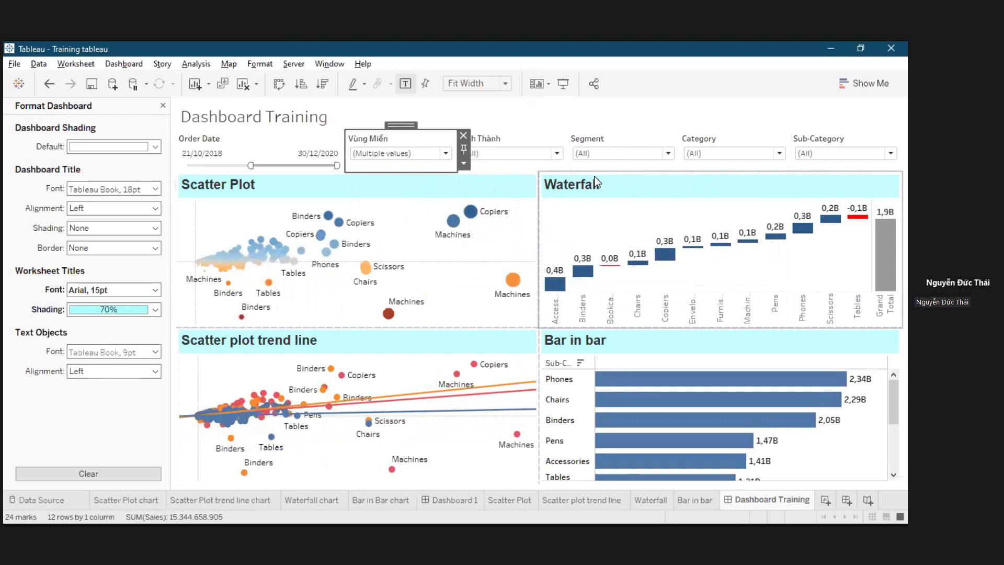
left_click(422, 158)
left_click(547, 176)
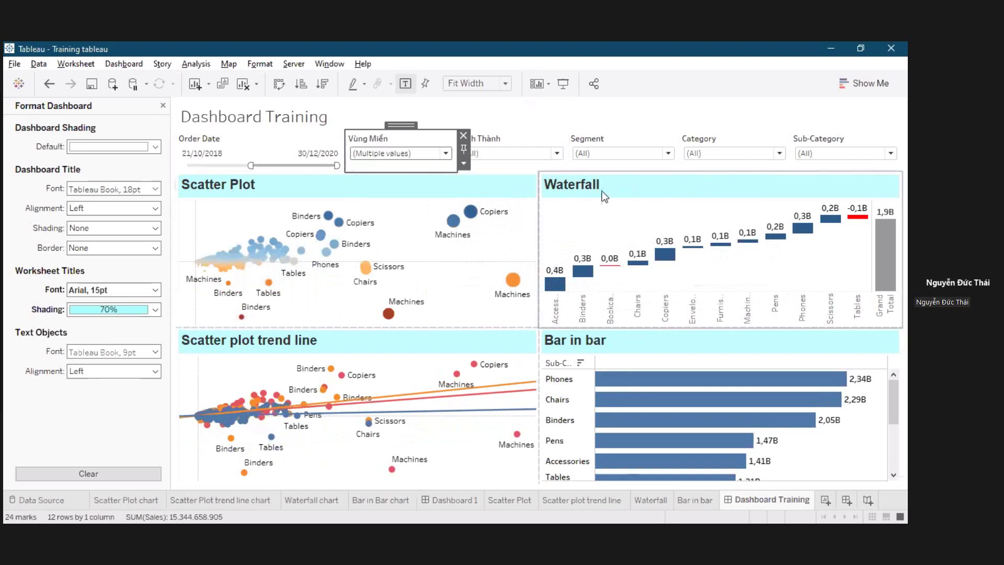
Look through the list of provinces in the Tỉnh Thành filter.
left_click(537, 155)
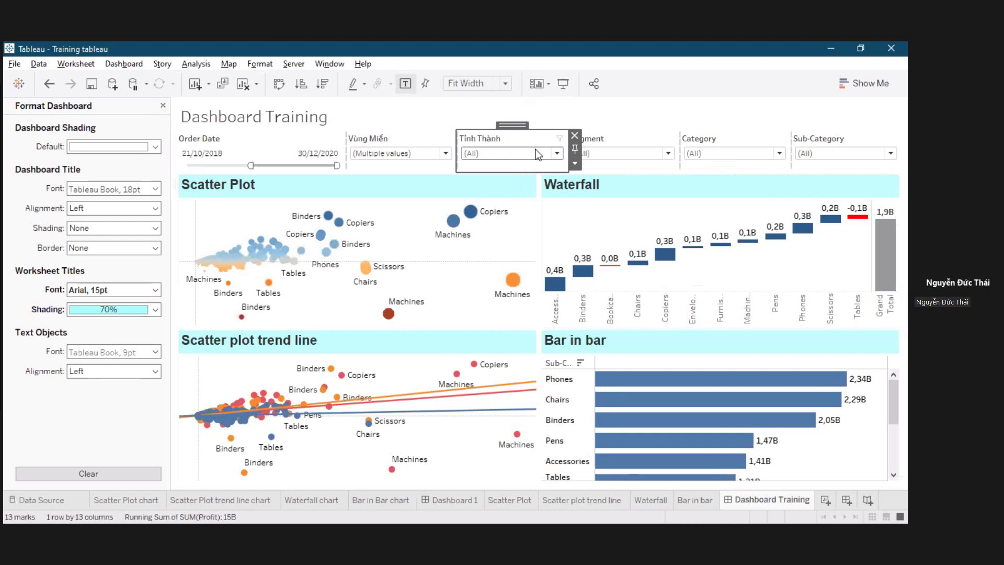
left_click(537, 155)
scroll(477, 366, "down", 8)
scroll(477, 340, "up", 7)
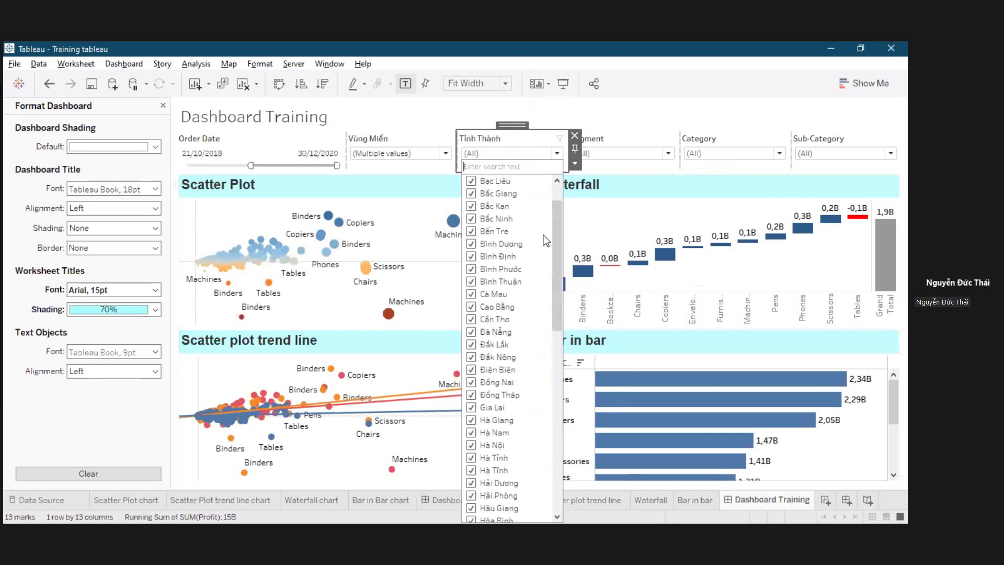
scroll(547, 240, "down", 4)
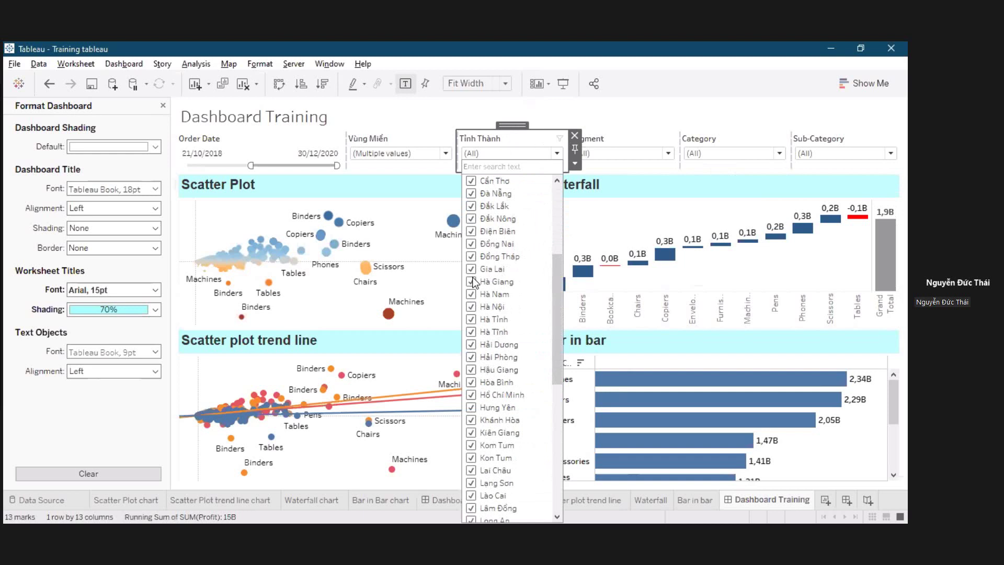
left_click(472, 271)
left_click(475, 283)
scroll(502, 251, "up", 5)
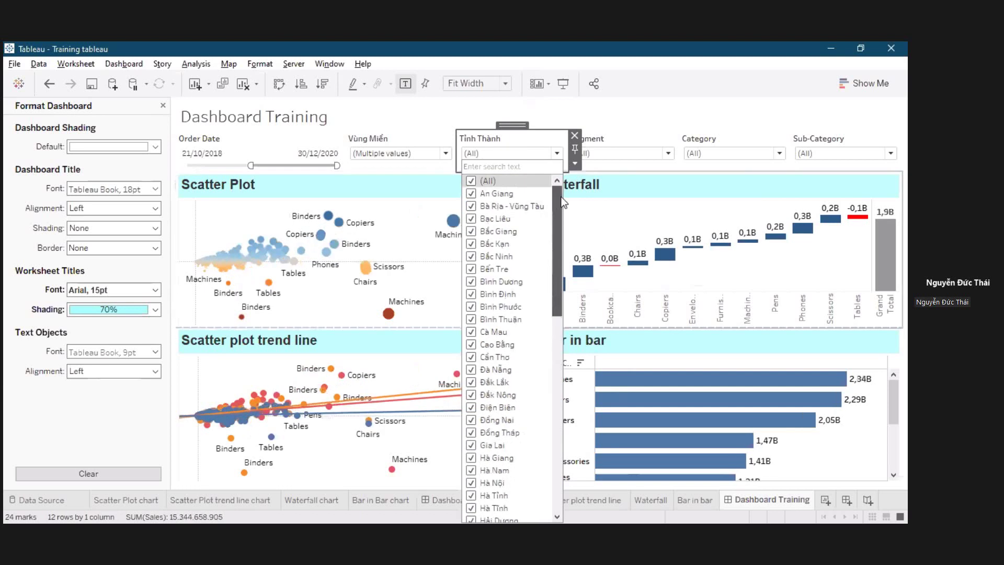
Customize the Tỉnh Thành filter to show an Apply button.
left_click(573, 161)
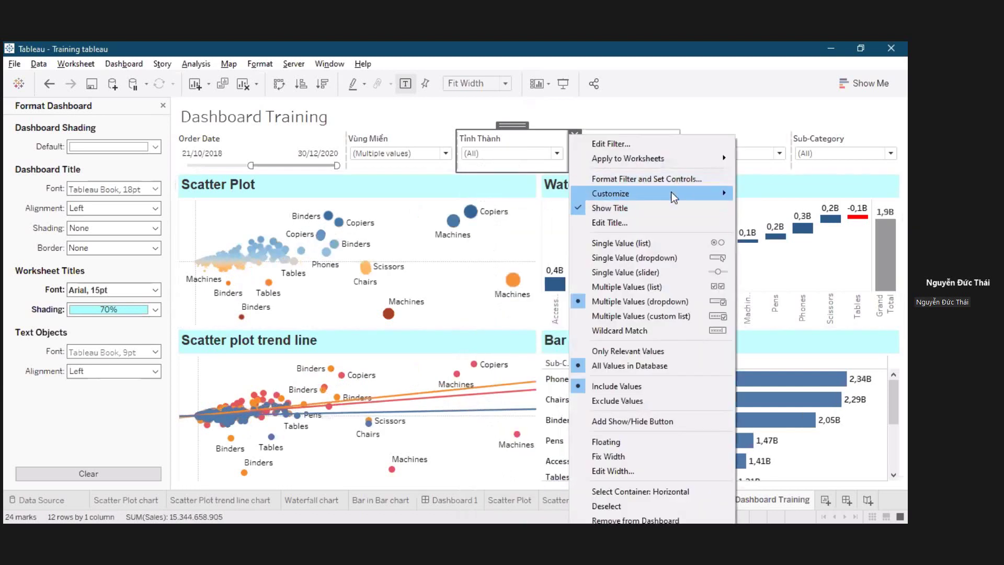
mouse_move(671, 193)
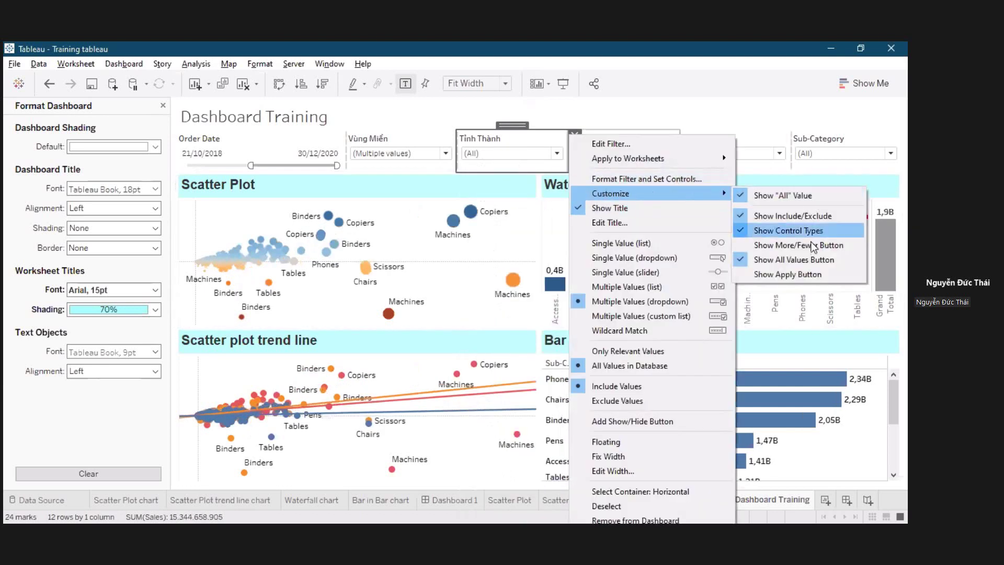
left_click(829, 279)
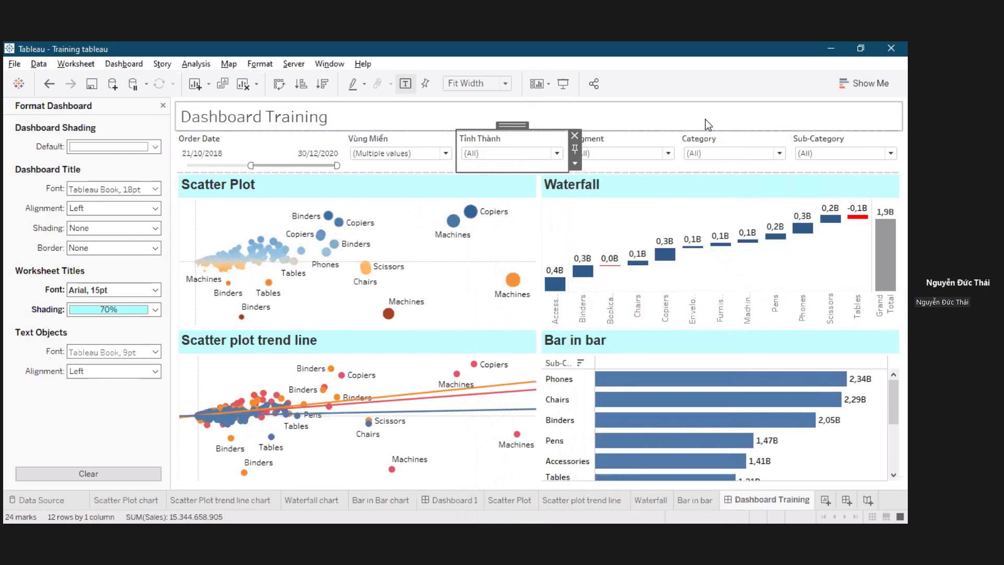
Exclude Hà Giang, Hà Nội, Hà Tĩnh, Hòa Bình, Khánh Hòa and Kom Tum in the Tỉnh Thành filter, and apply the selection.
left_click(500, 154)
left_click(471, 269)
left_click(470, 294)
left_click(471, 319)
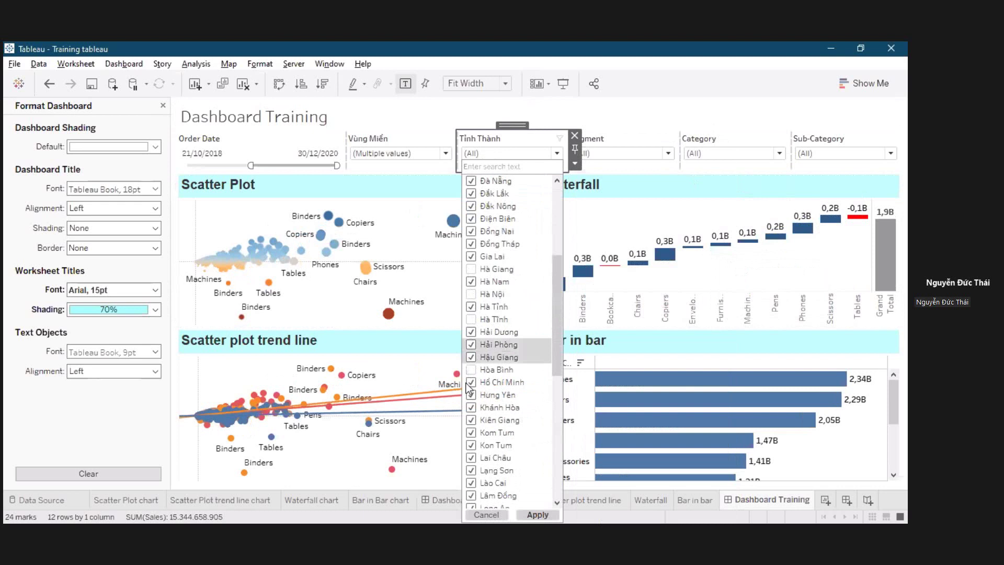
left_click(471, 369)
left_click(471, 409)
left_click(472, 433)
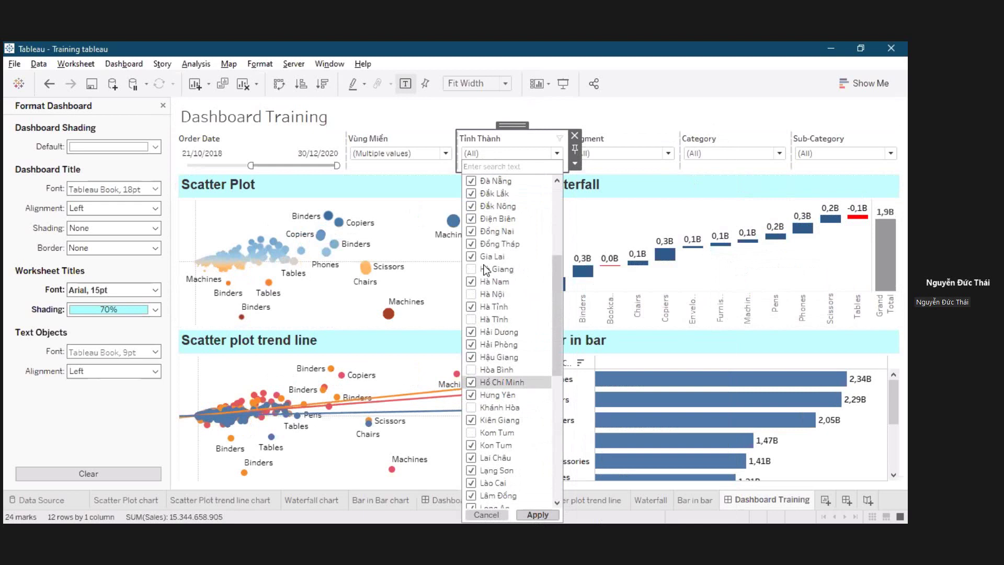
left_click(700, 114)
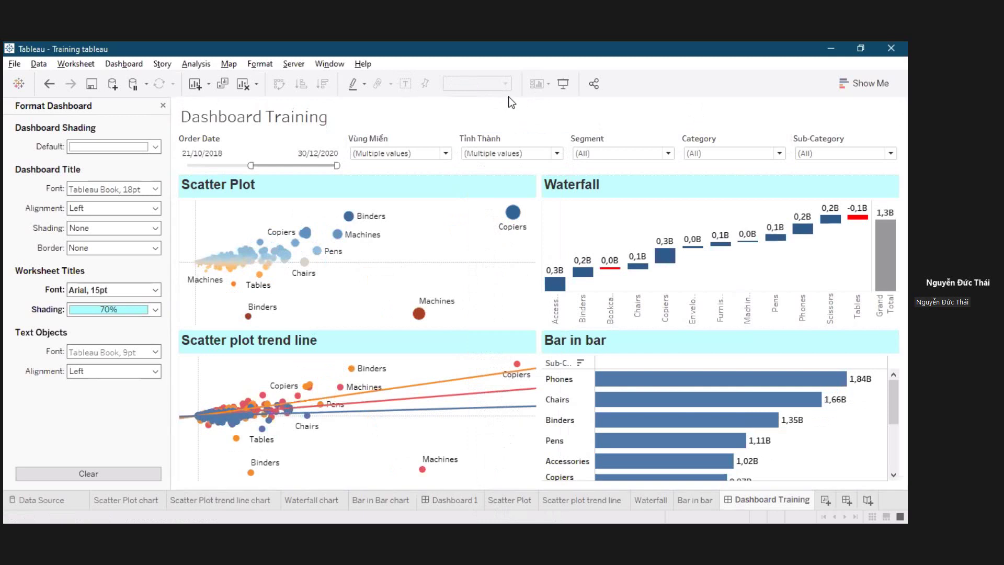
Add a filter action to the Dashboard Training dashboard with only Bar in bar as its source sheet.
left_click(417, 189)
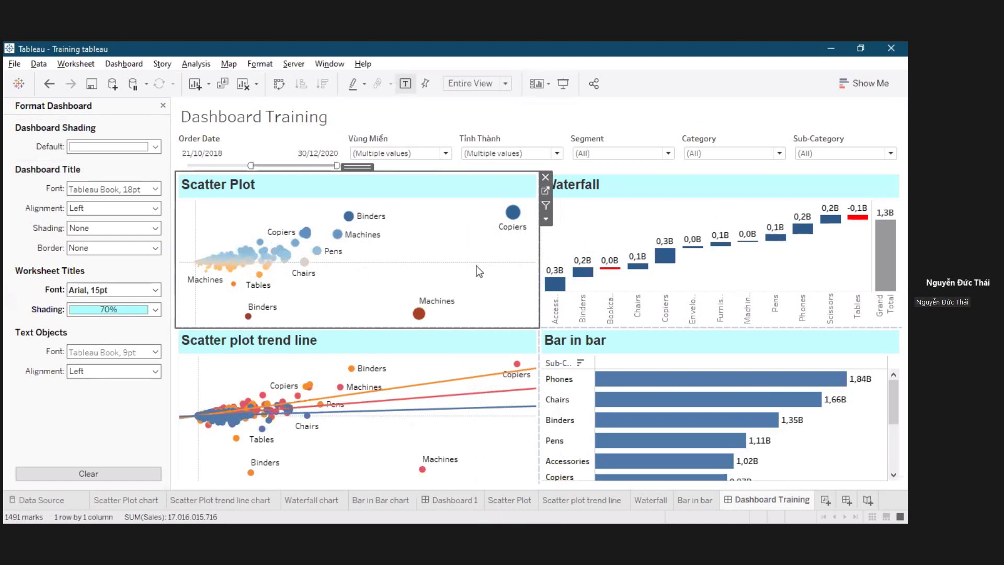
left_click(621, 347)
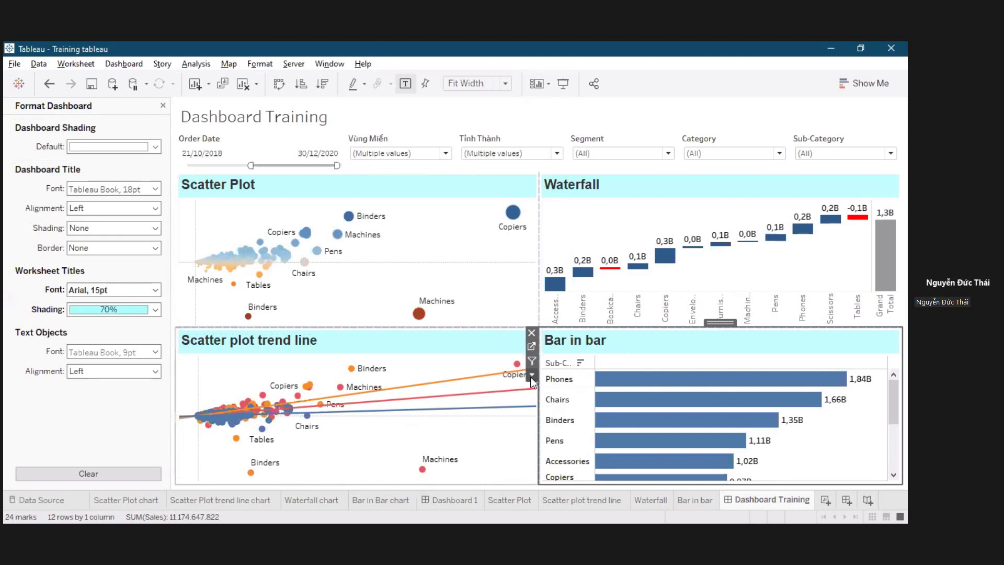
left_click(125, 64)
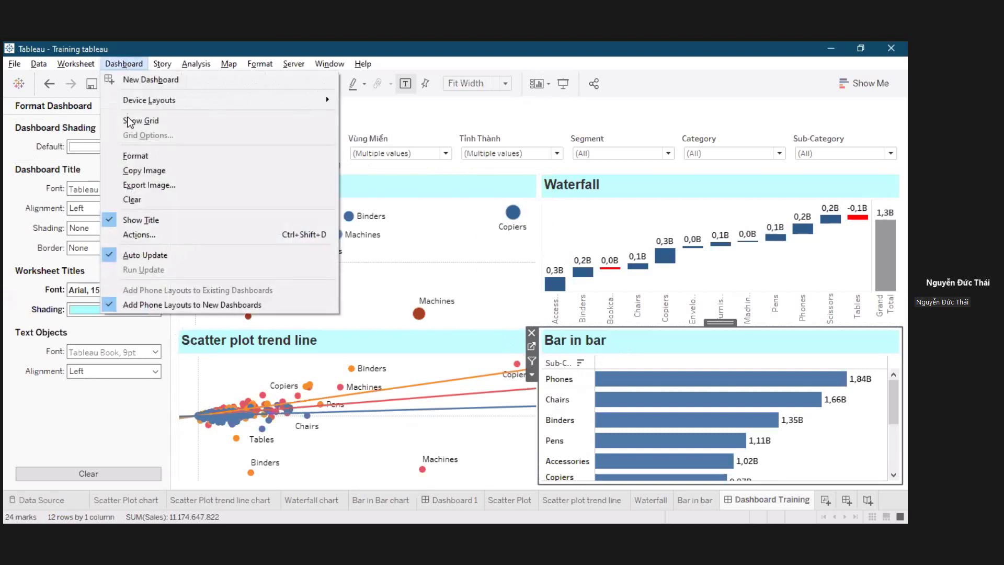
left_click(168, 240)
left_click(306, 354)
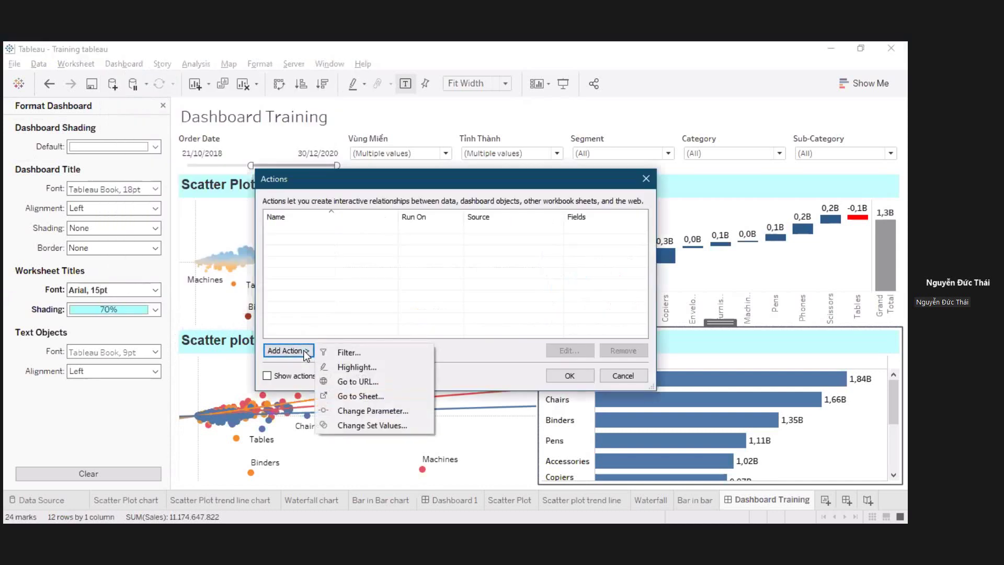
left_click(344, 355)
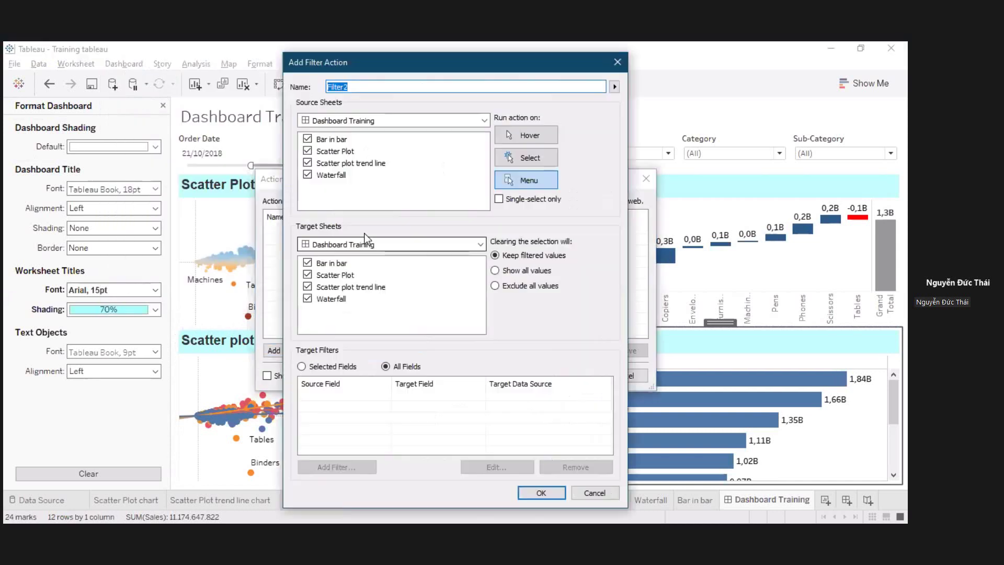
left_click(308, 151)
left_click(307, 163)
left_click(308, 174)
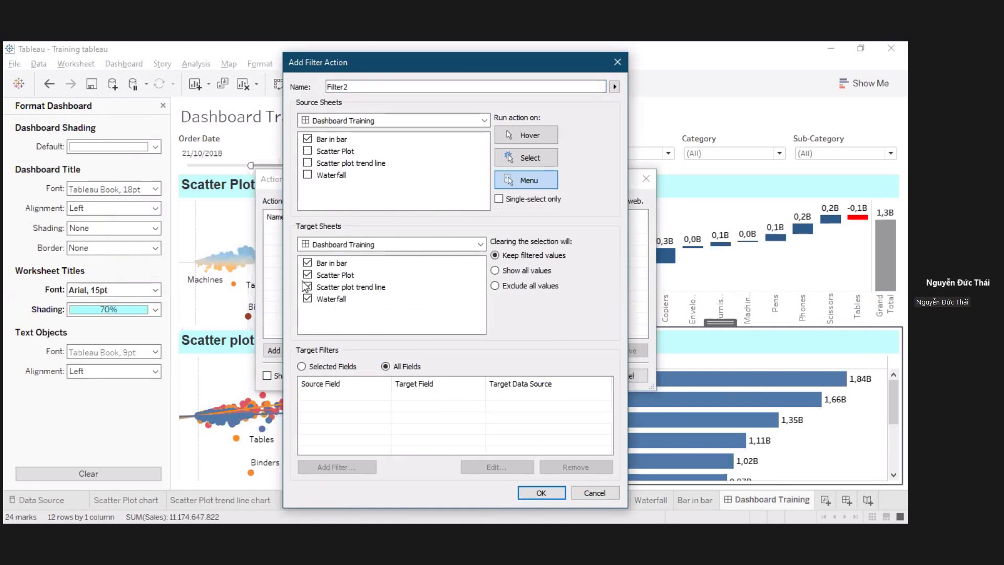
Make the filter action run on Select and show all values when the selection is cleared, and save the action.
left_click(528, 162)
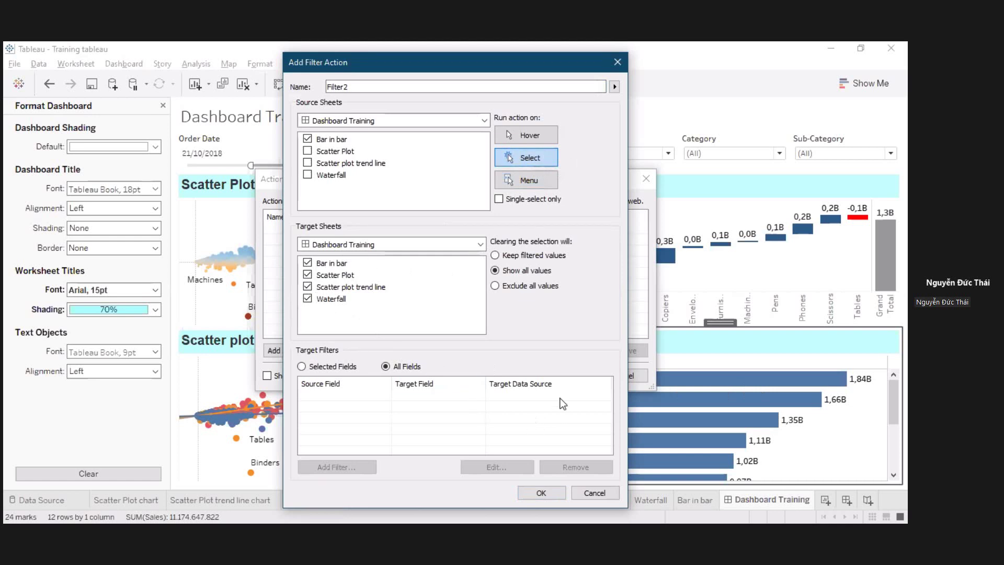
left_click(539, 493)
left_click(575, 382)
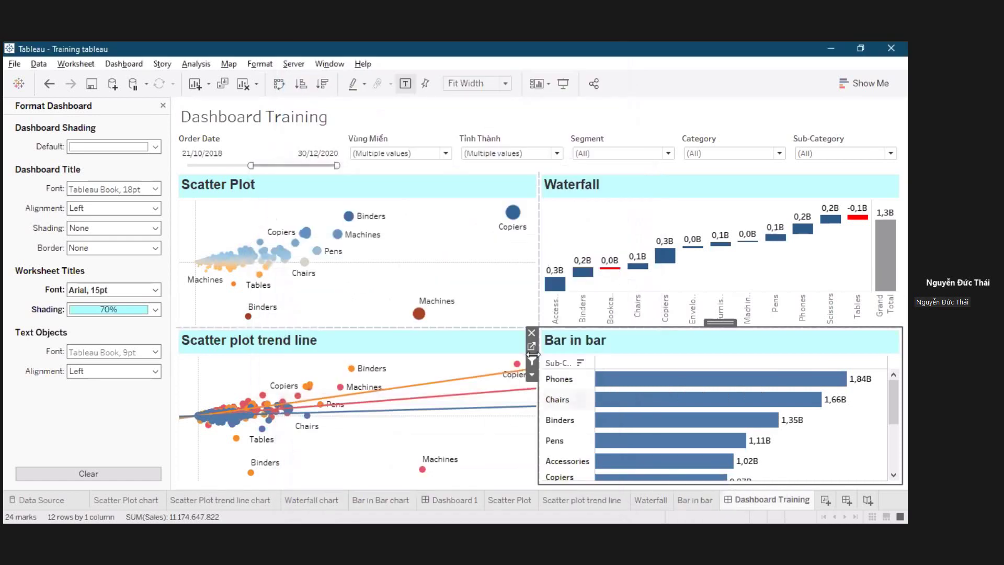
Test the filter action by selecting the Phones bar in the Bar in bar chart, and clear the selection.
mouse_move(664, 385)
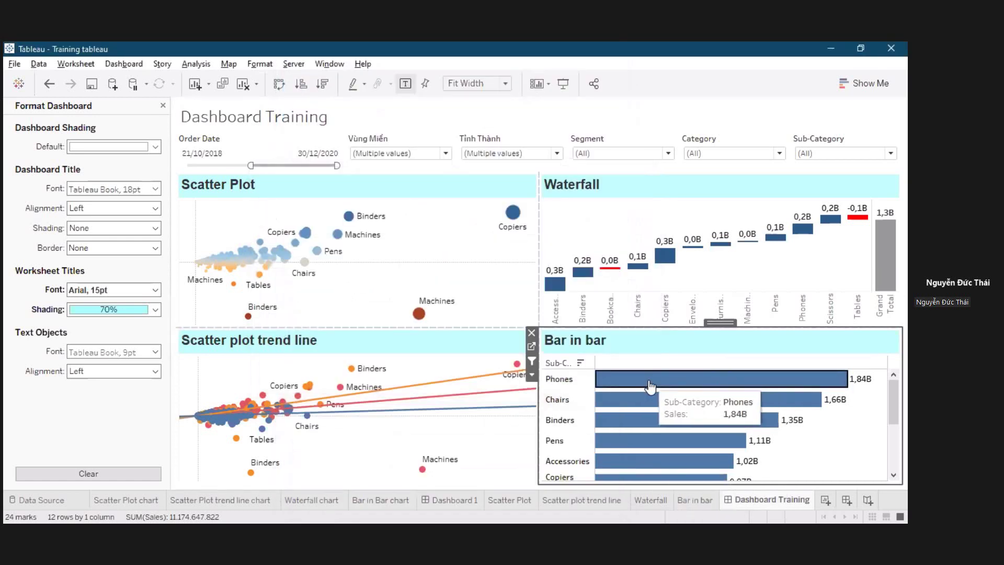
left_click(651, 386)
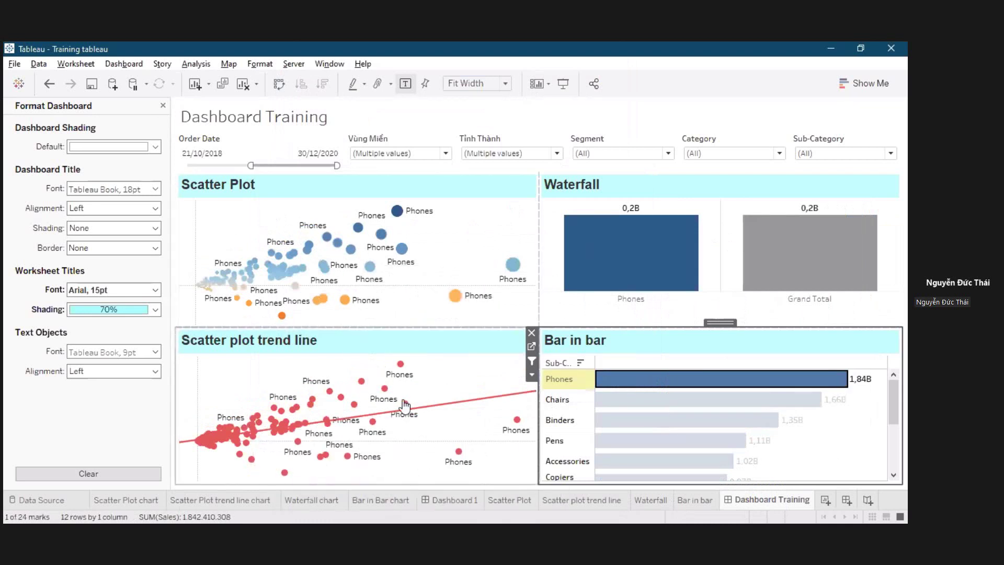
mouse_move(394, 380)
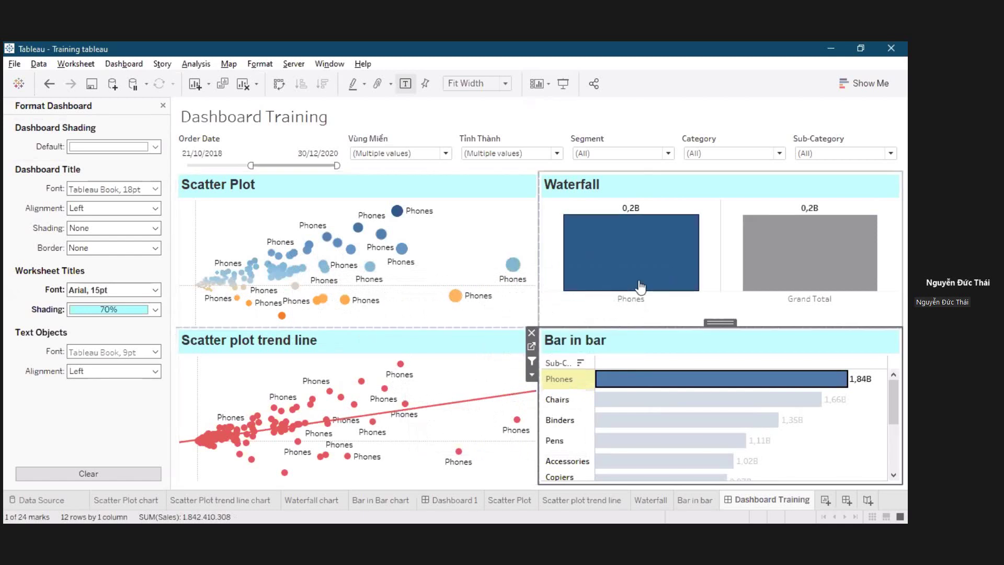
mouse_move(640, 286)
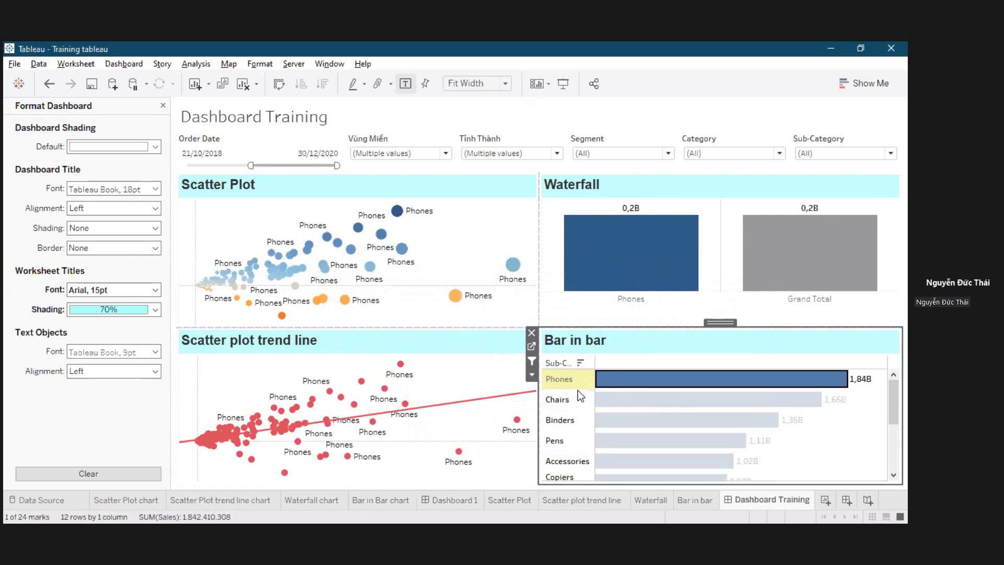
left_click(560, 379)
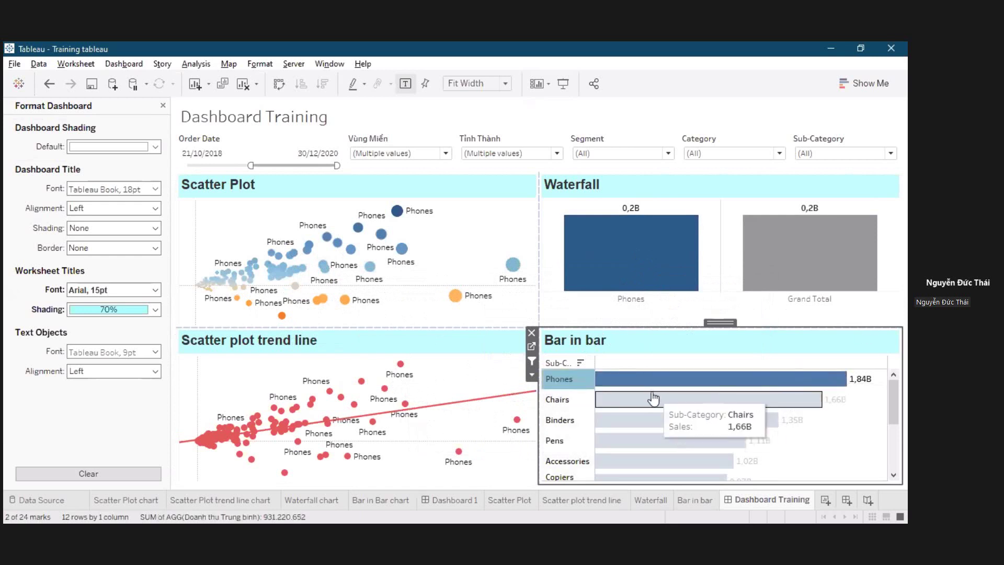
left_click(672, 381)
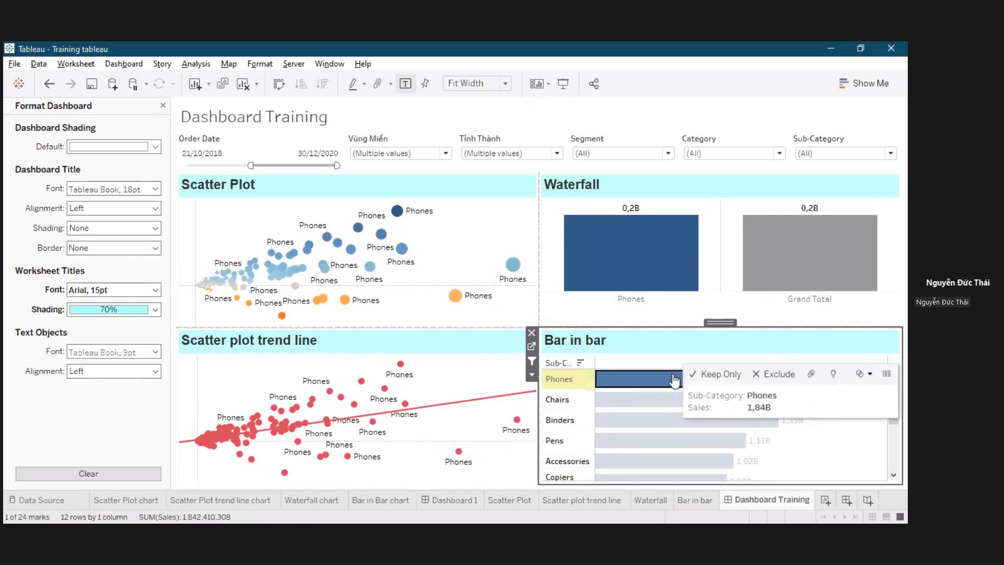
left_click(644, 386)
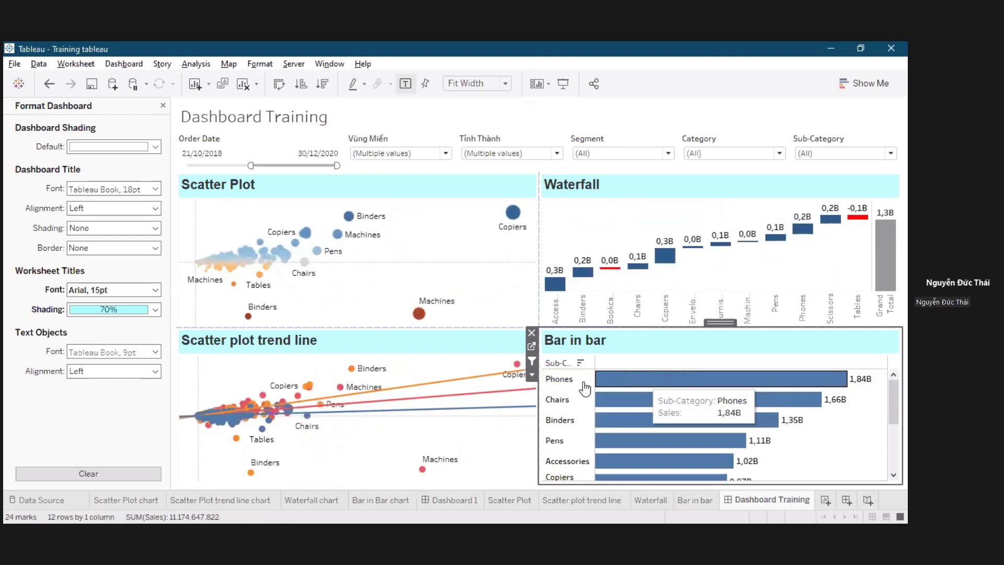
Format the dashboard title in bold black Arial.
left_click(184, 112)
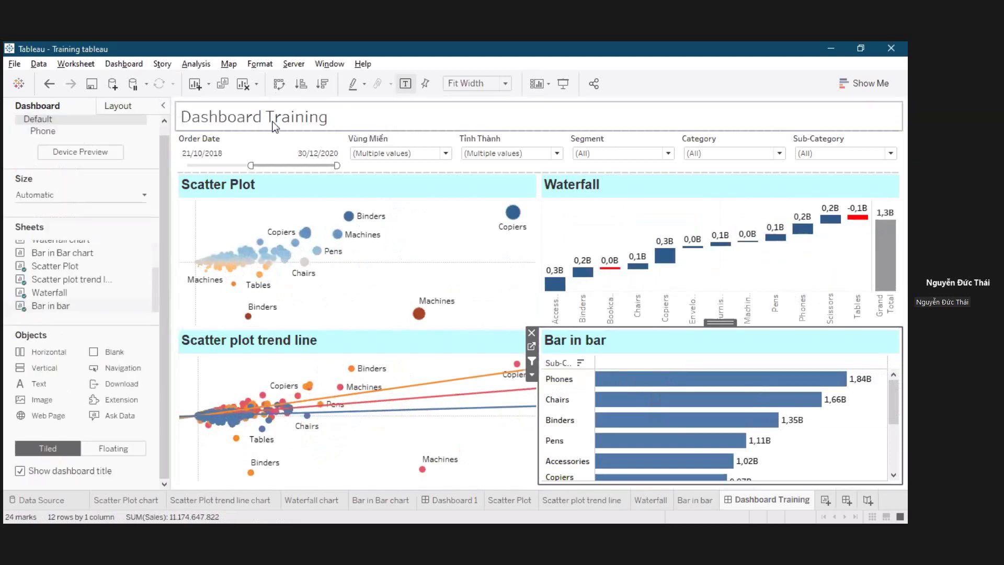
left_click(124, 63)
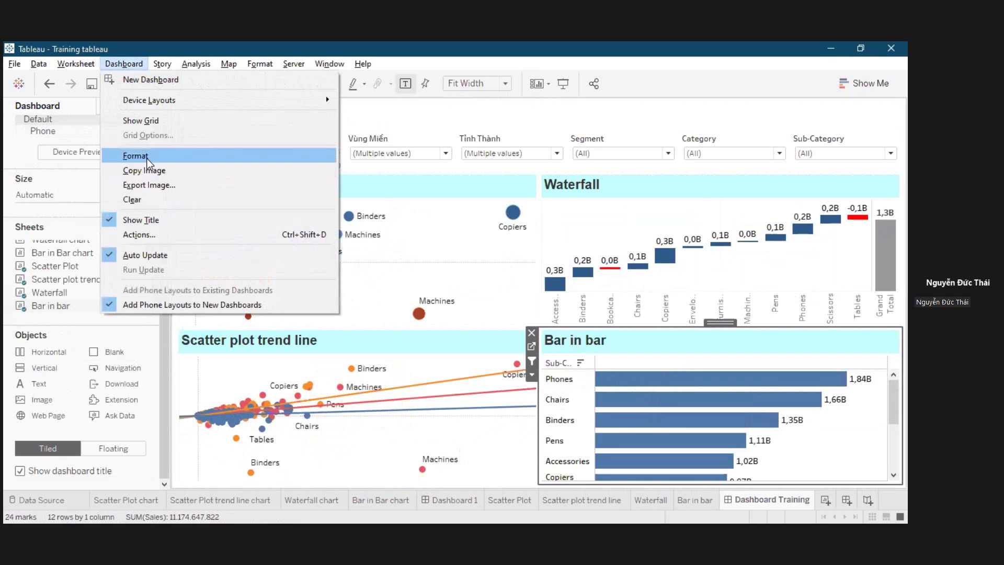
left_click(146, 159)
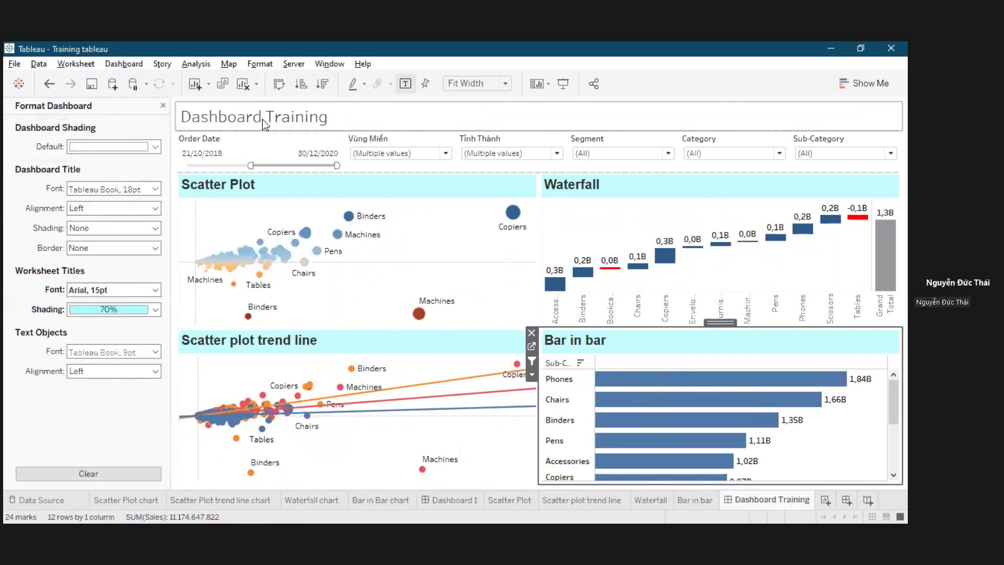
left_click(112, 190)
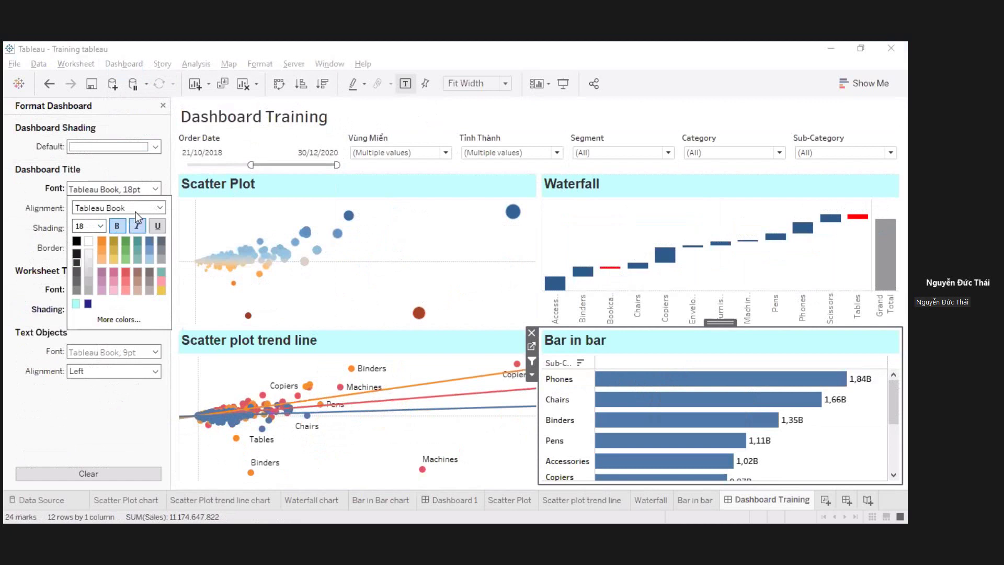
left_click(151, 191)
left_click(151, 190)
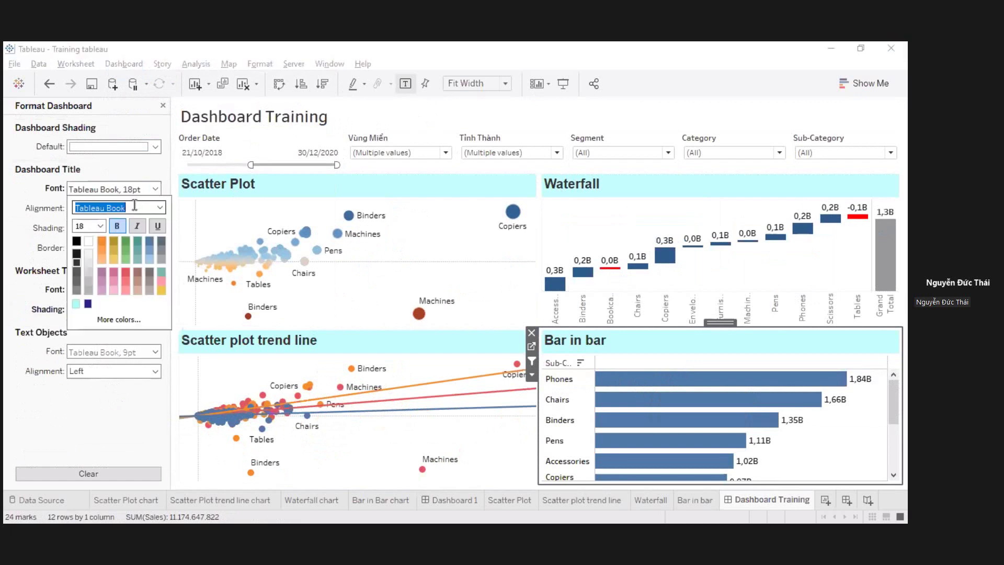
type("aria")
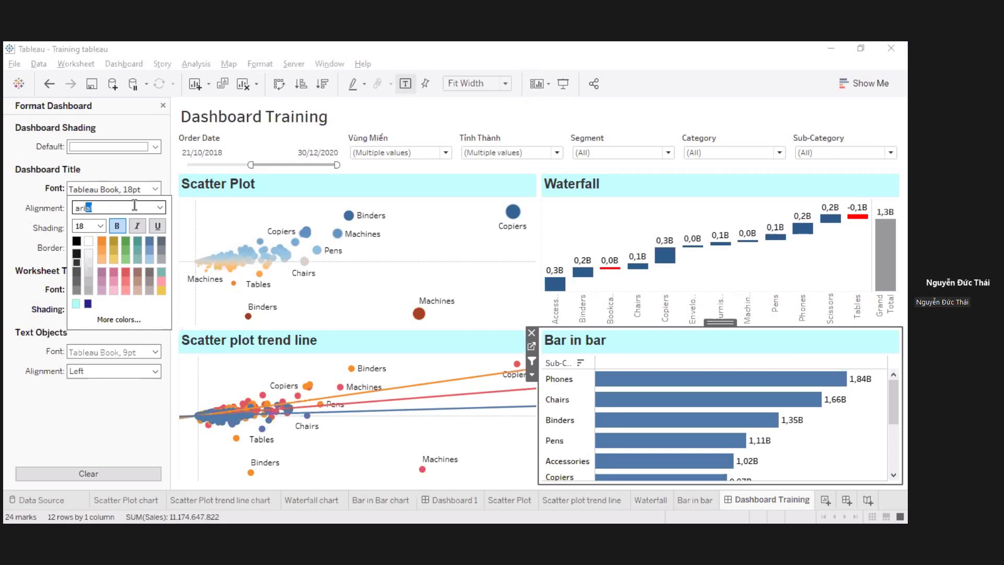
key("Tab")
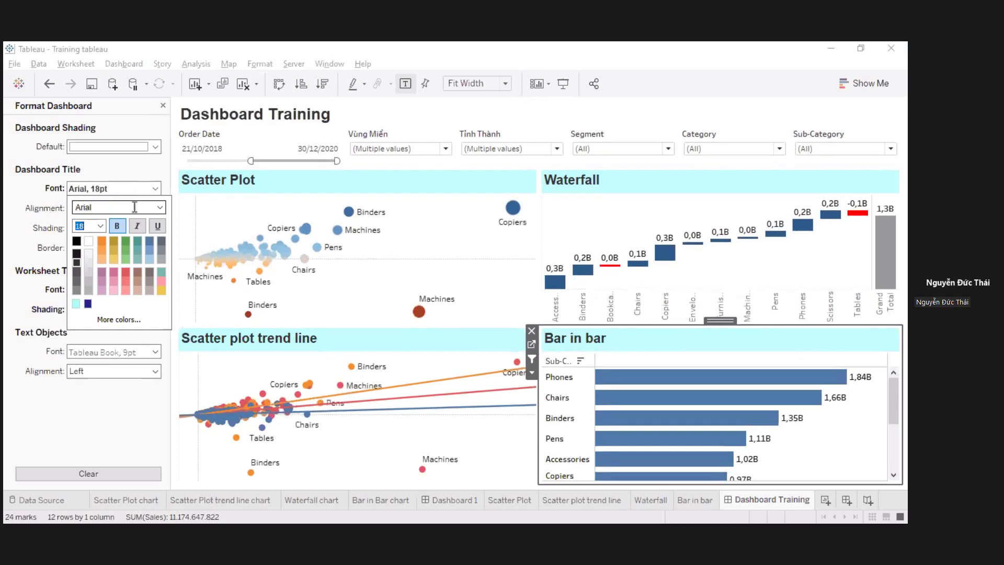
left_click(76, 241)
left_click(6, 194)
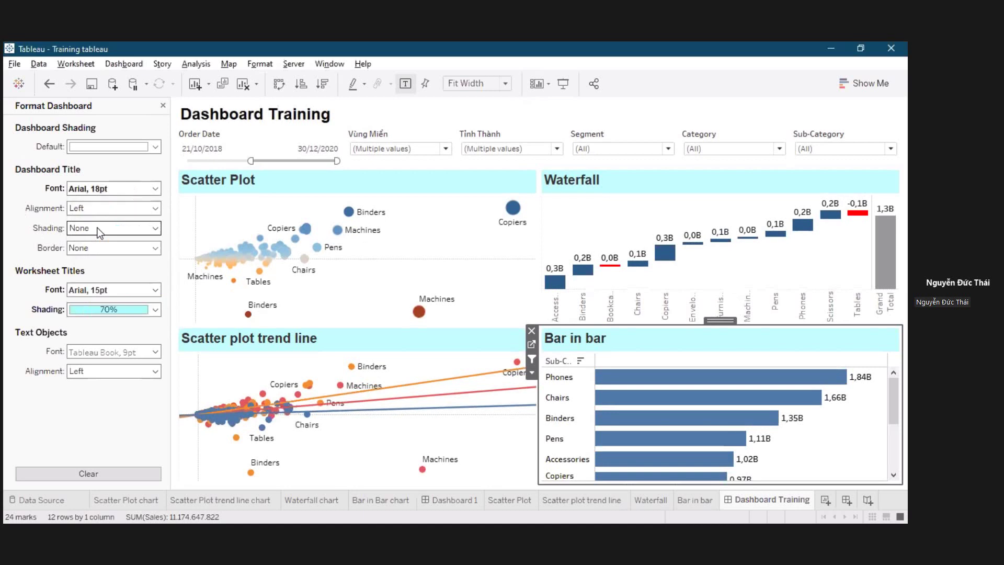
Shade the dashboard title with the custom light cyan colour at 100%, and close the dashboard formatting.
left_click(84, 228)
left_click(75, 323)
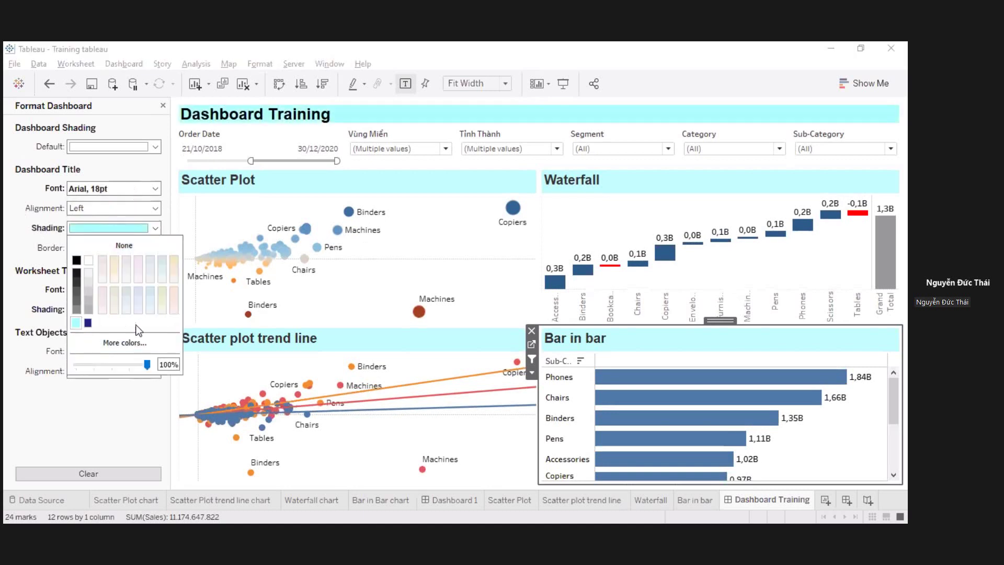
left_click(19, 432)
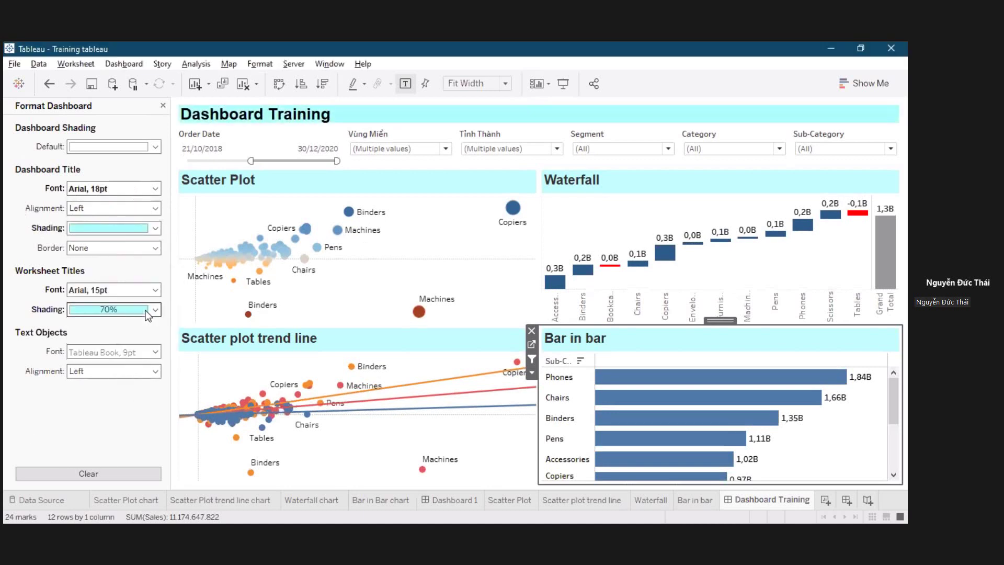
left_click(163, 106)
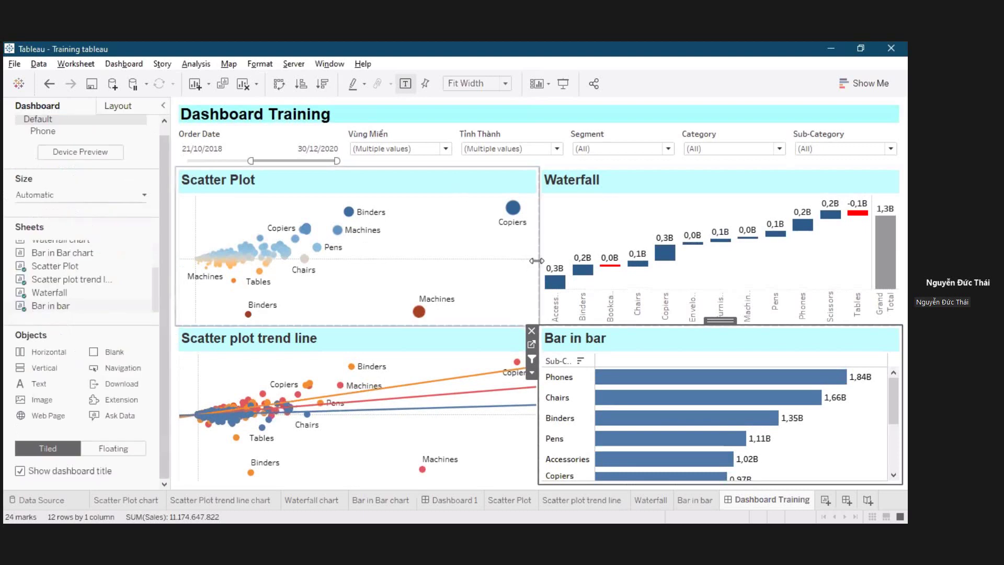
Widen the Scatter Plot and Scatter plot trend line charts to the same width, and save the workbook.
left_click_drag(538, 262, 596, 264)
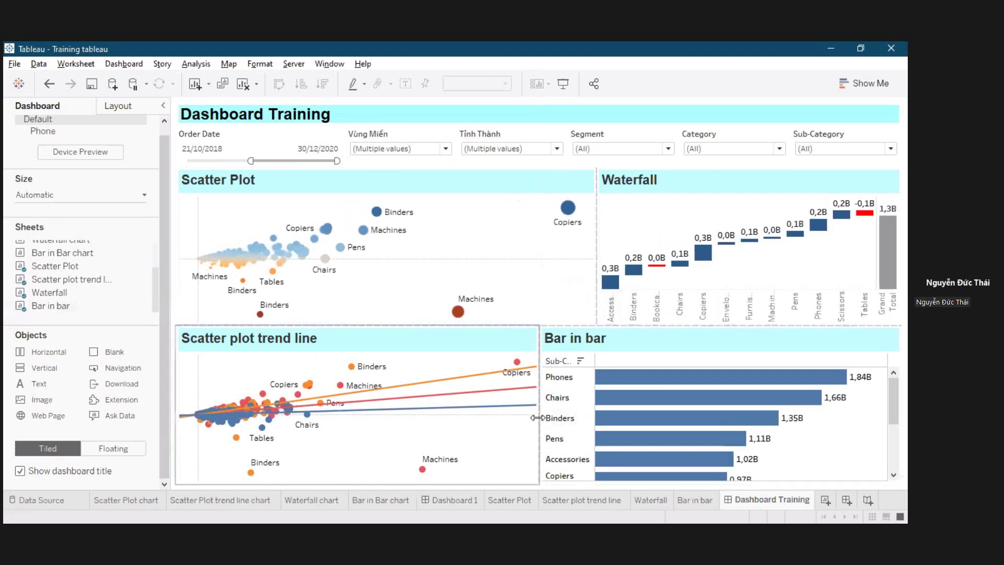
left_click_drag(539, 418, 587, 417)
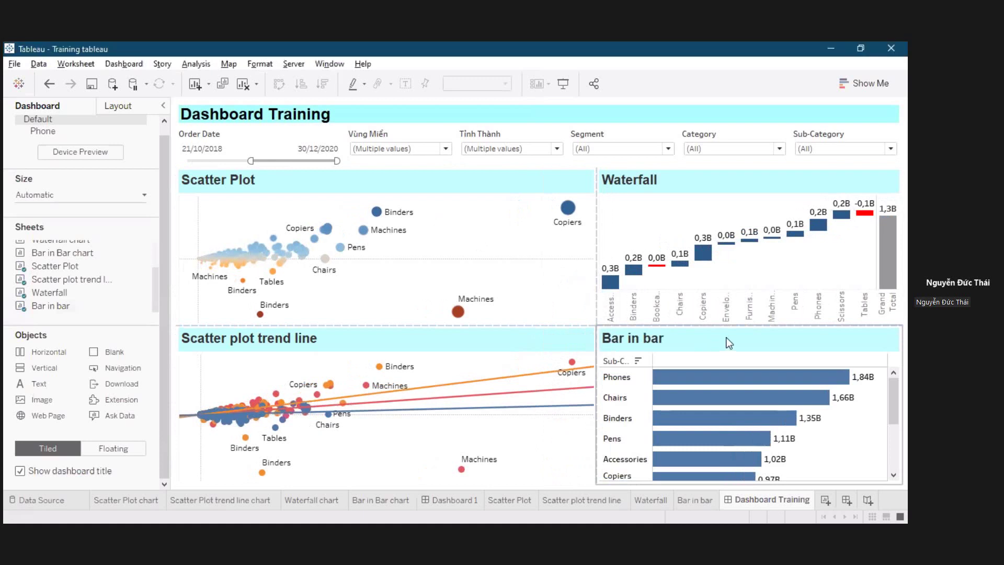
left_click(486, 159)
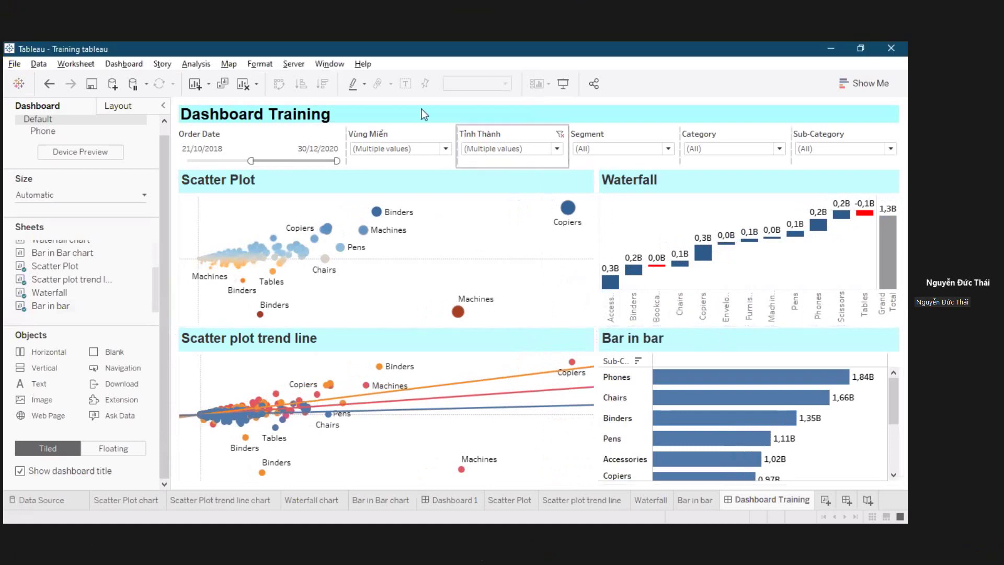
left_click(92, 84)
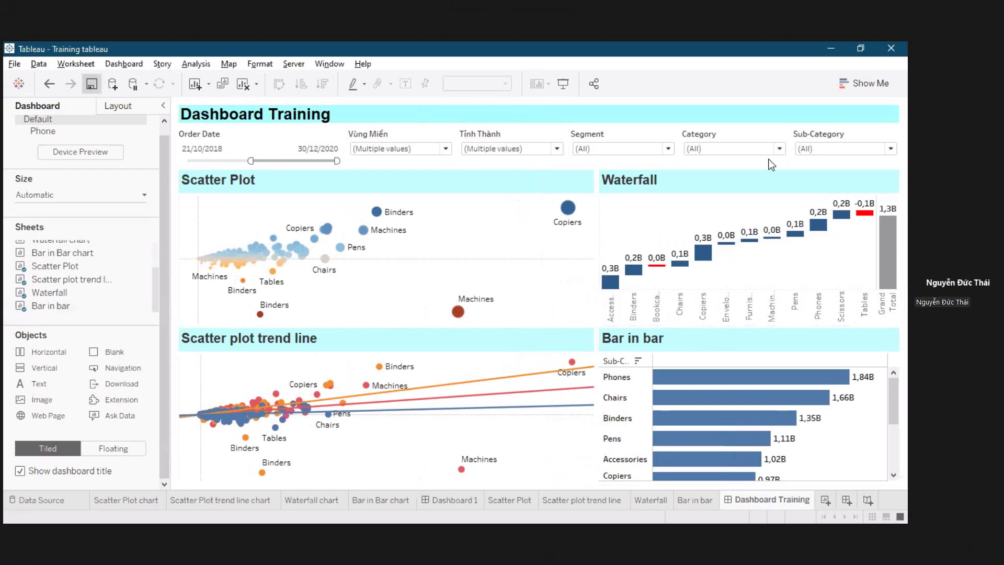
left_click(771, 164)
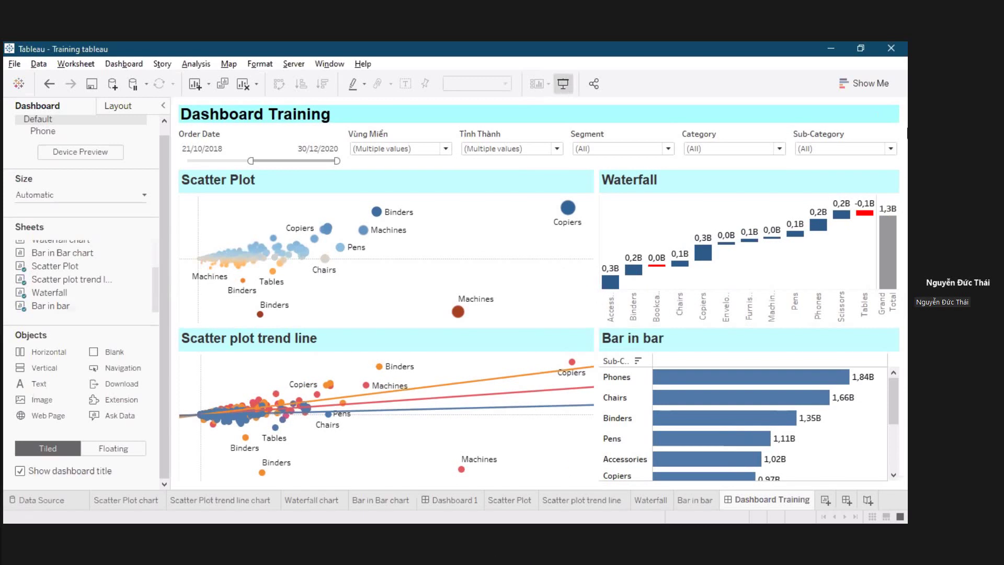
View the finished Dashboard Training dashboard in presentation mode.
left_click(563, 83)
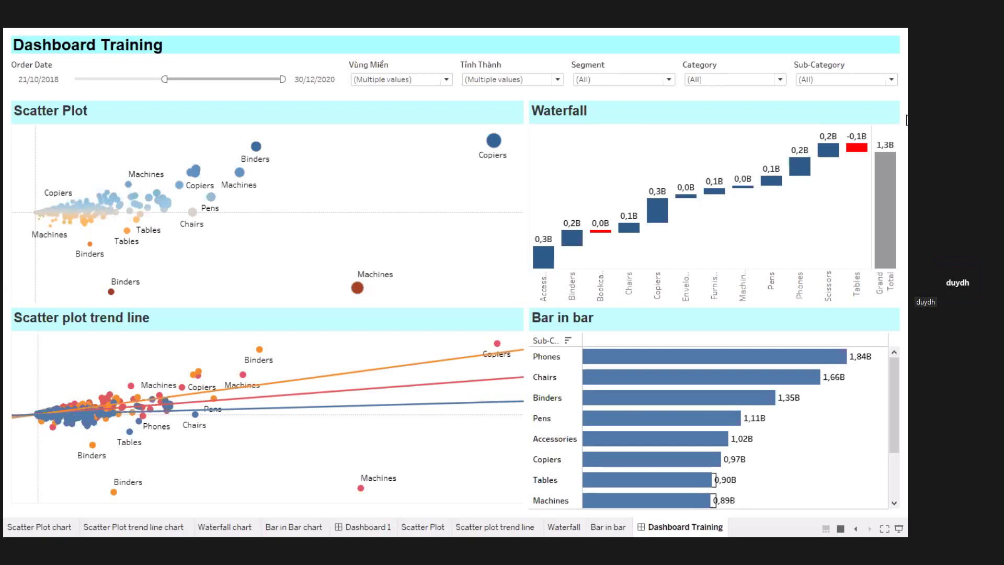
key("Escape")
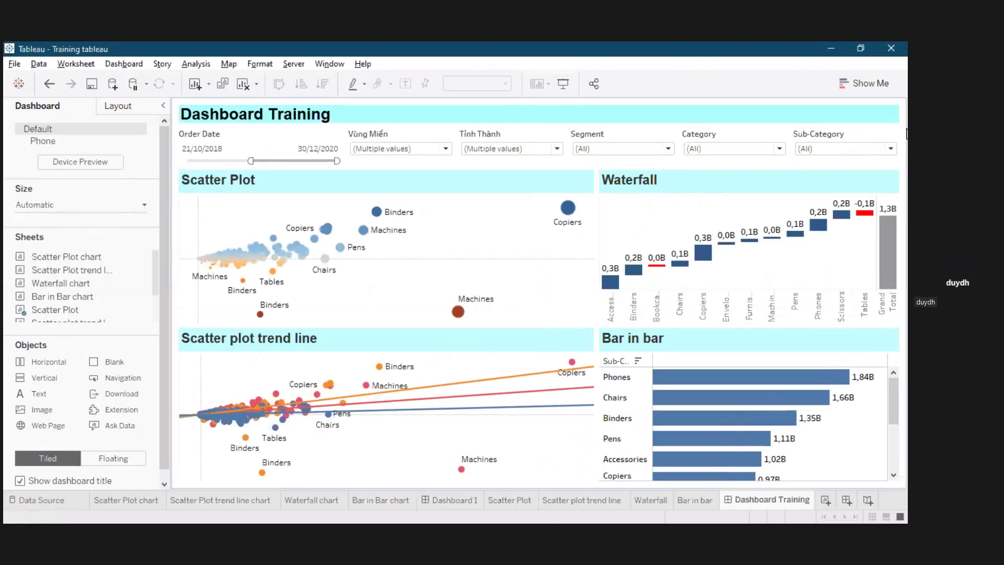
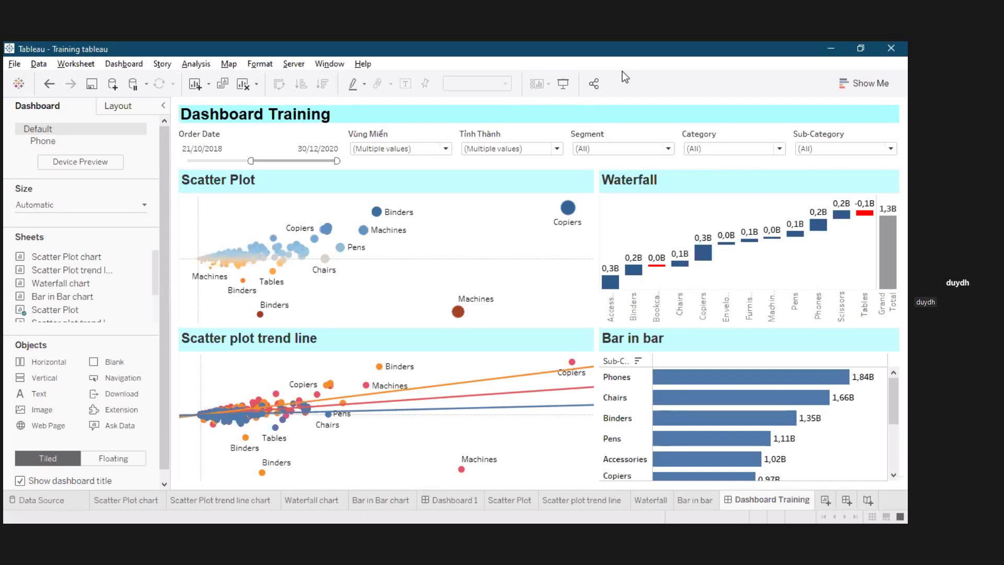
left_click(563, 85)
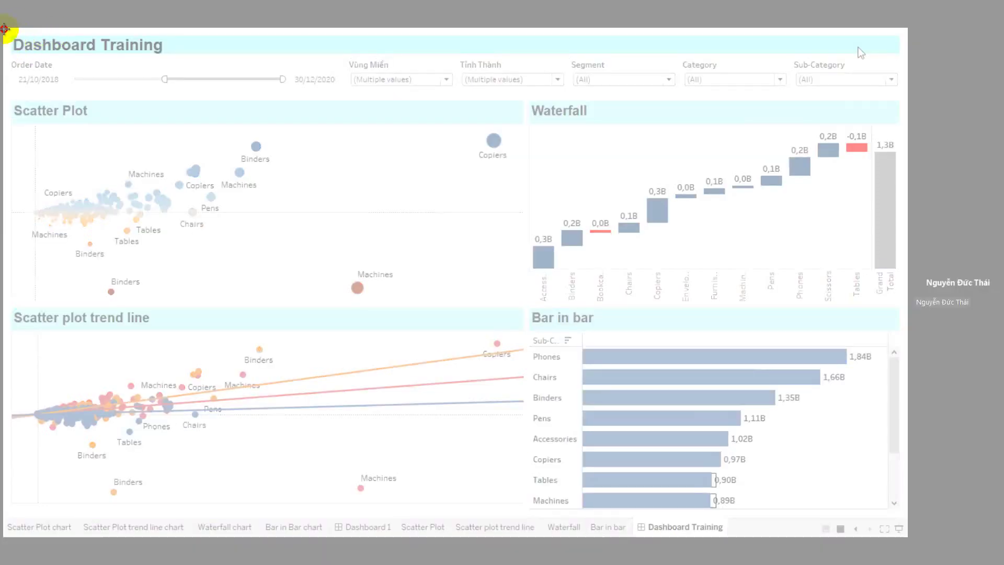
Capture a screen snip of the whole presented Dashboard Training dashboard.
left_click_drag(4, 29, 910, 535)
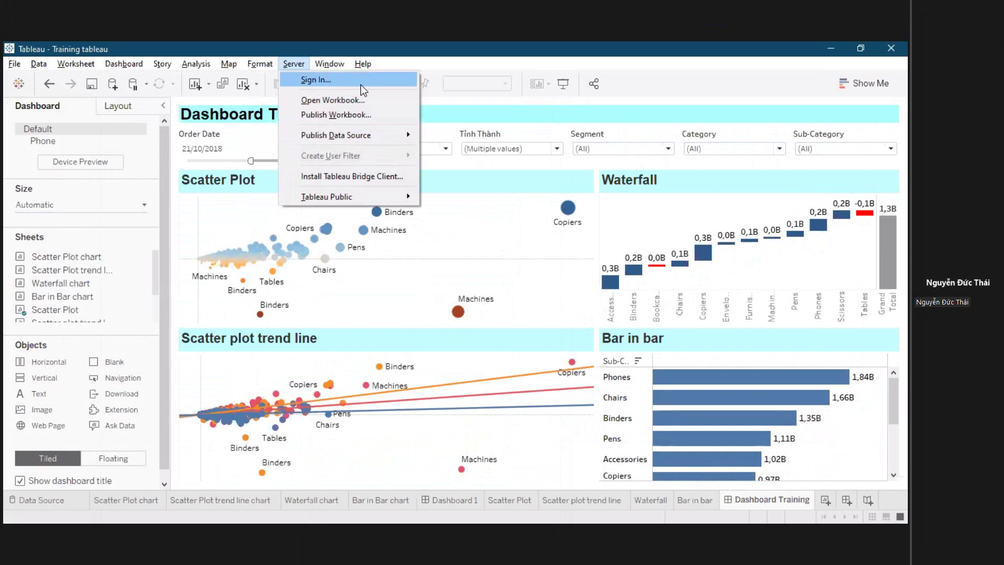
Sign in to the BSD Tableau site on Tableau Online, entering the account password.
left_click(360, 83)
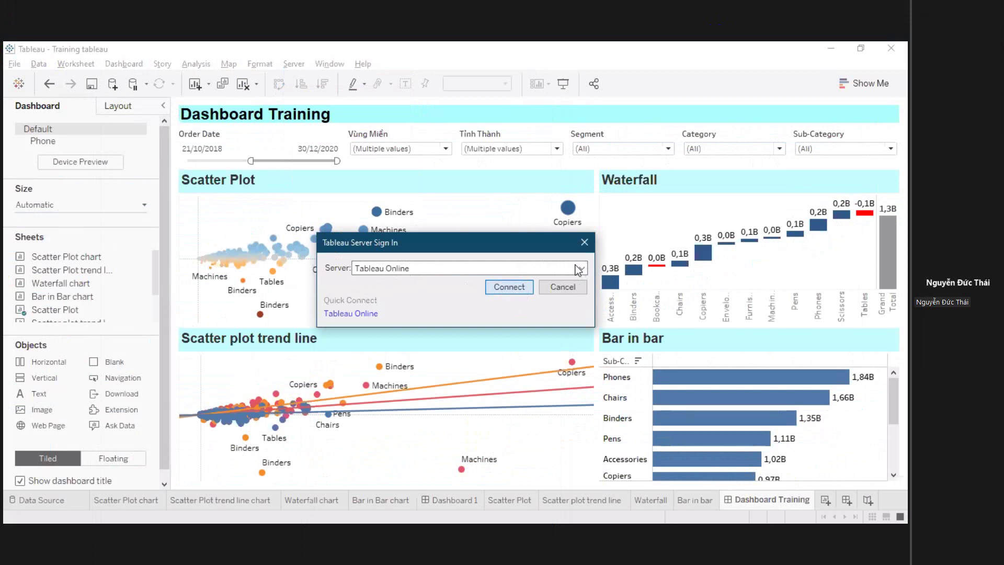
key("Return")
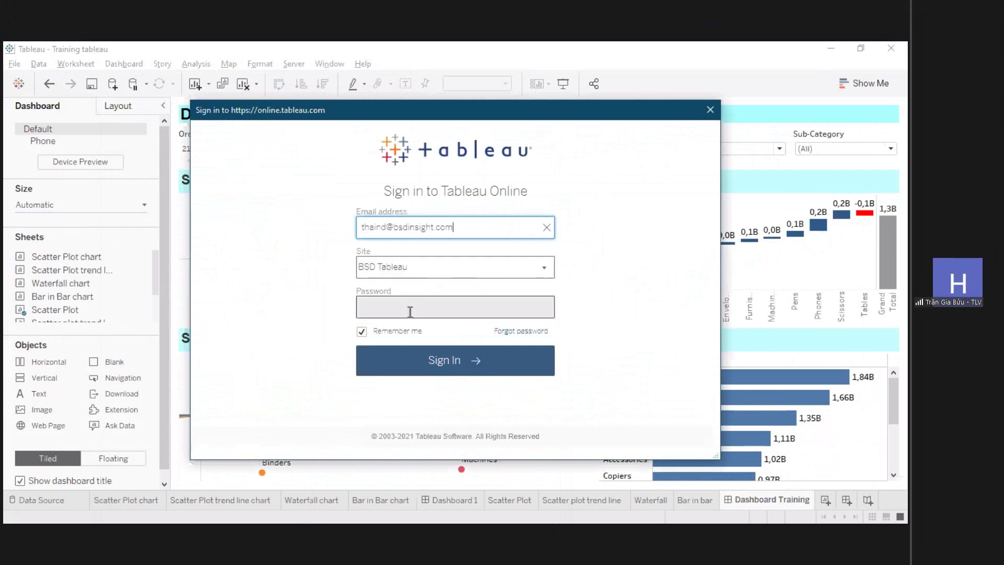
left_click(410, 311)
type("******")
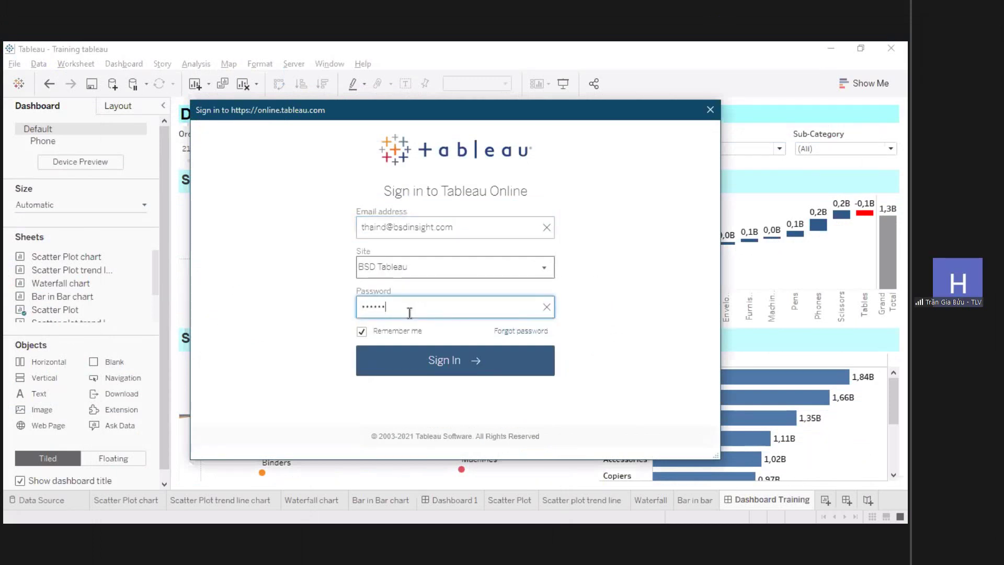
key("BackSpace")
key("BackSpace")
key("BackSpace")
key("BackSpace")
key("BackSpace")
key("BackSpace")
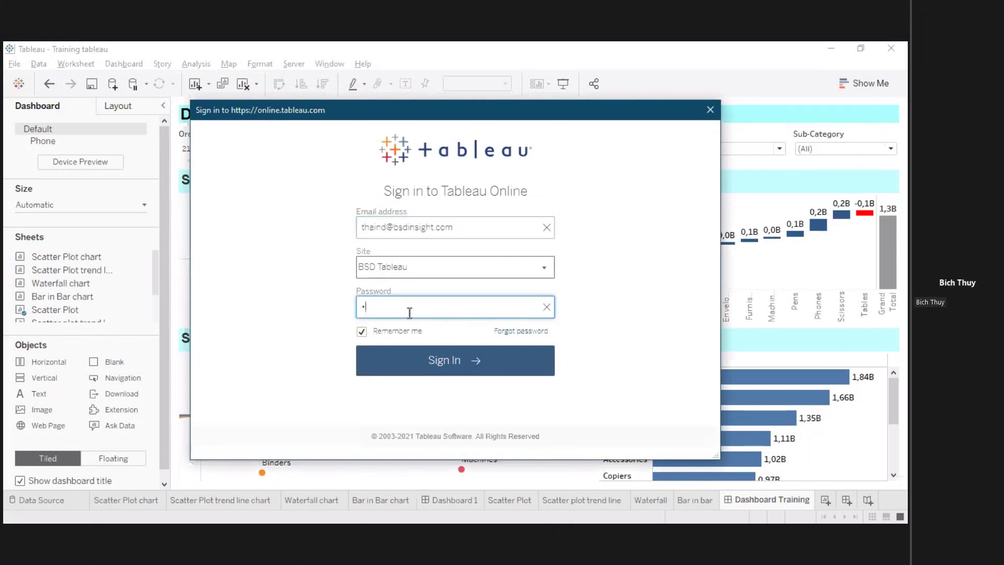
type("***********")
left_click(478, 370)
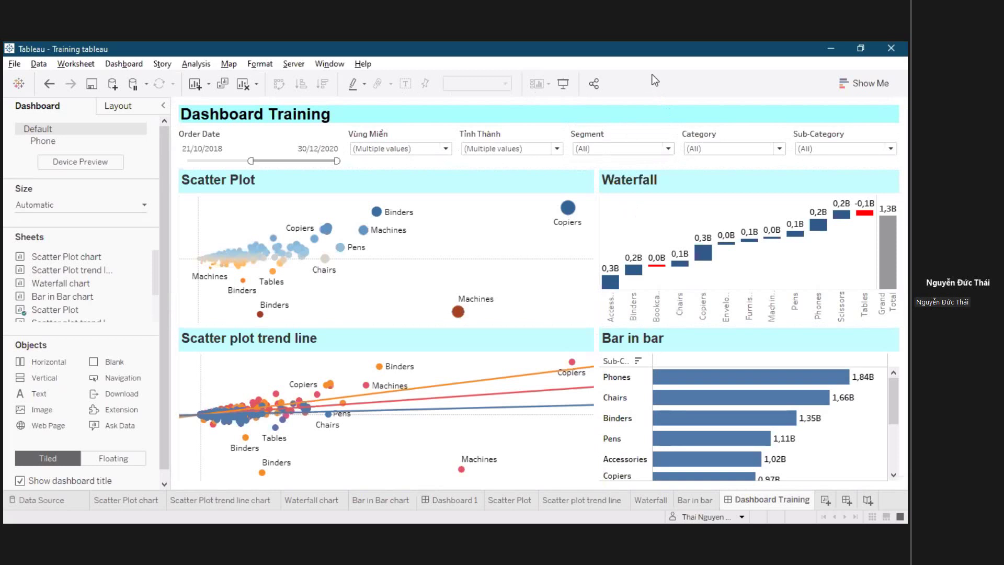
Start publishing the Training tableau workbook to Tableau Online and review the project list, keeping the Default project.
left_click(296, 65)
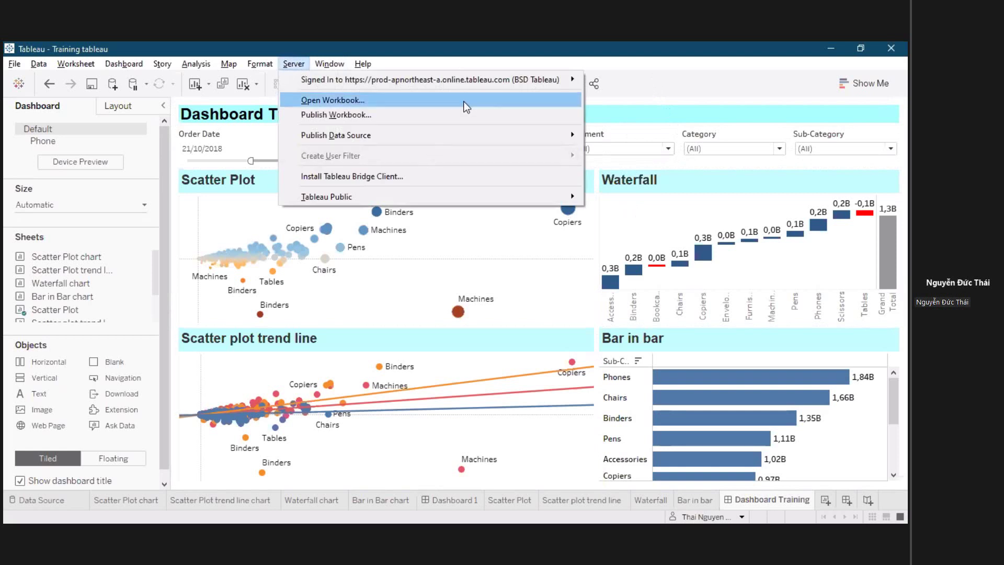
mouse_move(480, 87)
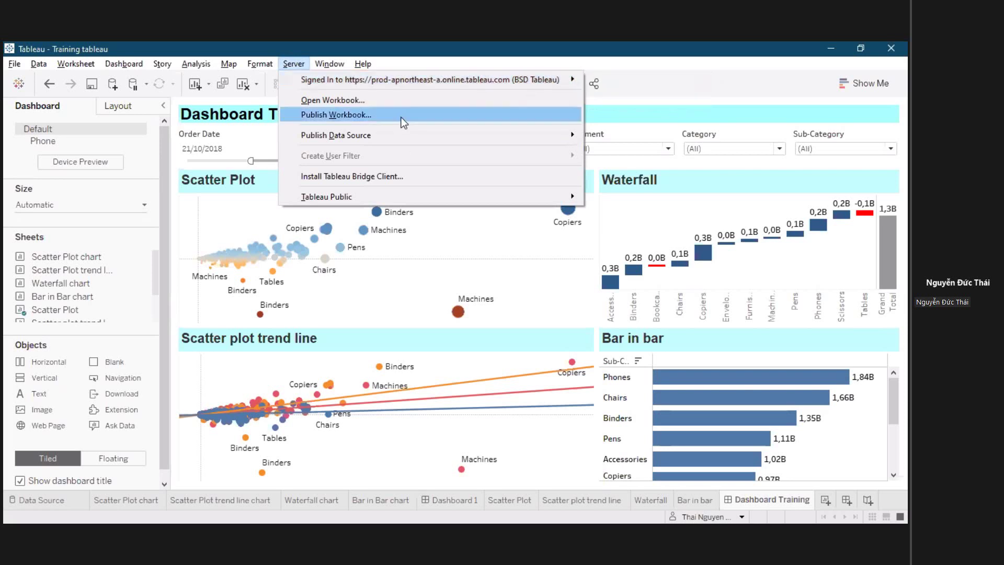
left_click(428, 111)
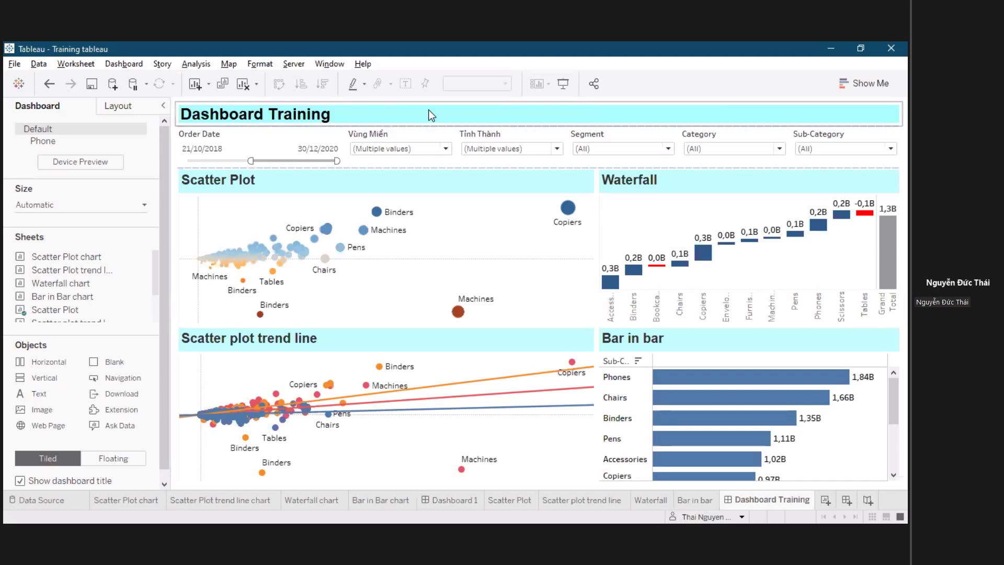
left_click(365, 120)
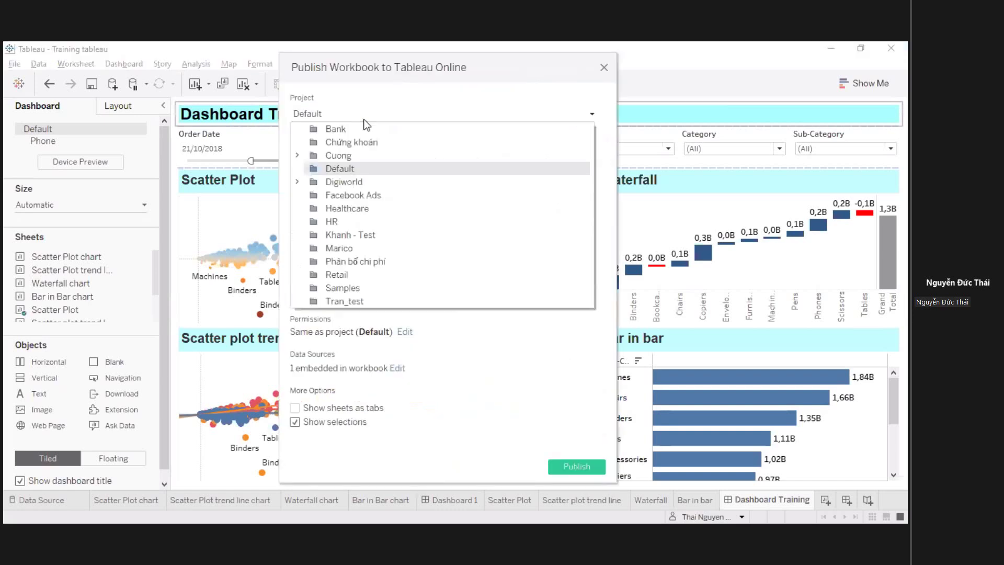
left_click(344, 114)
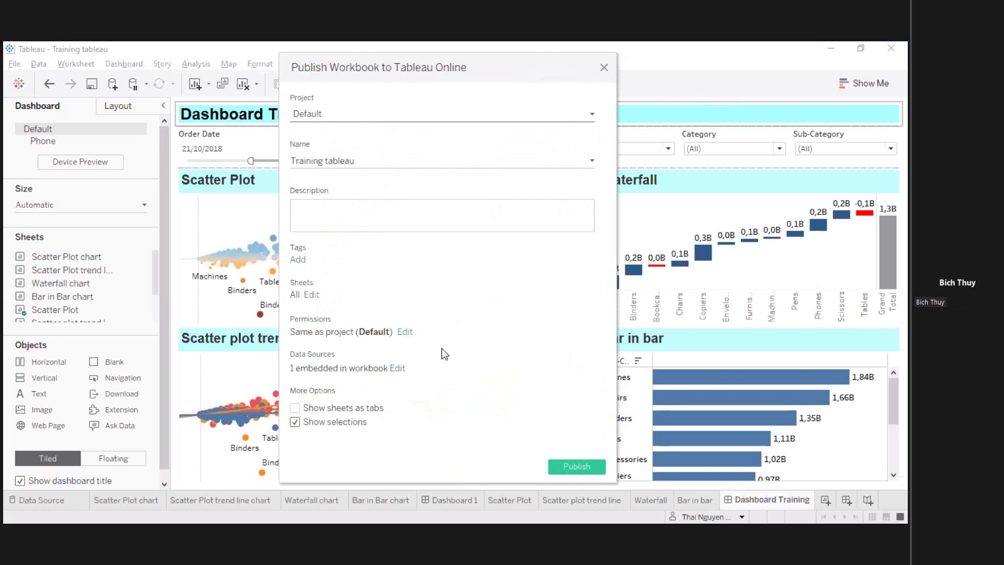
Try custom permissions for one user, denying Filter and leaving the comment, image/PDF and summary data permissions unspecified, and cancel publishing.
left_click(407, 333)
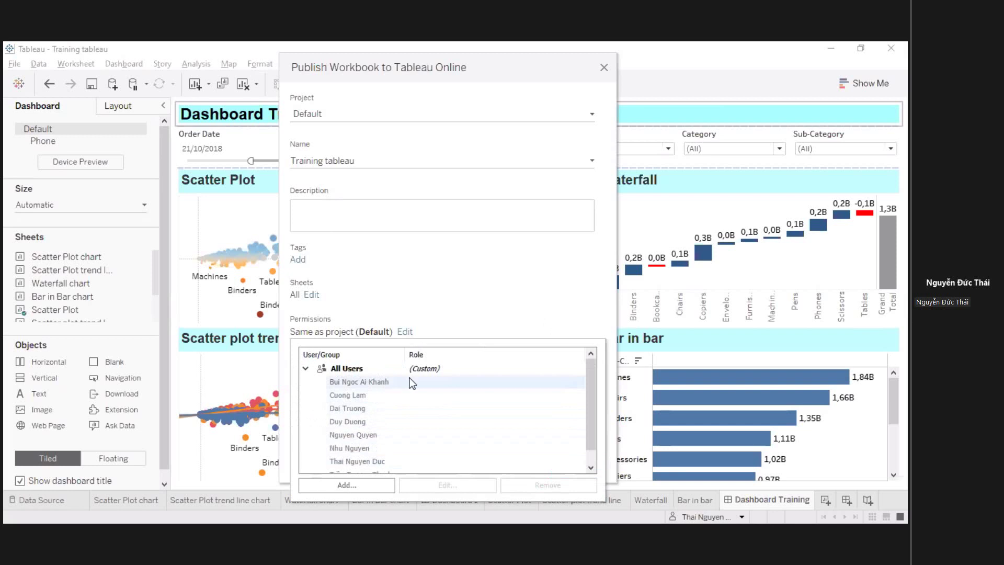
left_click(359, 487)
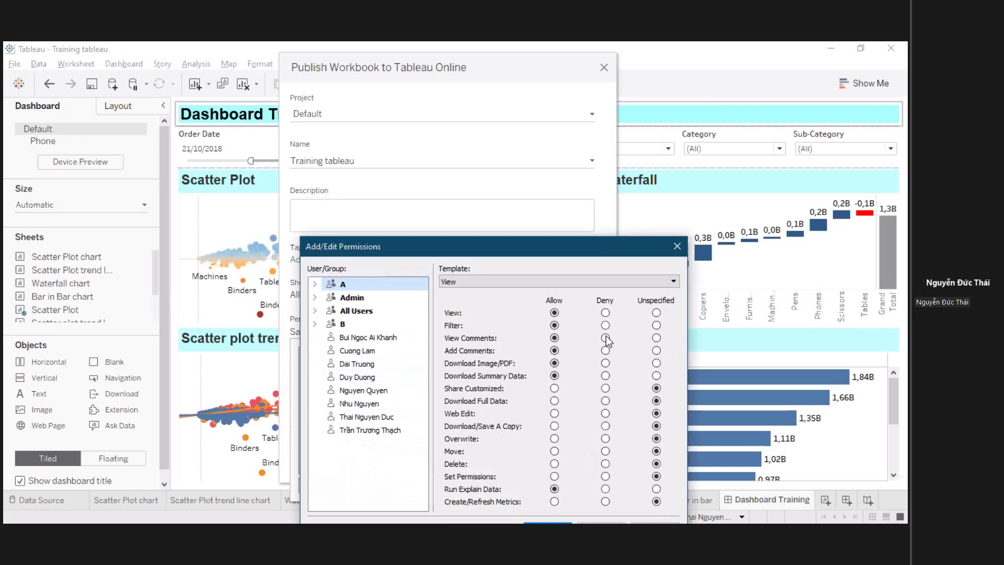
left_click(386, 417)
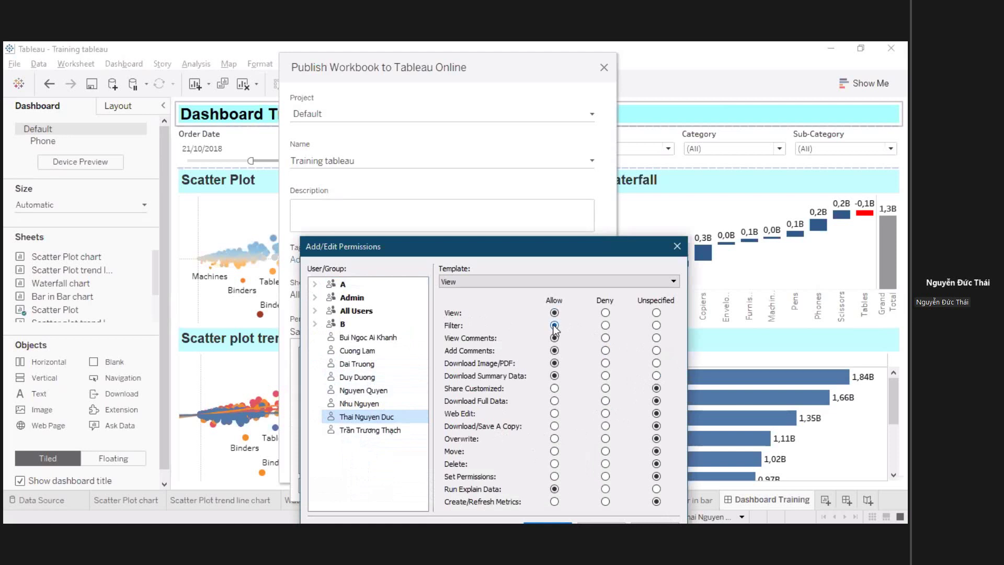
left_click(606, 326)
left_click(656, 337)
left_click(656, 351)
left_click(656, 362)
left_click(656, 376)
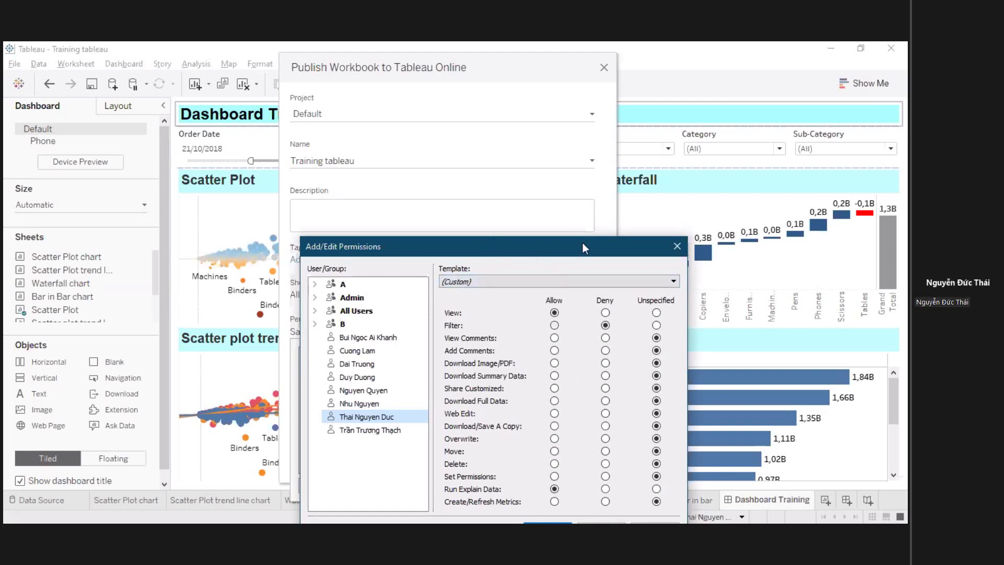
left_click(676, 245)
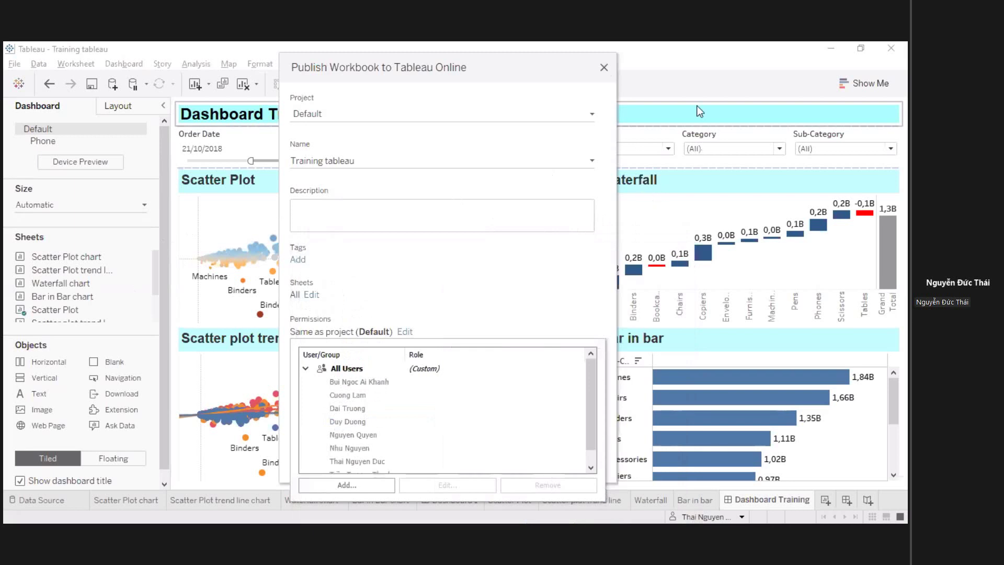
key("Escape")
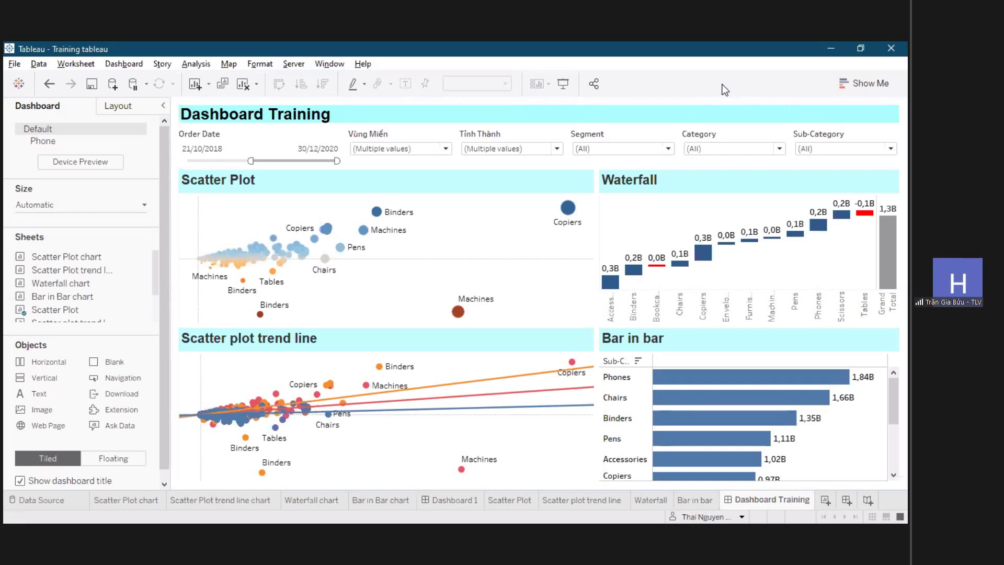
Sign out of Tableau Online and reopen the server sign-in.
left_click(292, 64)
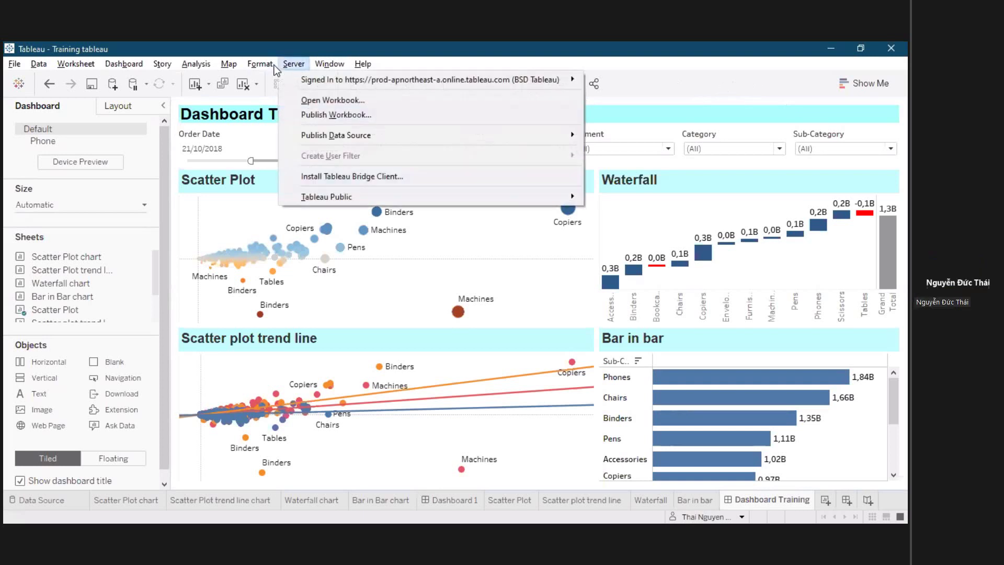
mouse_move(311, 85)
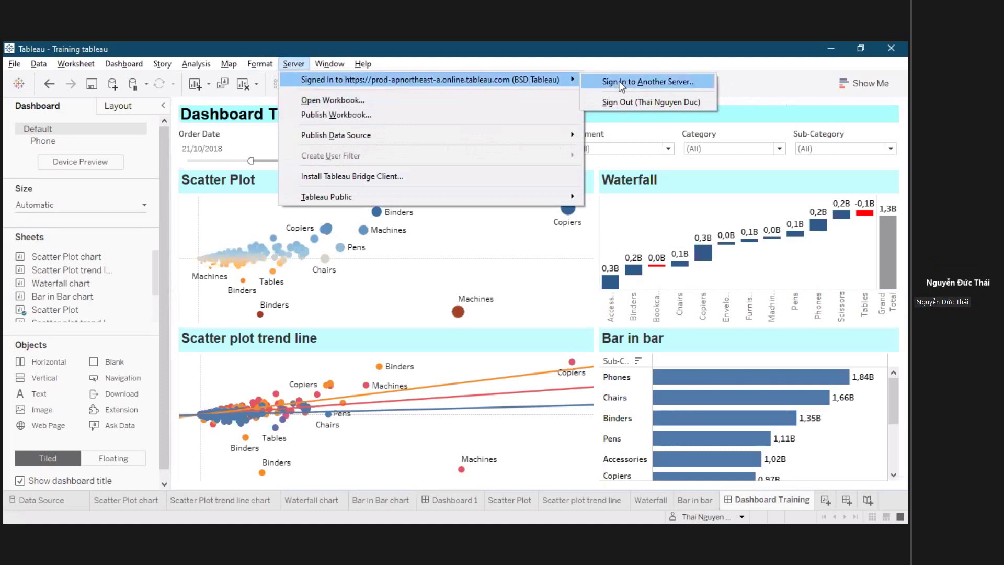
left_click(622, 100)
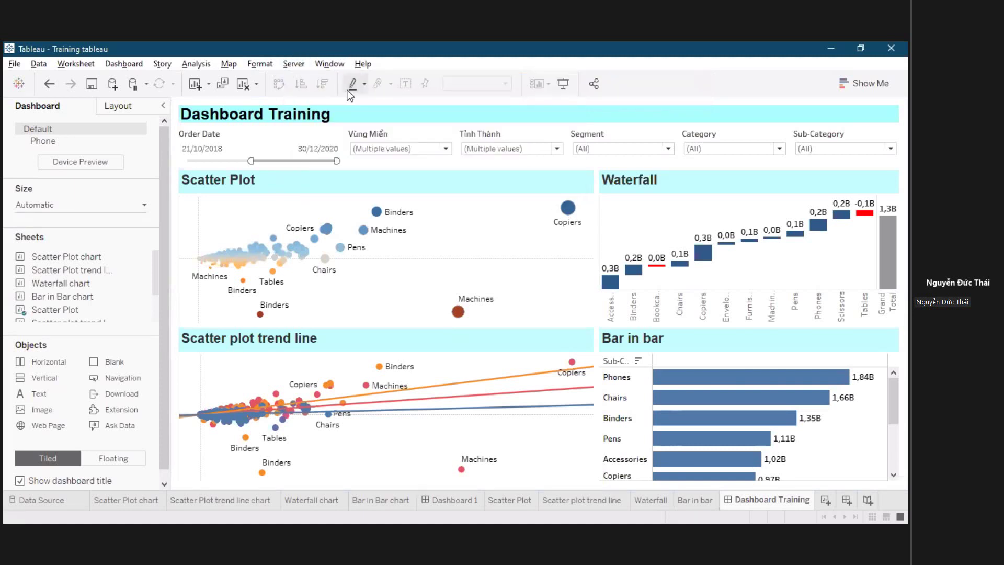
left_click(294, 64)
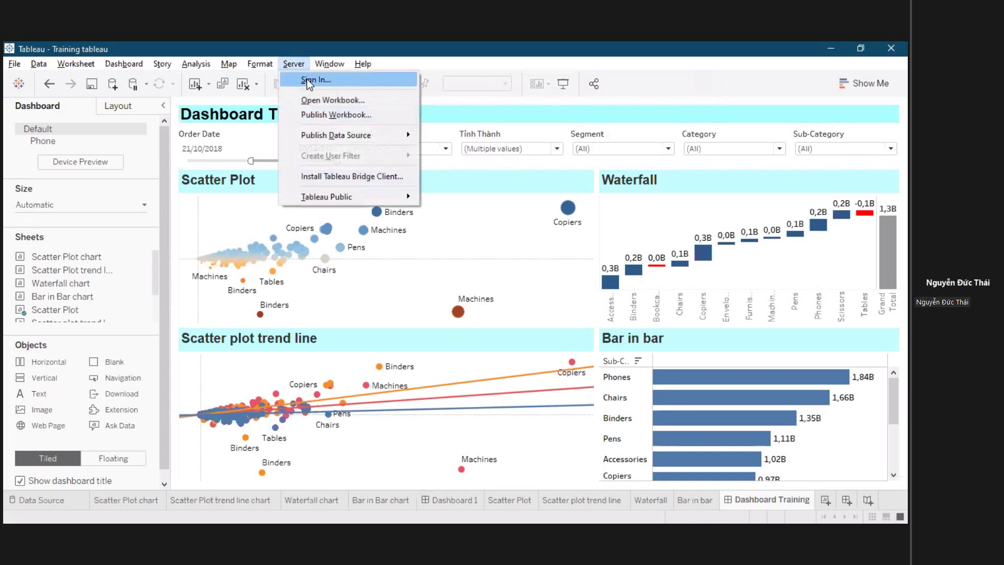
left_click(309, 81)
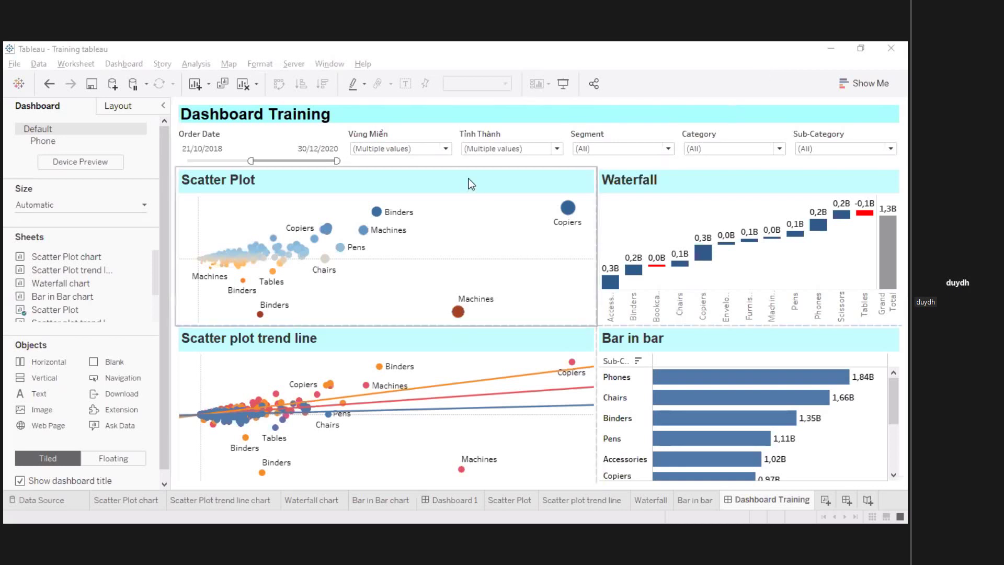
Go to the Scatter Plot worksheet and start creating a user filter on Tỉnh Thành.
left_click(602, 181)
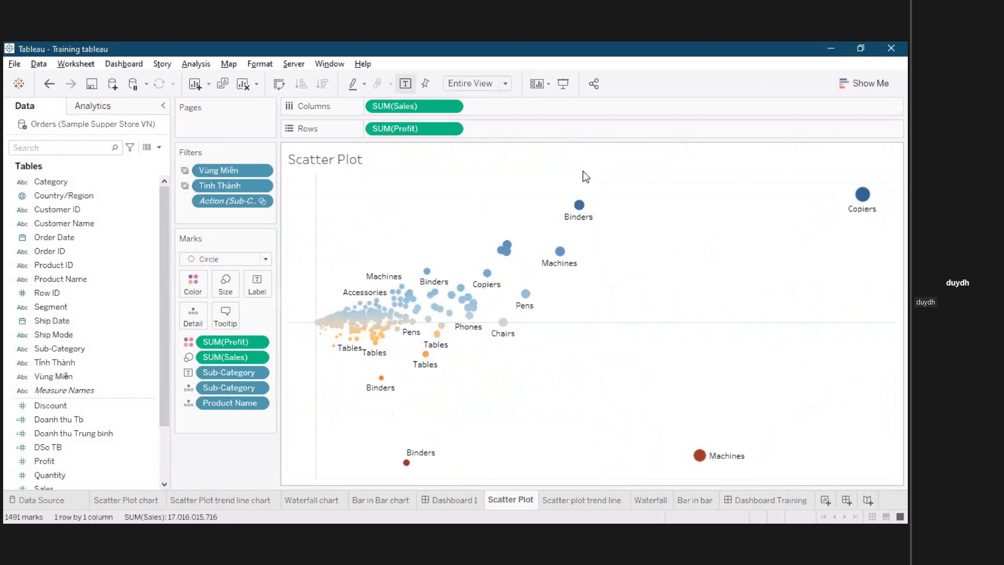
left_click(327, 65)
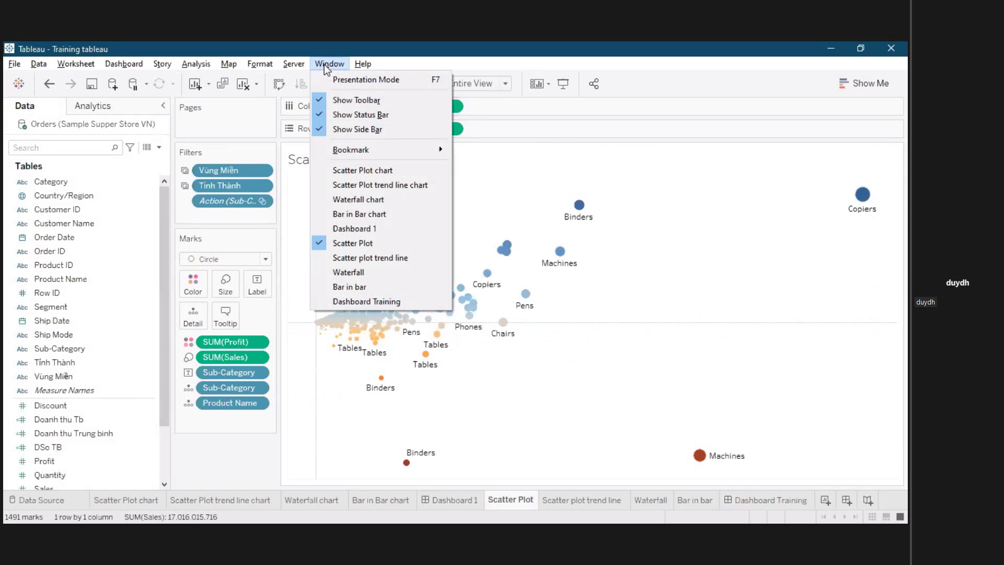
mouse_move(282, 68)
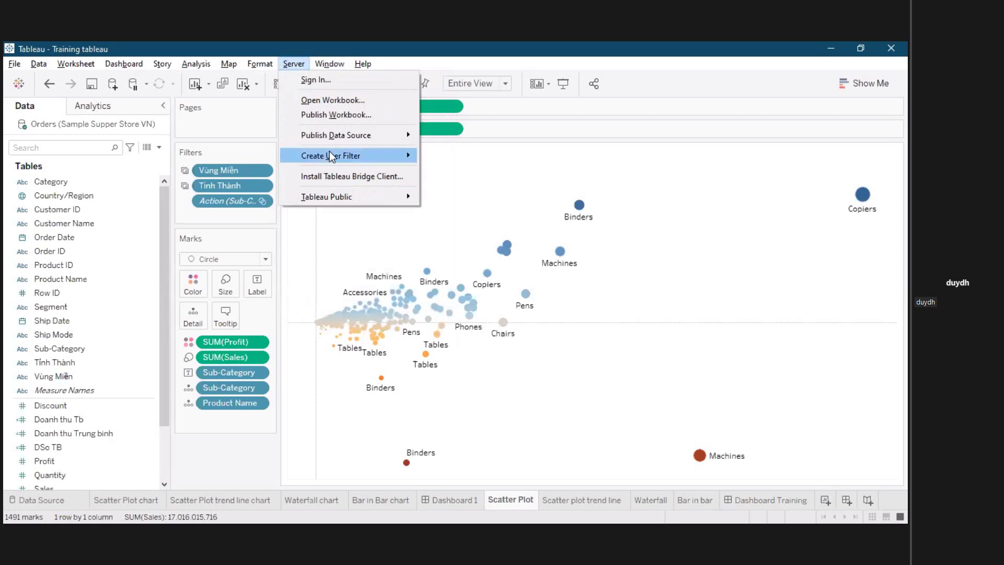
mouse_move(331, 155)
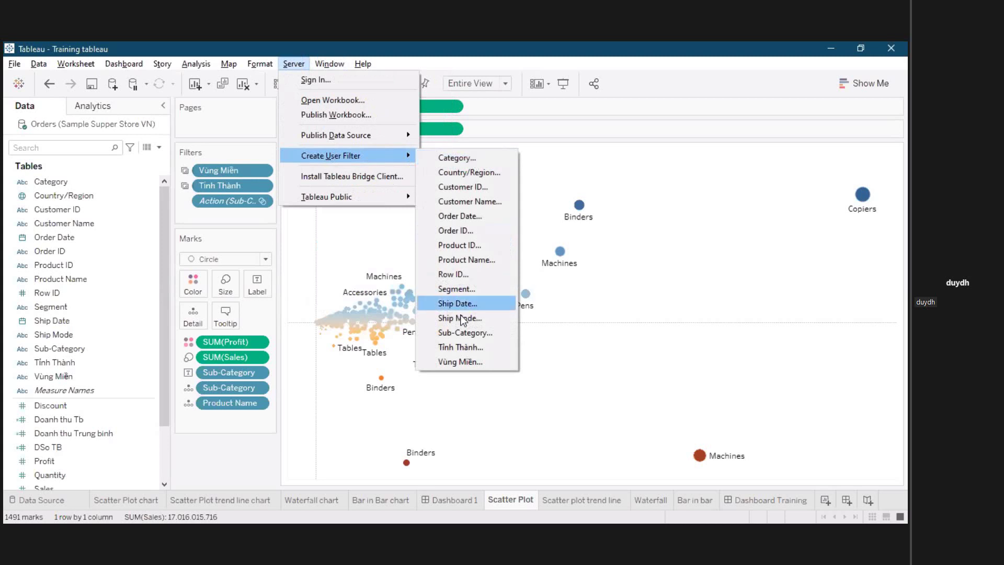
left_click(461, 347)
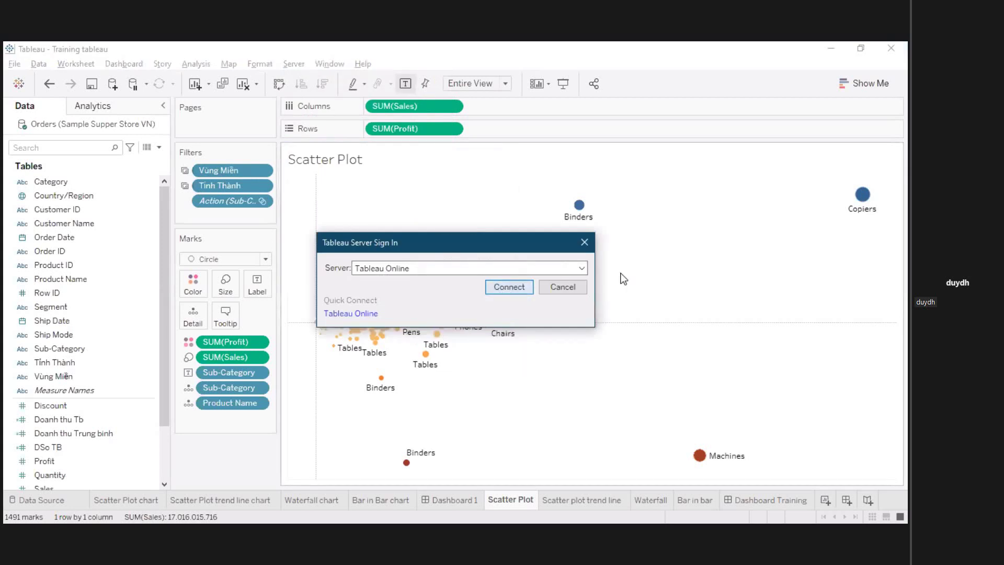
Connect to Tableau Online and sign in to the BSD Tableau site with the account password.
key("Return")
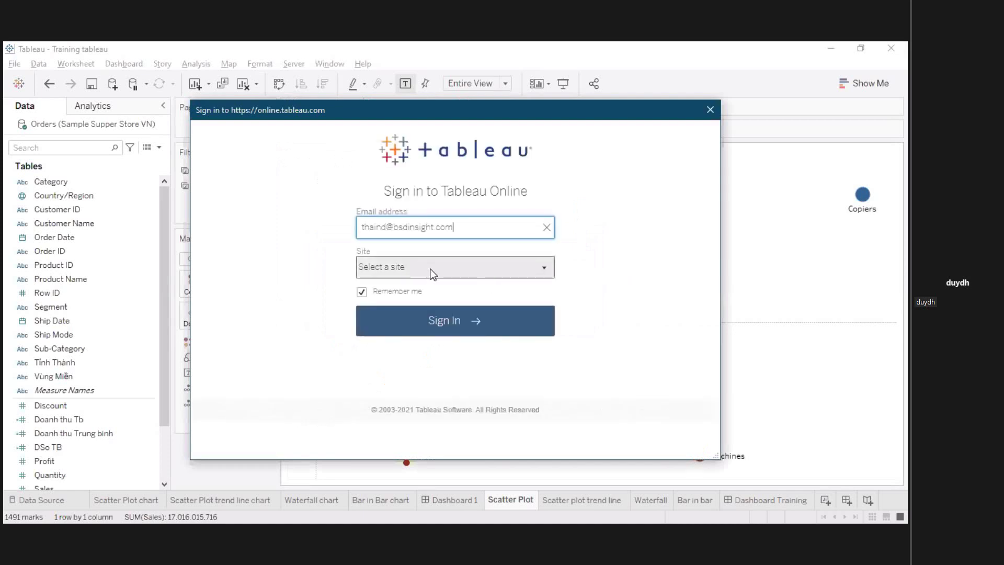
left_click(432, 272)
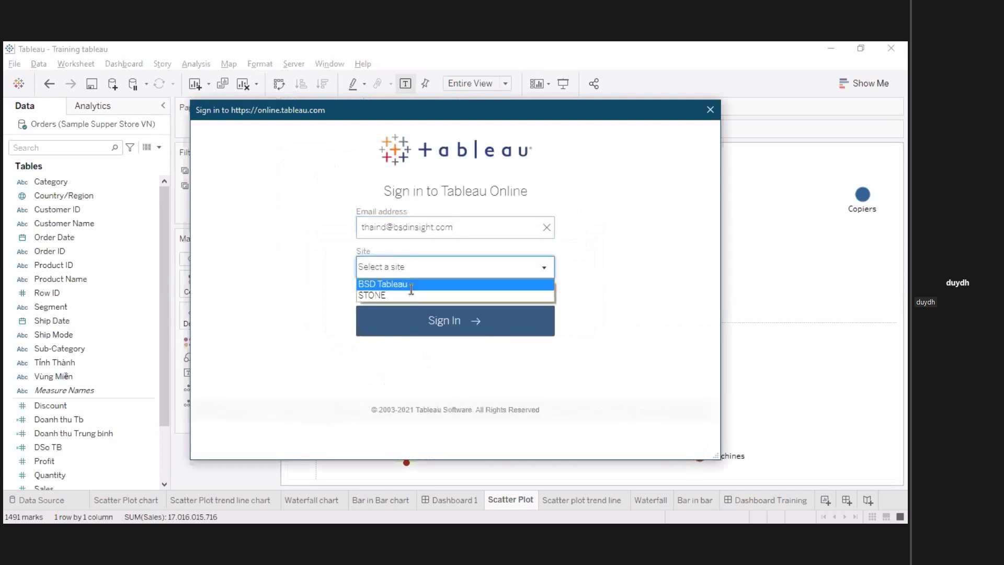
left_click(410, 286)
type("•••••••••••")
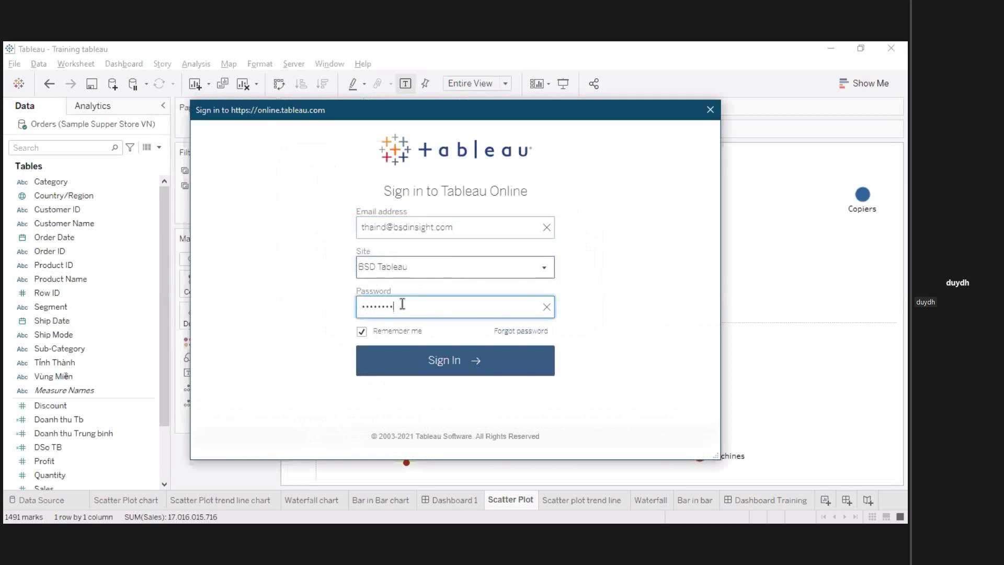
key("Return")
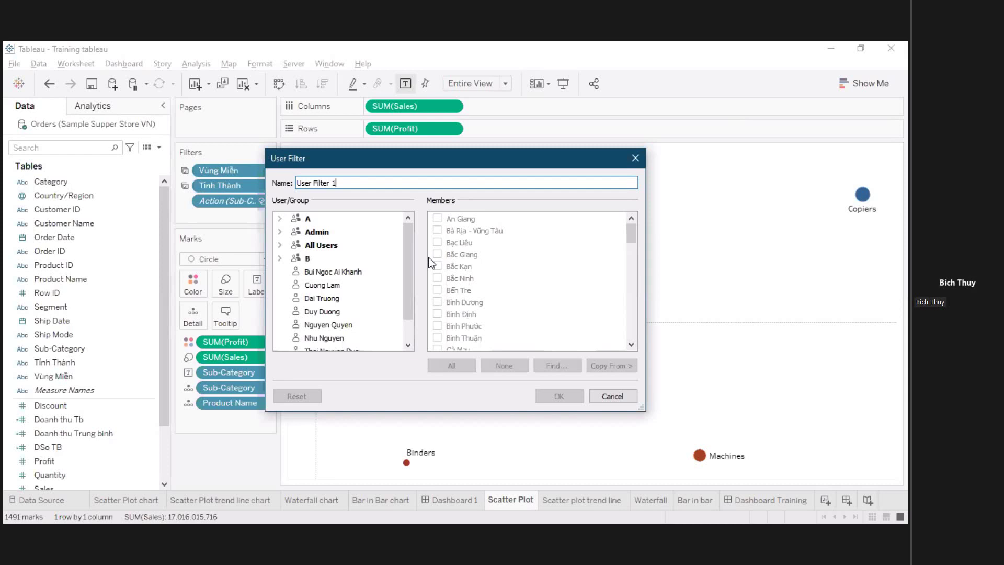
Review the users, groups and province members available for the user filter, cancel it, and return to the Dashboard Training dashboard.
scroll(407, 267, "down", 1)
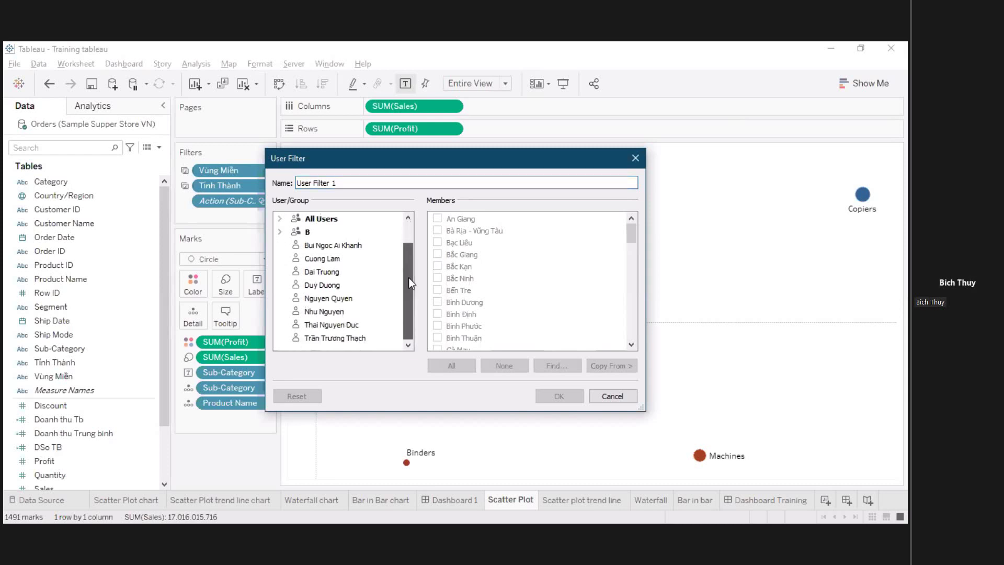
scroll(410, 286, "up", 1)
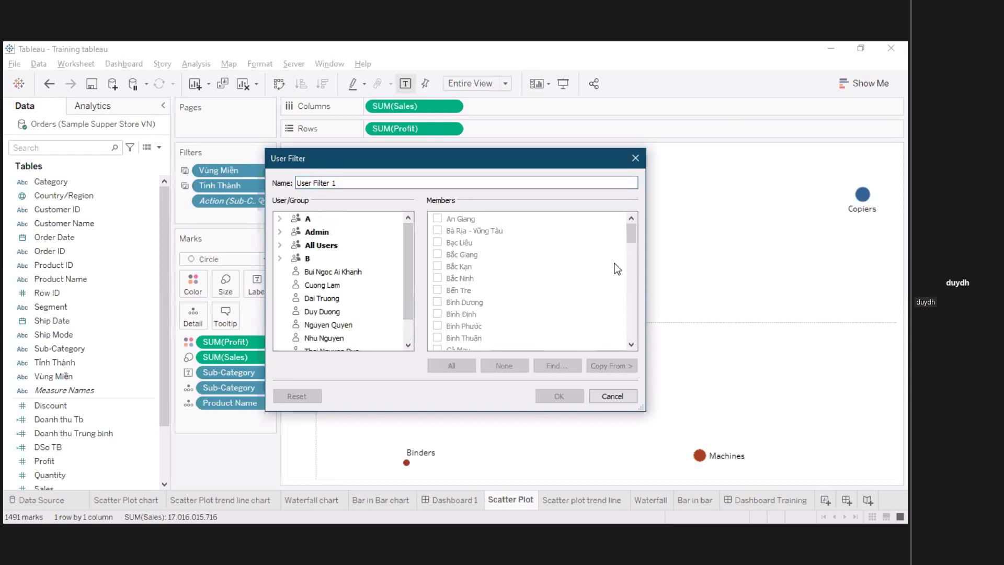
scroll(617, 270, "down", 1)
scroll(617, 268, "up", 1)
left_click(635, 159)
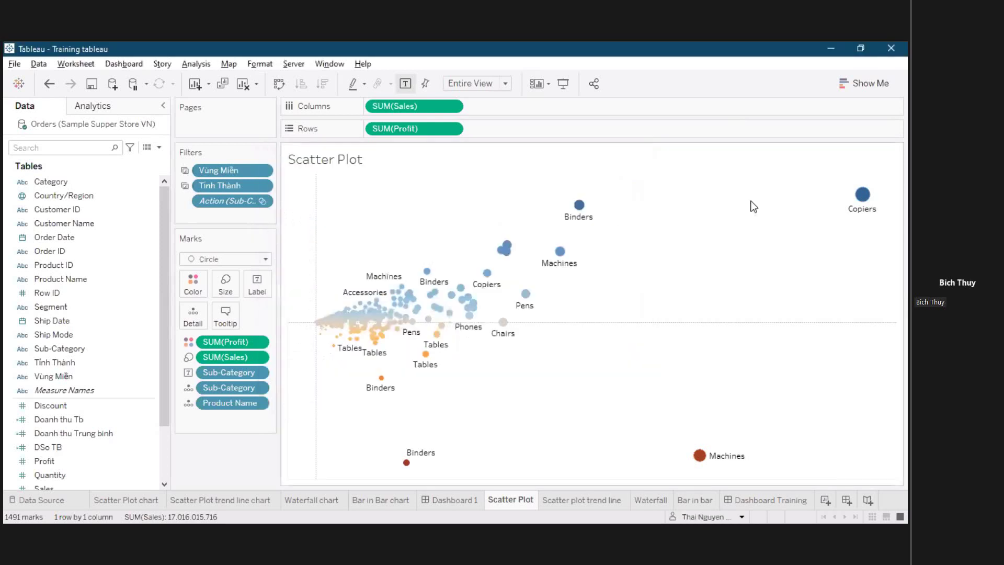
left_click(778, 500)
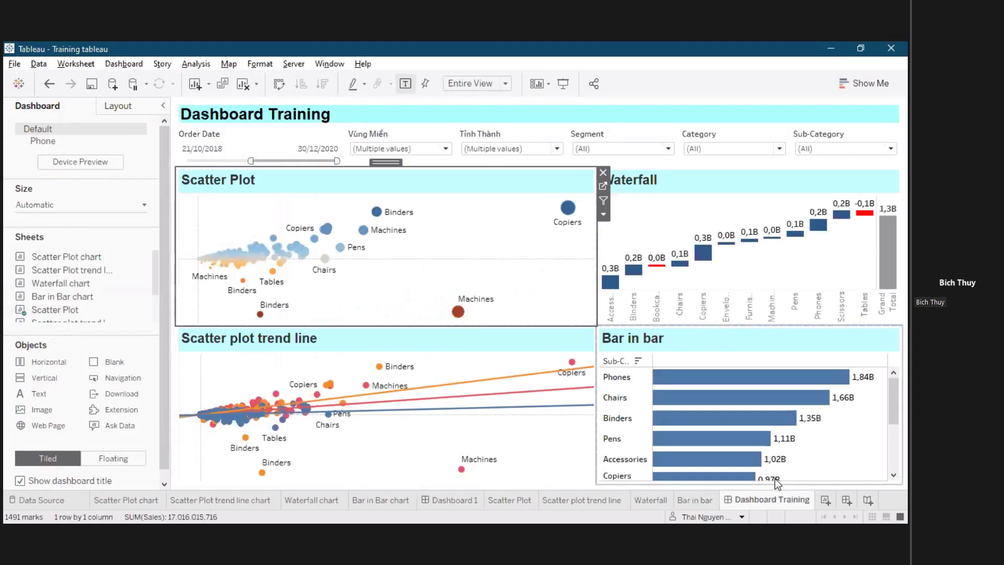
Hide all sheets used by the Dashboard 1 and Dashboard Training dashboards, and save the workbook.
right_click(450, 500)
left_click(499, 421)
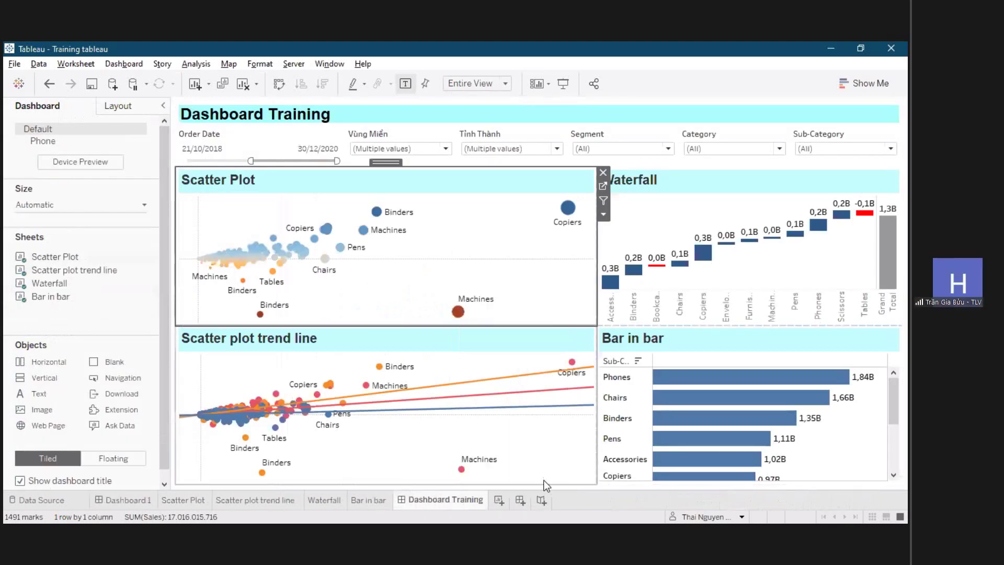
right_click(472, 501)
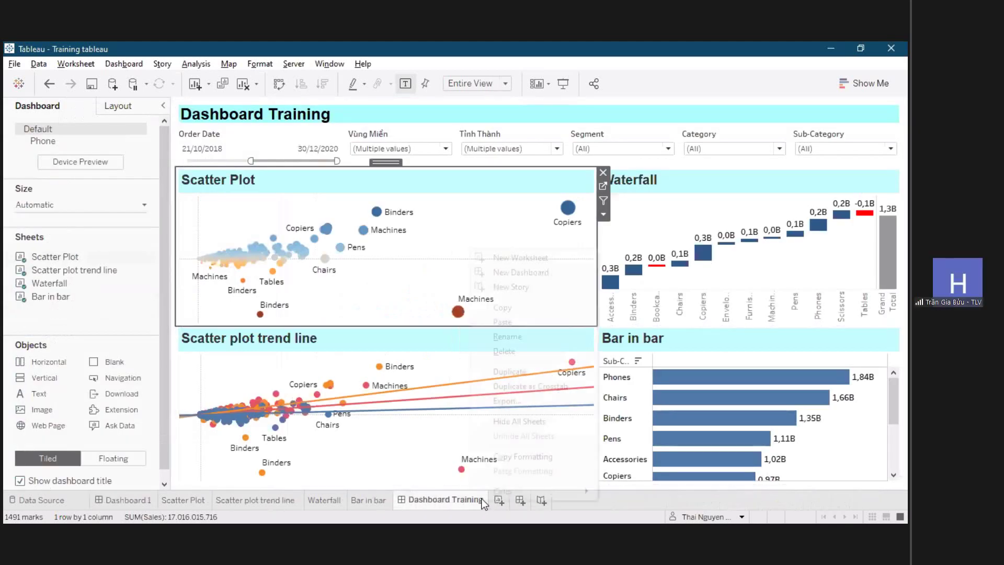
left_click(533, 421)
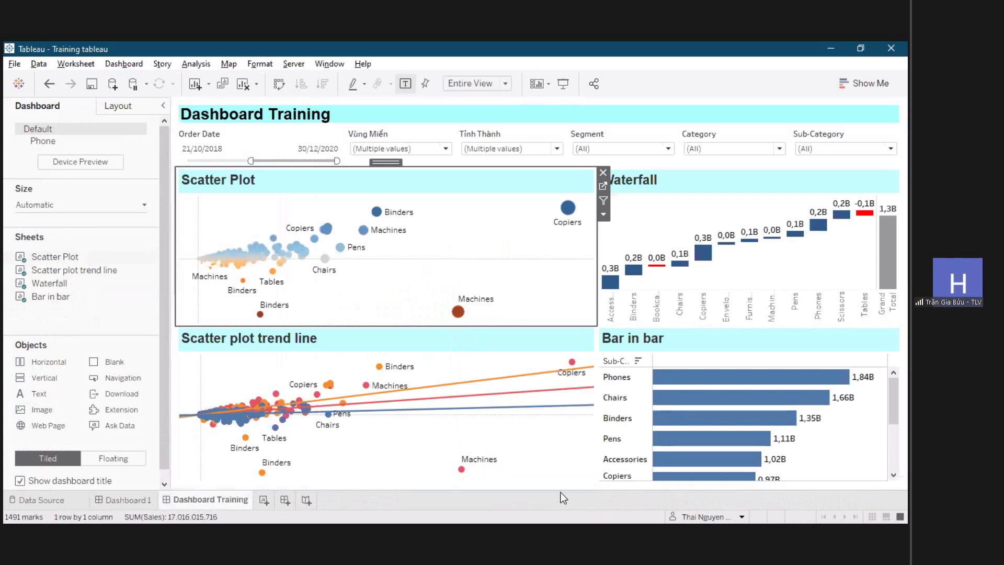
left_click(92, 85)
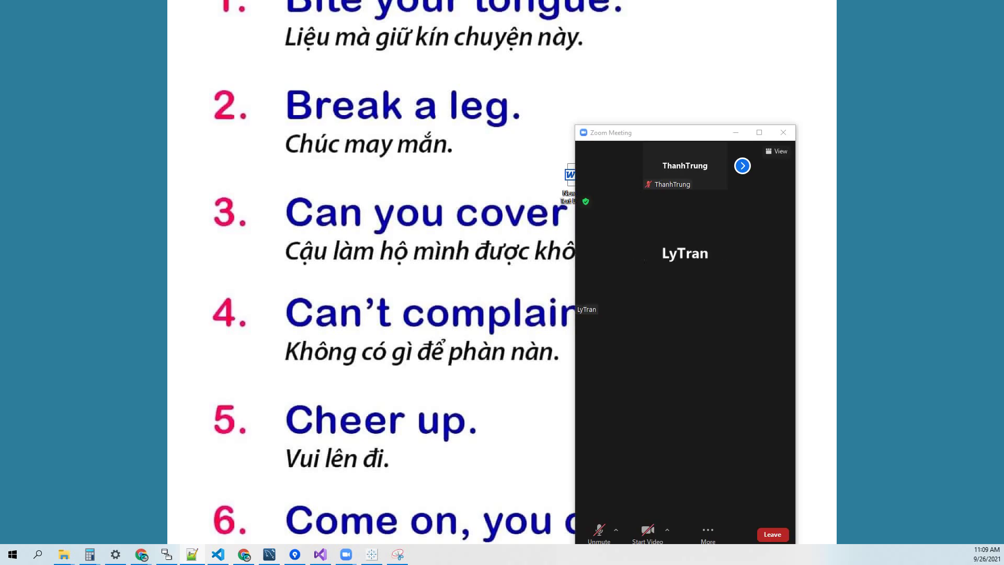
Switch the Output_DS2 Extract data source to an extract connection and save the extract file in the XOA folder.
left_click(758, 133)
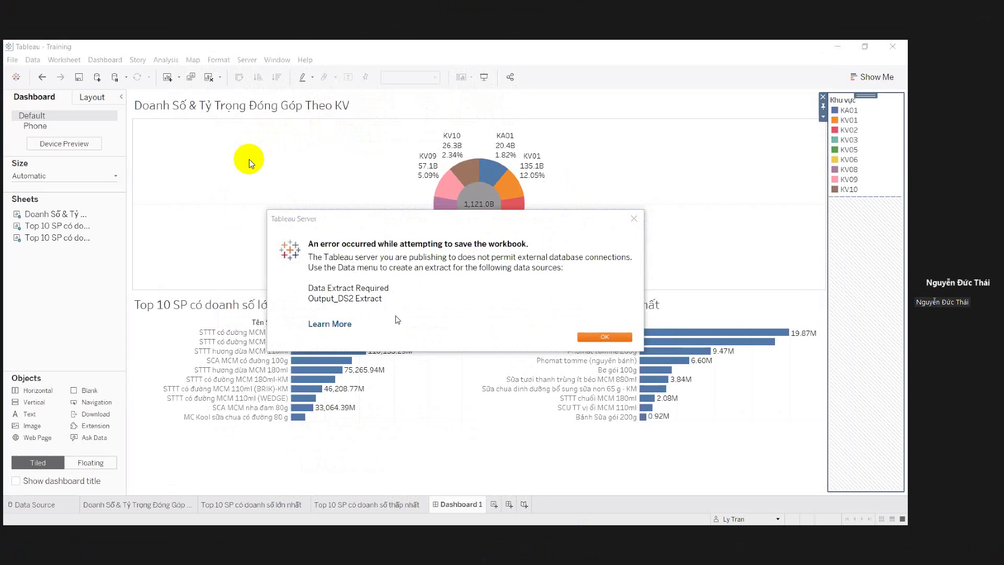
left_click(599, 337)
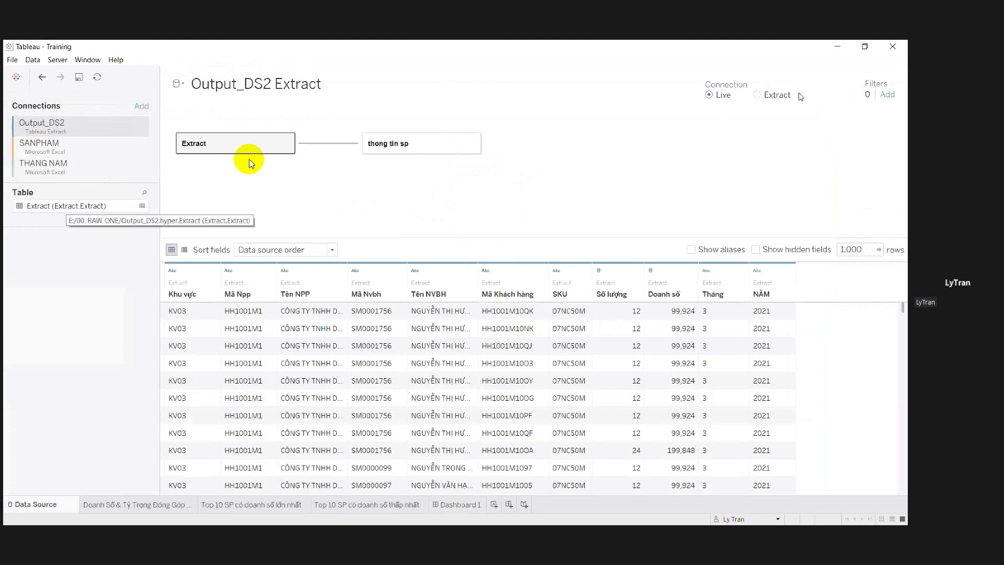
left_click(776, 96)
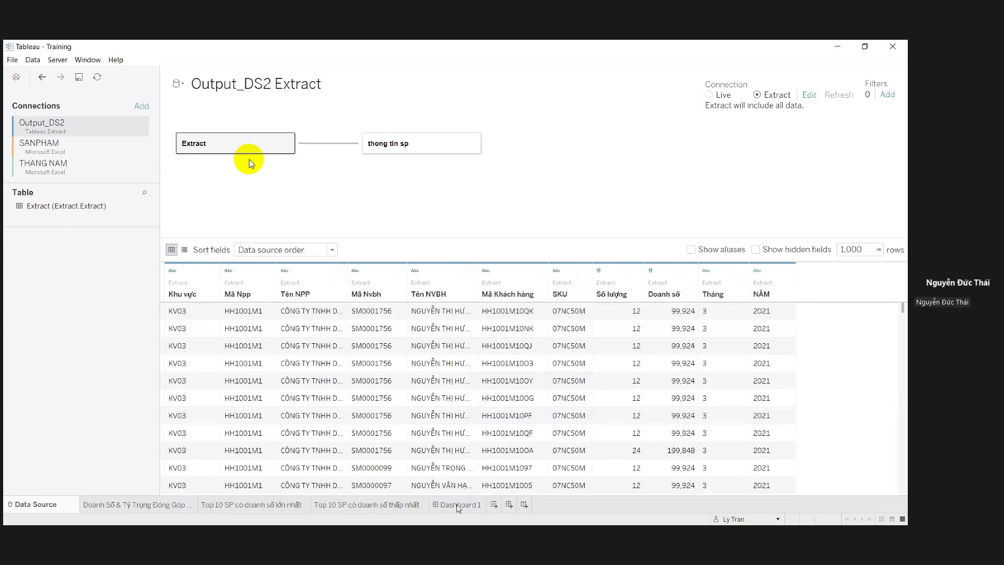
left_click(430, 499)
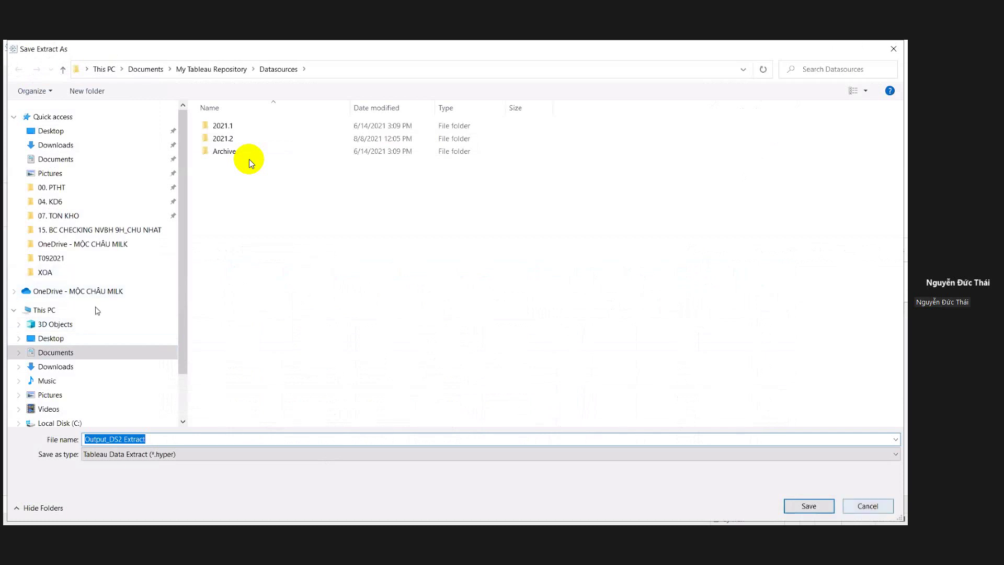
left_click(54, 273)
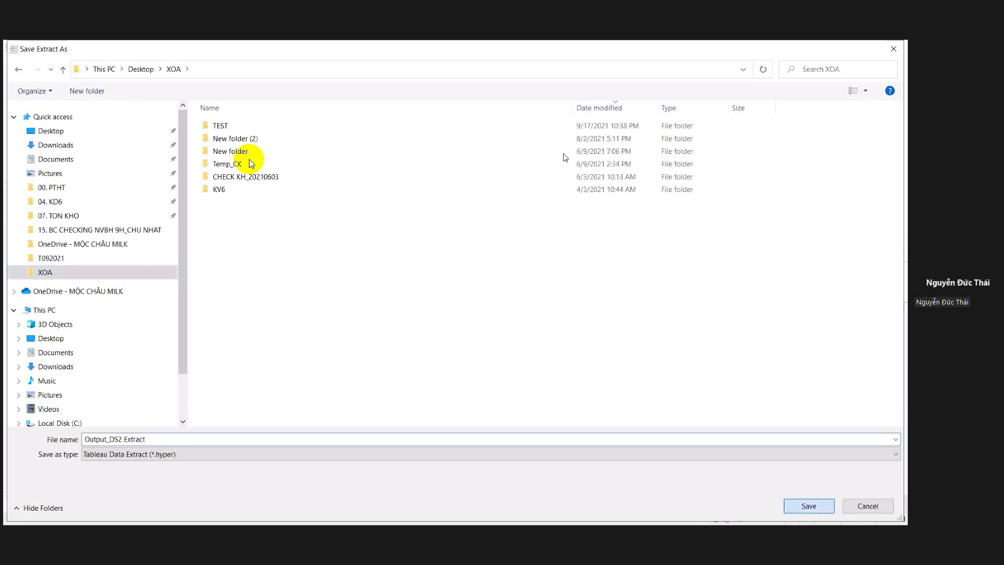
key("Return")
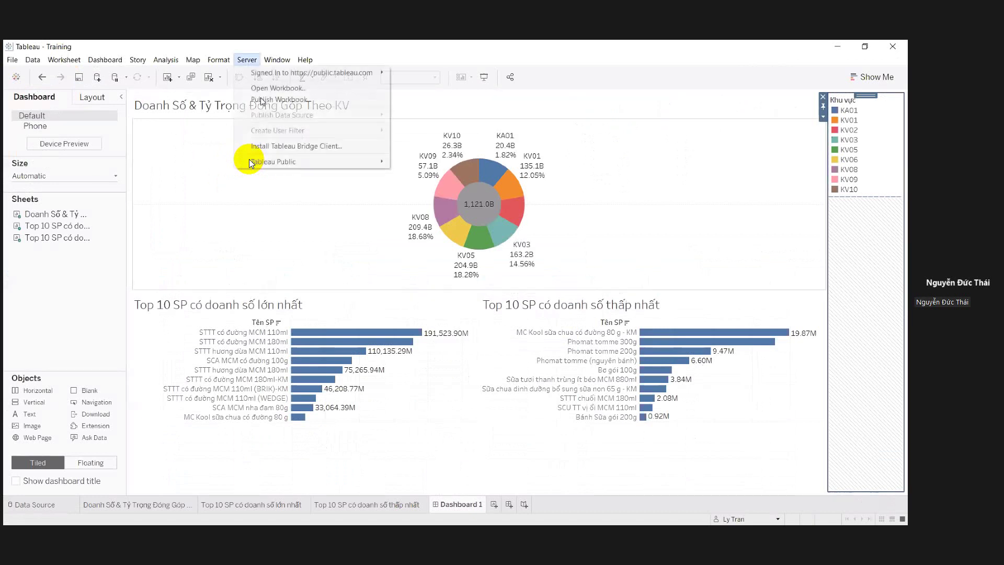
Start publishing the Training workbook with Dashboard 1 to the signed-in Tableau Public server.
left_click(261, 101)
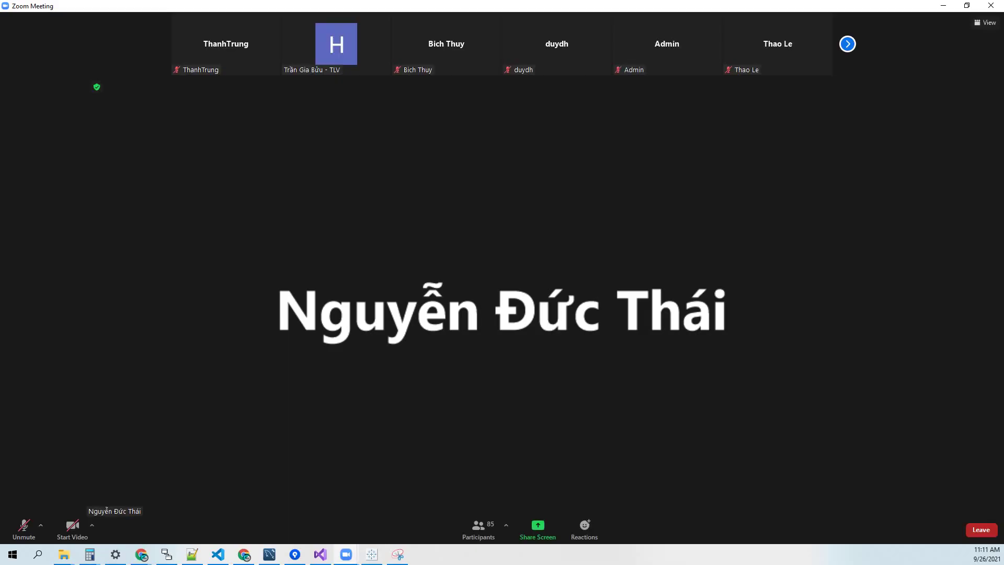
key("alt+Tab")
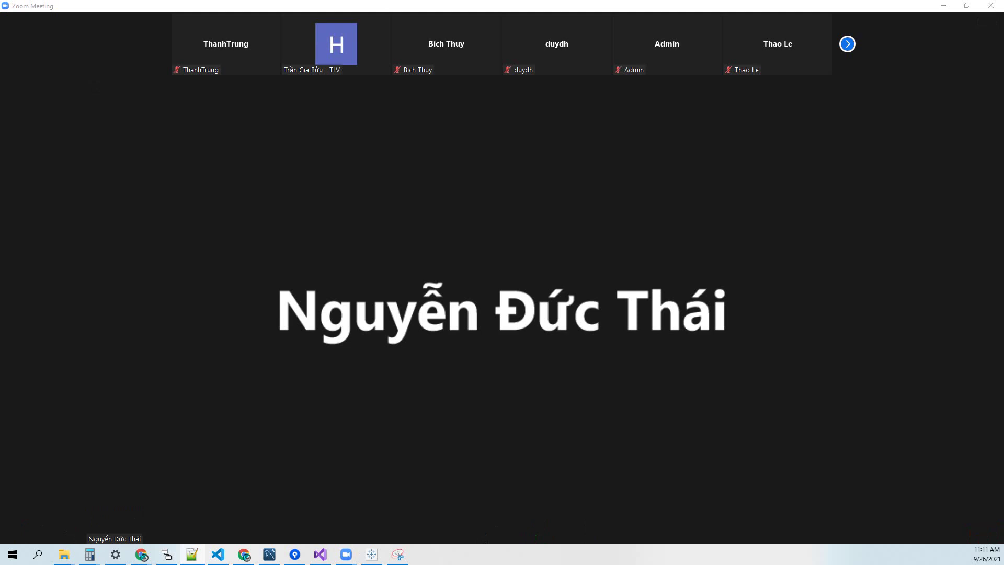